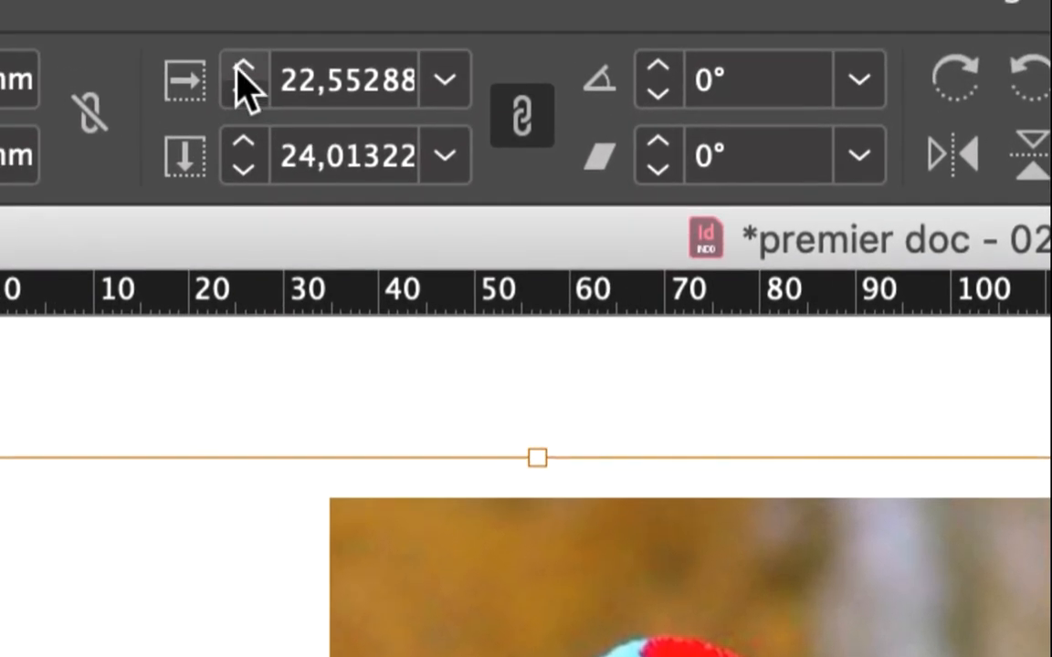
# Set the bird image's linked horizontal and vertical scale to 33 %
pyautogui.click(217, 44)
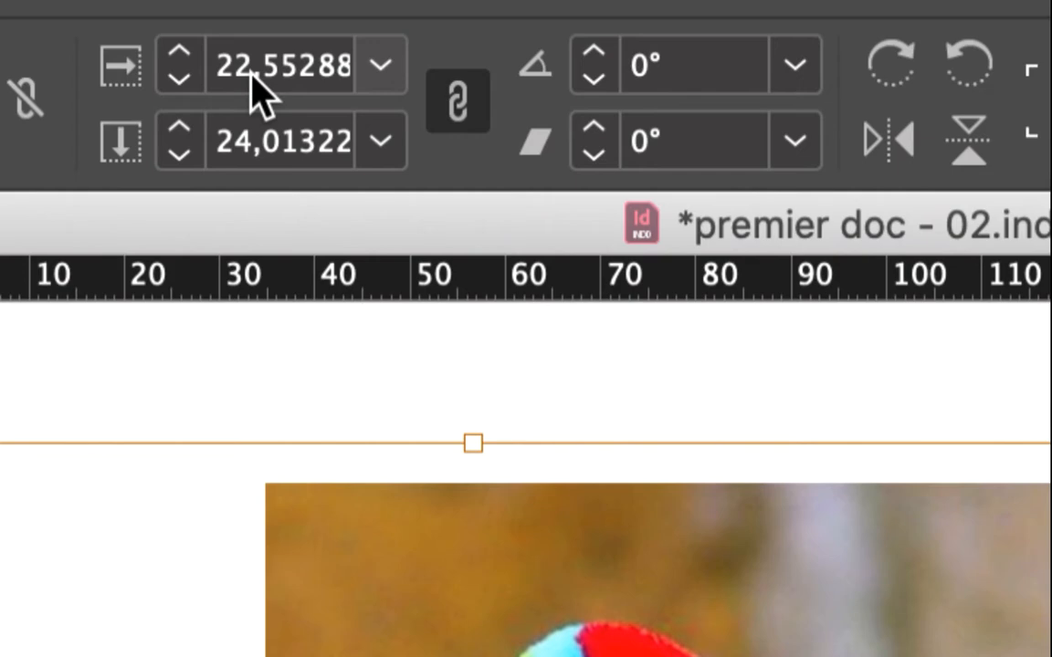
pyautogui.click(252, 75)
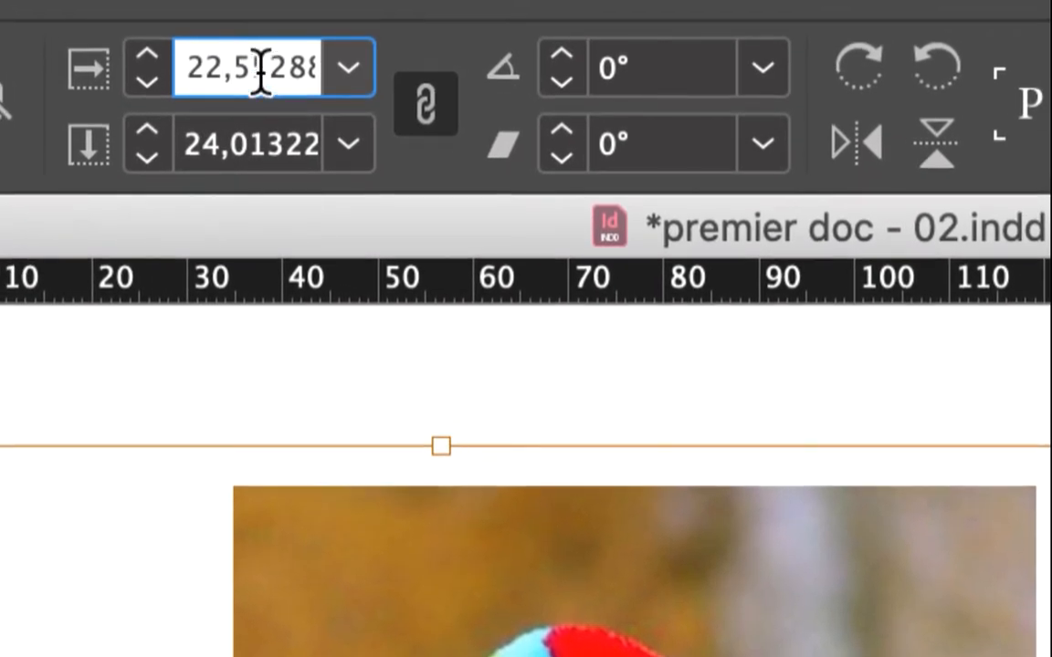
pyautogui.doubleClick(260, 73)
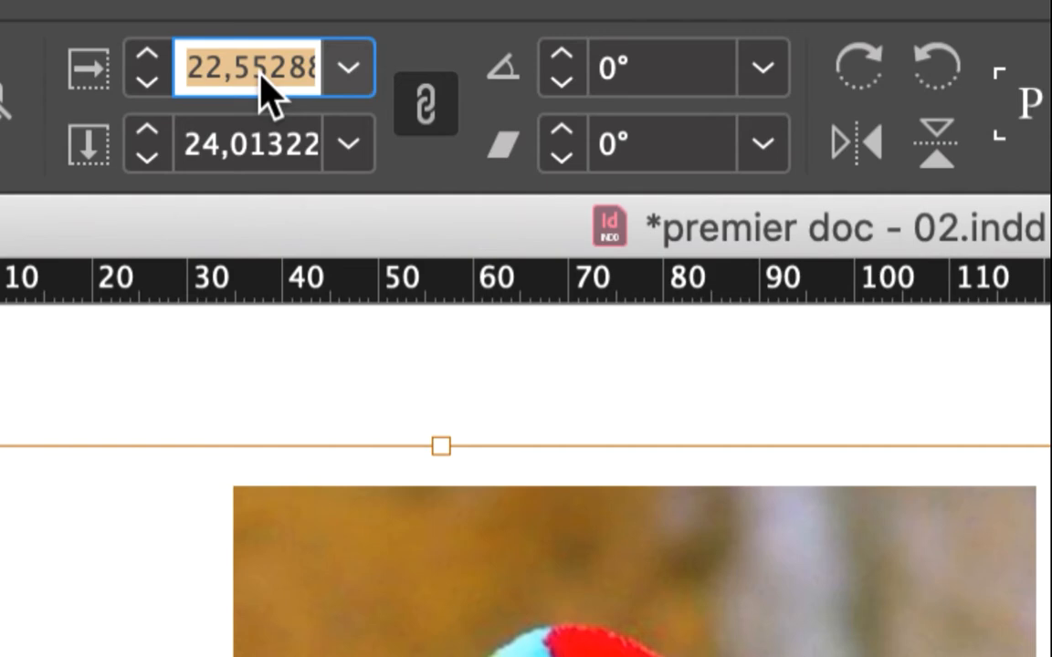
pyautogui.press('BackSpace')
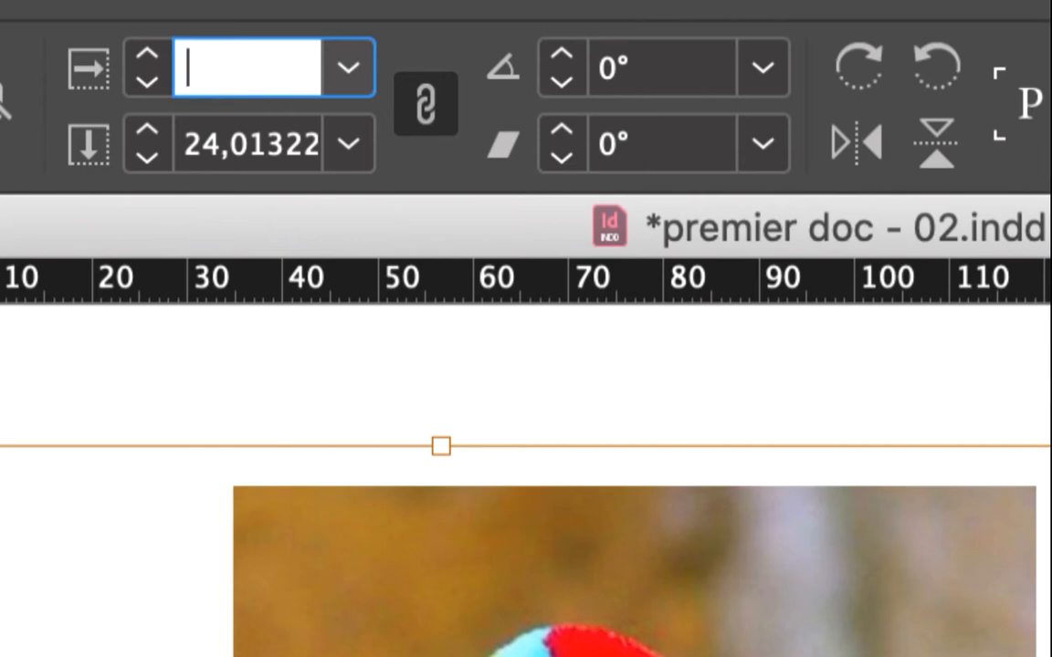
pyautogui.write('33')
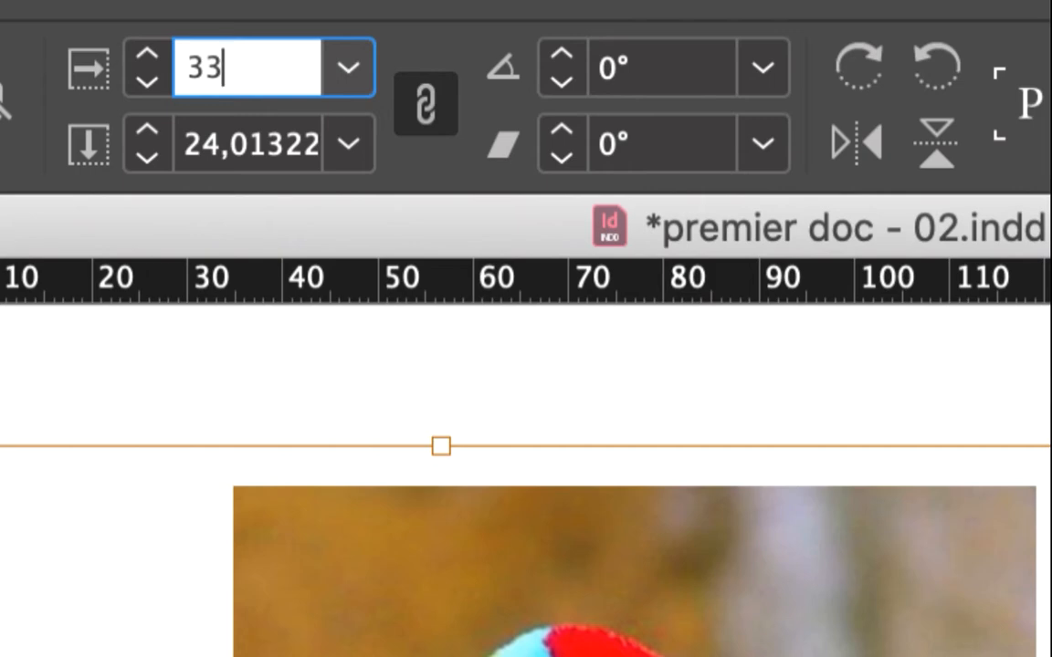
pyautogui.press('Tab')
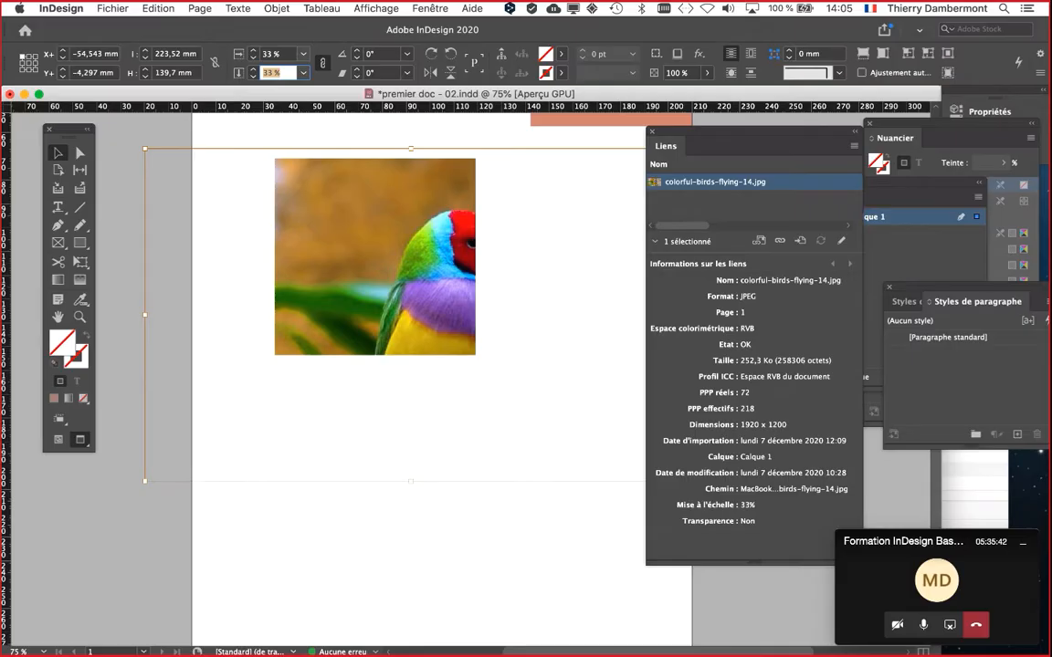
# Display the on-screen keyboard viewer, move it lower over the document, and close it again
pyautogui.click(870, 8)
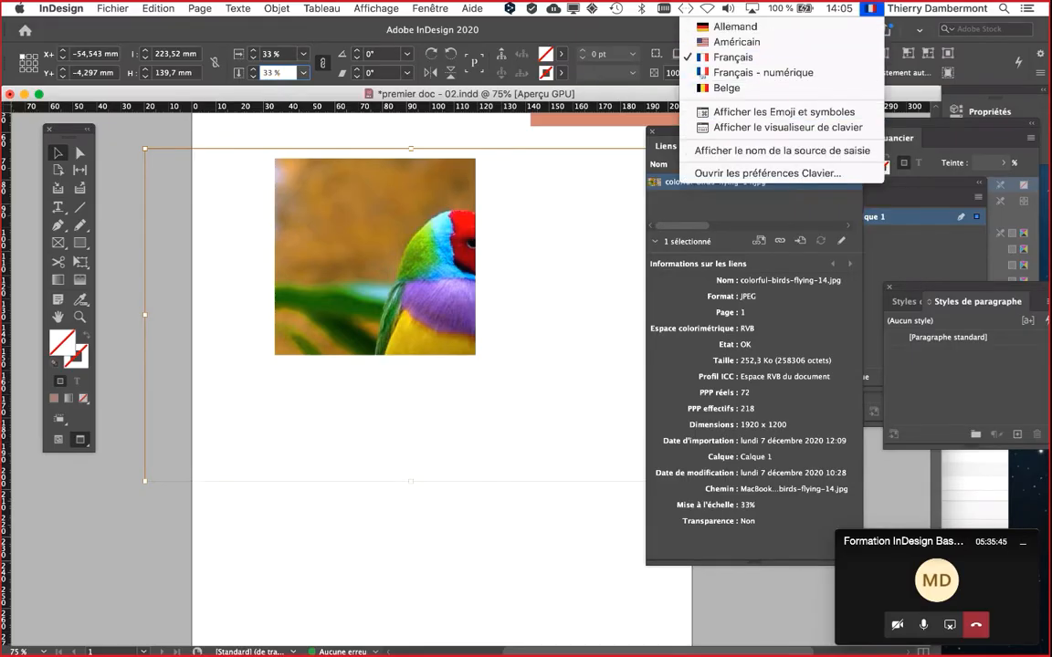
pyautogui.click(786, 126)
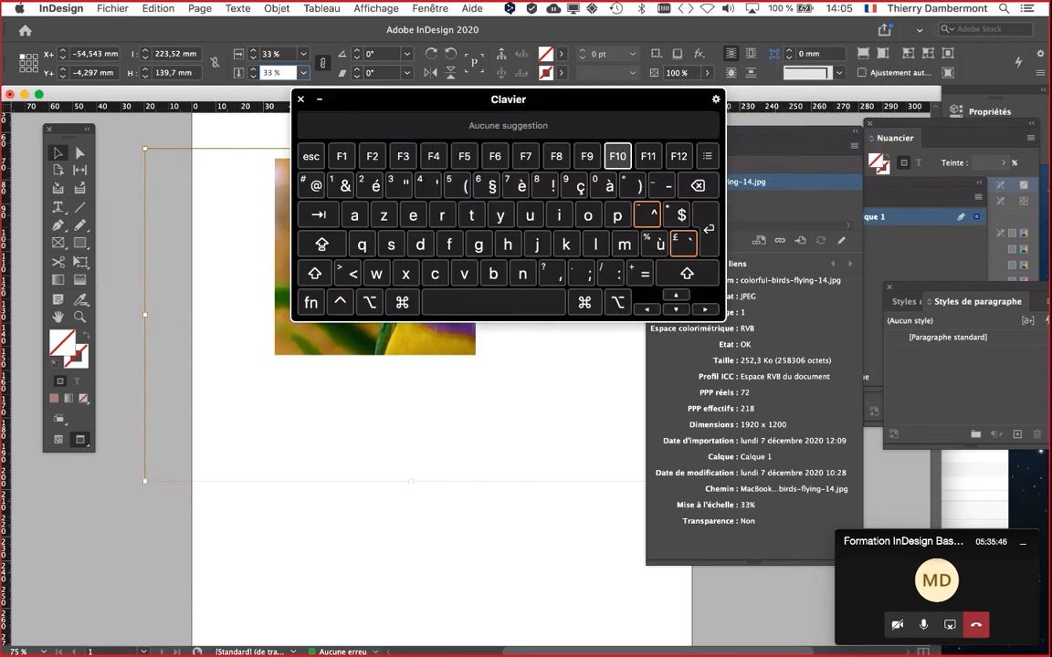
pyautogui.moveTo(507, 102); pyautogui.dragTo(476, 172)
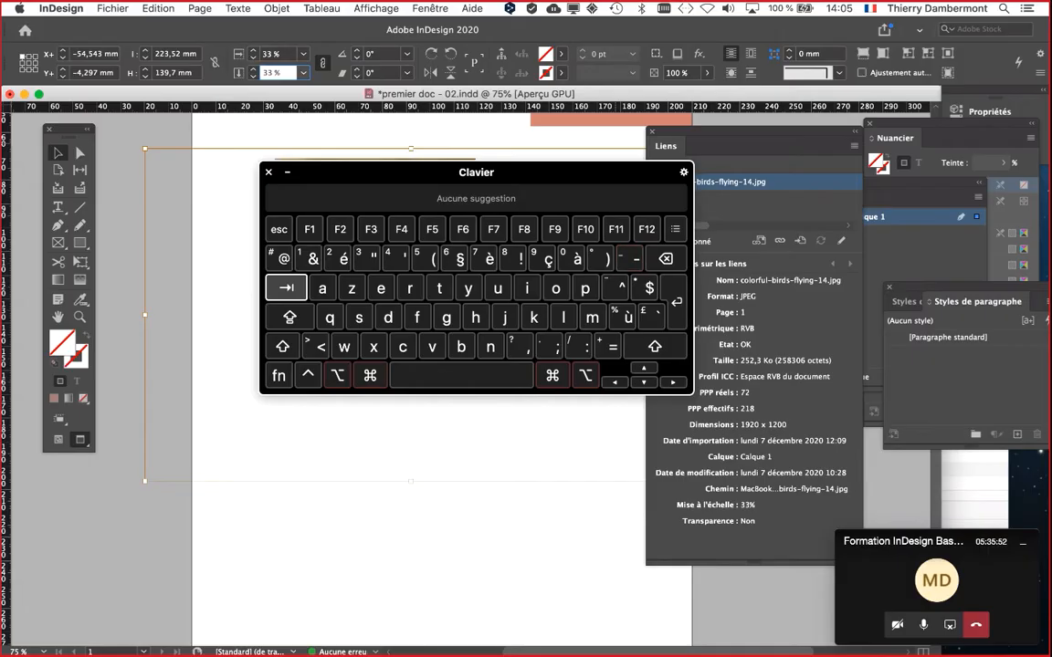
pyautogui.click(271, 172)
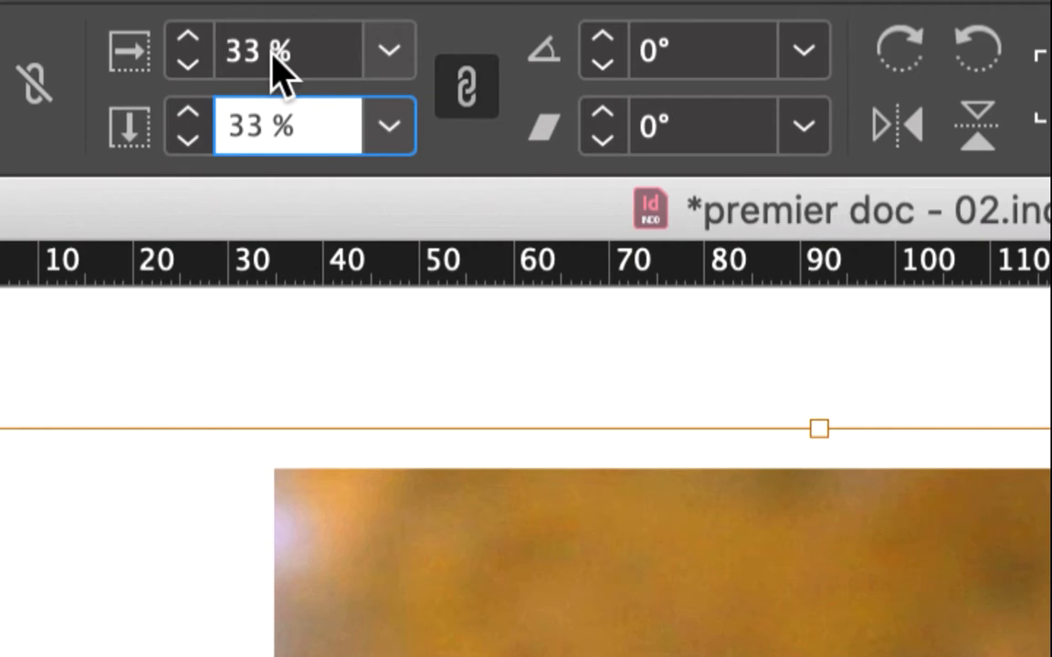
# Set the bird image's linked scale to 31 %, reposition the image inside its frame to bring the whole head into view, and deselect it
pyautogui.click(279, 54)
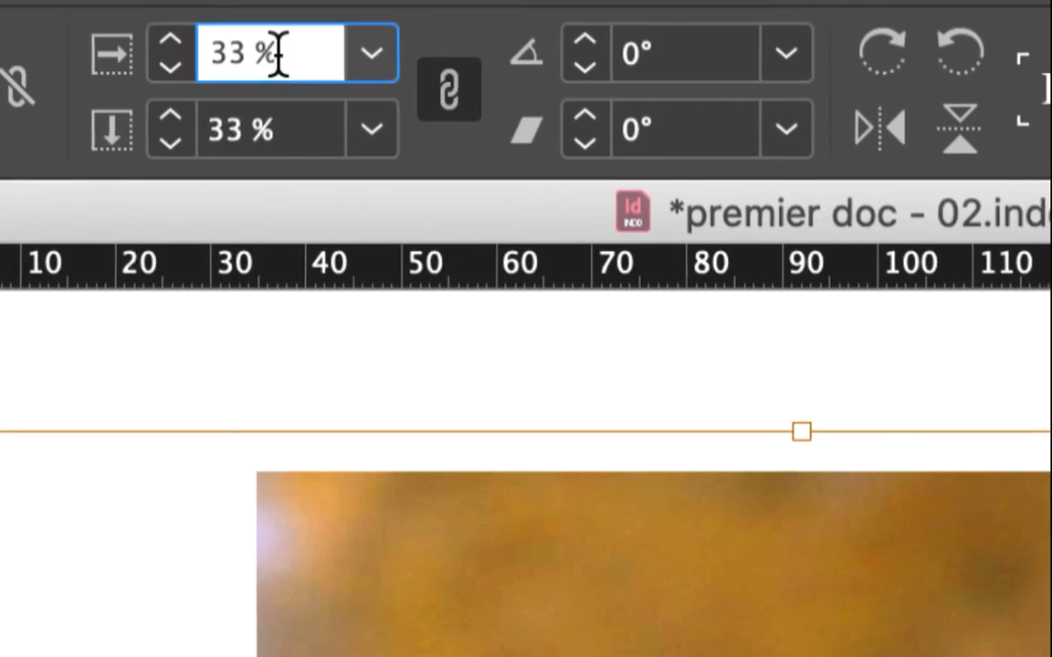
pyautogui.press('super+a')
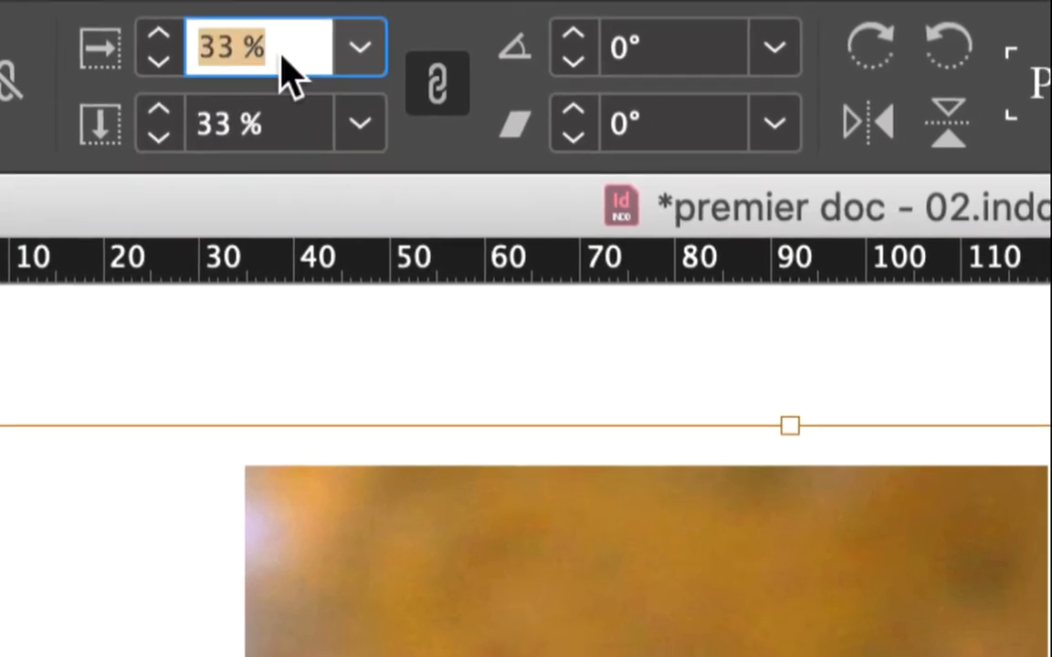
pyautogui.press('BackSpace')
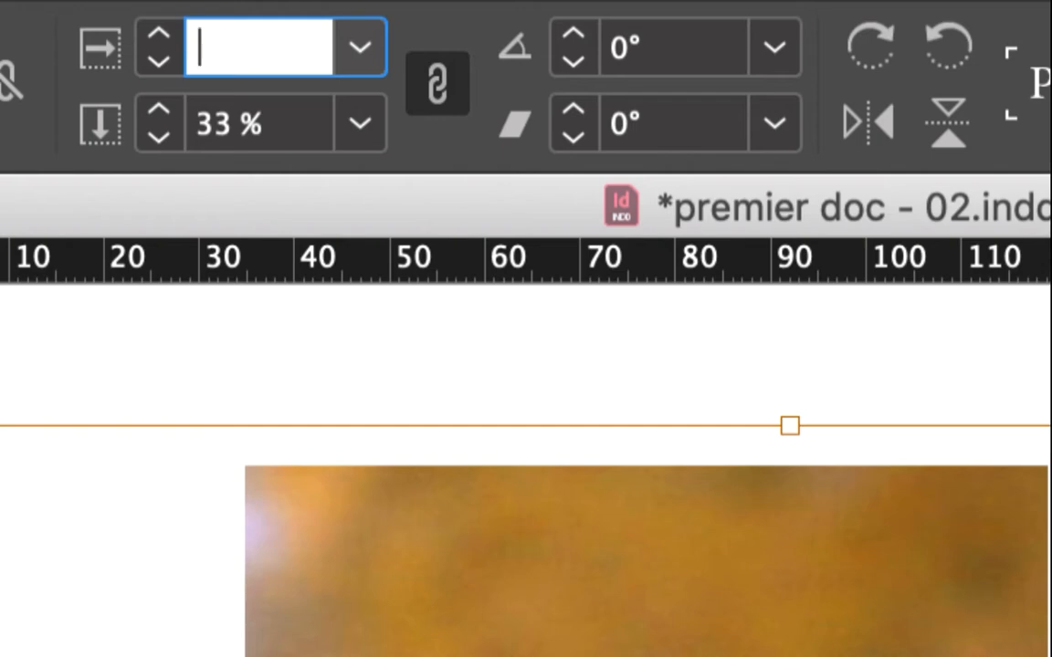
pyautogui.write('31')
pyautogui.press('Tab')
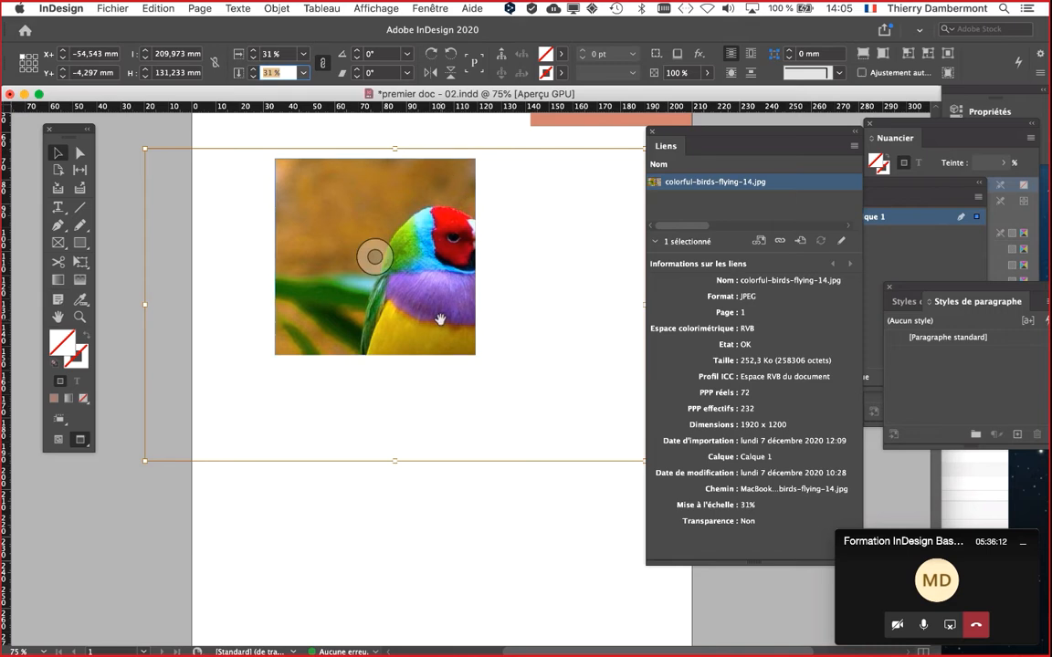
pyautogui.moveTo(440, 320); pyautogui.dragTo(377, 299)
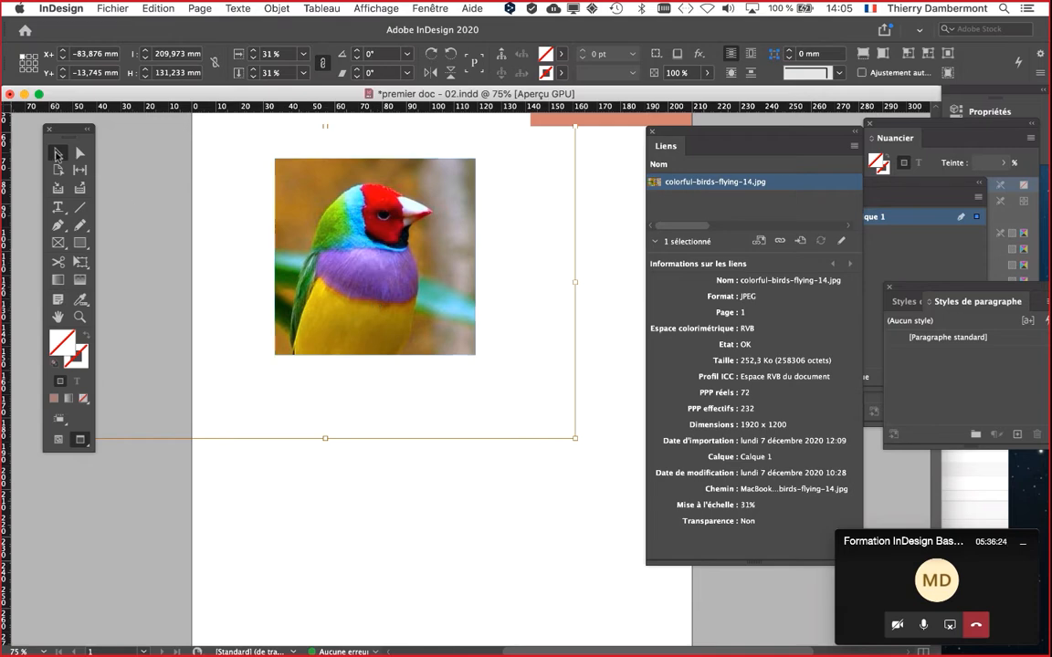
pyautogui.click(418, 530)
# Switch the document's display performance to high-quality display (Affichage de qualité supérieure)
pyautogui.scroll(3, 367, 244)
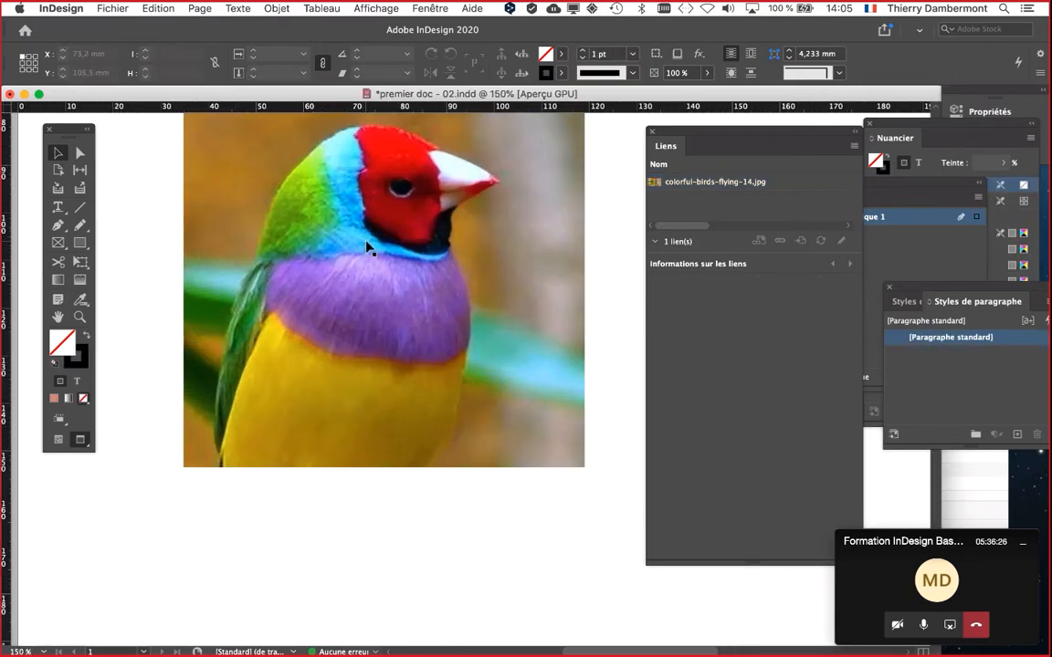
pyautogui.scroll(5, 363, 335)
pyautogui.hscroll(4, 363, 335)
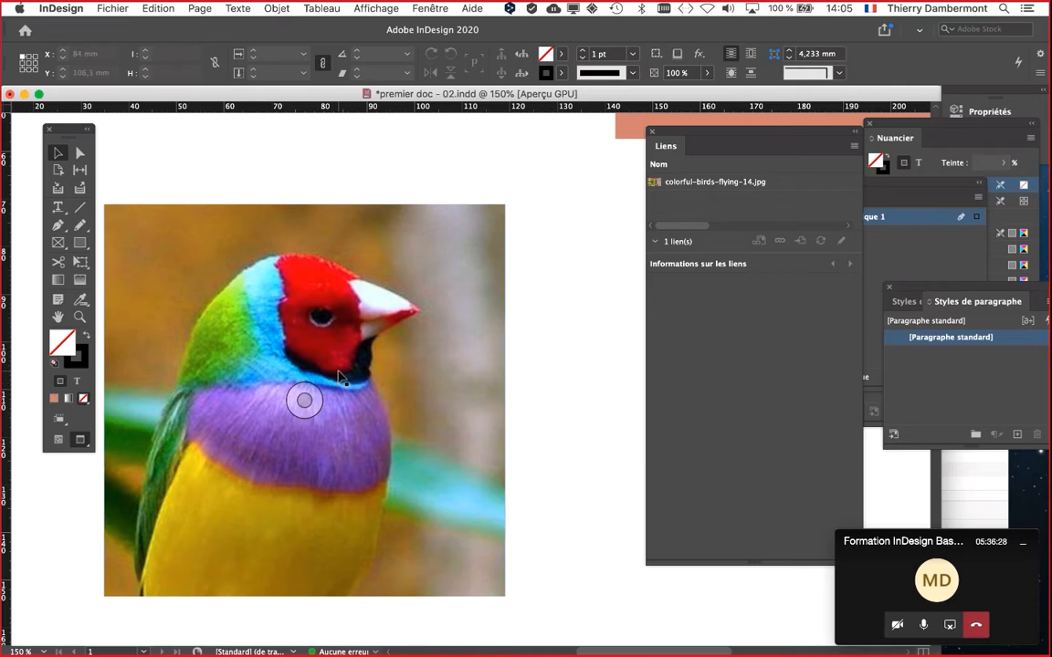
pyautogui.scroll(-2, 339, 376)
pyautogui.moveTo(340, 376); pyautogui.dragTo(347, 309)
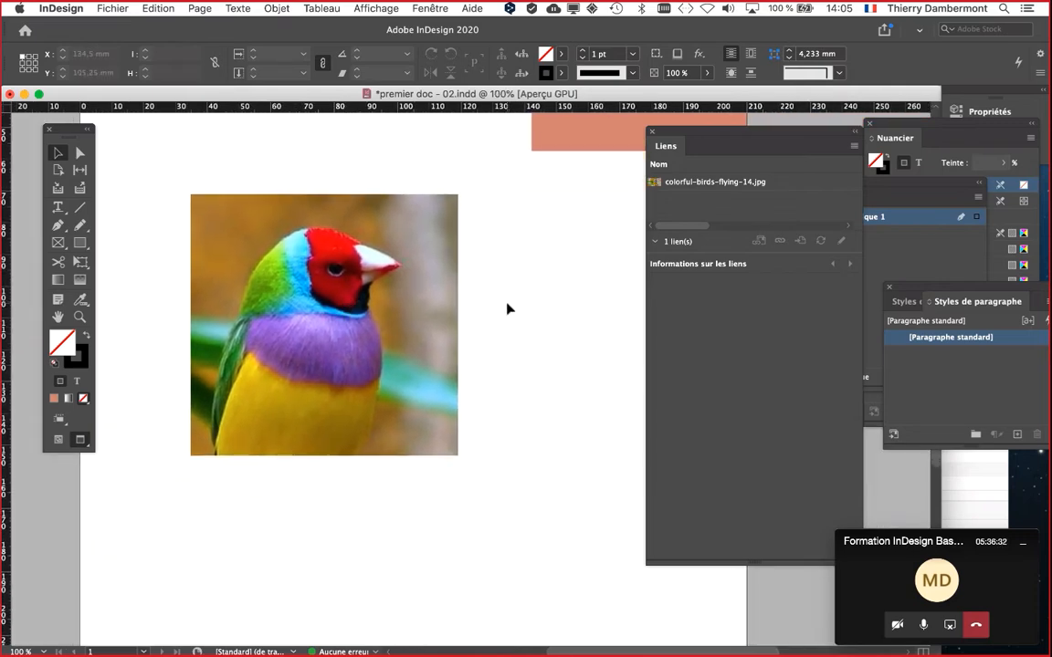
pyautogui.click(352, 7)
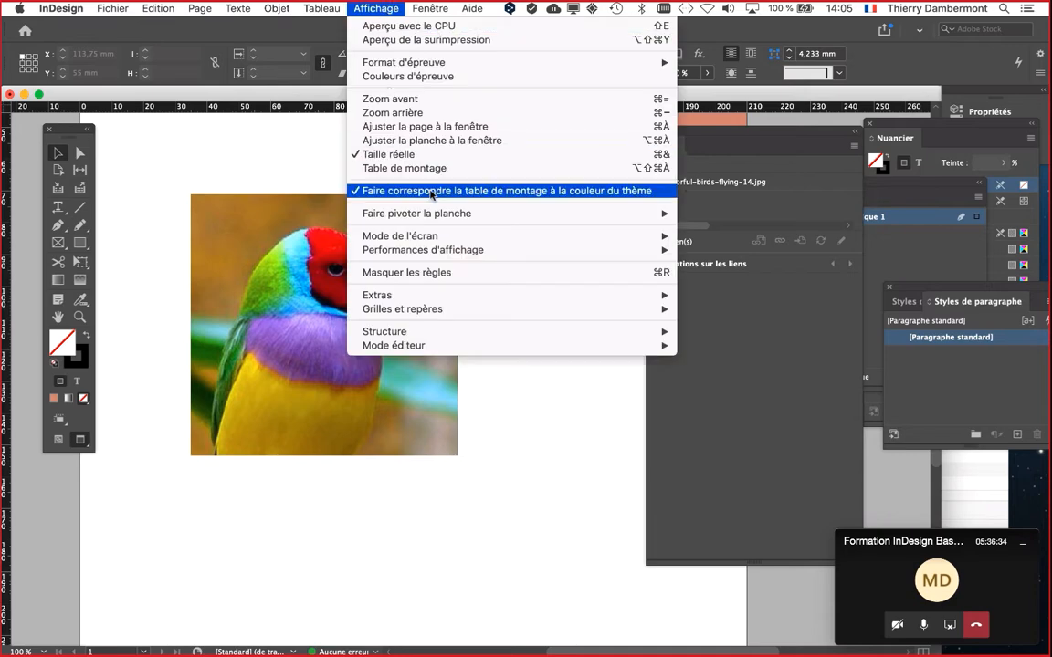
pyautogui.moveTo(548, 249)
pyautogui.click(717, 262)
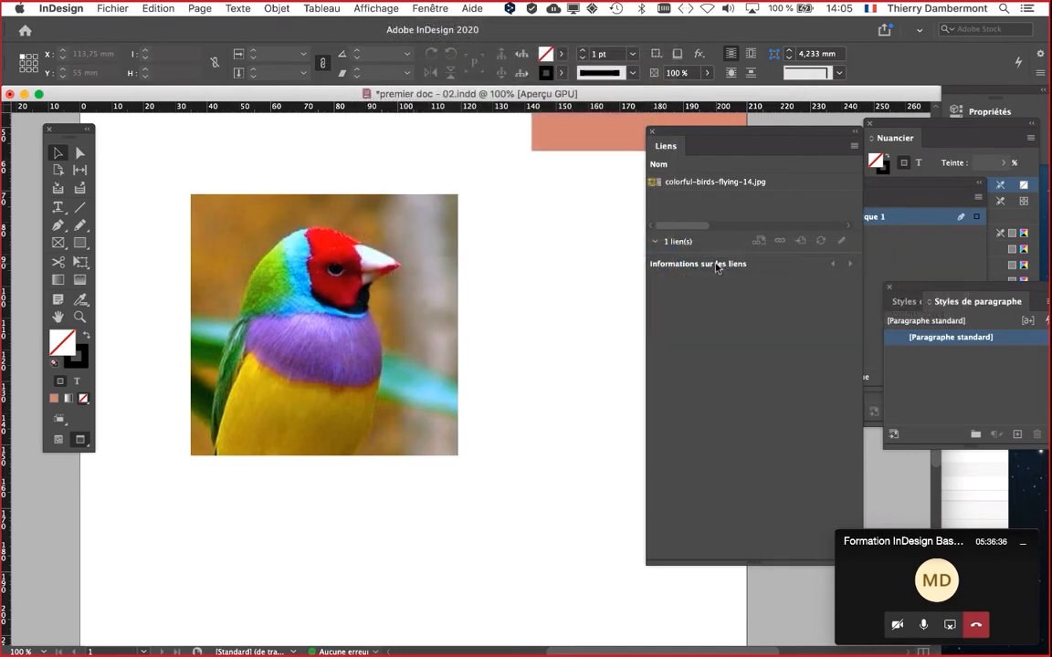
pyautogui.scroll(1, 335, 270)
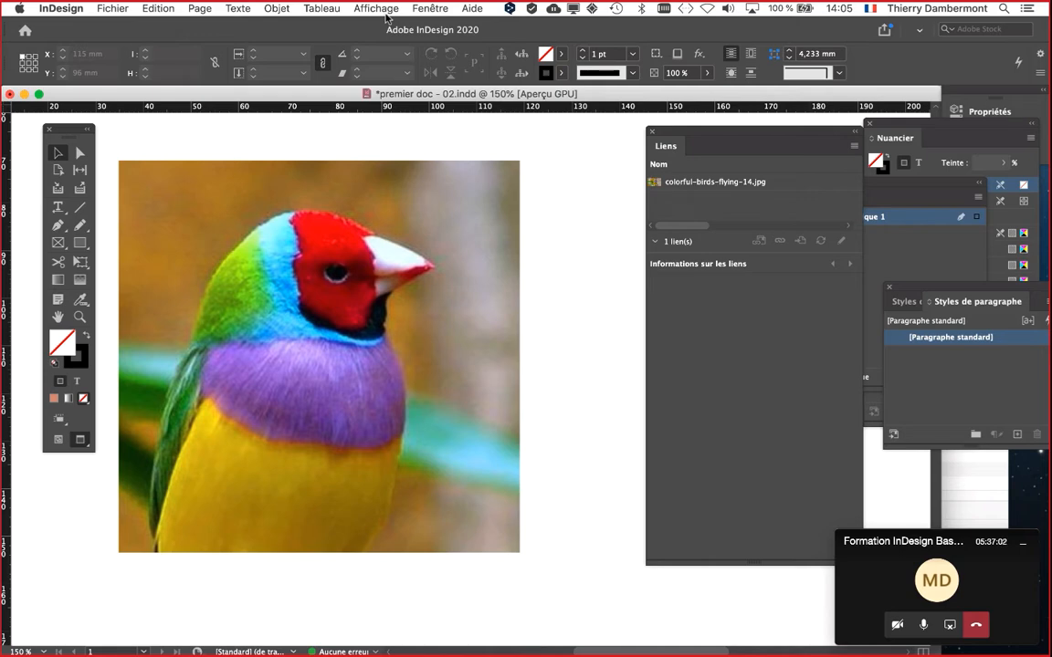
pyautogui.click(385, 9)
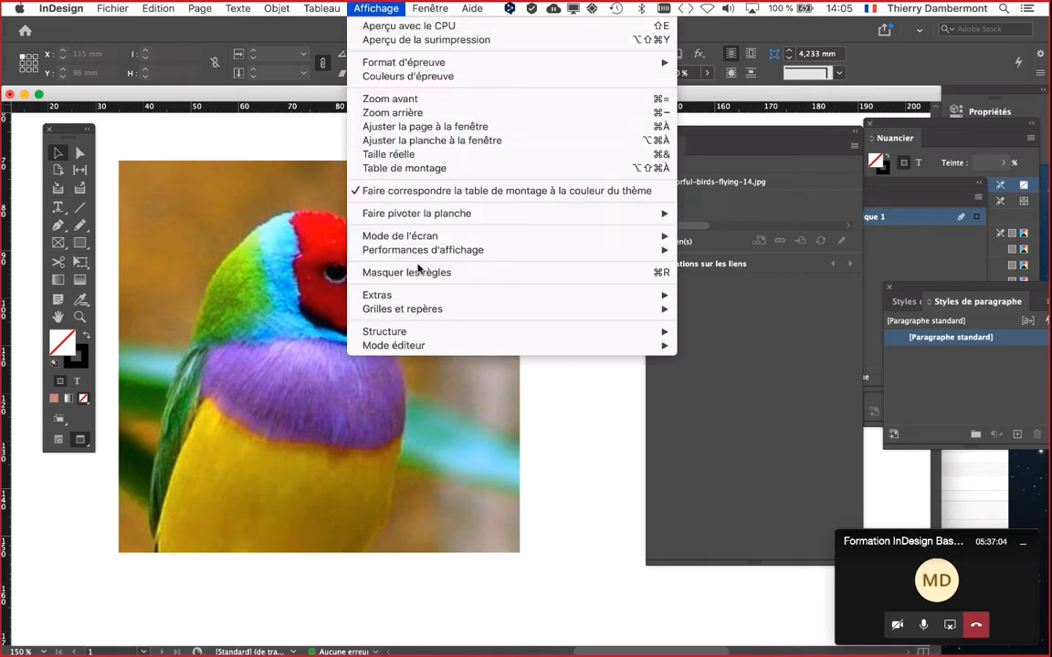
pyautogui.moveTo(465, 256)
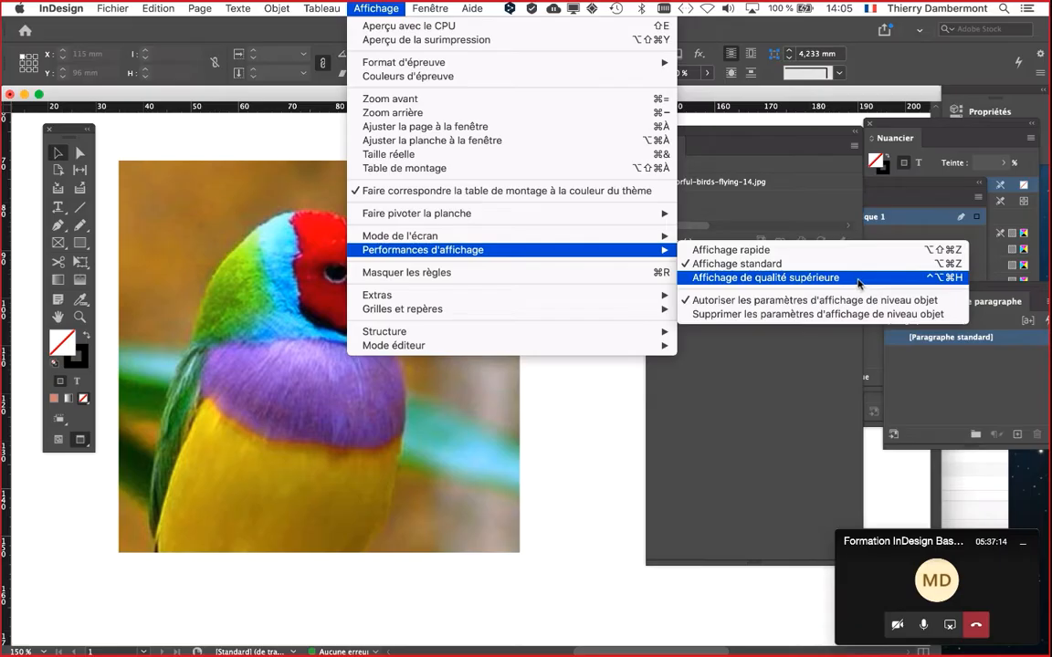
pyautogui.click(865, 279)
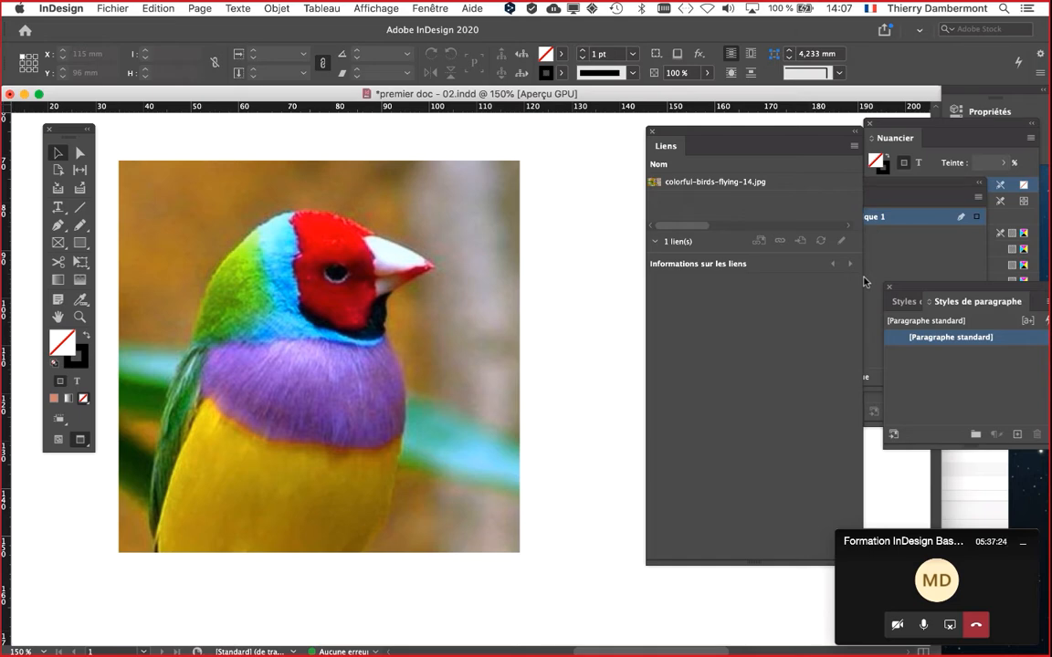
# Rearrange the floating panels: Liens beside the bird image, Calques below the swatches, and the tools slightly lower
pyautogui.moveTo(675, 133); pyautogui.dragTo(561, 128)
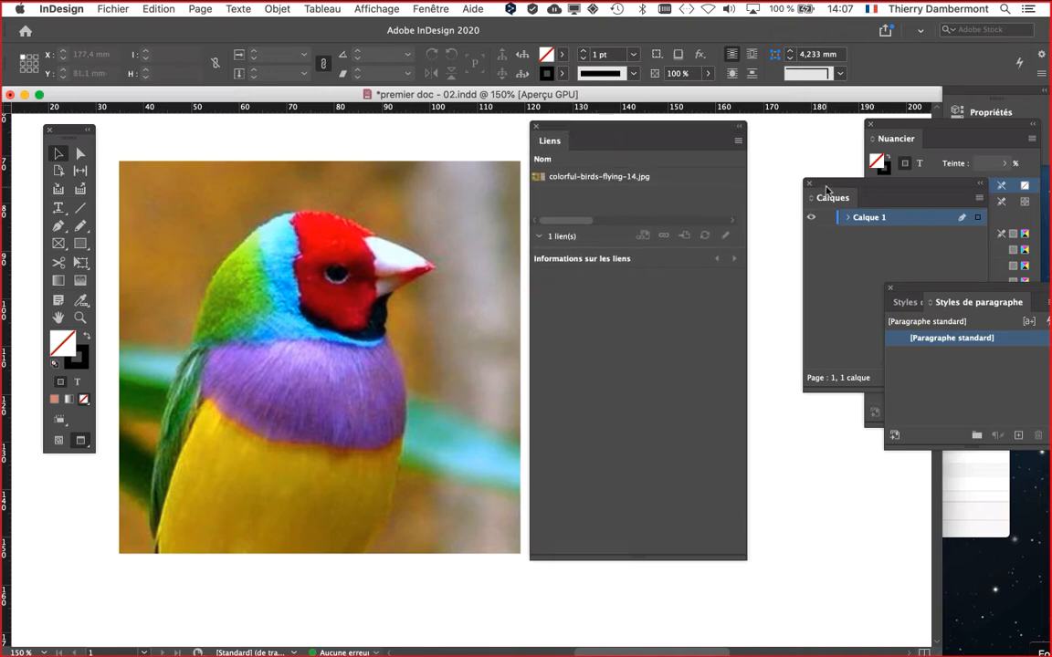
pyautogui.moveTo(823, 193); pyautogui.dragTo(838, 371)
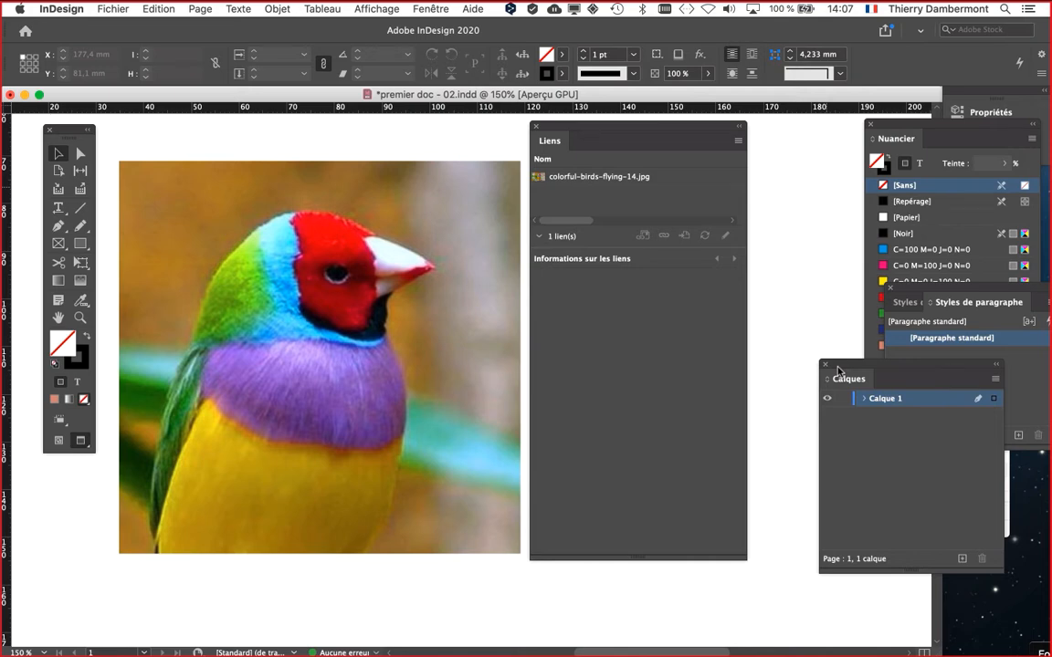
pyautogui.moveTo(64, 133); pyautogui.dragTo(57, 148)
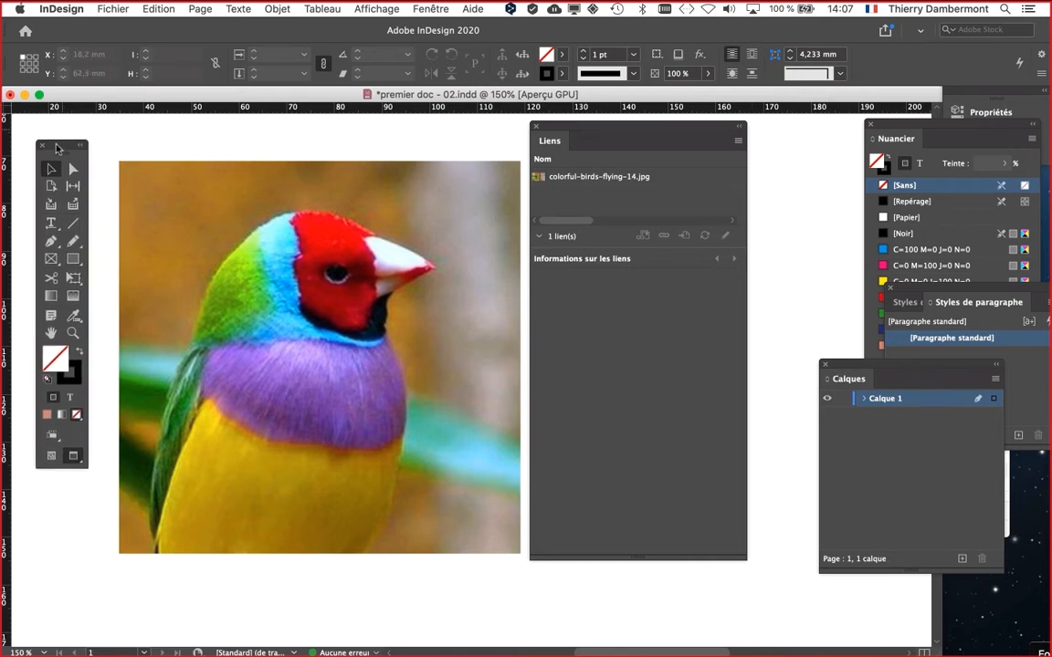
# Examine the available workspace presets and the options for resetting Les indispensables or creating a new workspace
pyautogui.click(429, 9)
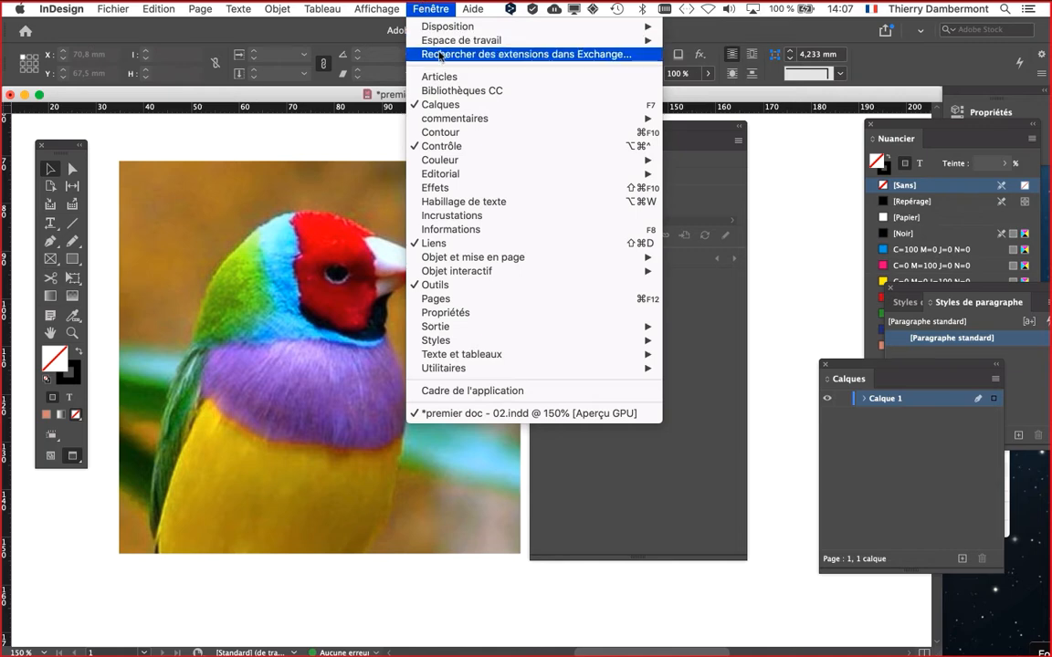
pyautogui.moveTo(429, 40)
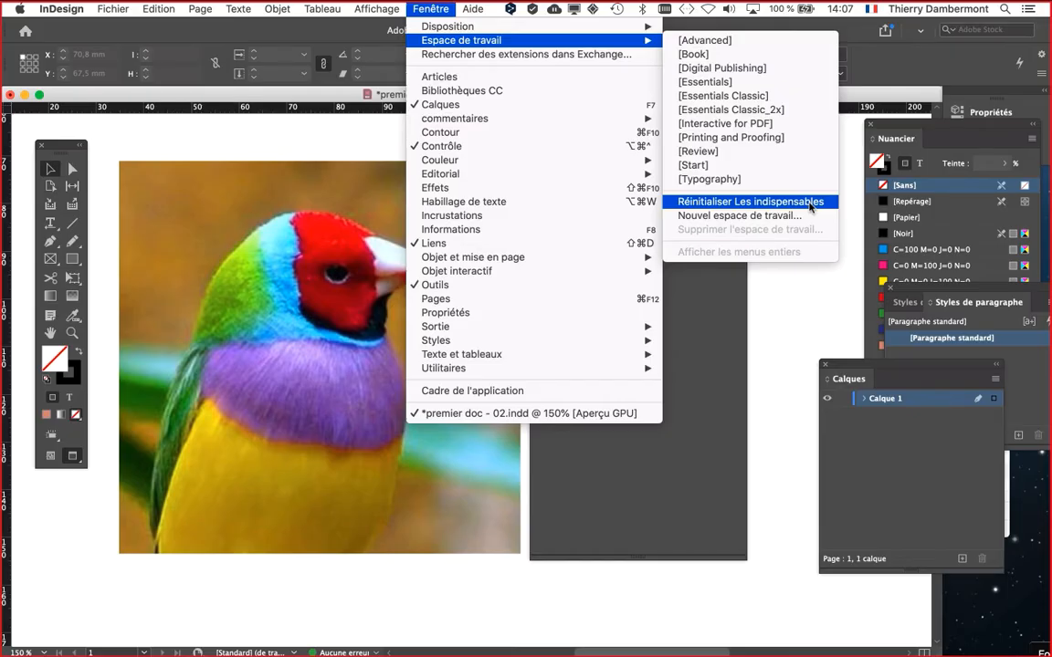
pyautogui.click(810, 203)
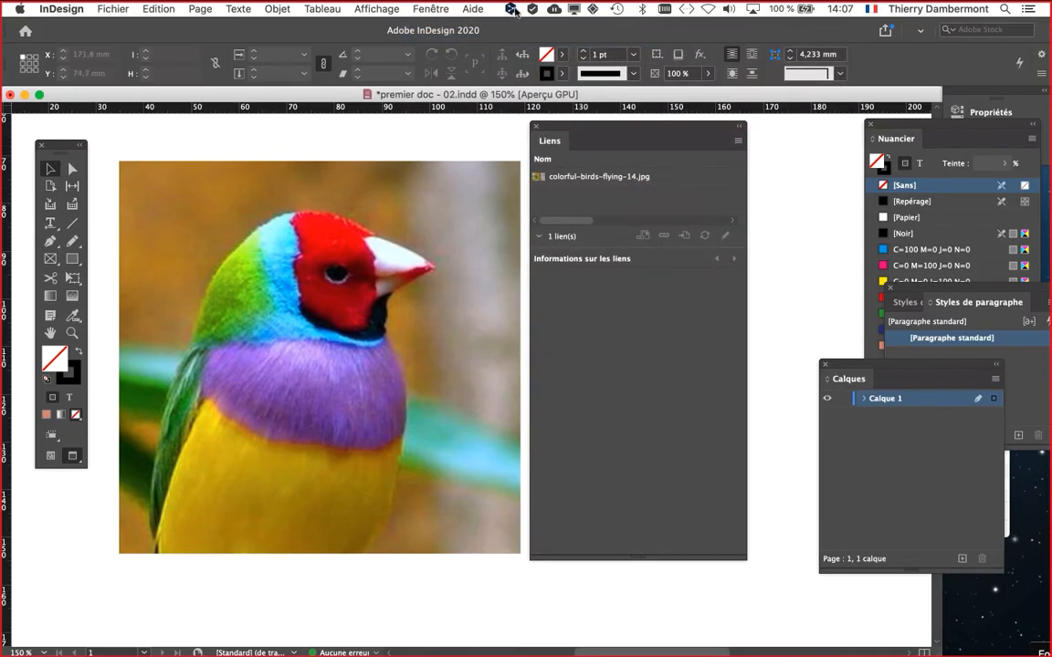
pyautogui.click(425, 9)
pyautogui.moveTo(511, 40)
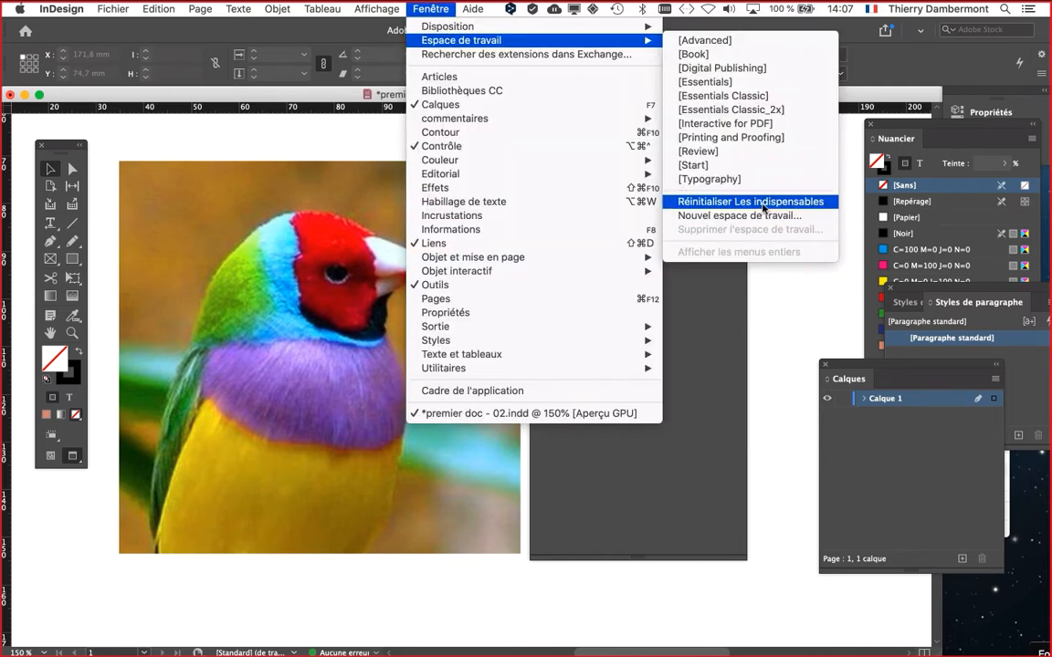
pyautogui.click(687, 185)
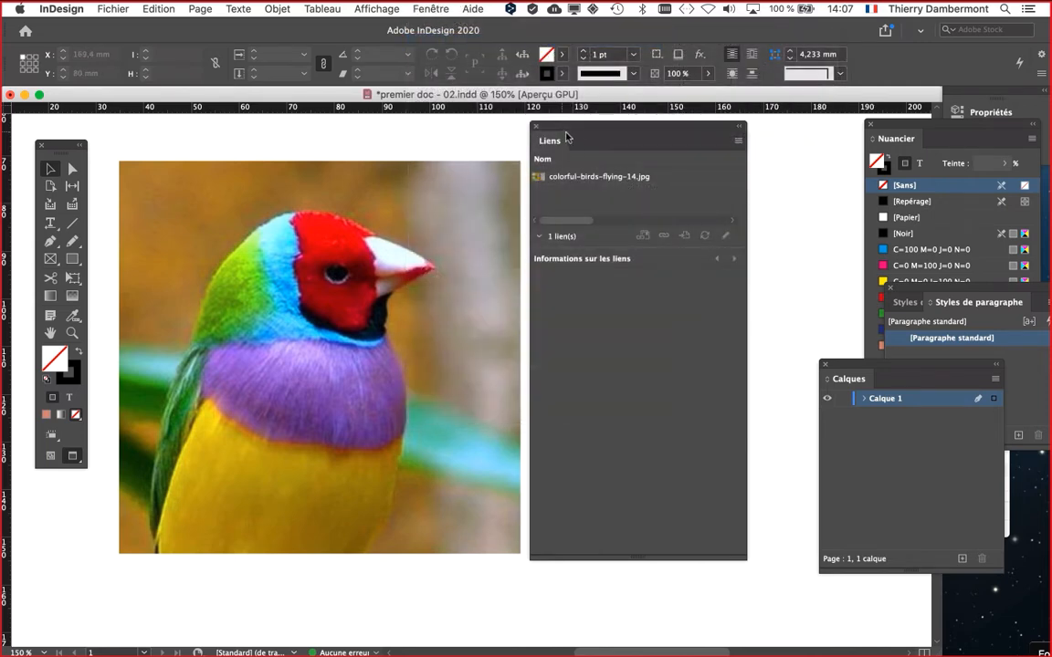
pyautogui.click(437, 10)
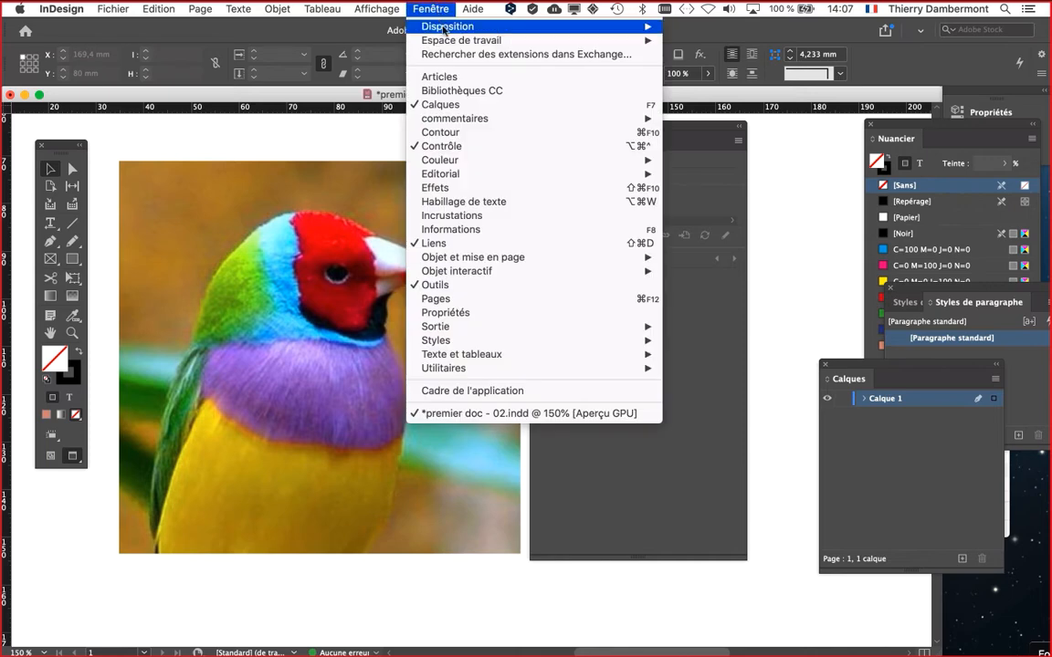
pyautogui.moveTo(412, 41)
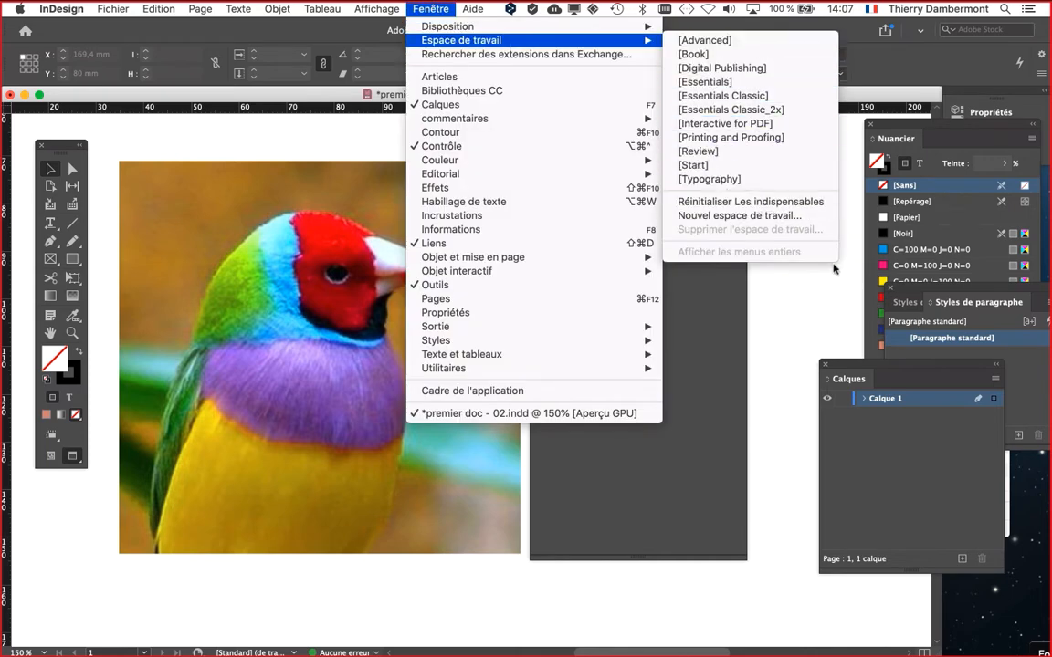
pyautogui.click(696, 133)
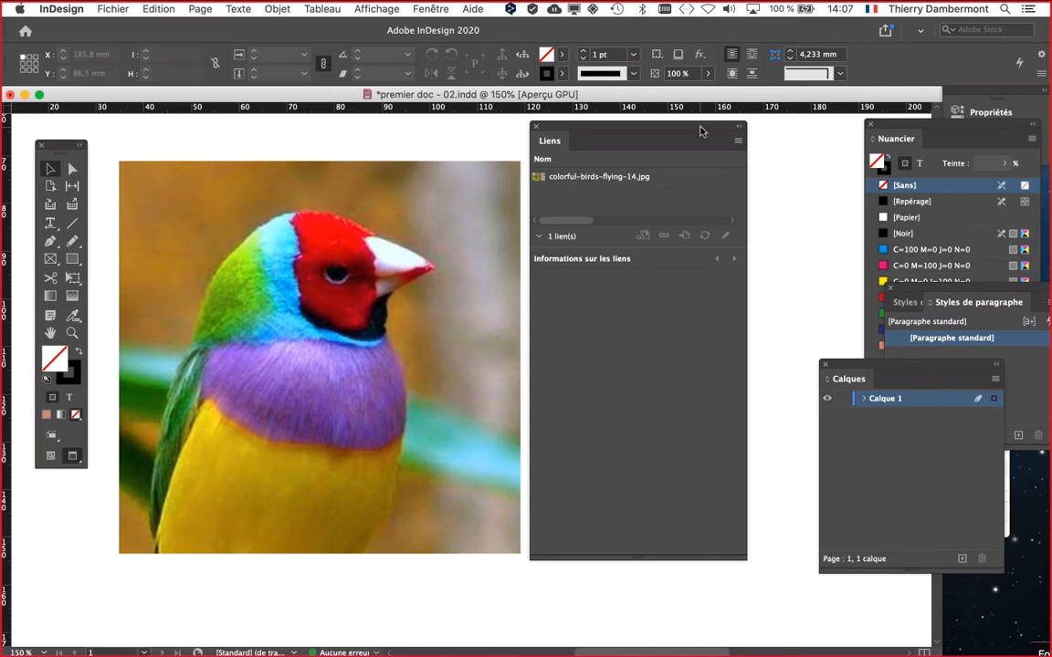
# Switch the workspace to the Essentials preset
pyautogui.click(430, 8)
pyautogui.click(430, 9)
pyautogui.click(430, 8)
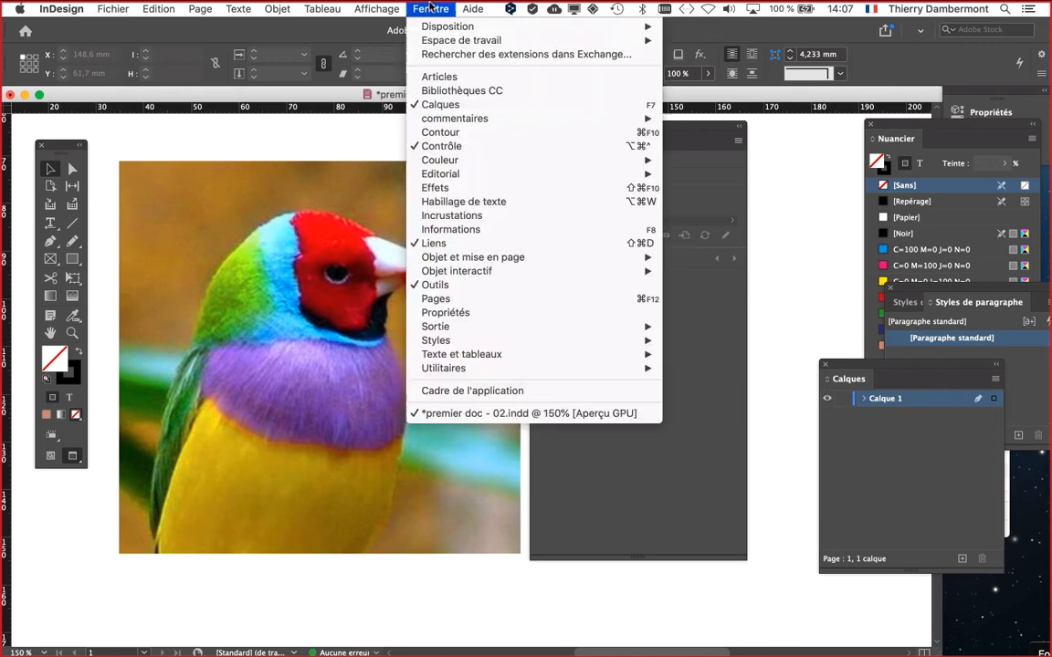
pyautogui.moveTo(447, 40)
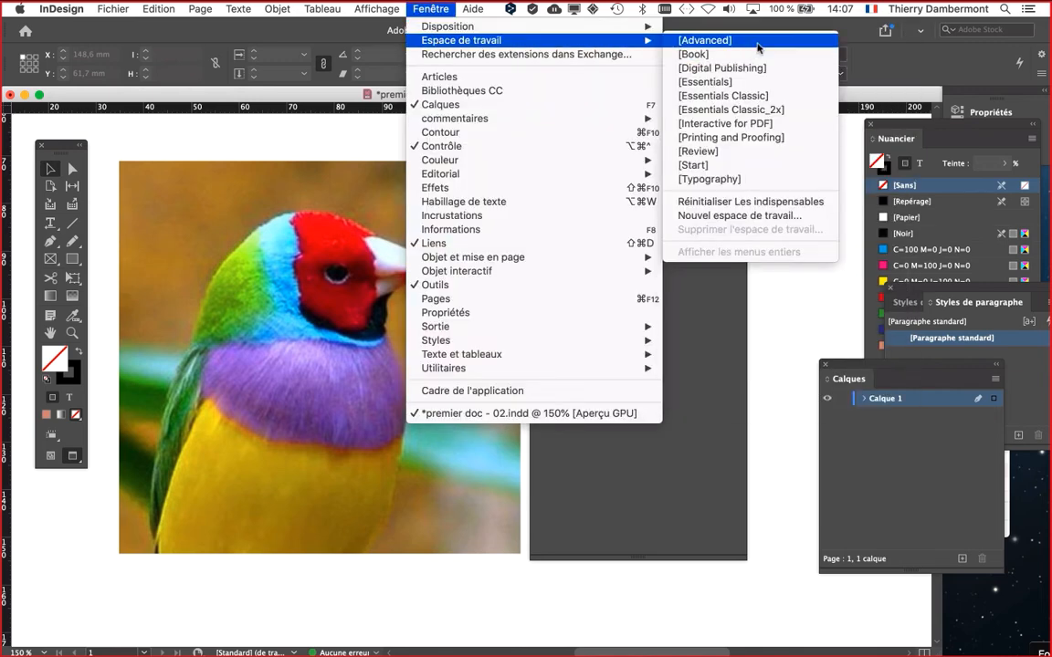
pyautogui.click(756, 81)
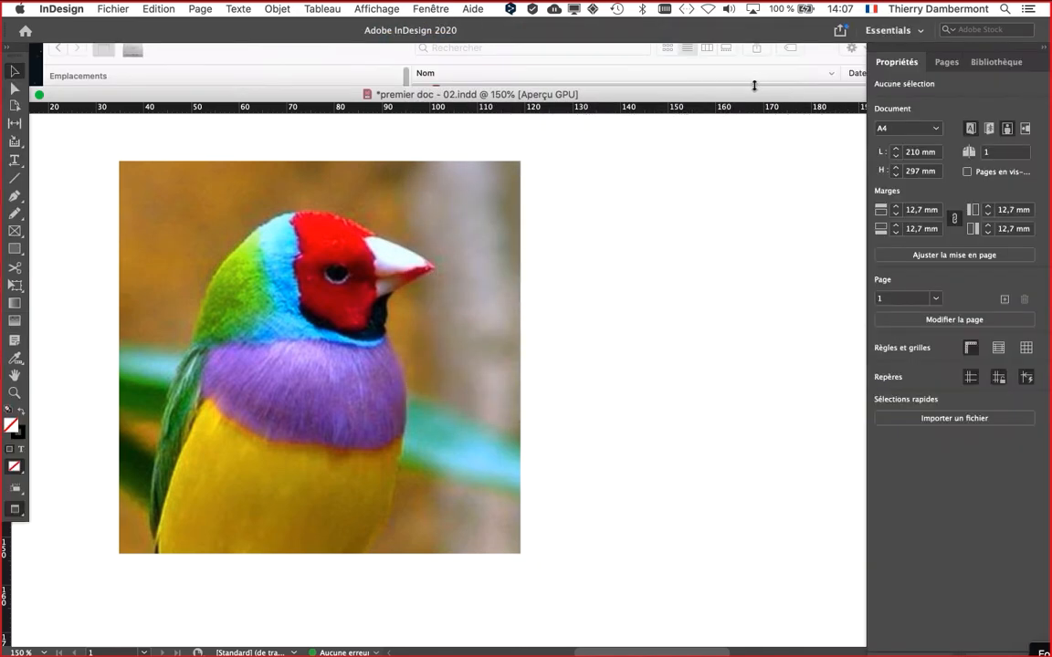
# Examine the list of workspace presets and its reset option, leaving Essentials selected
pyautogui.click(410, 10)
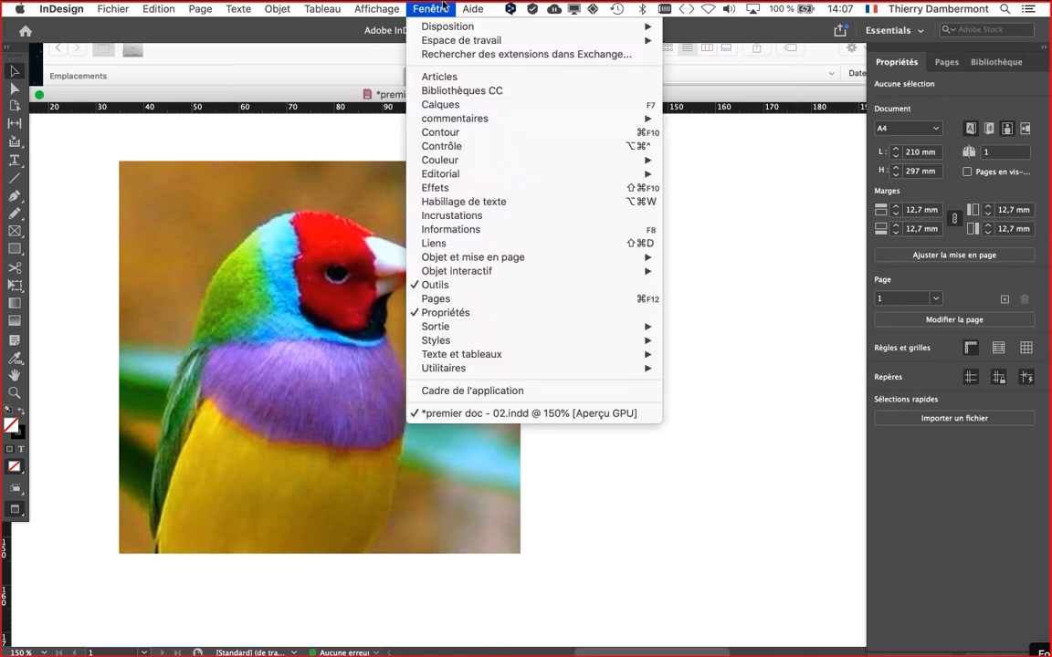
pyautogui.moveTo(466, 43)
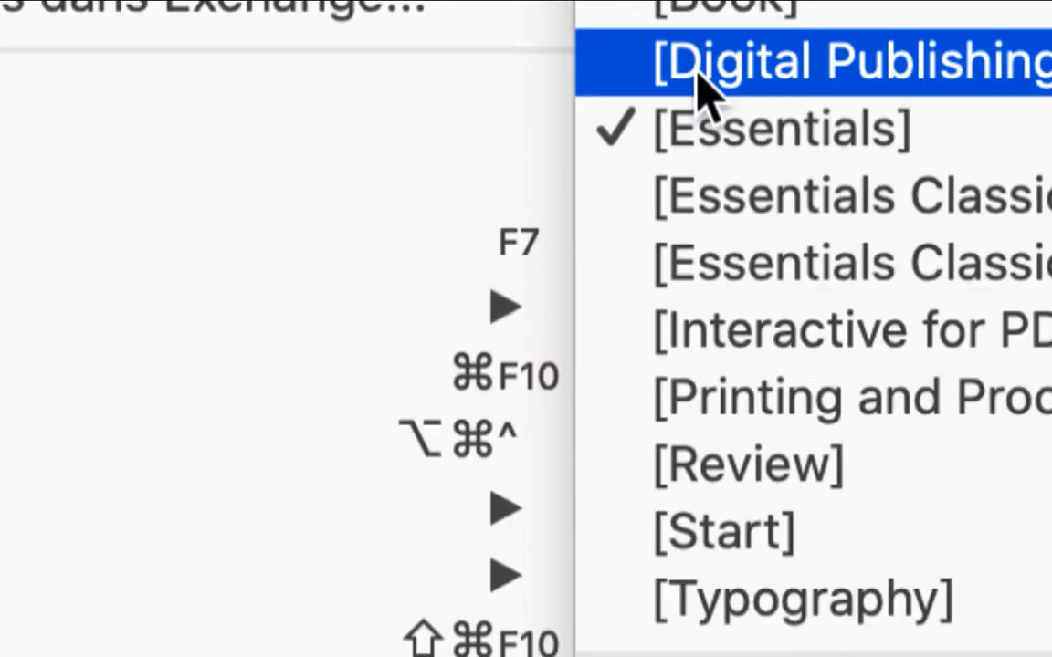
pyautogui.click(442, 8)
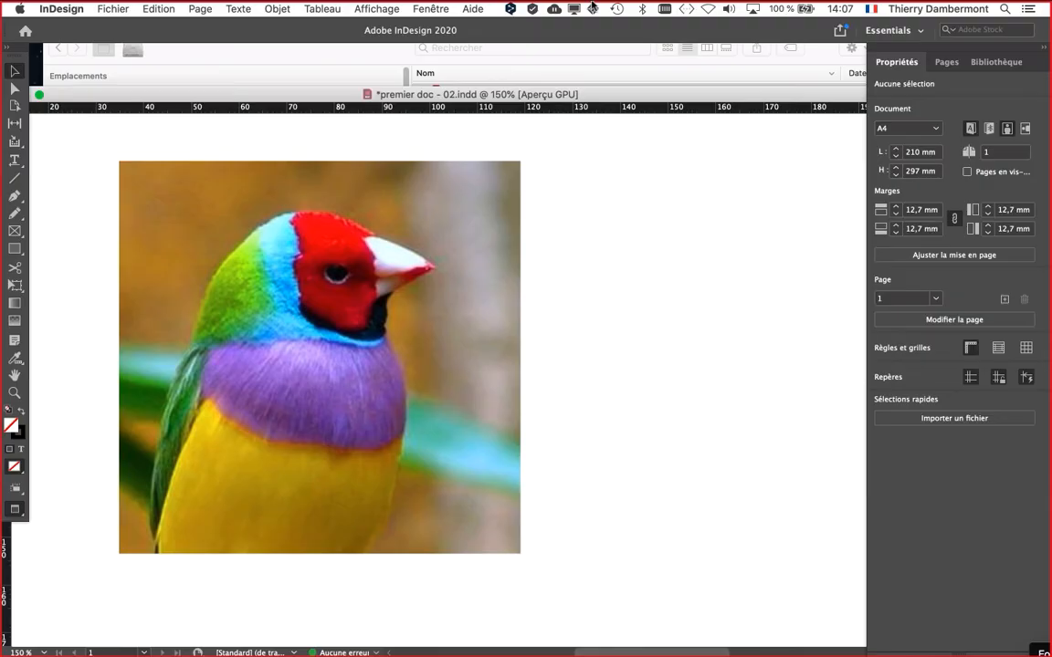
pyautogui.click(70, 40)
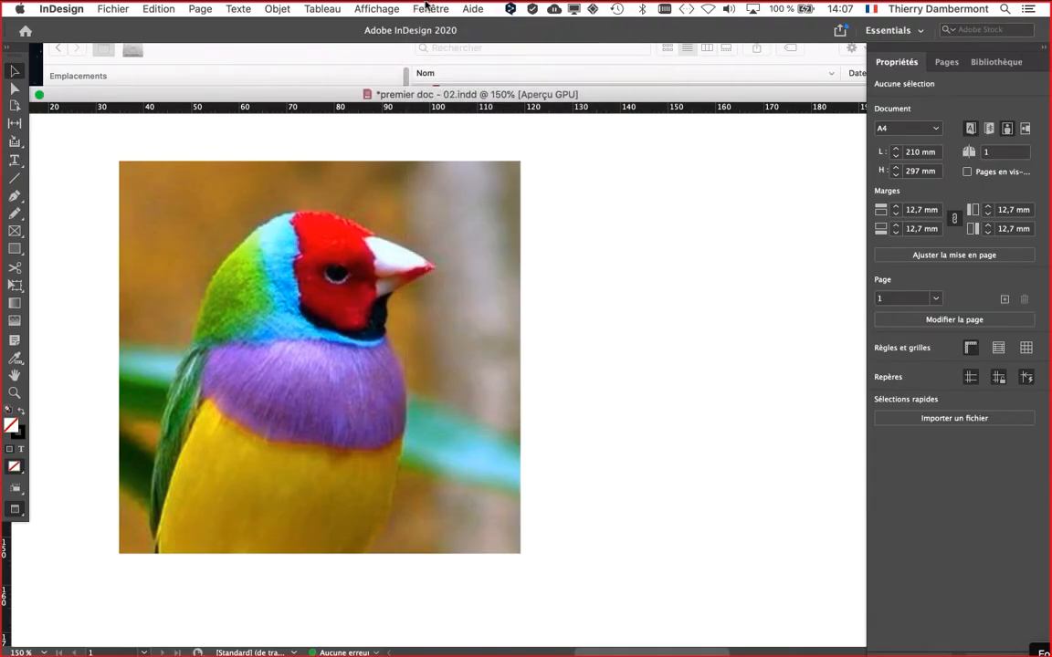
pyautogui.click(430, 8)
pyautogui.moveTo(541, 42)
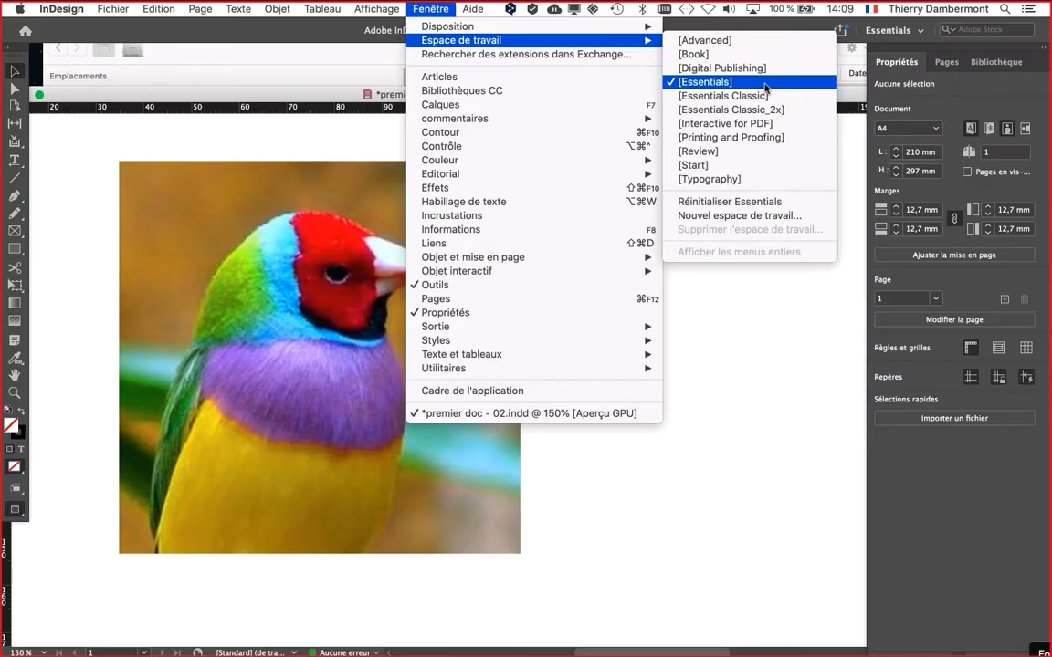
pyautogui.click(762, 84)
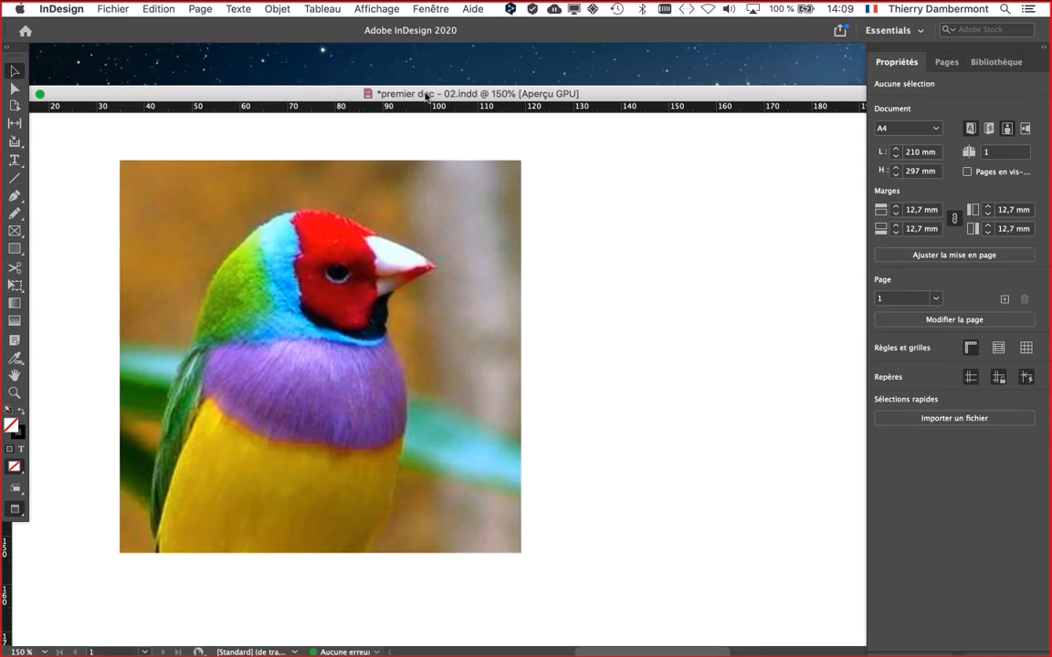
# Move the document window up under the application bar and float the tools as a two-column panel near the page
pyautogui.moveTo(425, 94); pyautogui.dragTo(435, 57)
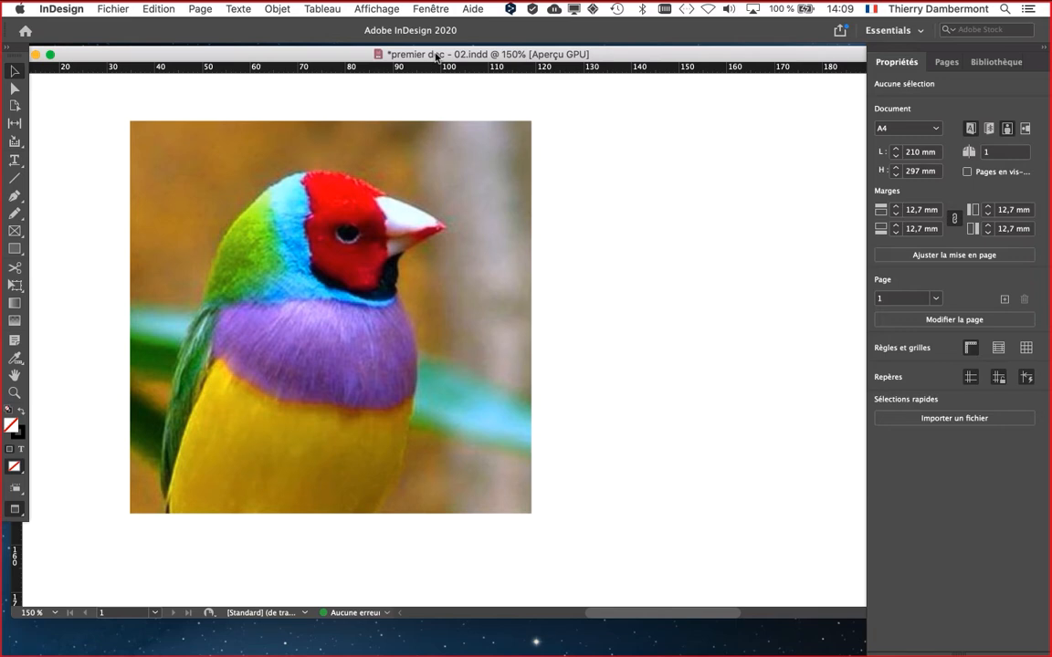
pyautogui.click(8, 47)
pyautogui.moveTo(28, 43); pyautogui.dragTo(78, 95)
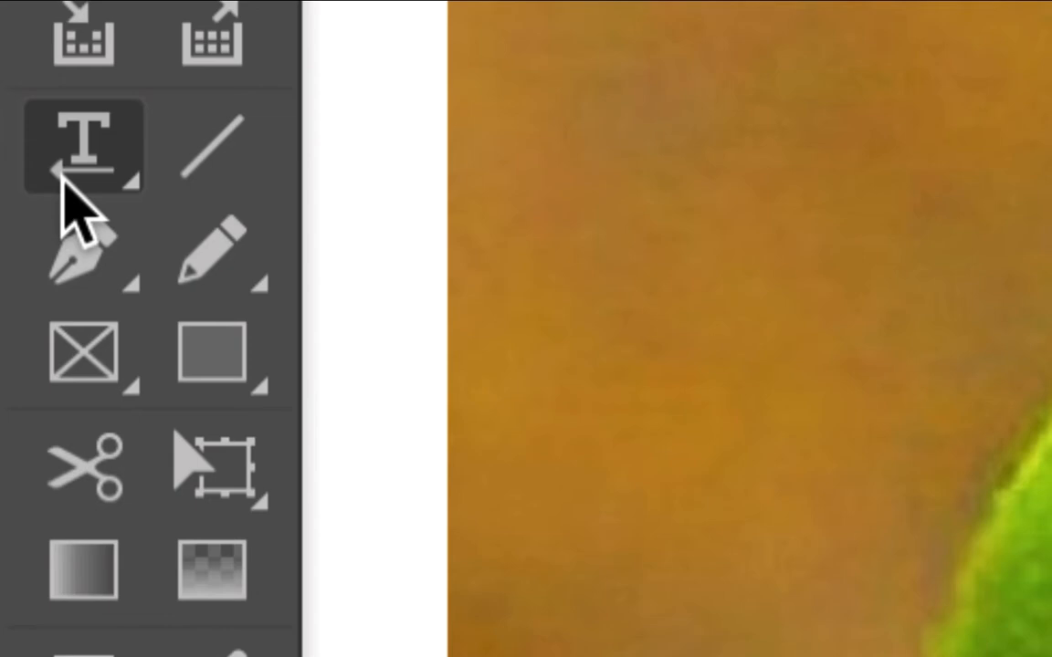
# Activate the Outil texte ME tool and shift the floating tools slightly away from the bird image
pyautogui.click(64, 179)
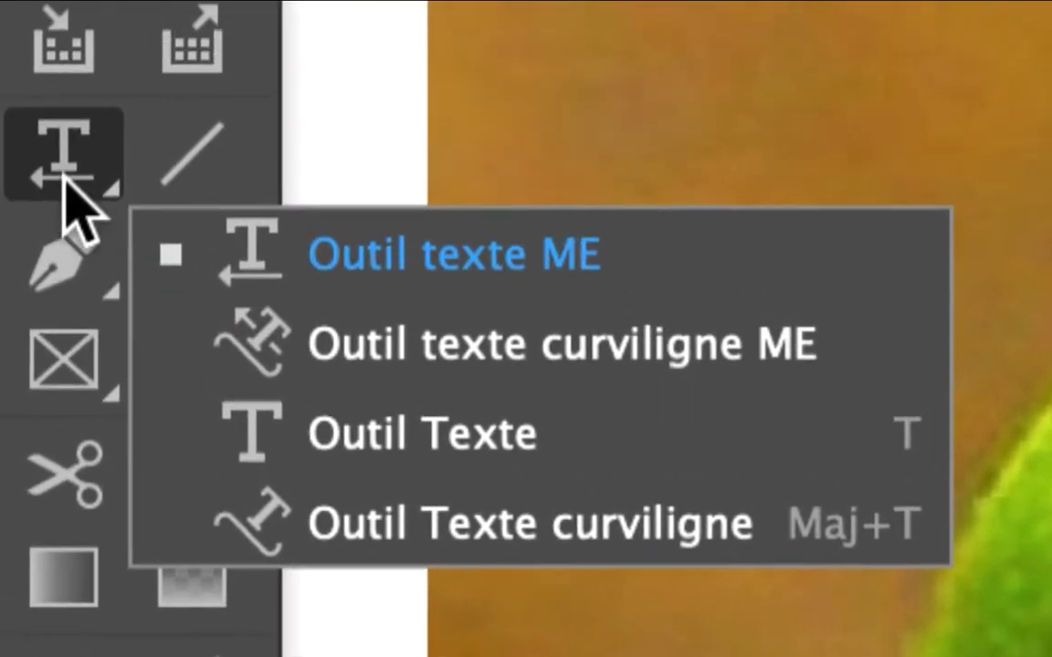
pyautogui.click(64, 181)
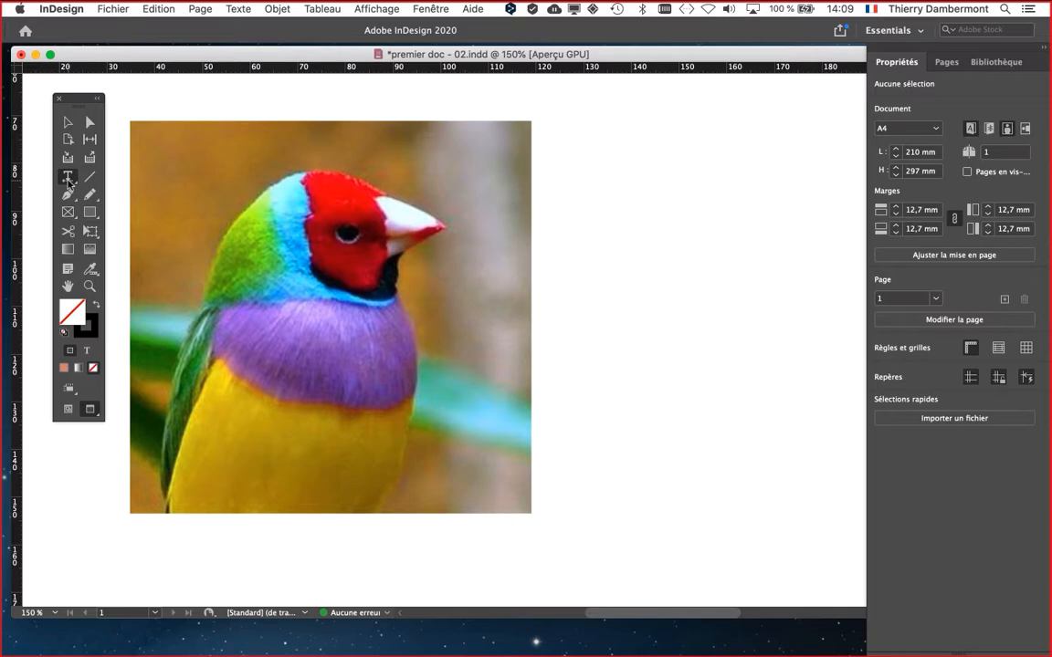
pyautogui.moveTo(75, 105); pyautogui.dragTo(59, 101)
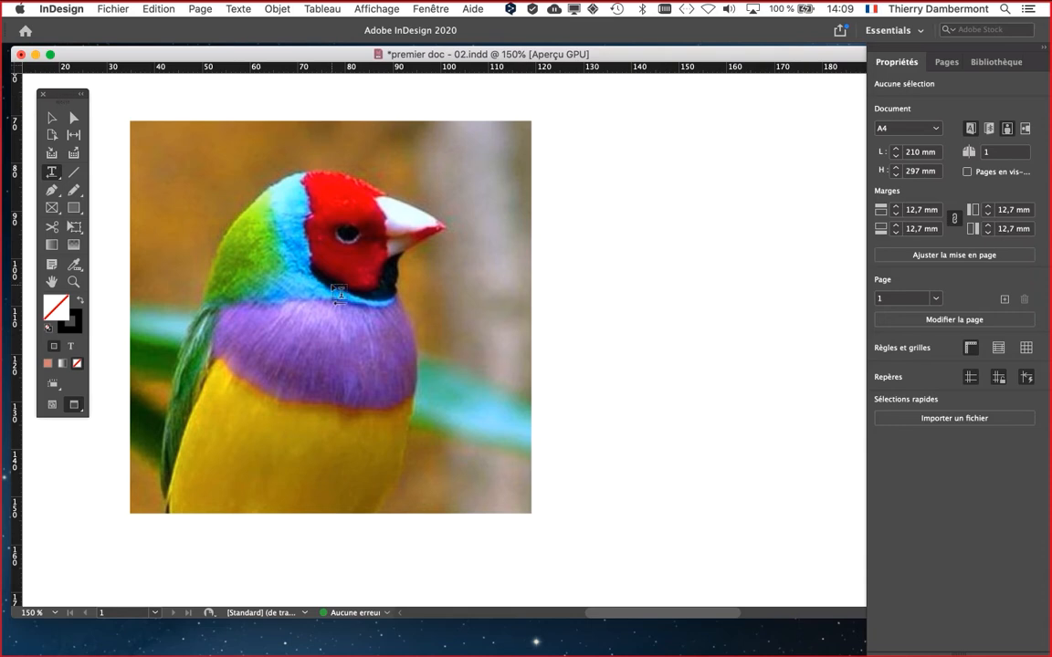
# Show the whole page at 50 % and display the Pages panel as a separate floating panel
pyautogui.press('super+minus')
pyautogui.press('super+minus')
pyautogui.press('super+minus')
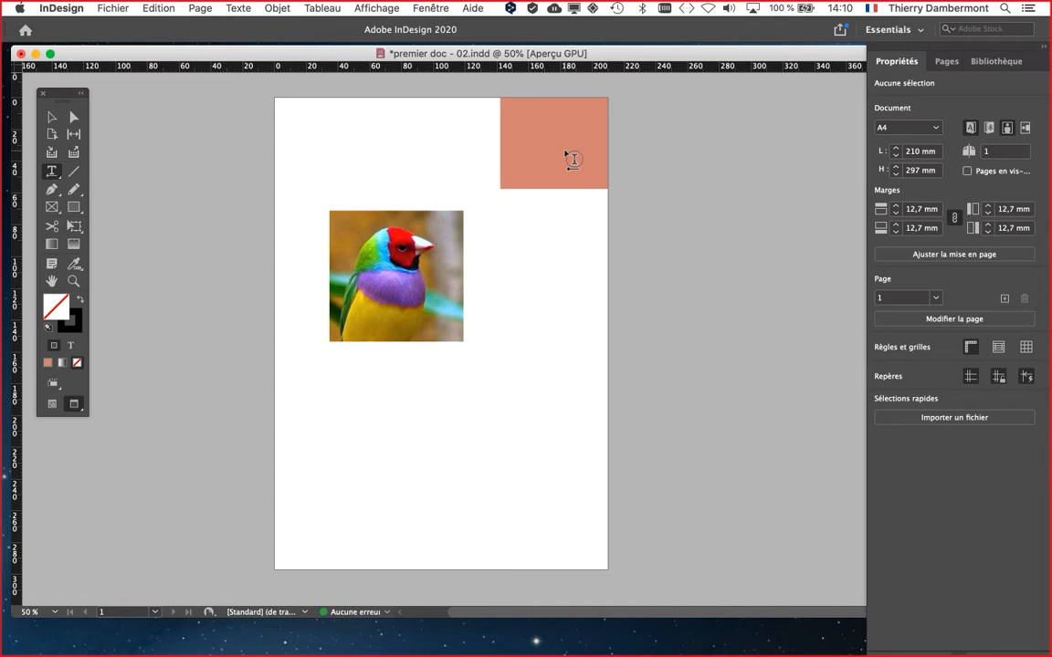
pyautogui.click(430, 9)
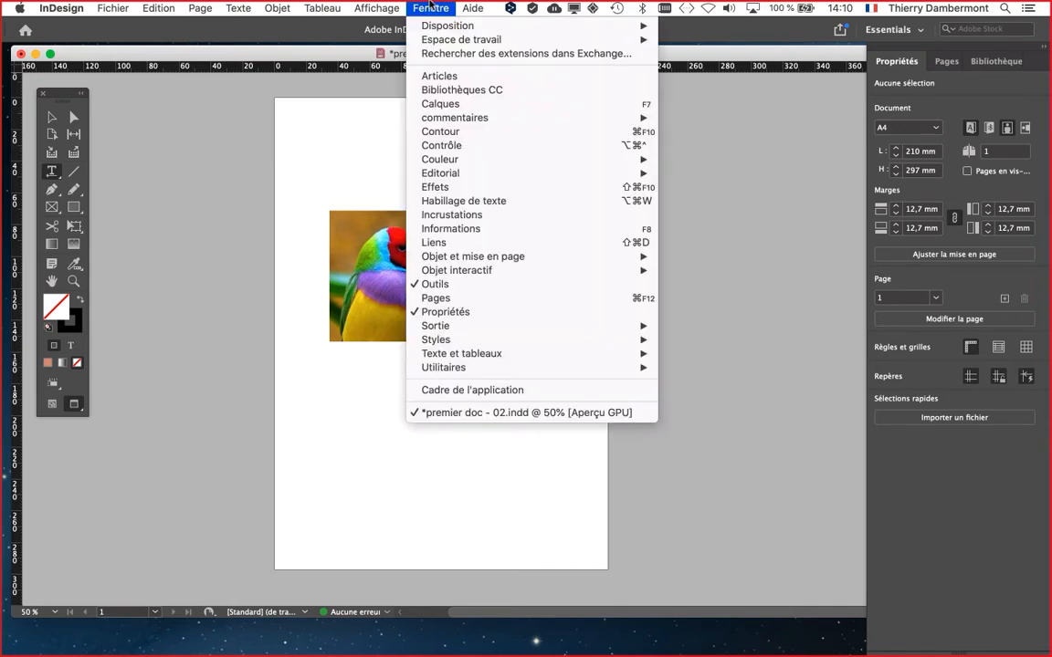
pyautogui.click(457, 299)
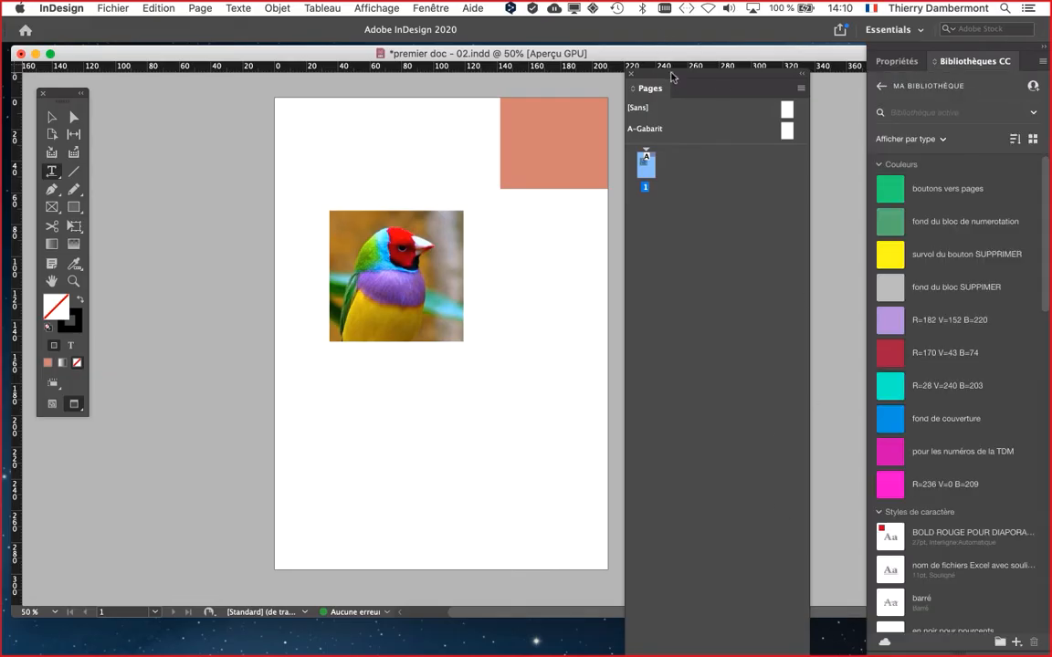
pyautogui.moveTo(673, 77); pyautogui.dragTo(692, 34)
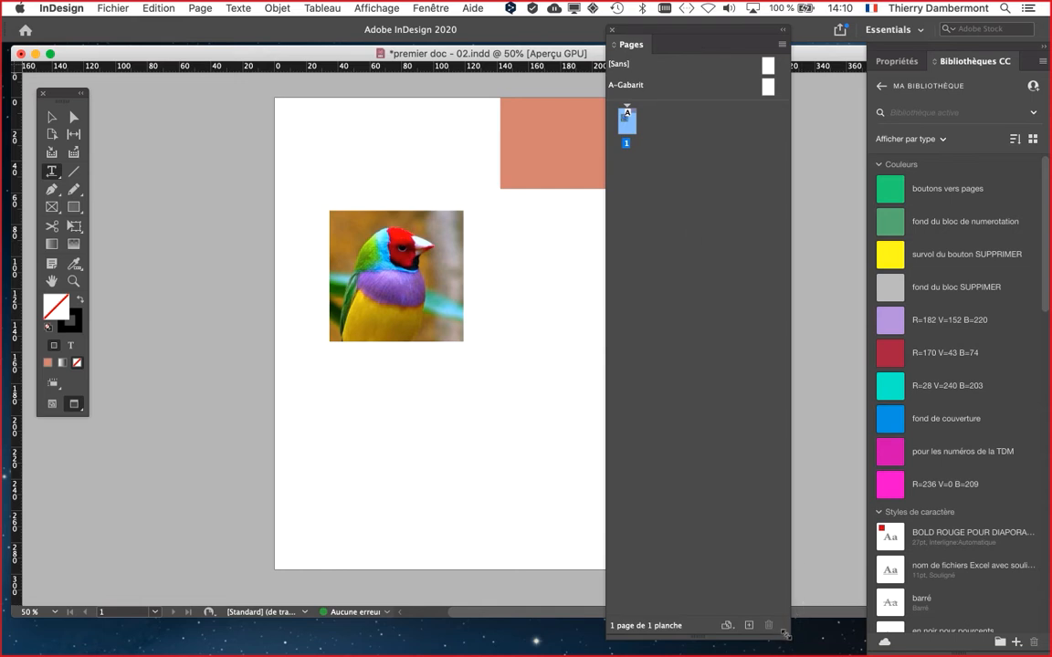
# Resize the floating Pages panel to a compact size and place it beside the page, clear of the salmon rectangle
pyautogui.moveTo(784, 633); pyautogui.dragTo(747, 206)
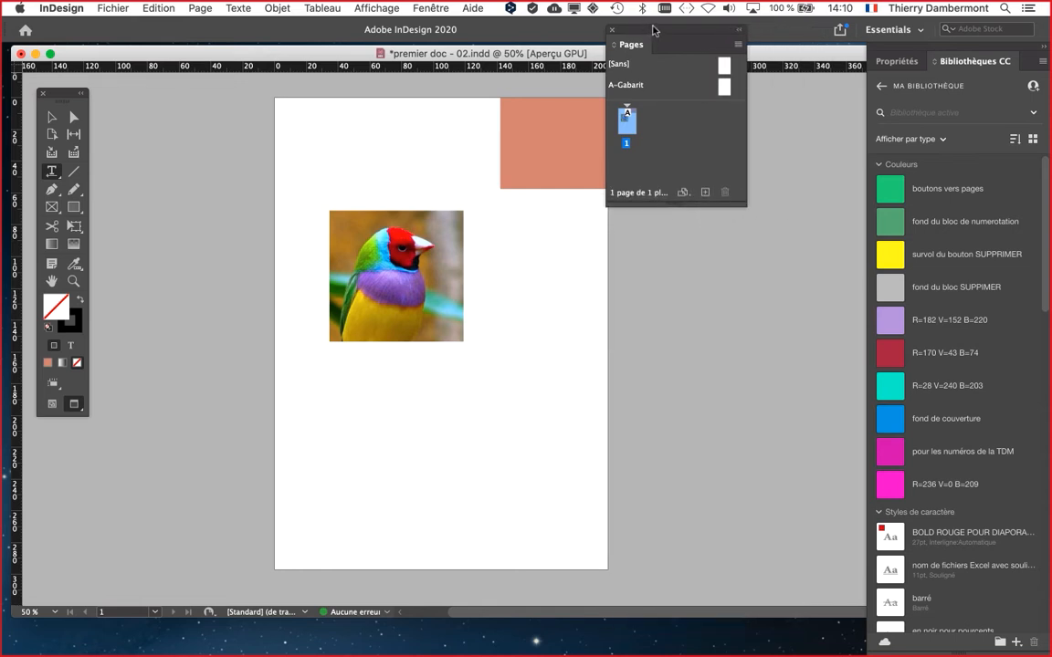
pyautogui.moveTo(652, 30); pyautogui.dragTo(695, 165)
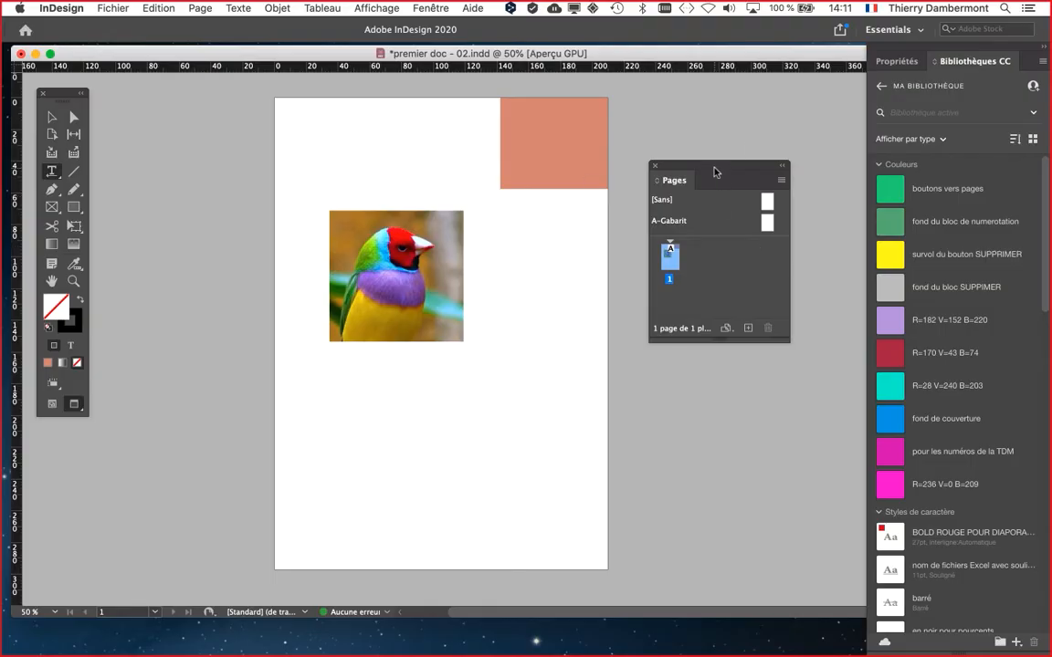
pyautogui.moveTo(714, 172); pyautogui.dragTo(713, 130)
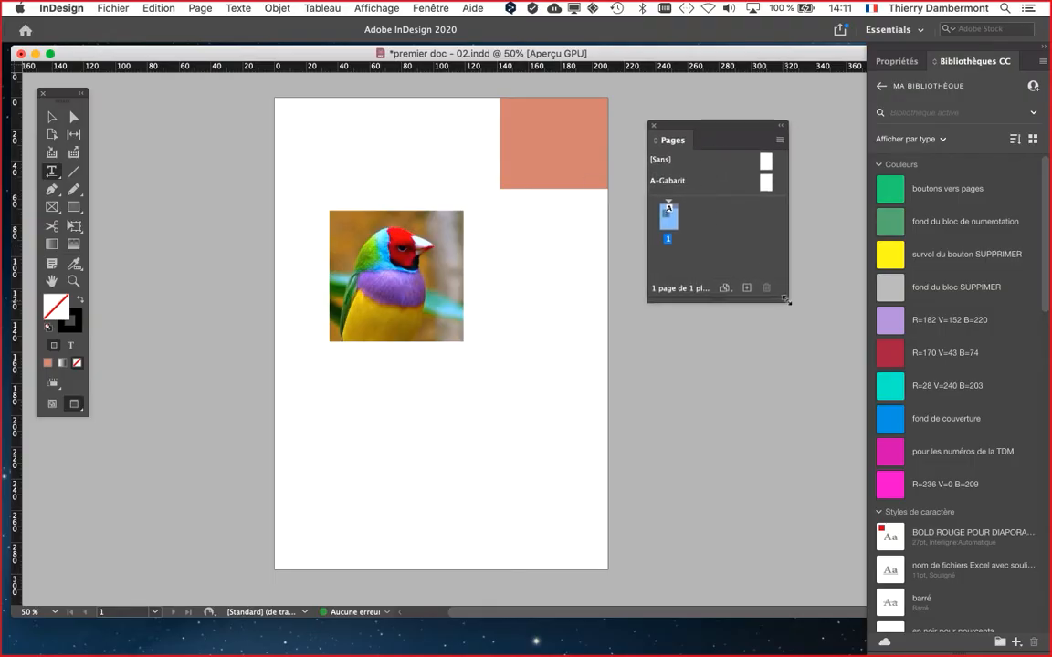
pyautogui.moveTo(786, 300); pyautogui.dragTo(792, 354)
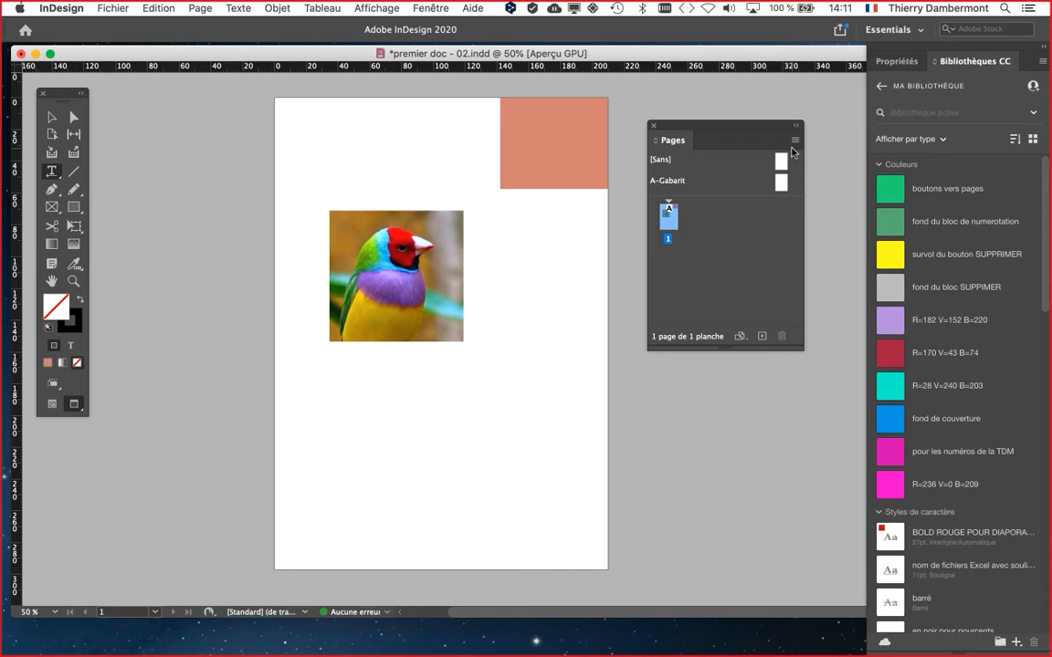
# Insert one new page based on A-Gabarit after page 1, using the Insérer des pages command
pyautogui.click(795, 141)
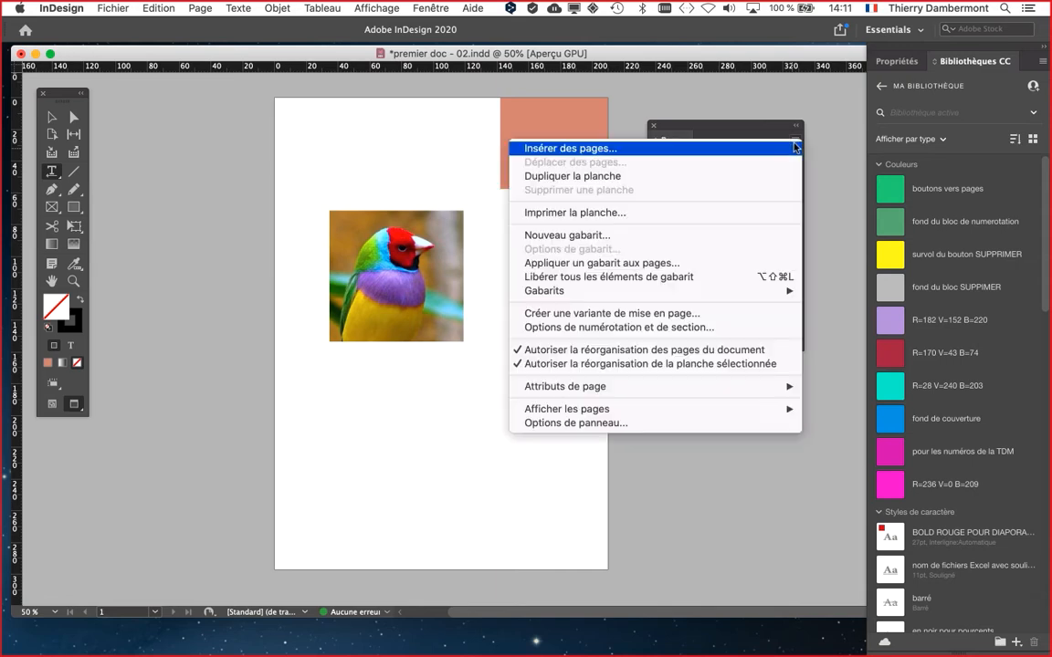
pyautogui.click(697, 114)
pyautogui.moveTo(697, 114); pyautogui.dragTo(563, 232)
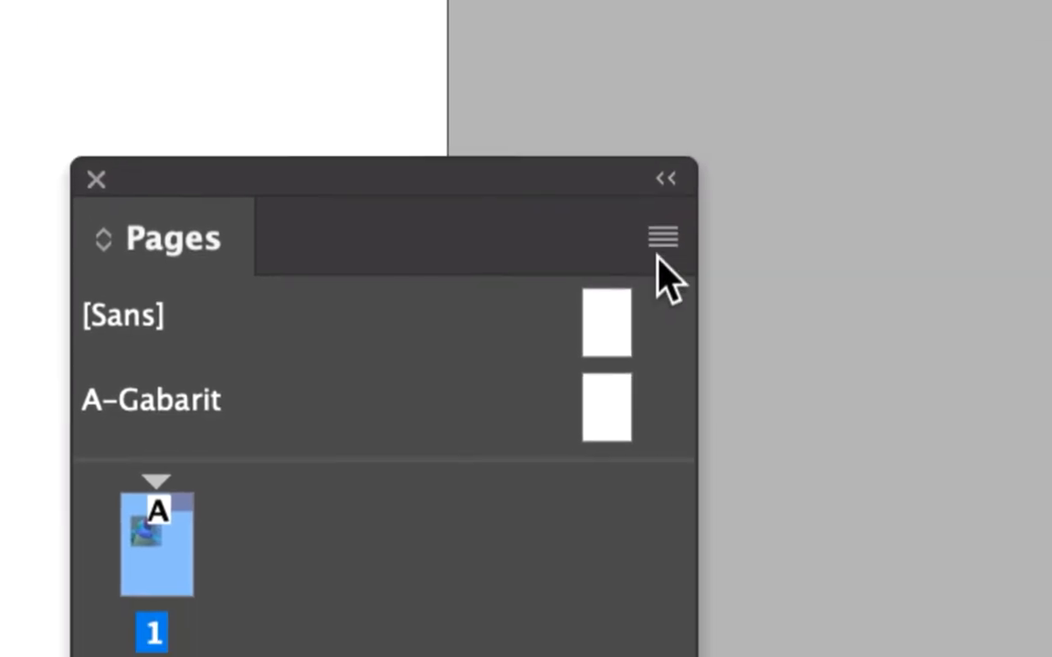
pyautogui.click(661, 259)
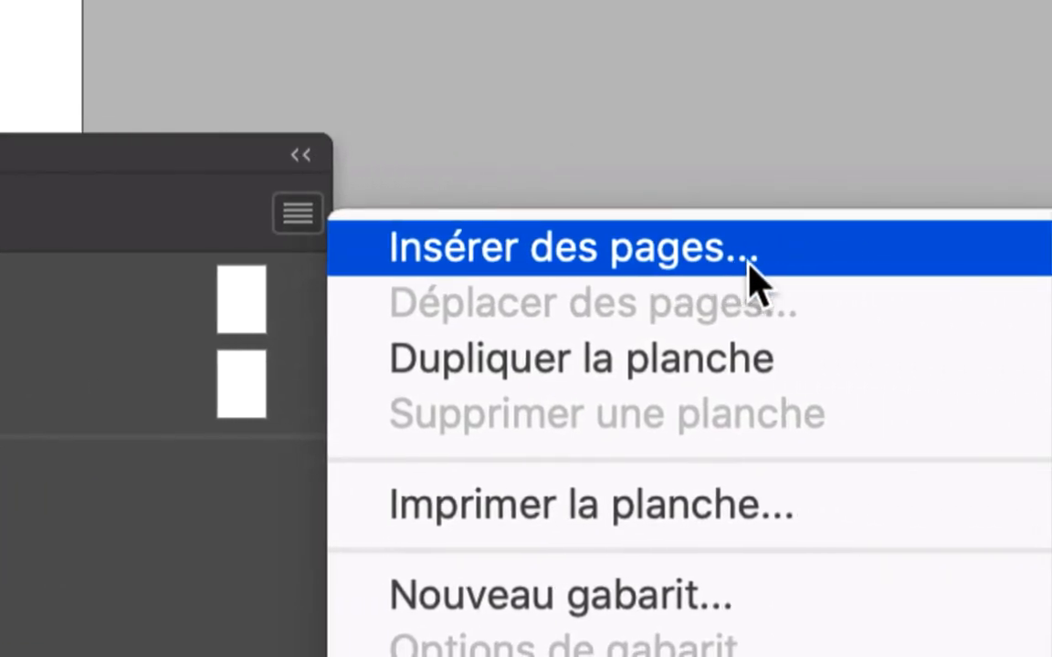
pyautogui.click(754, 274)
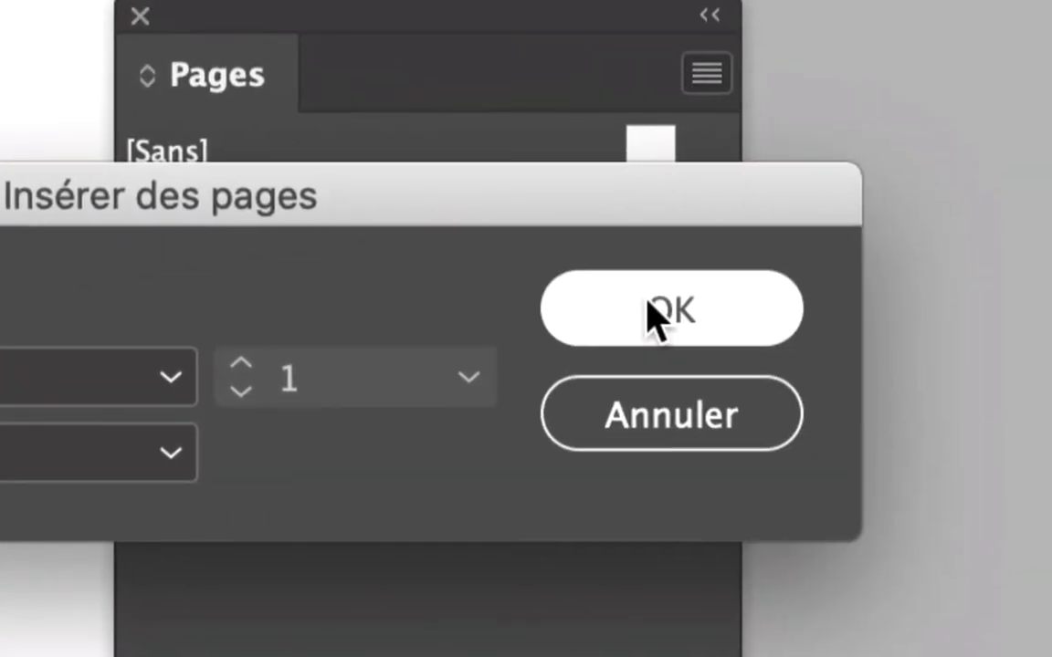
pyautogui.click(654, 315)
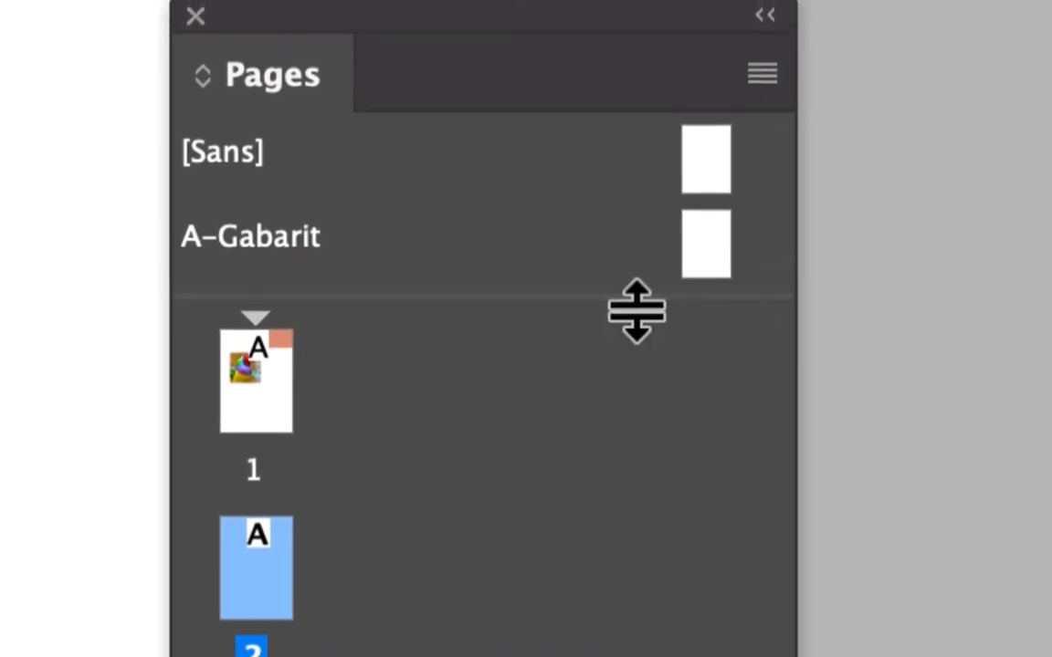
# Adjust the divider between master and document pages in the Pages panel and reposition the panel over the page's edge
pyautogui.moveTo(614, 297); pyautogui.dragTo(609, 421)
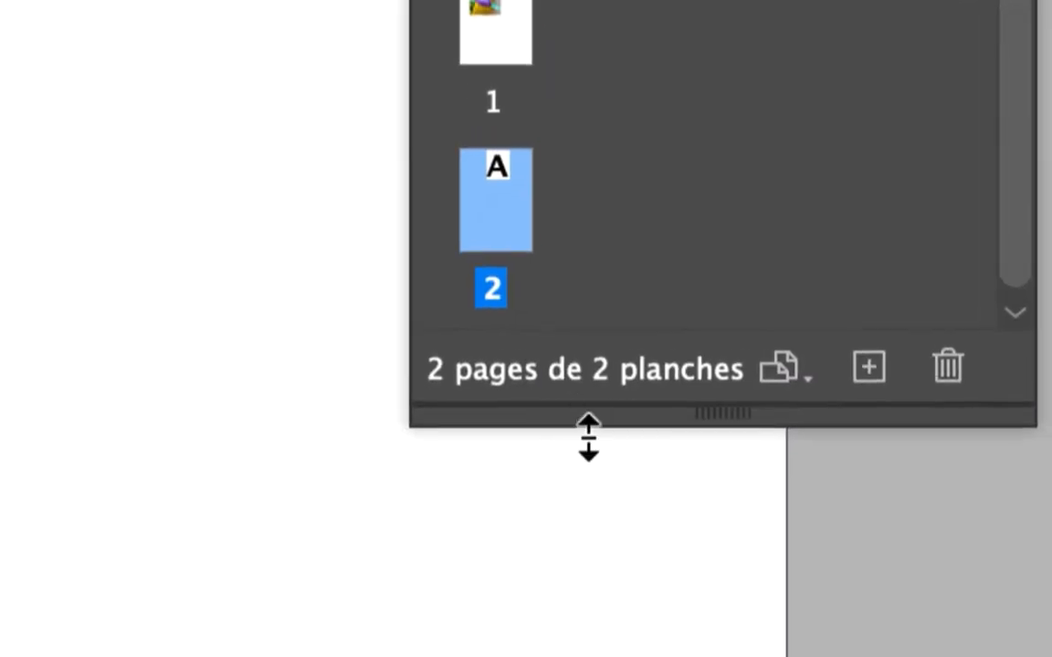
pyautogui.moveTo(616, 650); pyautogui.dragTo(630, 656)
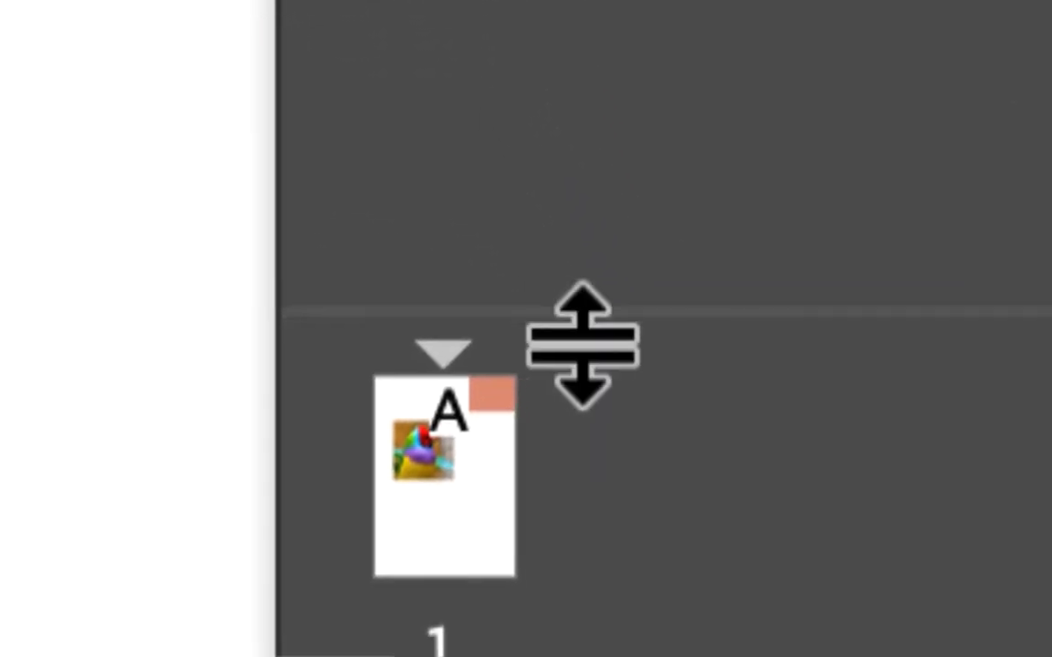
pyautogui.moveTo(689, 585); pyautogui.dragTo(694, 455)
pyautogui.moveTo(582, 321); pyautogui.dragTo(582, 244)
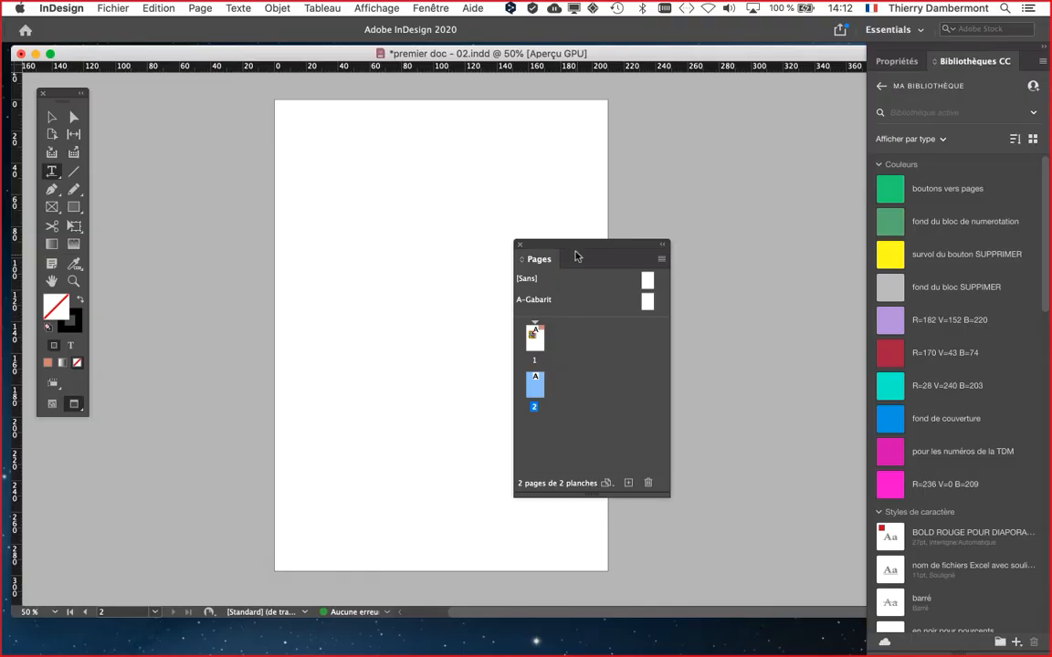
pyautogui.moveTo(577, 250); pyautogui.dragTo(645, 184)
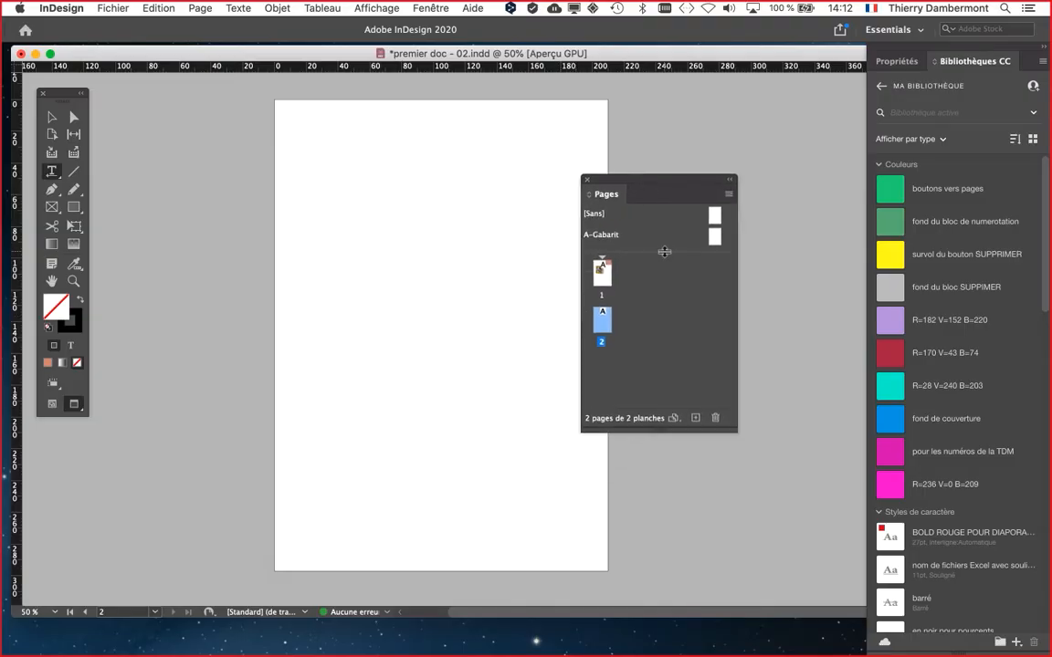
pyautogui.moveTo(664, 252); pyautogui.dragTo(661, 274)
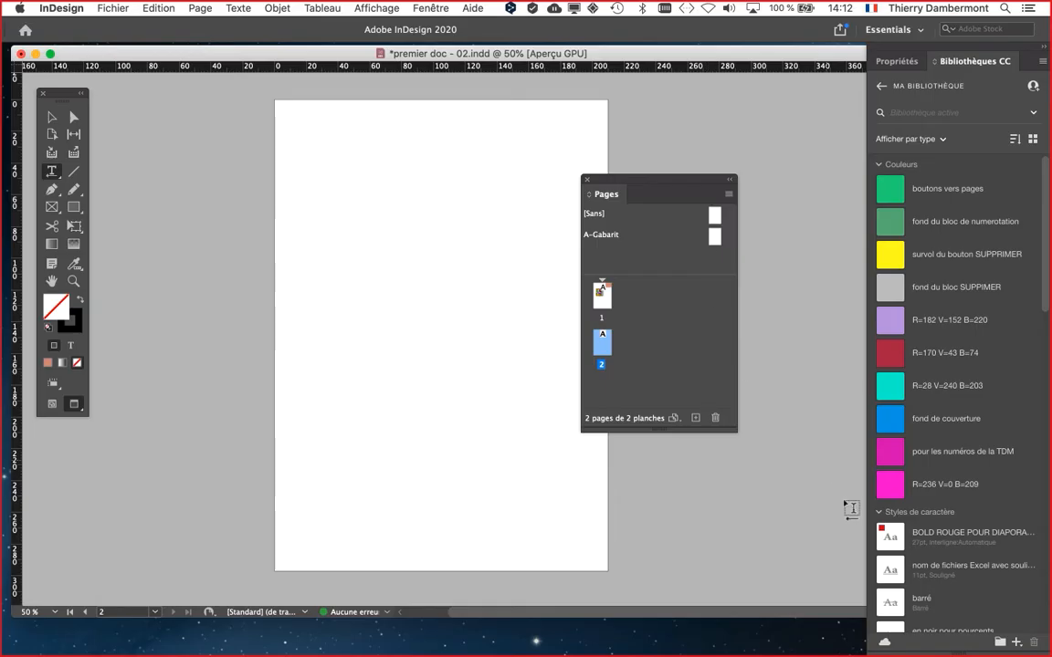
# Collapse the docked Propriétés and Bibliothèques CC panels and make the document window wider and shorter, with the Pages panel clear of the page
pyautogui.click(1043, 46)
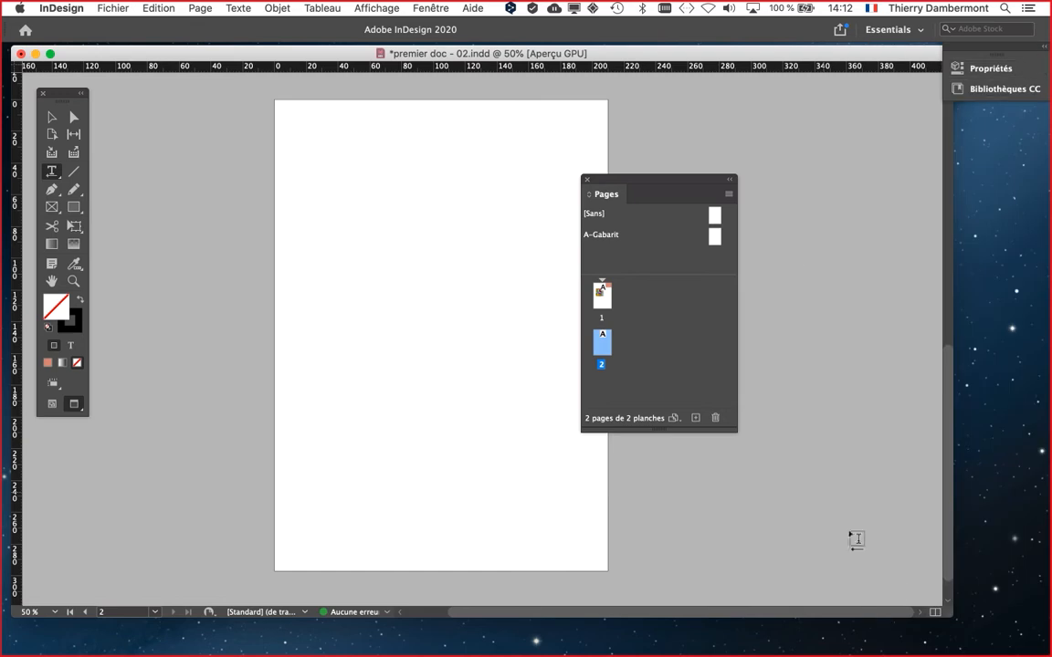
pyautogui.moveTo(956, 560); pyautogui.dragTo(979, 523)
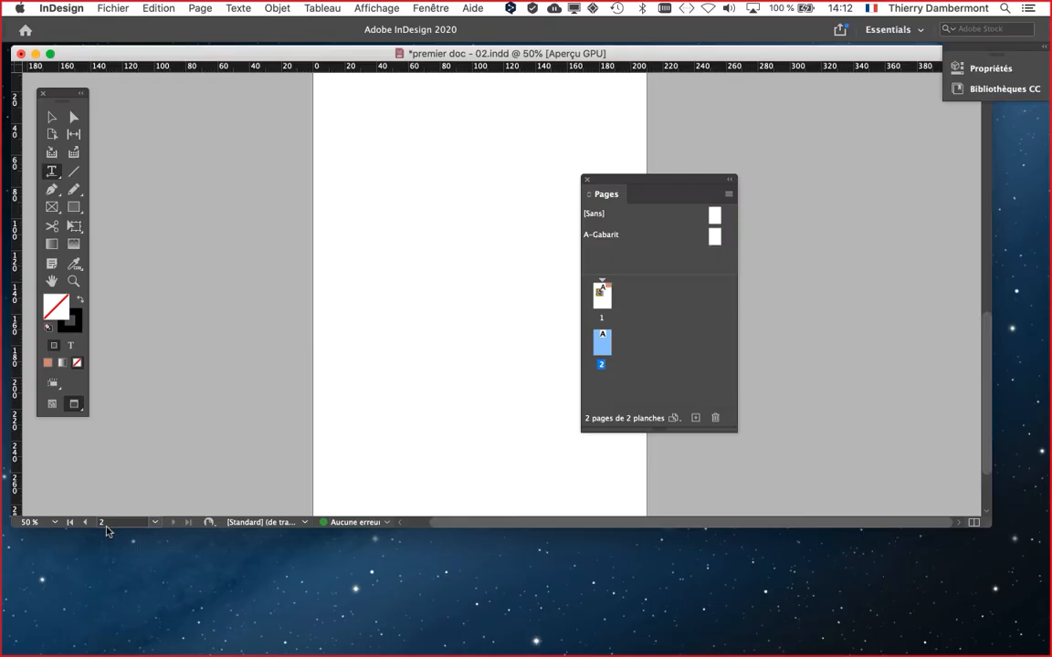
pyautogui.moveTo(606, 190); pyautogui.dragTo(811, 152)
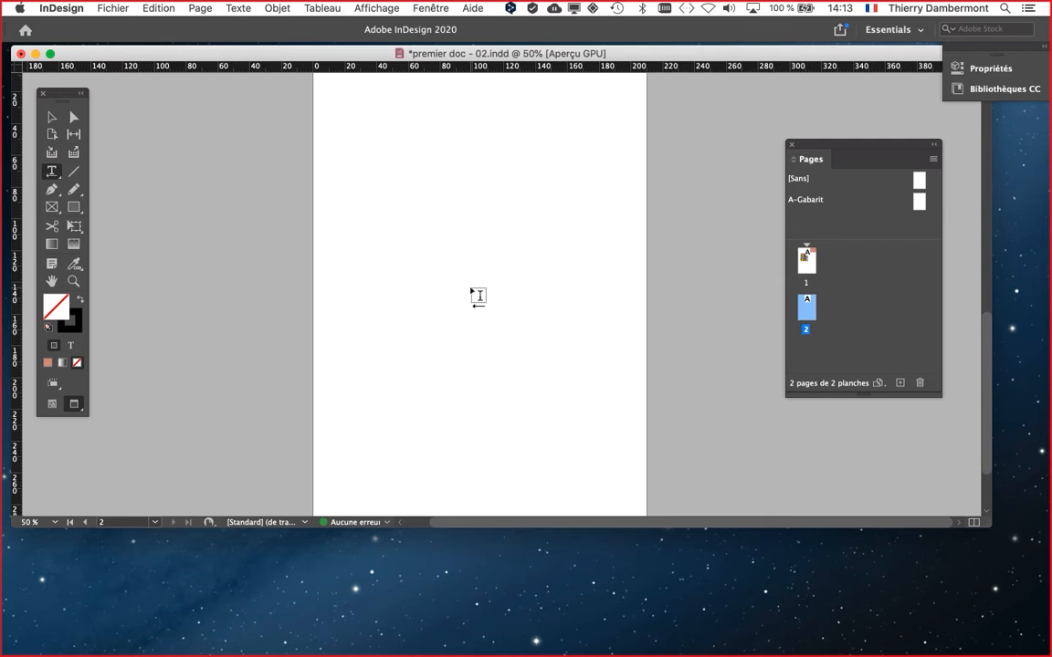
# Look through pages 1 and 2 of the document, checking how they follow each other vertically
pyautogui.scroll(5, 478, 295)
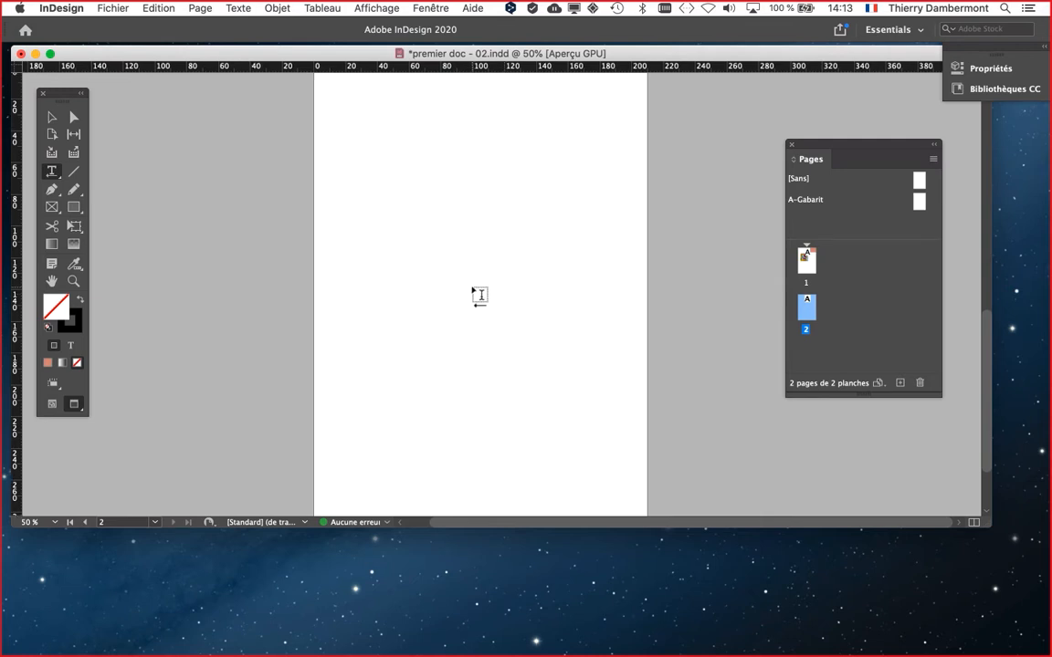
pyautogui.scroll(10, 478, 294)
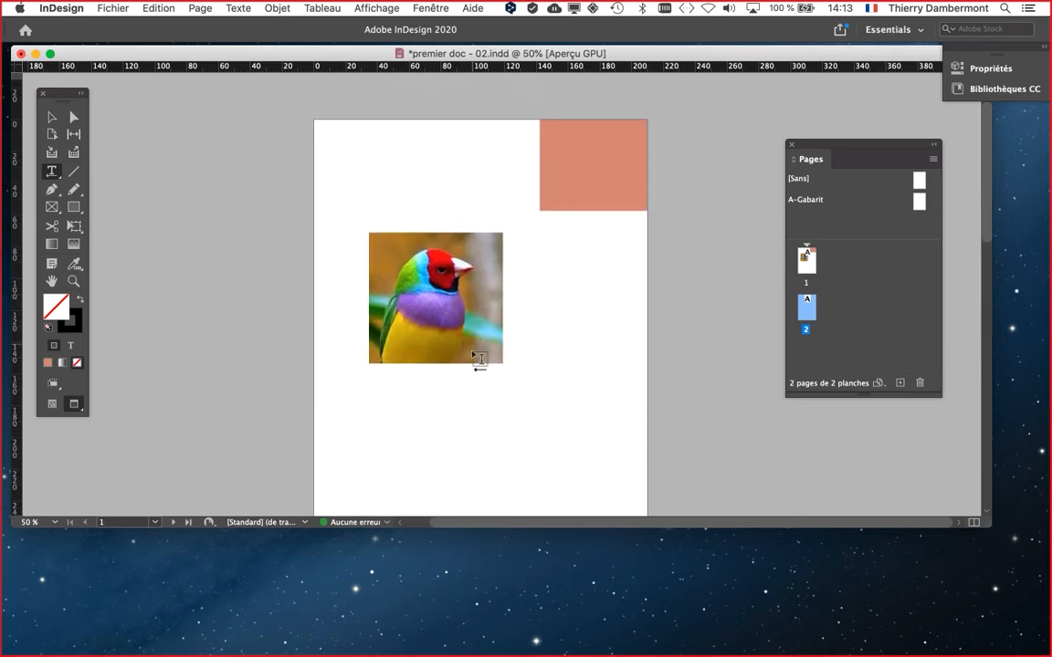
pyautogui.scroll(-3, 478, 369)
pyautogui.scroll(3, 478, 369)
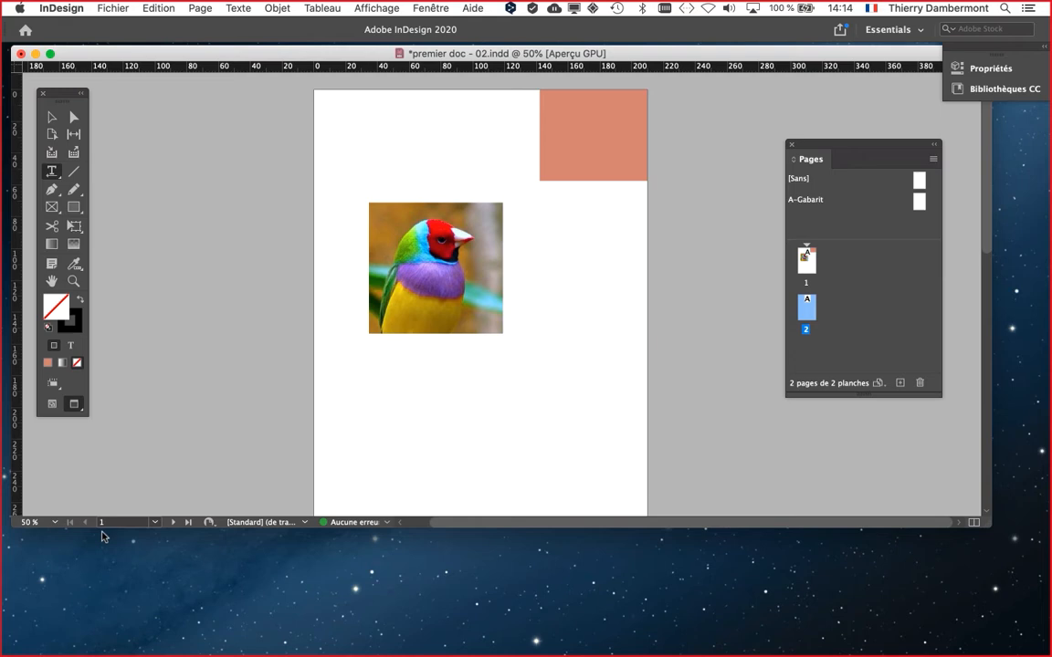
pyautogui.scroll(-6, 435, 363)
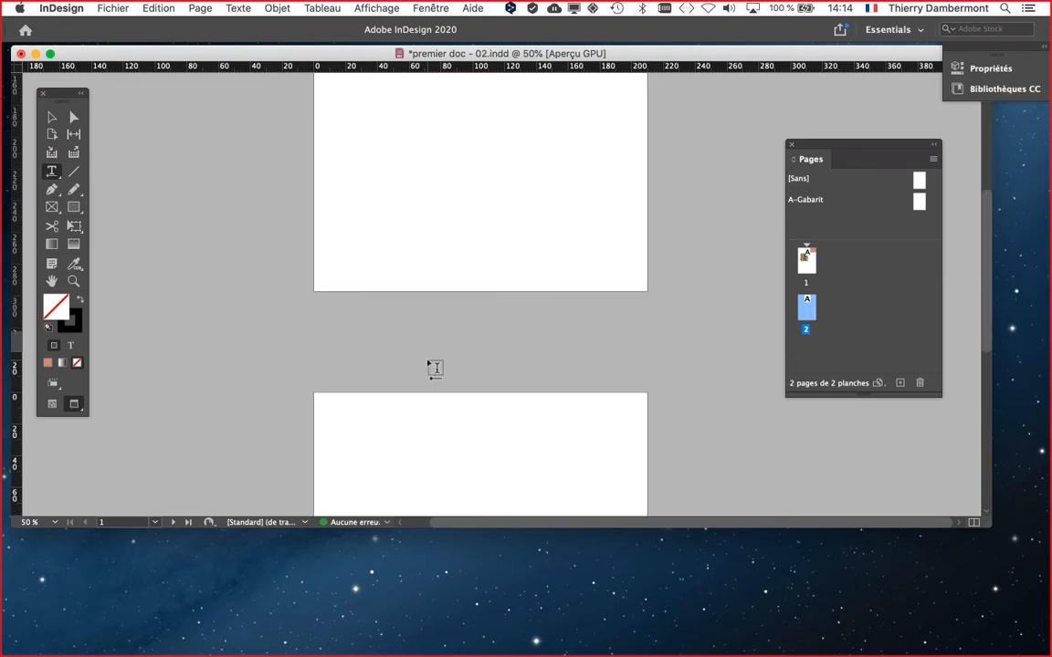
pyautogui.scroll(-5, 435, 365)
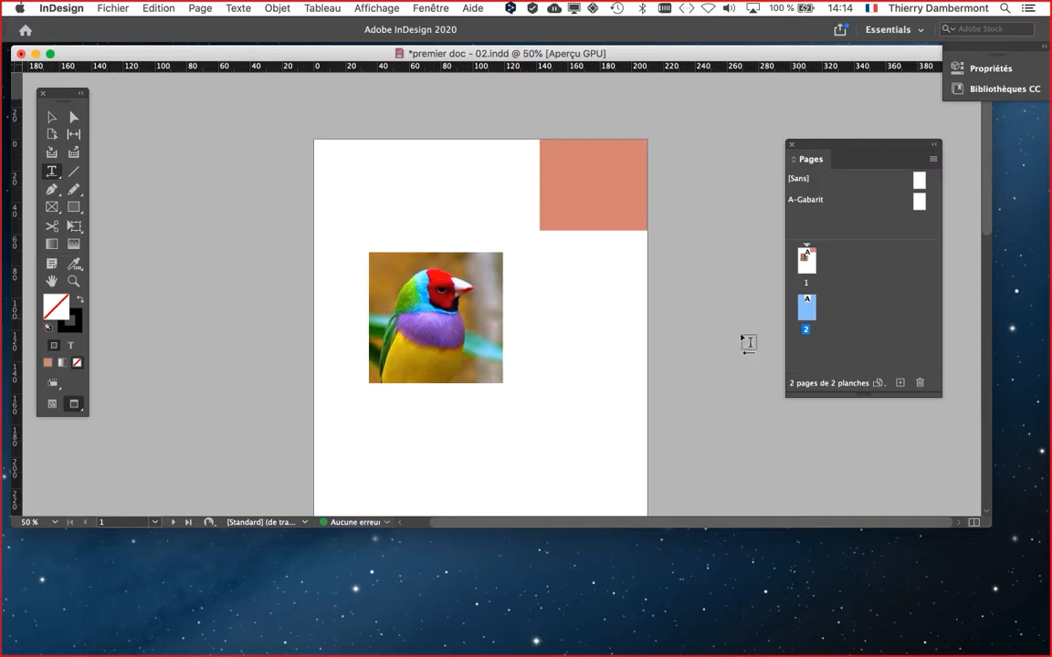
pyautogui.scroll(-5, 550, 400)
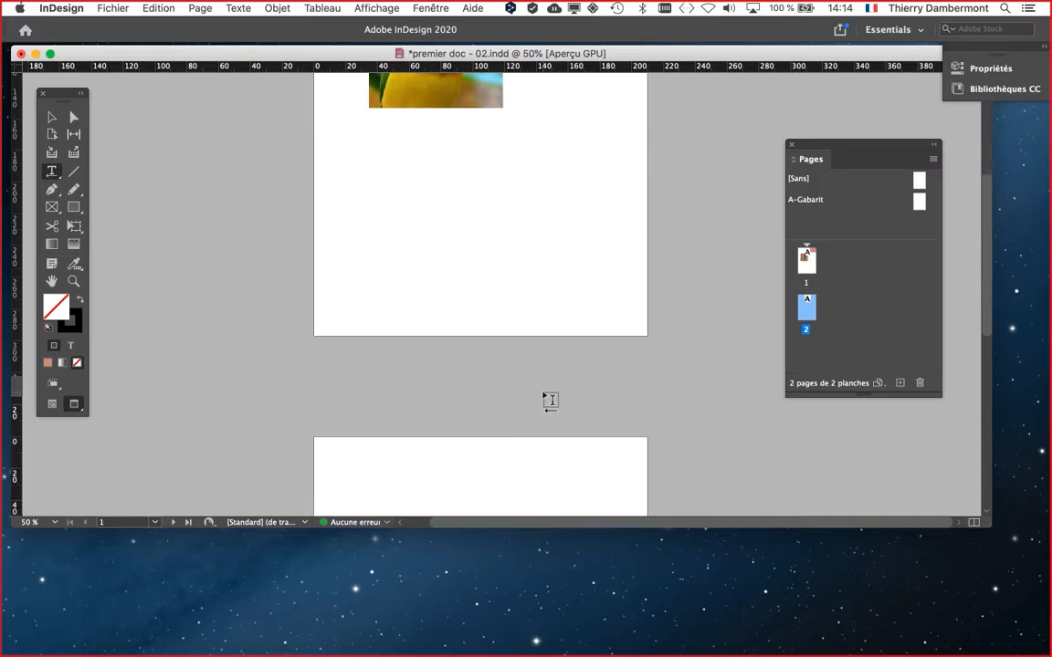
pyautogui.scroll(-10, 550, 399)
pyautogui.scroll(6, 549, 398)
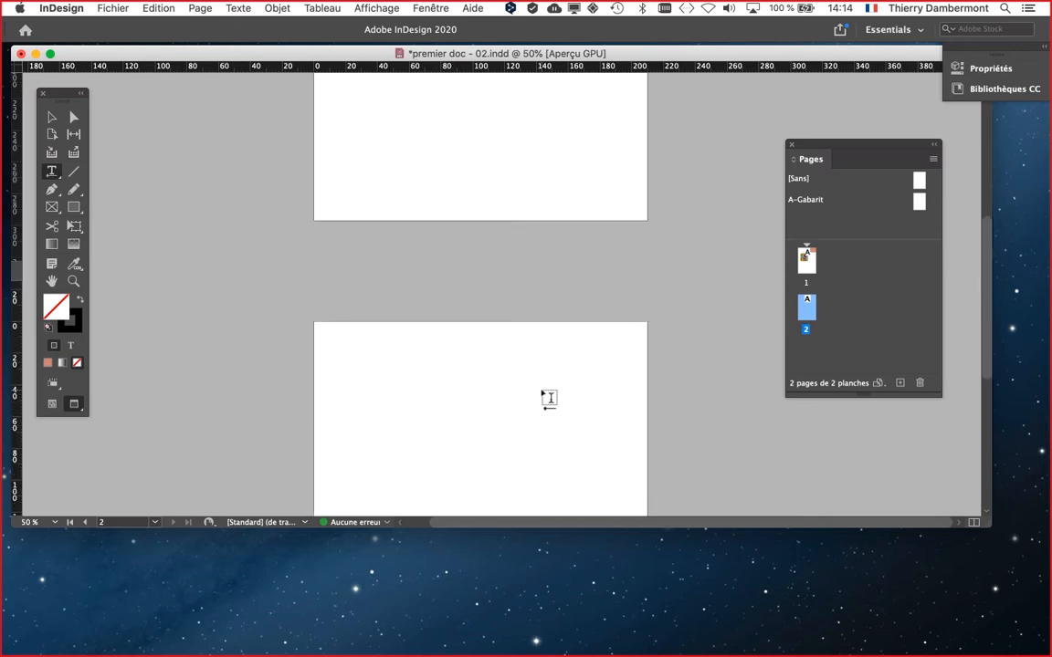
pyautogui.scroll(8, 548, 398)
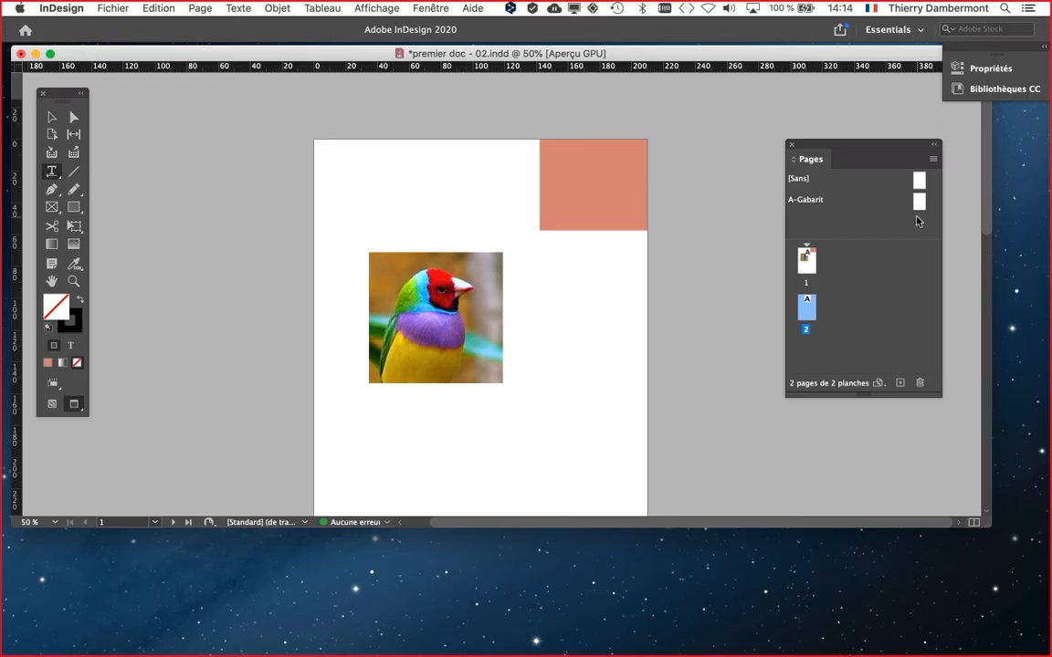
# Enable Pages en vis-à-vis in the document's Format de document settings
pyautogui.click(113, 9)
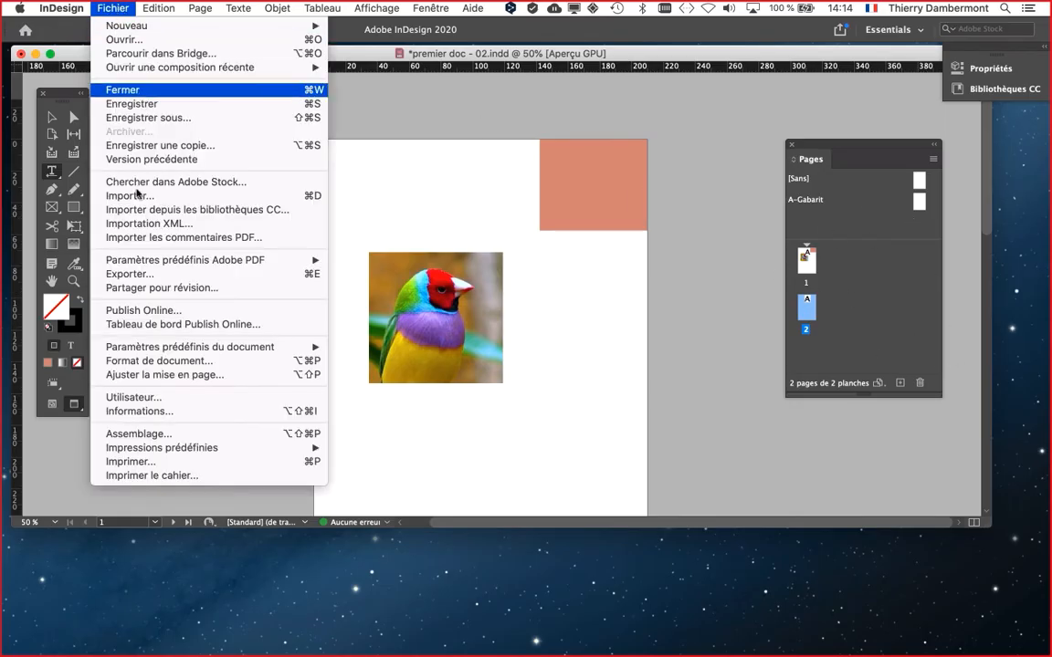
pyautogui.click(155, 360)
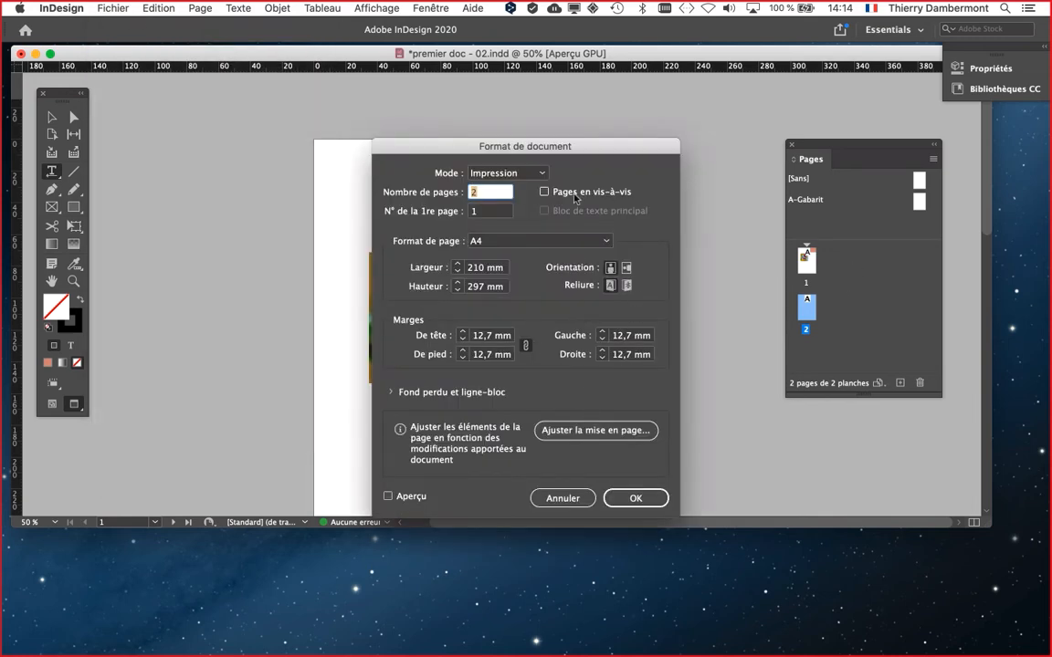
pyautogui.click(544, 191)
pyautogui.click(653, 499)
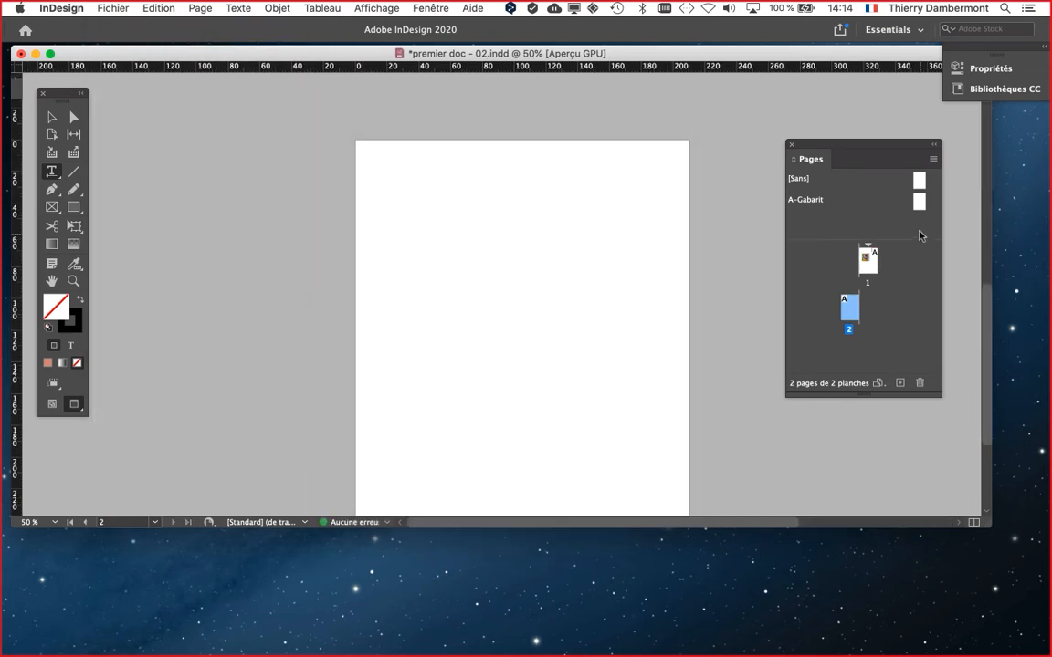
# Set the A-Gabarit master's number of pages to 2 in its master options and select page 1 in the Pages panel
pyautogui.click(919, 202)
pyautogui.click(934, 161)
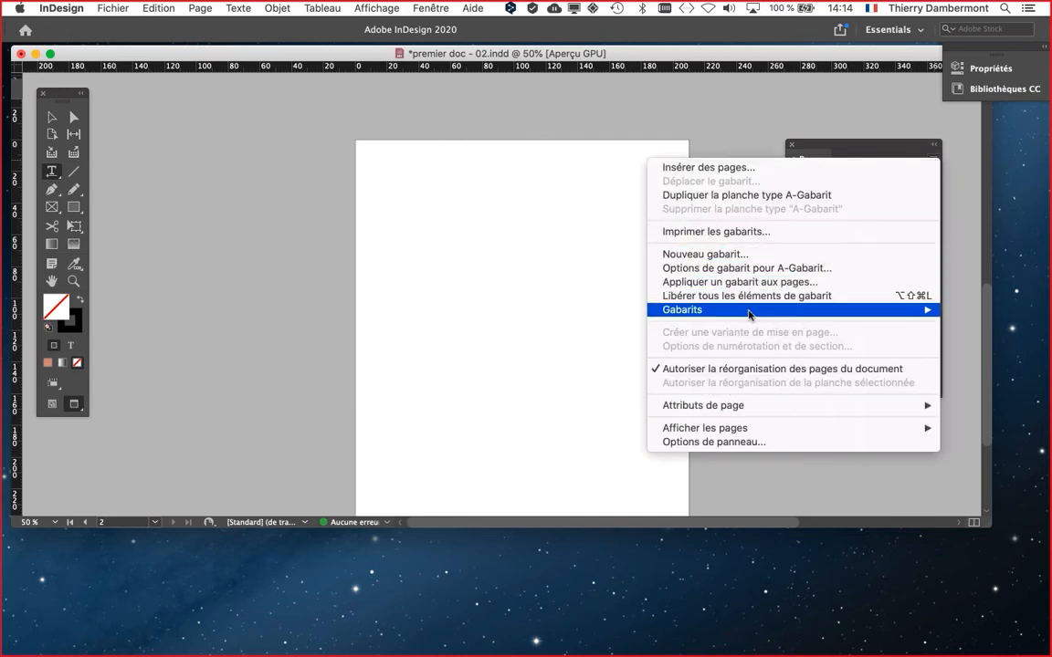
pyautogui.moveTo(754, 433)
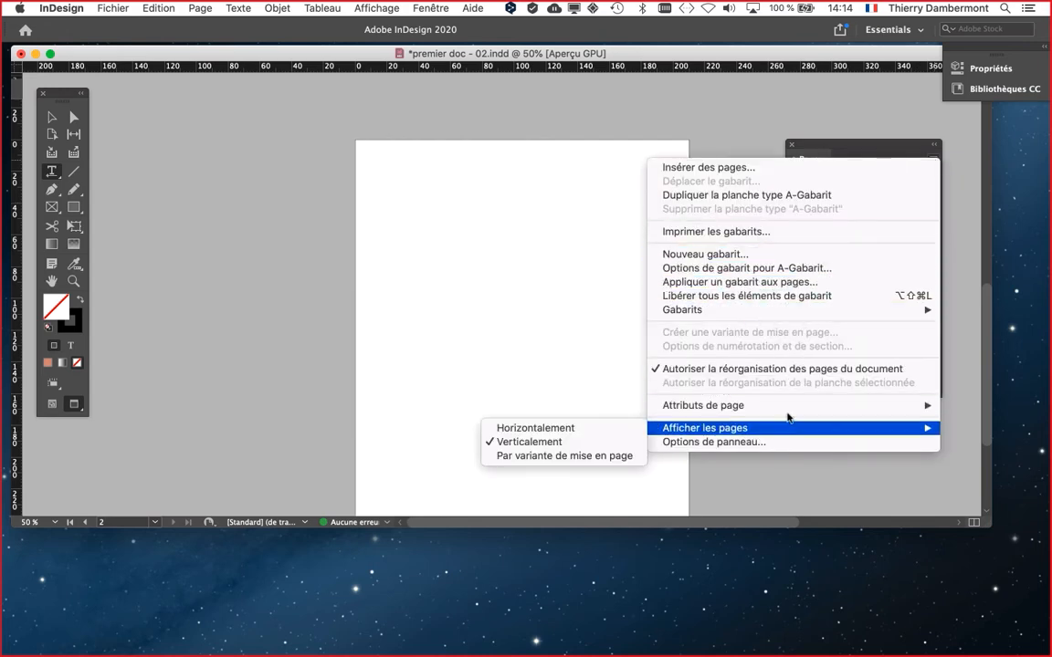
pyautogui.click(749, 269)
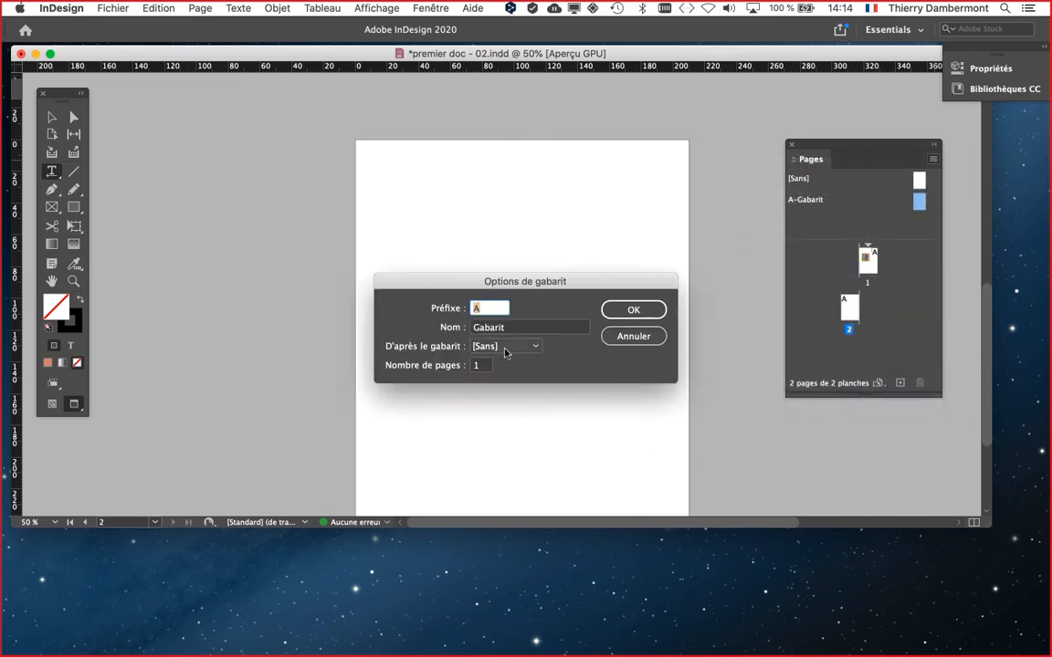
pyautogui.click(481, 365)
pyautogui.write('2')
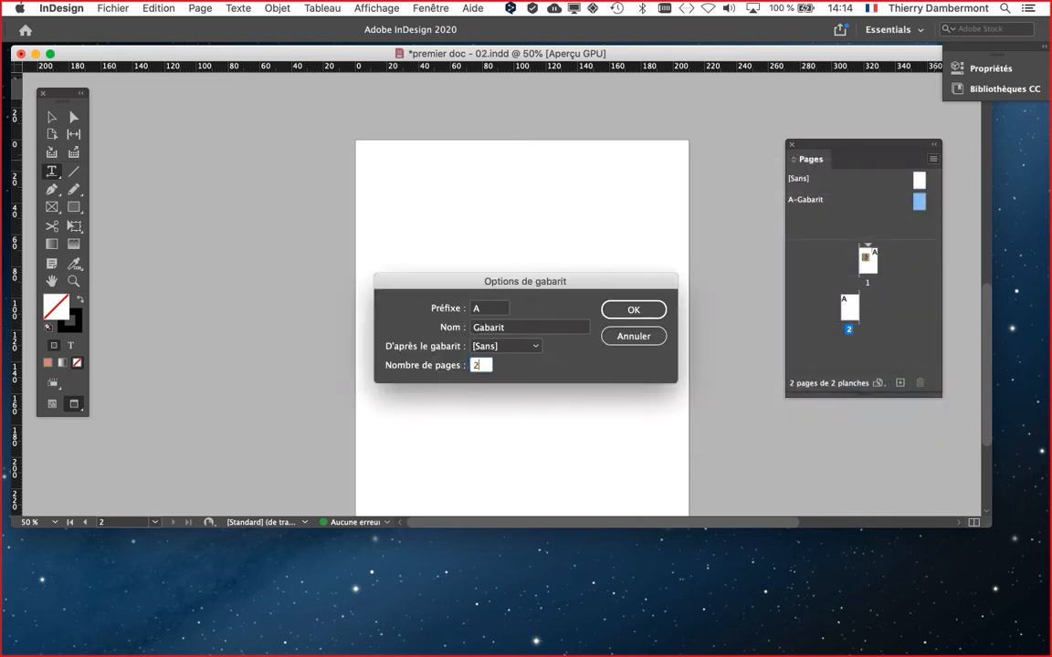
pyautogui.click(650, 311)
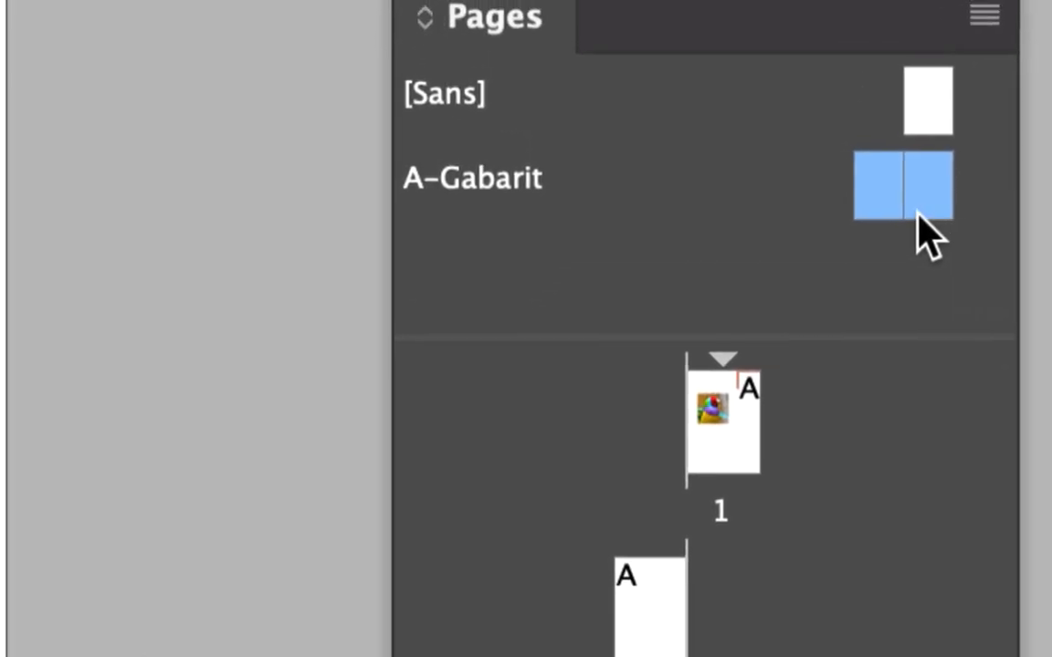
pyautogui.click(835, 138)
pyautogui.click(822, 291)
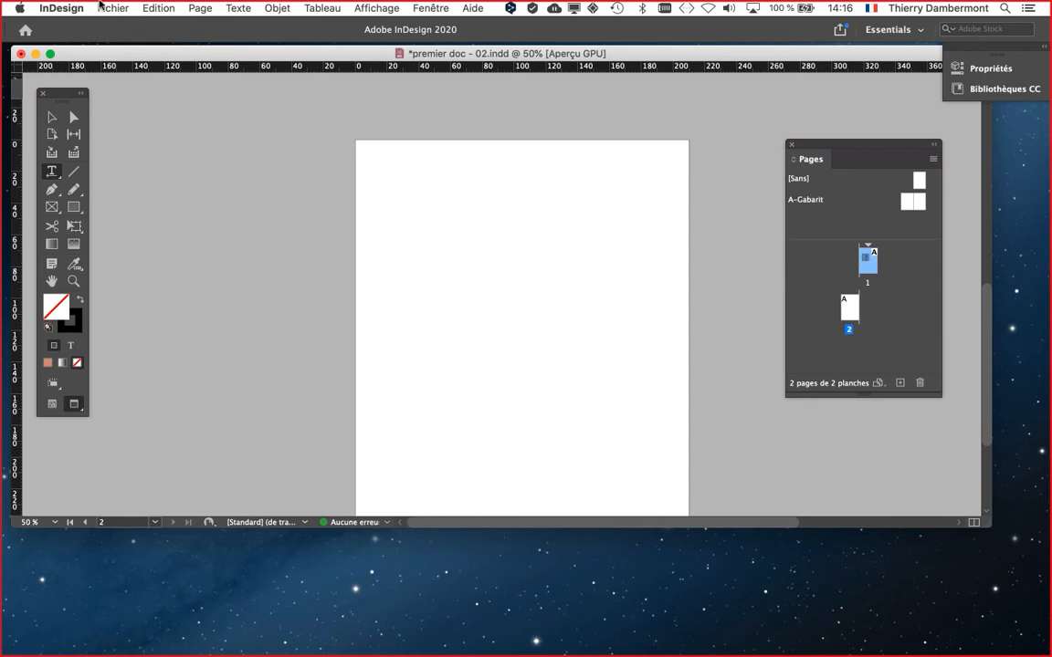
# Disable Pages en vis-à-vis in the Format de document settings
pyautogui.click(113, 9)
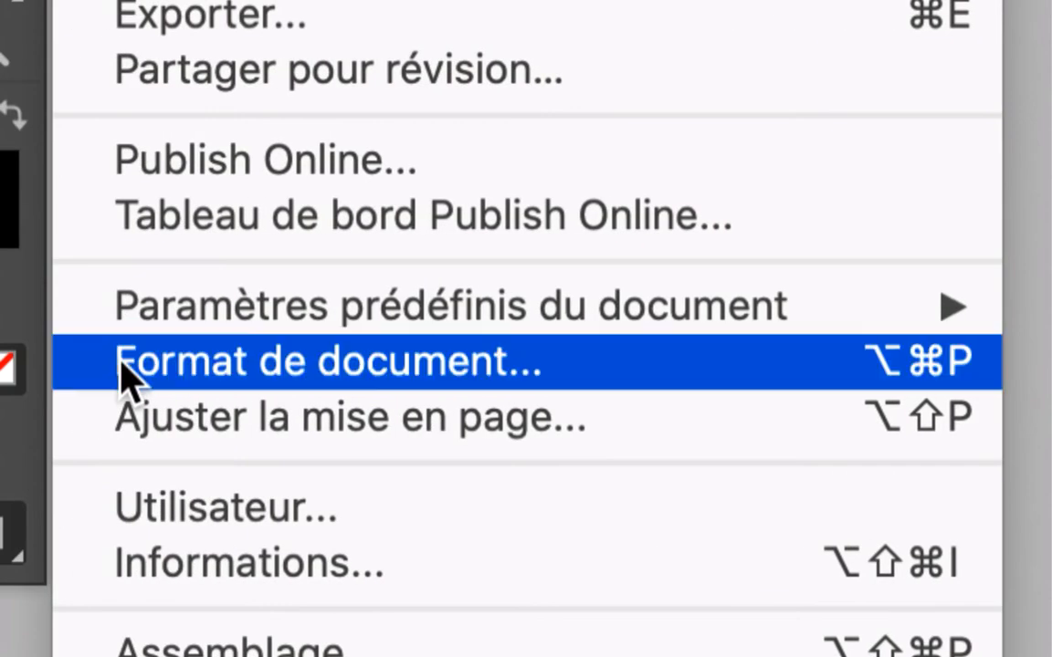
pyautogui.click(183, 361)
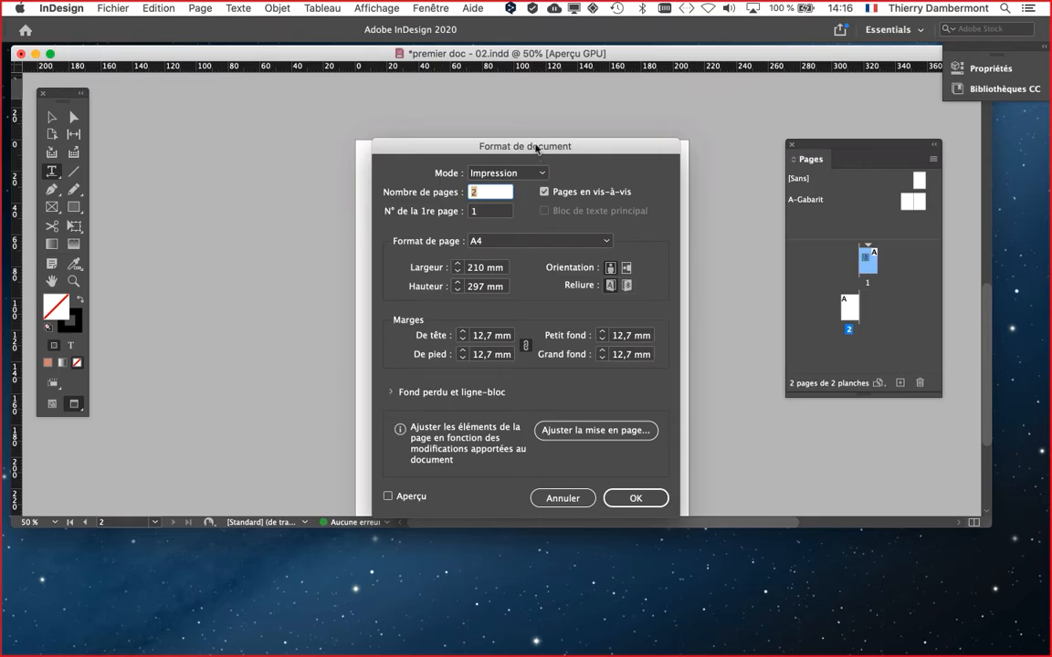
pyautogui.moveTo(530, 146); pyautogui.dragTo(340, 109)
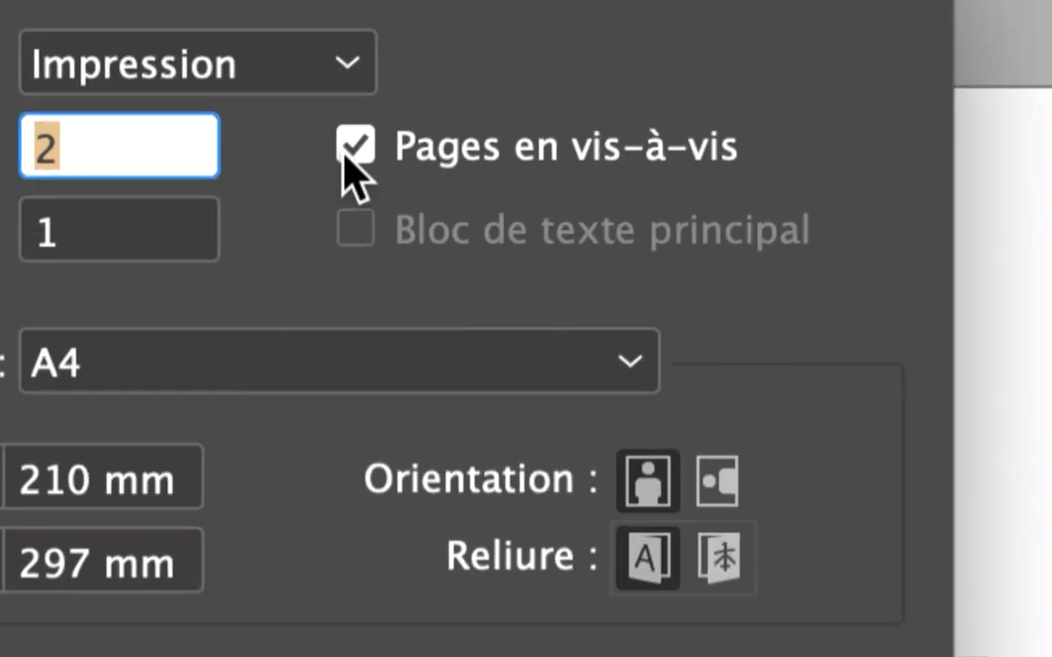
pyautogui.click(345, 154)
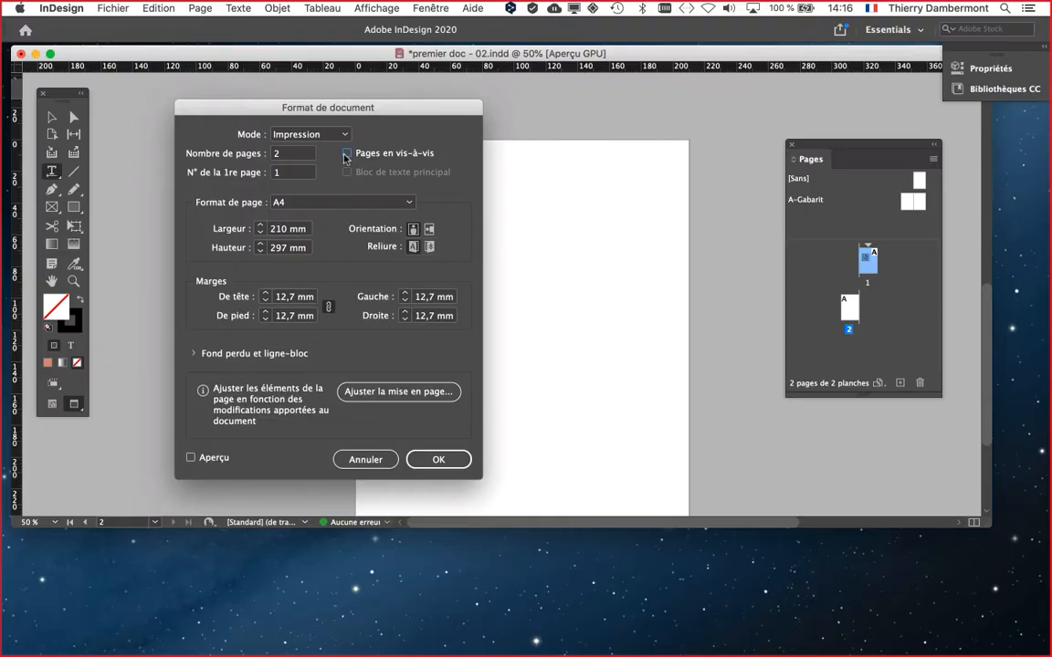
pyautogui.click(439, 459)
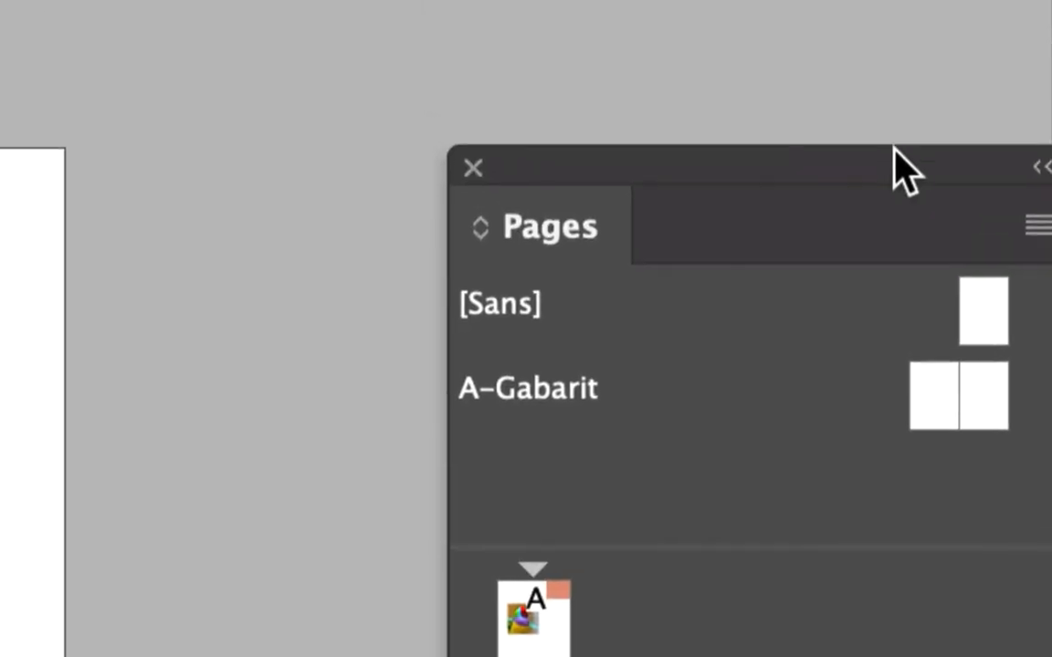
# Move the Pages panel over the page and select the A-Gabarit master's two pages individually, ending with both selected
pyautogui.moveTo(867, 146); pyautogui.dragTo(664, 110)
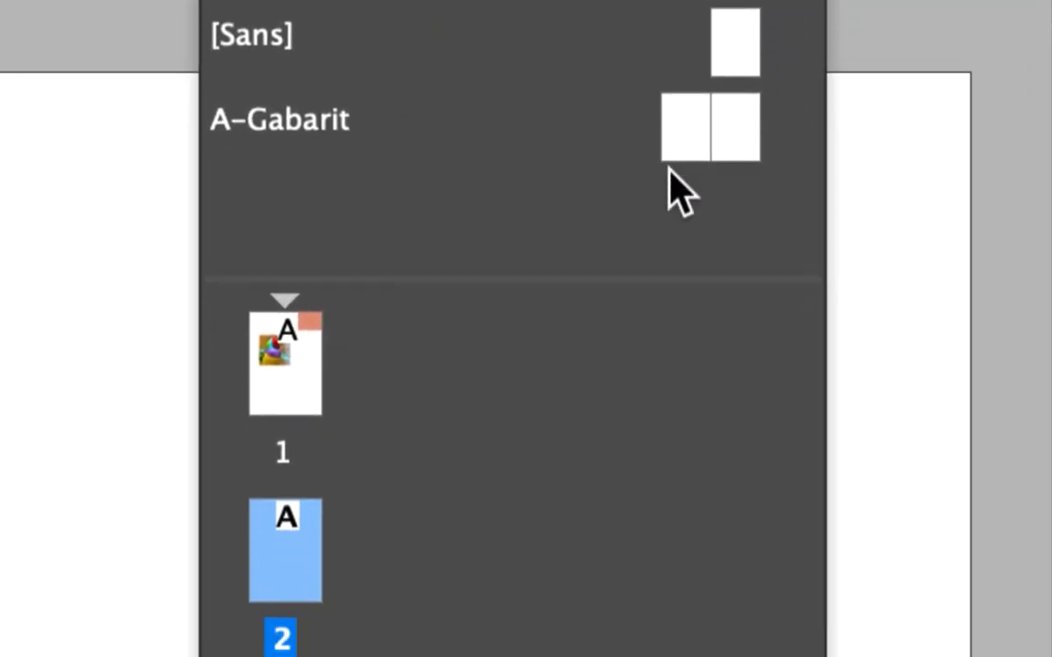
pyautogui.click(674, 170)
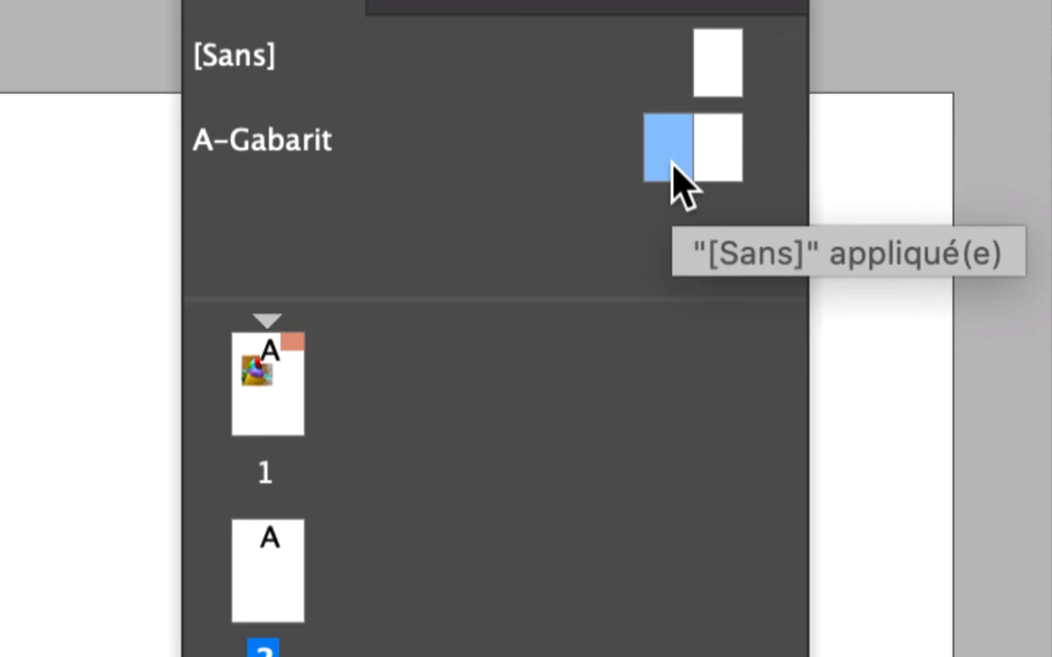
pyautogui.click(714, 162)
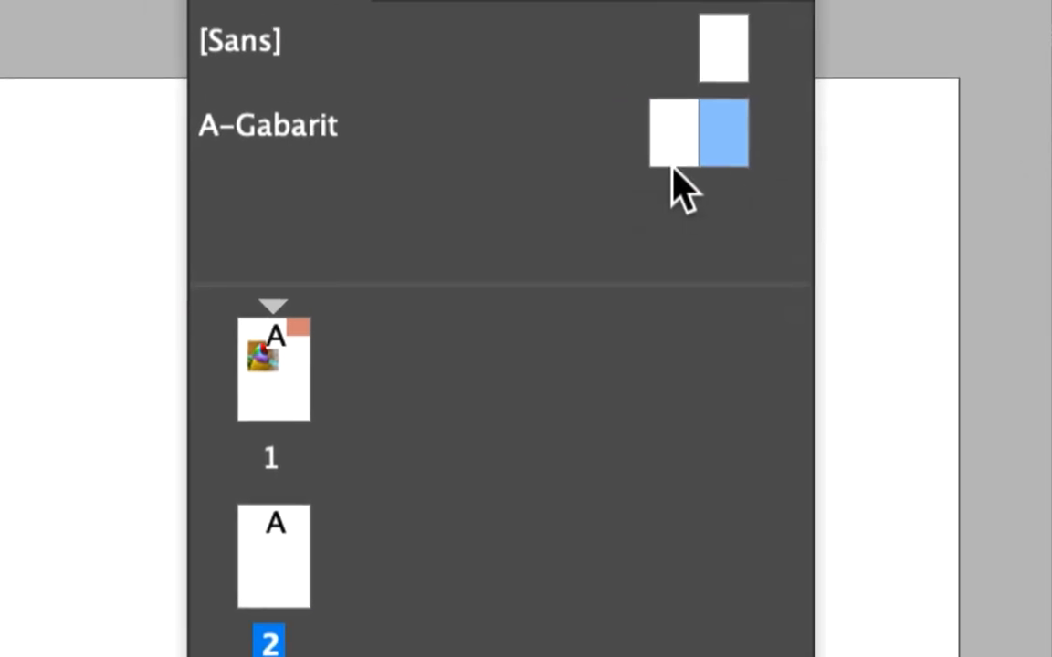
pyautogui.click(662, 165)
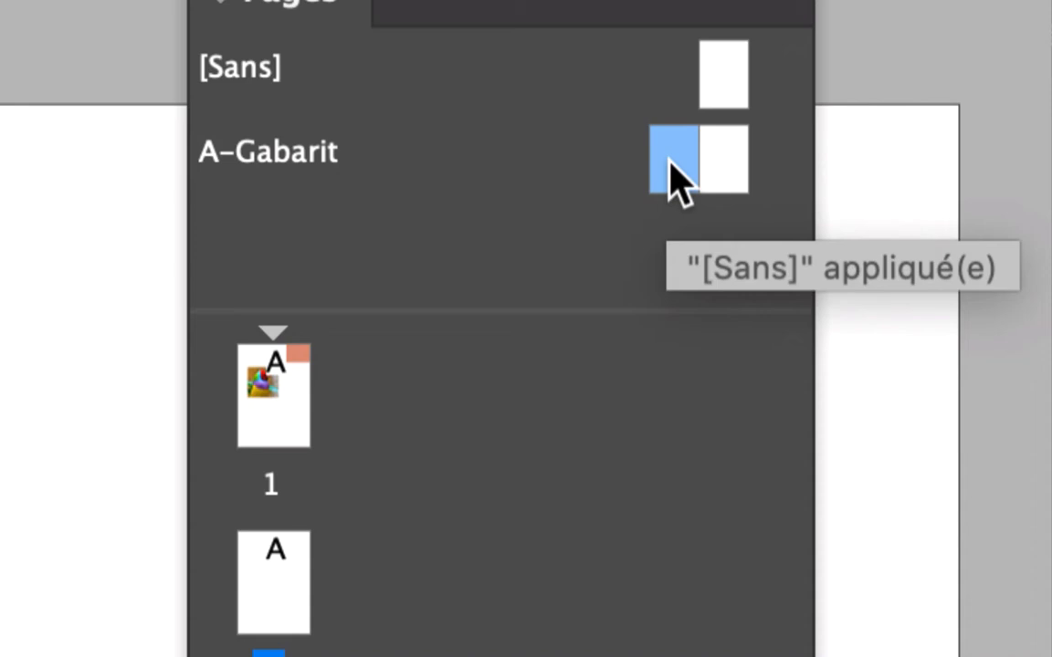
pyautogui.keyDown('shift'); pyautogui.click(728, 180); pyautogui.keyUp('shift')
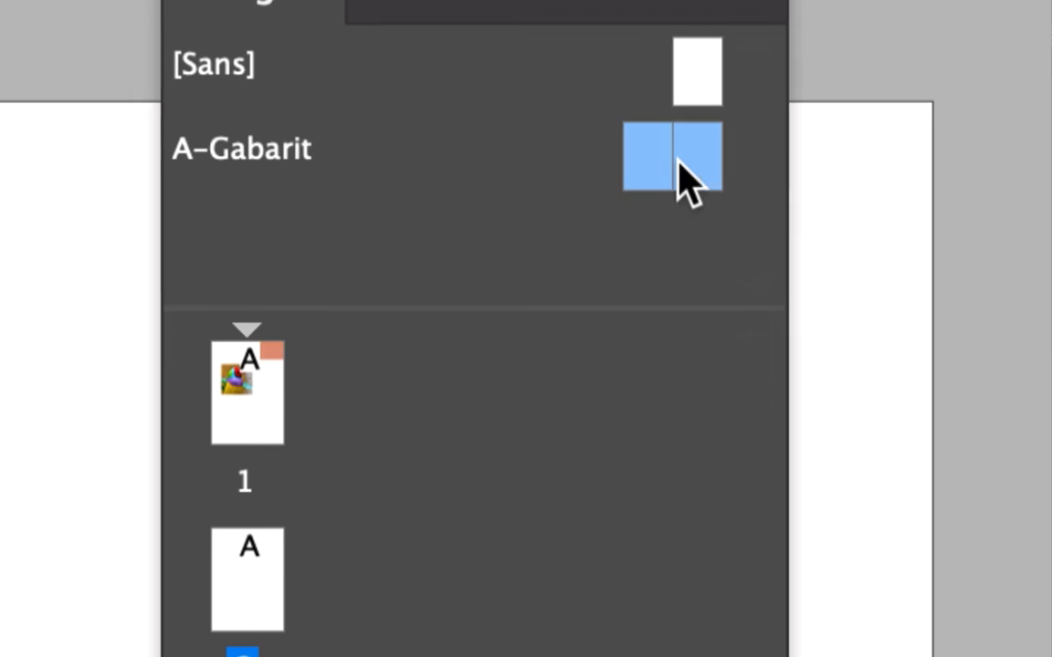
pyautogui.click(634, 193)
pyautogui.click(671, 161)
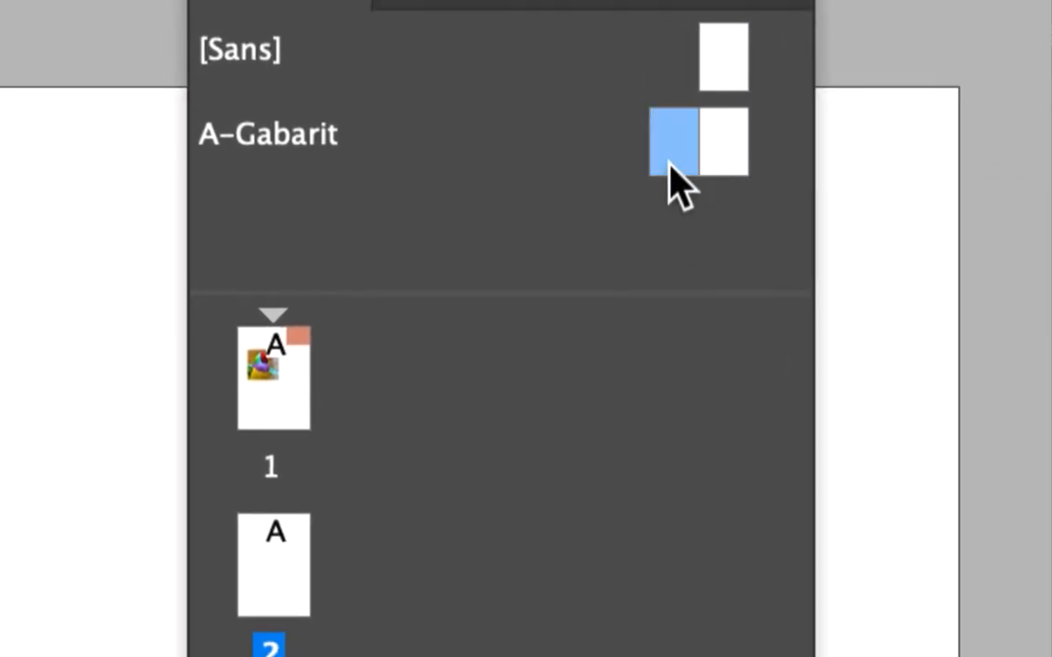
pyautogui.keyDown('shift'); pyautogui.click(726, 144); pyautogui.keyUp('shift')
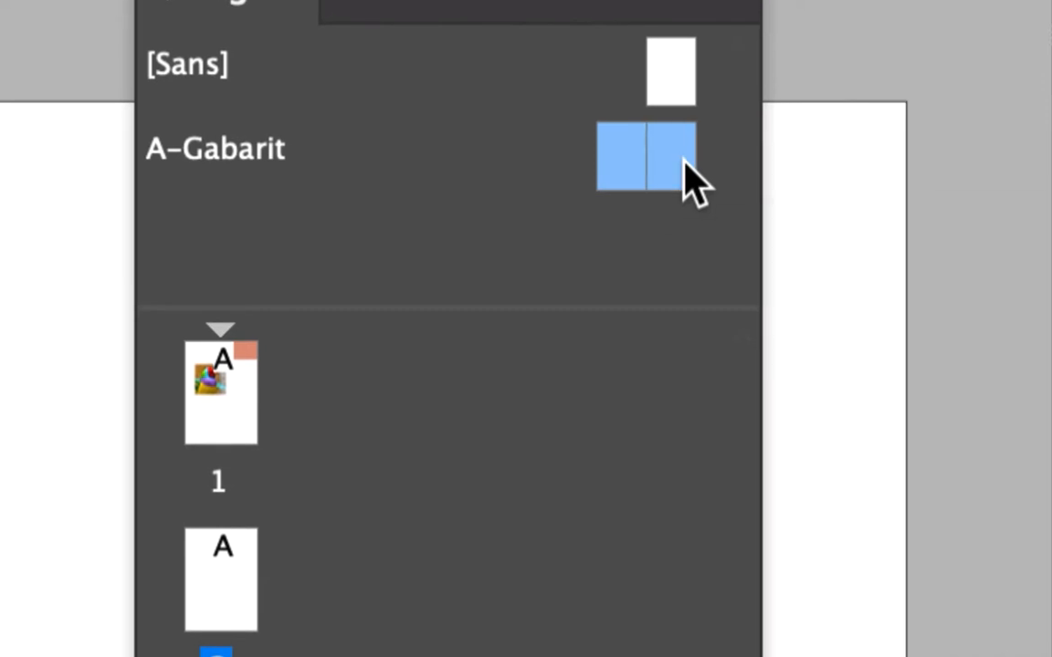
# Set the A-Gabarit master's number of pages to 1 in its master options
pyautogui.click(689, 131)
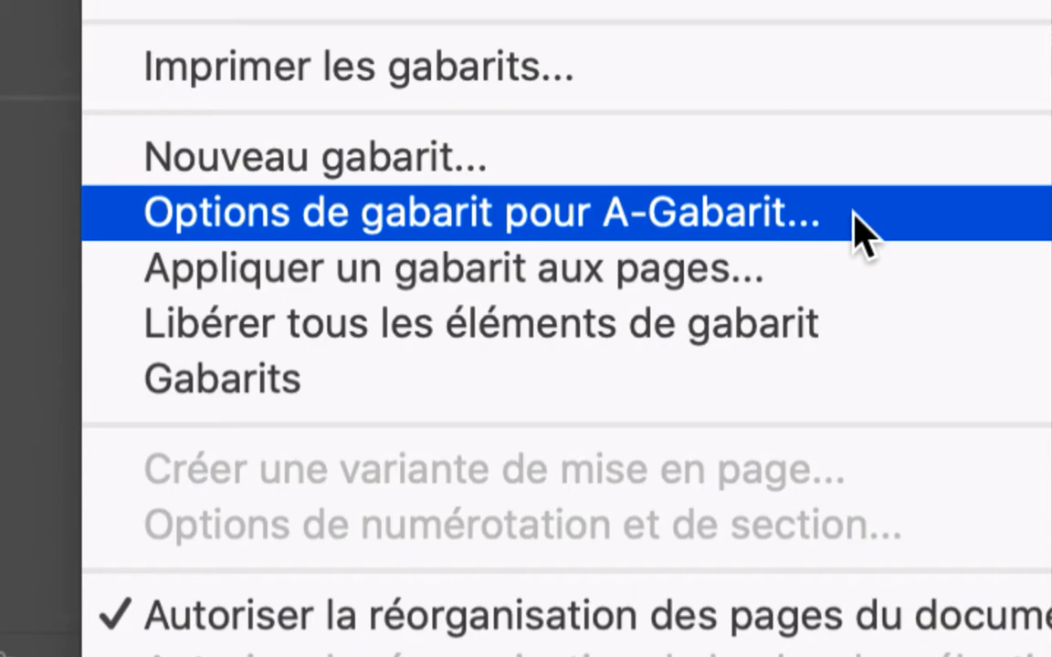
pyautogui.click(863, 233)
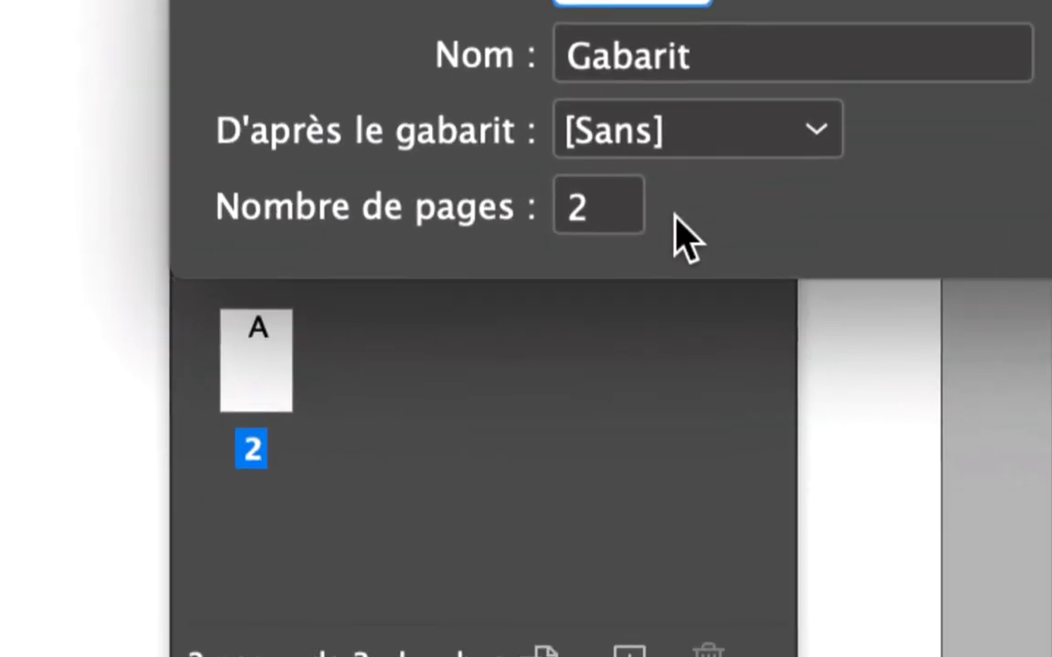
pyautogui.doubleClick(436, 502)
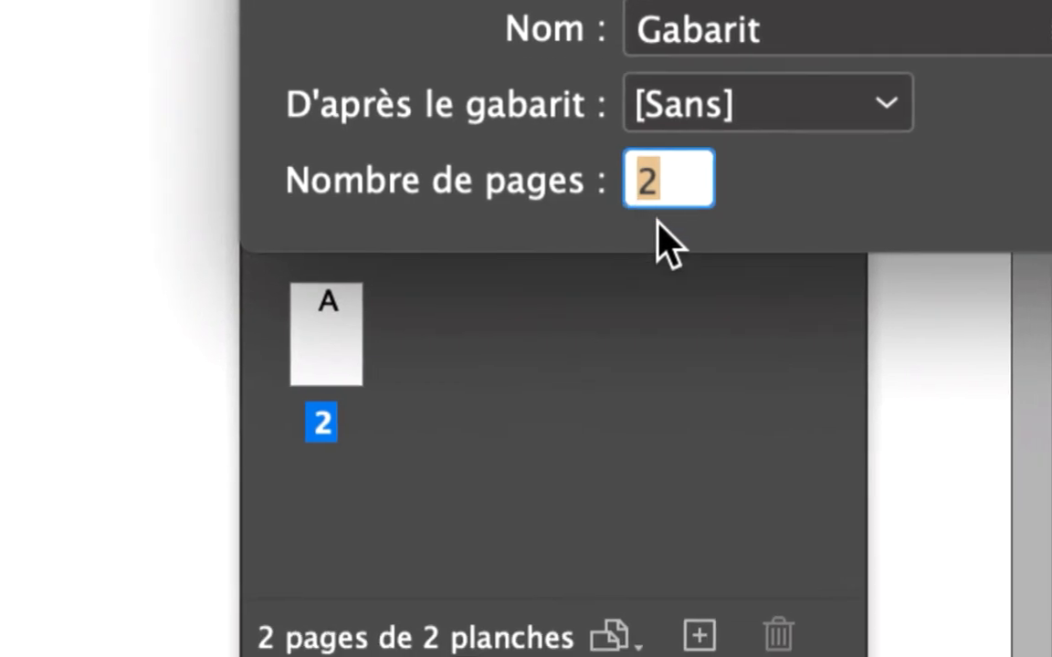
pyautogui.write('1')
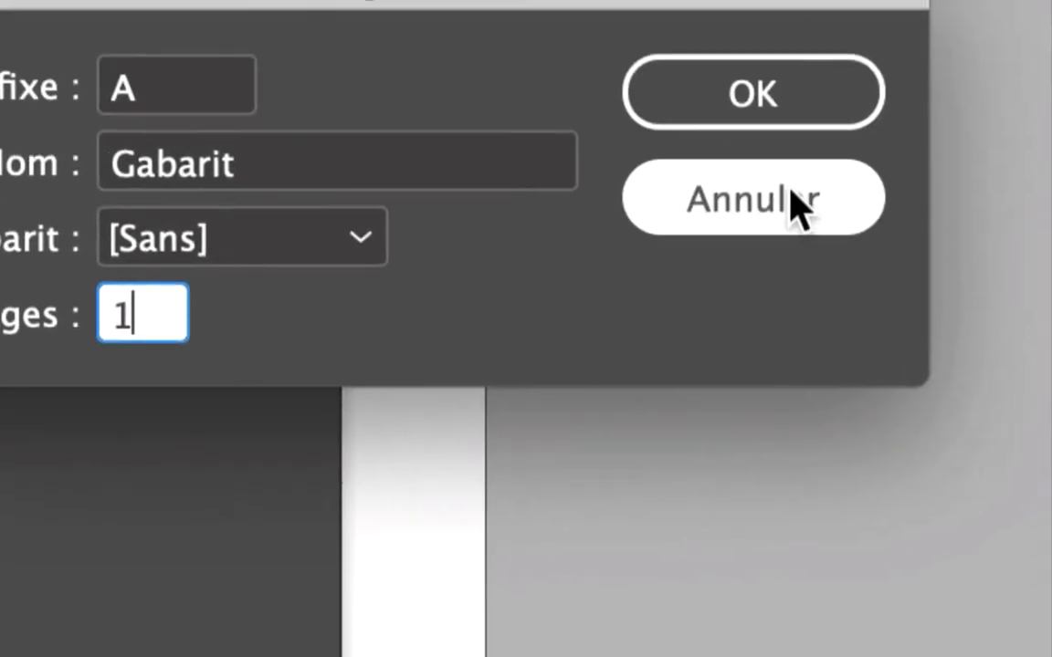
pyautogui.click(790, 183)
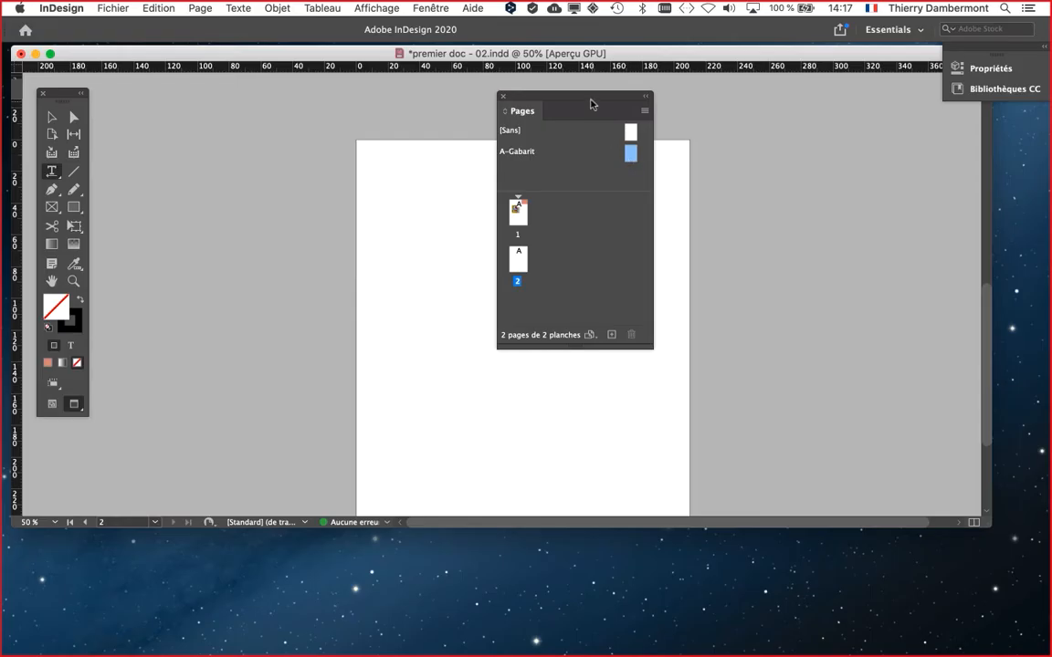
# Move the Pages panel off the page and save the document under the new name premier doc - 03.indd
pyautogui.moveTo(536, 97); pyautogui.dragTo(780, 147)
pyautogui.click(108, 8)
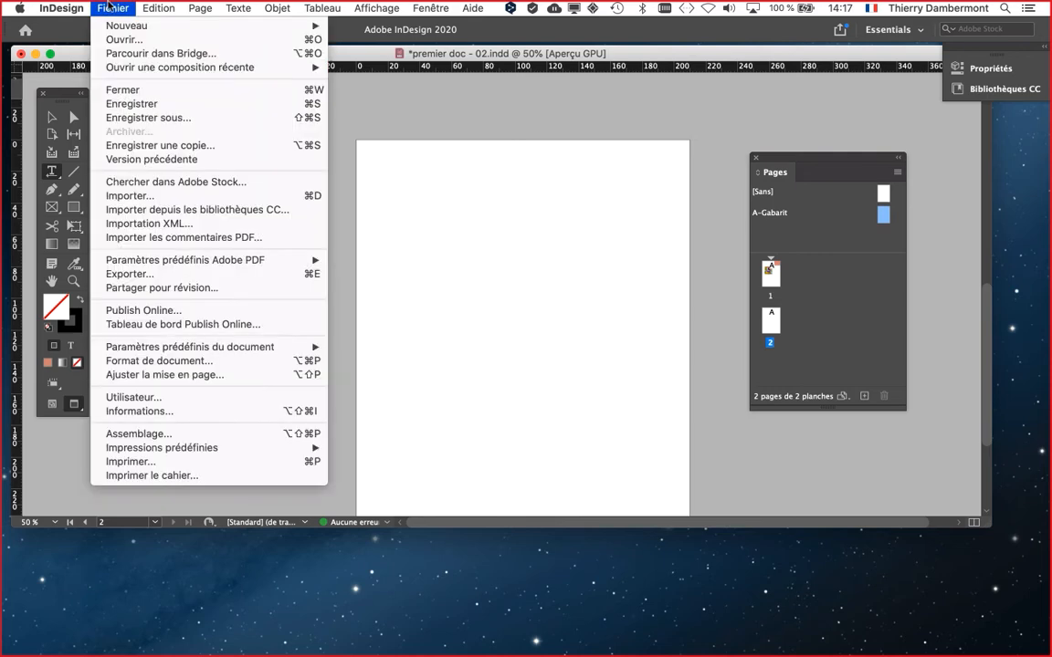
pyautogui.click(162, 125)
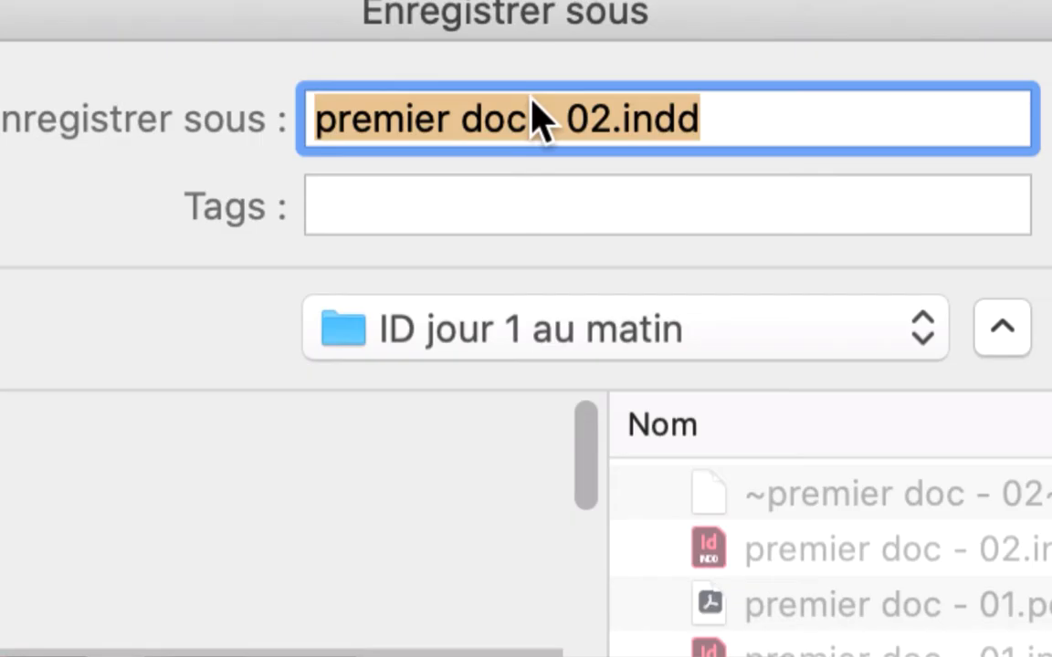
pyautogui.click(543, 105)
pyautogui.moveTo(539, 105); pyautogui.dragTo(559, 105)
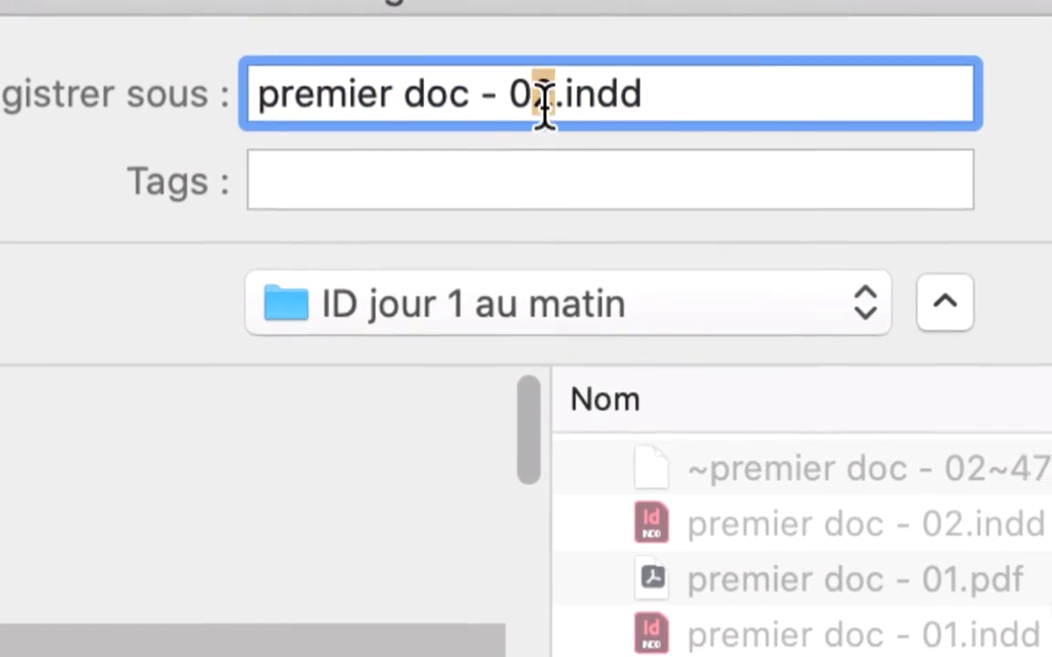
pyautogui.write('3')
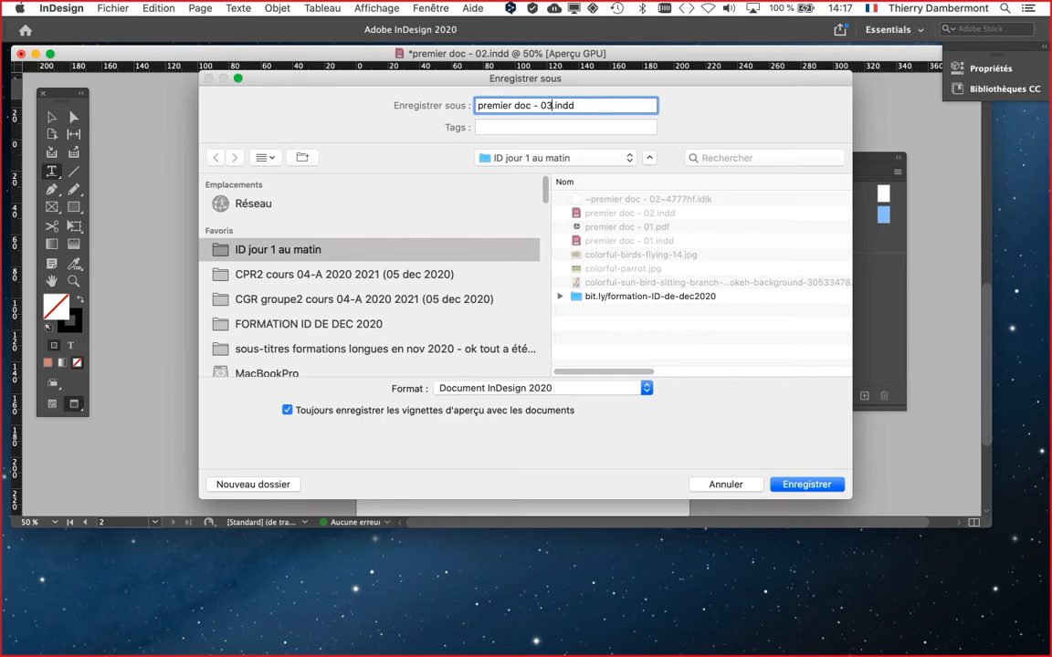
pyautogui.press('Return')
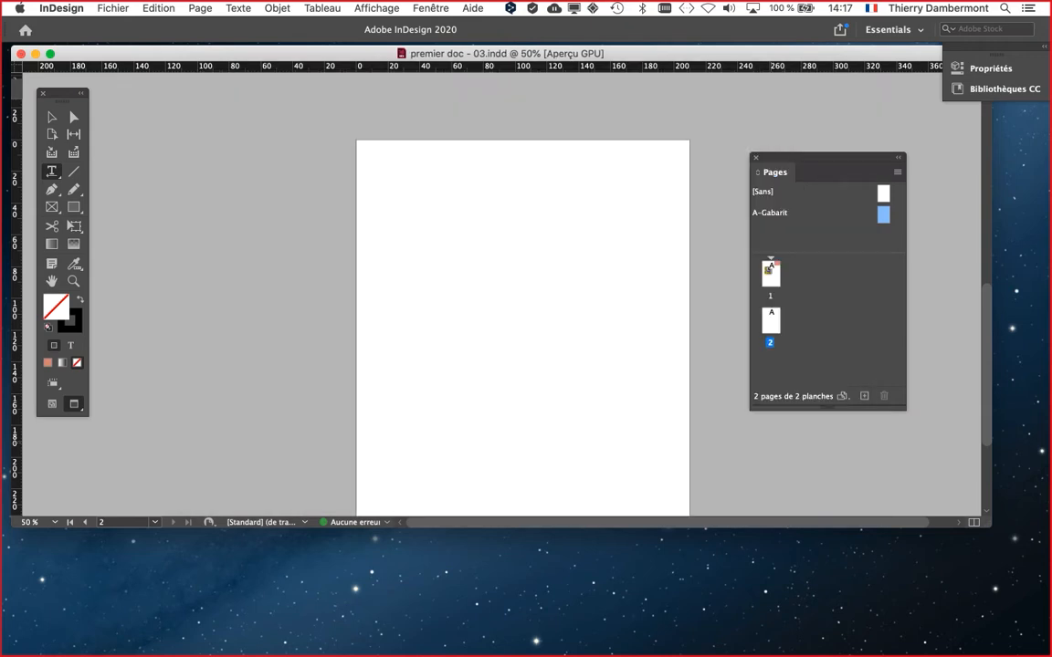
# Enlarge the document window and toggle the screen mode between preview and Normal, ending in Normal mode on page 1
pyautogui.moveTo(989, 526); pyautogui.dragTo(1007, 592)
pyautogui.scroll(-3, 522, 329)
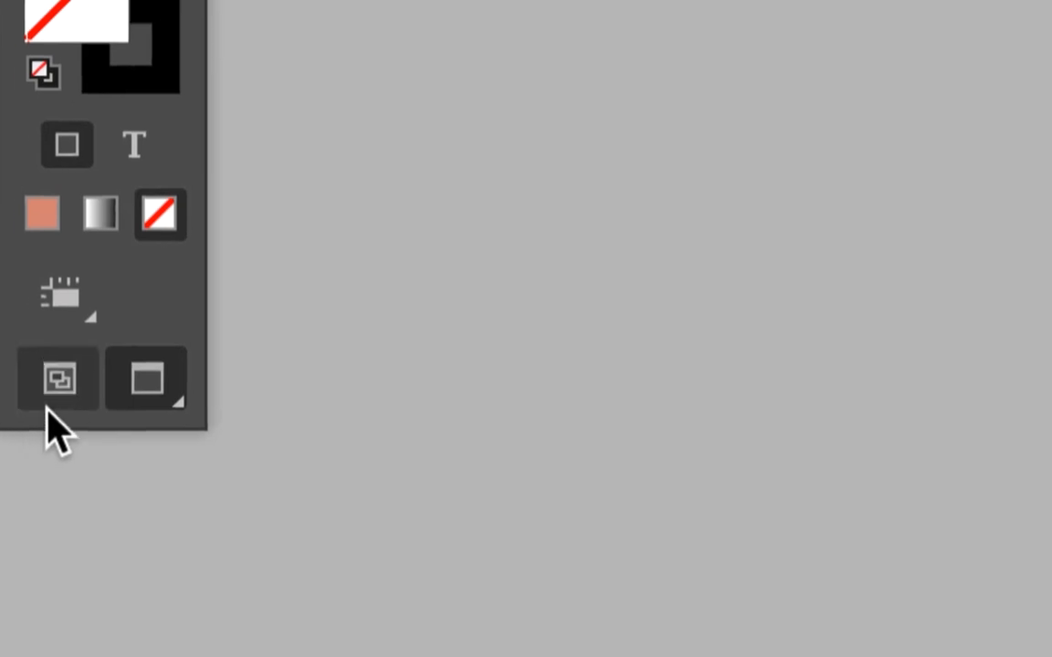
pyautogui.click(79, 391)
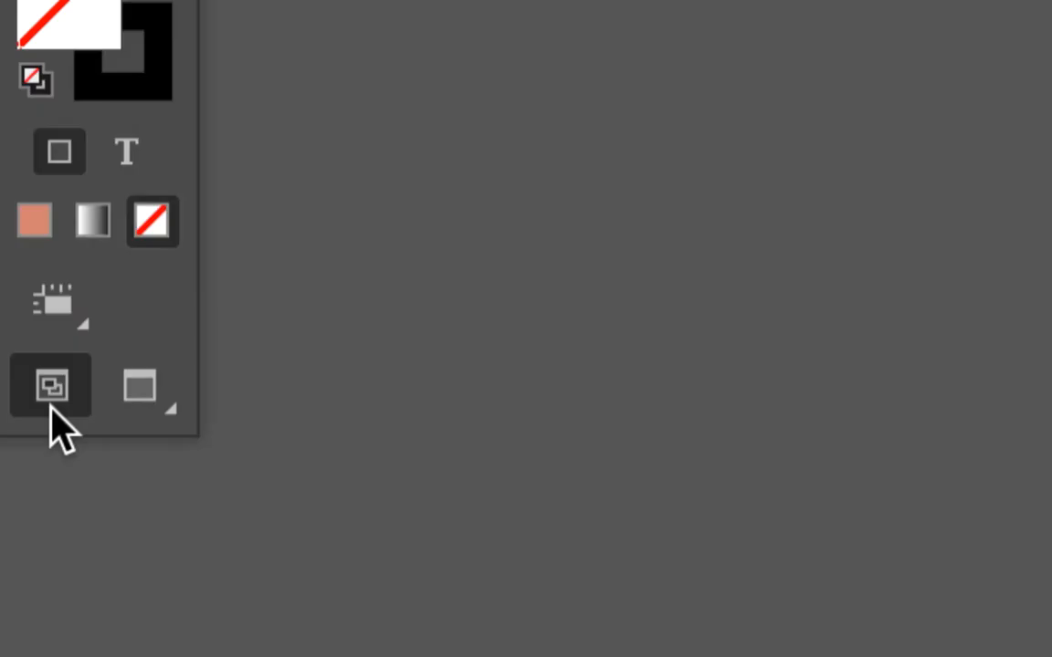
pyautogui.click(66, 409)
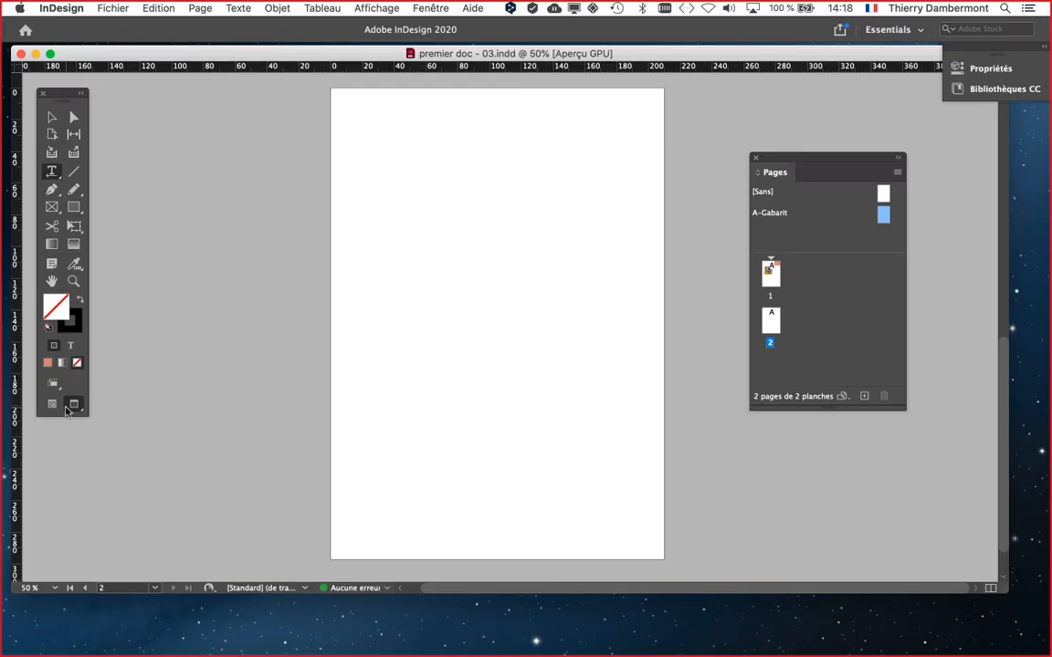
pyautogui.scroll(10, 465, 376)
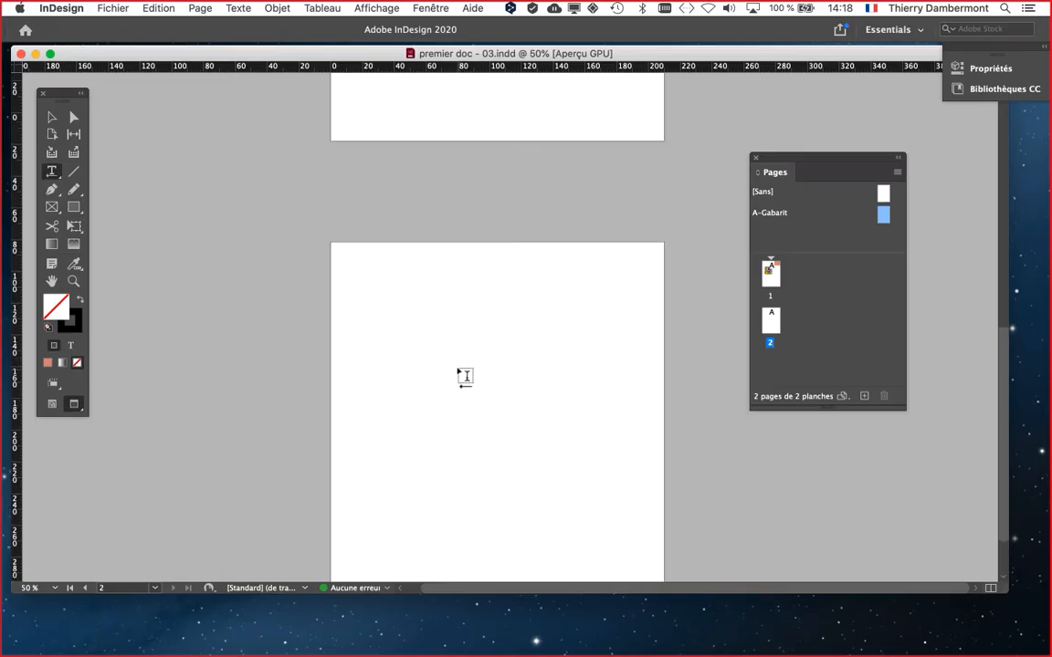
pyautogui.scroll(-1, 463, 374)
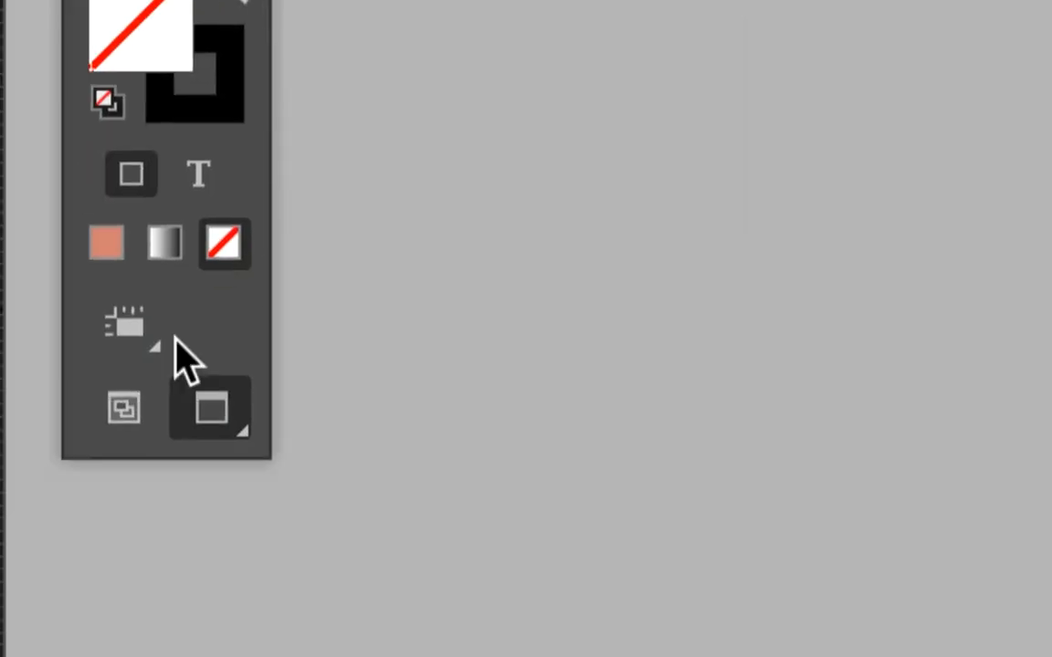
pyautogui.click(146, 361)
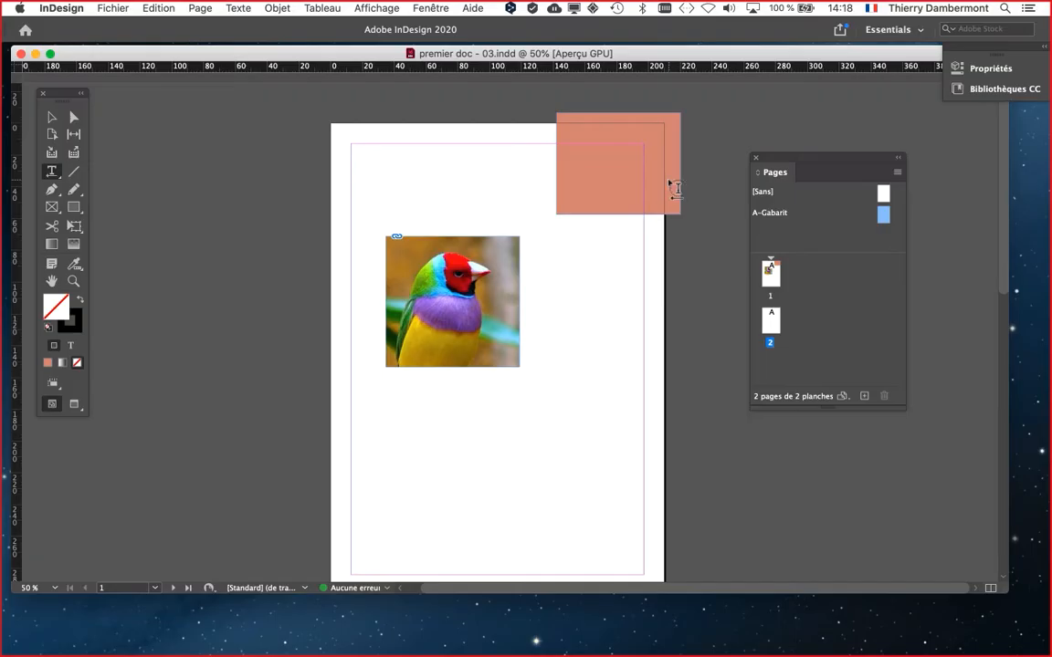
# Activate the Selection tool with nothing selected and open the A-Gabarit master page for editing
pyautogui.click(55, 118)
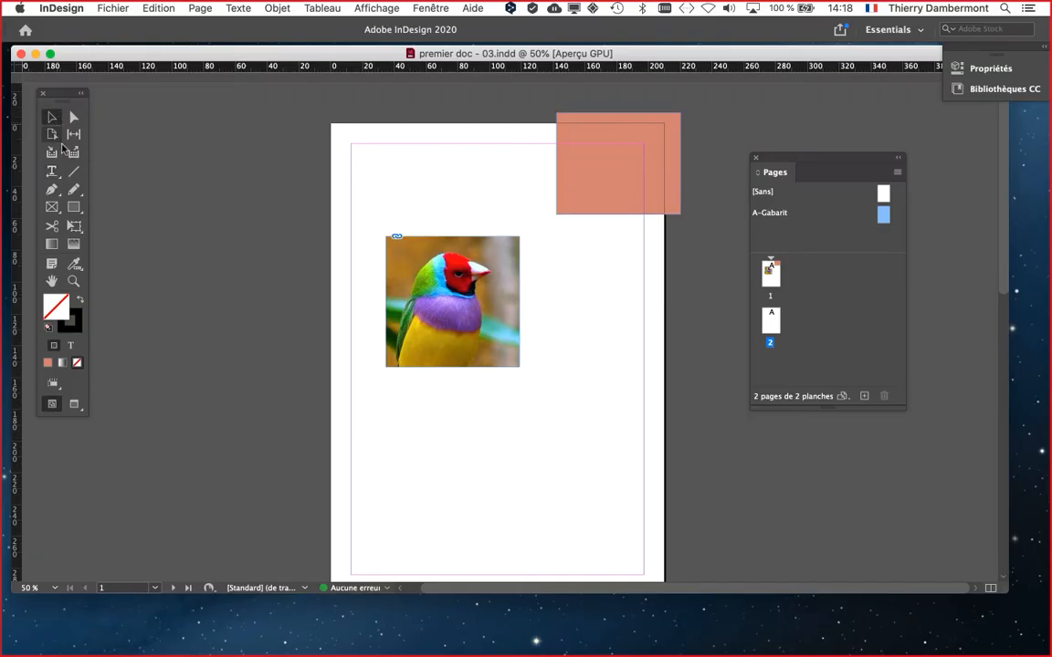
pyautogui.click(192, 187)
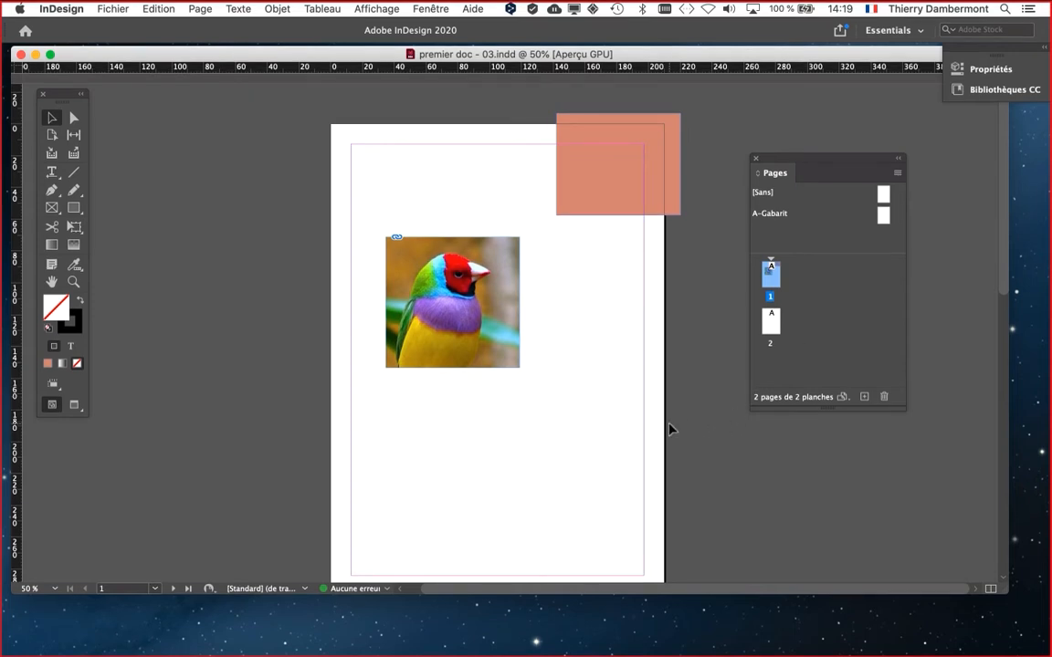
pyautogui.press('super+minus')
pyautogui.press('super+equal')
pyautogui.scroll(5, 644, 328)
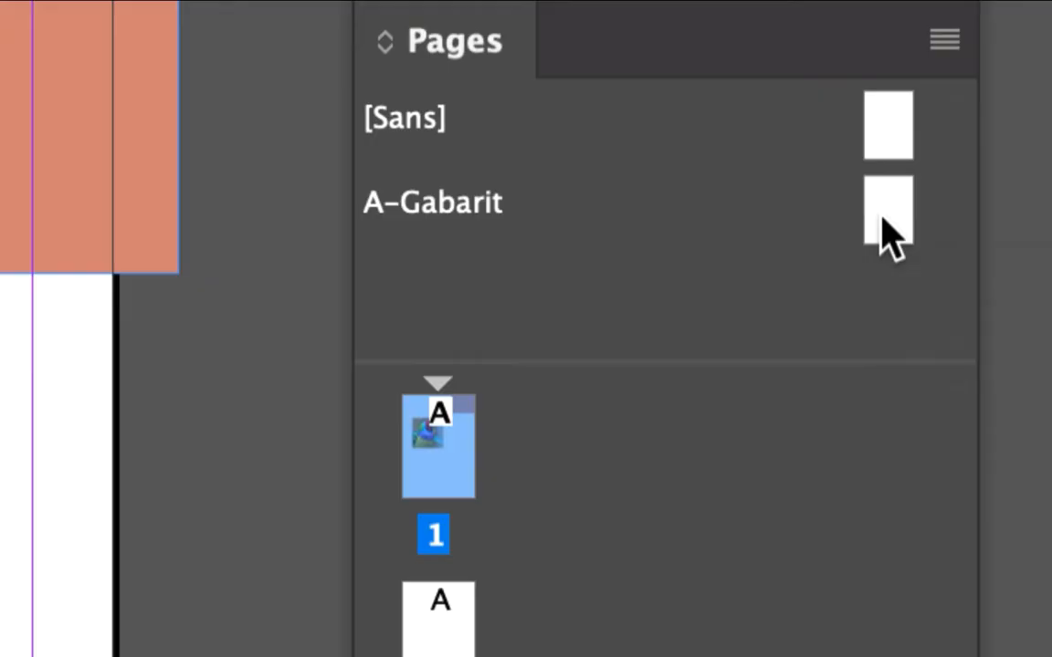
pyautogui.click(888, 212)
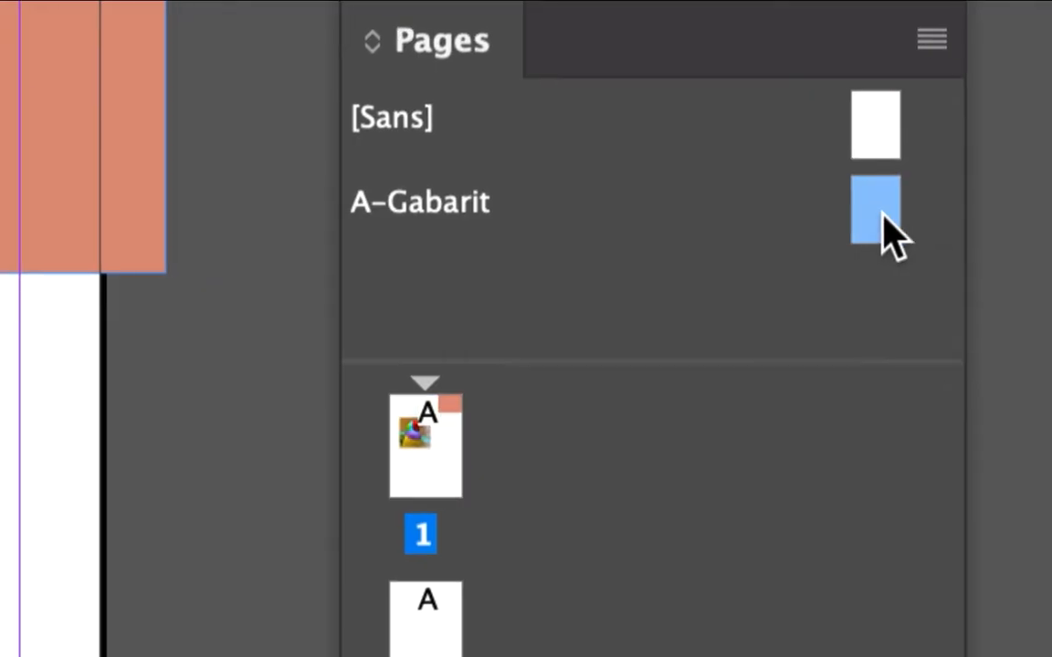
pyautogui.doubleClick(888, 212)
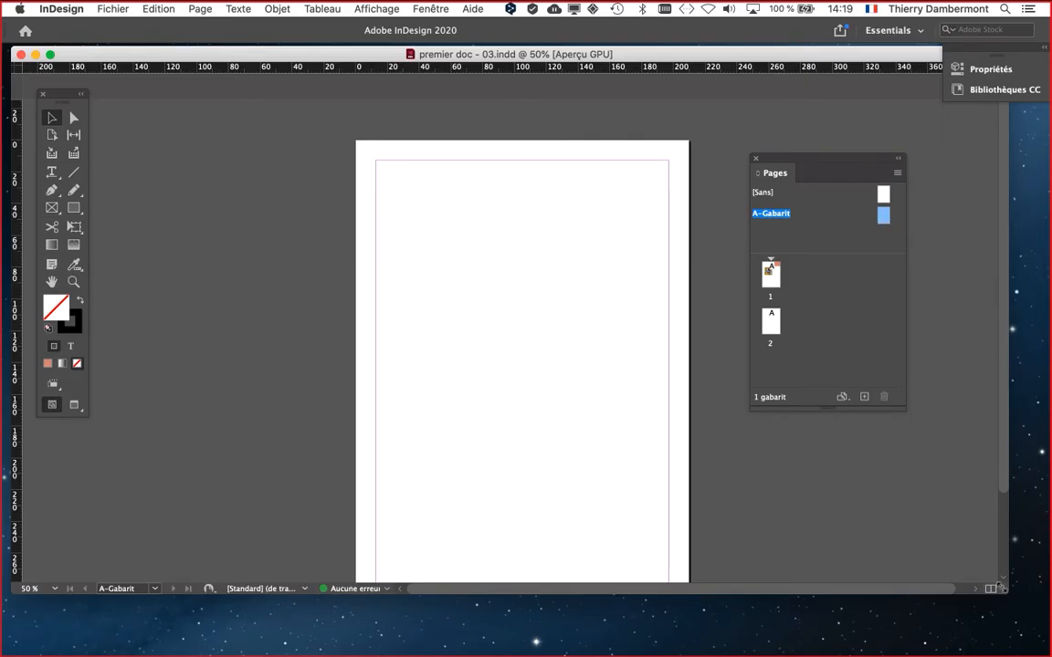
# Resize the document window so that the whole A-Gabarit master page fits in view
pyautogui.moveTo(1002, 587); pyautogui.dragTo(1021, 489)
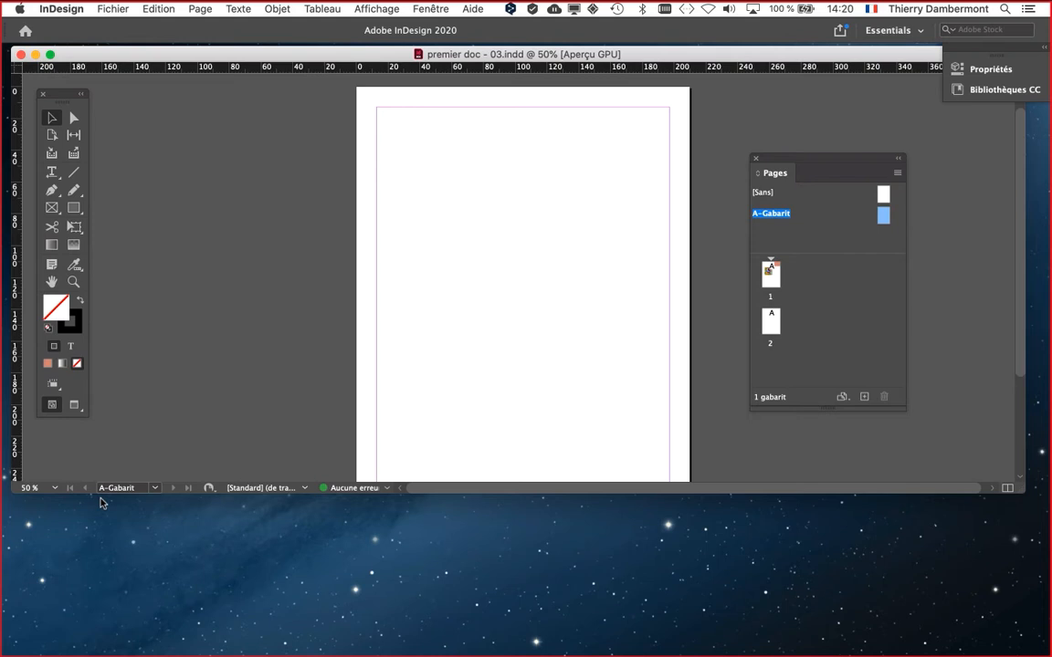
pyautogui.moveTo(1021, 487); pyautogui.dragTo(1015, 573)
pyautogui.scroll(-2, 676, 449)
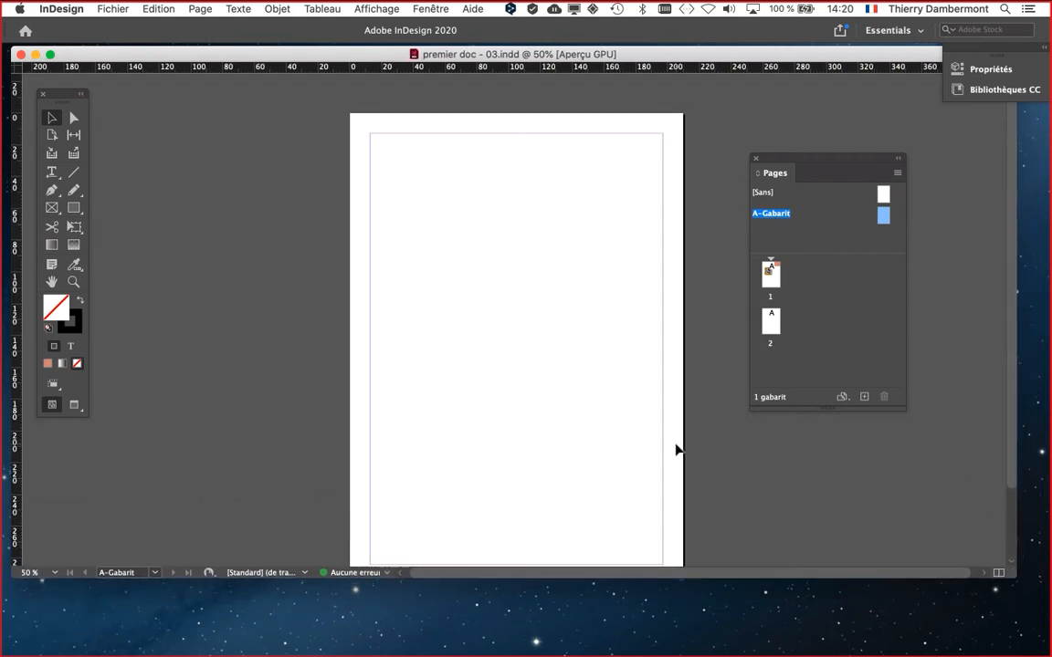
pyautogui.scroll(-1, 676, 449)
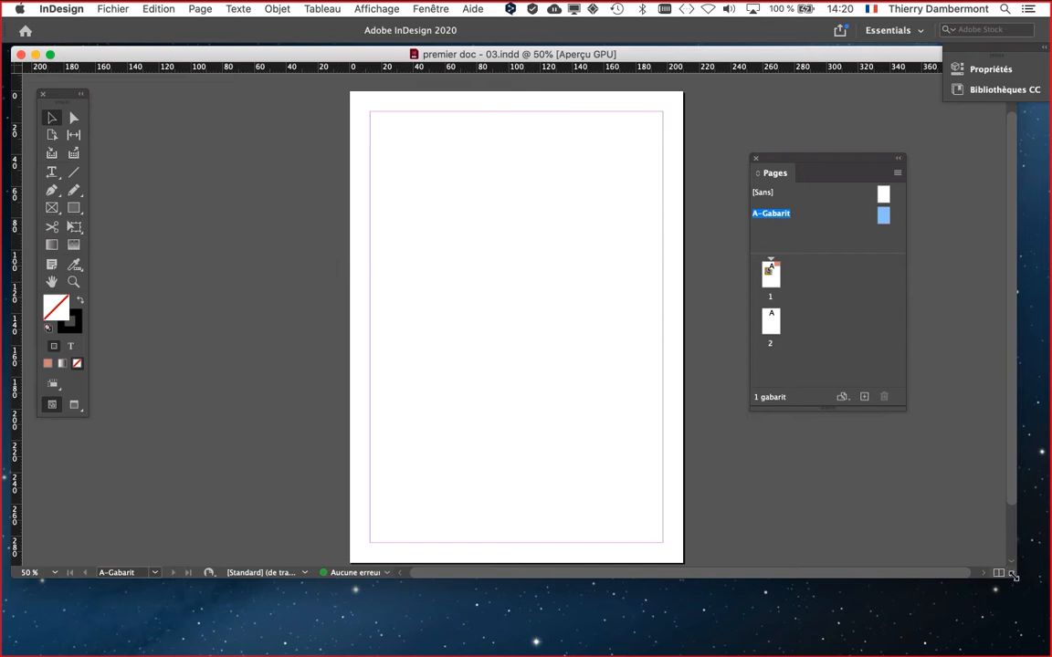
pyautogui.moveTo(1014, 576); pyautogui.dragTo(1019, 604)
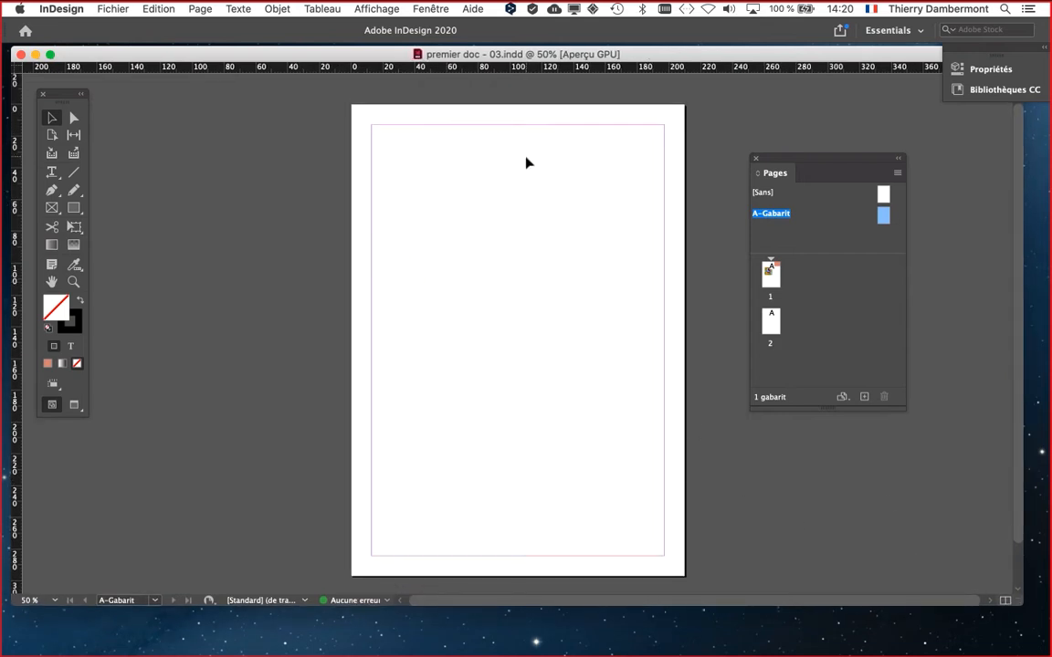
# Draw a rectangle covering the entire A-Gabarit master page, about 210 mm wide and 297 mm high, with the Rectangle tool
pyautogui.click(75, 209)
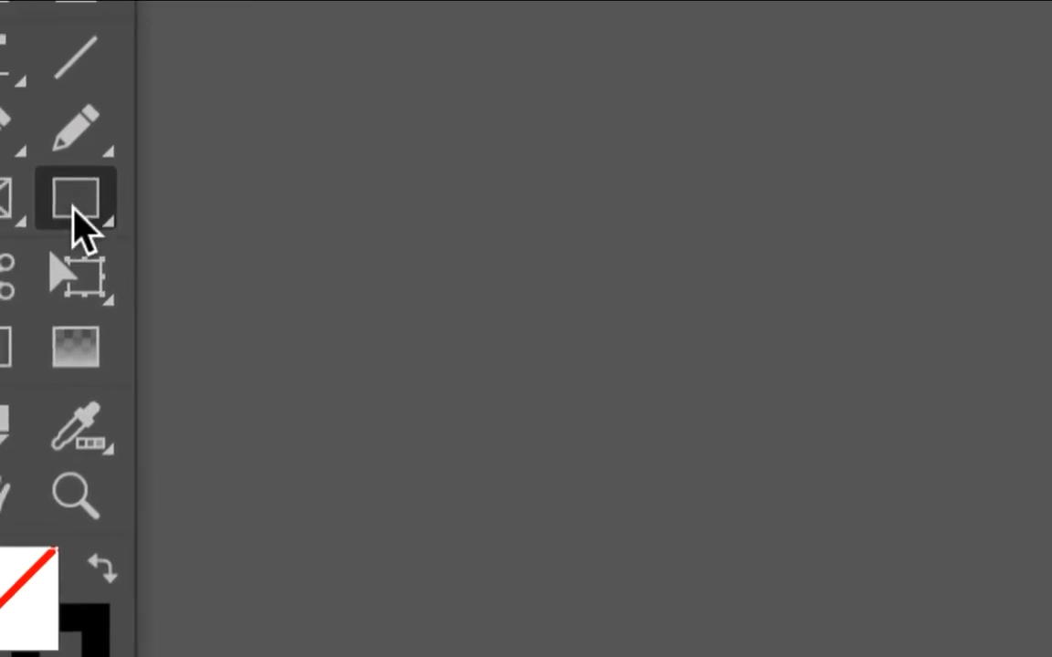
pyautogui.click(3, 207)
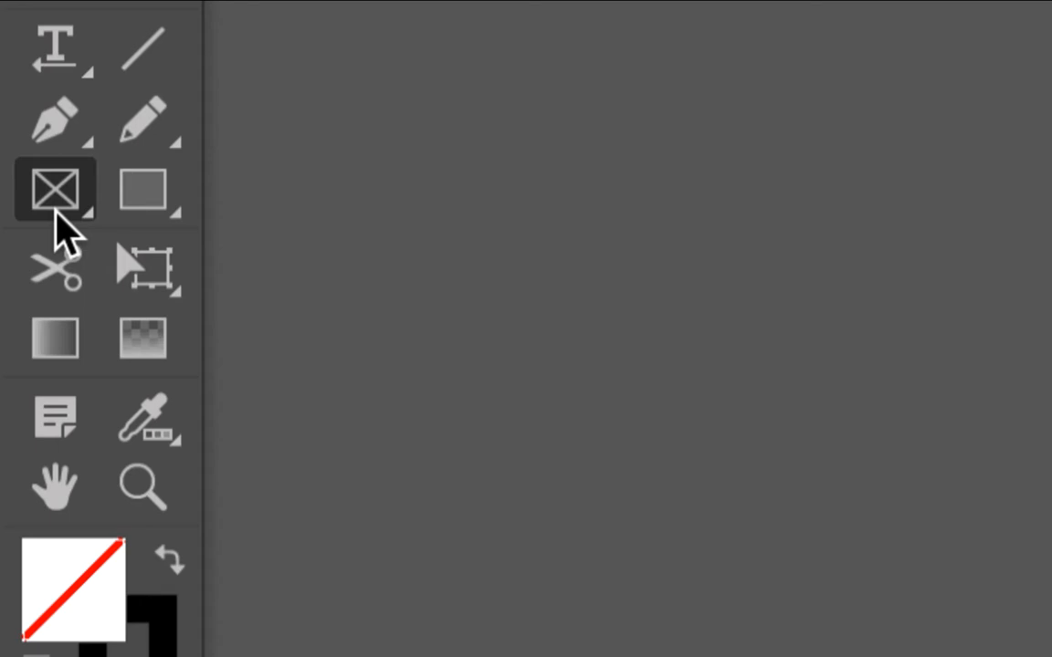
pyautogui.click(128, 212)
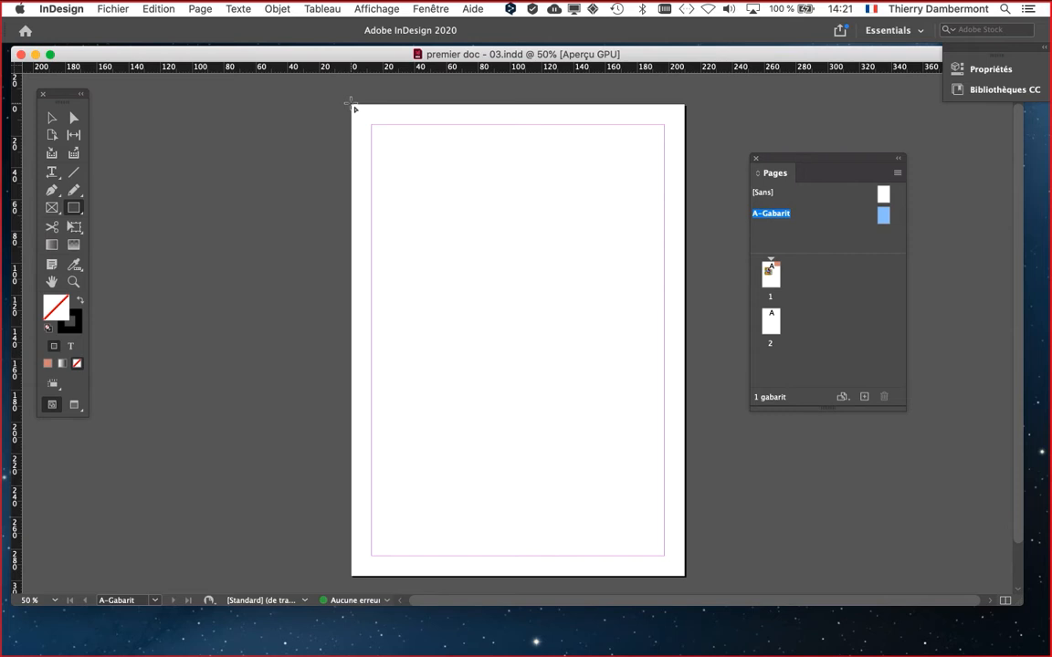
pyautogui.moveTo(352, 104); pyautogui.dragTo(683, 574)
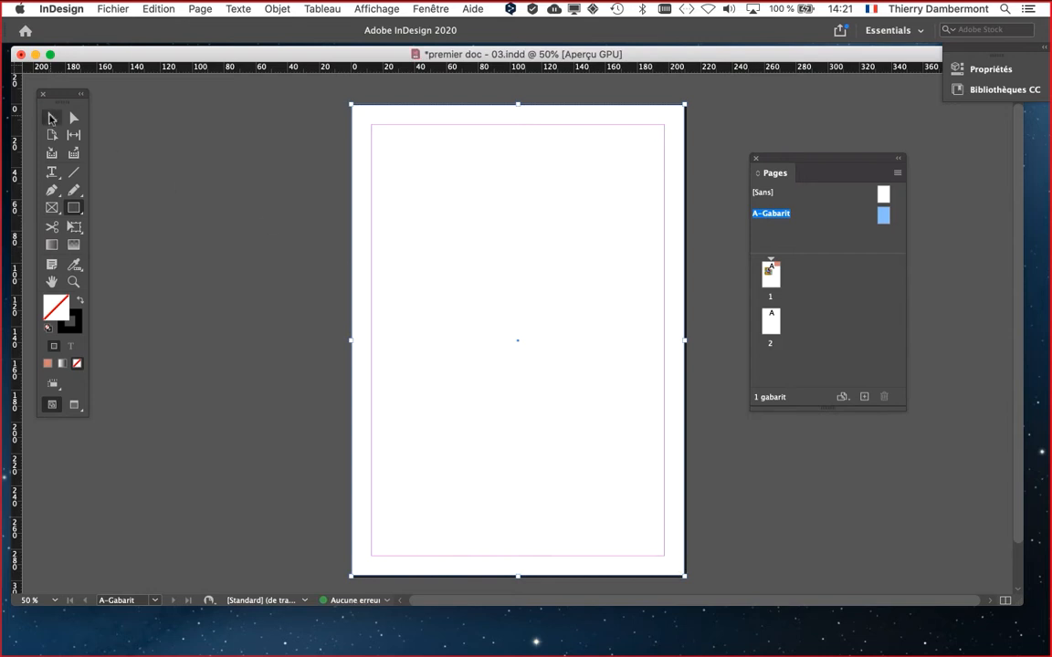
# Display the Contrôle panel, activate the Selection tool and move the toolbox clear of the panel
pyautogui.moveTo(123, 54); pyautogui.dragTo(121, 68)
pyautogui.click(425, 10)
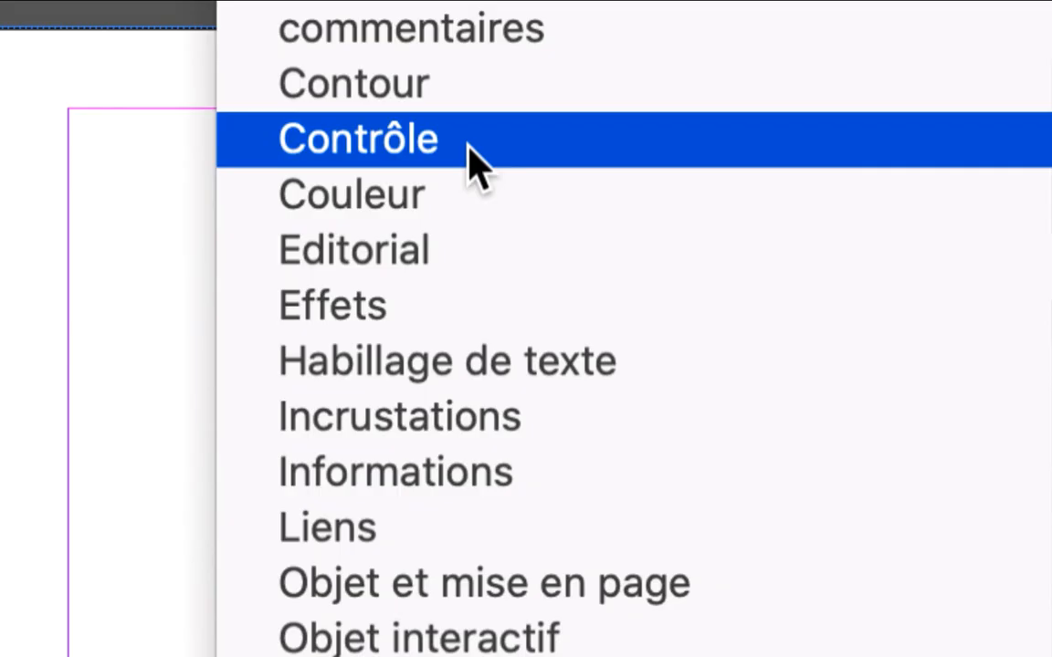
pyautogui.click(467, 144)
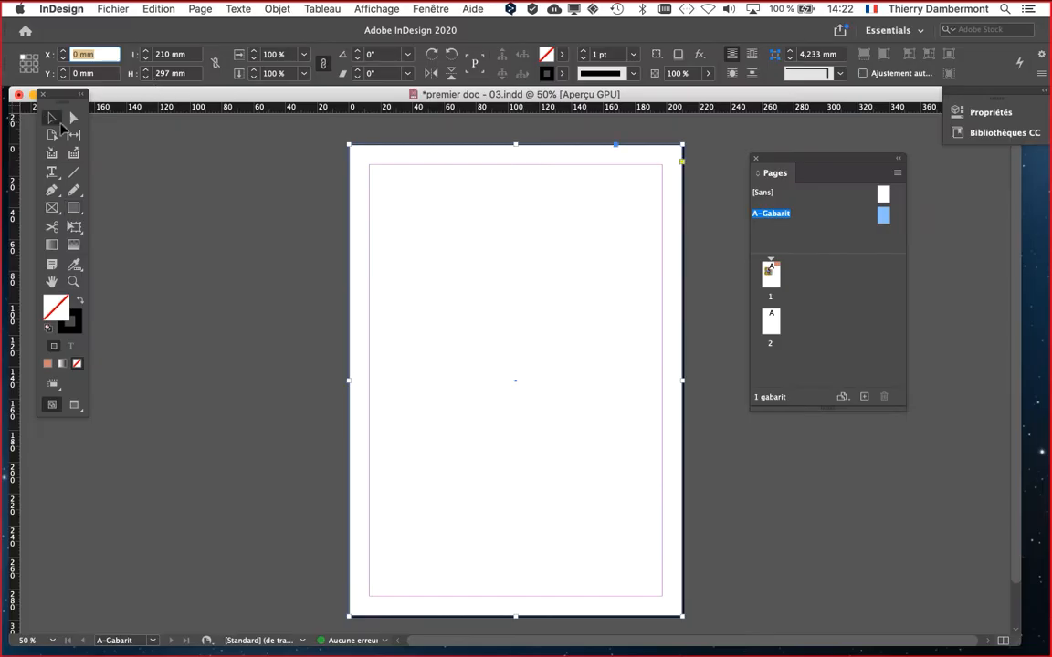
pyautogui.click(53, 118)
pyautogui.moveTo(57, 92); pyautogui.dragTo(88, 124)
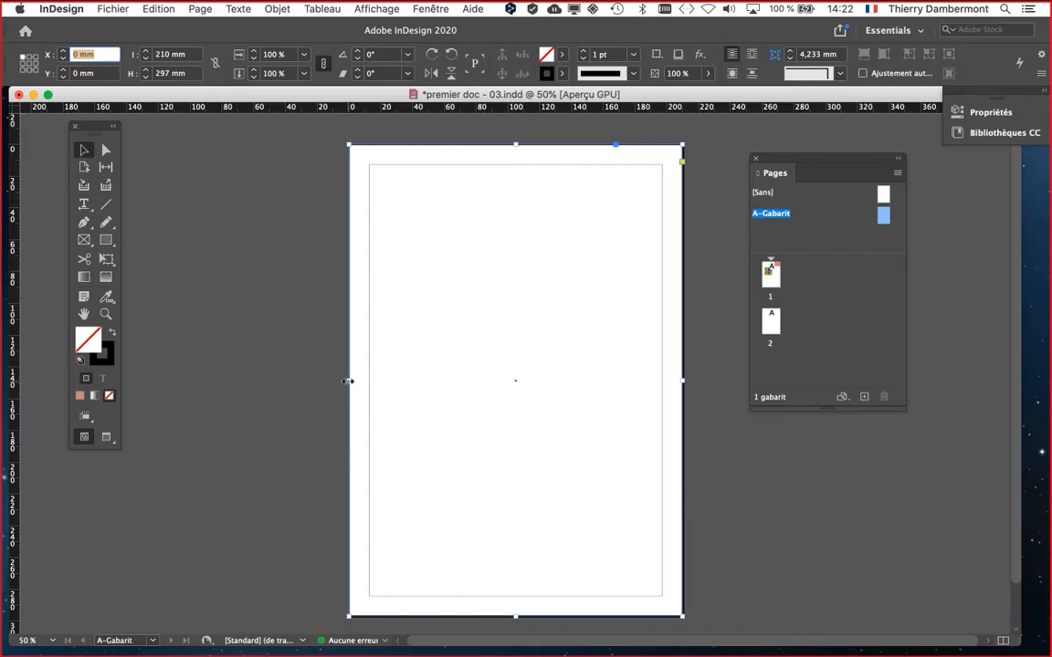
# Adjust the rectangle to the master page's edges with its side handles and check its width and height values
pyautogui.moveTo(348, 380); pyautogui.dragTo(224, 384)
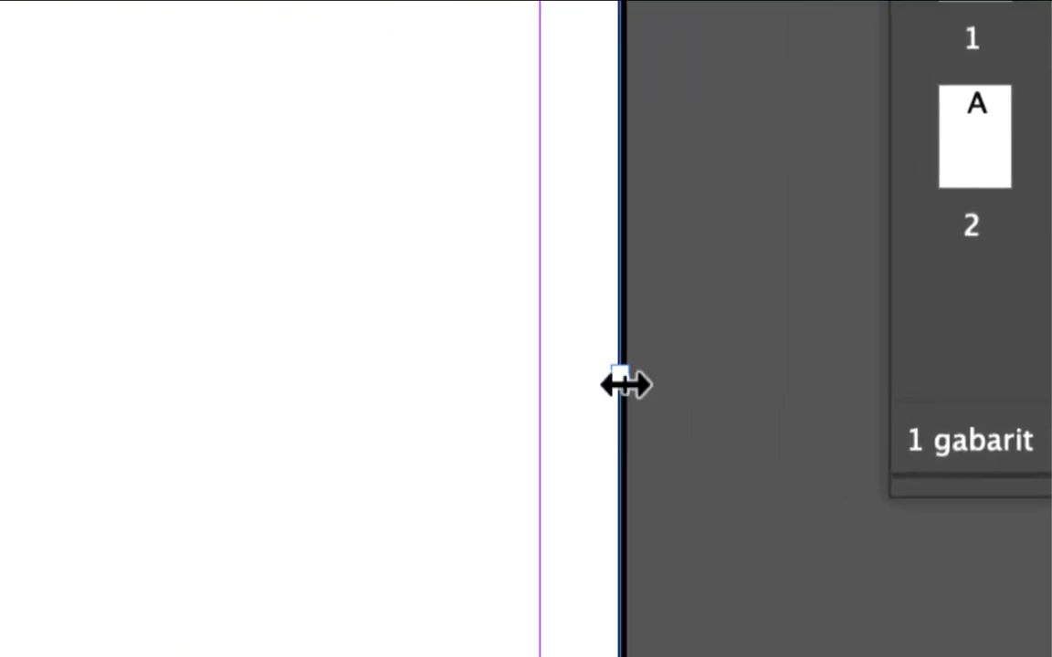
pyautogui.moveTo(696, 365); pyautogui.dragTo(626, 381)
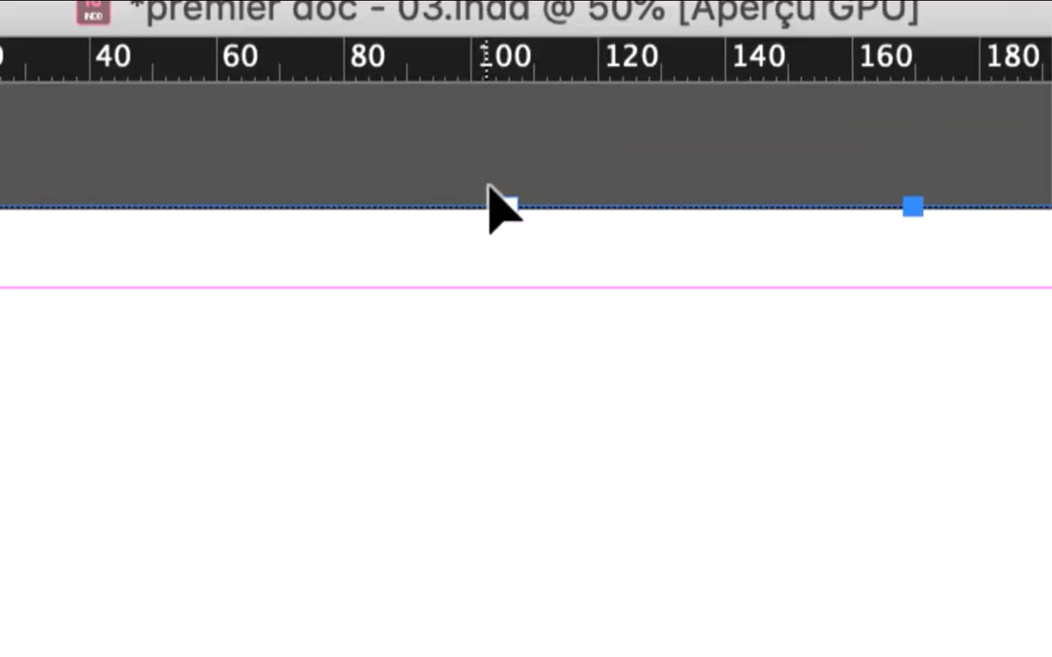
pyautogui.moveTo(493, 192); pyautogui.dragTo(493, 192)
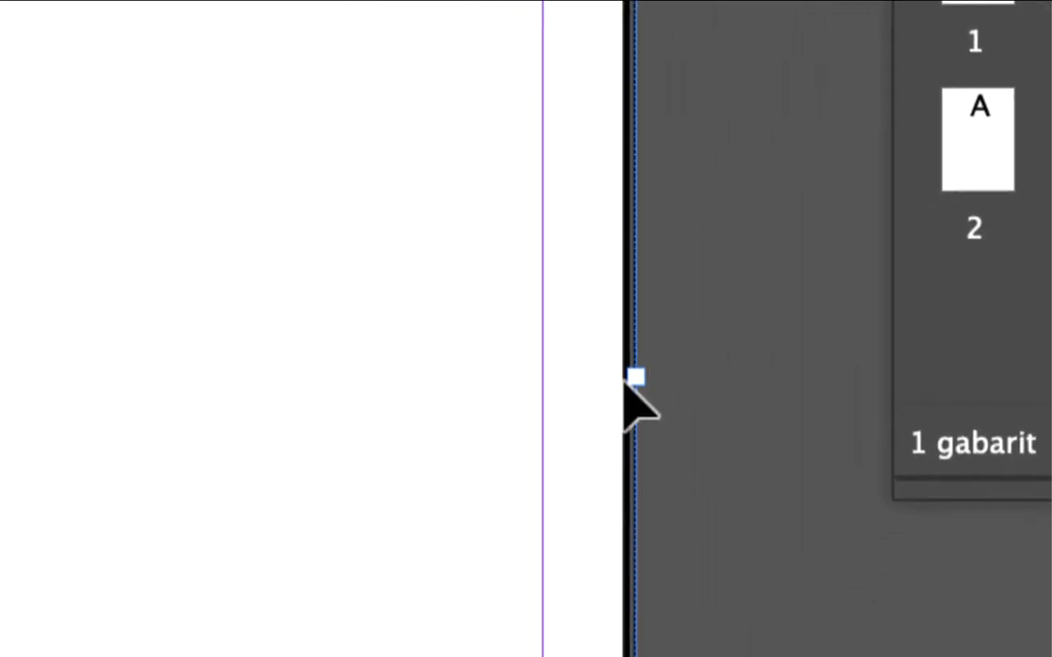
pyautogui.moveTo(627, 380)
pyautogui.mouseDown()
pyautogui.moveTo(609, 385)
pyautogui.moveTo(624, 382)
pyautogui.mouseUp()
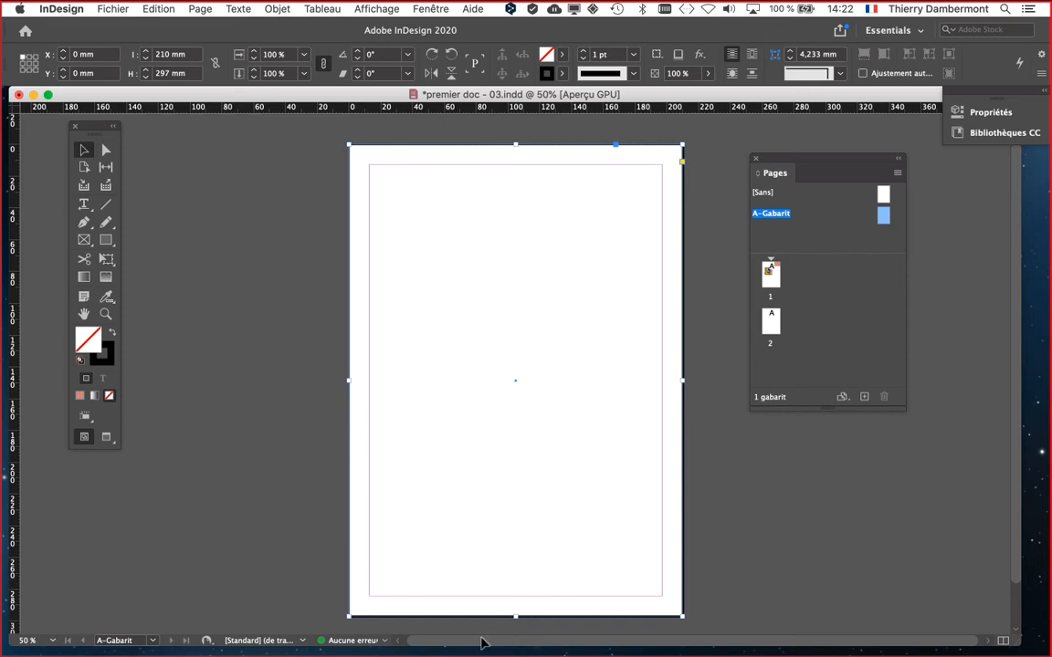
pyautogui.moveTo(516, 617)
pyautogui.mouseDown()
pyautogui.moveTo(513, 608)
pyautogui.moveTo(516, 617)
pyautogui.mouseUp()
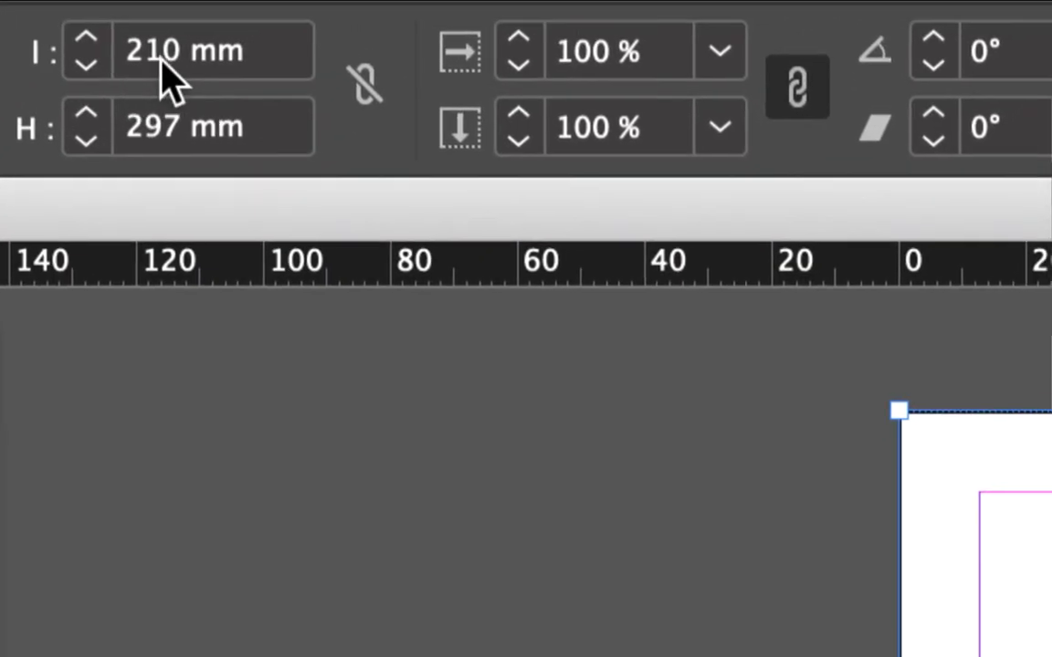
pyautogui.click(166, 57)
pyautogui.click(170, 129)
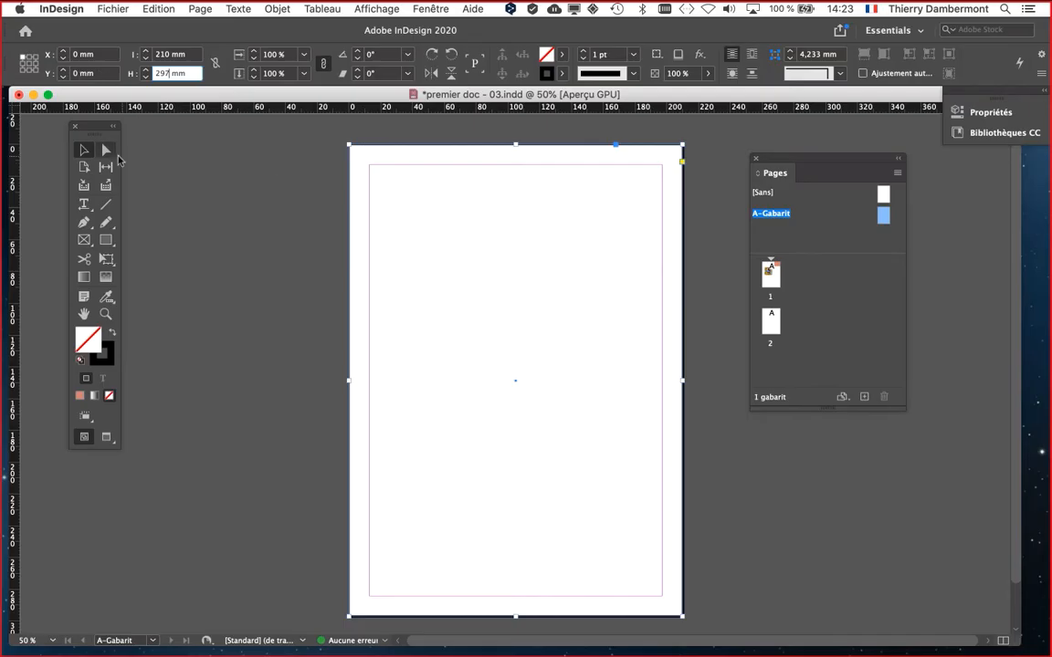
# Move the toolbox lower beside the page and hide the document's rulers
pyautogui.moveTo(92, 127); pyautogui.dragTo(131, 231)
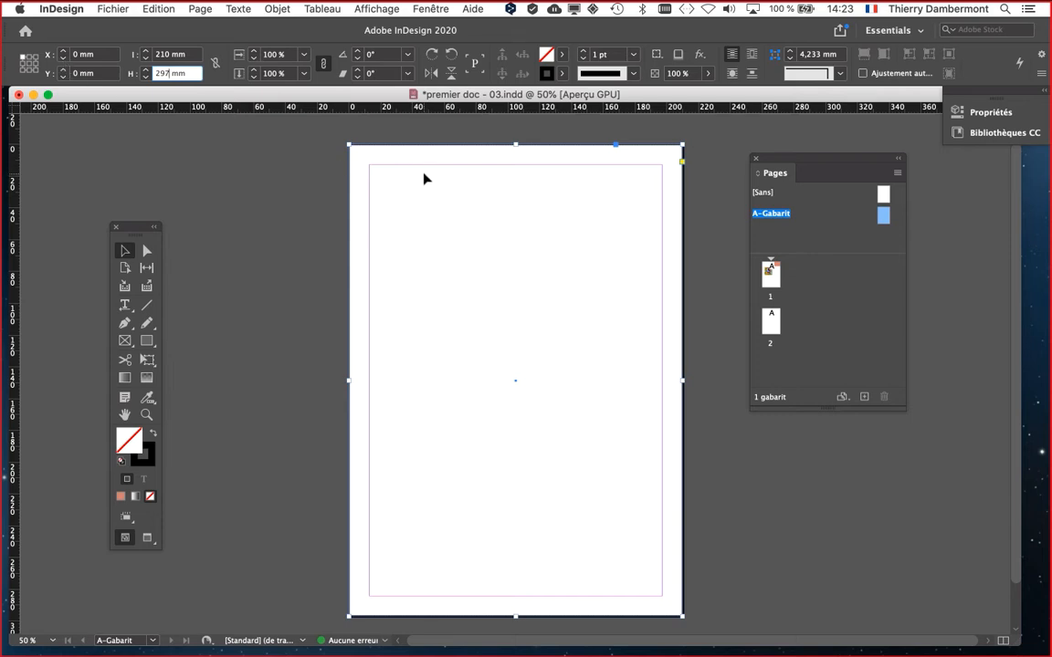
pyautogui.press('super+r')
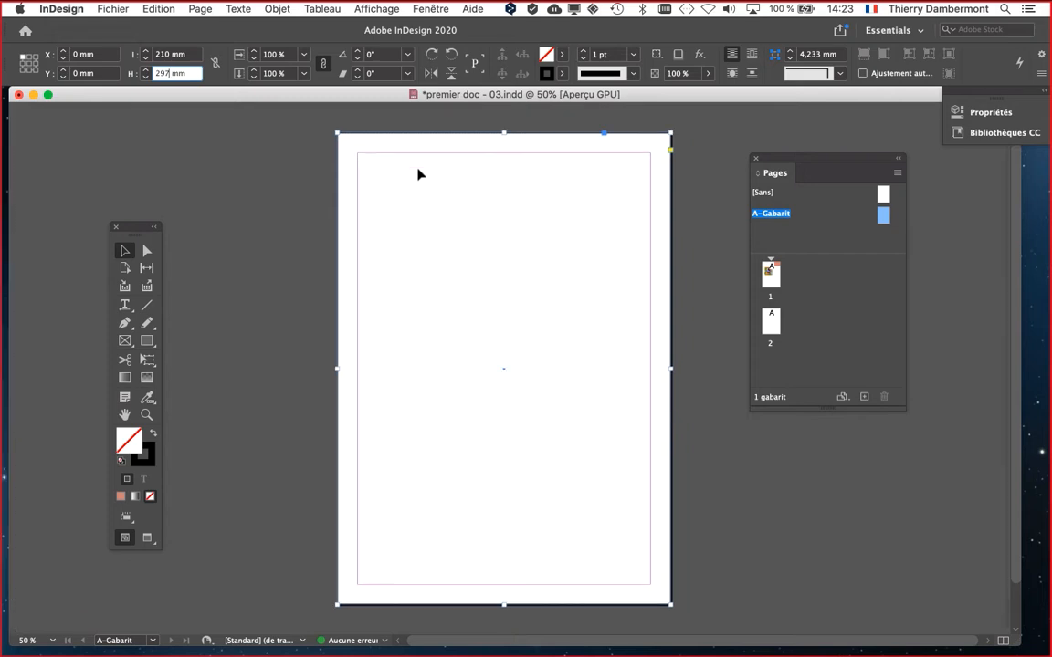
# Toggle the document's rulers several times and leave them displayed
pyautogui.press('super+r')
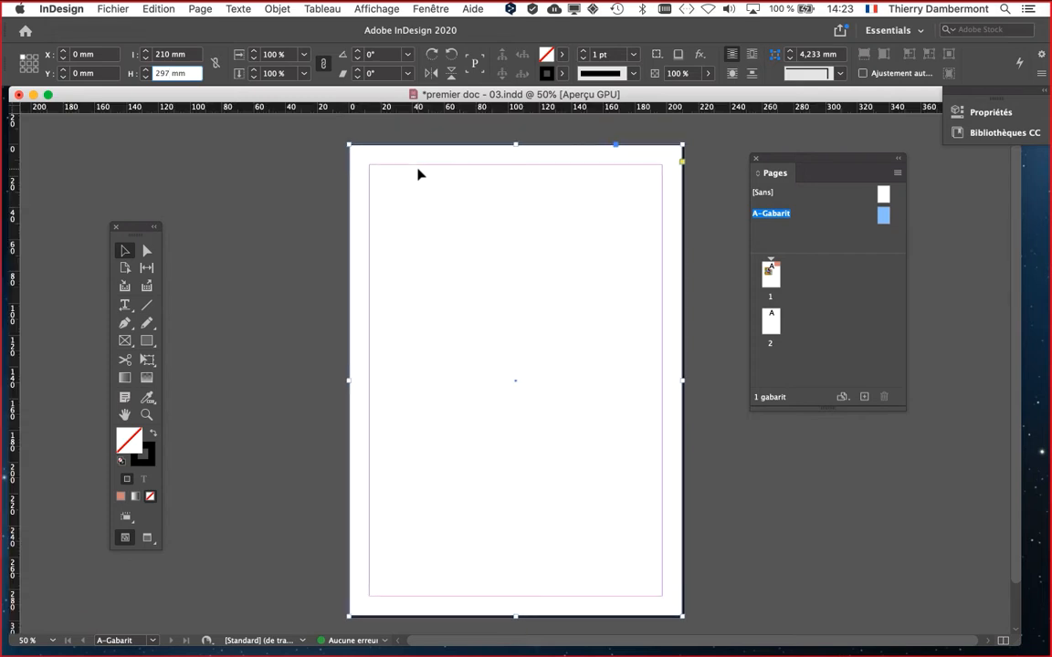
pyautogui.press('super+r')
pyautogui.press('super+r')
pyautogui.press('super+r')
pyautogui.press('super+r')
pyautogui.press('super+r')
pyautogui.press('super+r')
# Step through the rectangle's width and height fields in the Contrôle panel without editing them, and leave the fields
pyautogui.click(171, 58)
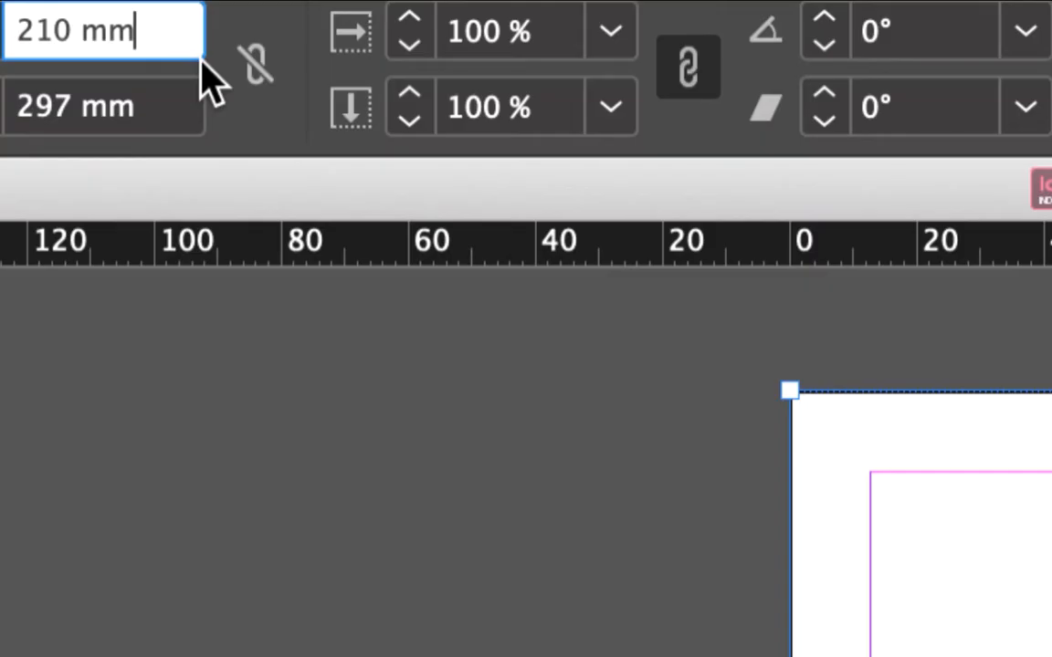
pyautogui.press('Tab')
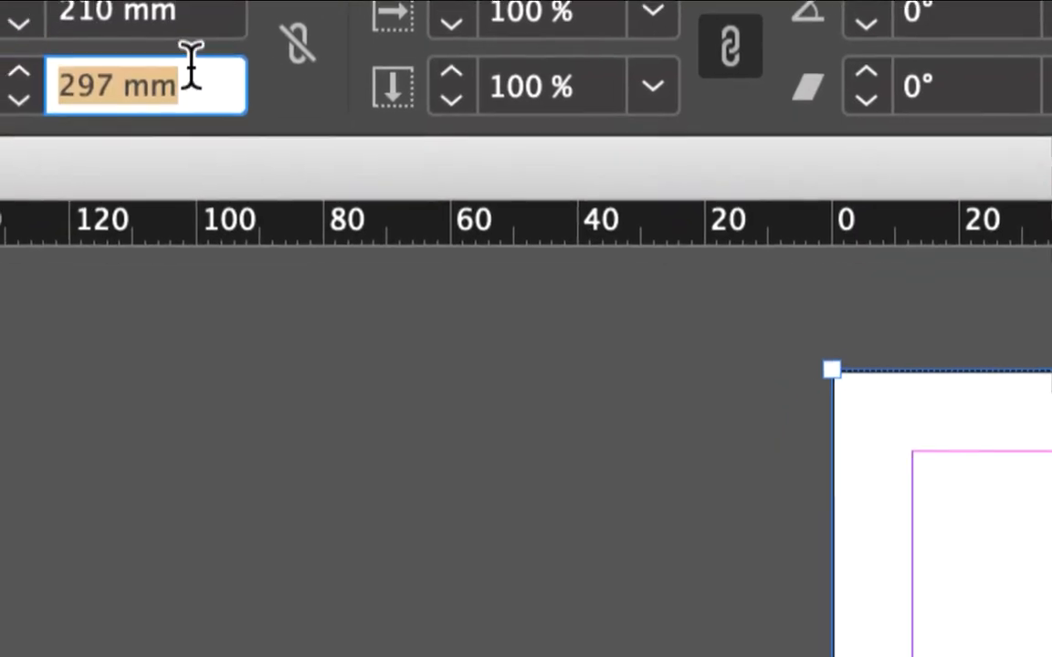
pyautogui.click(187, 73)
pyautogui.press('Tab')
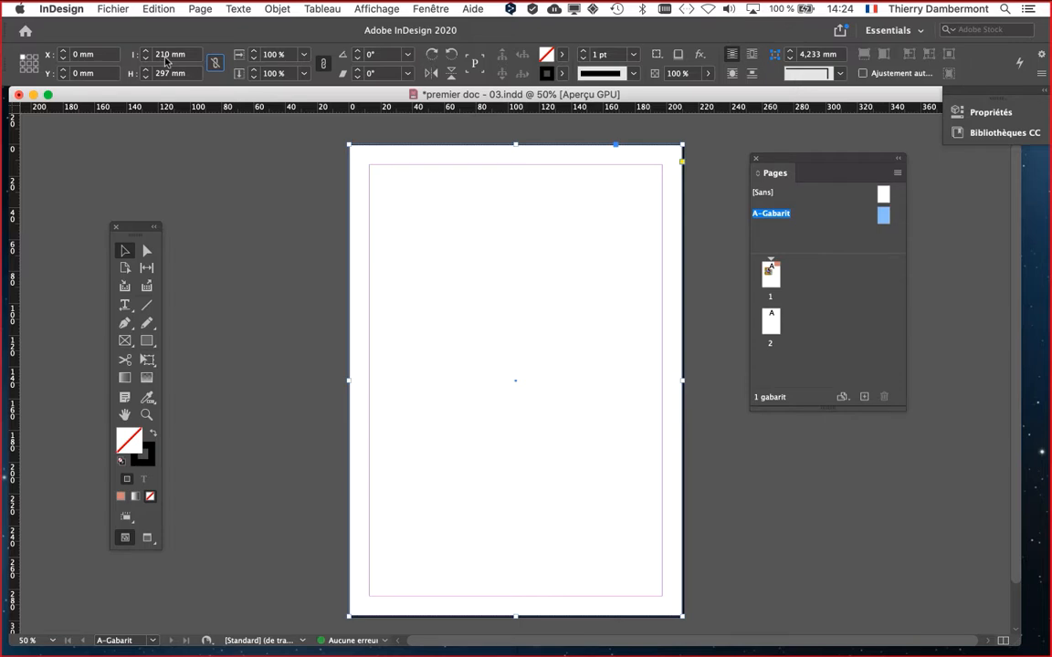
pyautogui.click(329, 404)
# Hide all panels together with the toolbox and redisplay them, twice
pyautogui.press('Tab')
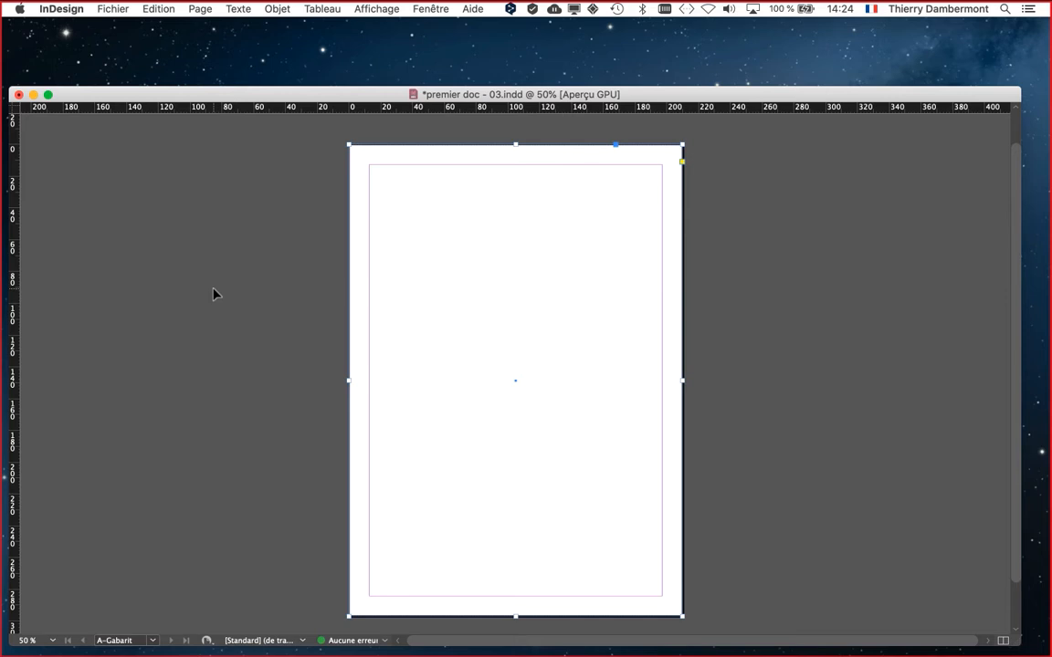
pyautogui.press('Tab')
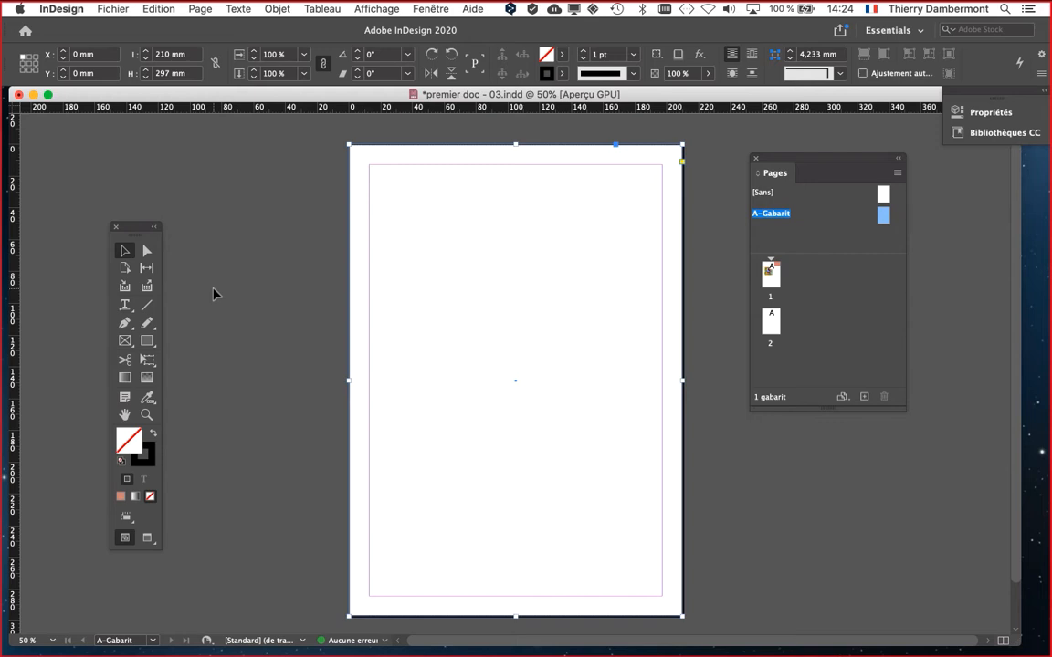
pyautogui.press('Tab')
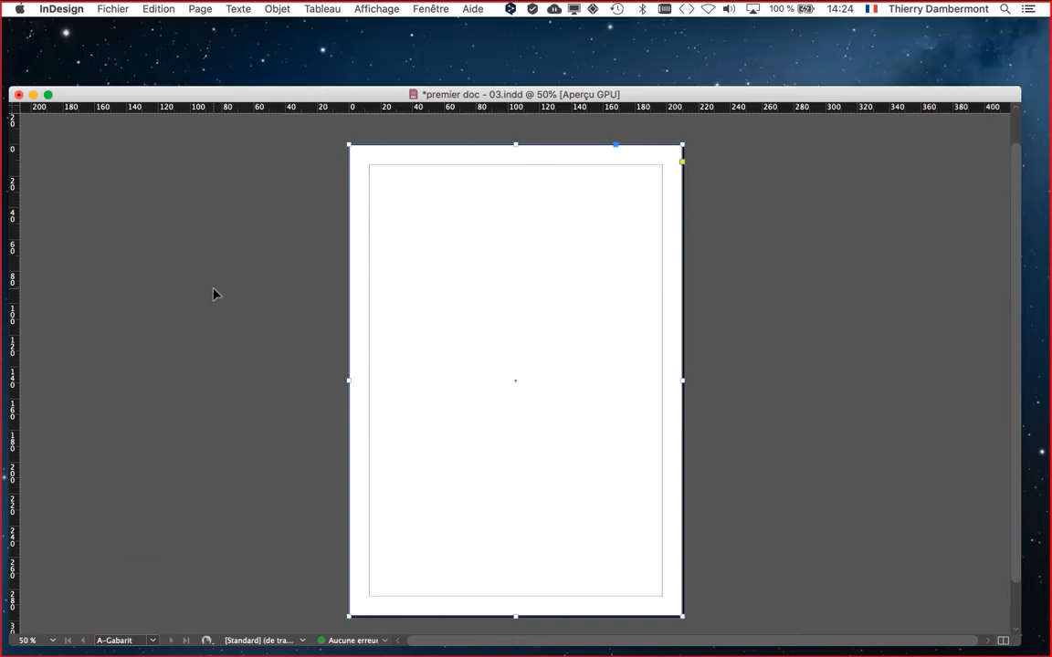
pyautogui.press('Tab')
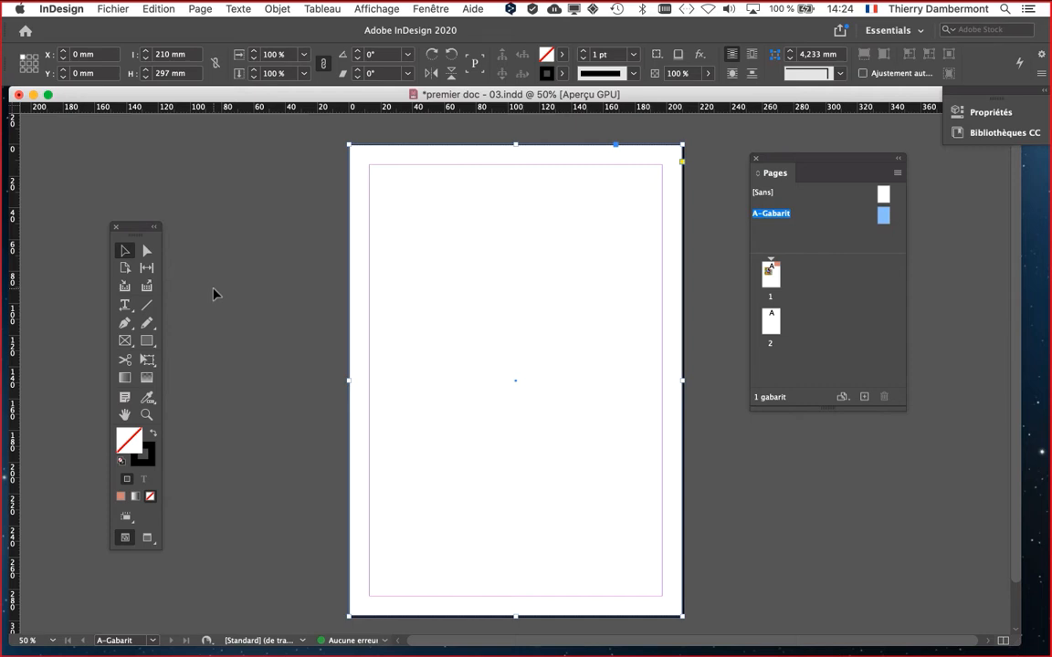
# Repeatedly hide and redisplay the side panels while keeping the toolbox and Contrôle panel on screen
pyautogui.hotkey('shift', 'Tab')
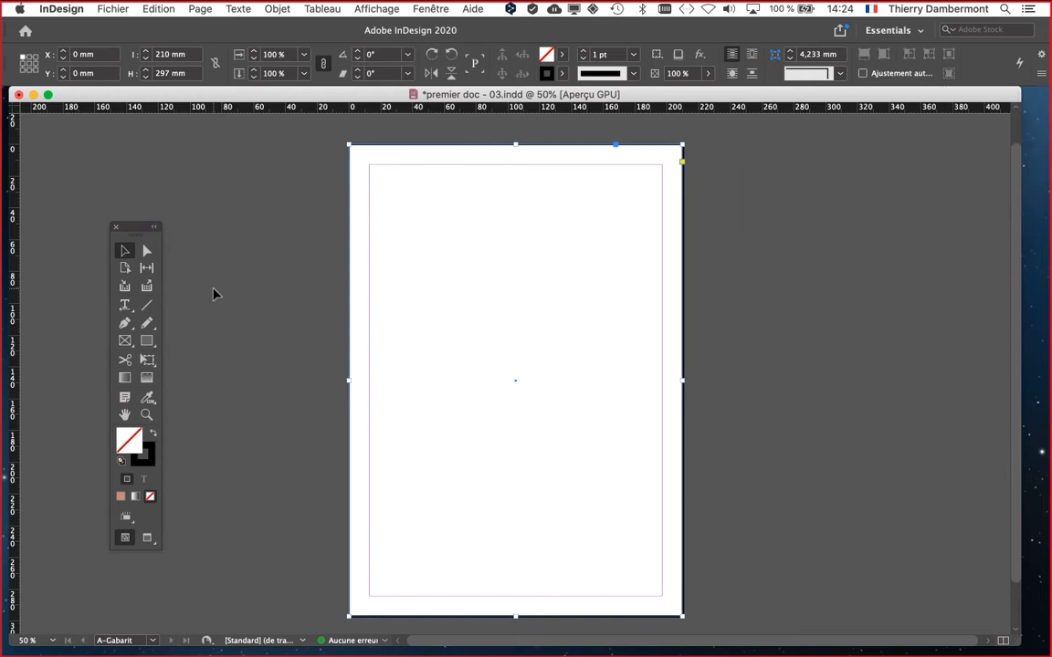
pyautogui.hotkey('shift', 'Tab')
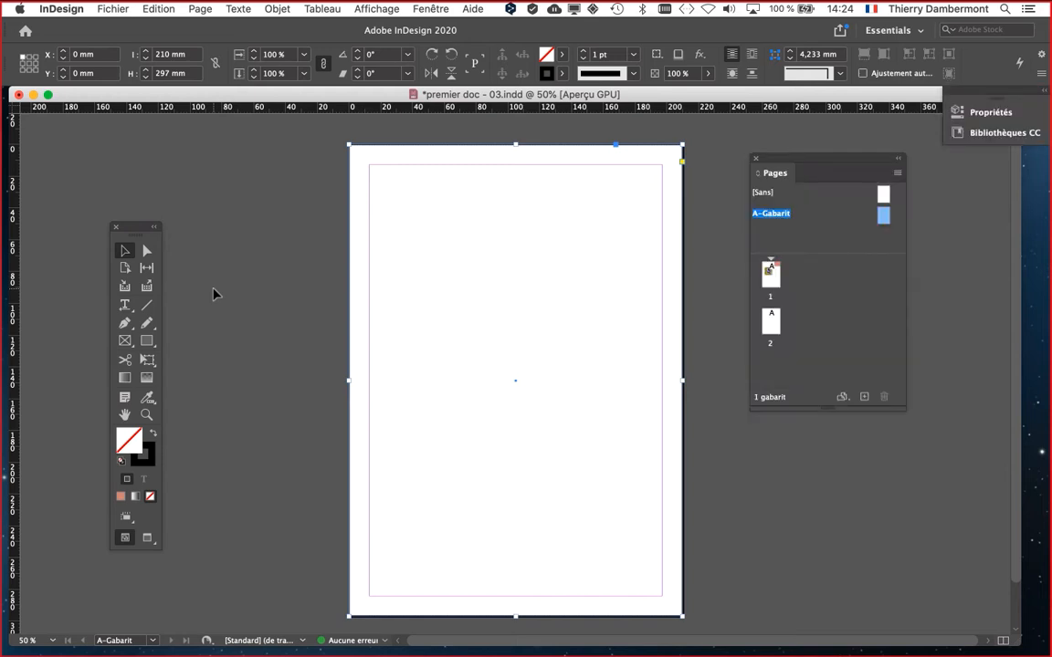
pyautogui.hotkey('shift', 'Tab')
pyautogui.hotkey('shift', 'Tab')
pyautogui.hotkey('shift', 'Tab')
pyautogui.hotkey('shift', 'Tab')
pyautogui.hotkey('shift', 'Tab')
pyautogui.hotkey('shift', 'Tab')
pyautogui.hotkey('shift', 'Tab')
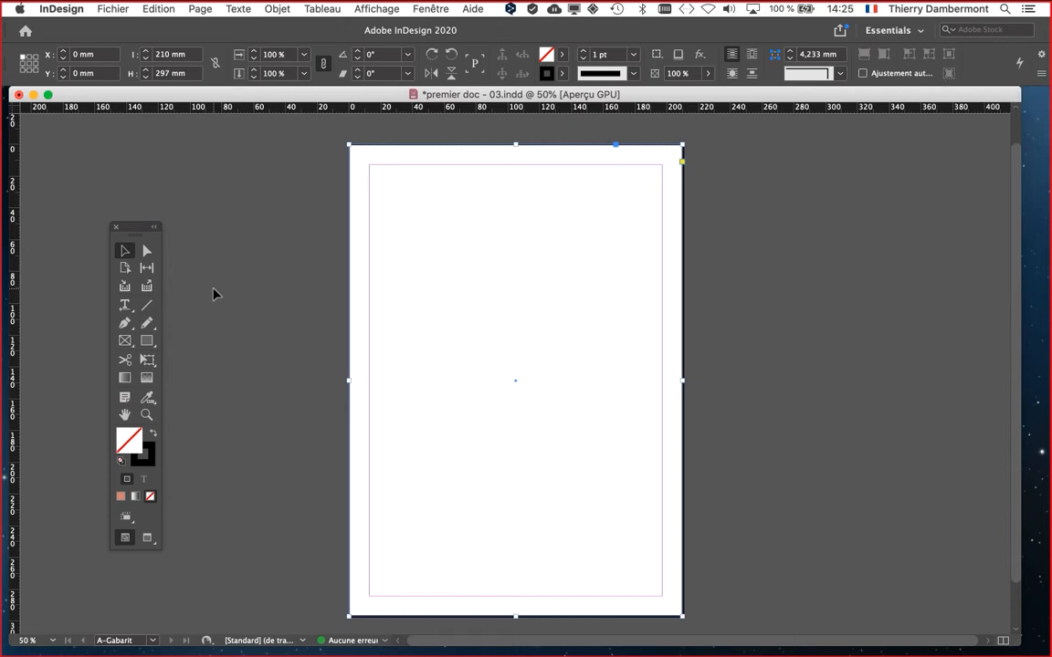
pyautogui.hotkey('shift', 'Tab')
pyautogui.hotkey('shift', 'Tab')
pyautogui.hotkey('shift', 'Tab')
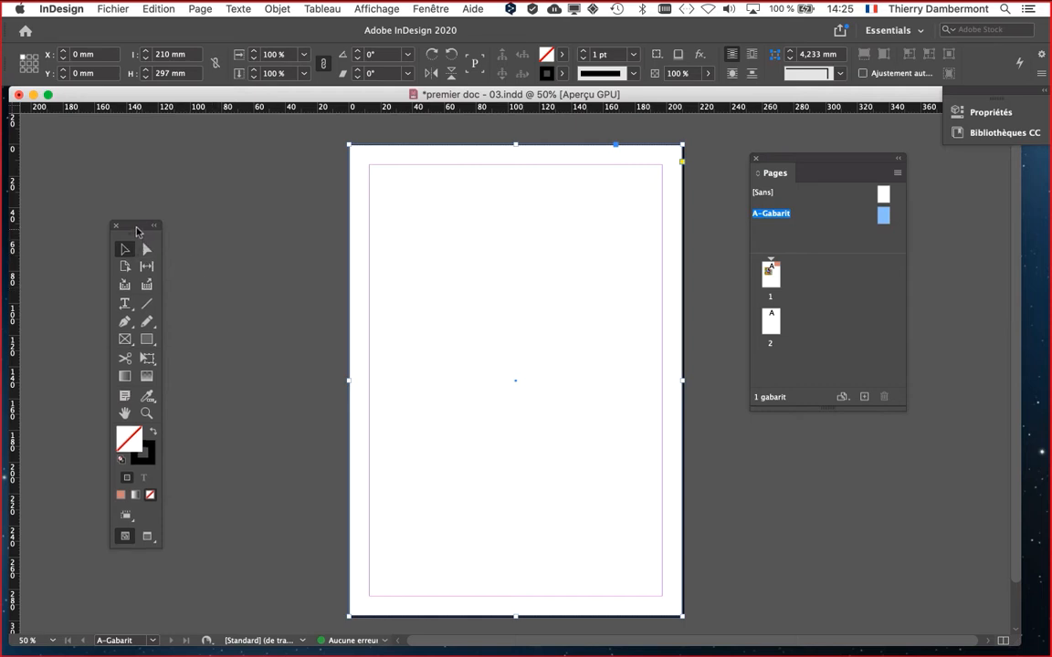
# Move the toolbox higher beside the master page and make the stroke the active colour attribute
pyautogui.moveTo(137, 232); pyautogui.dragTo(100, 152)
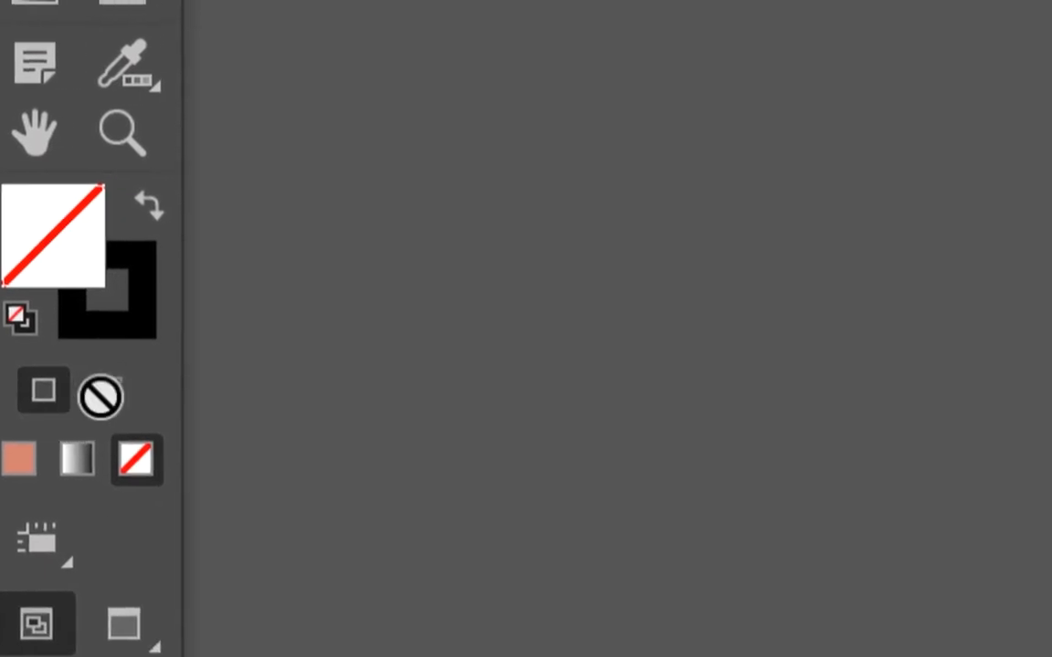
pyautogui.click(75, 329)
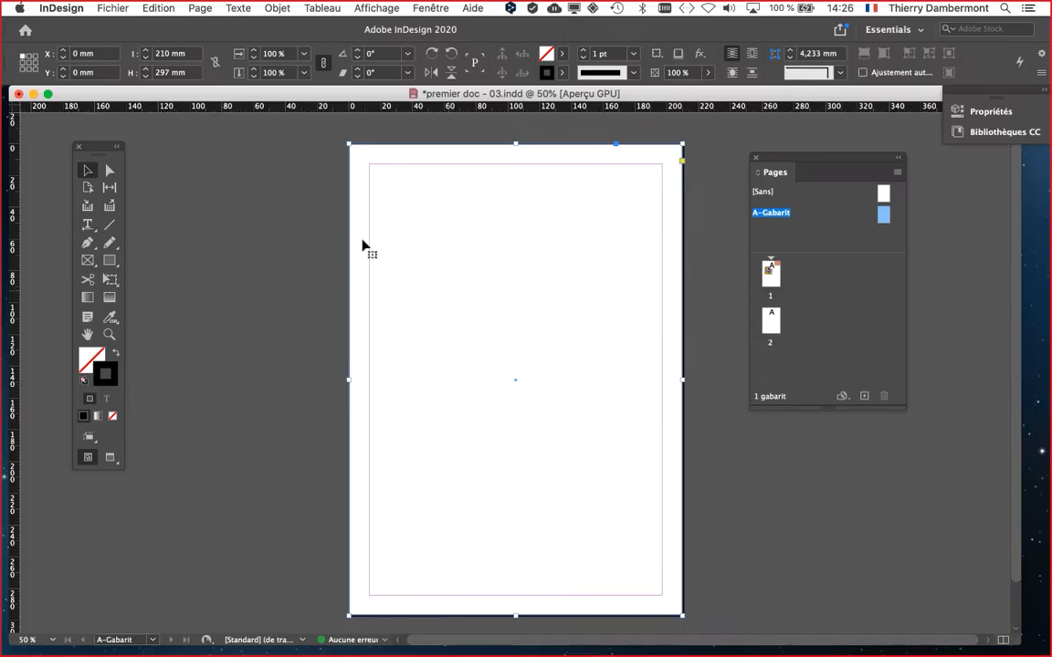
pyautogui.click(283, 181)
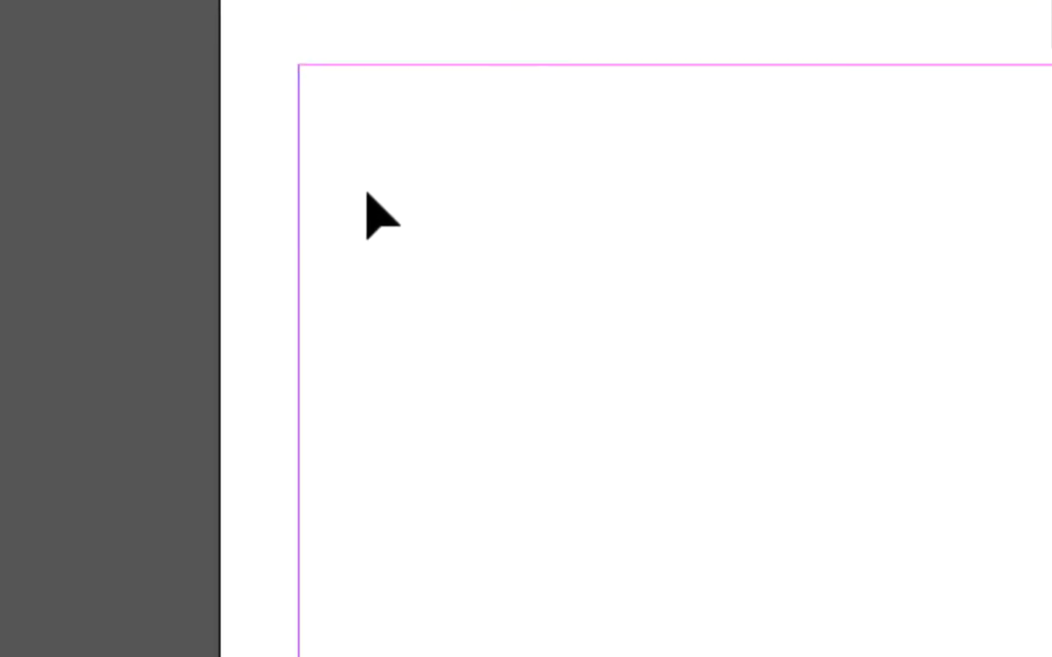
pyautogui.click(349, 132)
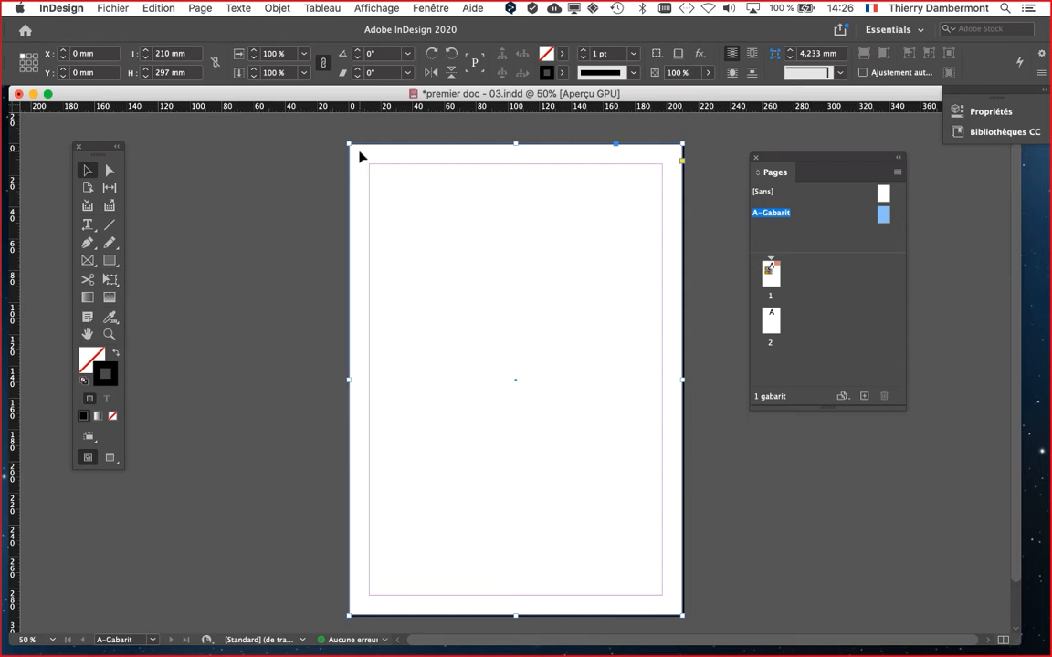
pyautogui.moveTo(239, 236); pyautogui.dragTo(233, 209)
# Display the Calques panel, detach it as a floating panel beside the page and collapse the leftover dock
pyautogui.click(443, 7)
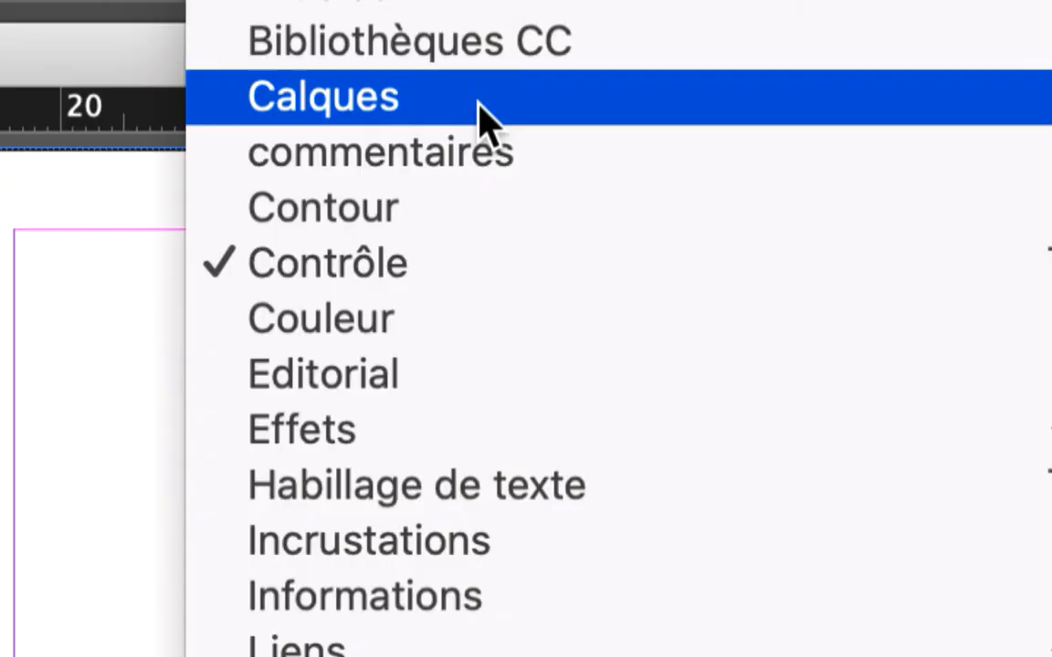
pyautogui.click(482, 116)
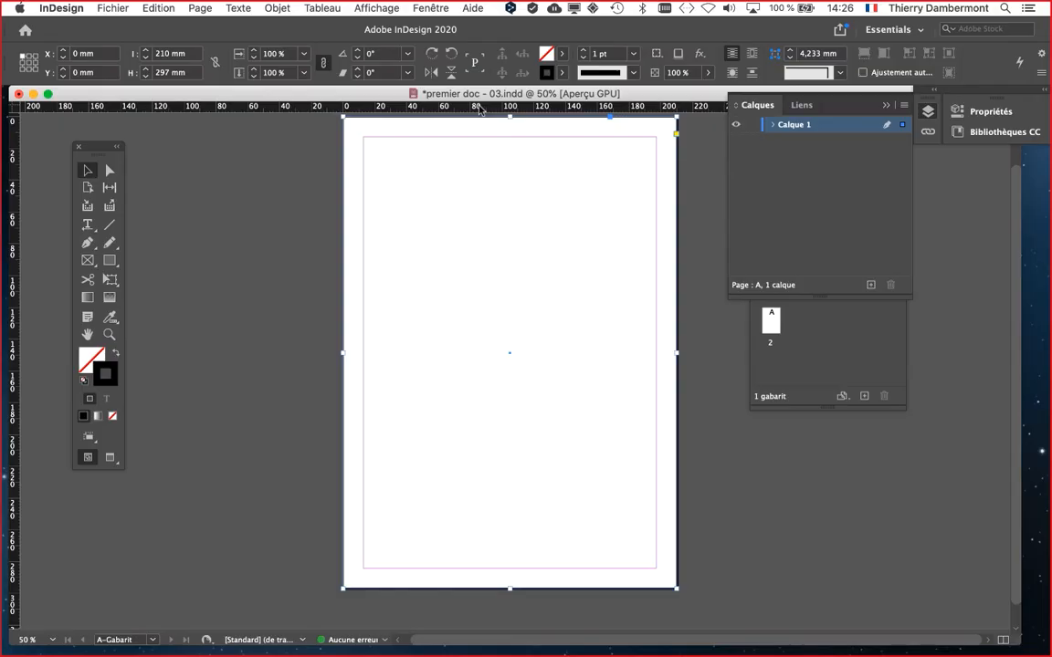
pyautogui.moveTo(778, 99); pyautogui.dragTo(225, 192)
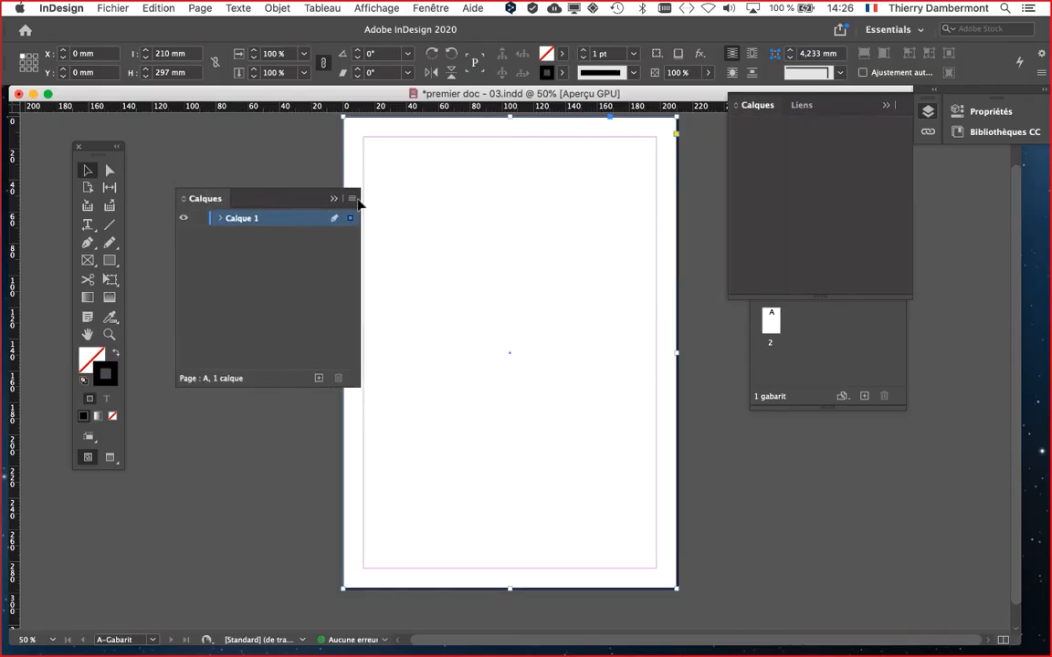
pyautogui.click(882, 106)
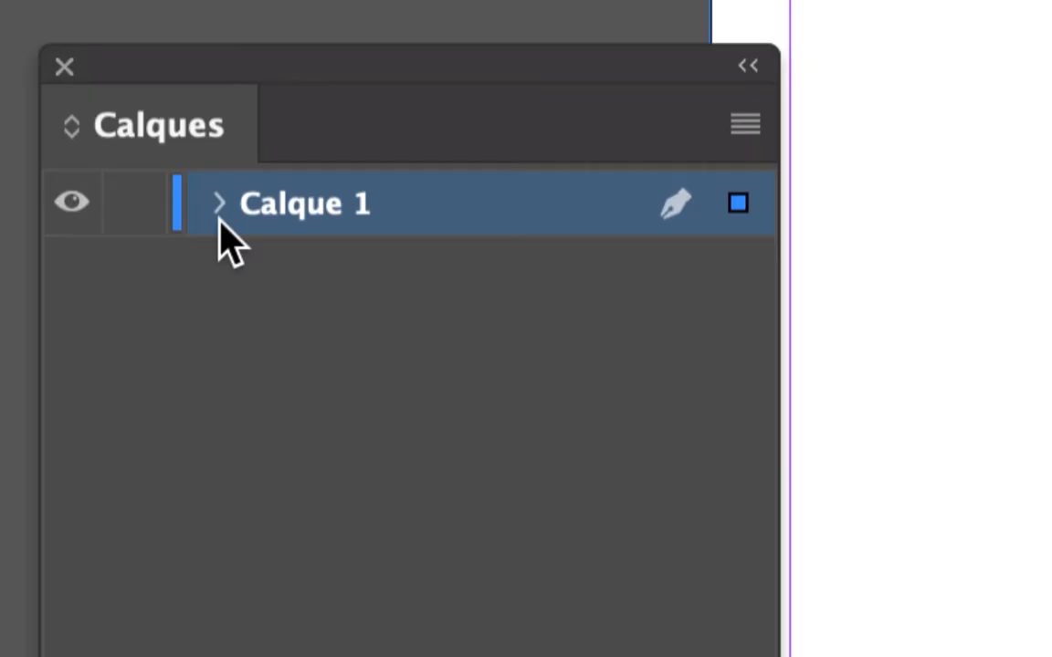
# Expand the Calque 1 layer to list the objects it contains
pyautogui.click(219, 208)
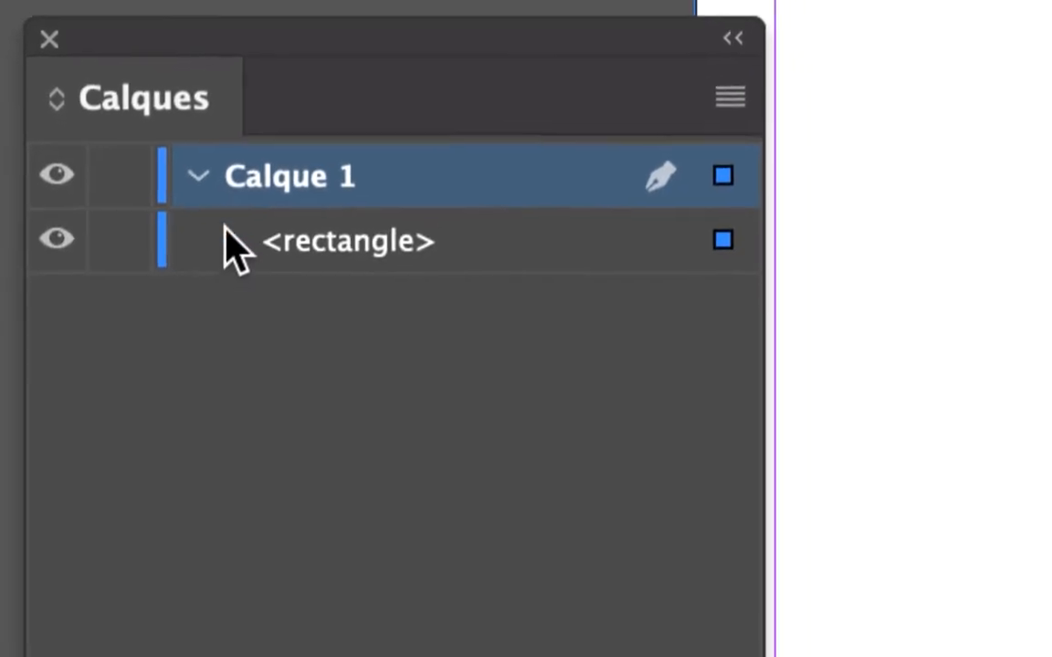
pyautogui.click(142, 159)
pyautogui.click(142, 159)
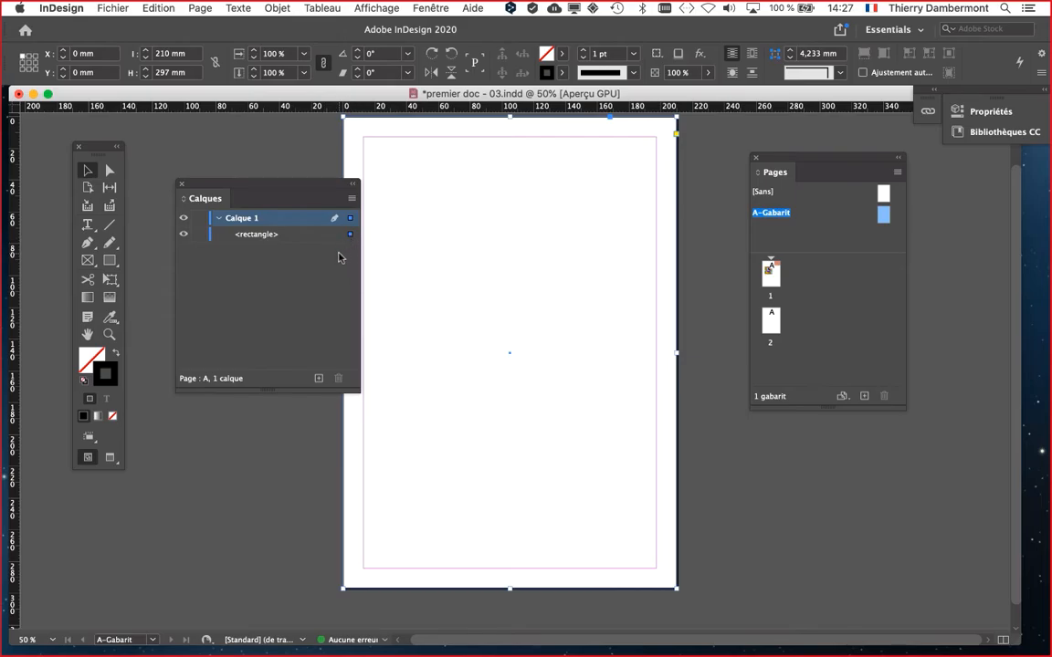
# Deselect the rectangle on the page and highlight the Calque 1 and <rectangle> entries alternately to compare highlighting with selecting
pyautogui.click(371, 239)
pyautogui.click(350, 235)
pyautogui.click(304, 441)
pyautogui.click(264, 236)
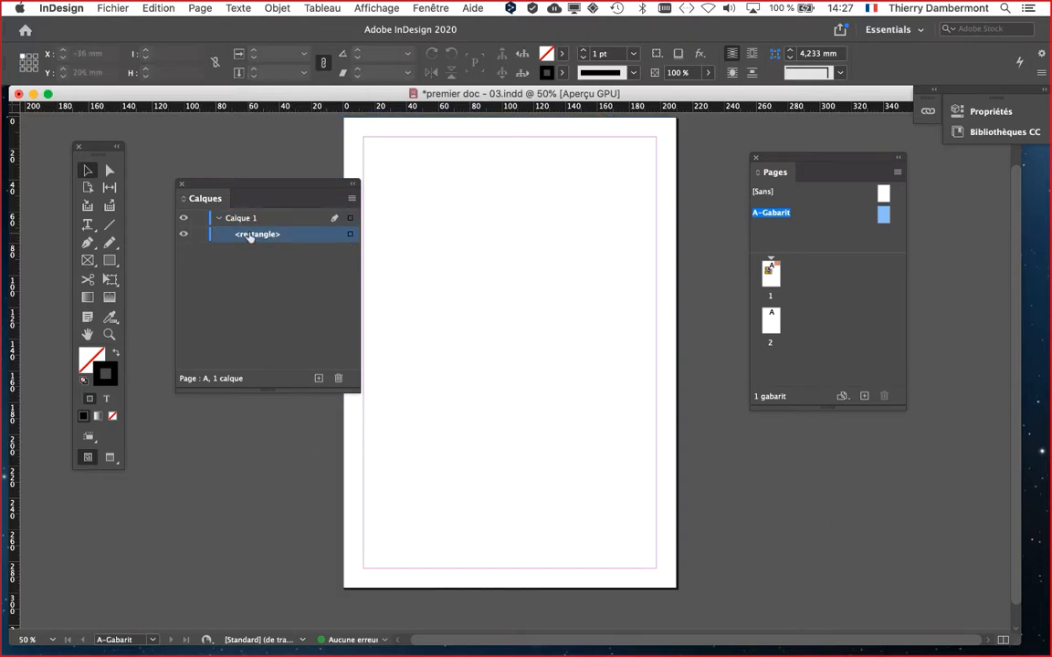
pyautogui.click(254, 220)
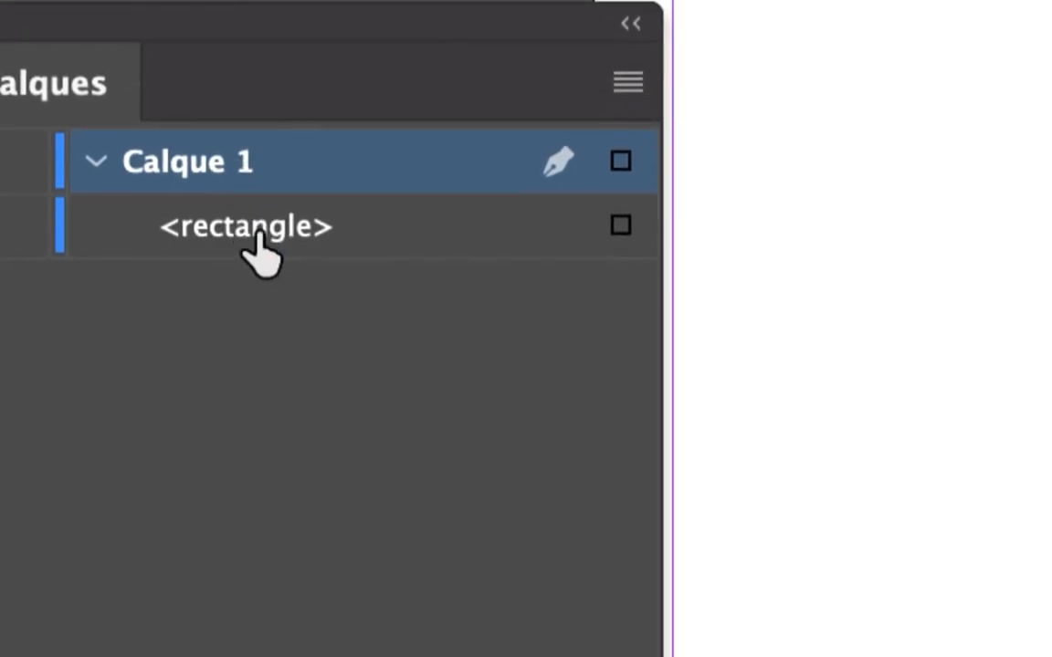
pyautogui.click(256, 274)
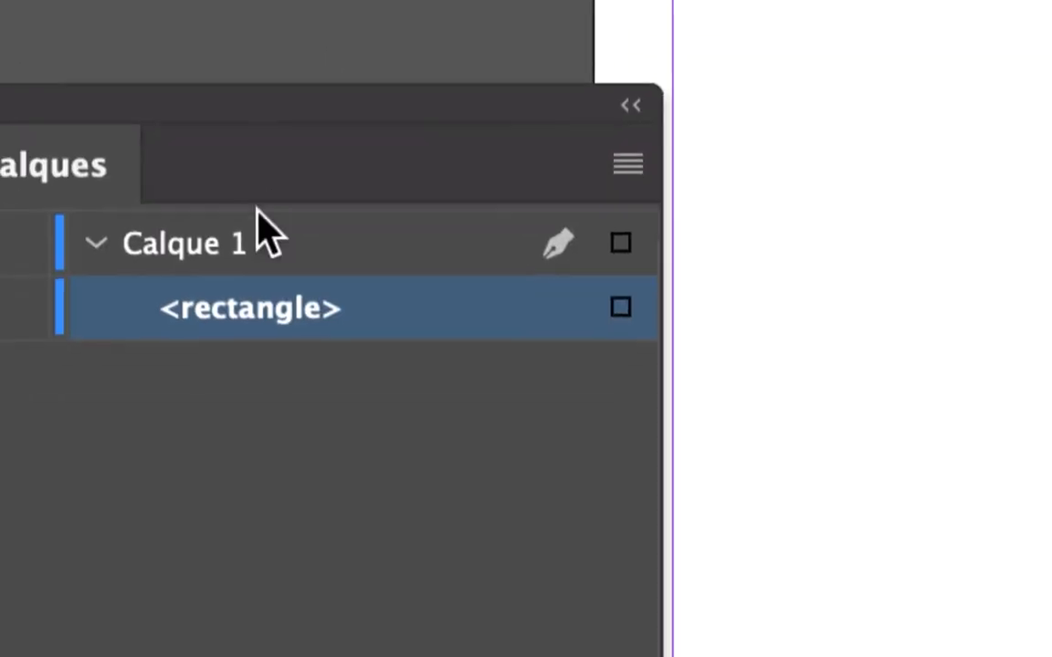
pyautogui.click(219, 261)
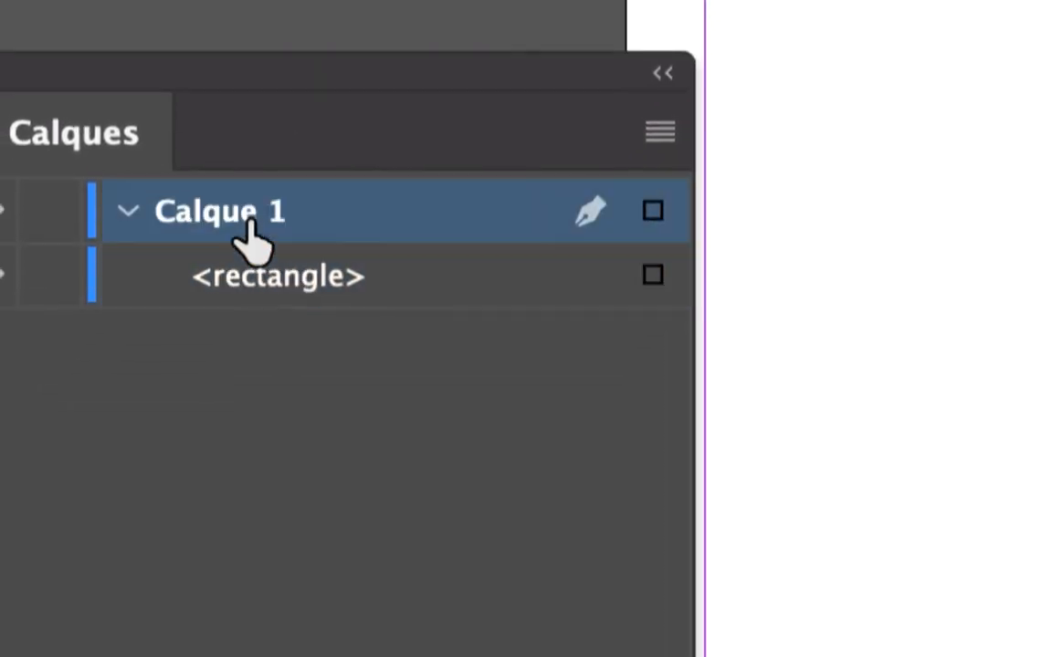
pyautogui.click(224, 315)
pyautogui.click(288, 167)
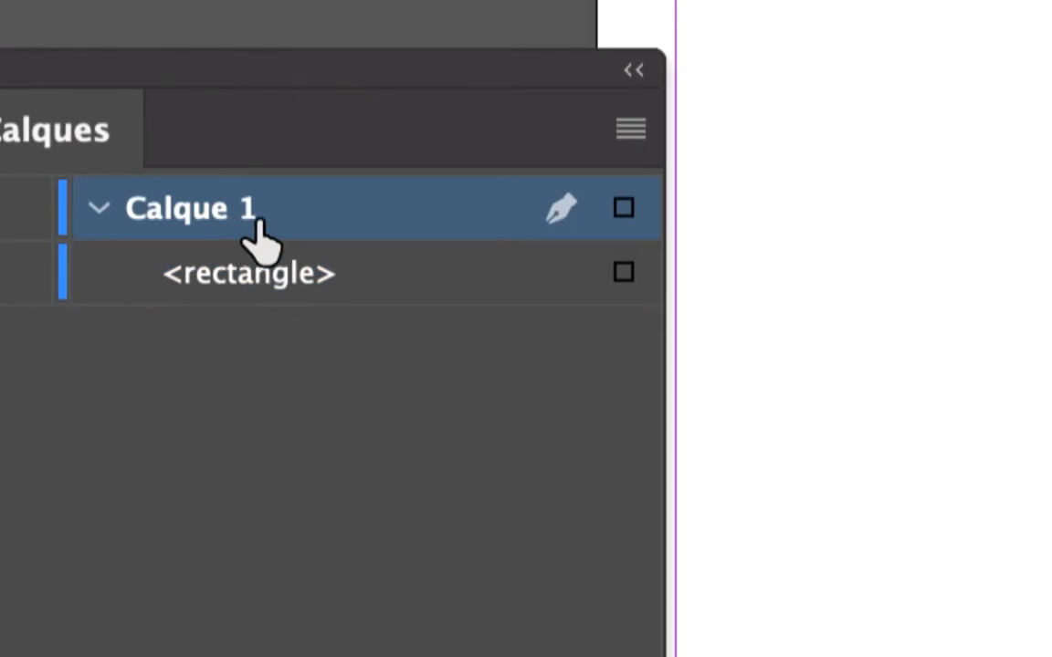
# Select the rectangle on the page through its entry in the Calques panel and move the panel clear of the page
pyautogui.click(511, 239)
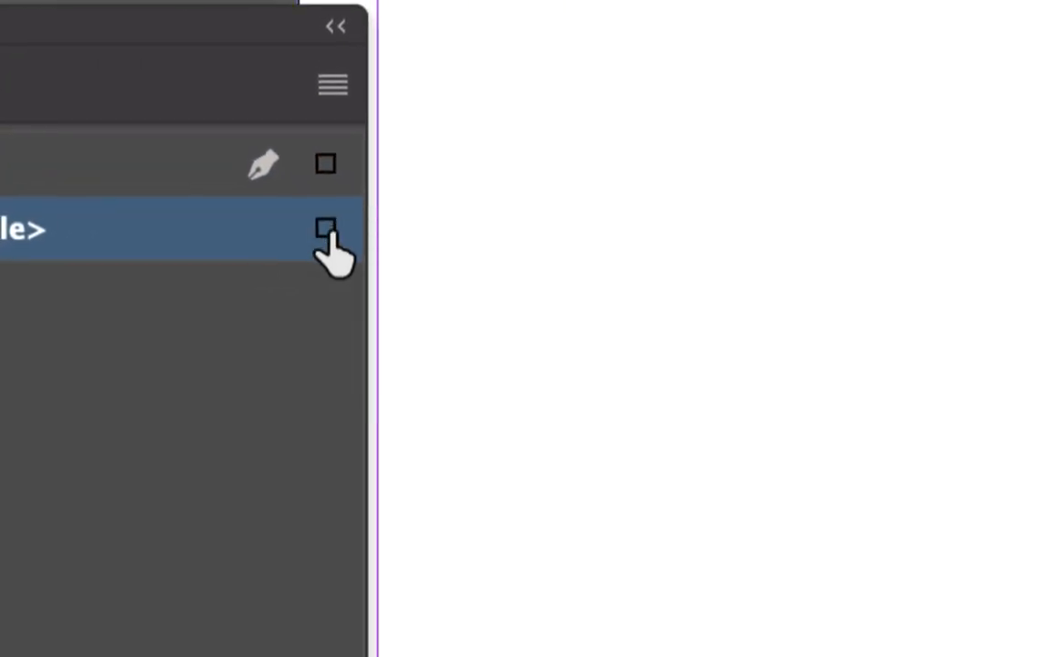
pyautogui.click(326, 229)
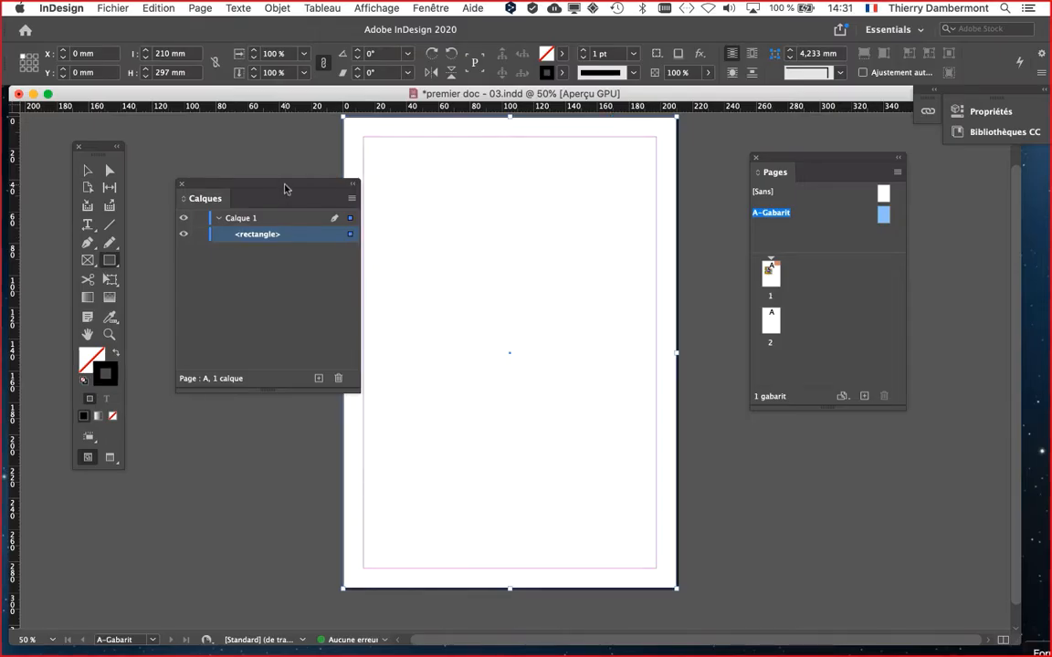
pyautogui.moveTo(289, 188); pyautogui.dragTo(256, 175)
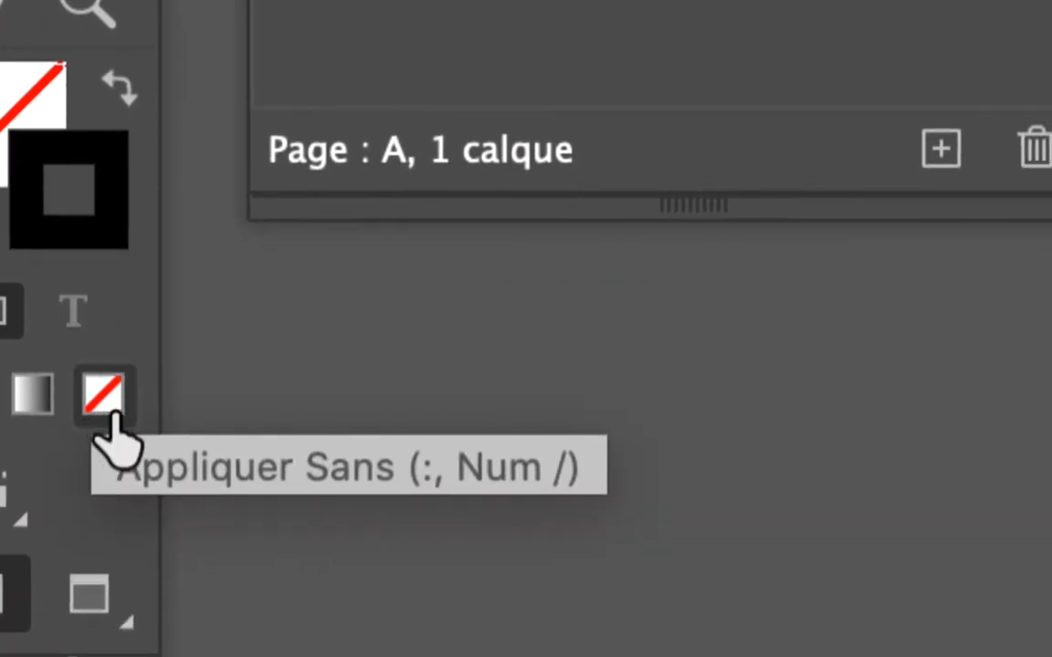
# Remove the rectangle's stroke colour and make the fill the active colour attribute
pyautogui.click(109, 415)
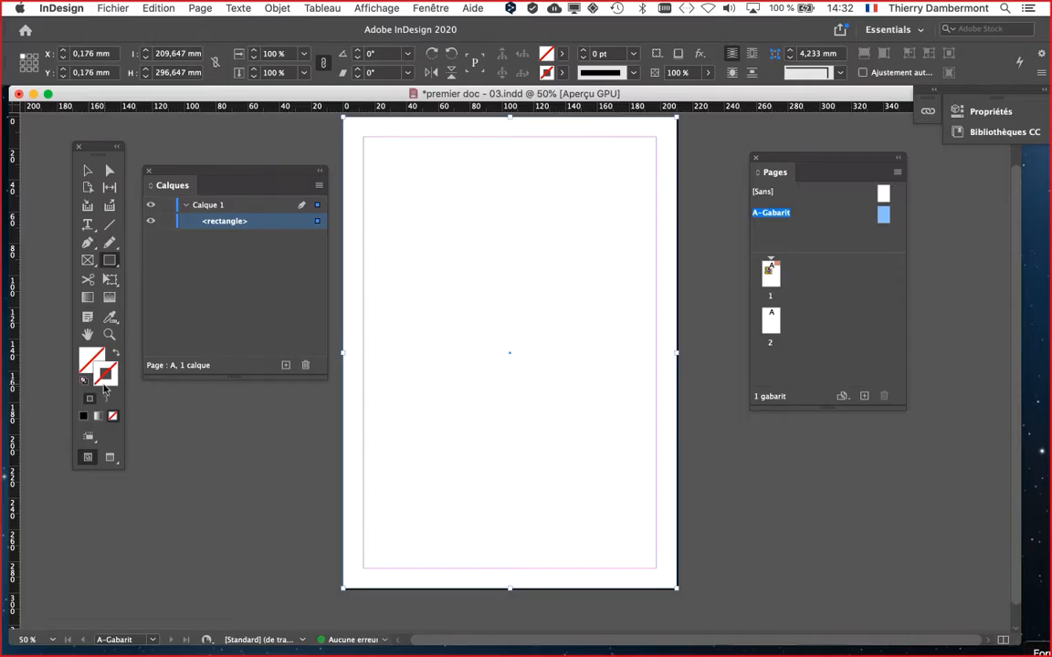
pyautogui.click(84, 368)
# Move the Calques panel lower beside the page and display the Nuancier panel
pyautogui.moveTo(246, 181); pyautogui.dragTo(240, 435)
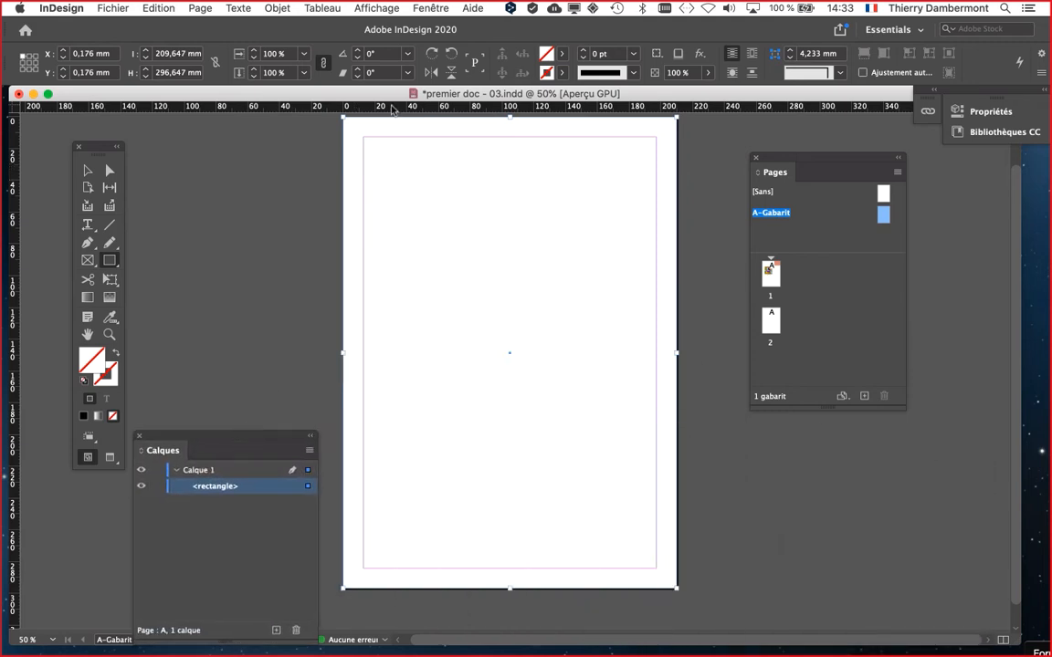
pyautogui.click(431, 8)
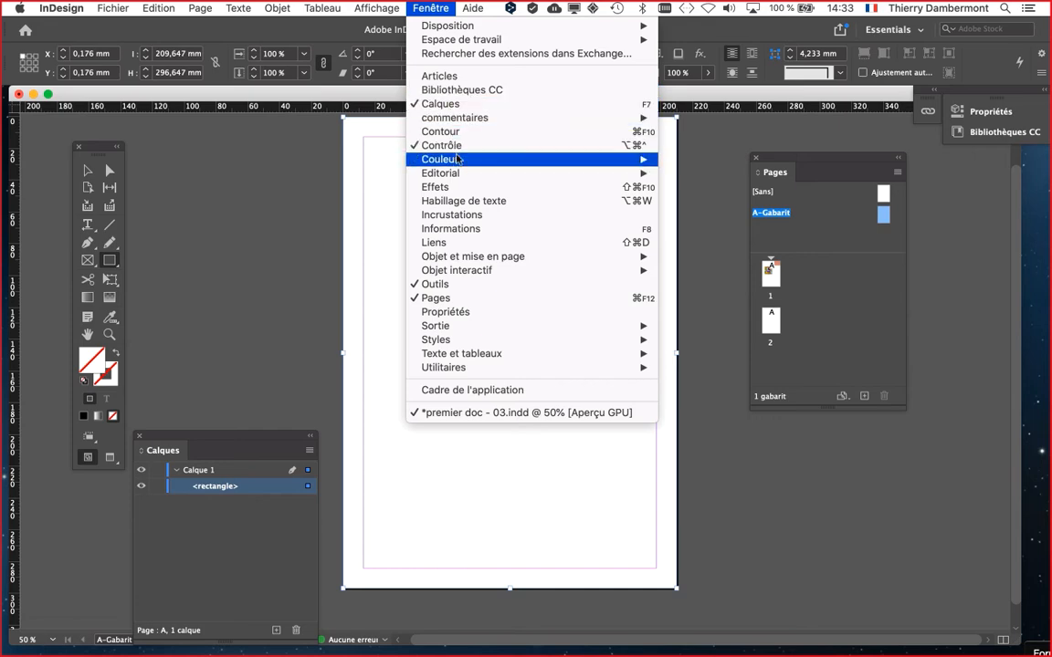
pyautogui.moveTo(531, 160)
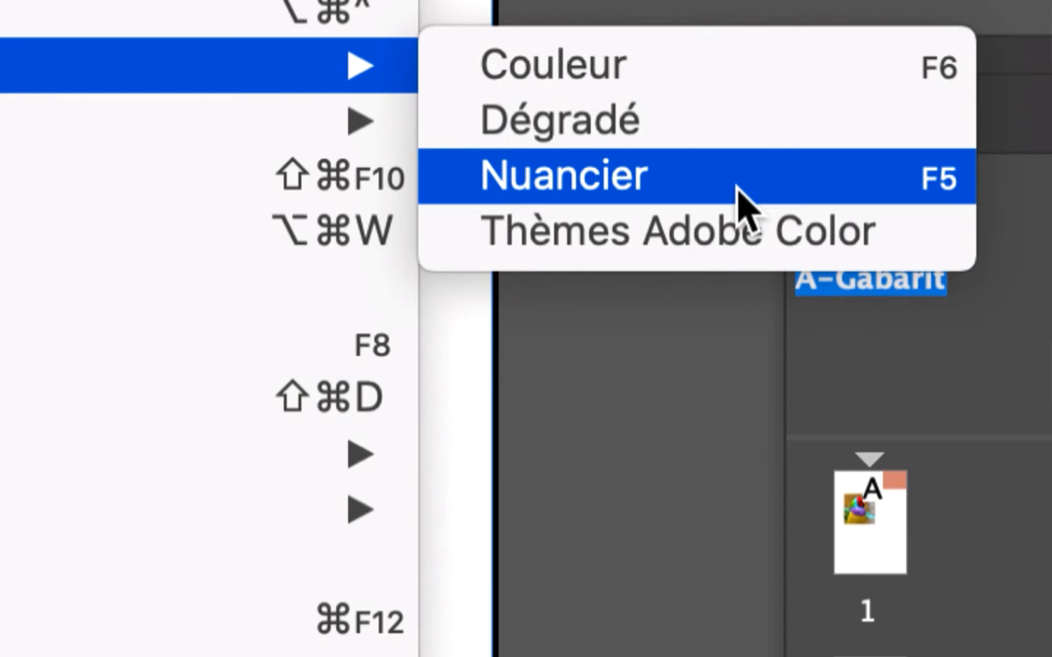
pyautogui.click(737, 196)
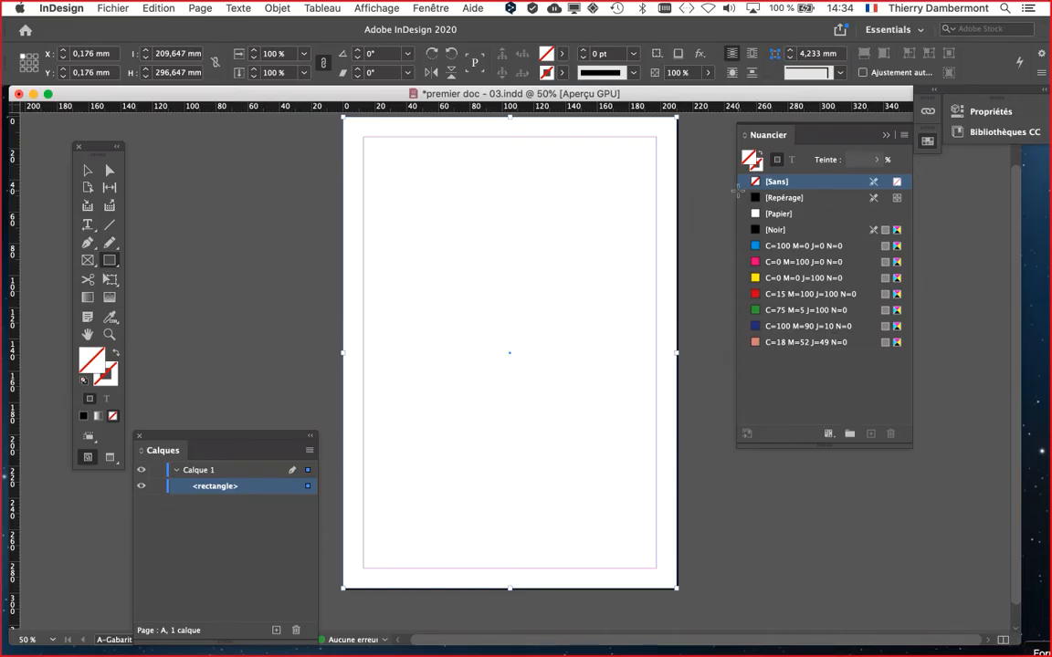
# Undock the Nuancier panel to float beside the page's right edge and place the Pages panel lower, clear of it
pyautogui.moveTo(742, 136); pyautogui.dragTo(185, 140)
pyautogui.moveTo(782, 155); pyautogui.dragTo(959, 342)
pyautogui.moveTo(301, 126); pyautogui.dragTo(826, 144)
# Hide and redisplay the Nuancier panel several times, leaving it visible beside the page
pyautogui.press('F5')
pyautogui.press('F5')
pyautogui.press('F5')
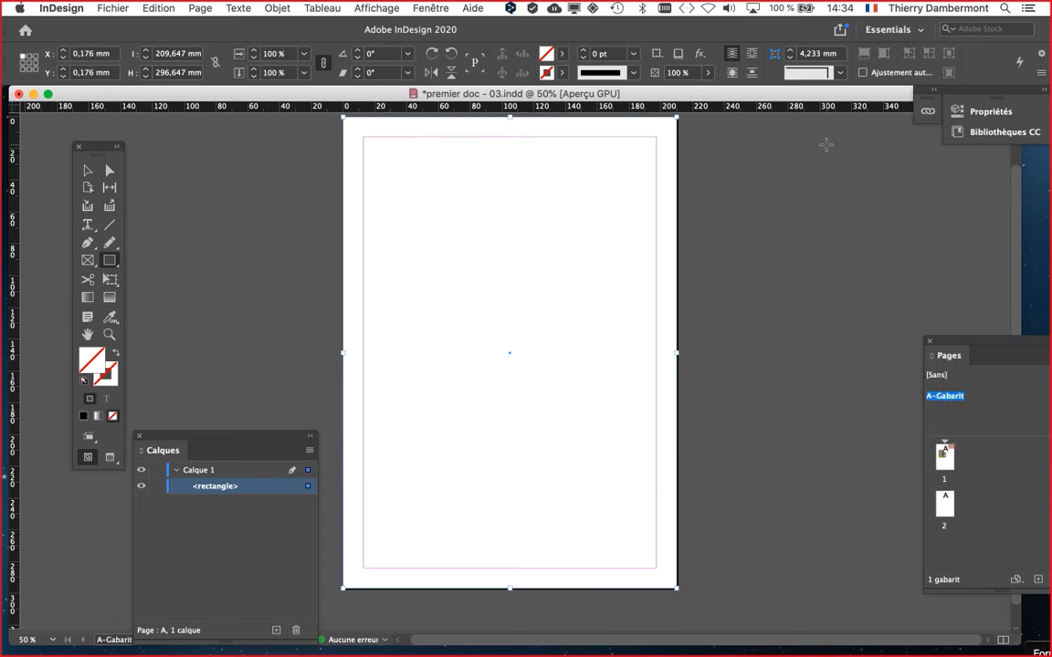
pyautogui.press('F5')
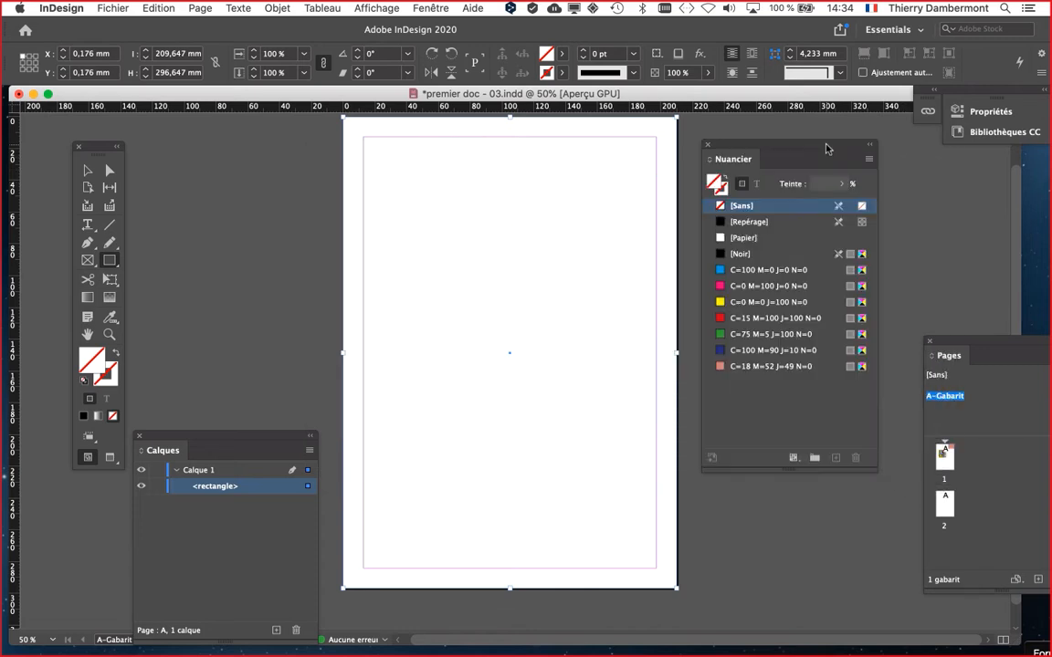
pyautogui.press('F5')
pyautogui.press('F5')
pyautogui.press('F5')
pyautogui.press('F5')
# Look up the Nuancier command and its assigned shortcut among the Couleur panels
pyautogui.click(430, 7)
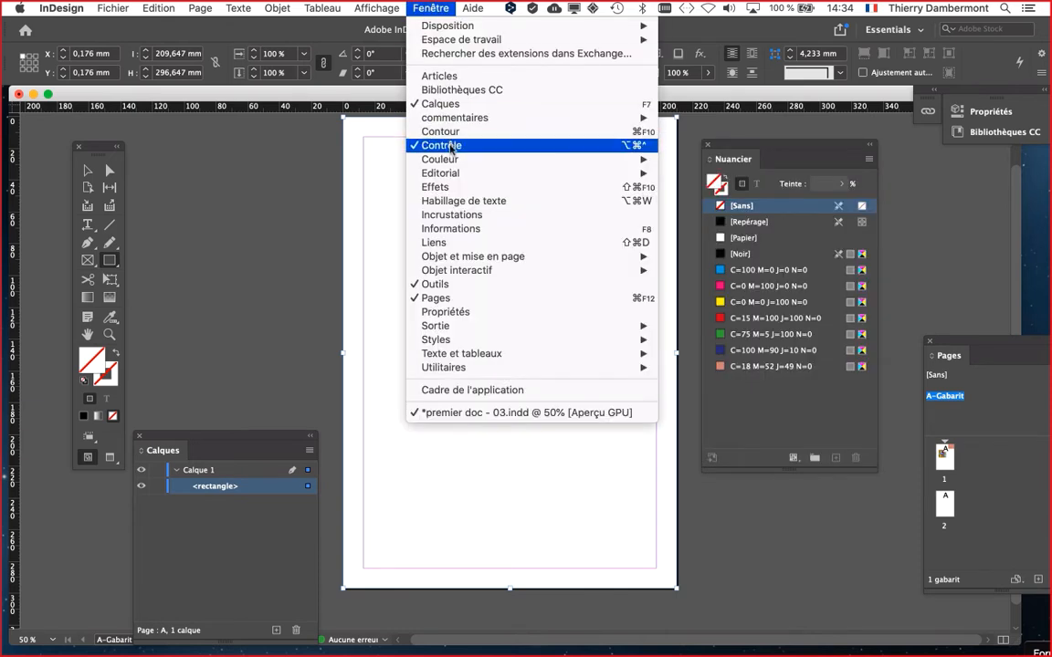
pyautogui.moveTo(487, 159)
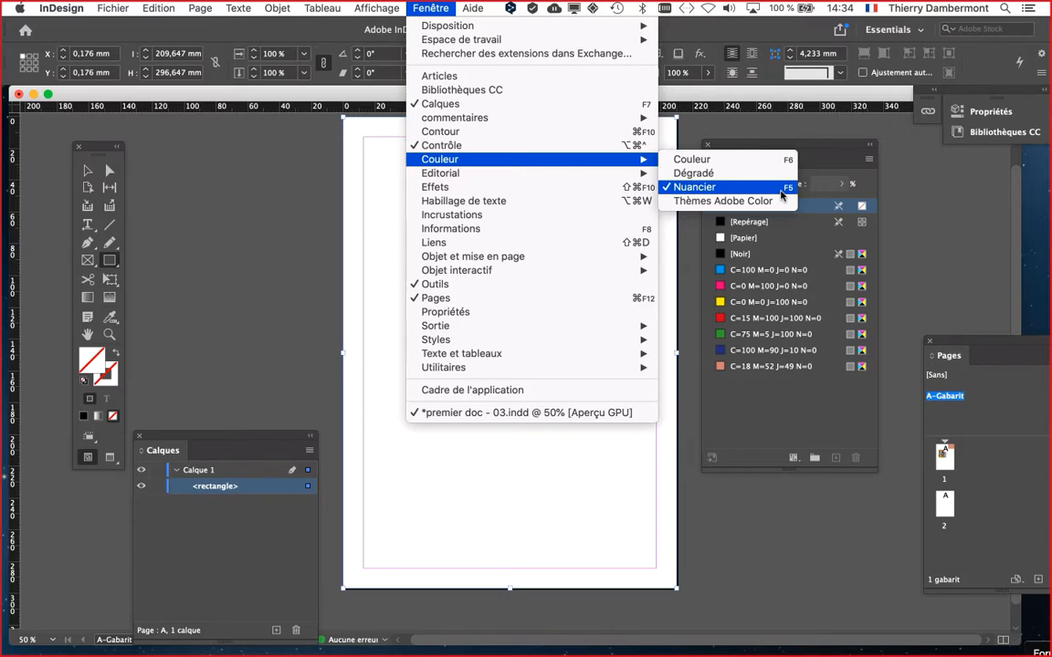
pyautogui.click(781, 196)
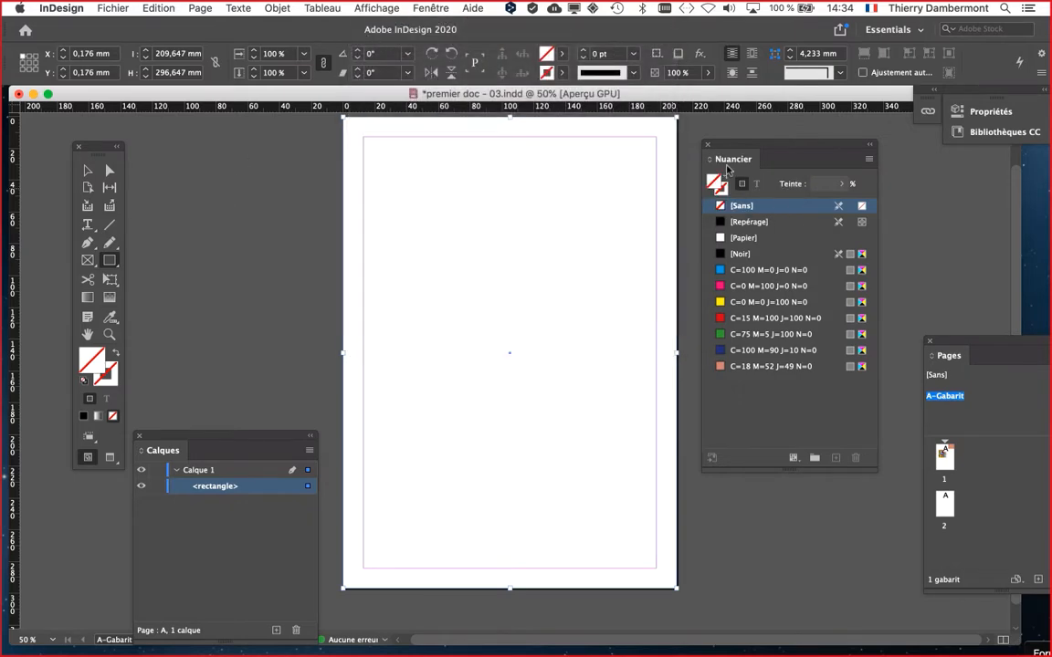
# Reposition the Nuancier panel between the page and the Pages panel, hiding and redisplaying it once in between
pyautogui.moveTo(727, 170); pyautogui.dragTo(792, 177)
pyautogui.scroll(1, 595, 196)
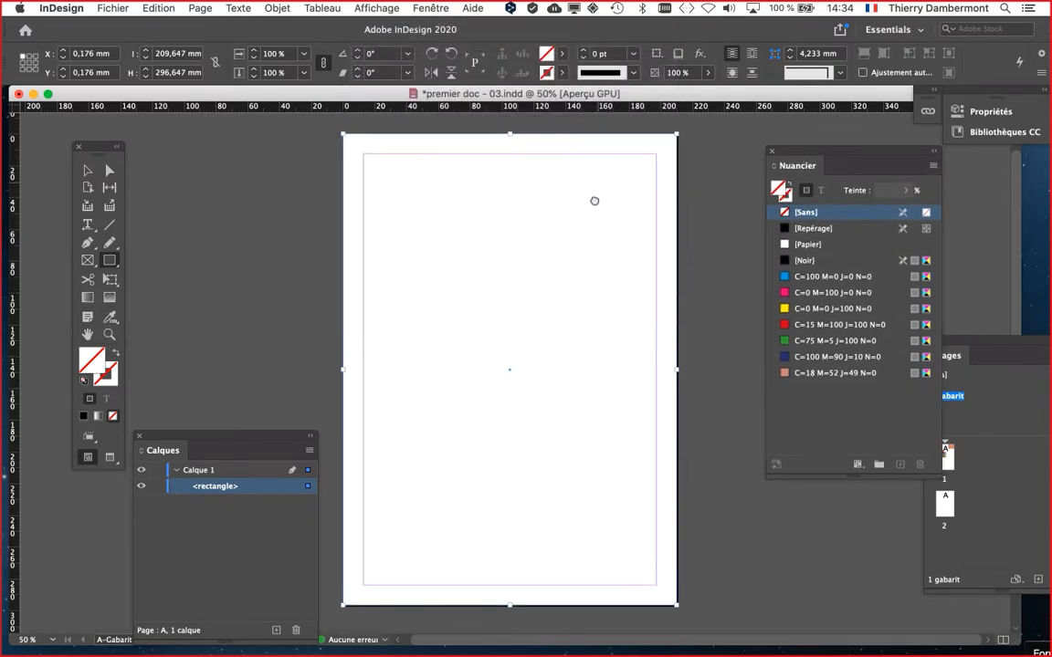
pyautogui.moveTo(594, 200); pyautogui.dragTo(594, 187)
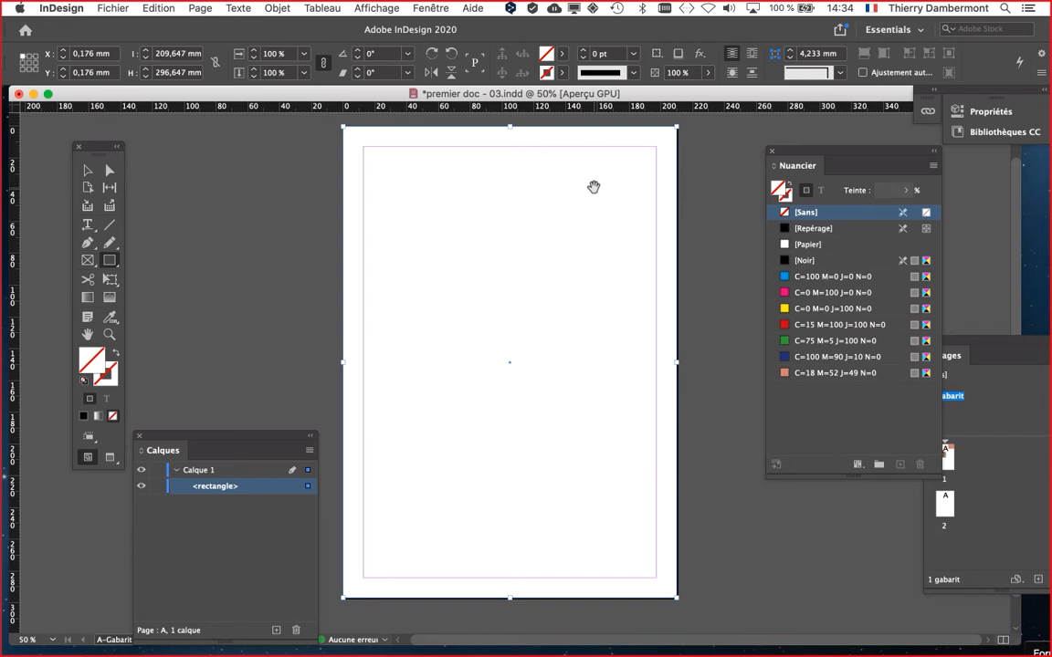
pyautogui.press('F5')
pyautogui.press('F5')
pyautogui.moveTo(842, 154); pyautogui.dragTo(789, 151)
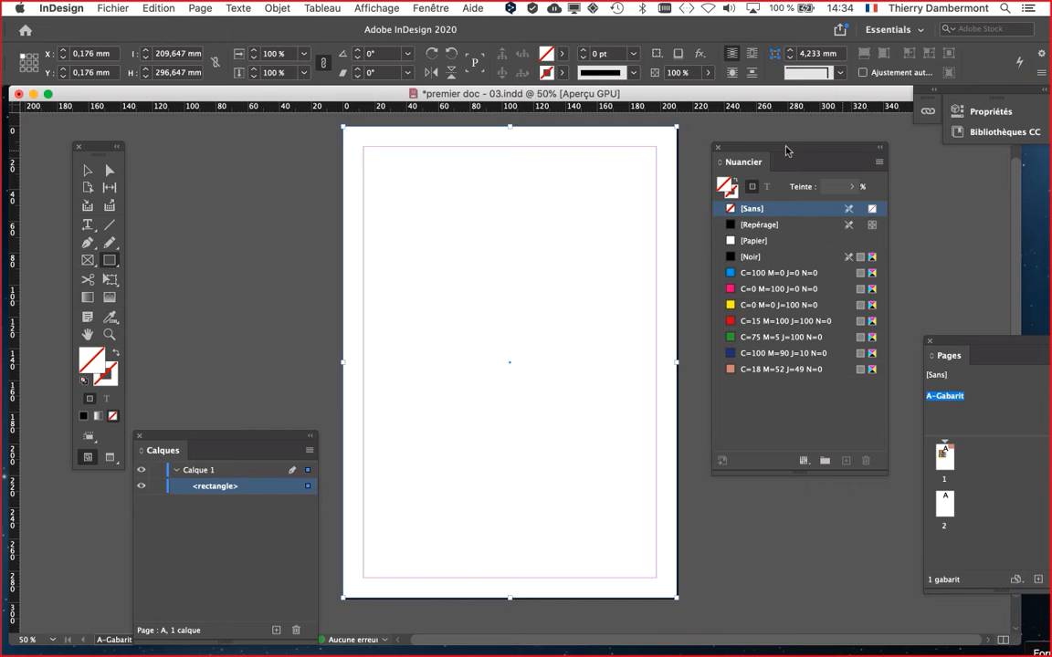
pyautogui.moveTo(786, 151); pyautogui.dragTo(771, 149)
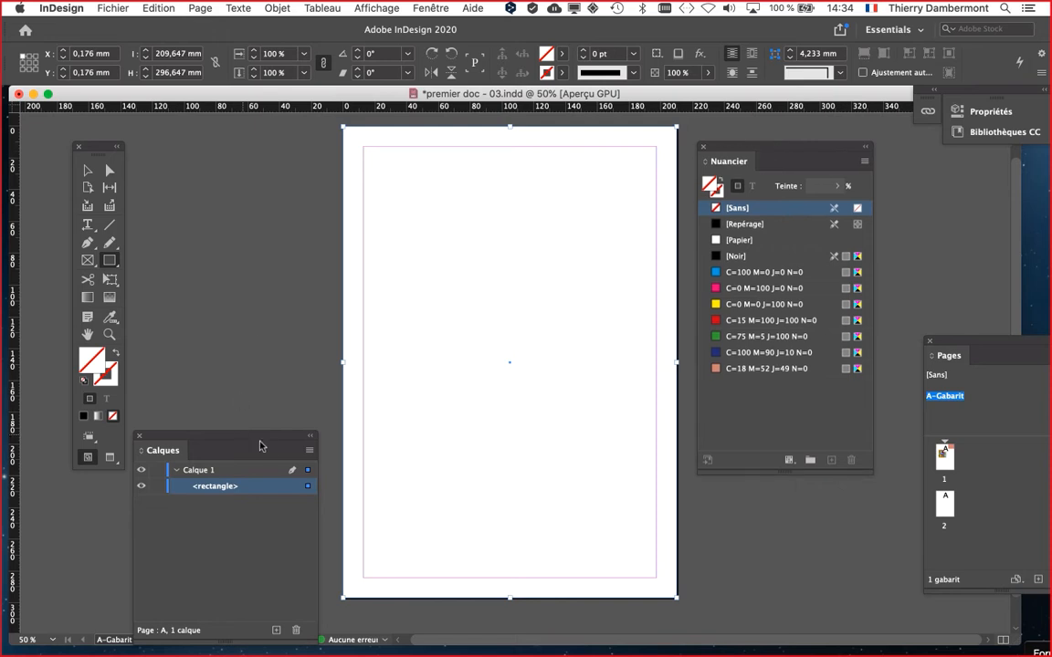
# Move the Calques panel lower, away from the page, and try the Nuancier panel on both sides of the page, leaving it on the right
pyautogui.moveTo(272, 441); pyautogui.dragTo(200, 548)
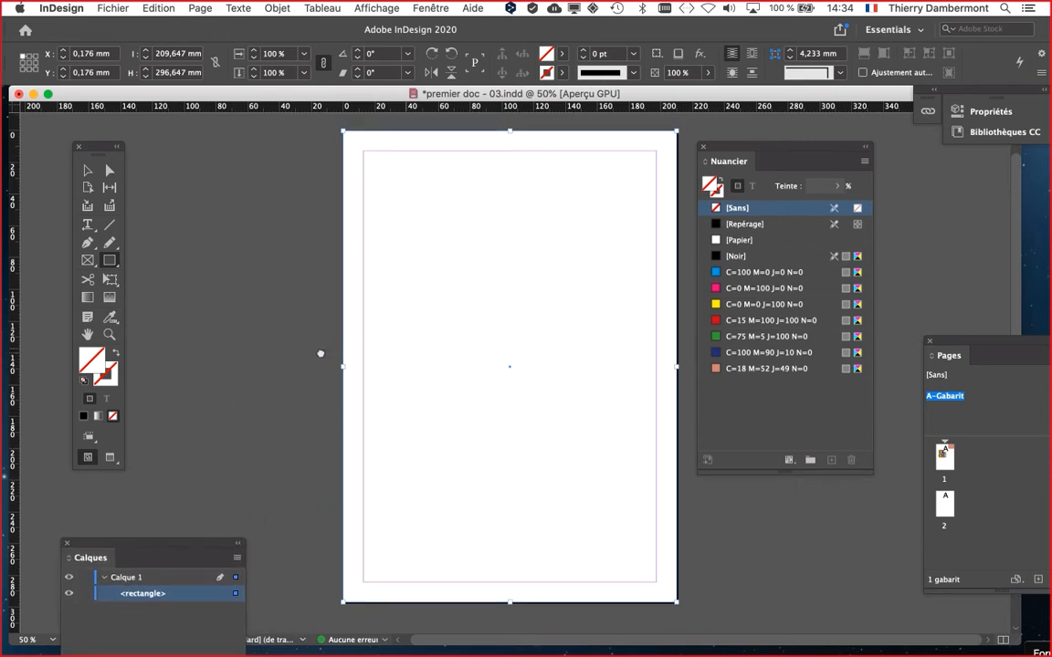
pyautogui.moveTo(704, 163); pyautogui.dragTo(709, 169)
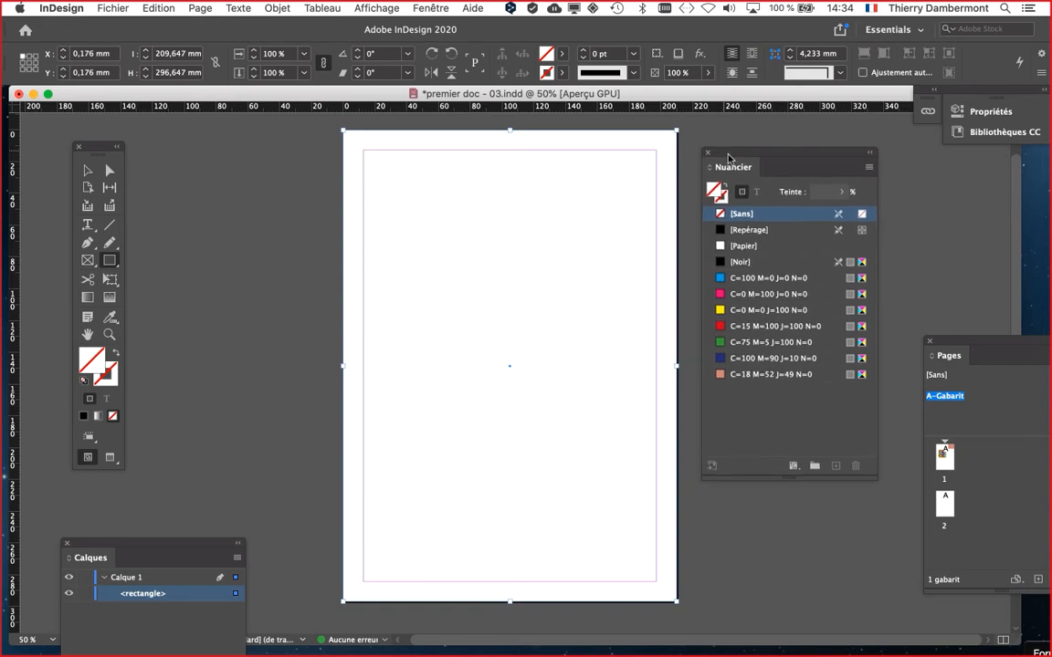
pyautogui.moveTo(728, 157); pyautogui.dragTo(728, 130)
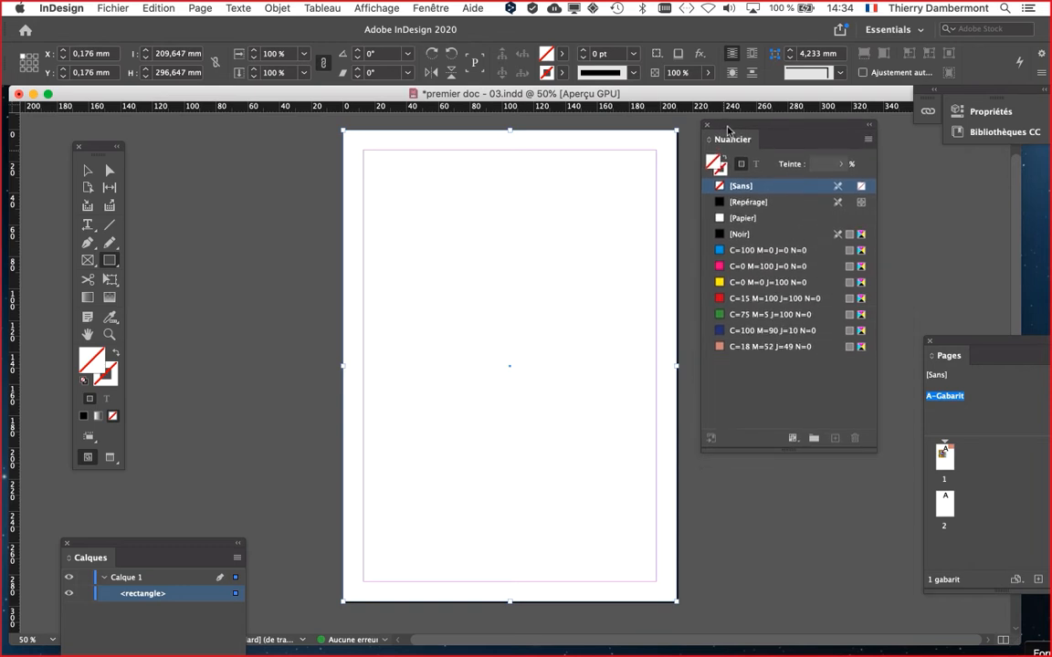
pyautogui.moveTo(819, 125); pyautogui.dragTo(238, 138)
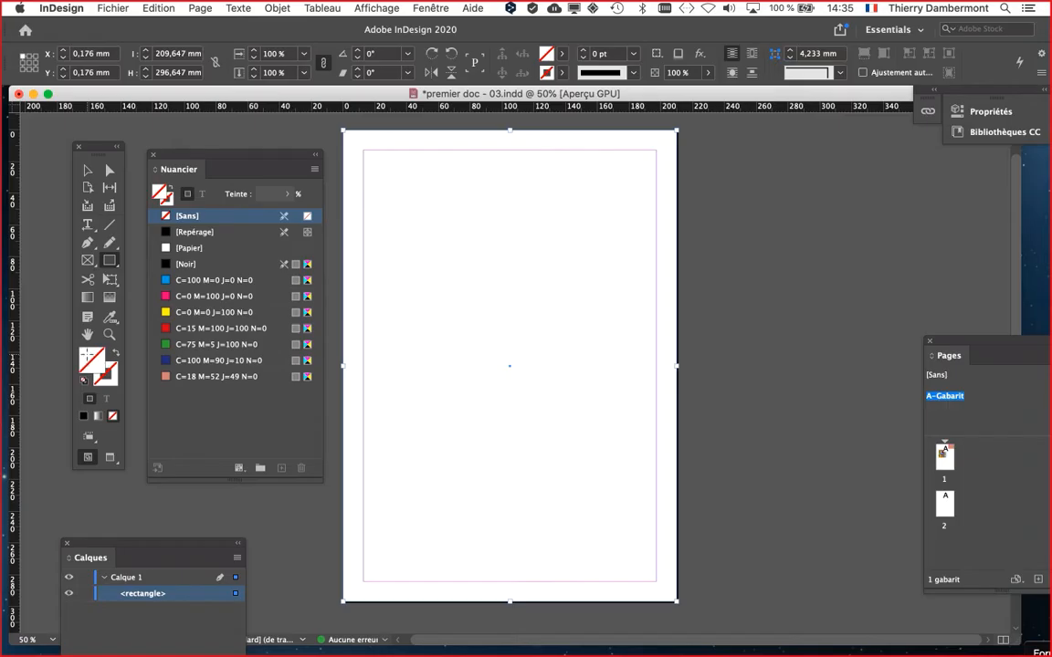
pyautogui.moveTo(288, 161); pyautogui.dragTo(832, 154)
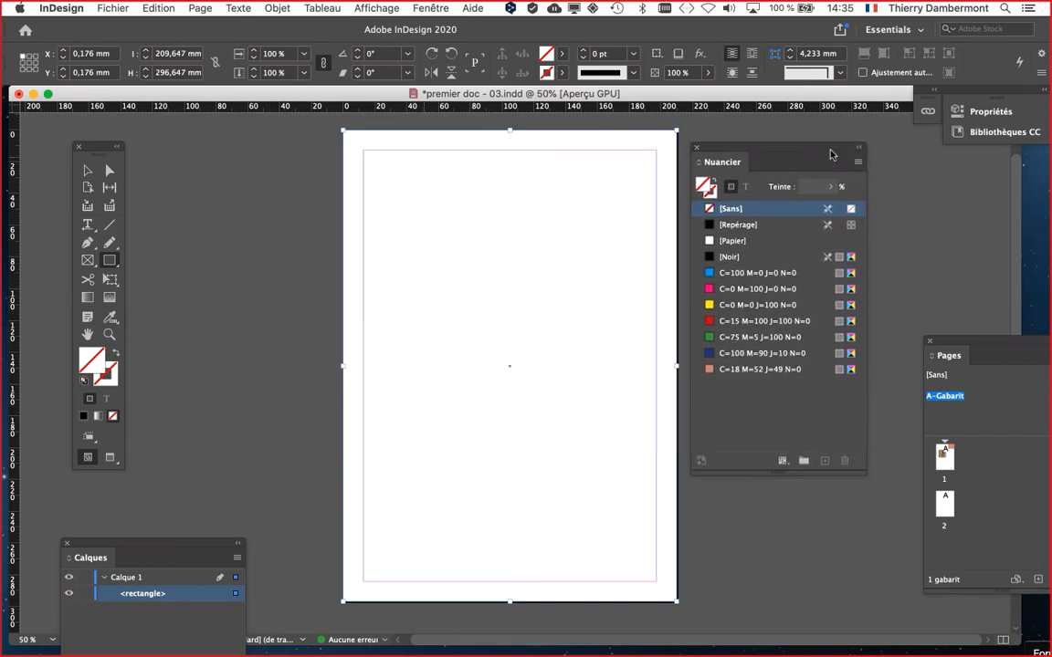
# Start a new colour from the Nuancier panel, move its dialog aside and set the colour mode to RVB
pyautogui.click(857, 163)
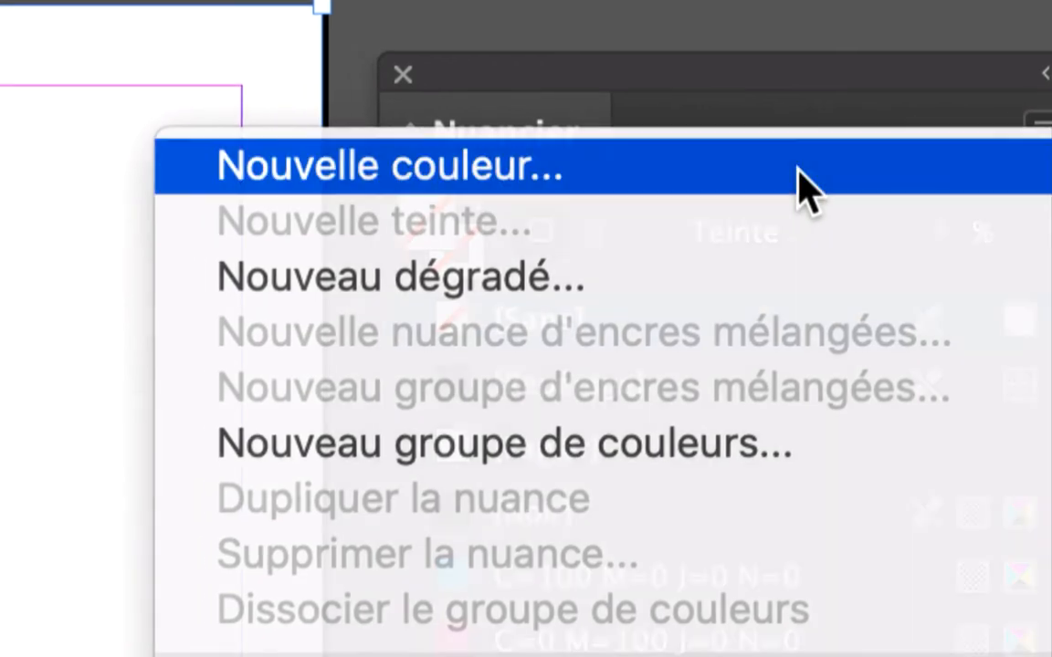
pyautogui.click(798, 169)
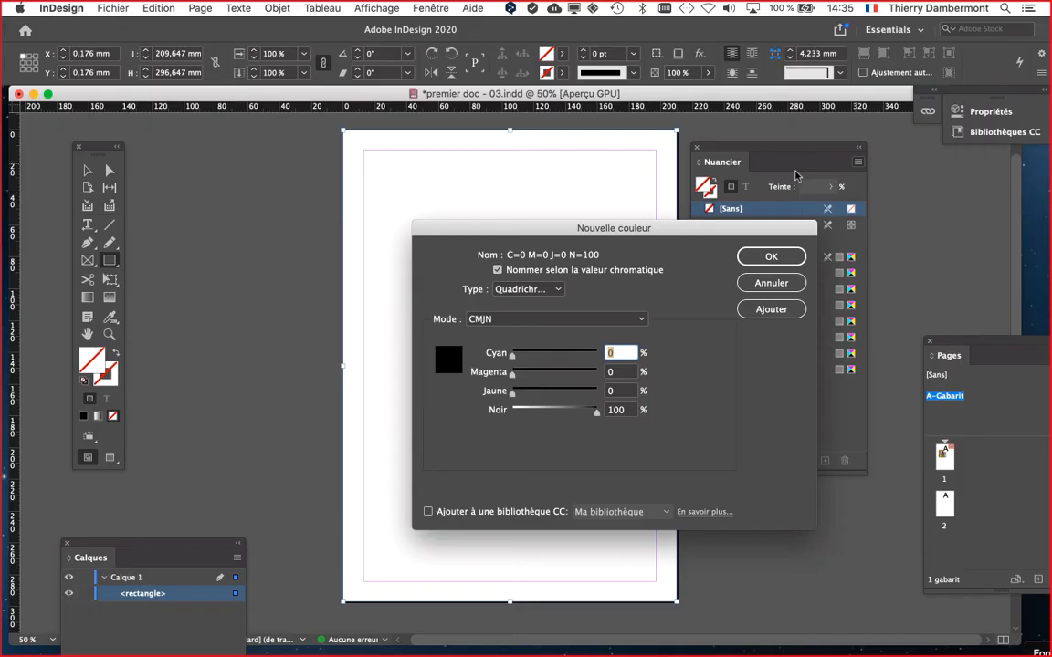
pyautogui.moveTo(542, 223); pyautogui.dragTo(766, 176)
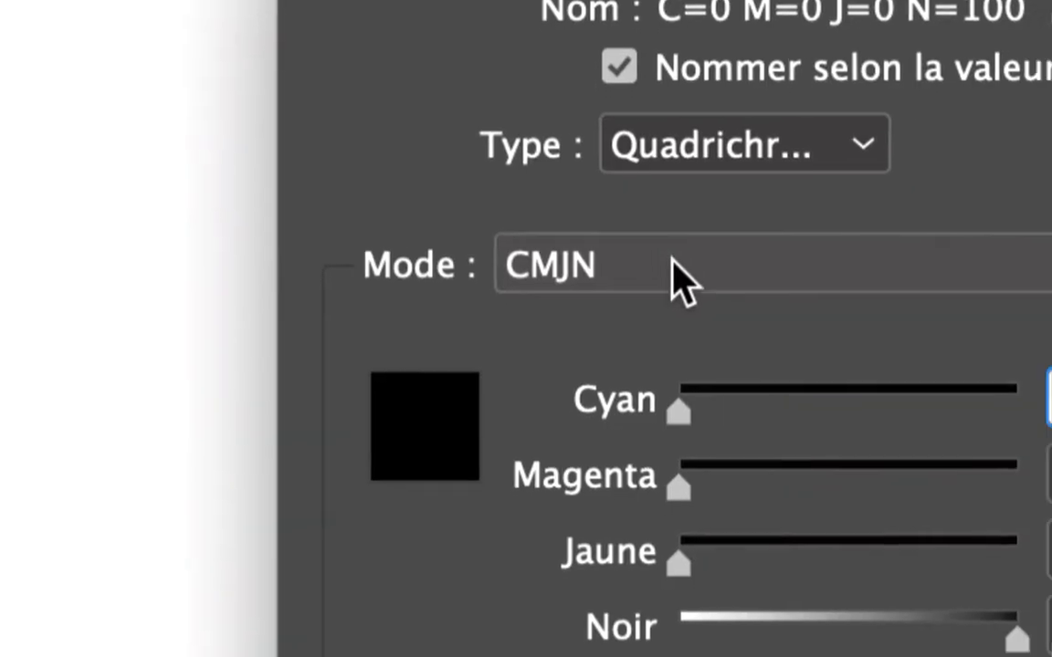
pyautogui.click(676, 263)
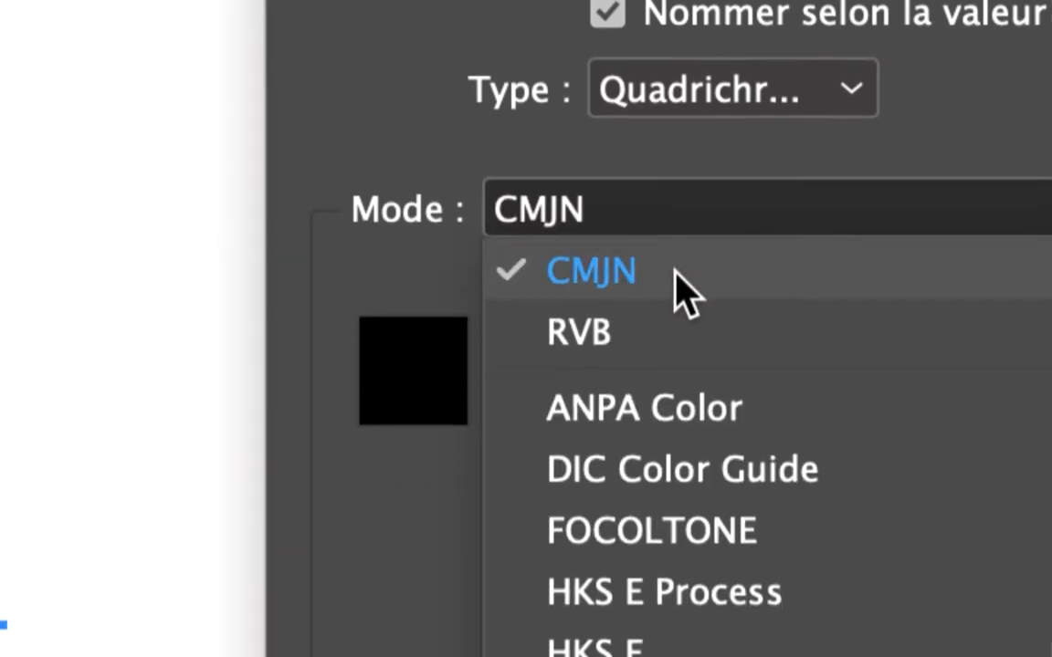
pyautogui.click(682, 300)
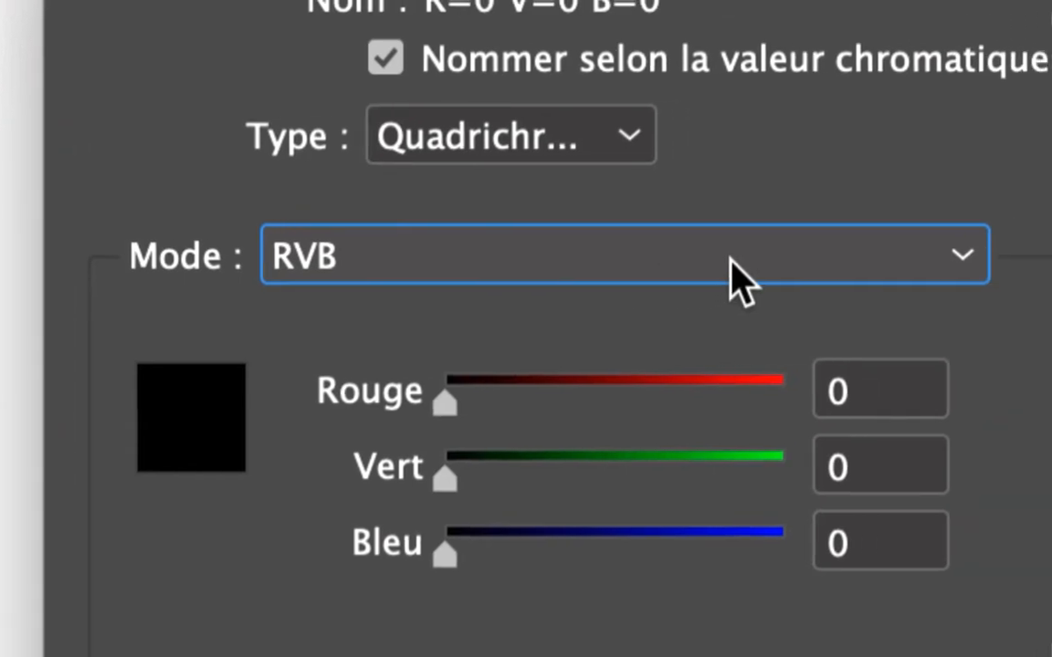
# Browse the available colour modes, switch the new colour to CMJN and return it to RVB
pyautogui.click(685, 256)
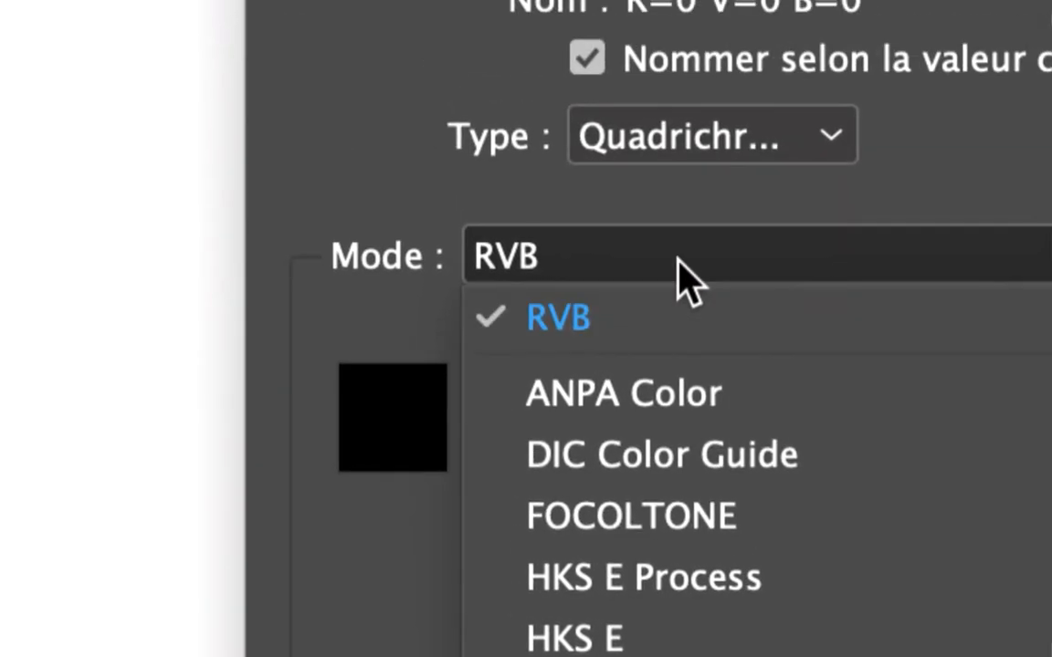
pyautogui.click(680, 258)
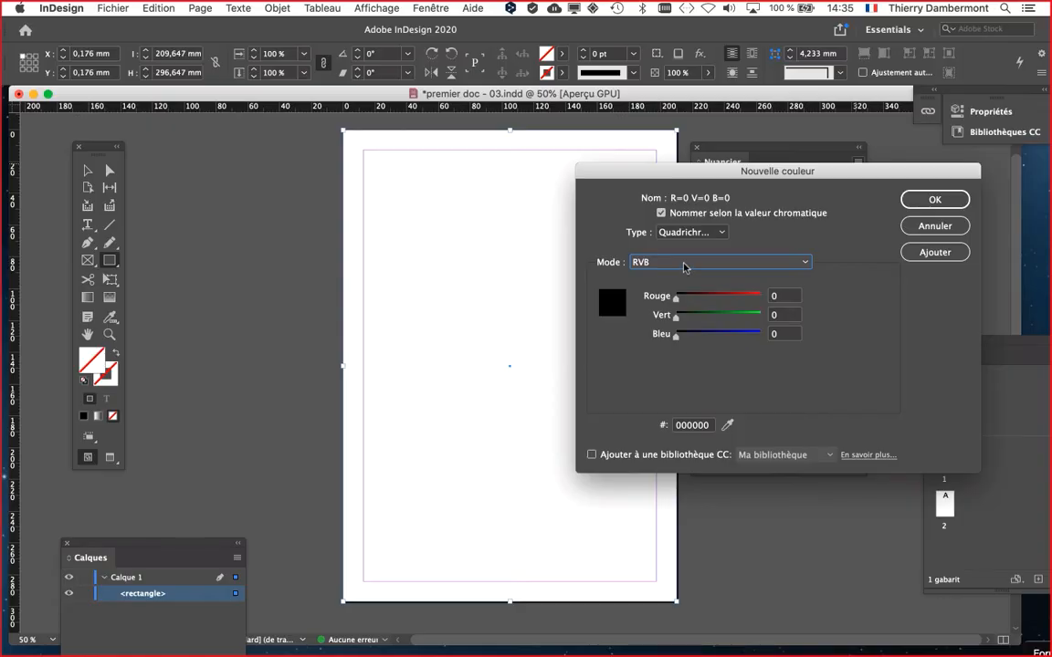
pyautogui.click(685, 263)
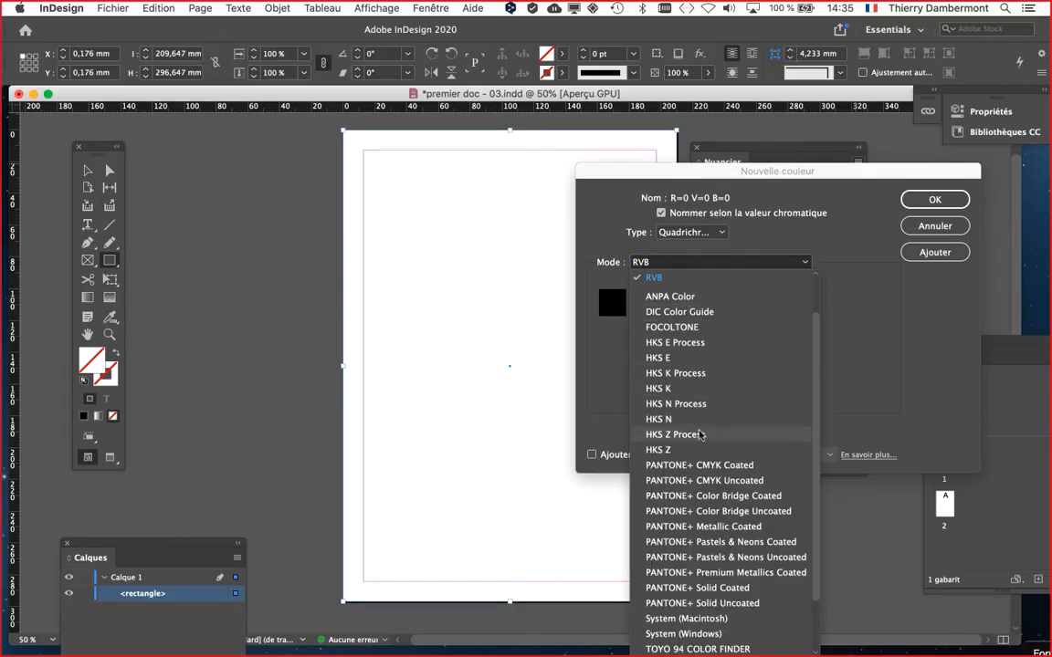
pyautogui.scroll(2, 679, 321)
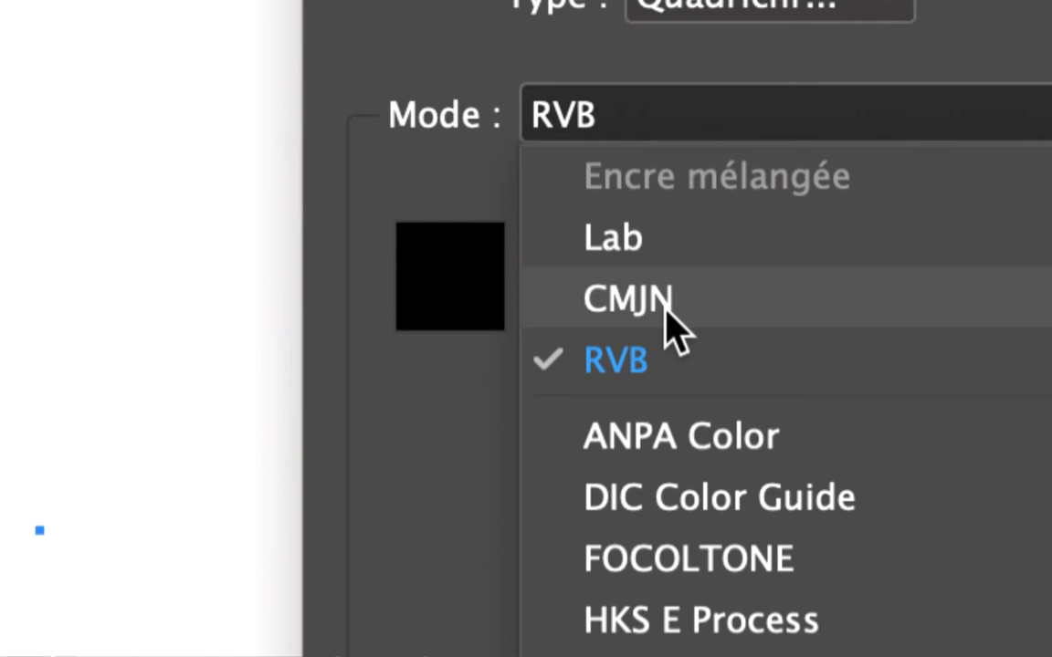
pyautogui.click(676, 324)
pyautogui.click(606, 123)
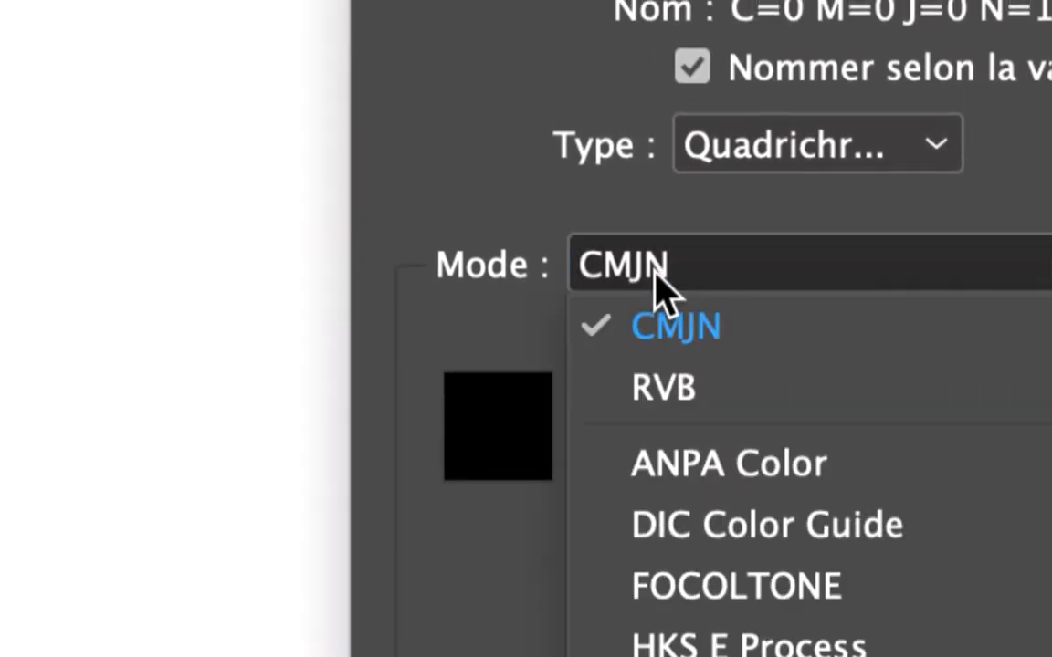
pyautogui.click(661, 300)
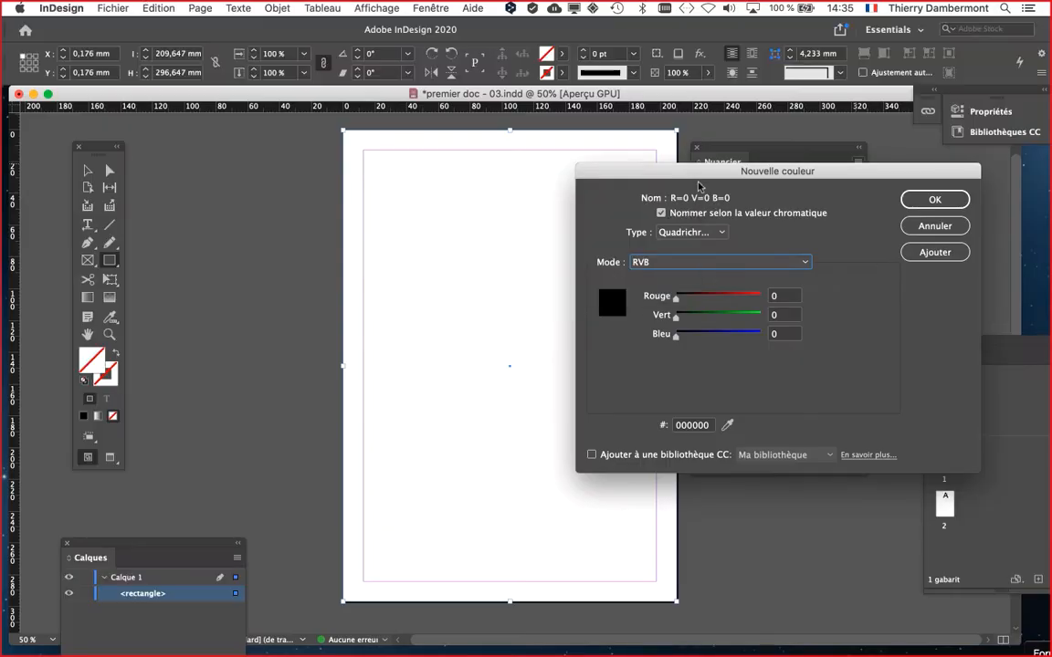
# Mix a bright green from the Rouge and Vert values and replace it with its suggested in-gamut equivalent, R=168 V=200 B=18
pyautogui.moveTo(685, 185); pyautogui.dragTo(658, 205)
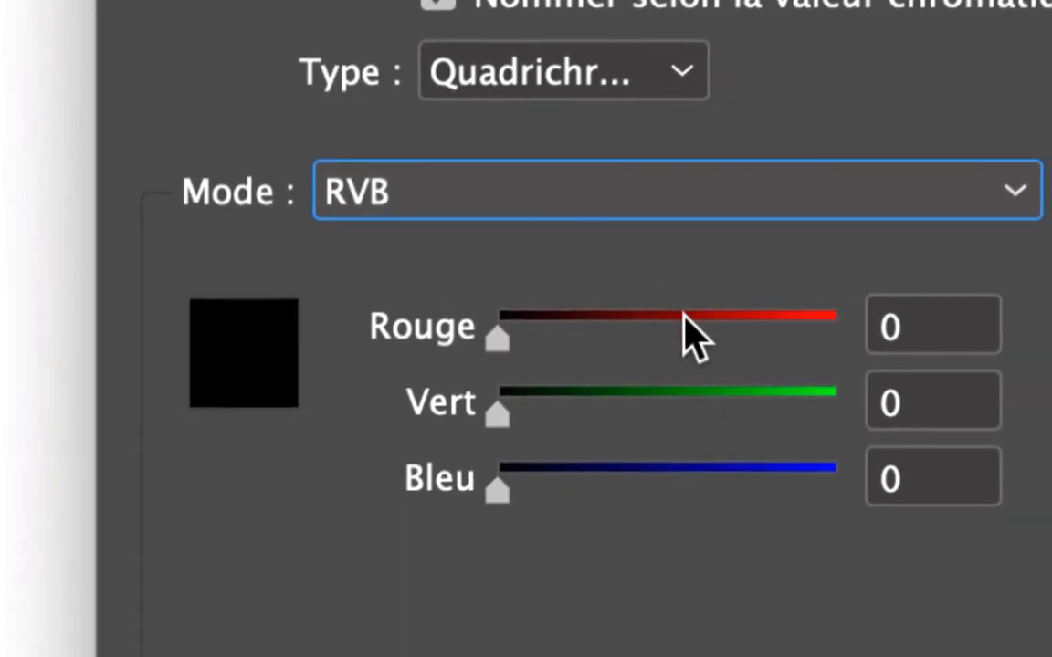
pyautogui.moveTo(687, 317); pyautogui.dragTo(695, 317)
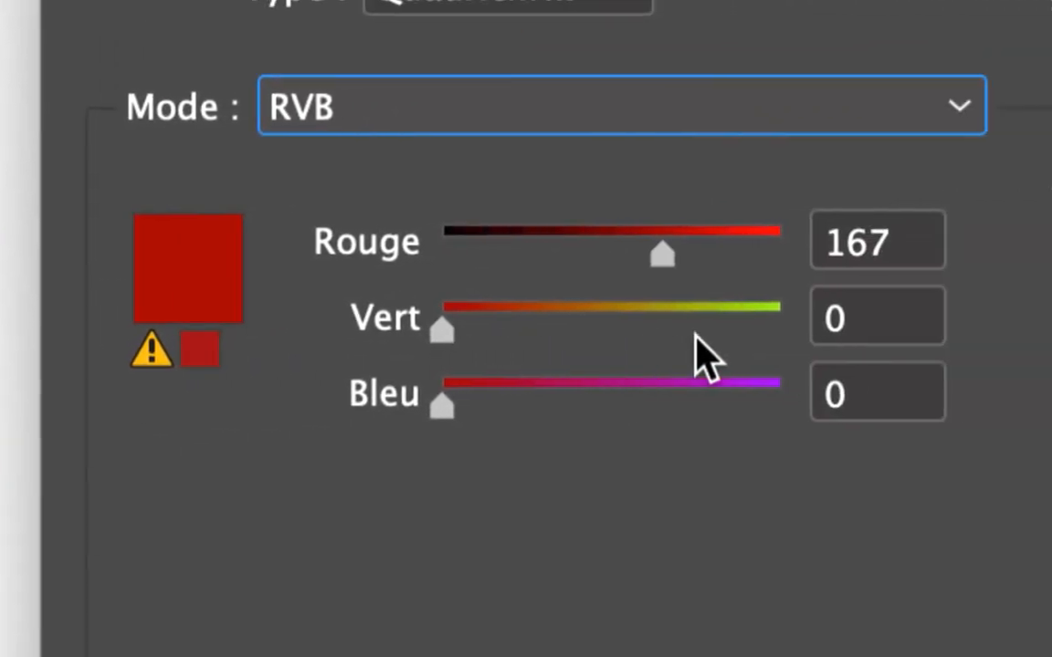
pyautogui.moveTo(697, 336); pyautogui.dragTo(712, 330)
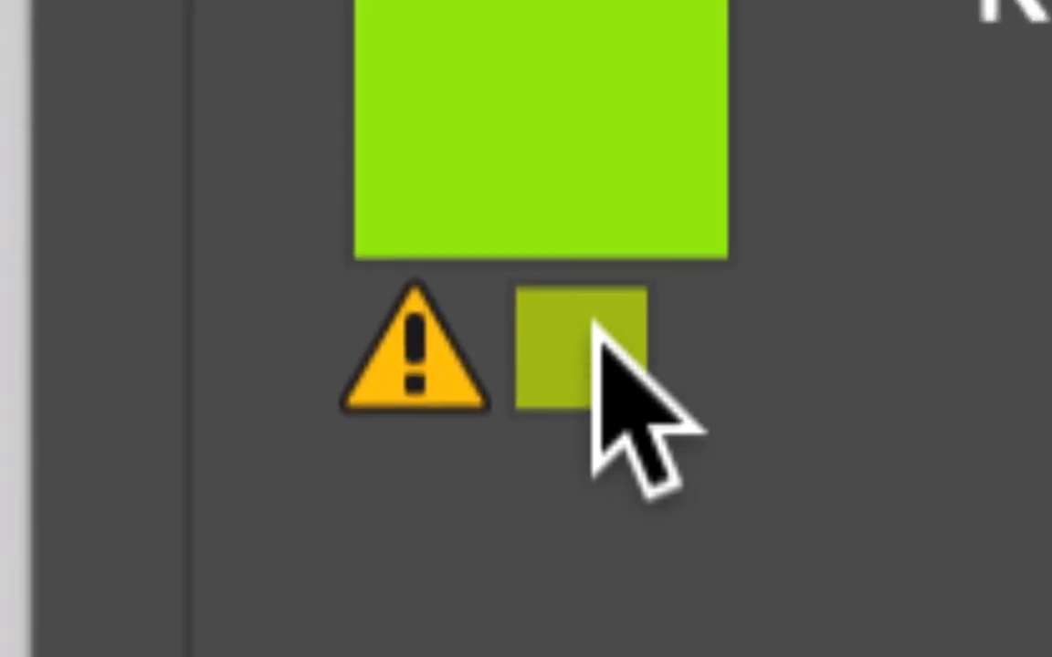
pyautogui.click(589, 314)
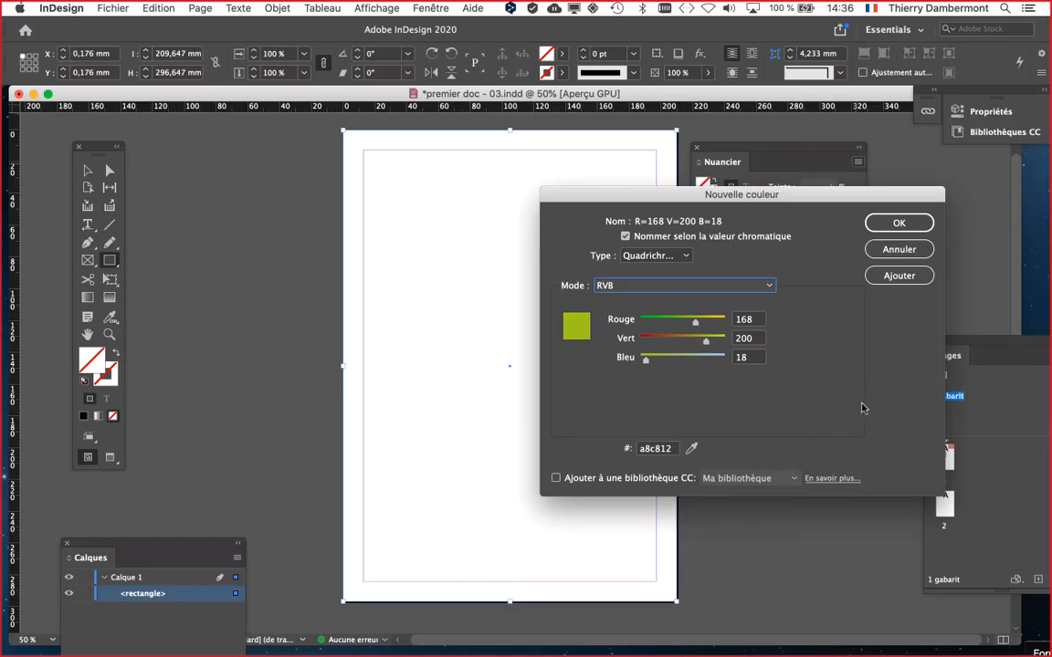
# Adjust the new colour to an orange with Rouge 232, Vert 180 and Bleu 18, trying Vert 253 first
pyautogui.moveTo(705, 341); pyautogui.dragTo(725, 341)
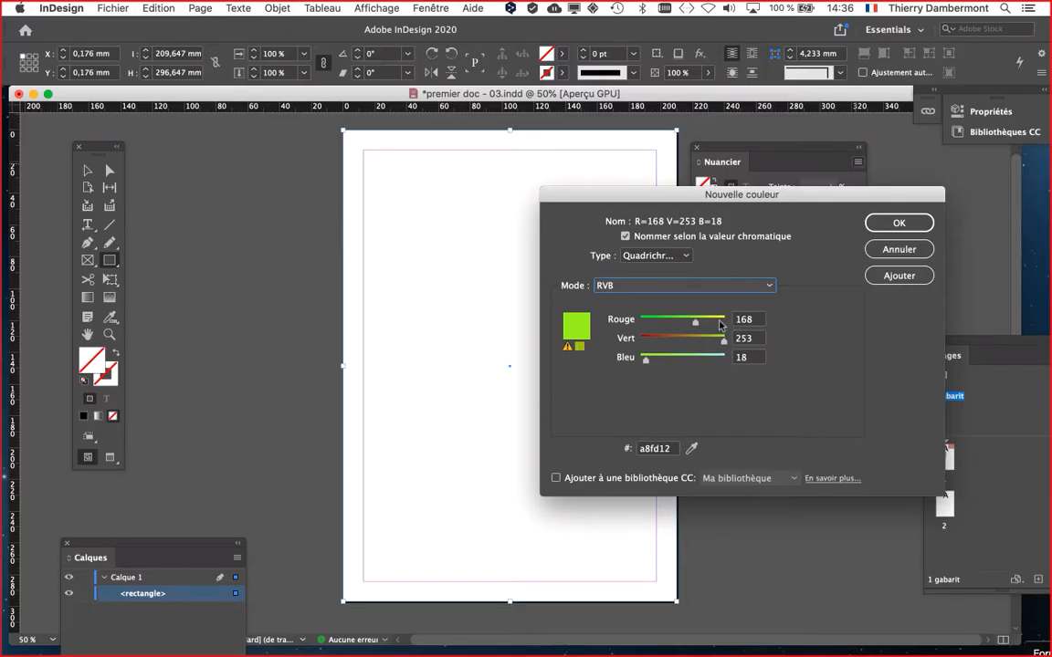
pyautogui.moveTo(723, 340)
pyautogui.mouseDown()
pyautogui.moveTo(697, 338)
pyautogui.moveTo(715, 340)
pyautogui.moveTo(699, 339)
pyautogui.moveTo(717, 321)
pyautogui.mouseUp()
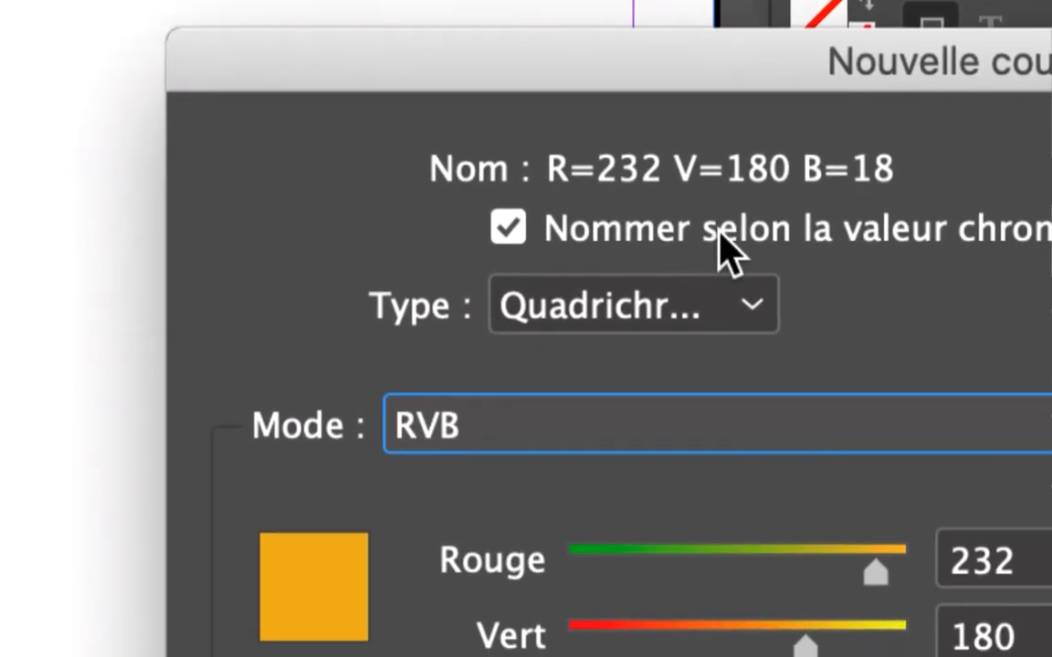
# Turn off naming by colour value and name the new colour "pour bandeau"
pyautogui.click(721, 233)
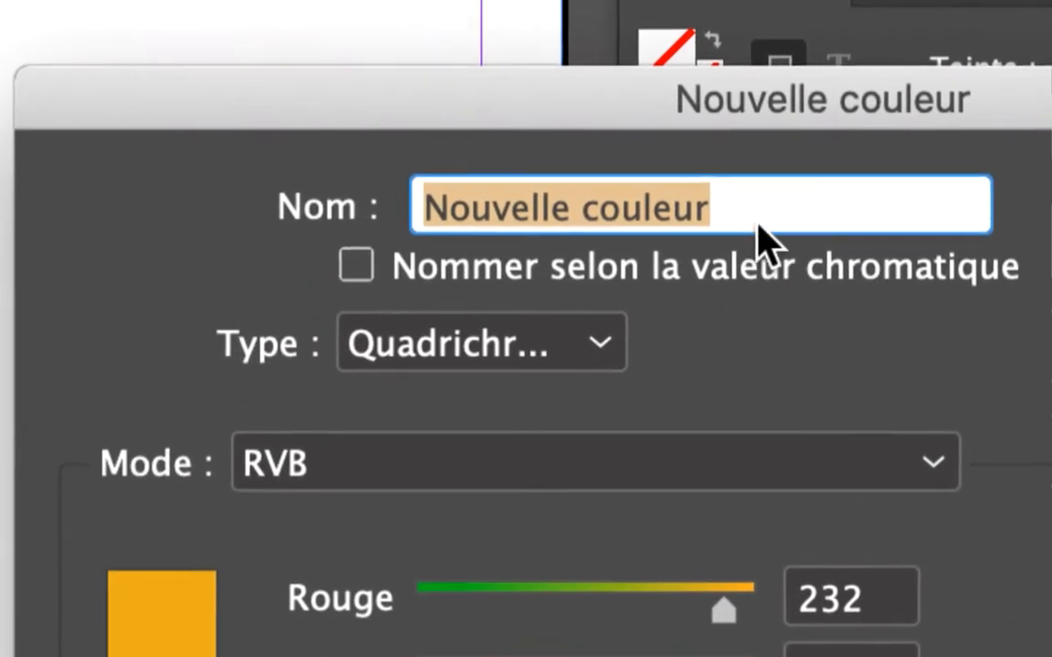
pyautogui.moveTo(735, 206); pyautogui.dragTo(435, 217)
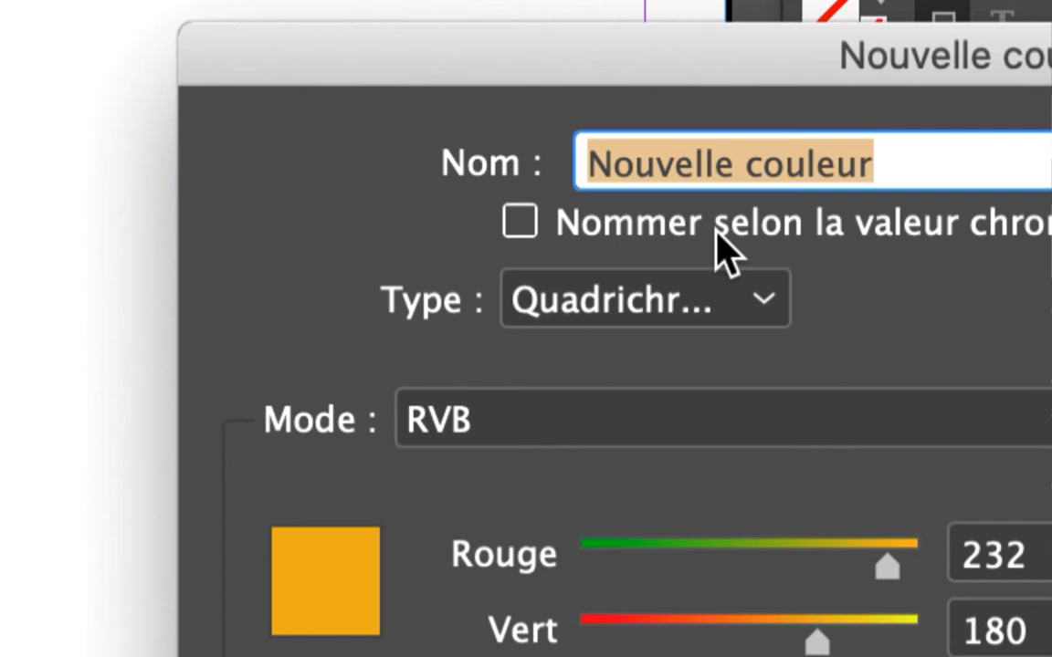
pyautogui.write('pour bande')
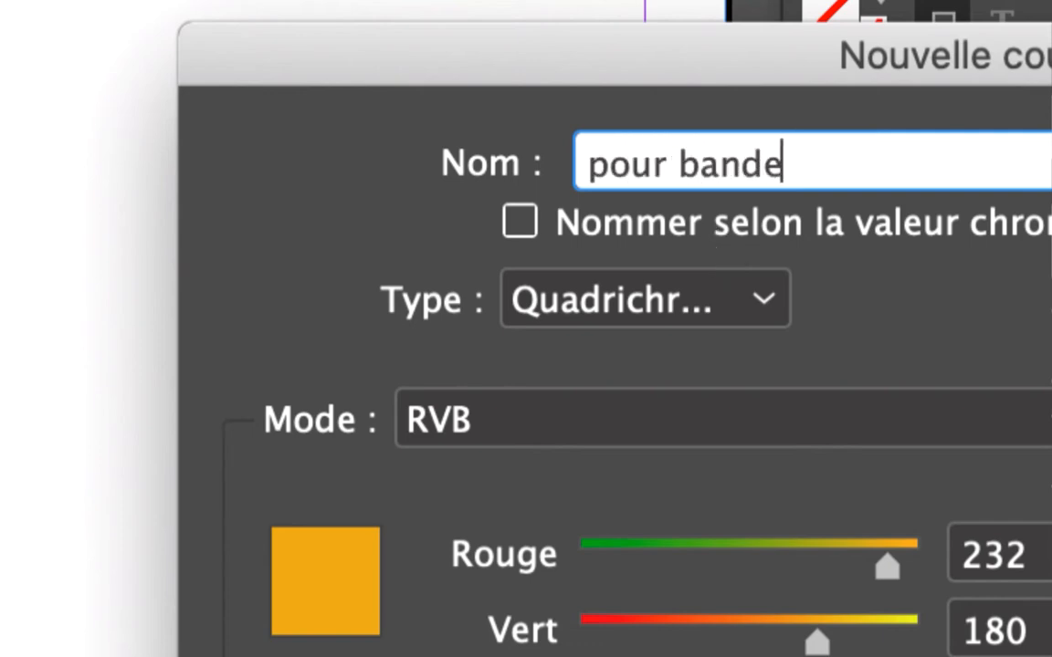
pyautogui.write('au')
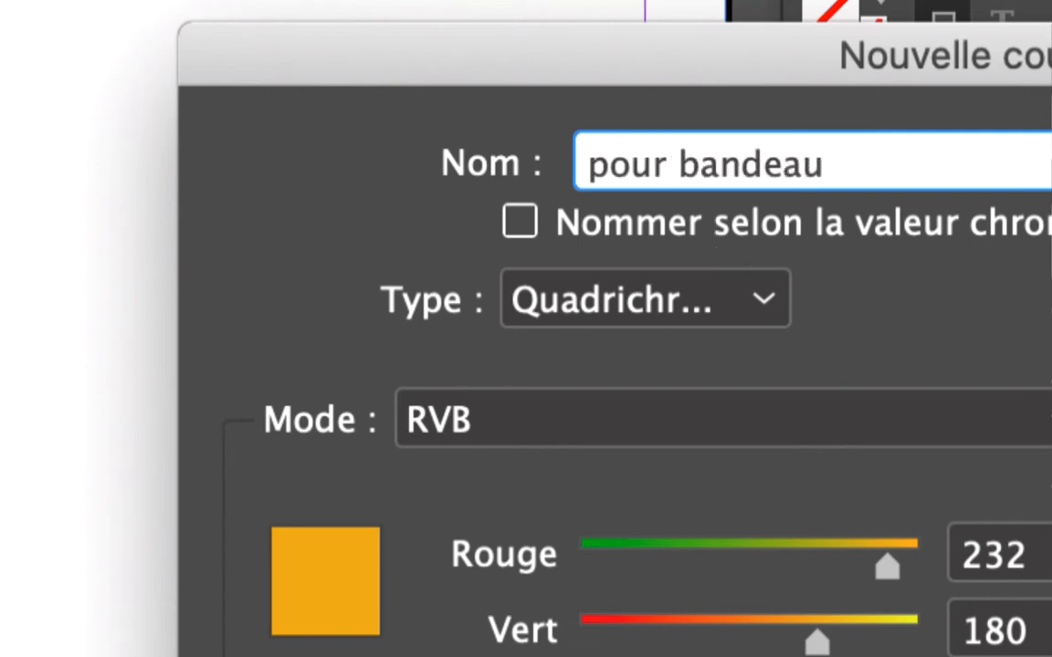
# Complete the swatch name as "pour bandeau du gabarit A" and create the orange colour for the rectangle's fill
pyautogui.write(' du gabar')
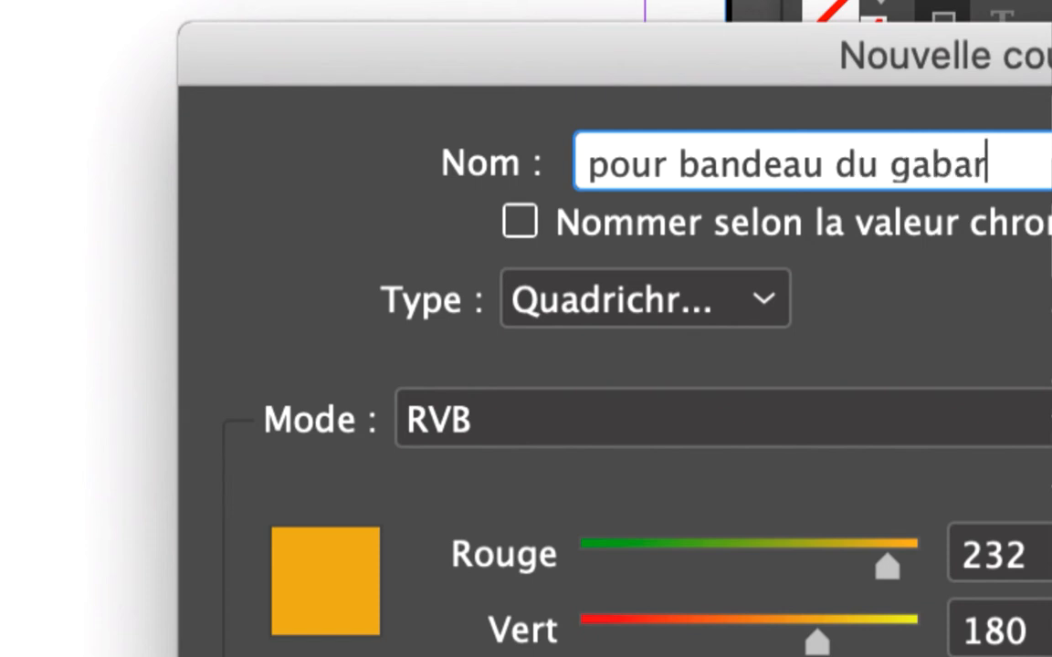
pyautogui.write('it A')
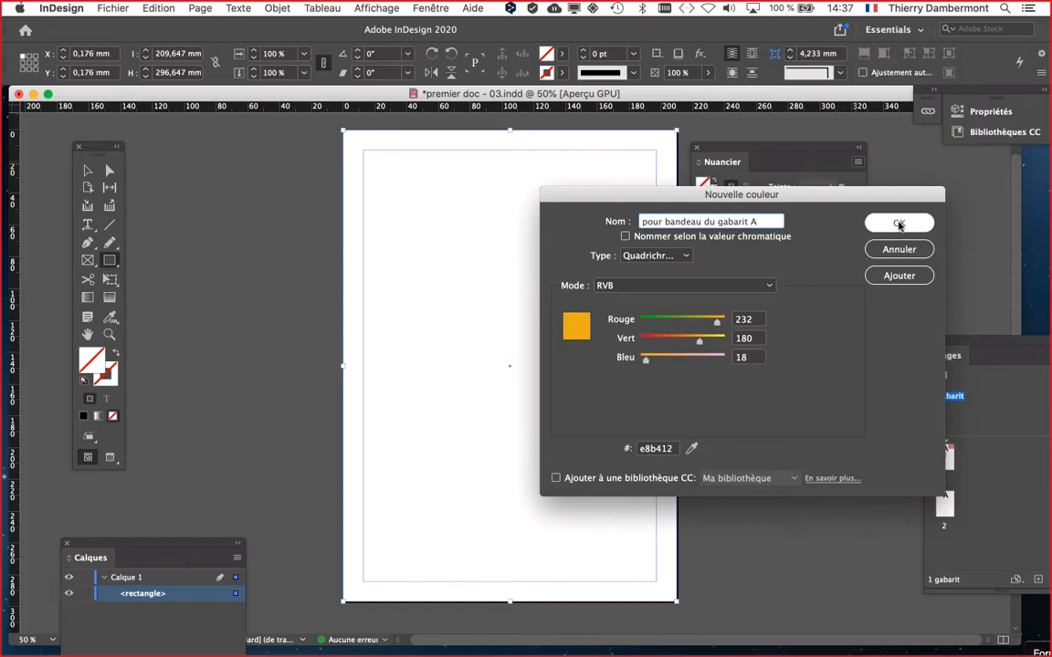
pyautogui.click(898, 224)
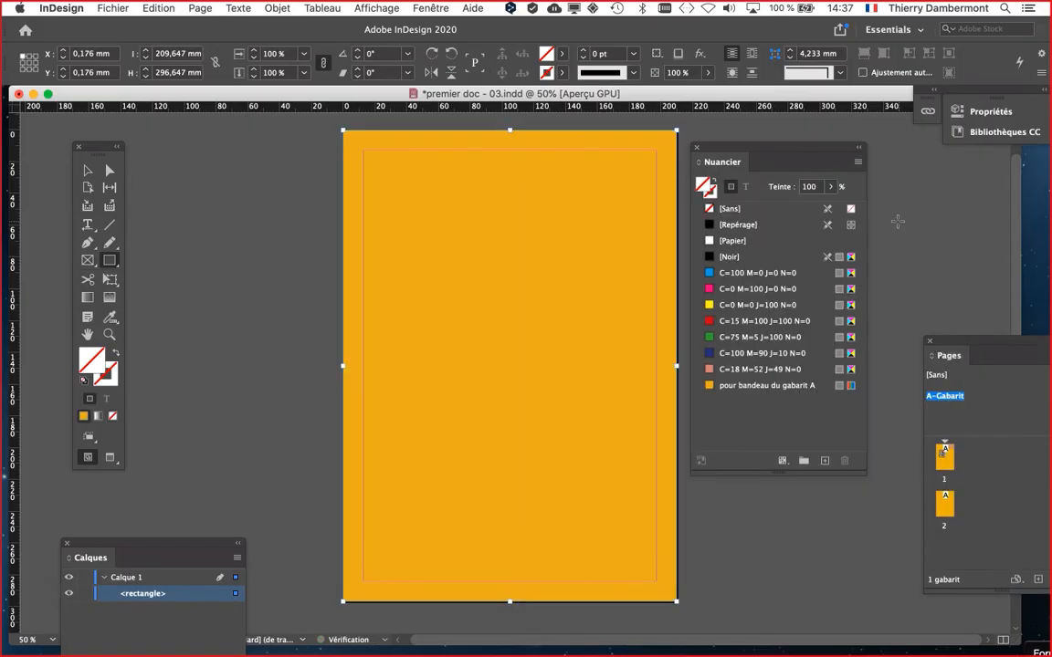
# Rearrange the workspace with Nuancier and Pages on either side of the page, Calques below Nuancier, and the document window shortened
pyautogui.moveTo(744, 149); pyautogui.dragTo(189, 155)
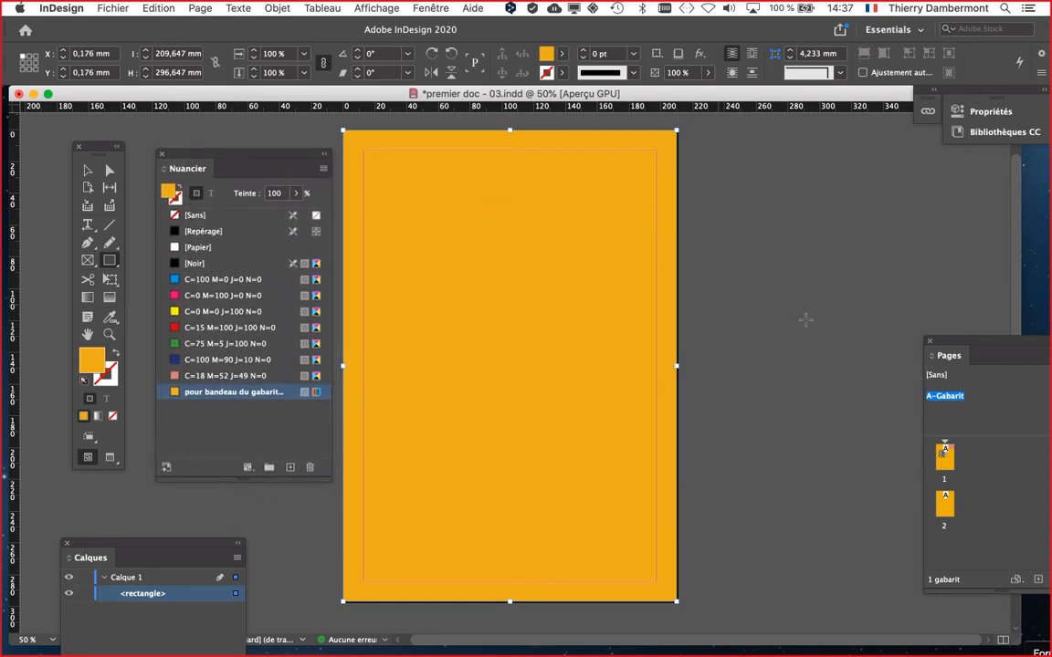
pyautogui.moveTo(947, 345); pyautogui.dragTo(734, 186)
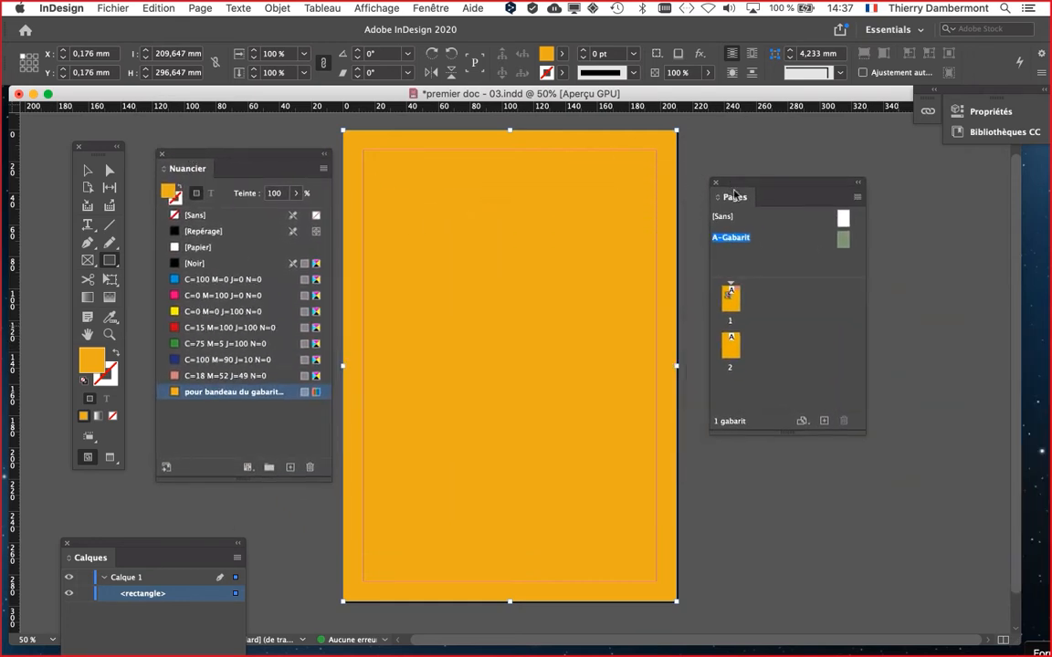
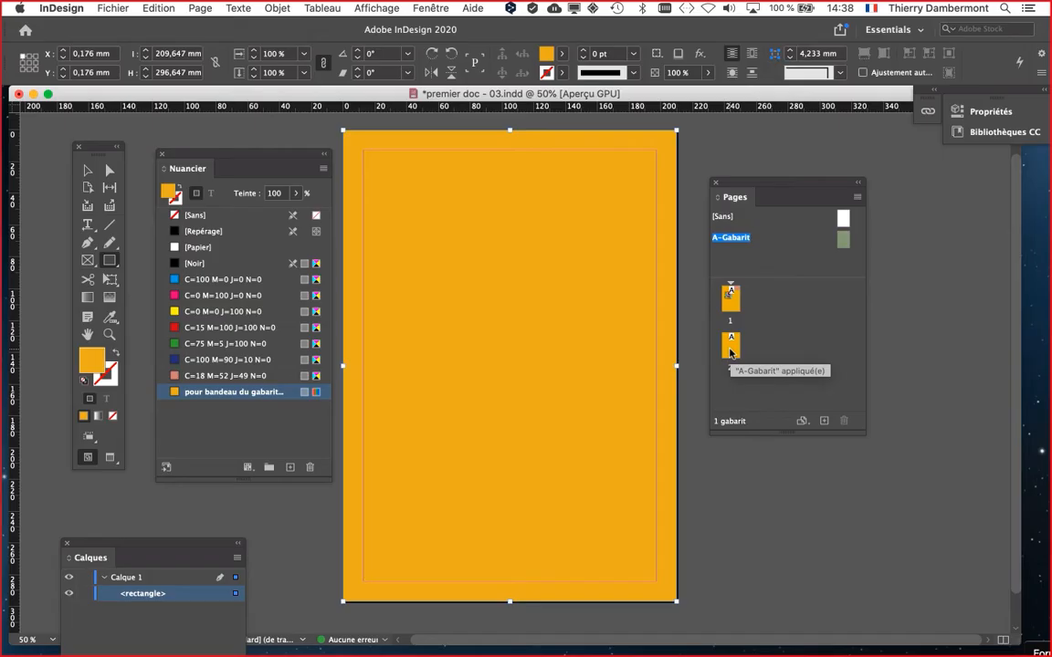
pyautogui.moveTo(1021, 647); pyautogui.dragTo(1037, 515)
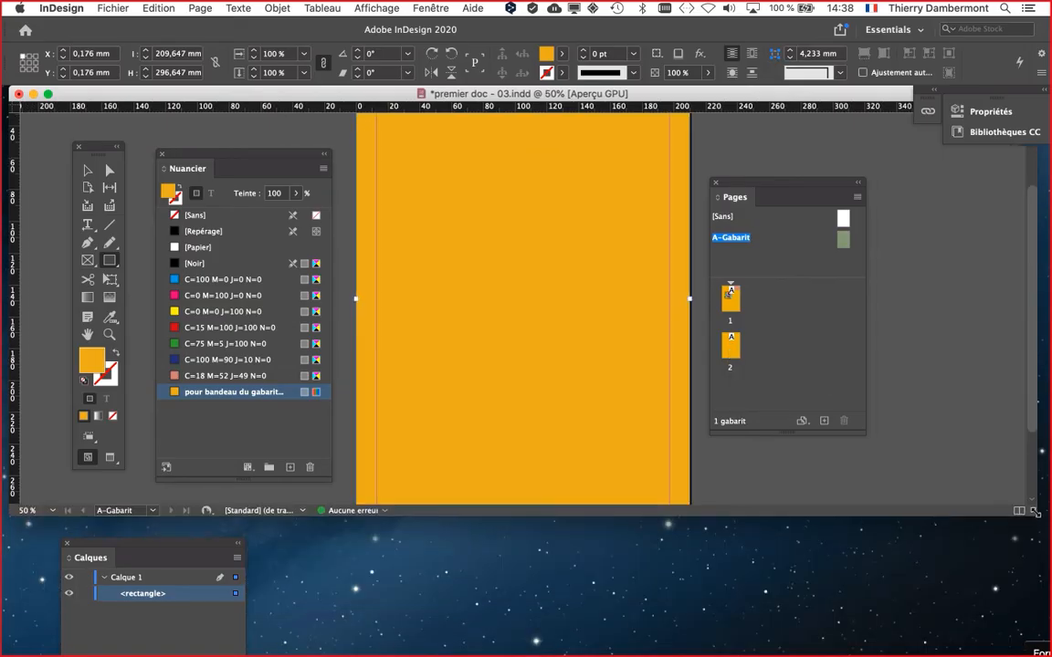
pyautogui.moveTo(140, 538); pyautogui.dragTo(316, 551)
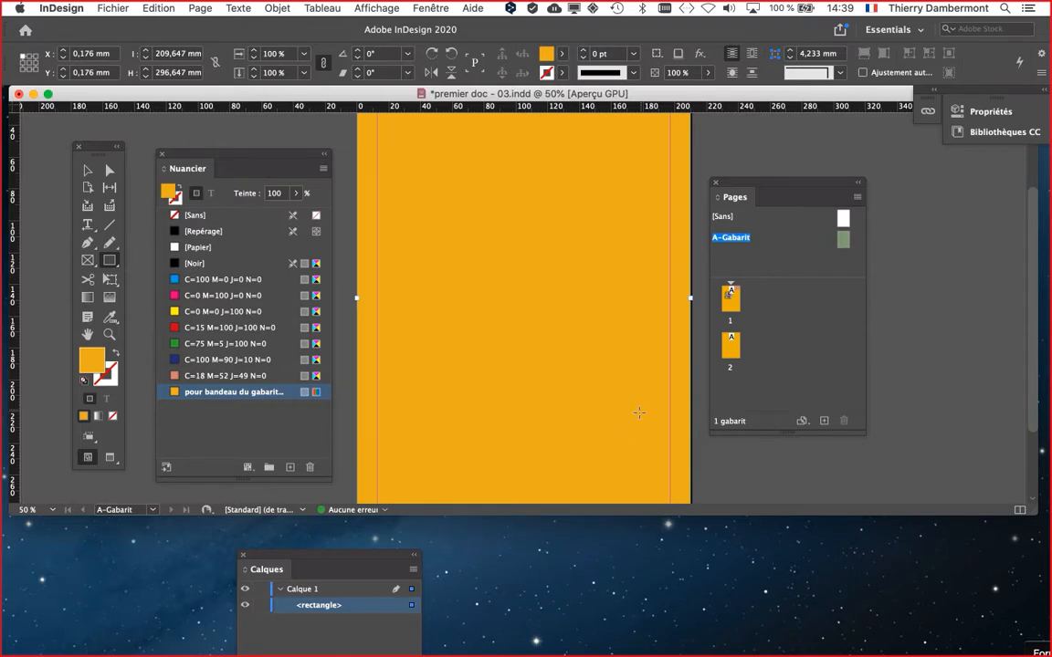
pyautogui.moveTo(1032, 513); pyautogui.dragTo(1025, 623)
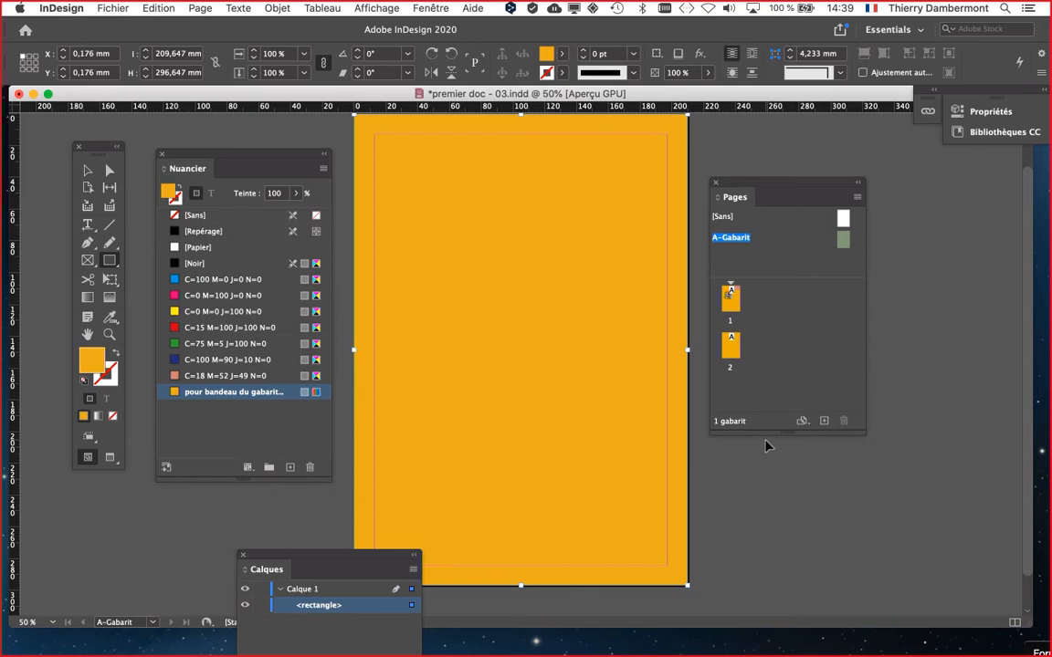
# Remove the orange rectangle from A-Gabarit and paste it in place on page 2
pyautogui.press('BackSpace')
pyautogui.doubleClick(733, 351)
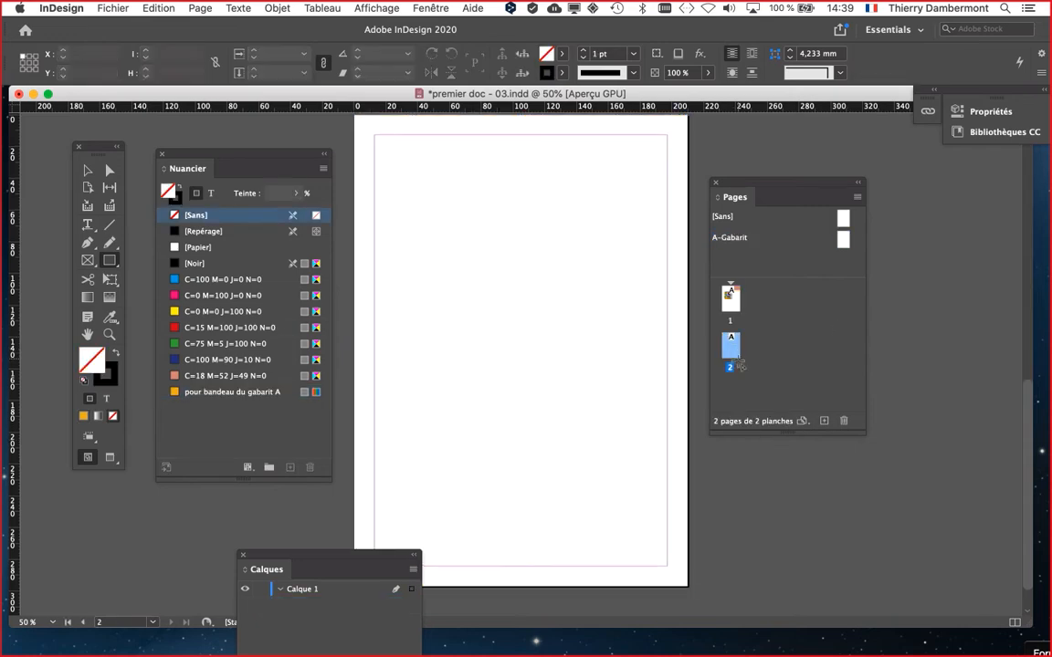
pyautogui.click(163, 8)
pyautogui.click(192, 131)
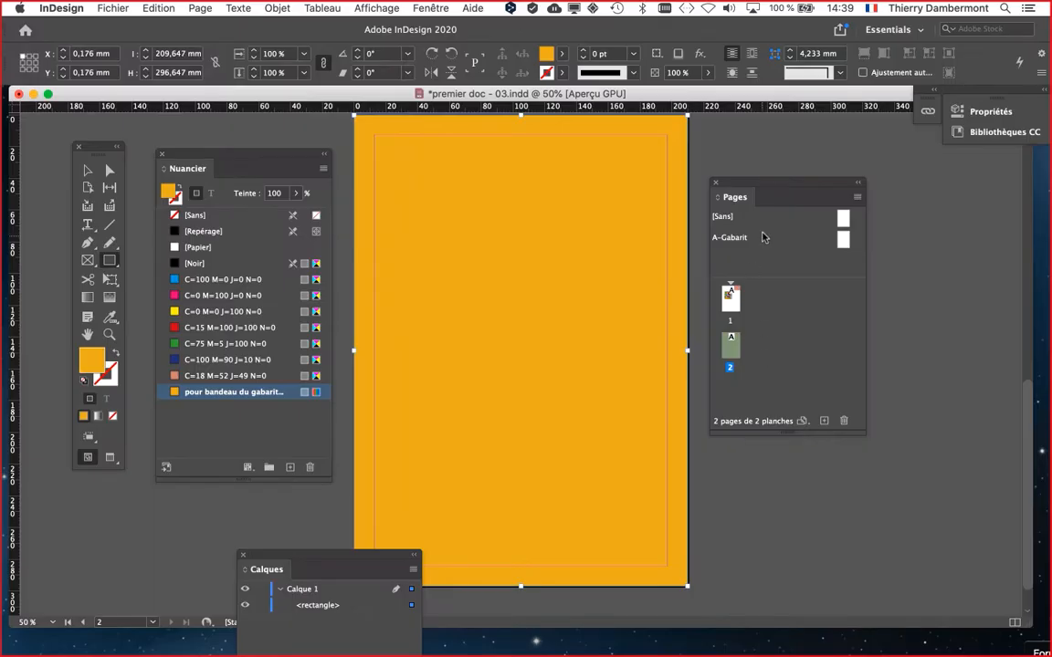
# Move the Pages panel farther from the page and cut the orange rectangle from page 2
pyautogui.moveTo(725, 183); pyautogui.dragTo(789, 183)
pyautogui.press('super+minus')
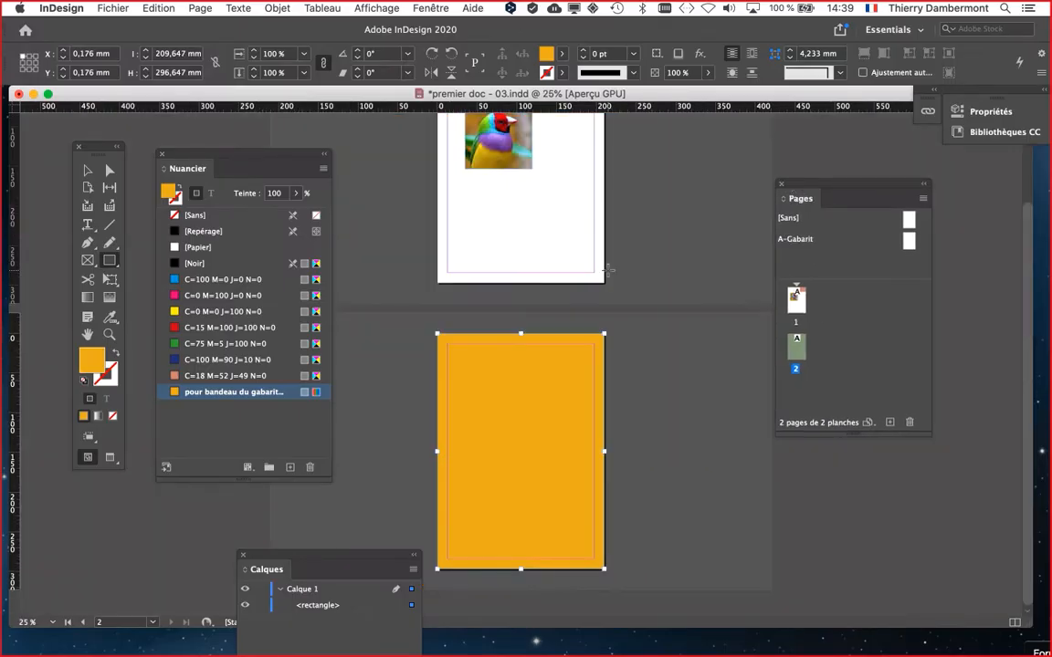
pyautogui.press('super+equal')
pyautogui.scroll(-5, 635, 337)
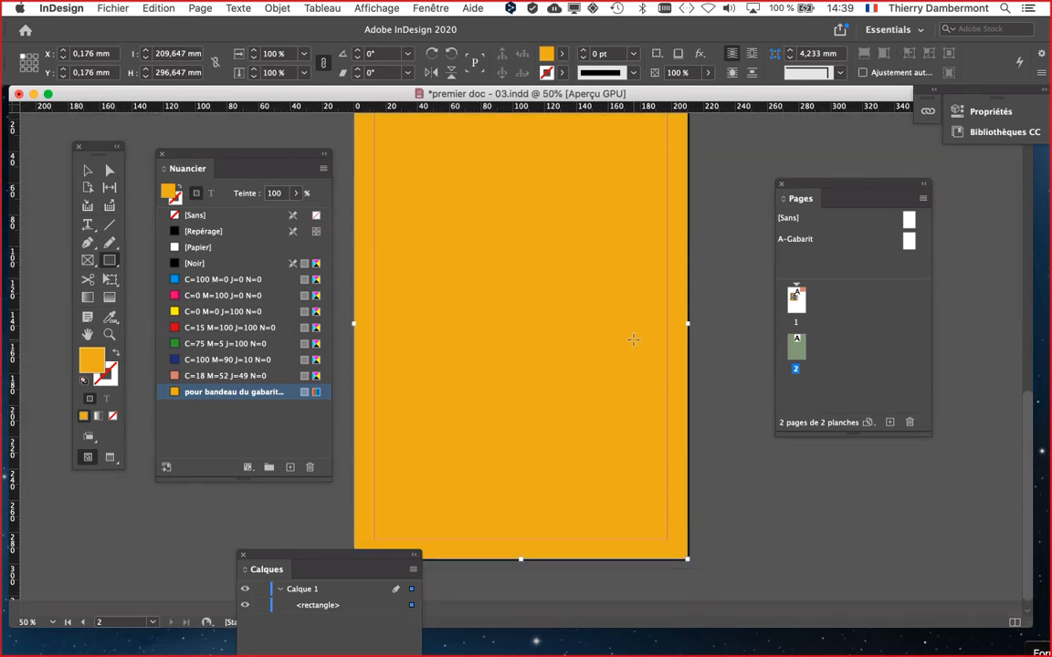
pyautogui.press('super+minus')
pyautogui.press('v')
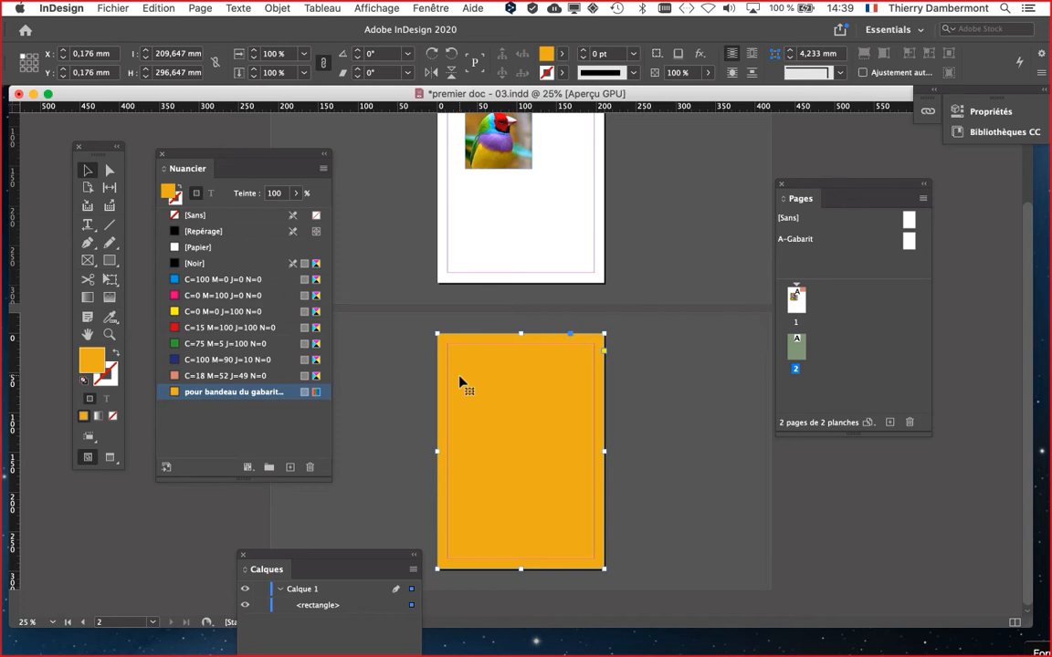
pyautogui.click(158, 8)
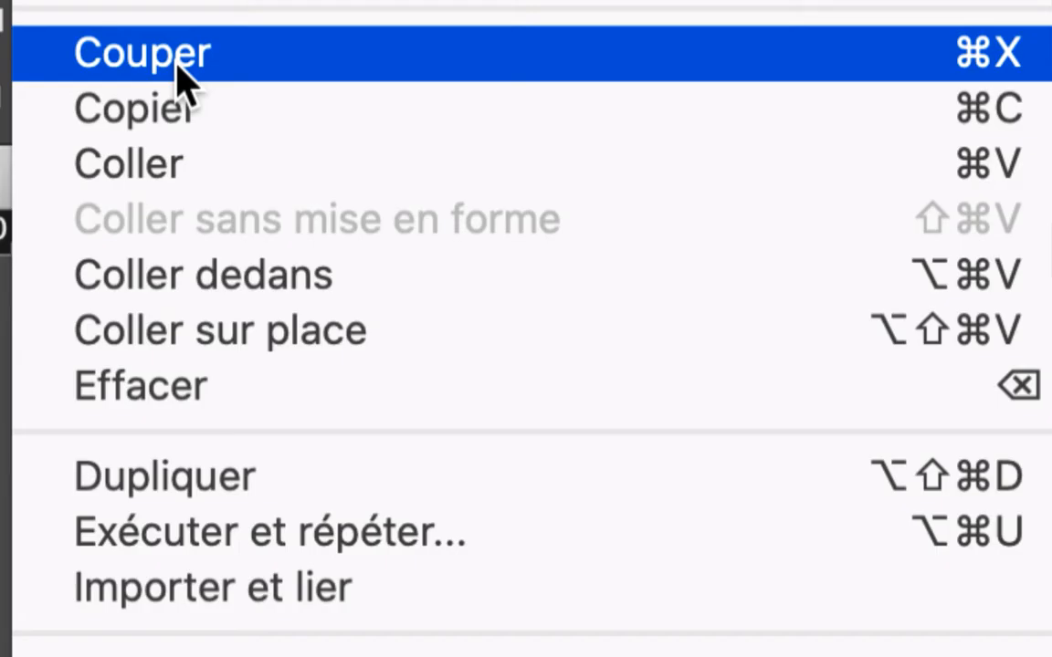
pyautogui.click(179, 66)
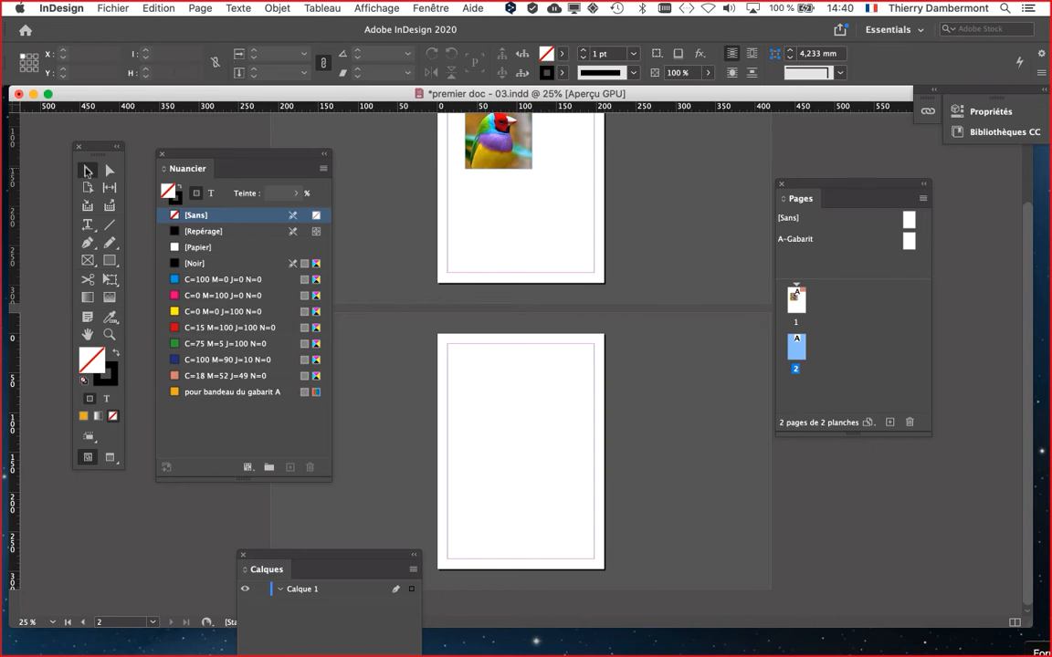
# Move the tools panel clear of Nuancier, open the A-Gabarit master and shorten the document window
pyautogui.moveTo(95, 149); pyautogui.dragTo(65, 133)
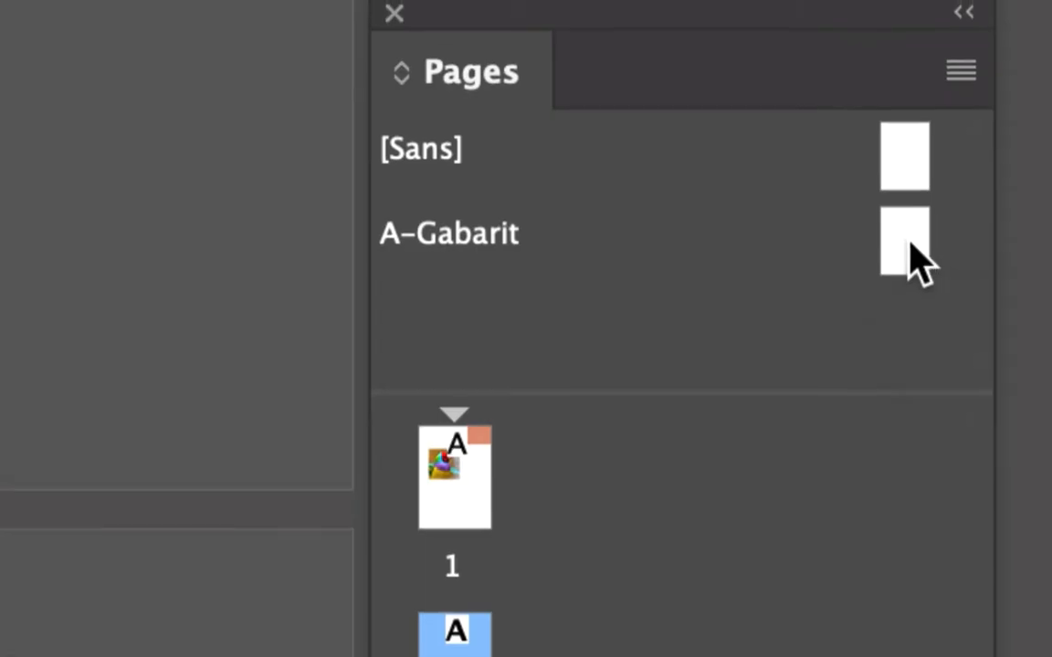
pyautogui.click(908, 240)
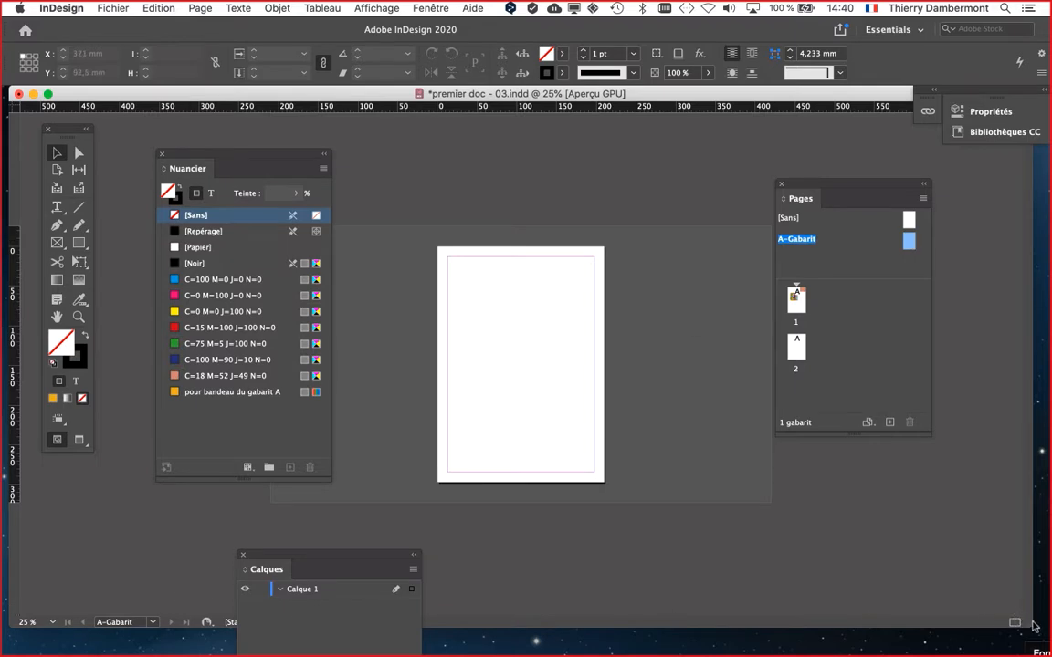
pyautogui.moveTo(1032, 626); pyautogui.dragTo(1040, 541)
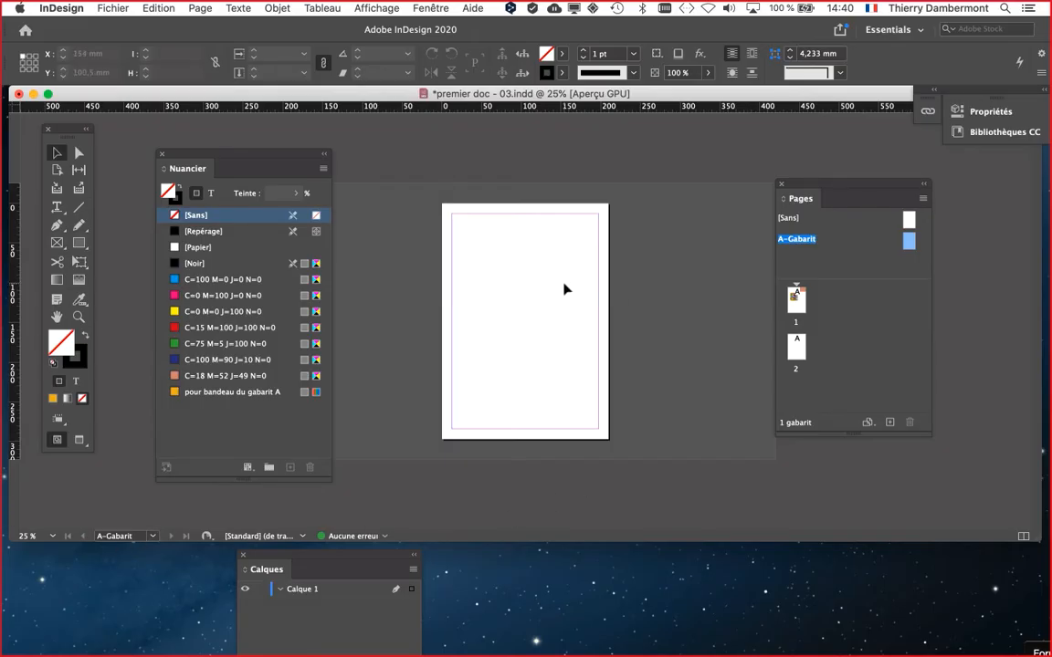
pyautogui.press('super+equal')
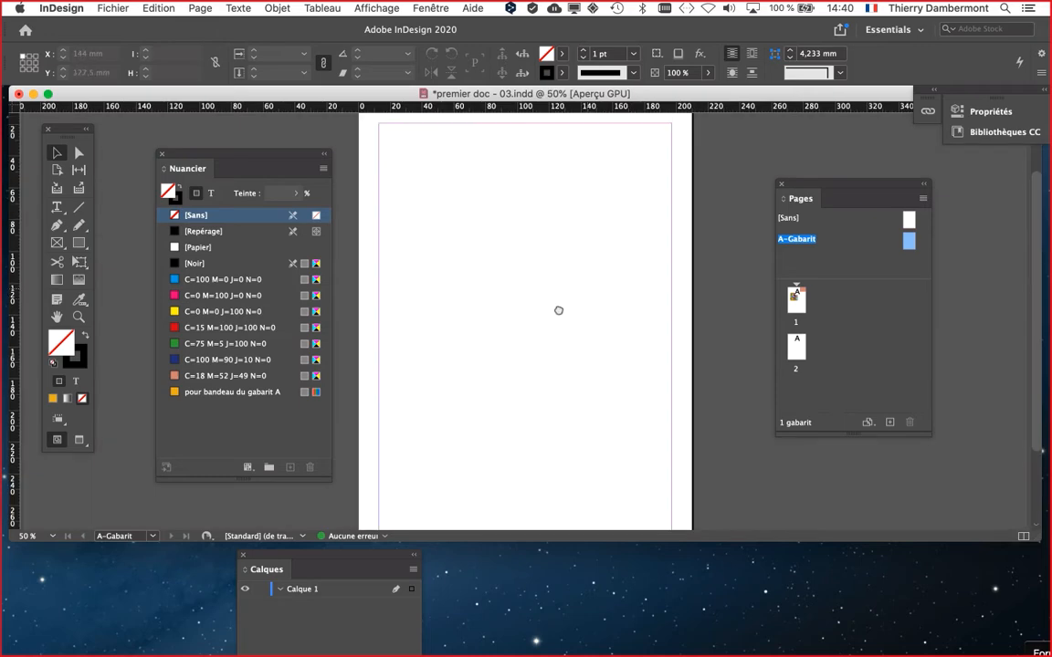
# Try an ordinary paste of the orange rectangle onto A-Gabarit and remove the pasted copy
pyautogui.click(144, 9)
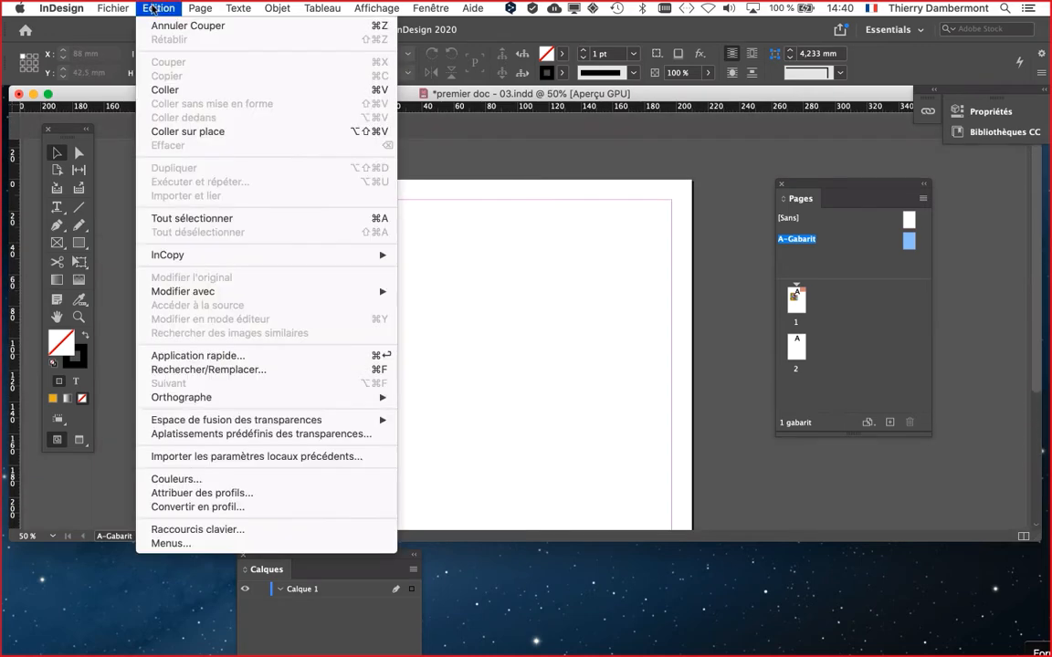
pyautogui.click(166, 90)
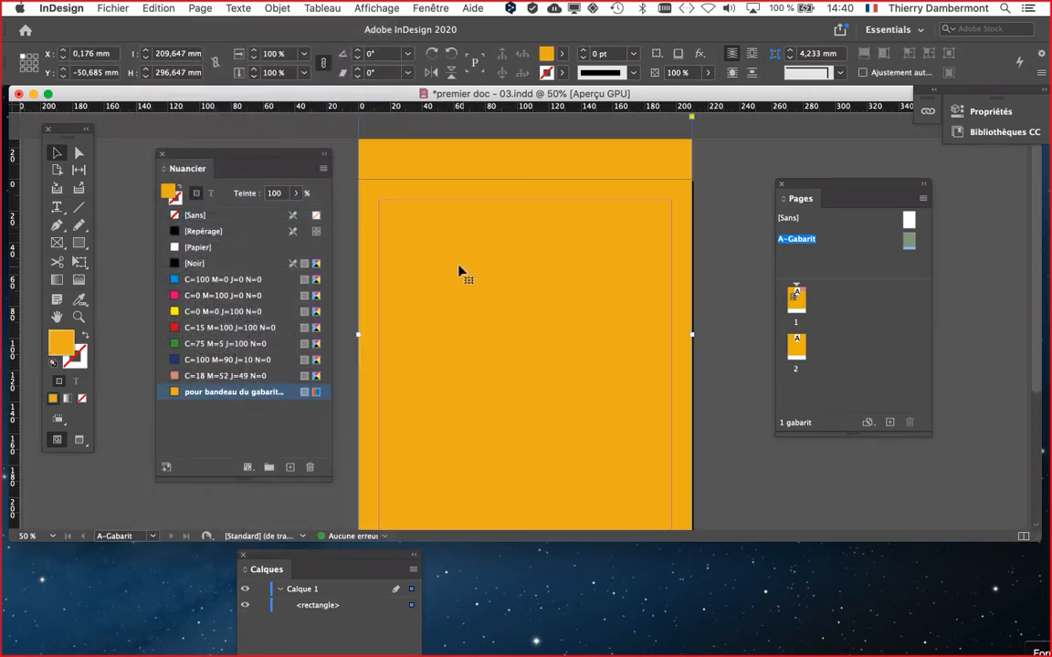
pyautogui.press('super+minus')
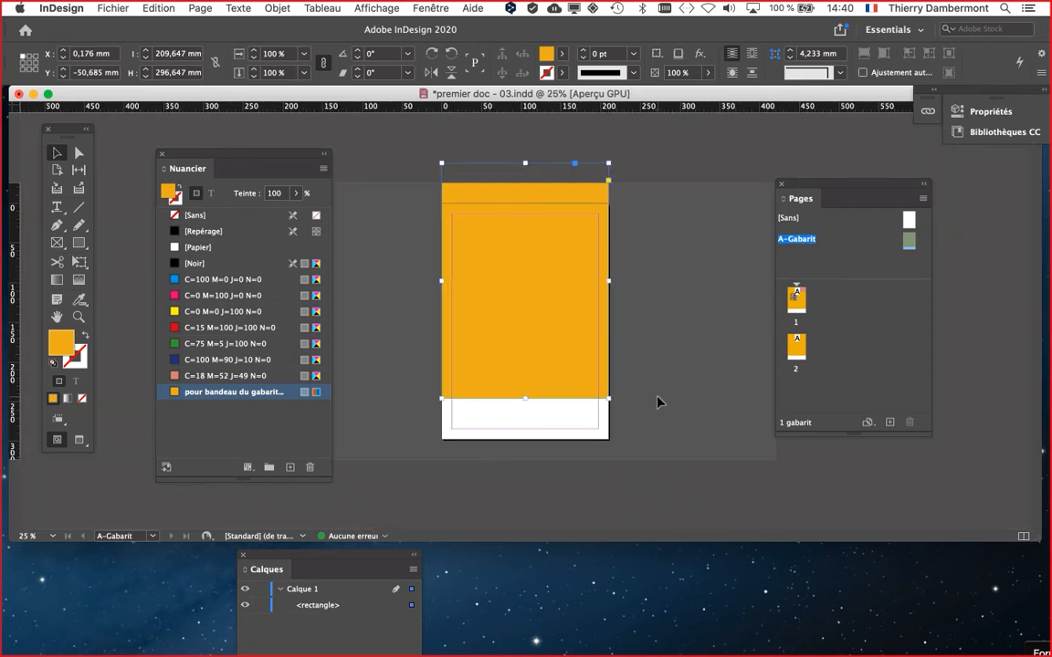
pyautogui.press('Delete')
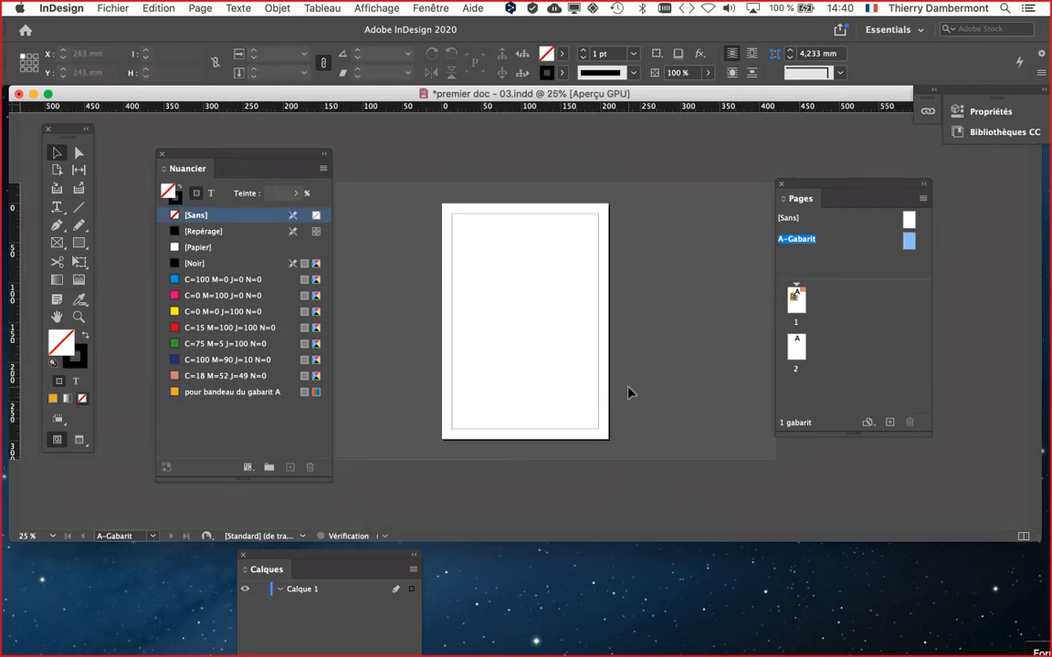
# Narrow the document window, try pasting the rectangle in place on A-Gabarit and undo the paste
pyautogui.moveTo(1037, 540); pyautogui.dragTo(784, 537)
pyautogui.press('super+z')
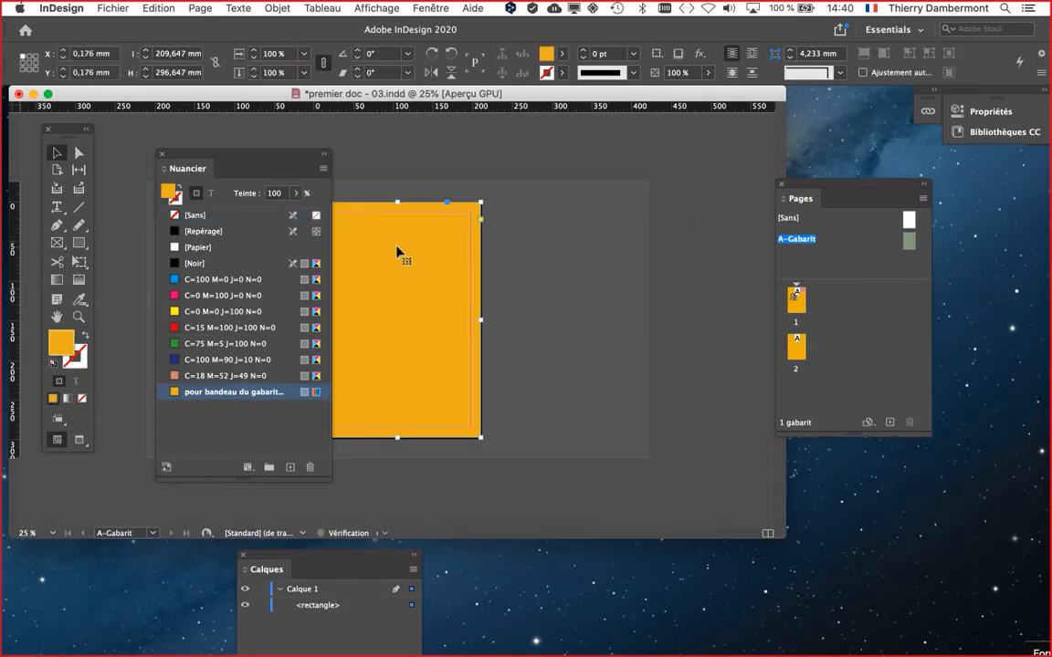
pyautogui.press('super+z')
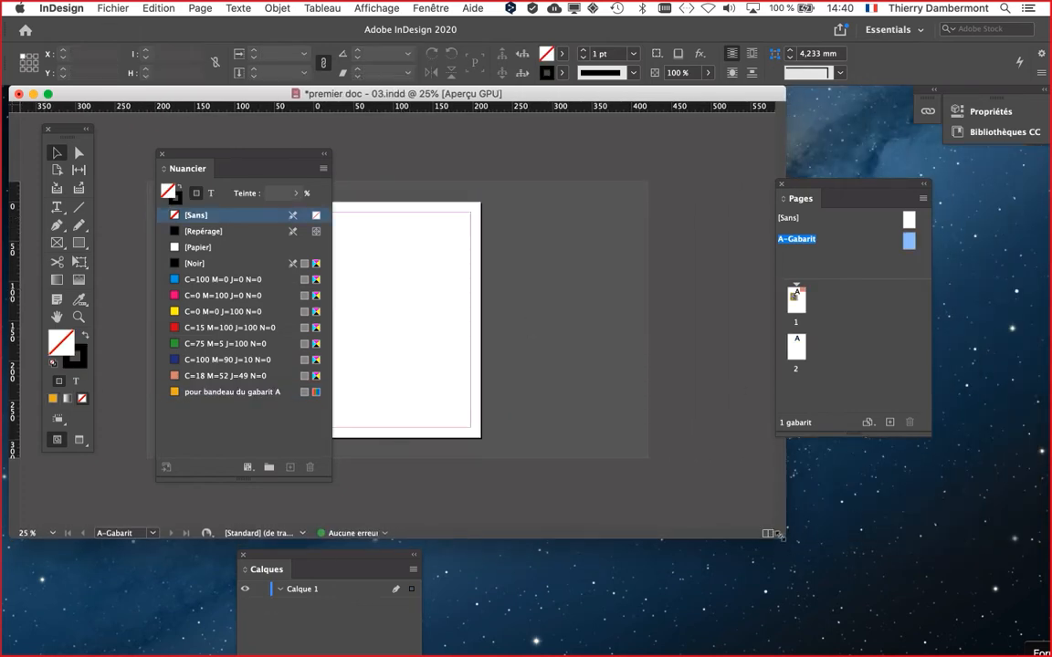
# Enlarge the document window and paste the orange rectangle onto A-Gabarit with Coller sur place
pyautogui.moveTo(784, 537); pyautogui.dragTo(1046, 604)
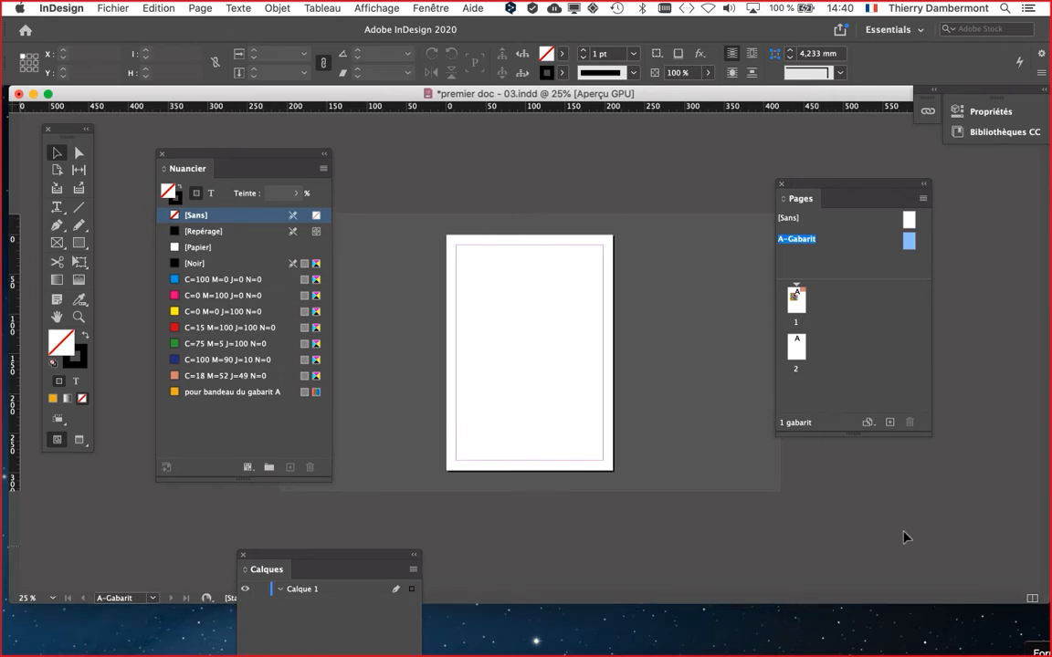
pyautogui.click(150, 7)
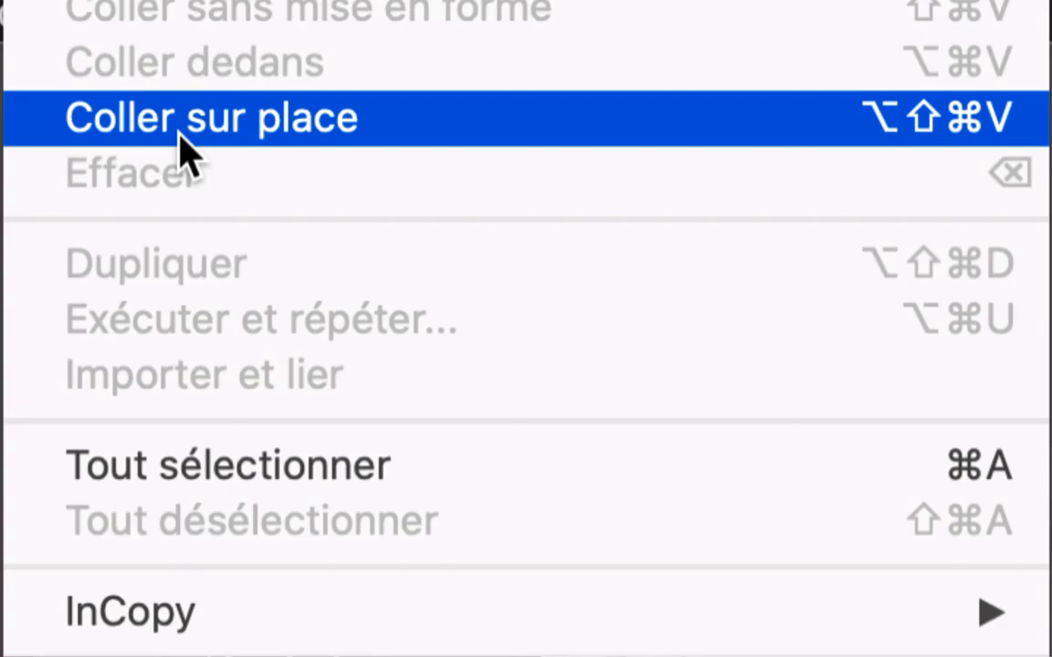
pyautogui.click(180, 137)
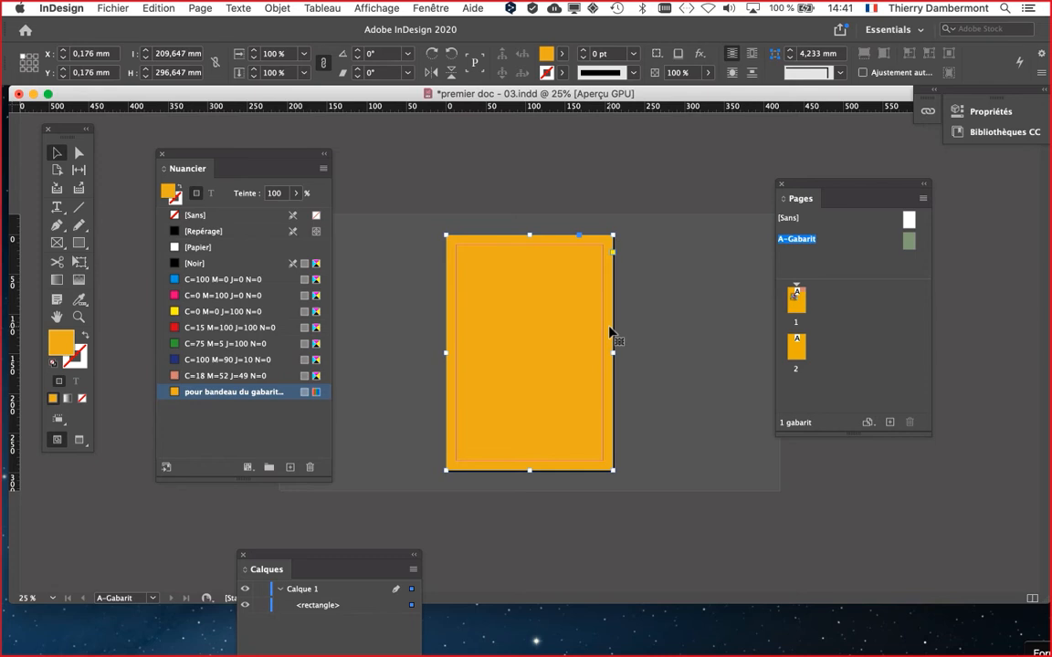
# Select the orange rectangle on A-Gabarit with the Selection tool and view it at 50 %
pyautogui.press('super+plus')
pyautogui.press('super+minus')
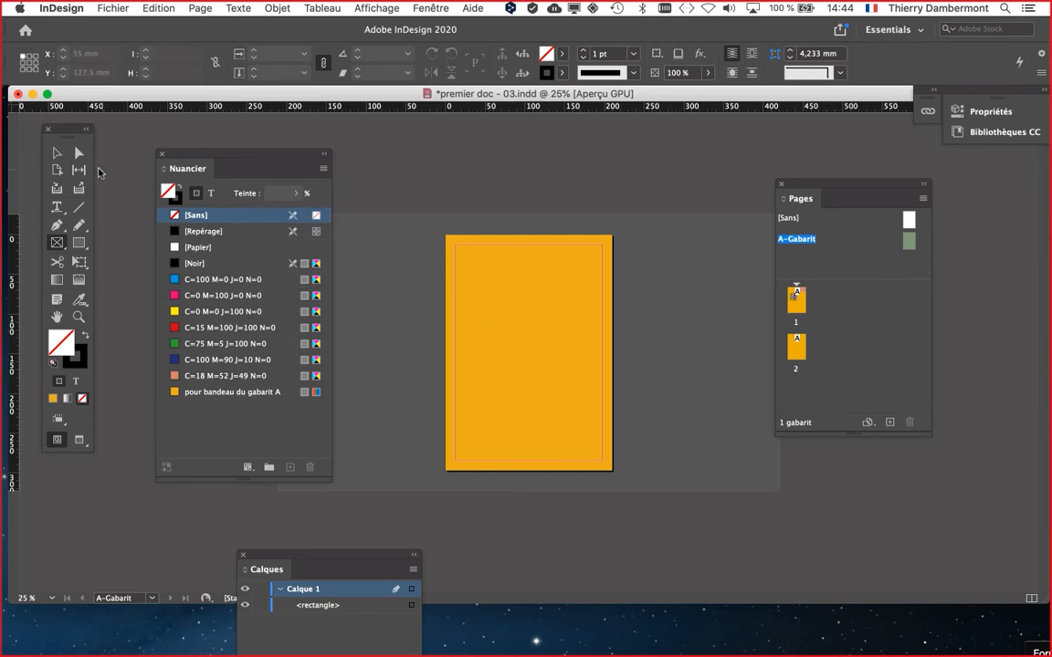
pyautogui.click(56, 152)
pyautogui.click(523, 333)
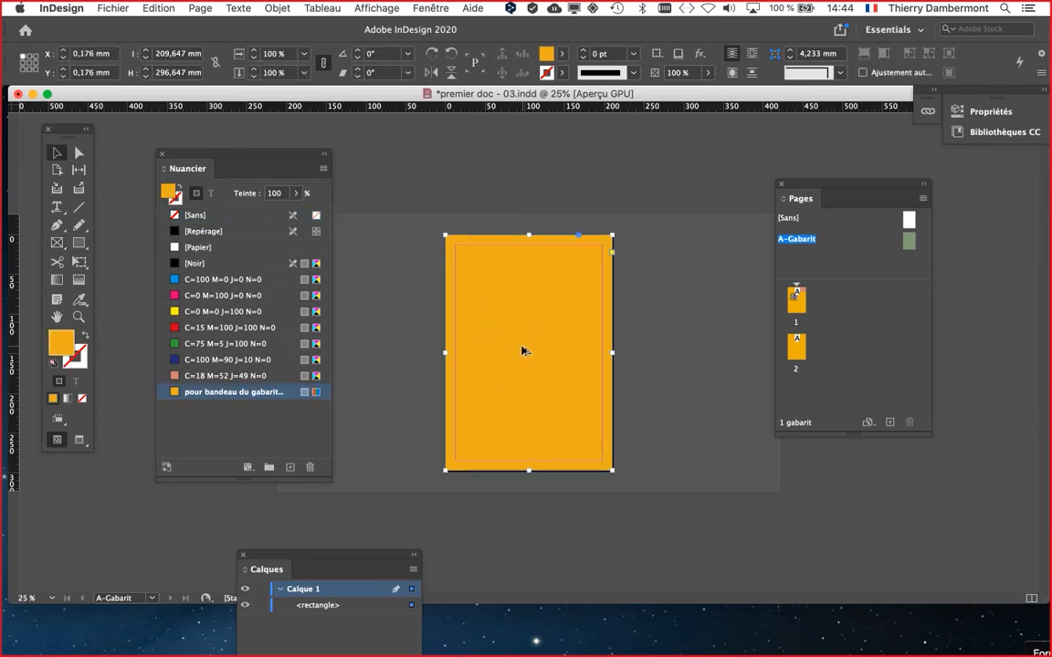
pyautogui.press('super+equal')
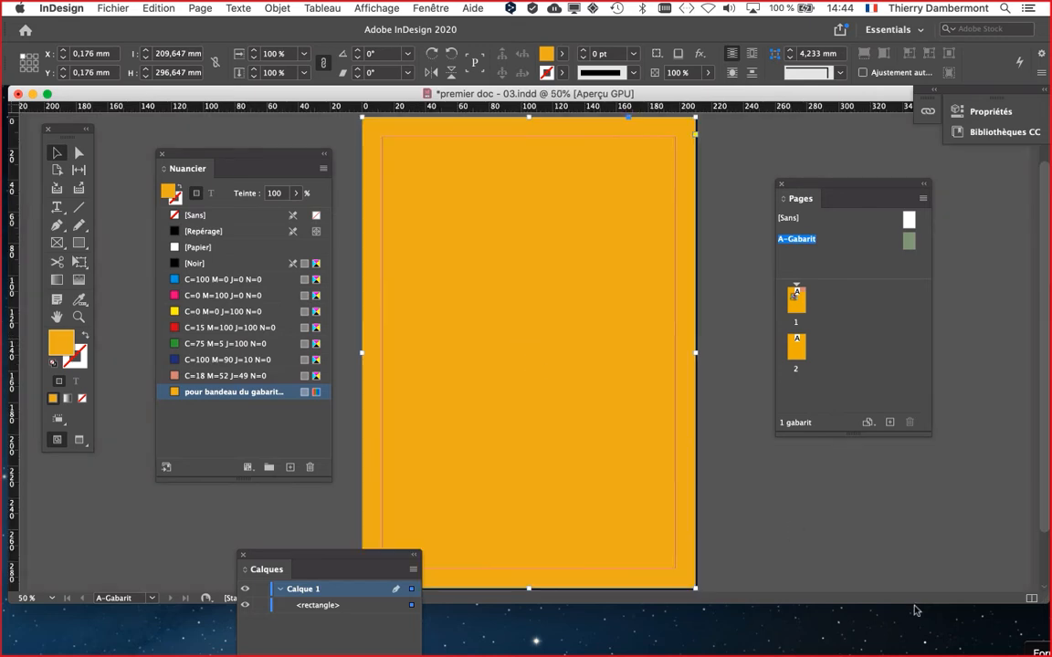
# Make the document window taller, move the Calques panel off the page and reselect the orange rectangle
pyautogui.moveTo(1043, 604); pyautogui.dragTo(1043, 628)
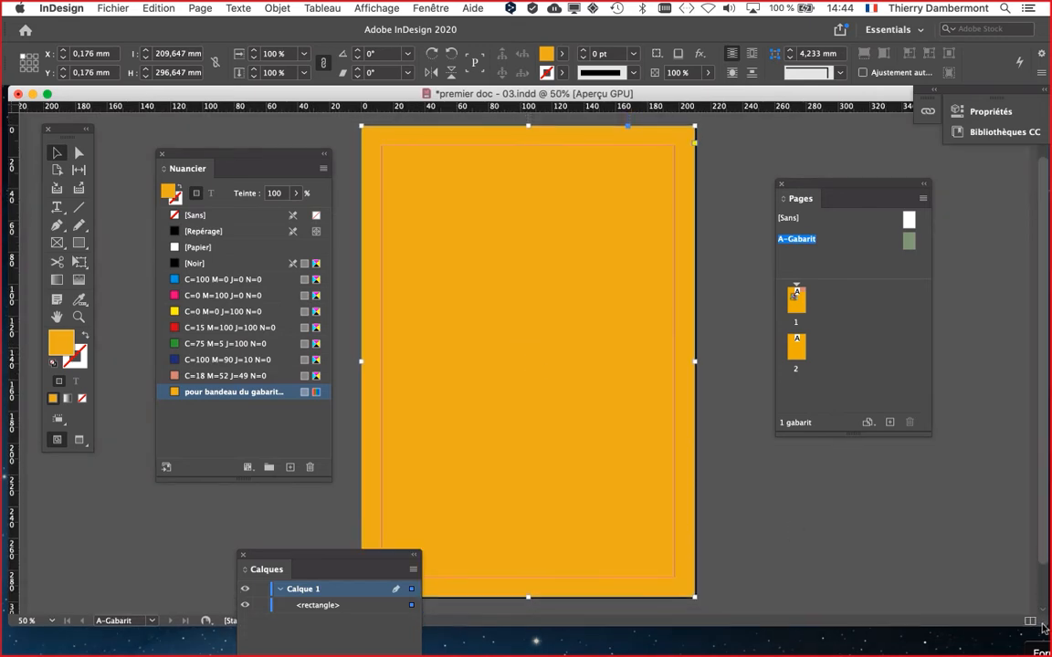
pyautogui.moveTo(390, 559); pyautogui.dragTo(197, 514)
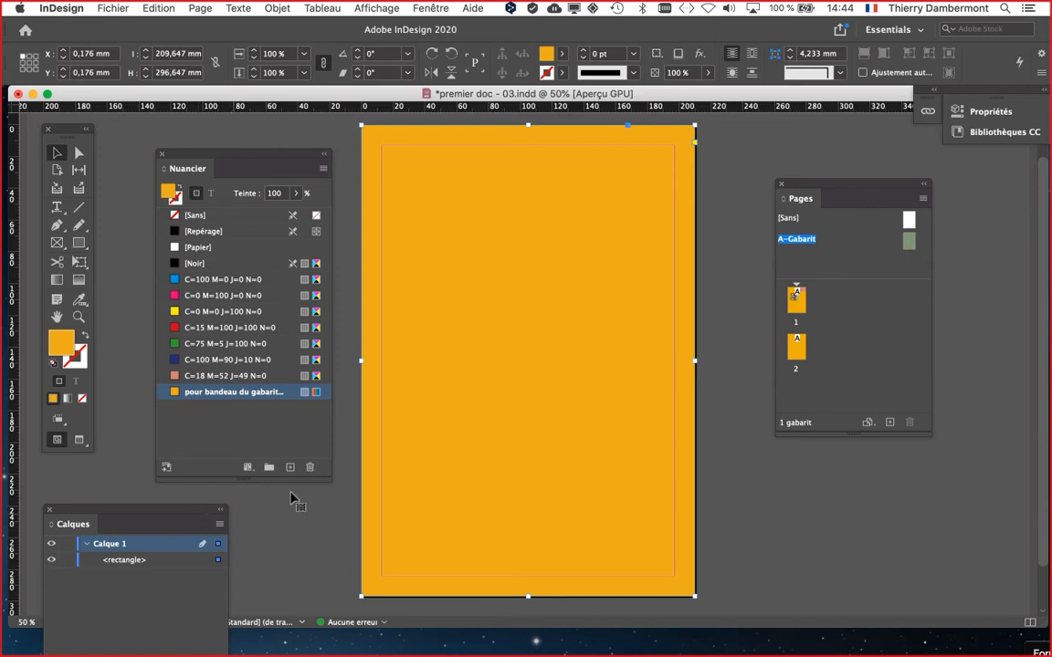
pyautogui.click(746, 222)
pyautogui.click(614, 314)
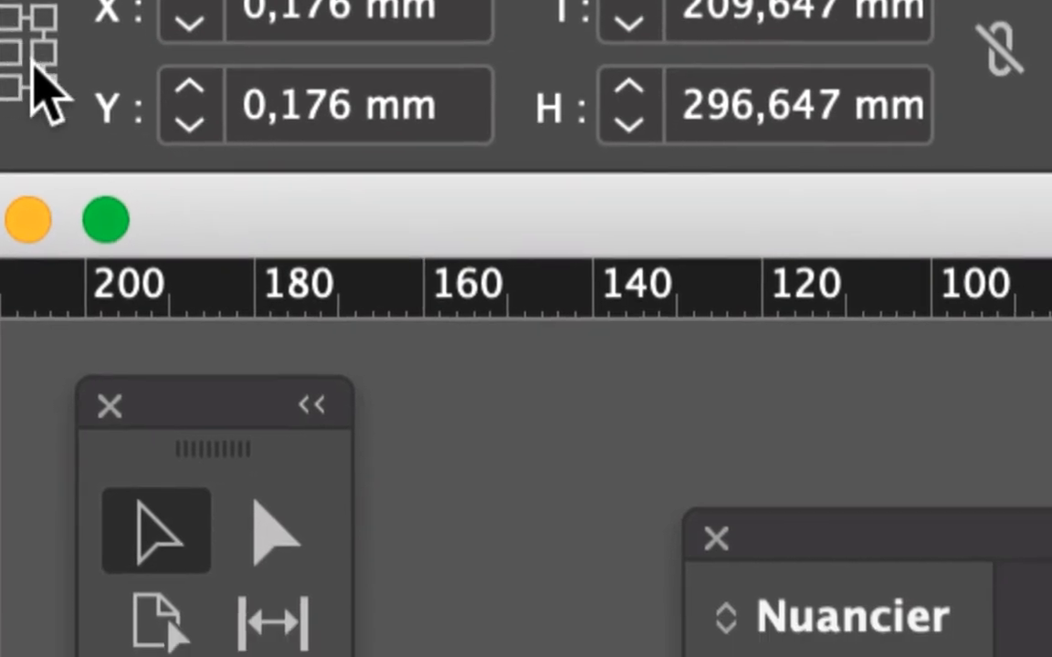
# Try the right-edge and corner reference points for the orange rectangle on A-Gabarit
pyautogui.click(34, 53)
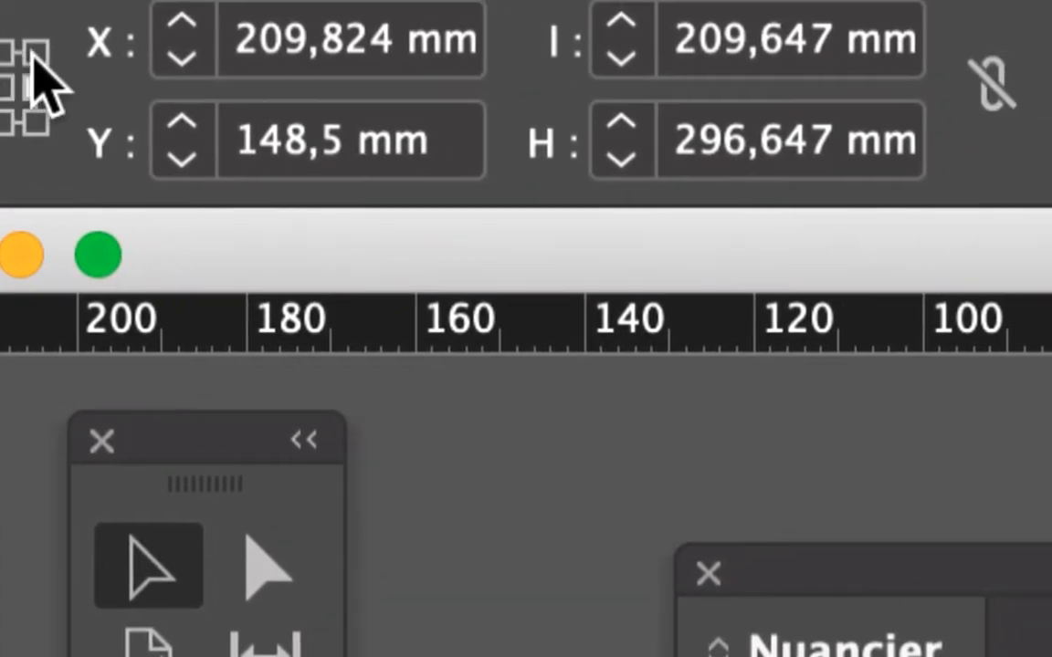
pyautogui.click(113, 13)
pyautogui.click(112, 84)
pyautogui.click(34, 35)
pyautogui.click(35, 7)
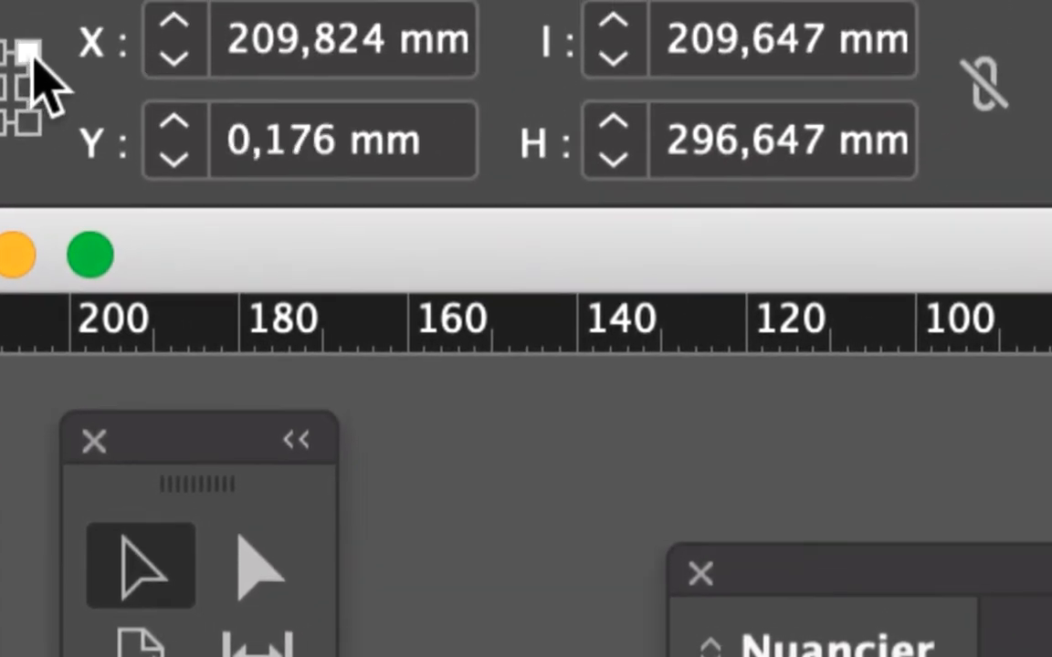
pyautogui.click(34, 35)
pyautogui.click(33, 69)
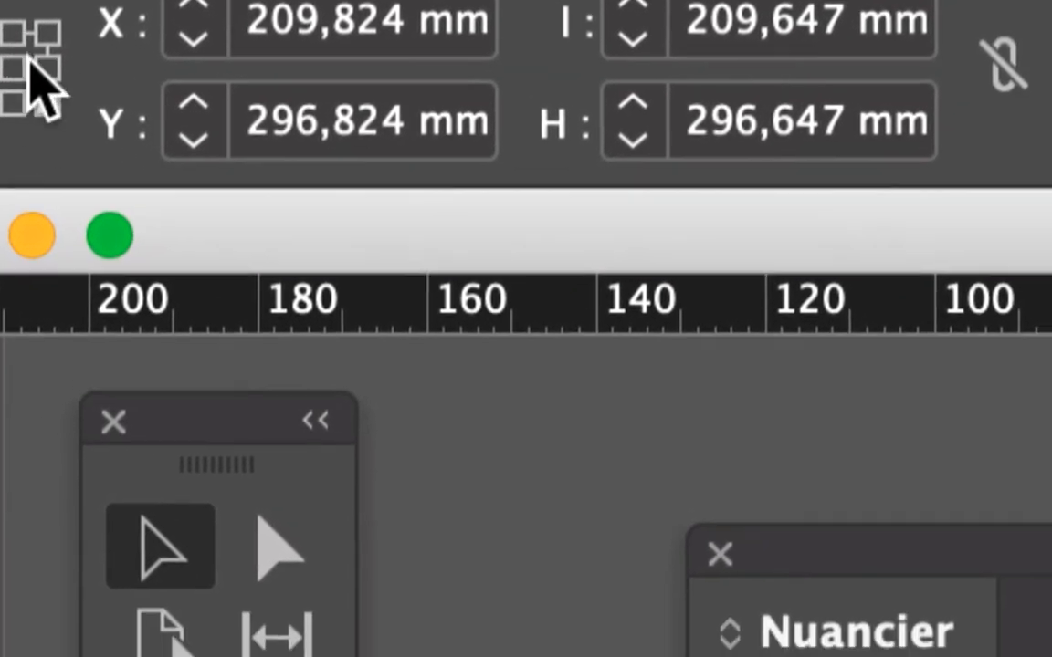
# Divide the orange rectangle's width by 3 from its right-centre reference point, entering 209,647/3 mm
pyautogui.click(153, 141)
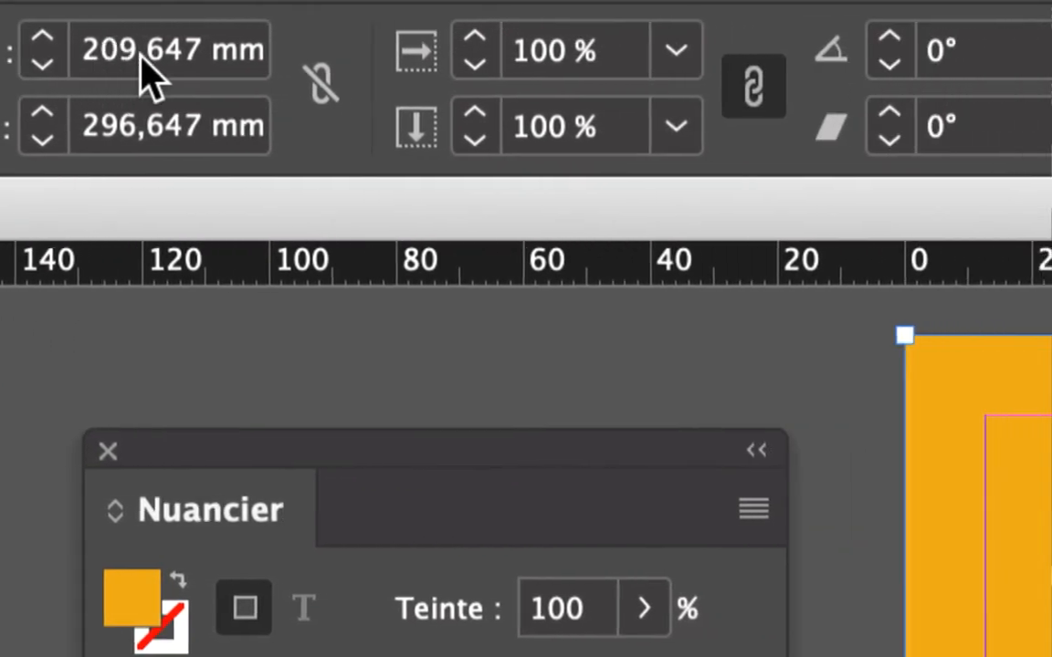
pyautogui.click(302, 53)
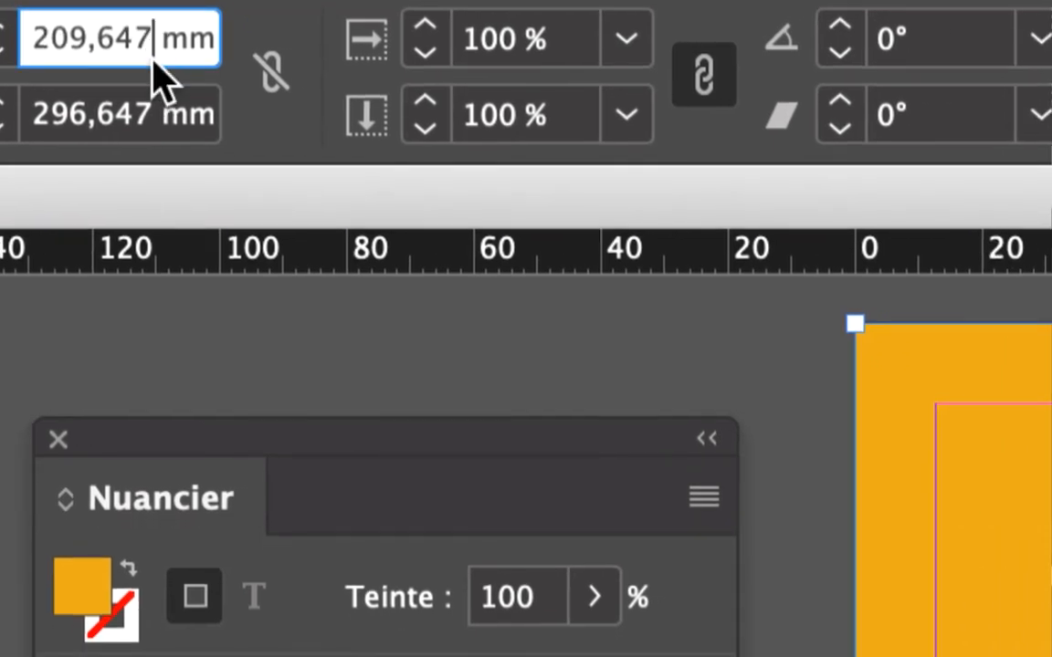
pyautogui.write('/')
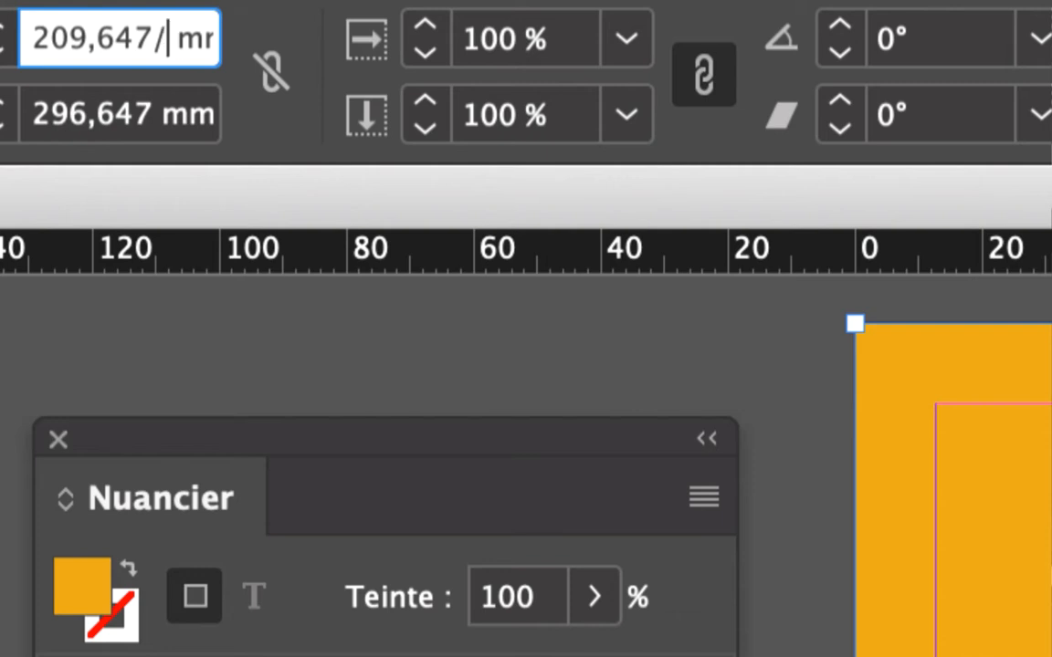
pyautogui.write('3')
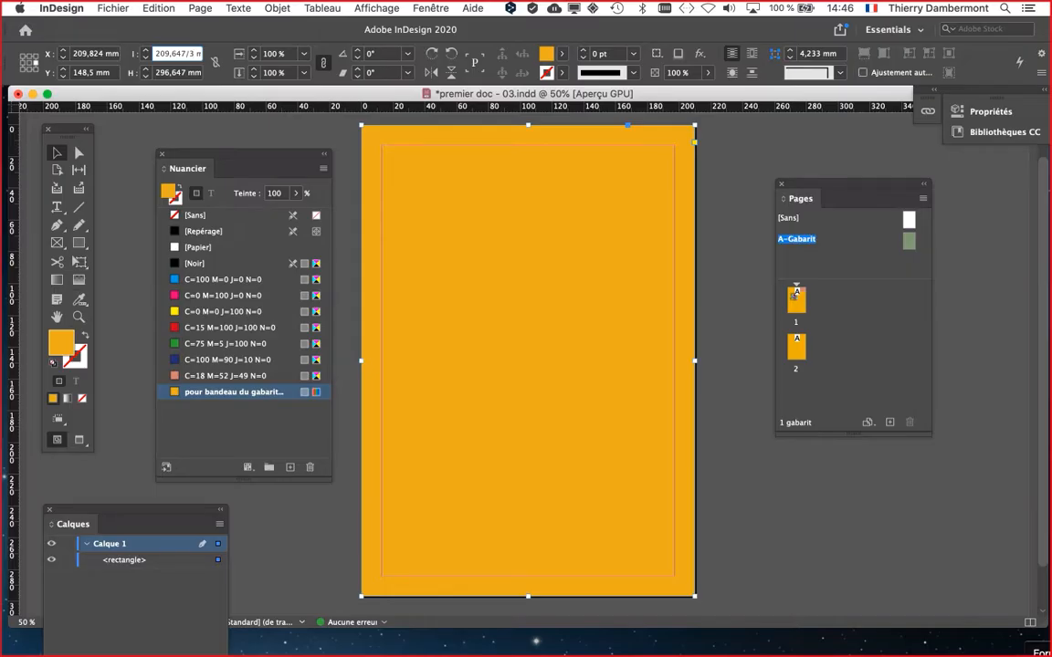
pyautogui.press('Tab')
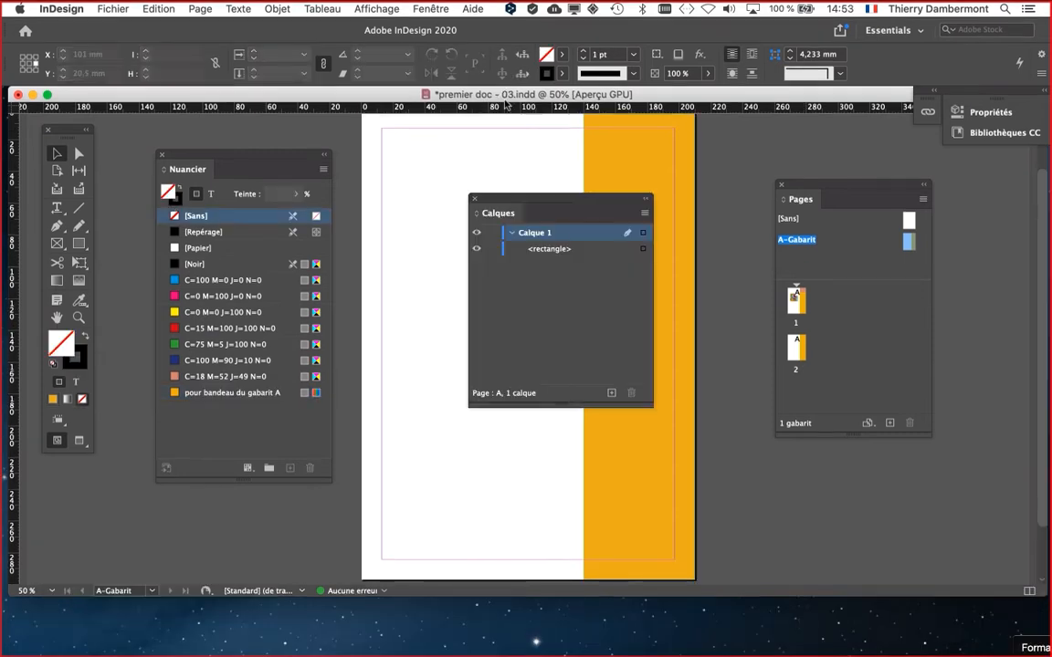
# Move the Calques panel off the page's centre and select the orange band on A-Gabarit
pyautogui.moveTo(535, 203); pyautogui.dragTo(763, 540)
pyautogui.press('super+minus')
pyautogui.press('super+equal')
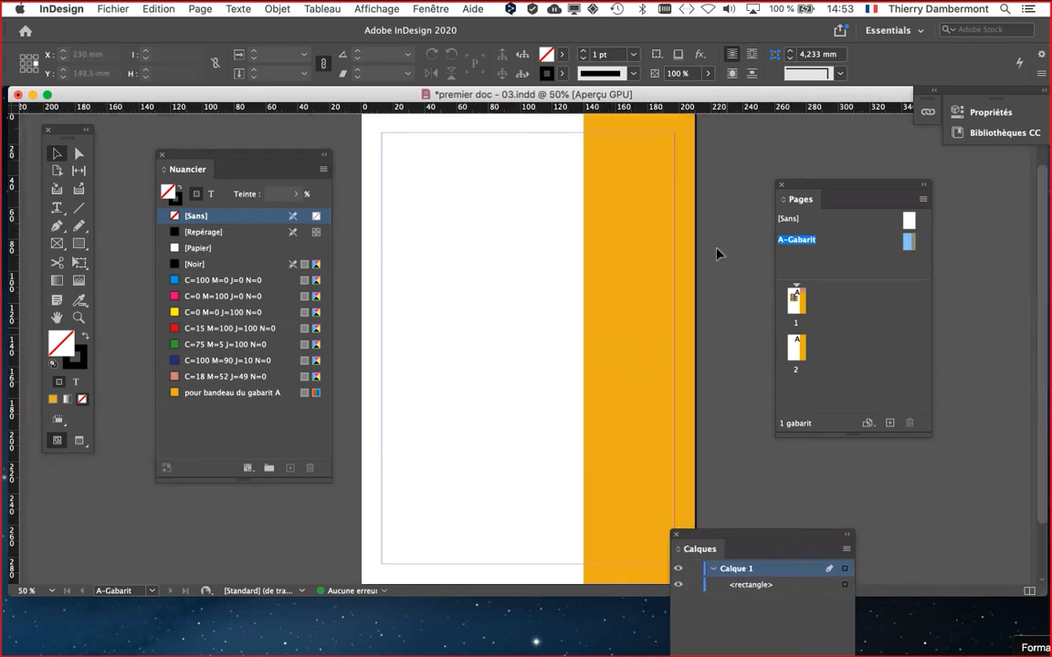
pyautogui.scroll(2, 713, 214)
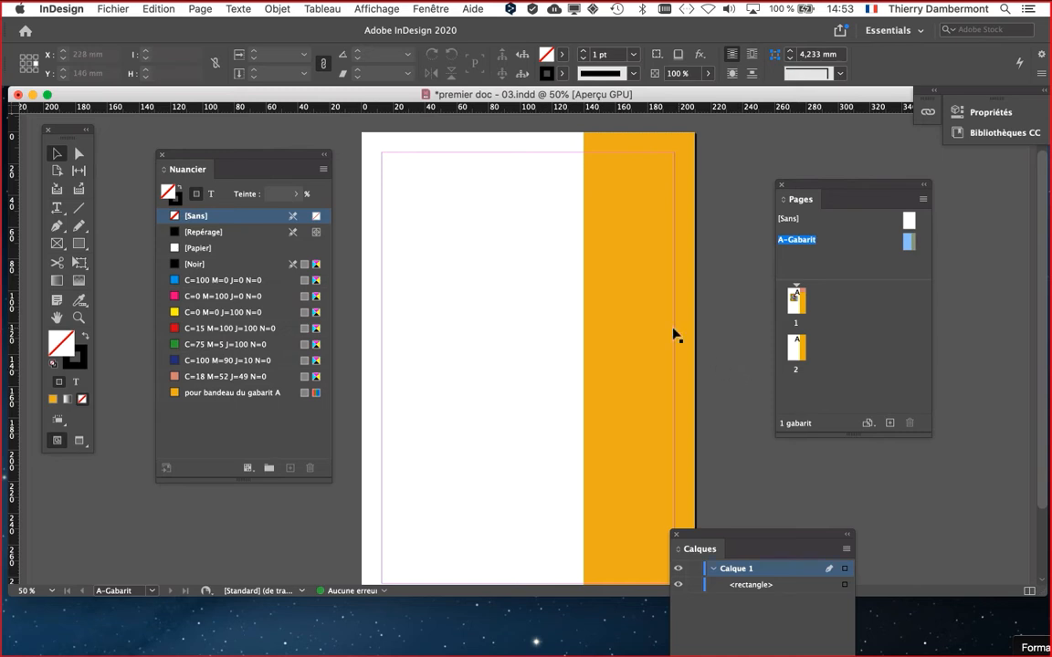
pyautogui.click(672, 245)
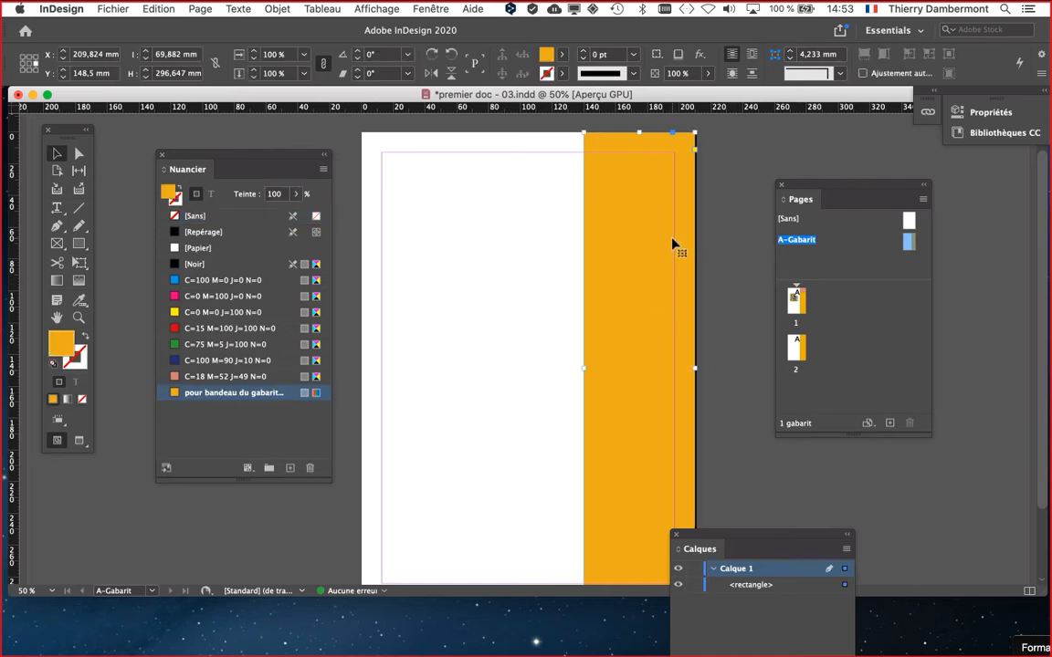
# Extend the orange band past the page's top, right and bottom edges, to about 76,6 mm wide and 310 mm high
pyautogui.moveTo(639, 133); pyautogui.dragTo(639, 122)
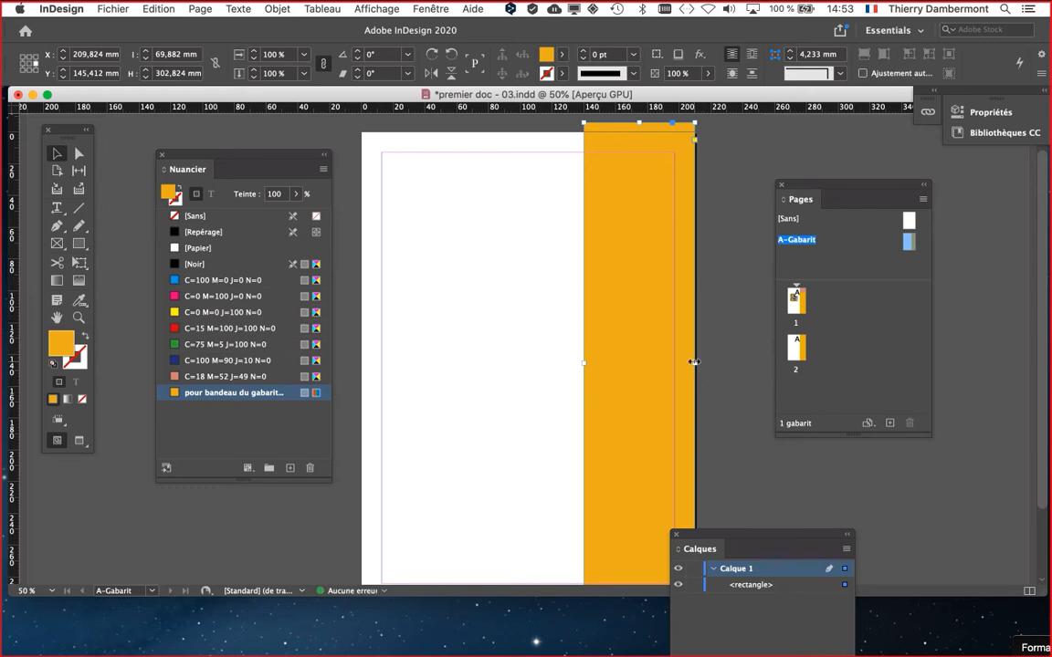
pyautogui.moveTo(694, 362); pyautogui.dragTo(704, 363)
pyautogui.scroll(-3, 650, 481)
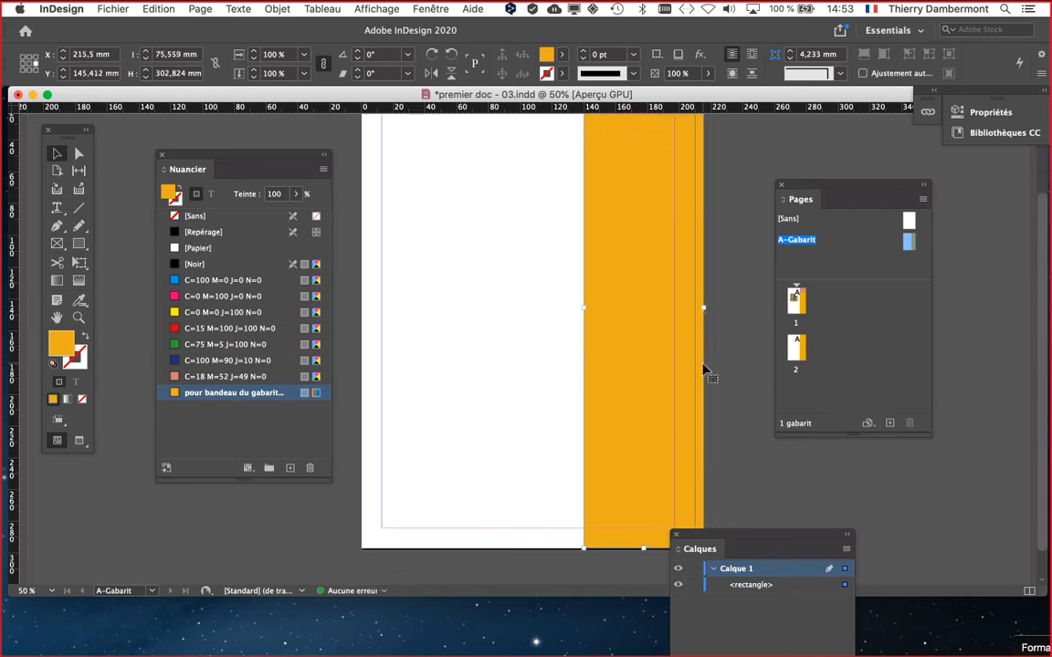
pyautogui.moveTo(644, 517); pyautogui.dragTo(644, 529)
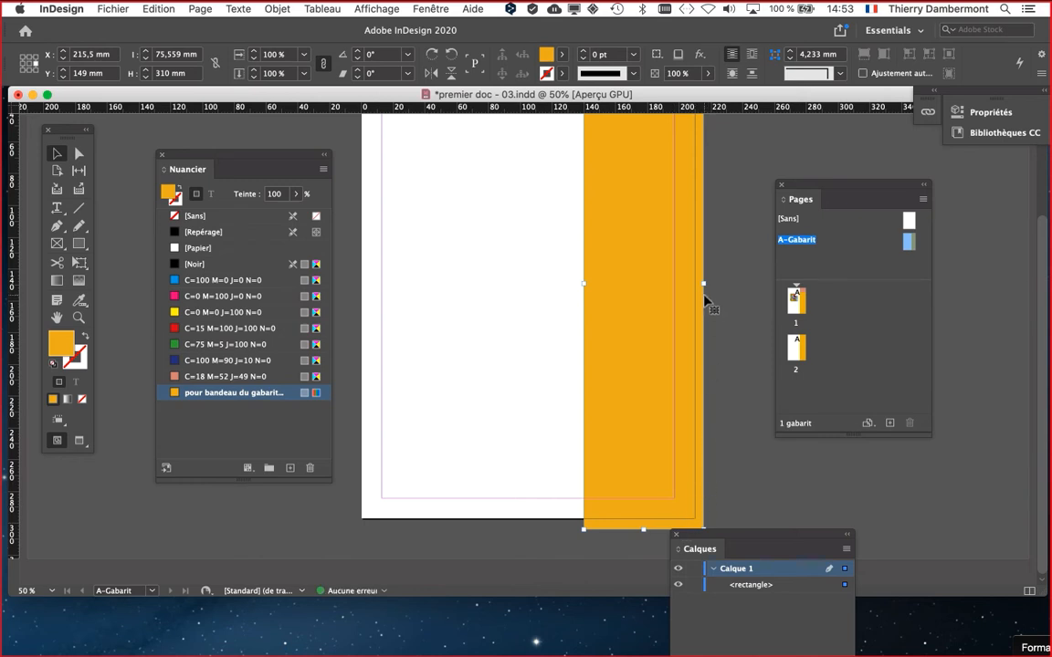
pyautogui.moveTo(701, 283); pyautogui.dragTo(705, 283)
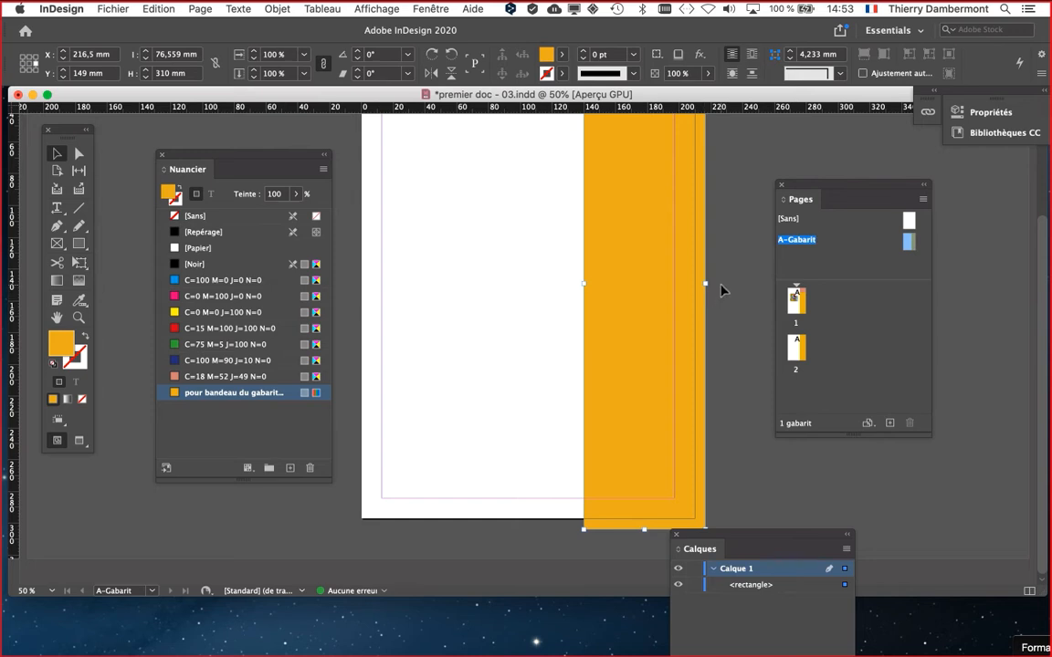
pyautogui.scroll(3, 720, 290)
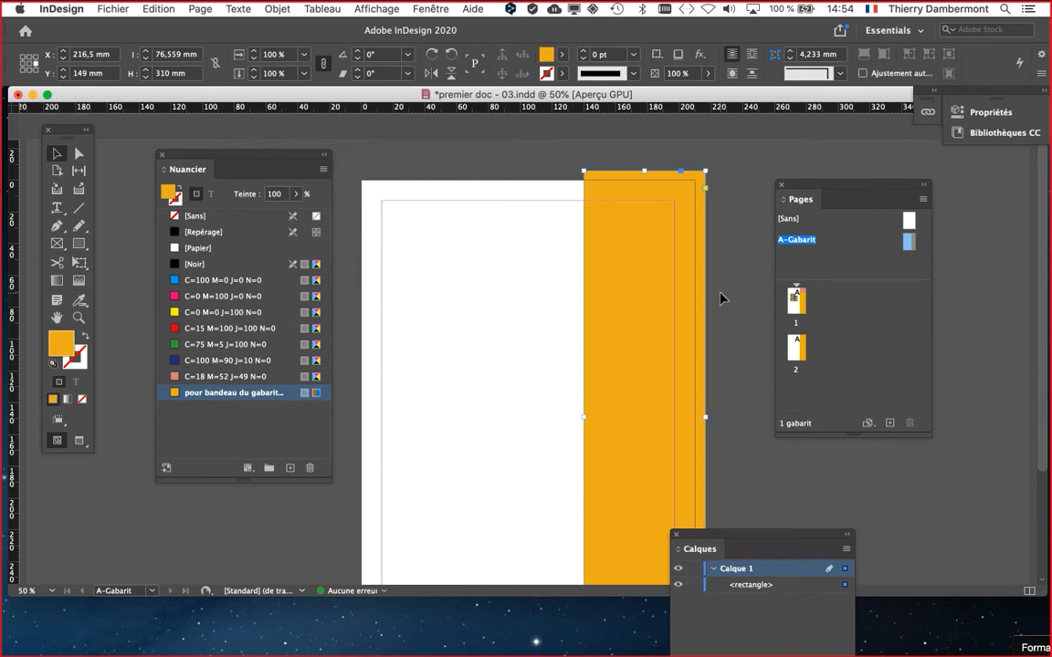
pyautogui.scroll(-1, 730, 292)
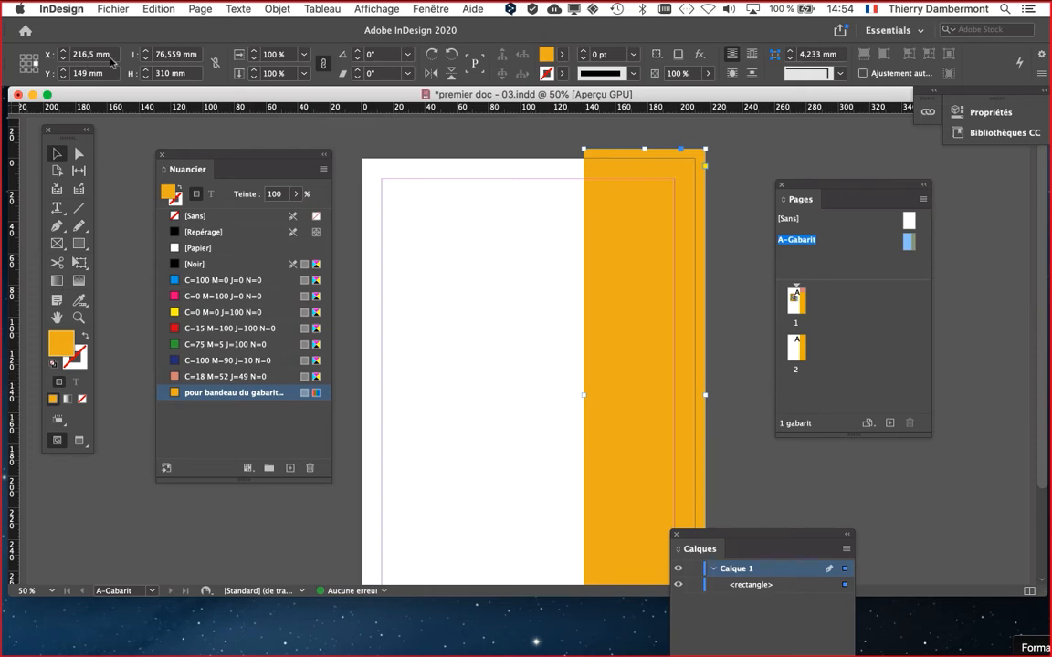
# Save the document as "premier doc - 04.indd" in the ID jour 1 au matin folder
pyautogui.click(120, 8)
pyautogui.click(148, 118)
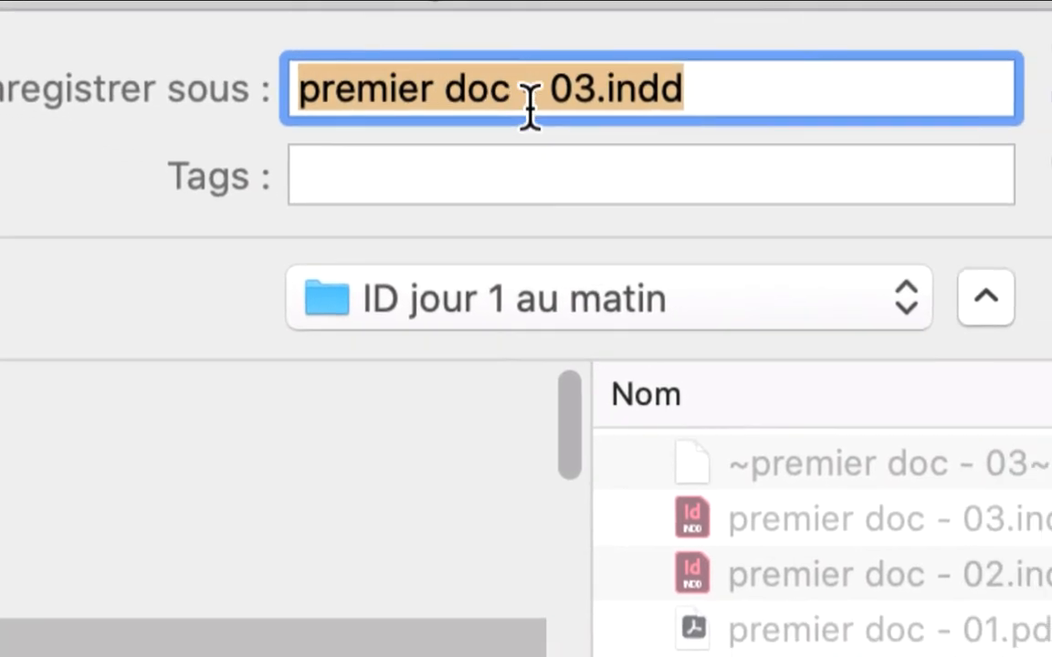
pyautogui.click(547, 107)
pyautogui.hotkey('shift', 'Right')
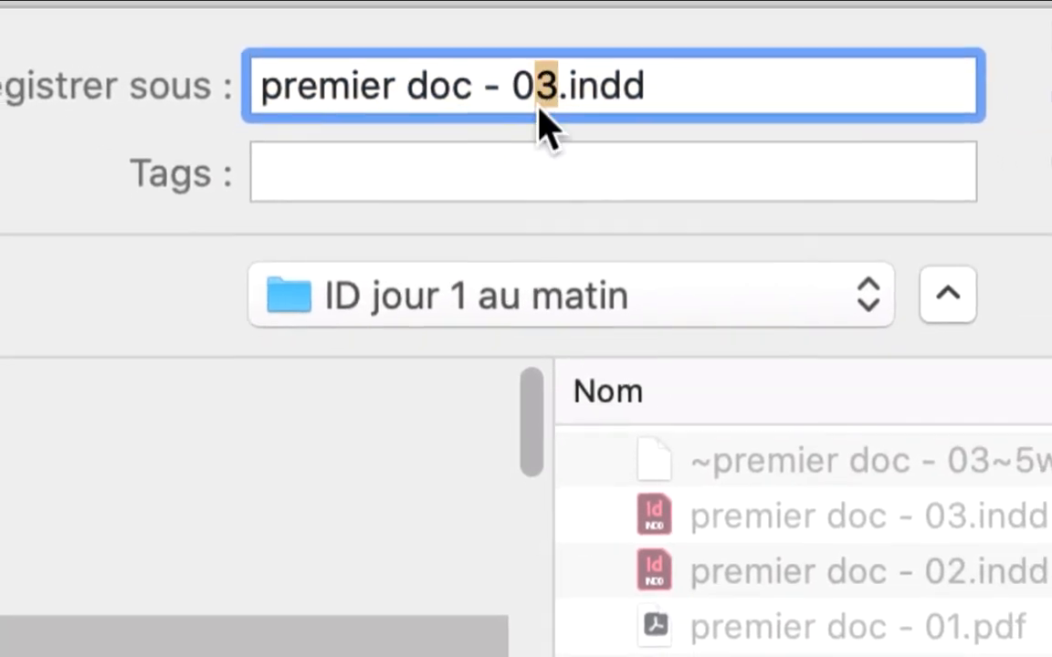
pyautogui.write('4')
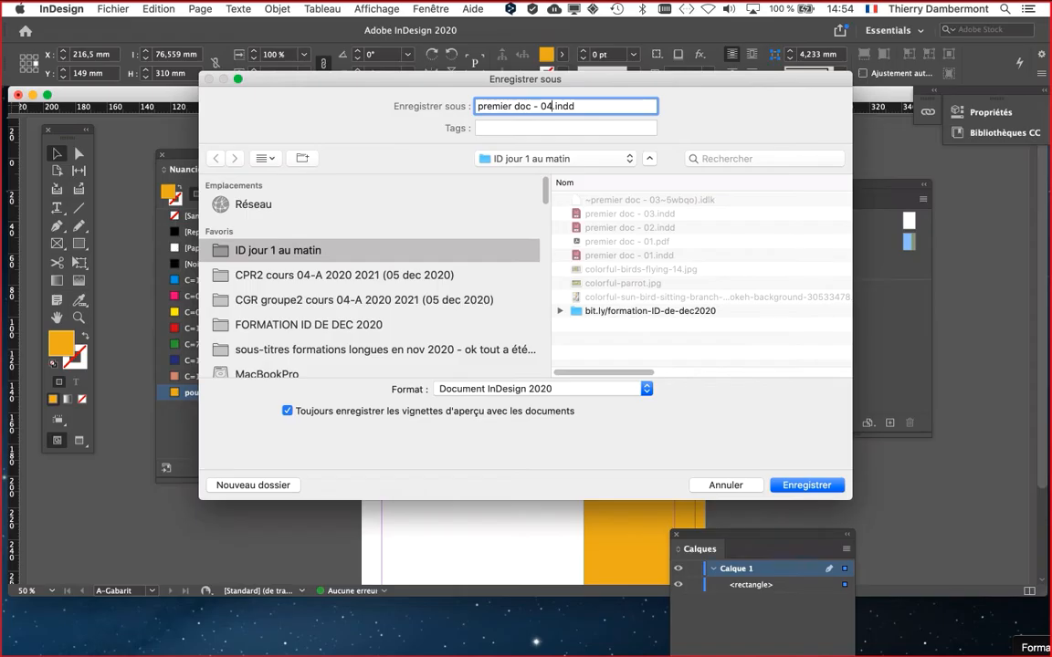
pyautogui.press('Return')
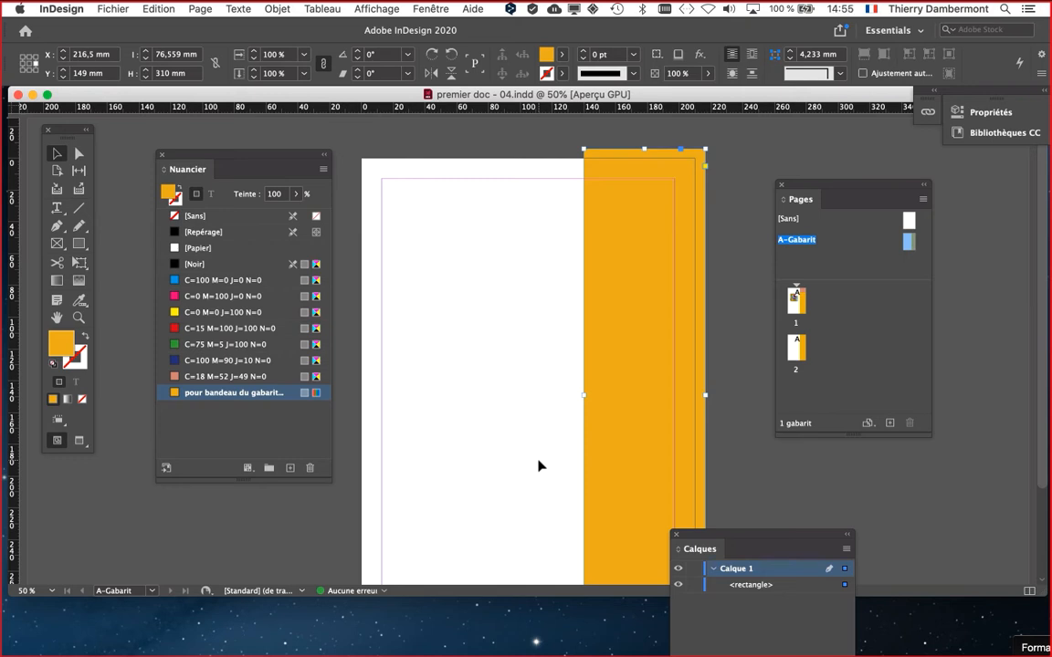
# Switch to the Finder, make the ID jour 1 au matin window wider and shorter, and narrow its Nom column
pyautogui.press('super+Tab')
pyautogui.press('super+Tab')
pyautogui.press('super+Tab')
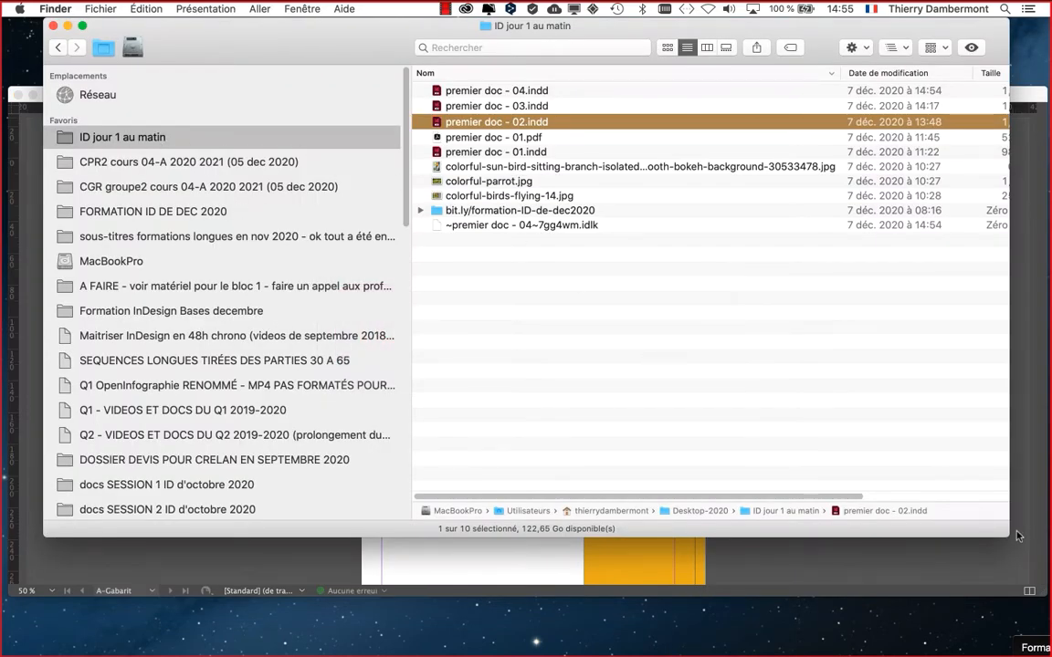
pyautogui.moveTo(1004, 529); pyautogui.dragTo(1046, 447)
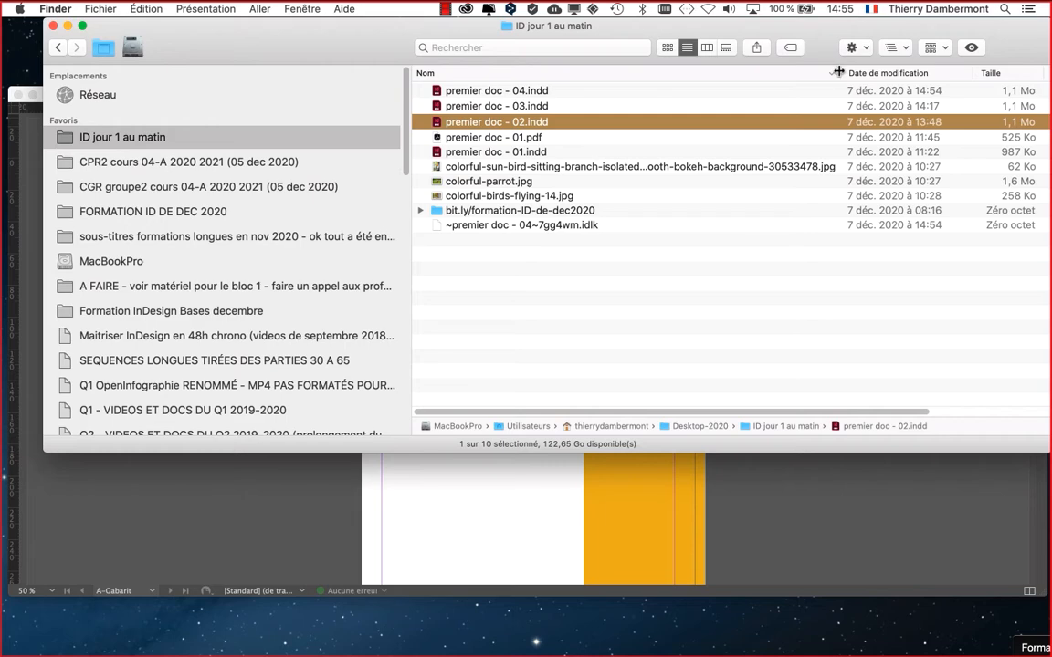
pyautogui.moveTo(838, 73); pyautogui.dragTo(654, 98)
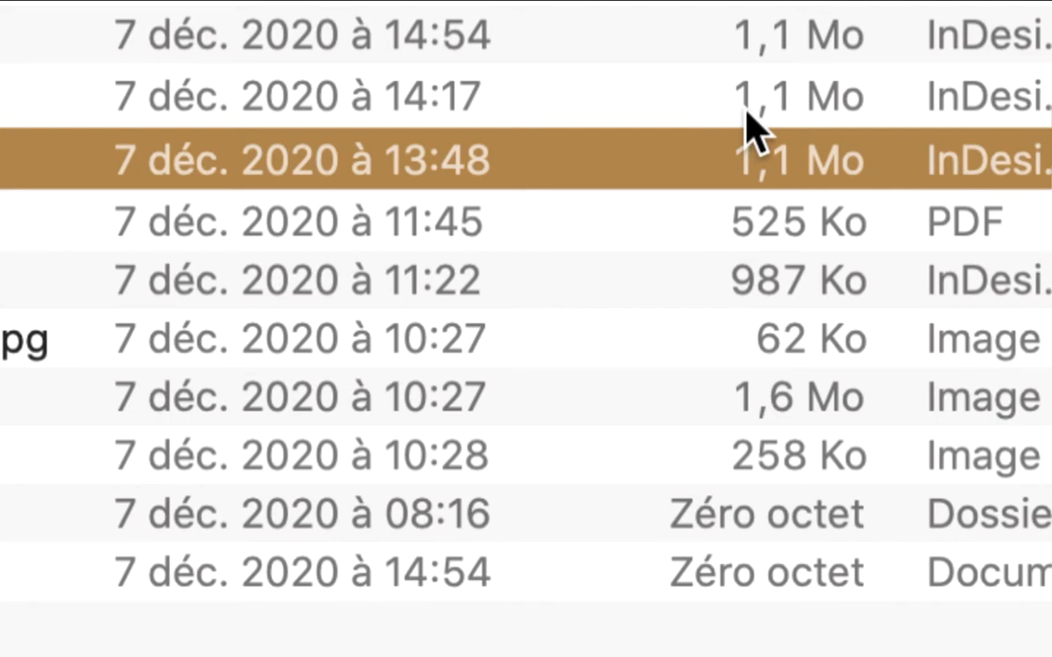
# Compare the names, modification dates and sizes of the InDesign documents and bird JPEG images in the folder
pyautogui.click(747, 109)
pyautogui.click(694, 46)
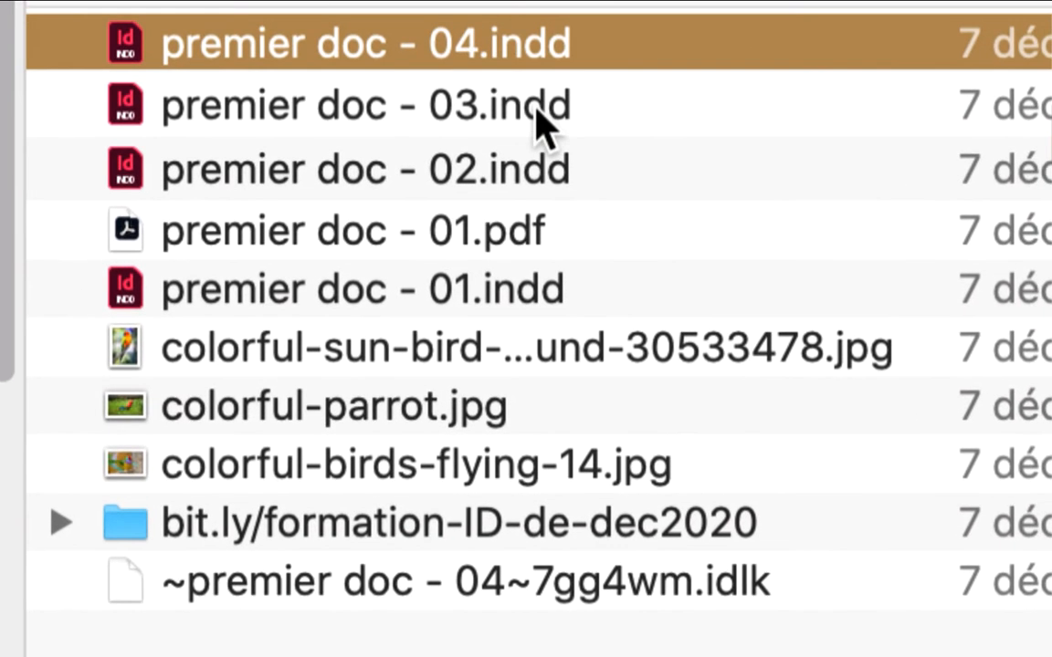
pyautogui.click(544, 128)
pyautogui.click(540, 123)
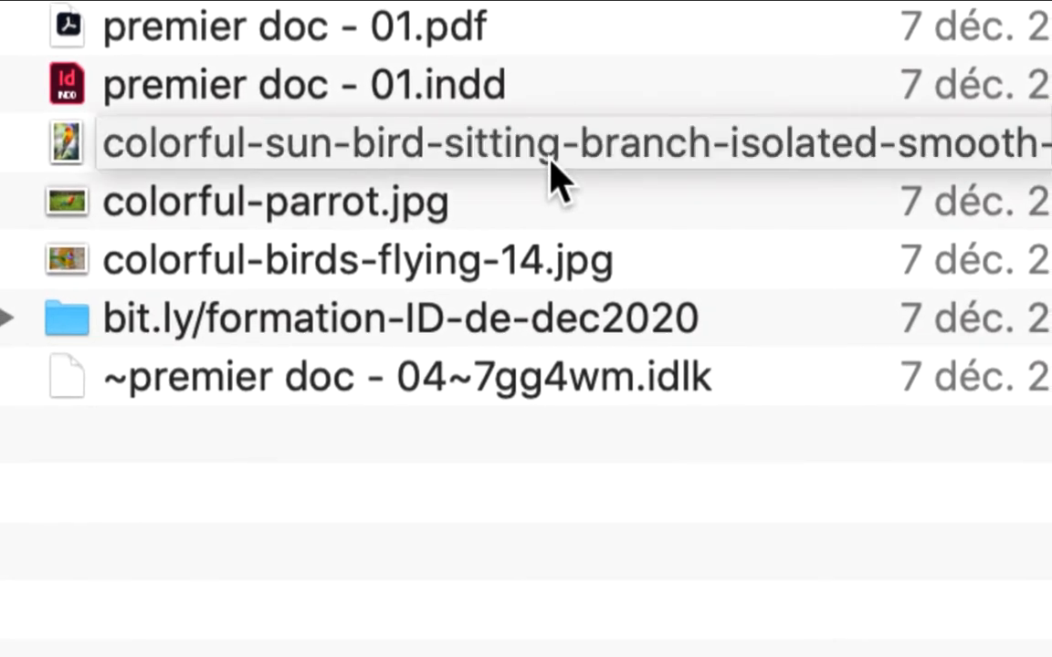
pyautogui.click(552, 173)
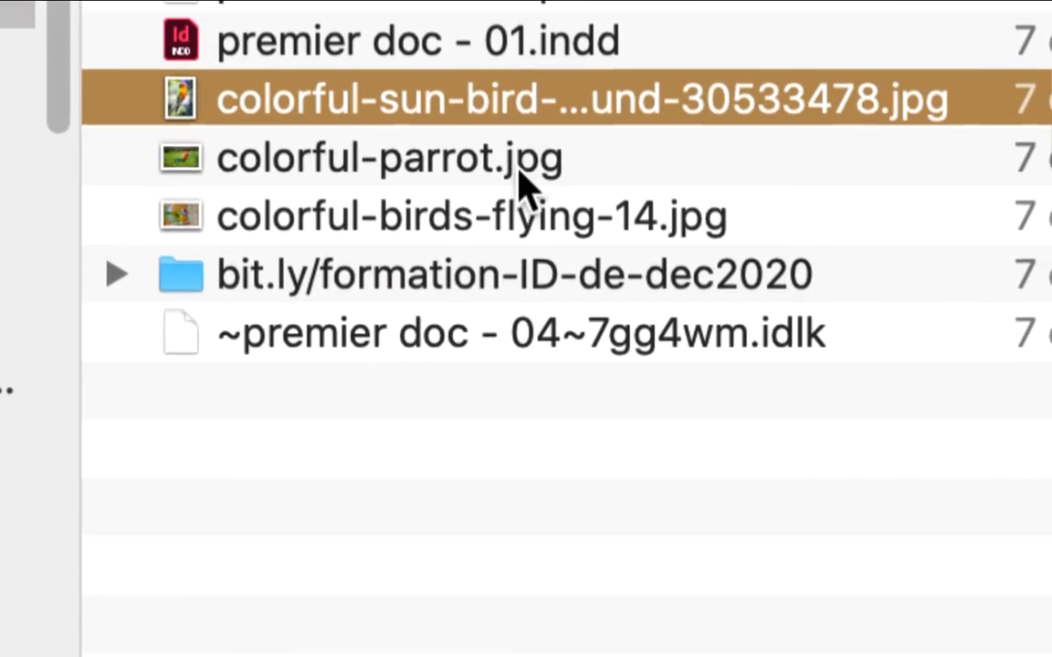
pyautogui.press('Down')
pyautogui.click(521, 191)
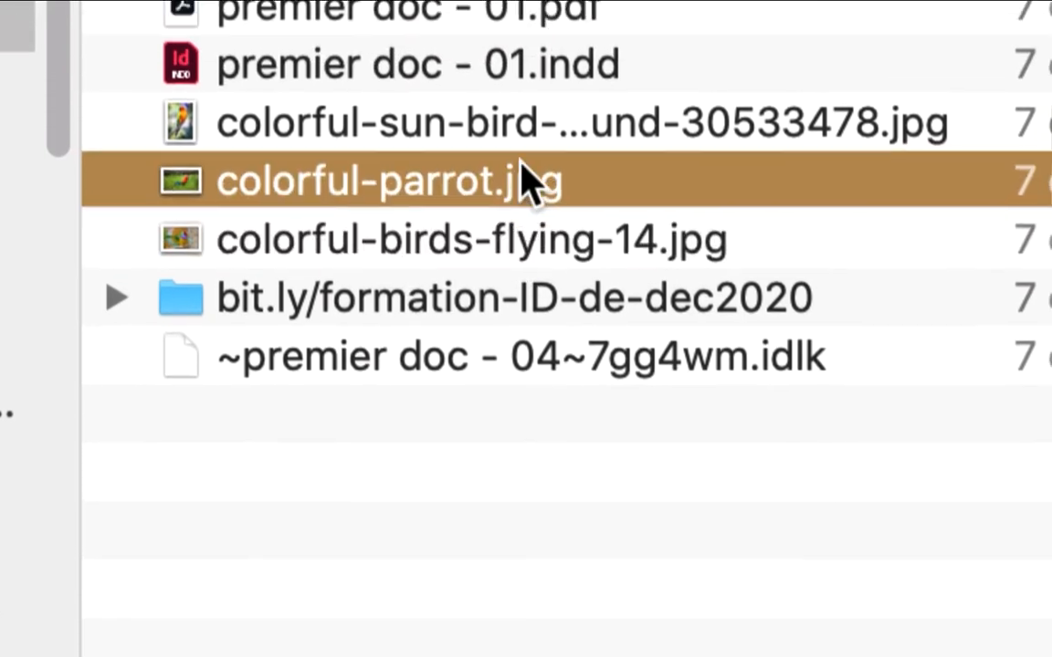
pyautogui.click(520, 144)
pyautogui.click(520, 92)
pyautogui.click(520, 210)
pyautogui.click(712, 261)
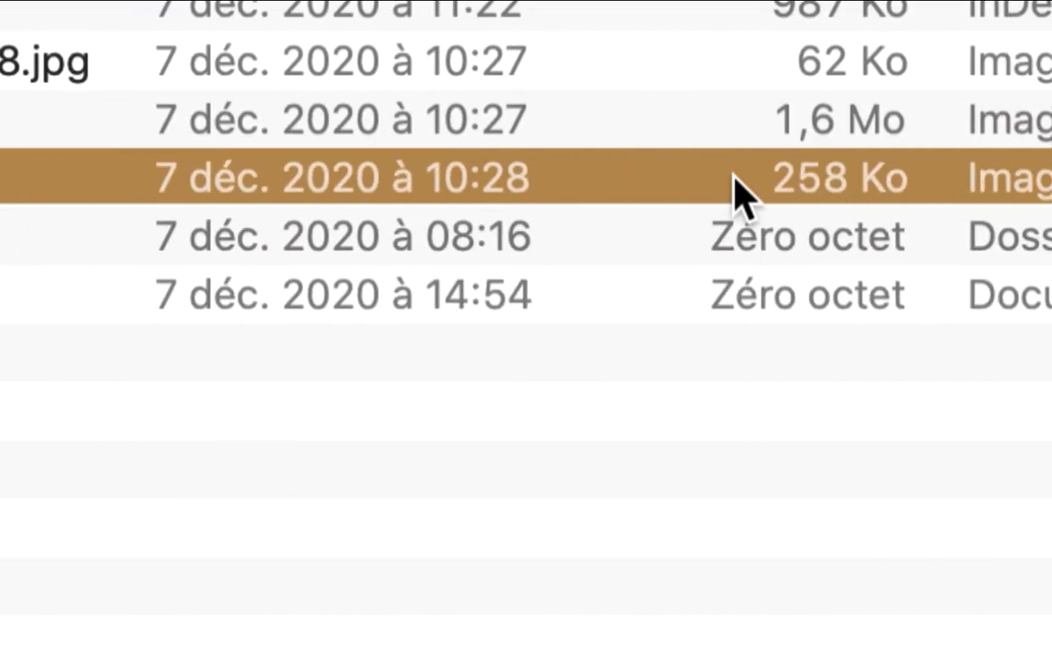
pyautogui.click(749, 134)
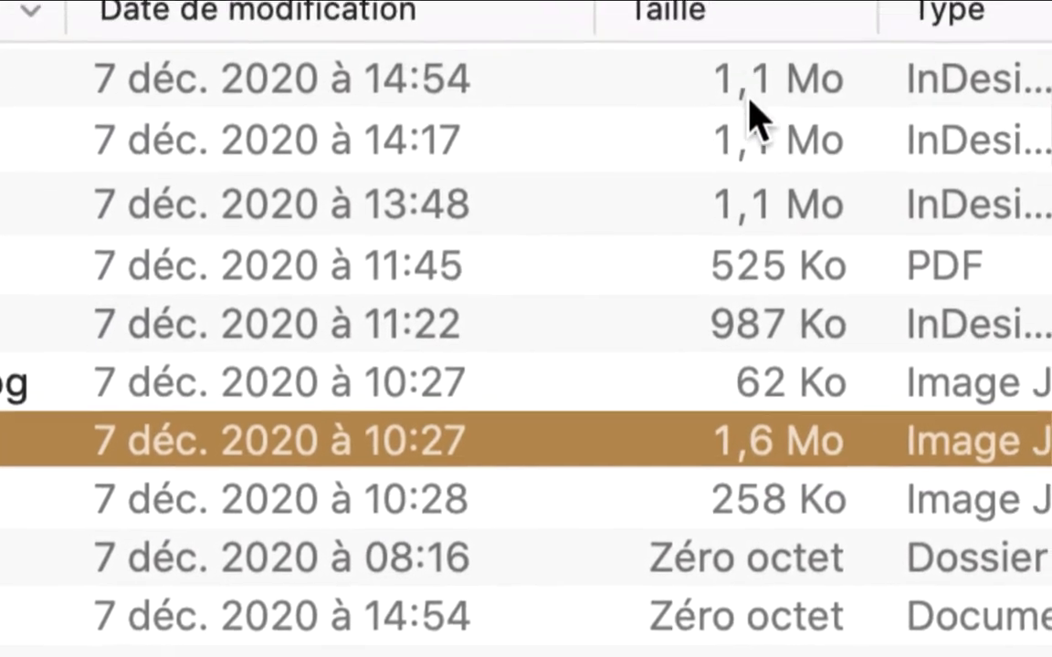
pyautogui.click(744, 81)
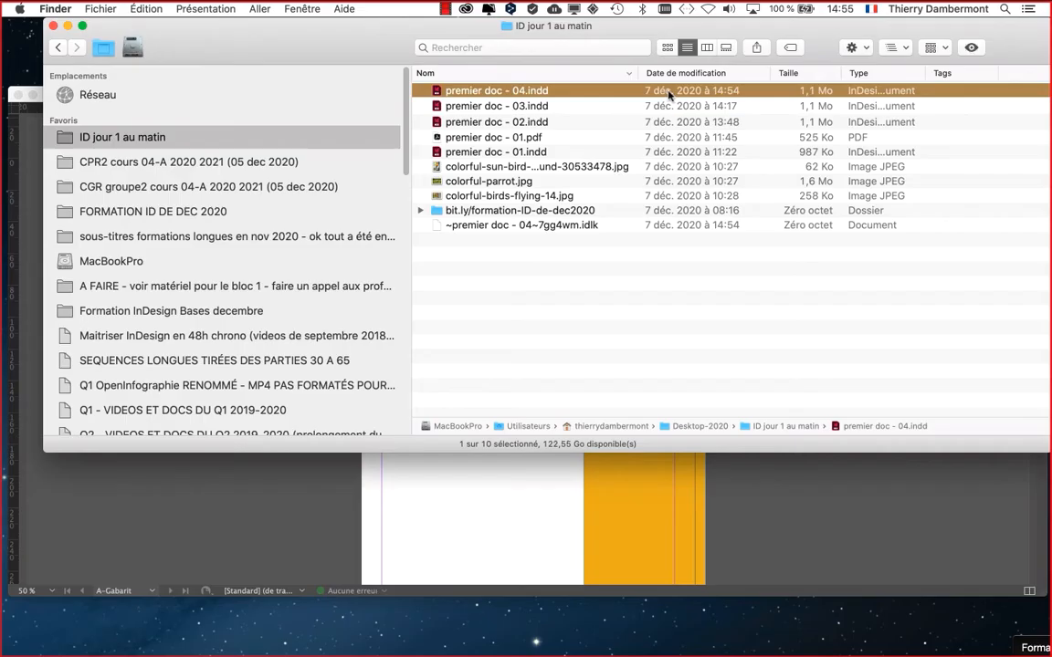
pyautogui.click(523, 168)
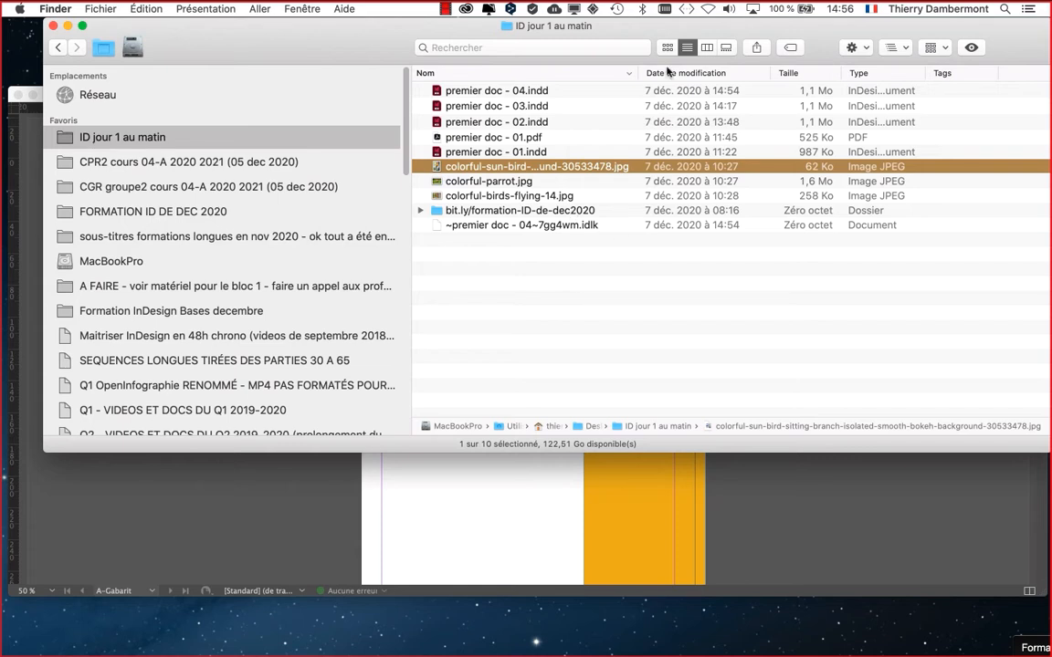
# Widen the Nom column and create a folder named "premier perroquet" in ID jour 1 au matin
pyautogui.moveTo(653, 73); pyautogui.dragTo(782, 75)
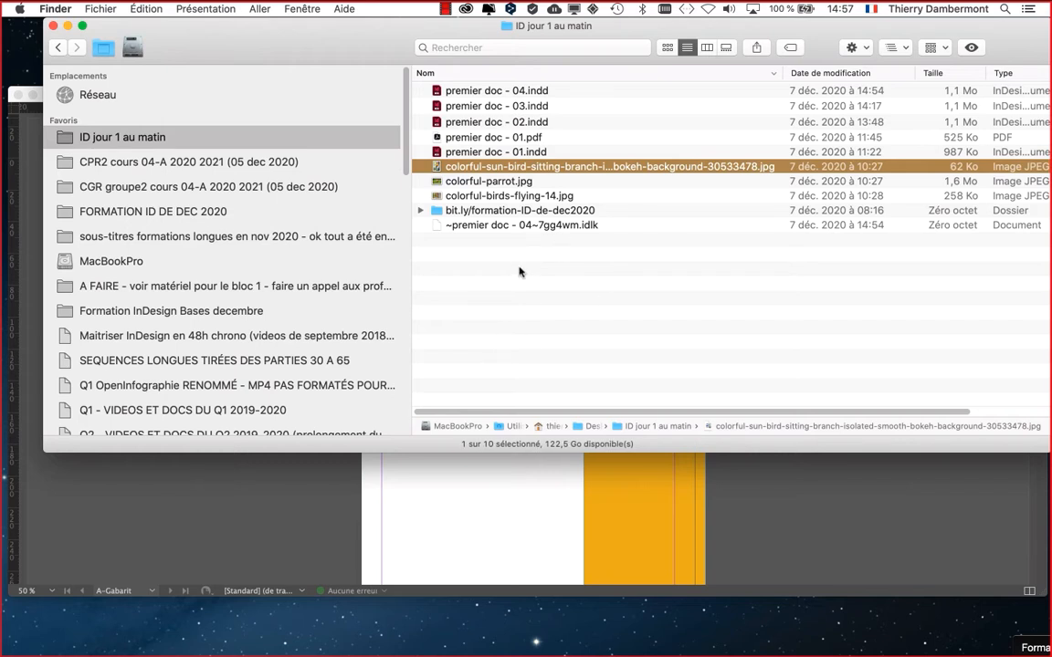
pyautogui.moveTo(587, 27); pyautogui.dragTo(558, 66)
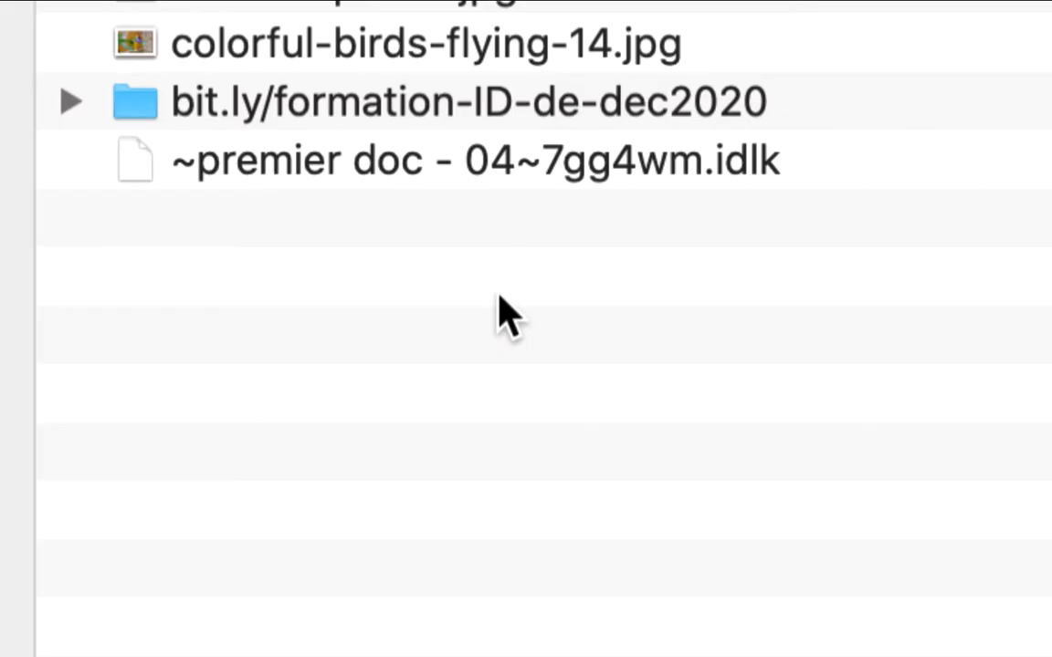
pyautogui.rightClick(459, 291)
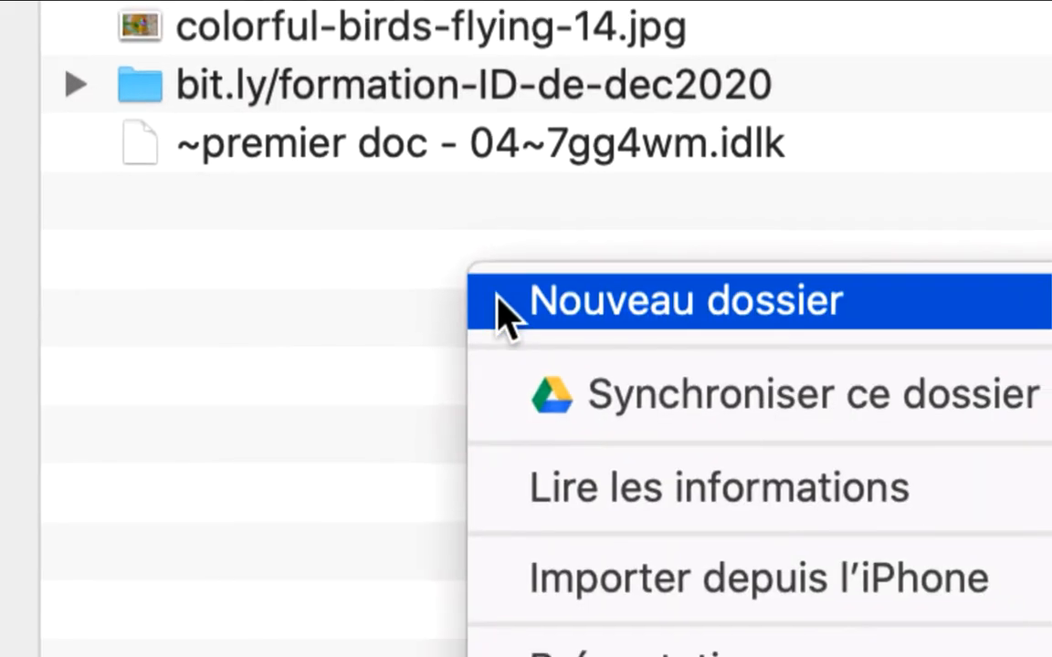
pyautogui.click(500, 301)
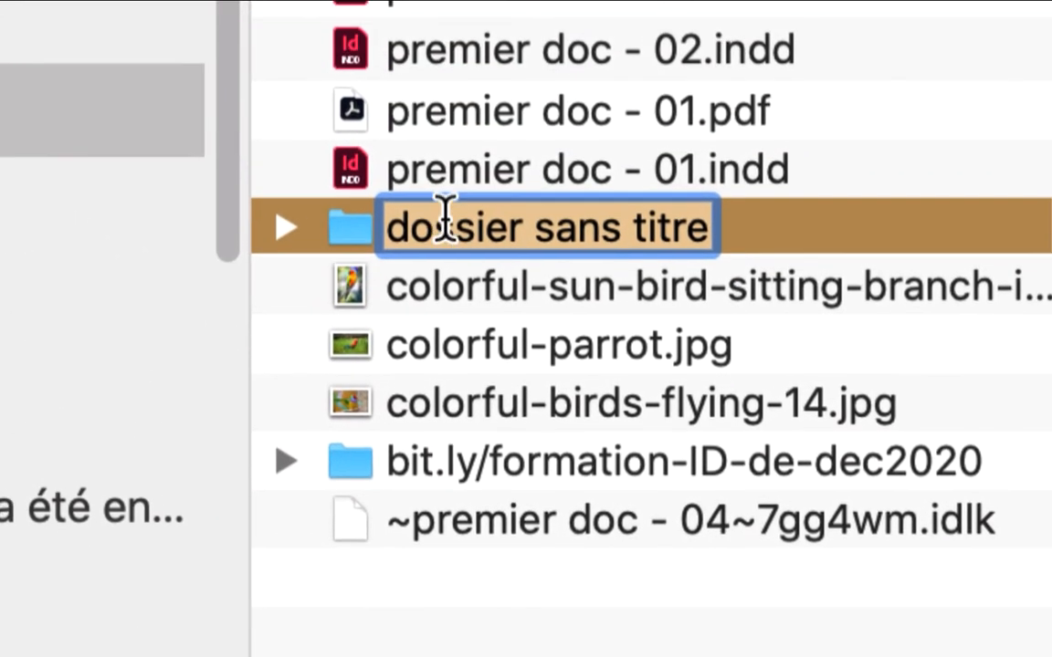
pyautogui.write('premier perroqu')
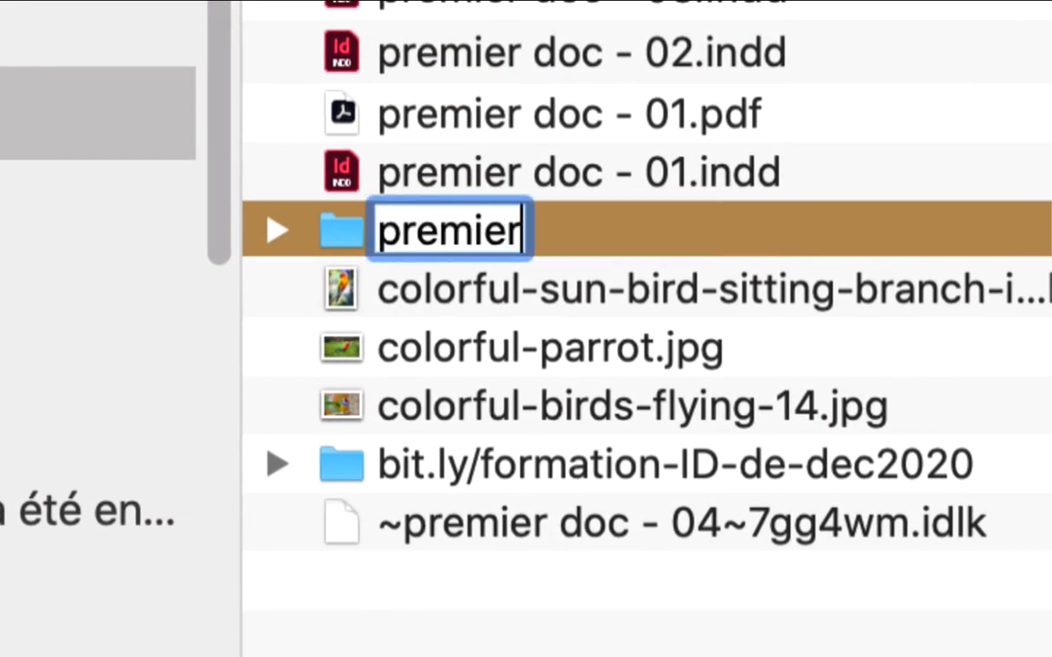
pyautogui.write('et')
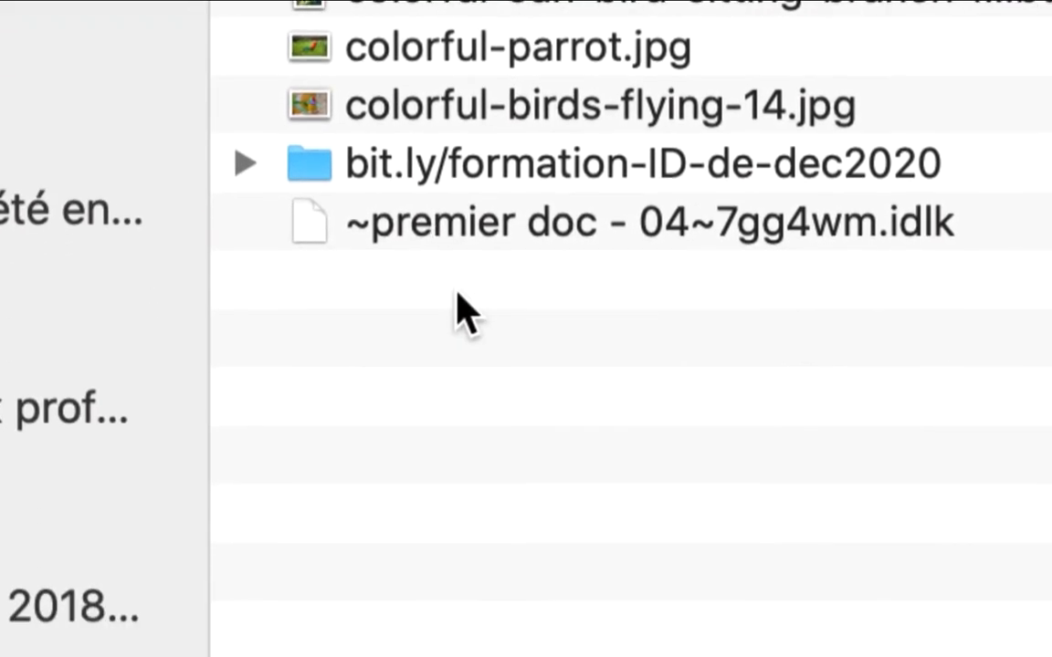
# Create a second folder in ID jour 1 au matin and name it "deux autres perroquets"
pyautogui.rightClick(455, 297)
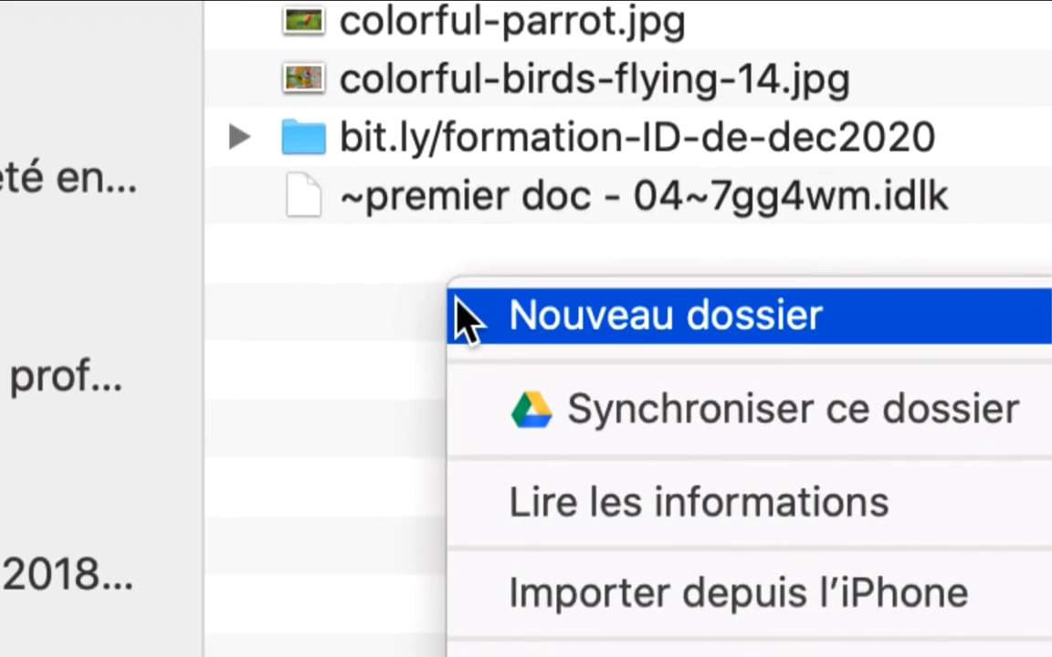
pyautogui.click(459, 303)
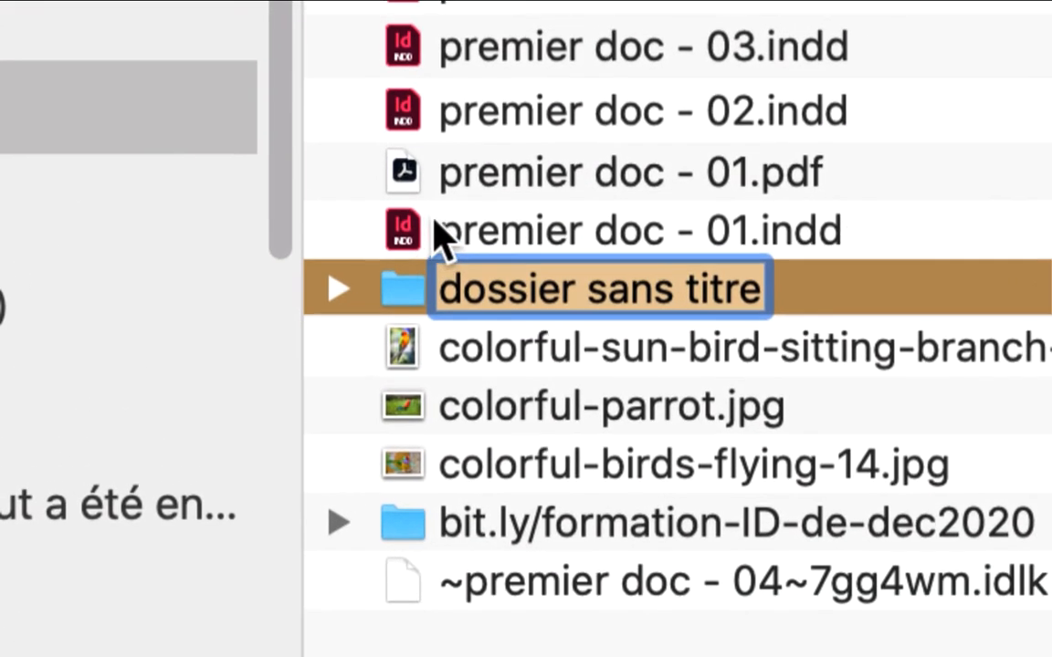
pyautogui.write('deux autre sperr')
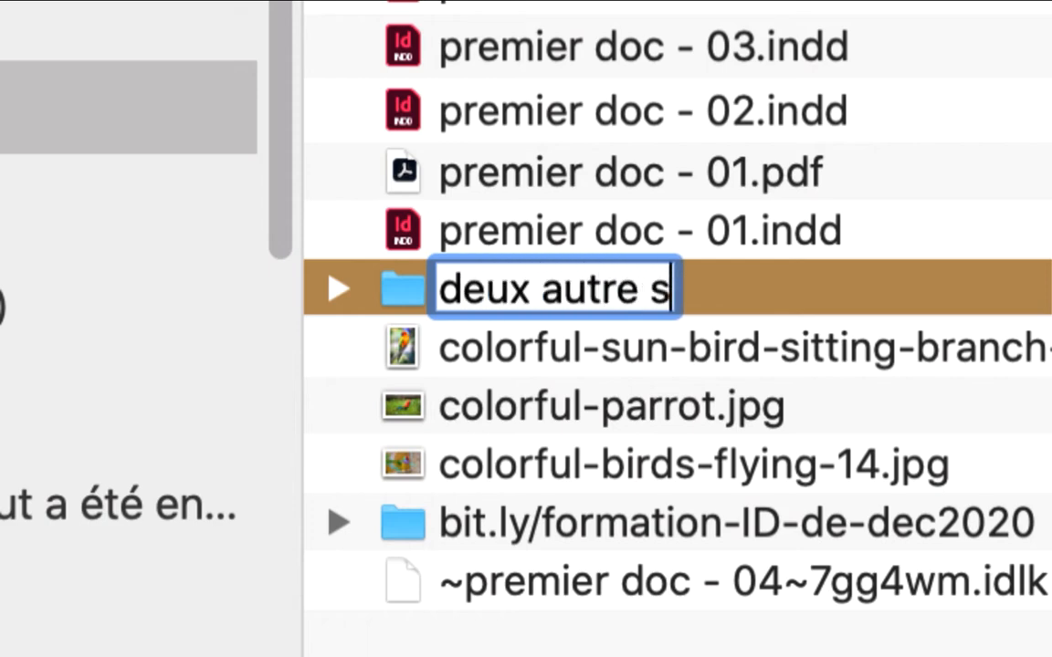
pyautogui.write('oquets')
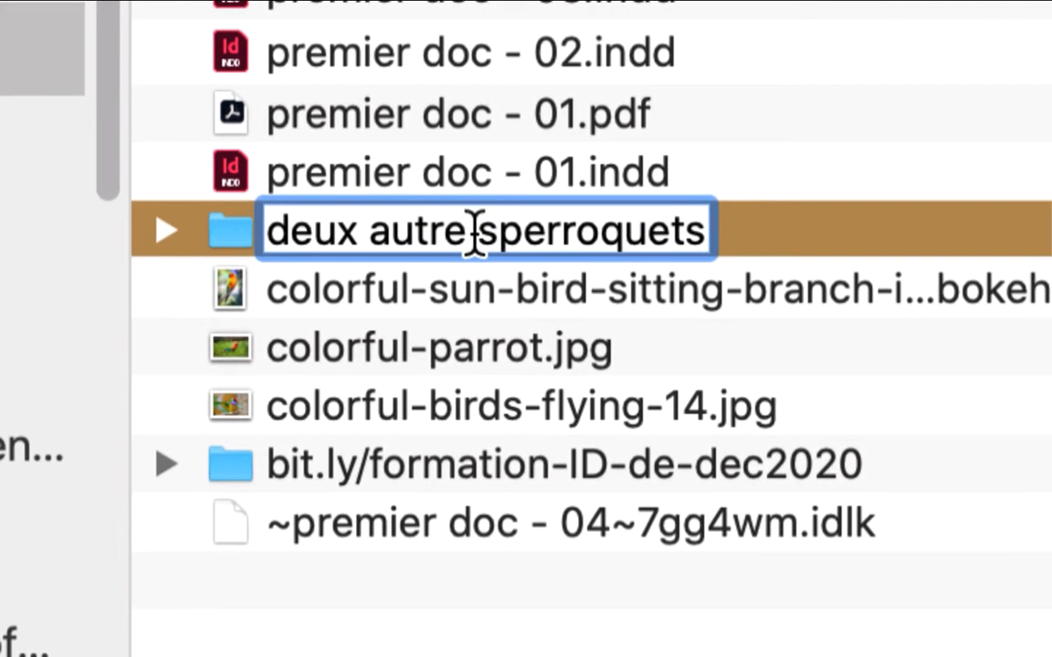
pyautogui.click(524, 251)
pyautogui.press('BackSpace')
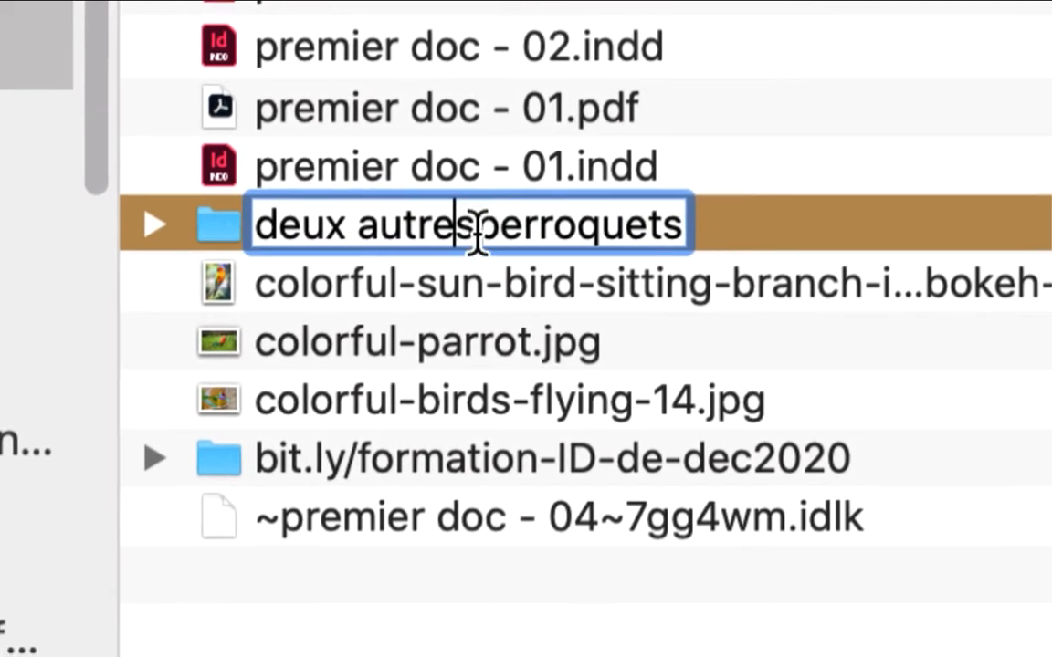
pyautogui.click(532, 251)
pyautogui.press('Return')
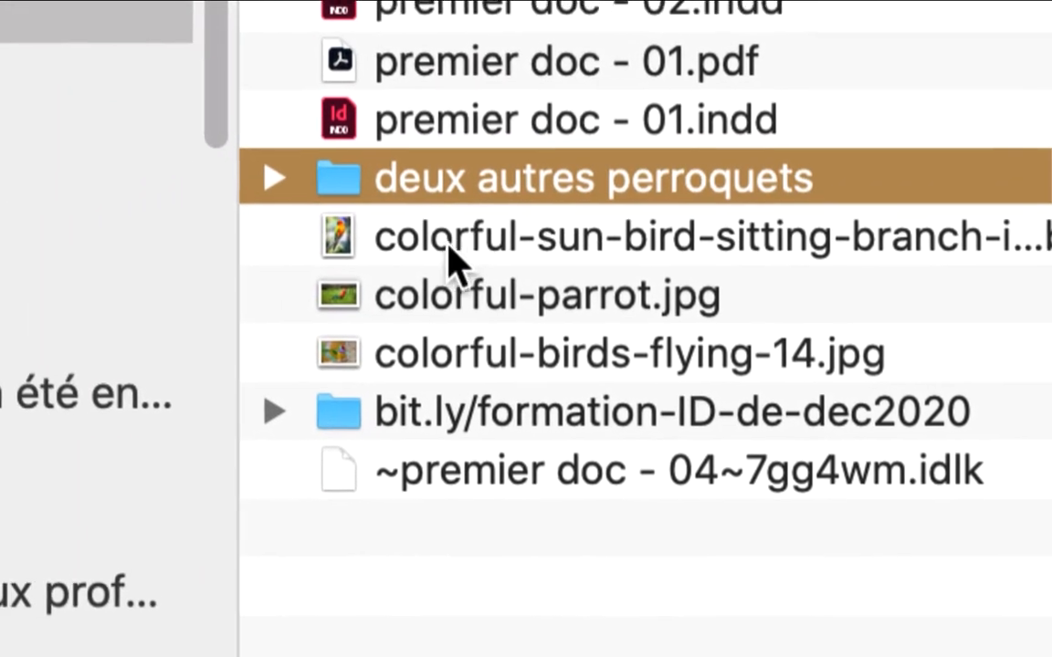
# Preview the bird images as icons in a taller Finder window and select colorful-birds-flying-14.jpg
pyautogui.click(445, 245)
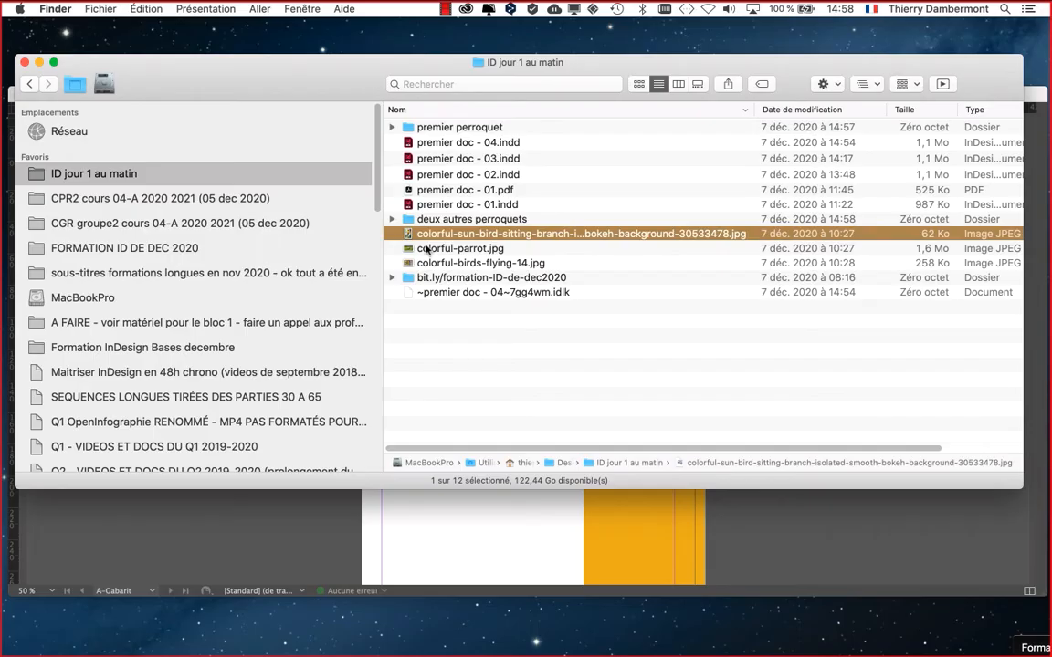
pyautogui.click(638, 83)
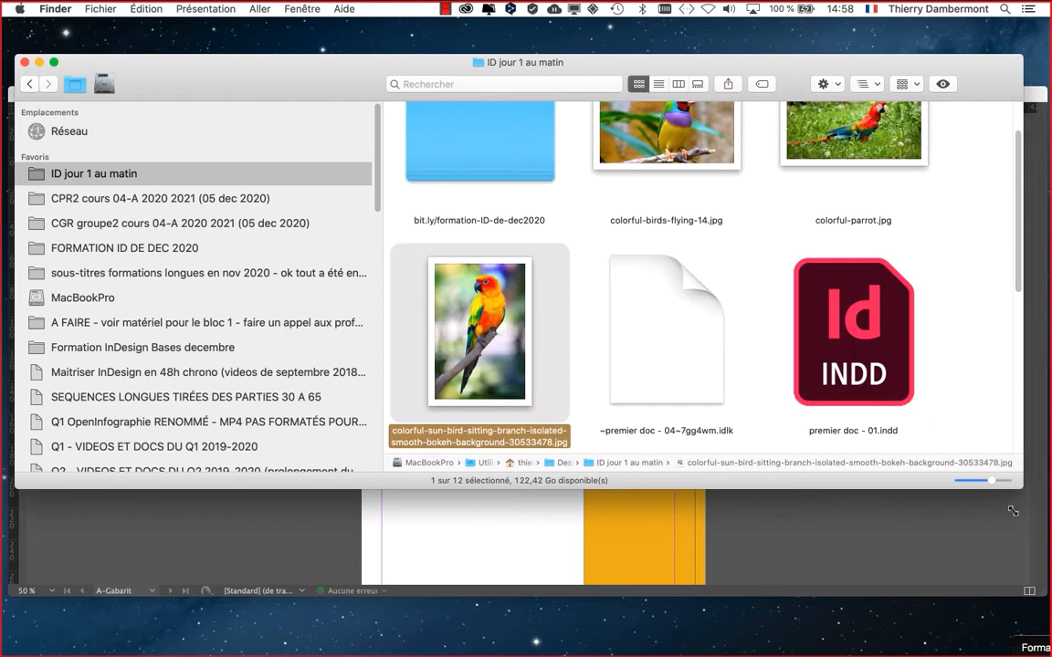
pyautogui.moveTo(1021, 487); pyautogui.dragTo(1013, 654)
pyautogui.scroll(5, 661, 153)
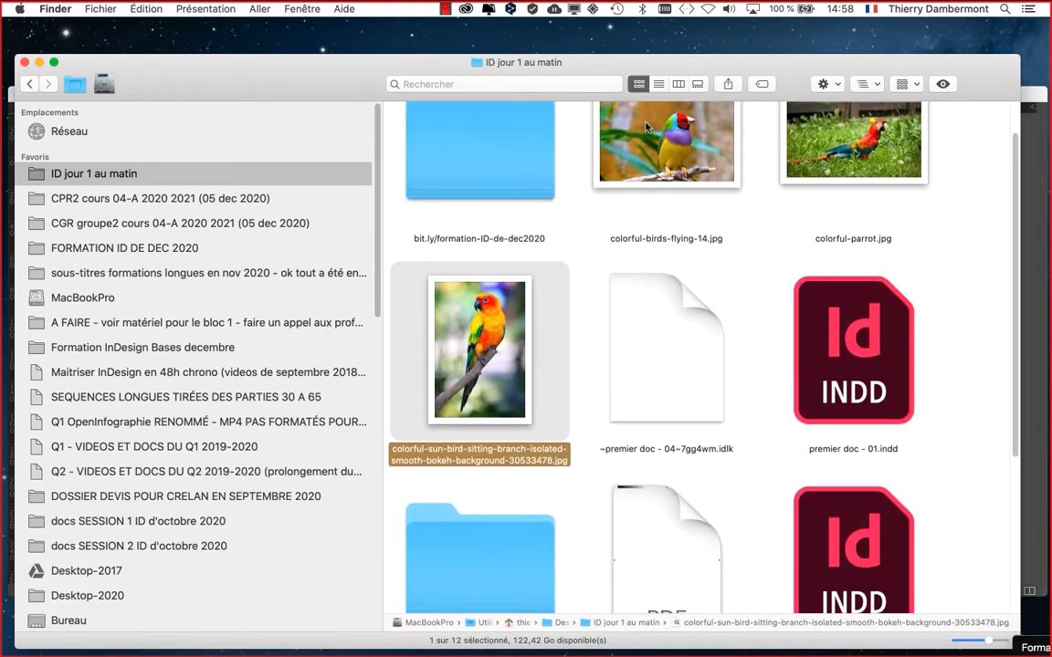
pyautogui.click(660, 154)
# Check in InDesign which bird image is placed on page 1, redisplay the A-Gabarit master and return to the Finder
pyautogui.press('super+Tab')
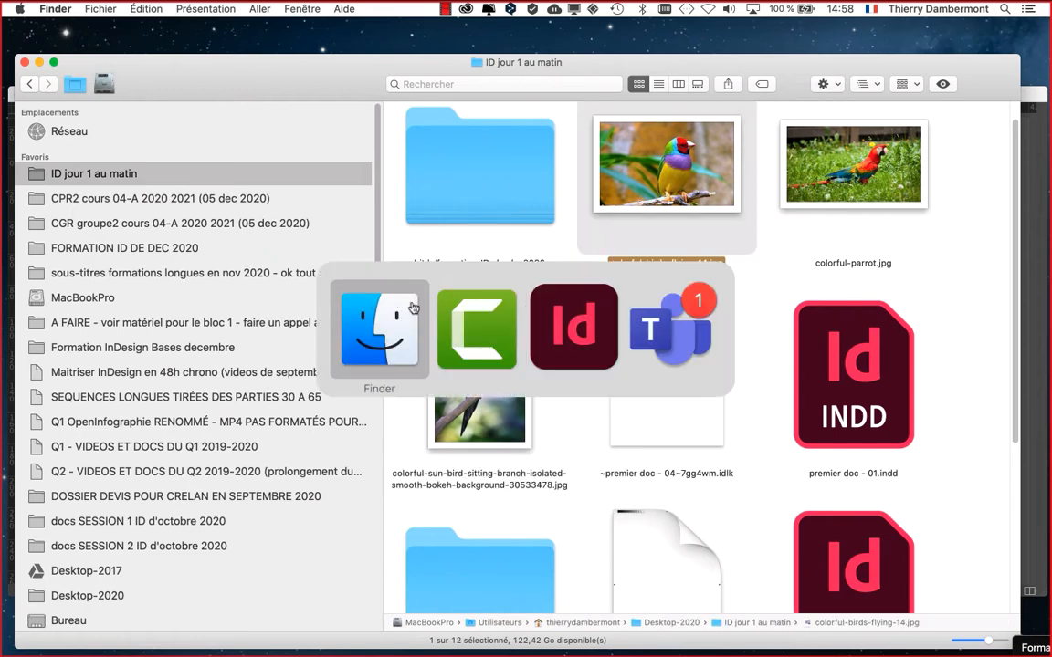
pyautogui.click(553, 331)
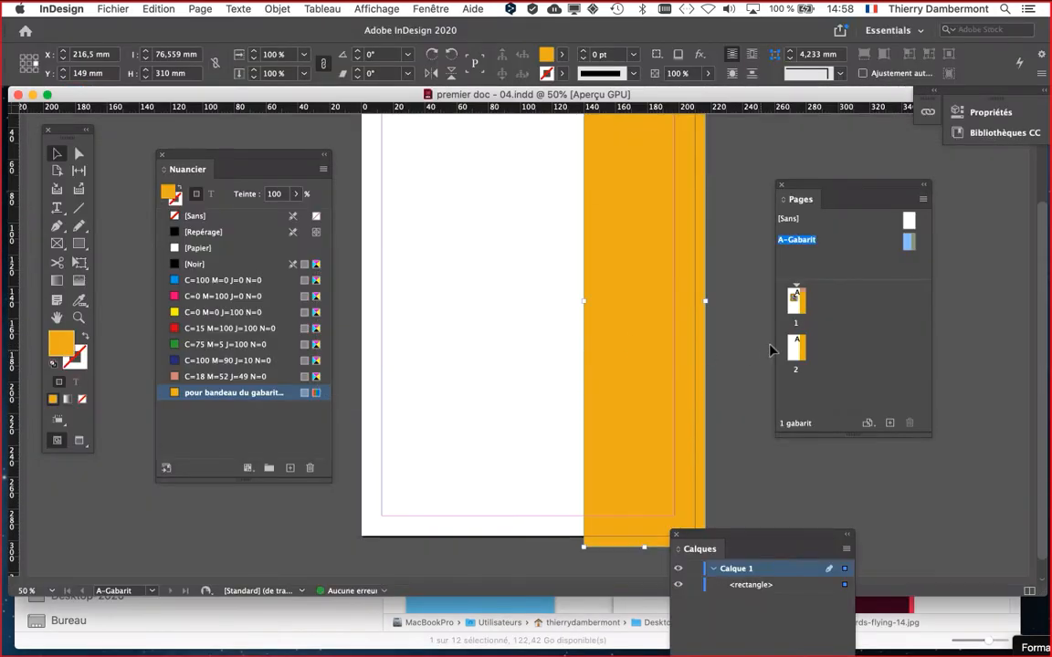
pyautogui.doubleClick(796, 306)
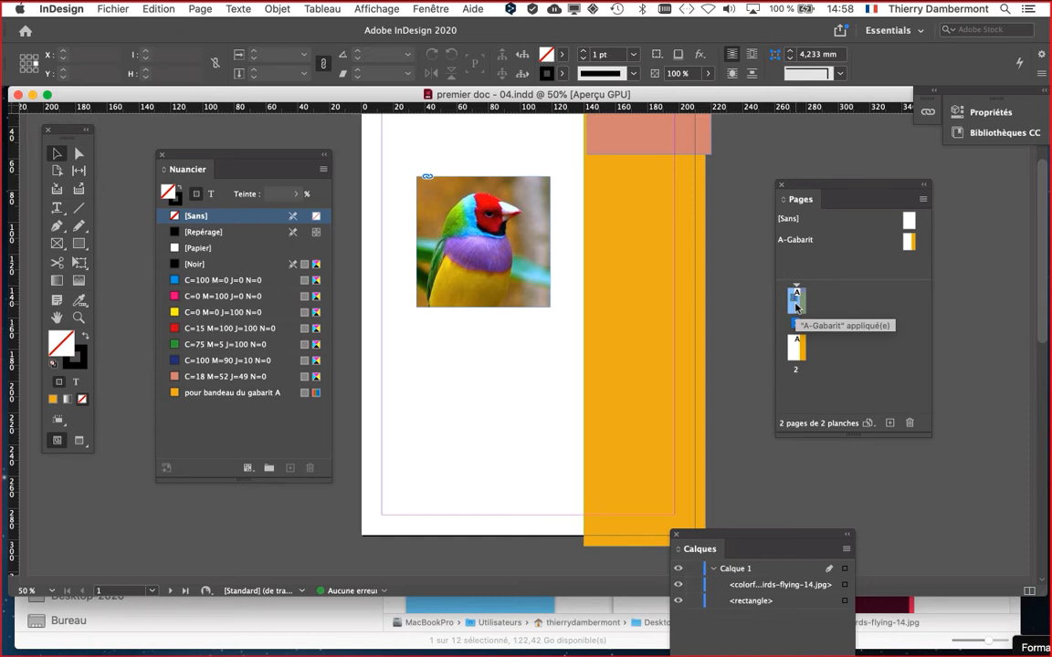
pyautogui.doubleClick(910, 243)
pyautogui.press('super+Tab')
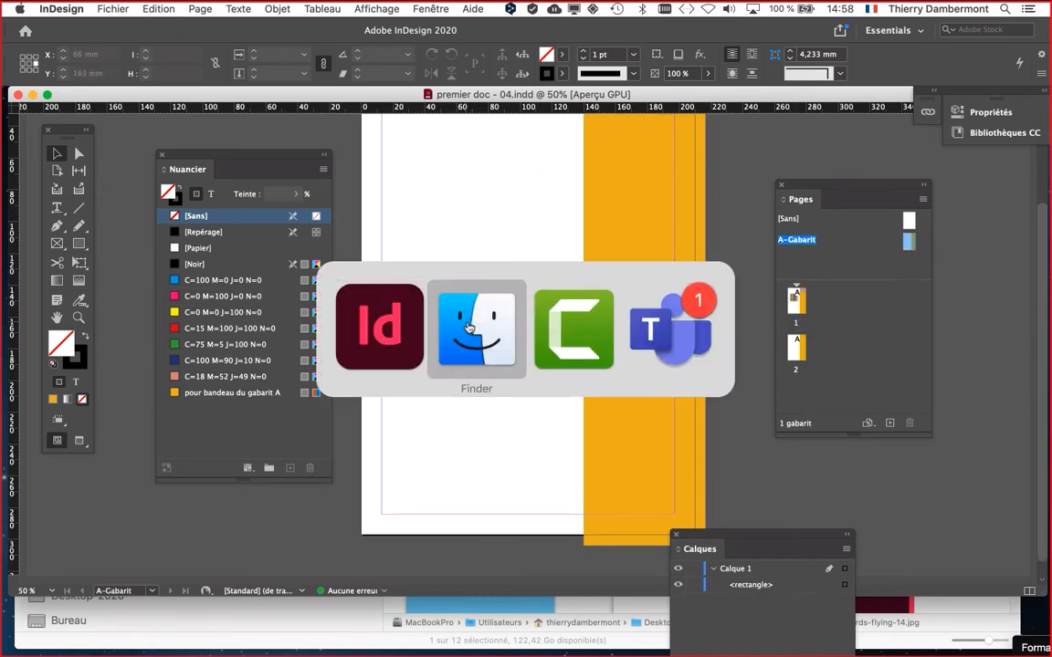
pyautogui.click(469, 326)
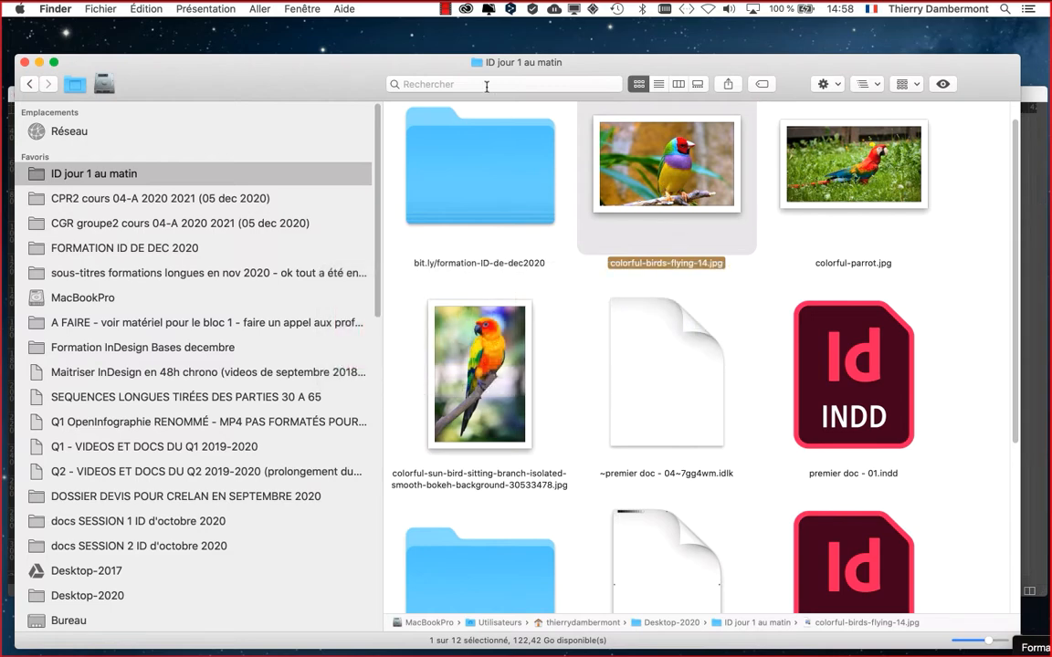
# In list view, move colorful-birds-flying-14.jpg into premier perroquet and the sun-bird and parrot images into deux autres perroquets
pyautogui.click(658, 84)
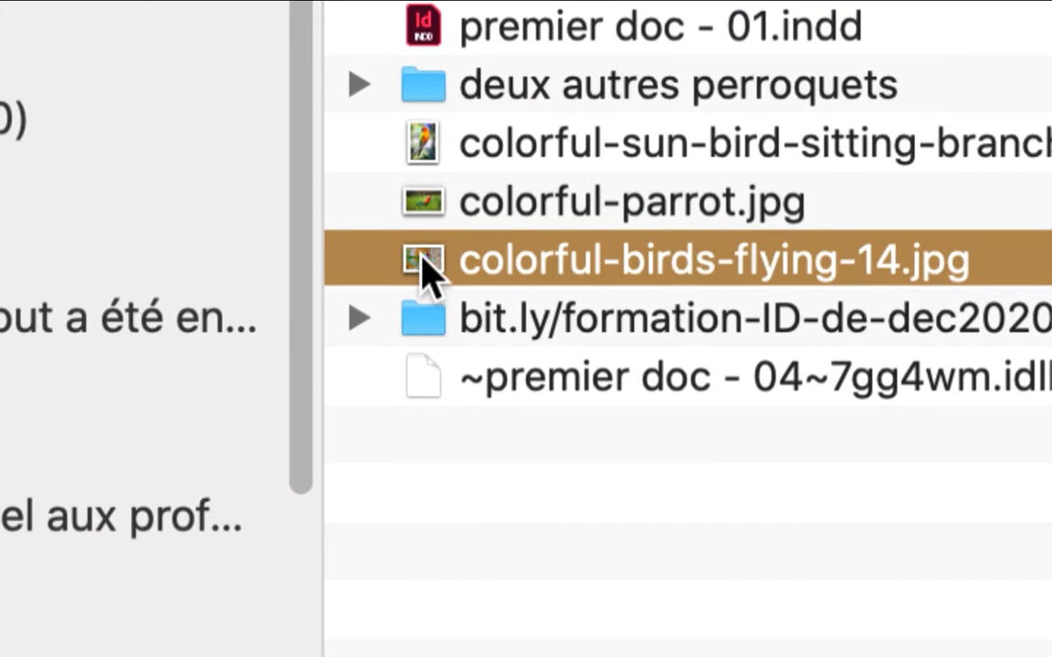
pyautogui.moveTo(427, 272); pyautogui.dragTo(444, 151)
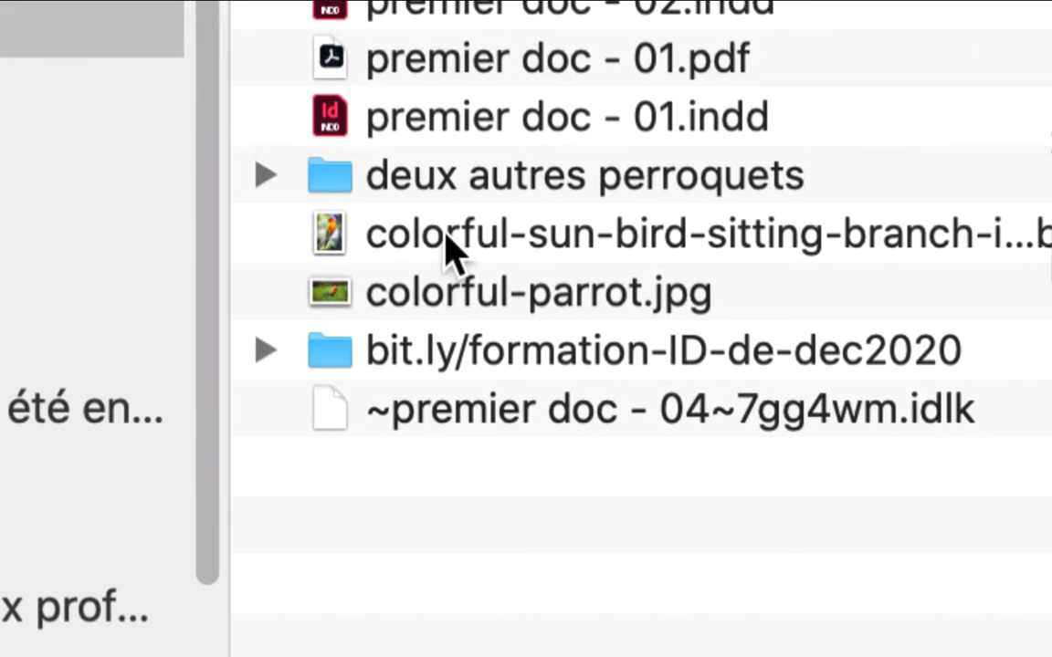
pyautogui.click(447, 525)
pyautogui.keyDown('shift'); pyautogui.click(459, 569); pyautogui.keyUp('shift')
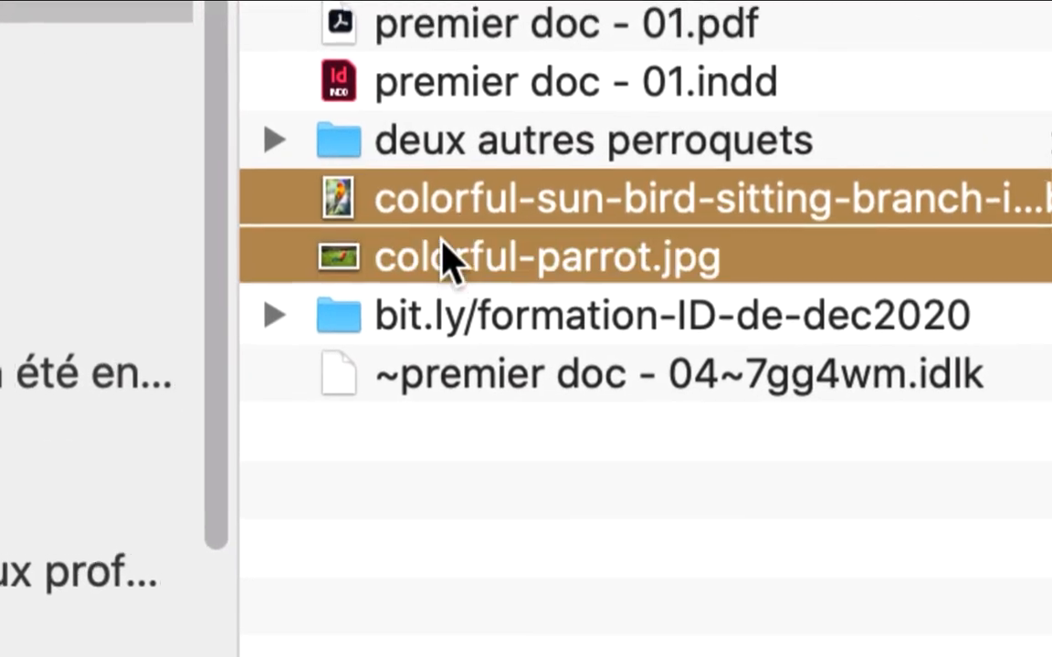
pyautogui.moveTo(431, 215); pyautogui.dragTo(442, 160)
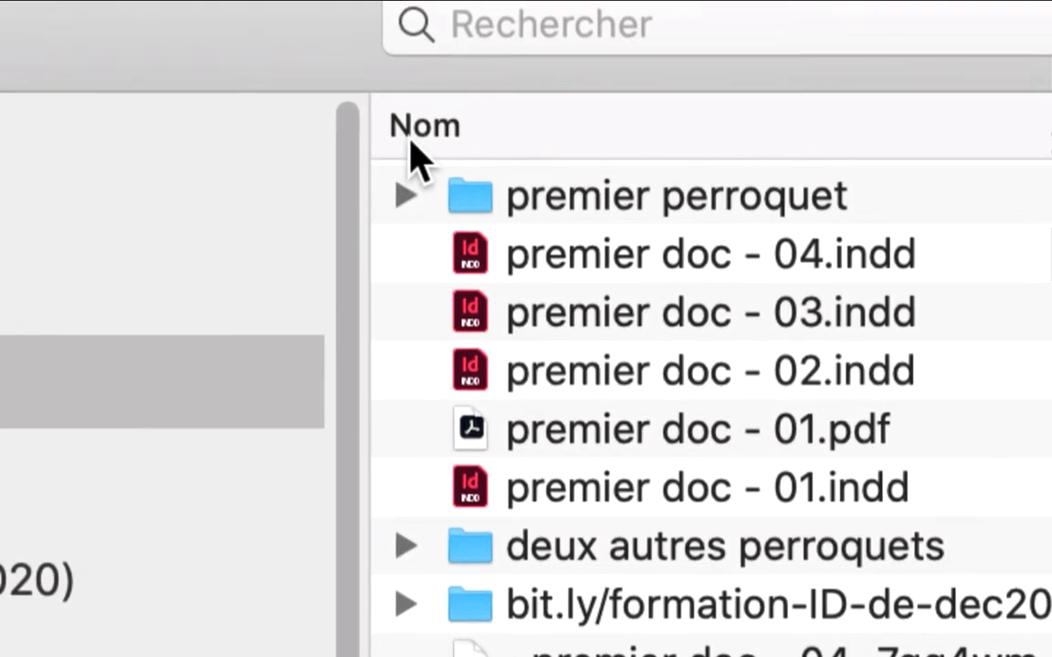
# Expand and collapse the premier perroquet and deux autres perroquets folders to check their contents, keeping the names in descending order
pyautogui.click(415, 154)
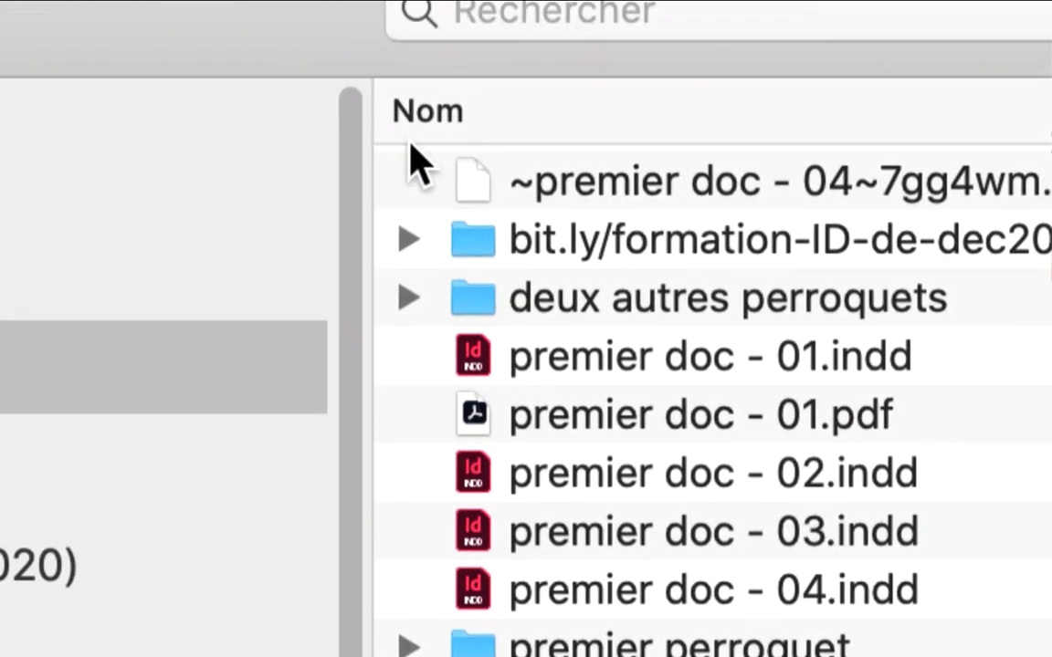
pyautogui.click(424, 18)
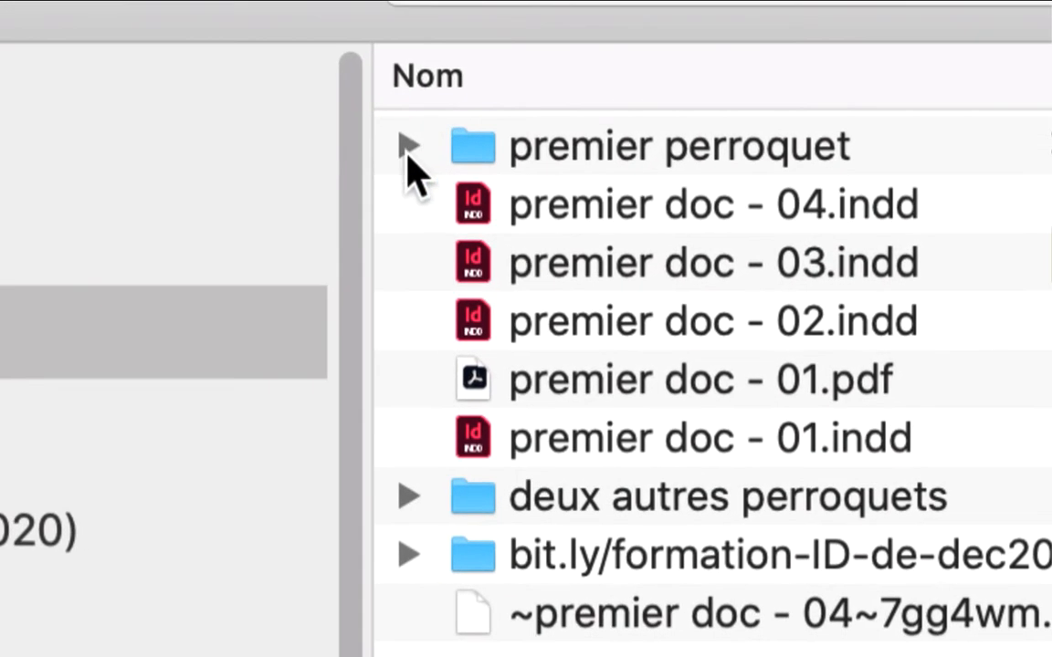
pyautogui.click(399, 201)
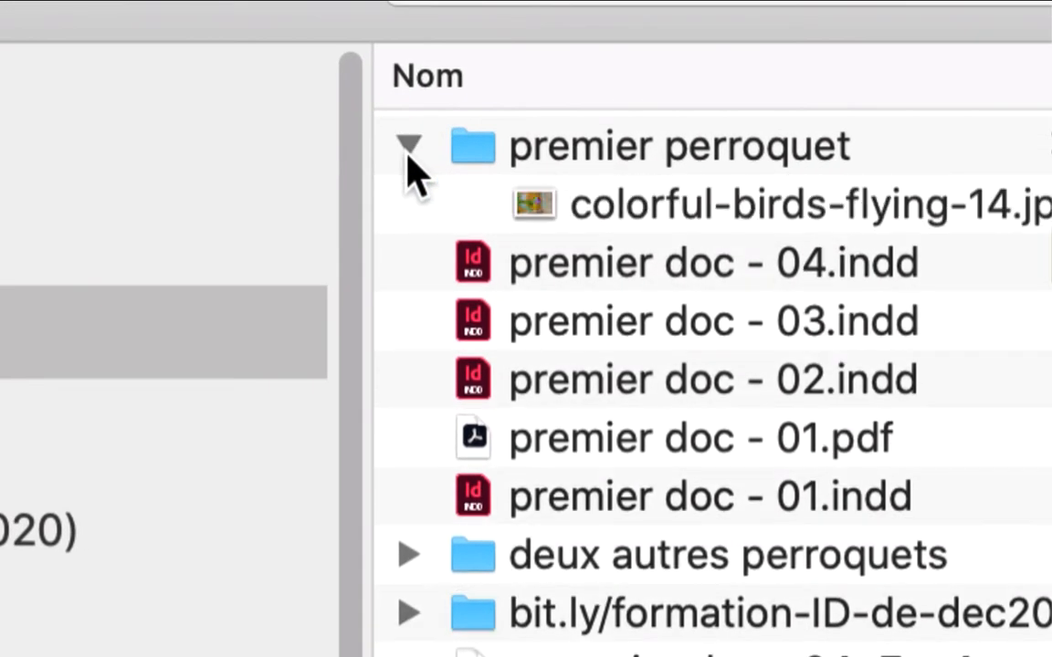
pyautogui.click(408, 146)
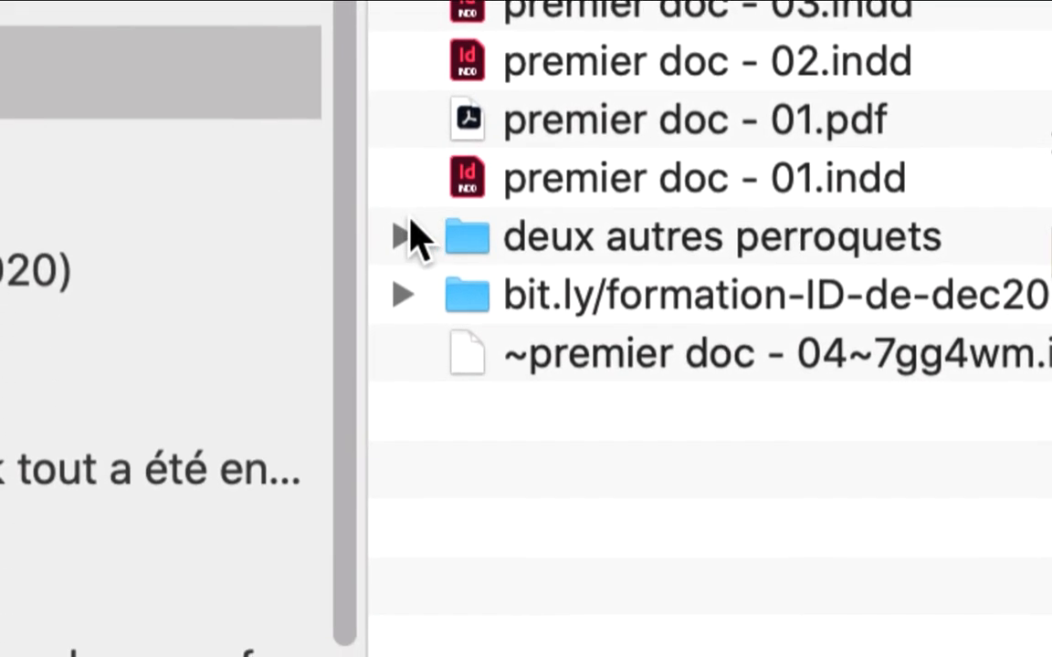
pyautogui.click(409, 483)
pyautogui.click(406, 224)
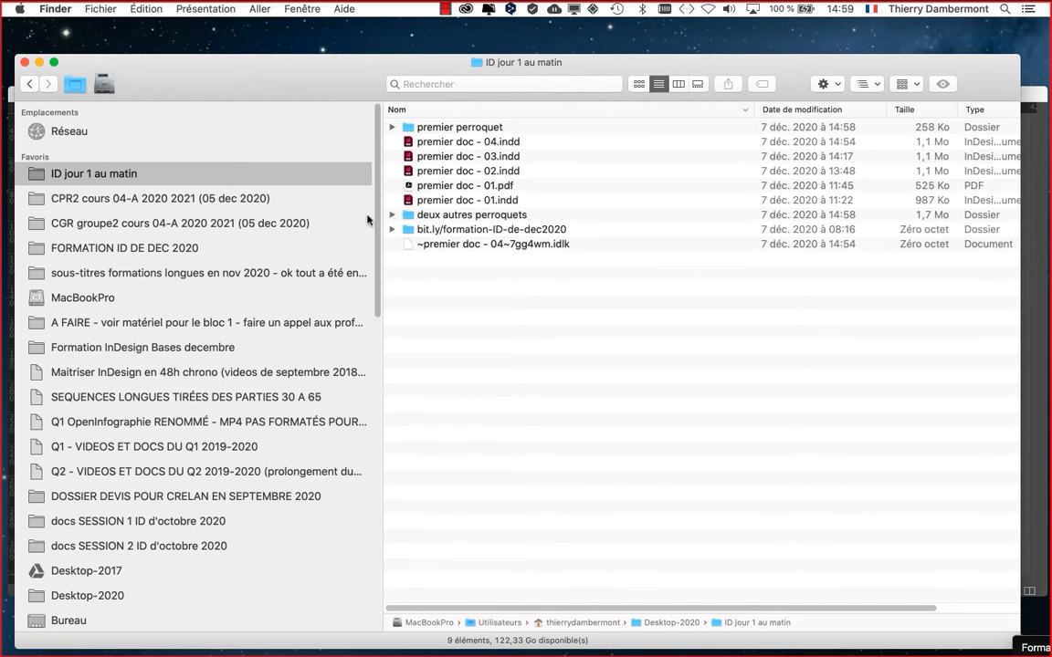
# Switch back to the premier doc - 04 document in InDesign and display its image links (Liens) over the white page area
pyautogui.moveTo(281, 88); pyautogui.dragTo(354, 313)
pyautogui.click(335, 94)
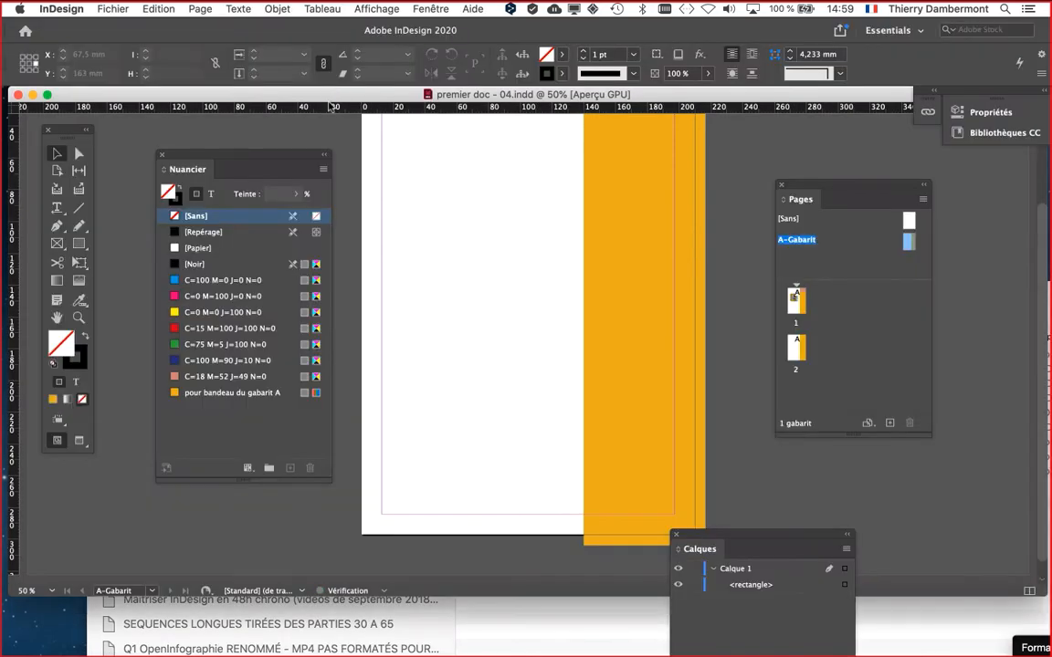
pyautogui.click(440, 8)
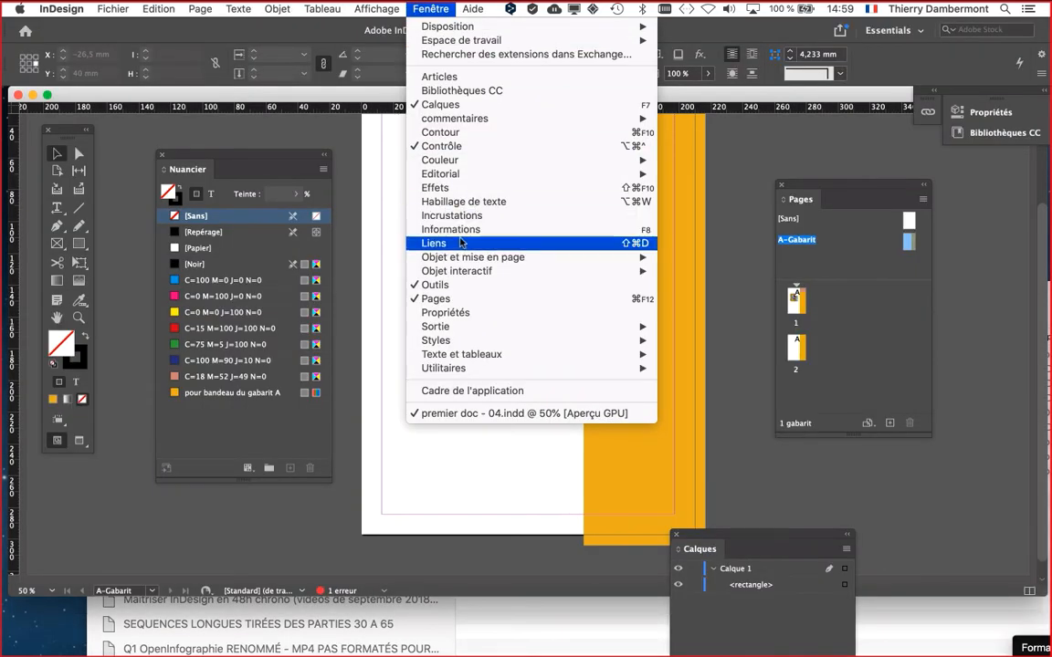
pyautogui.click(435, 242)
pyautogui.moveTo(744, 105); pyautogui.dragTo(415, 164)
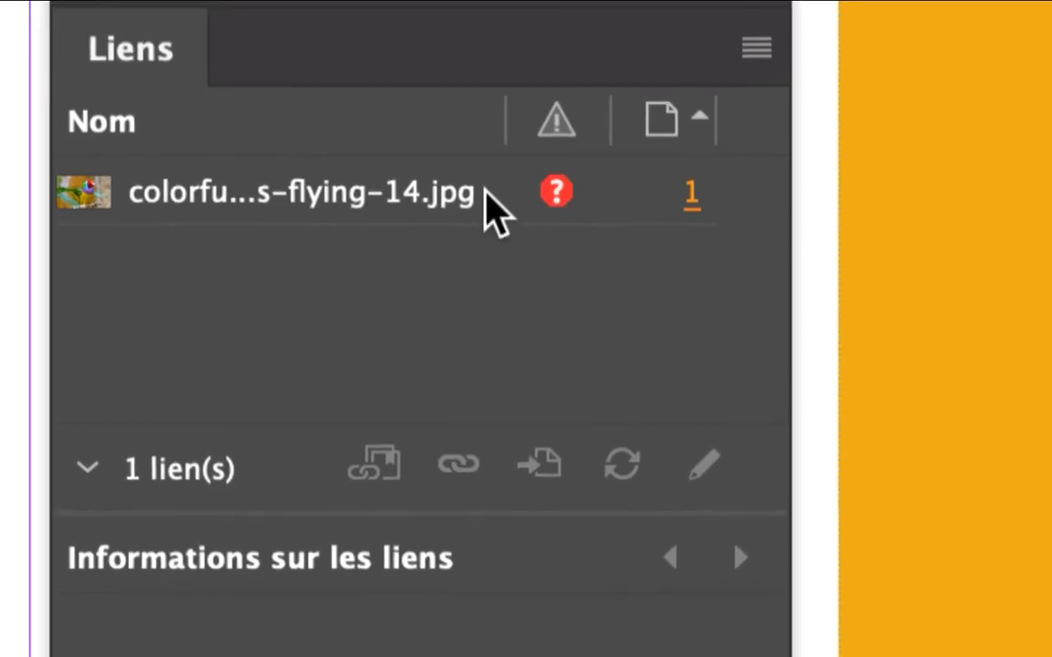
# Try to locate the missing file of the colorful-birds-flying-14.jpg link
pyautogui.click(711, 178)
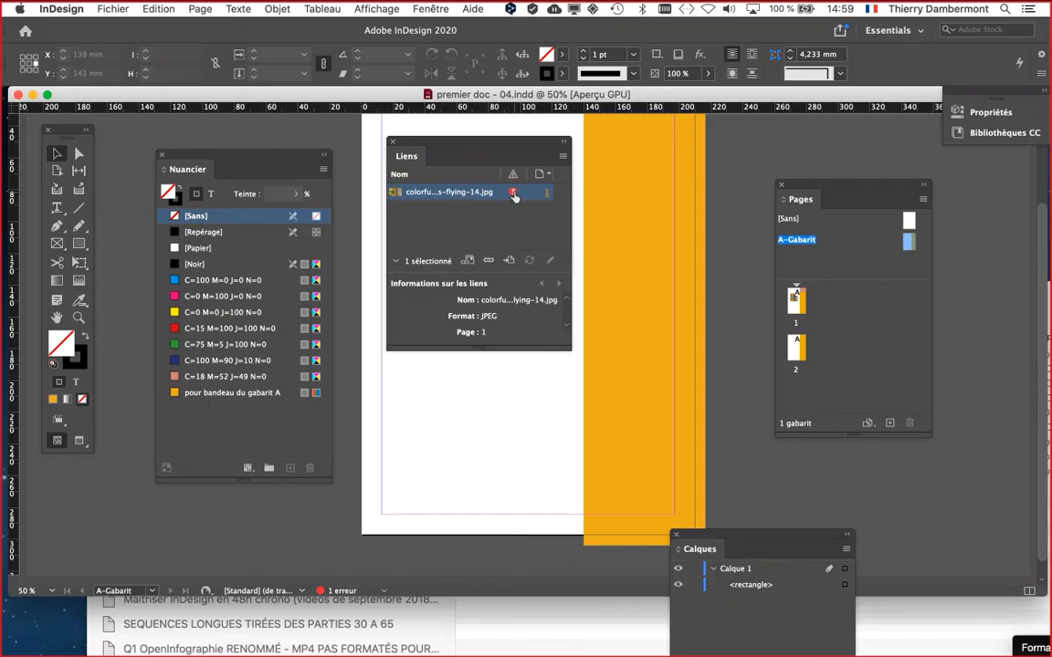
pyautogui.click(514, 195)
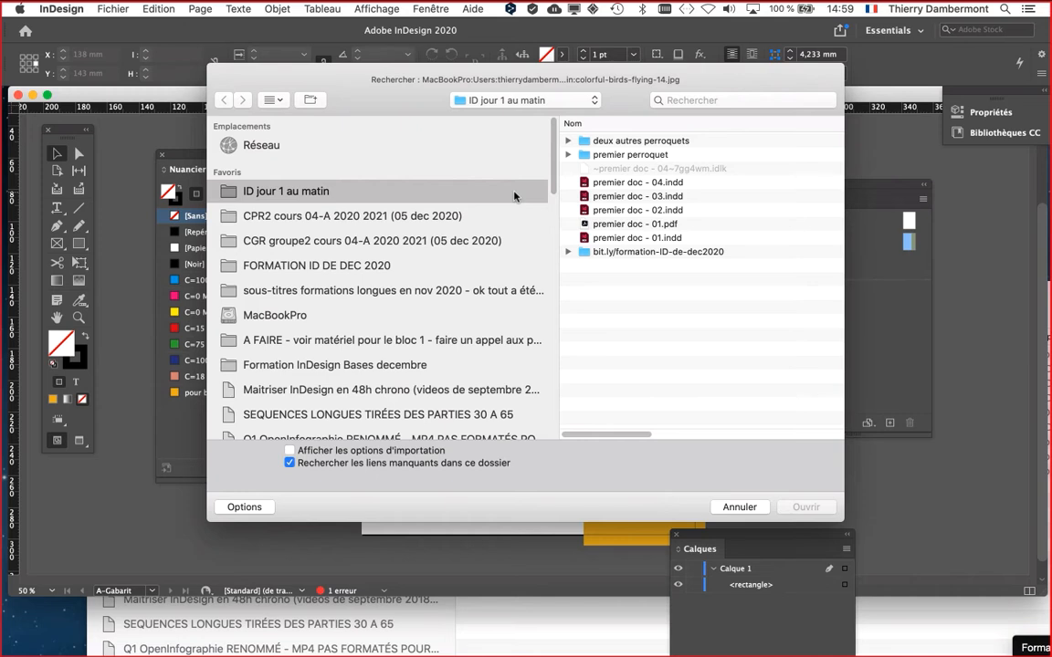
pyautogui.click(739, 506)
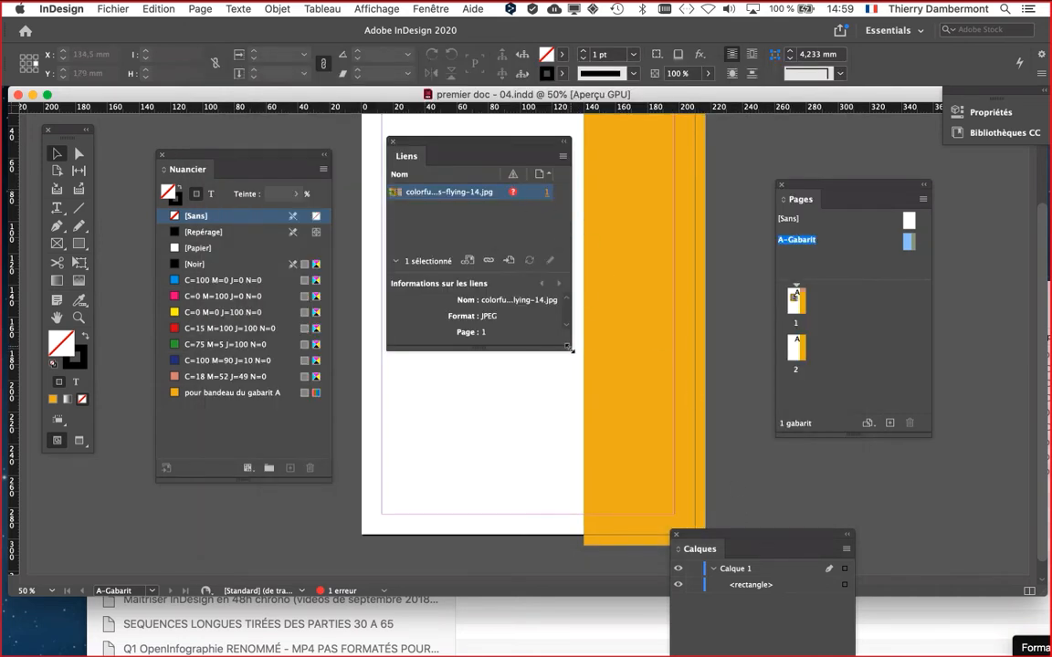
# Relink the missing image to colorful-birds-flying-14.jpg in the premier perroquet folder, after widening the Liens panel
pyautogui.moveTo(571, 351); pyautogui.dragTo(630, 339)
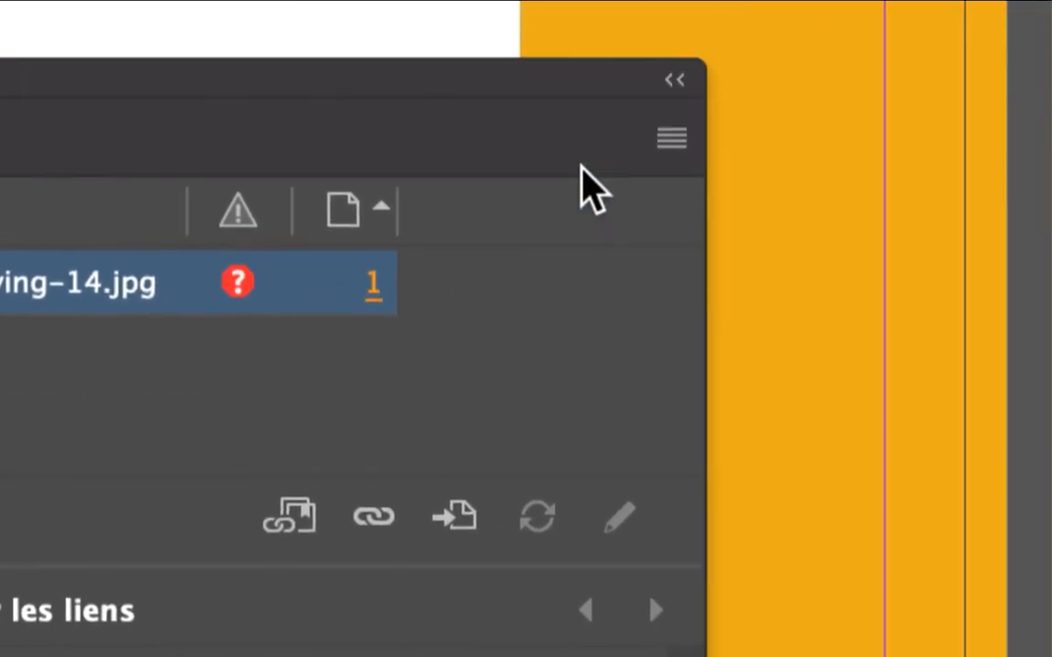
pyautogui.click(940, 38)
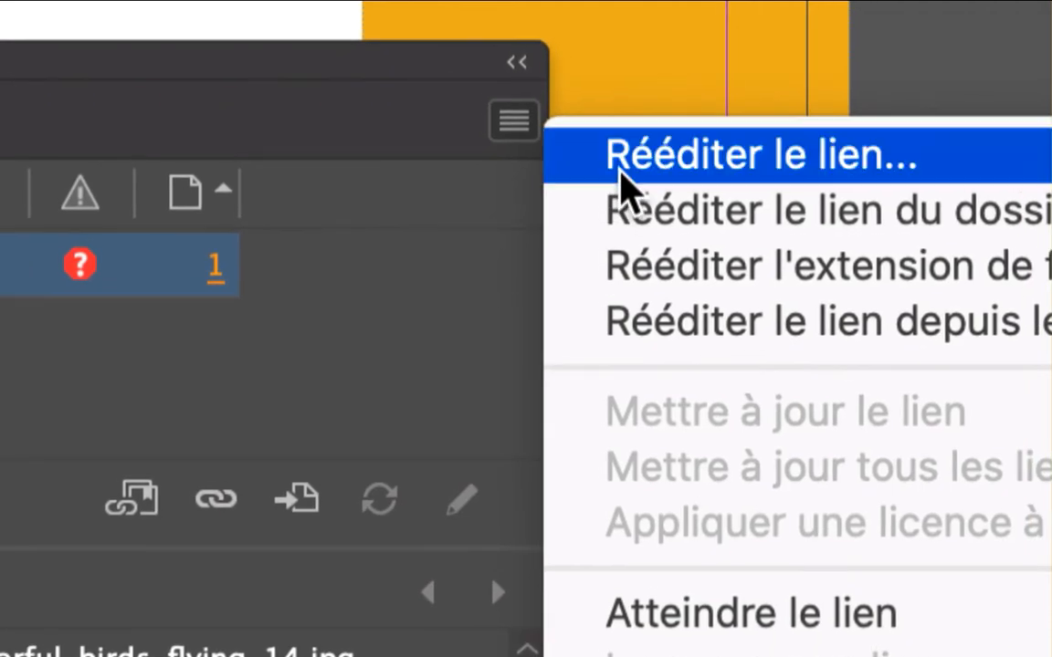
pyautogui.click(622, 173)
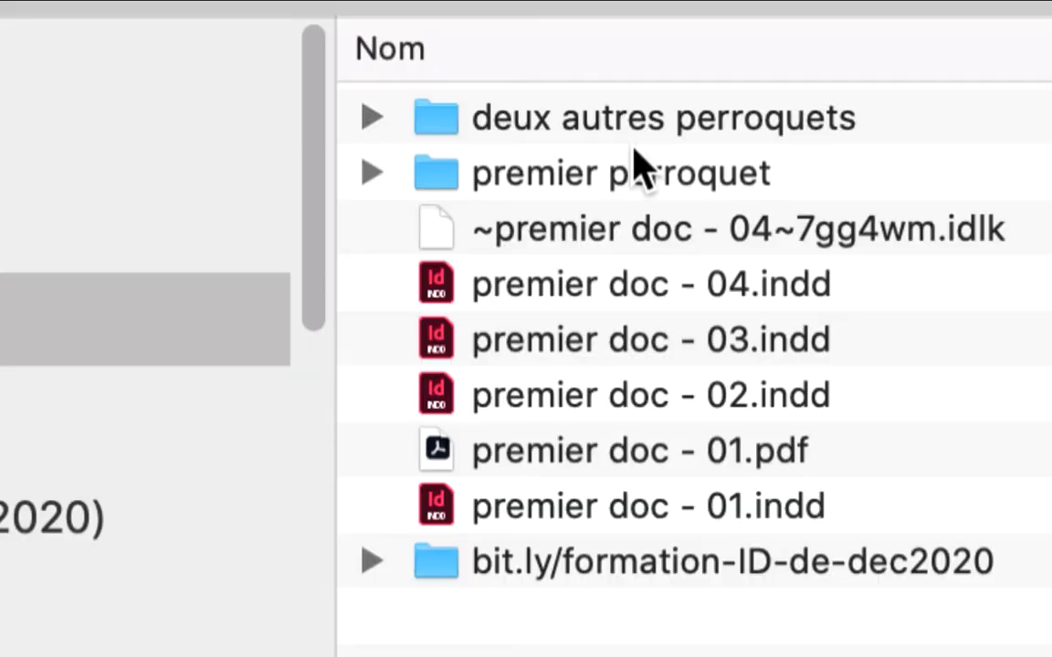
pyautogui.doubleClick(630, 173)
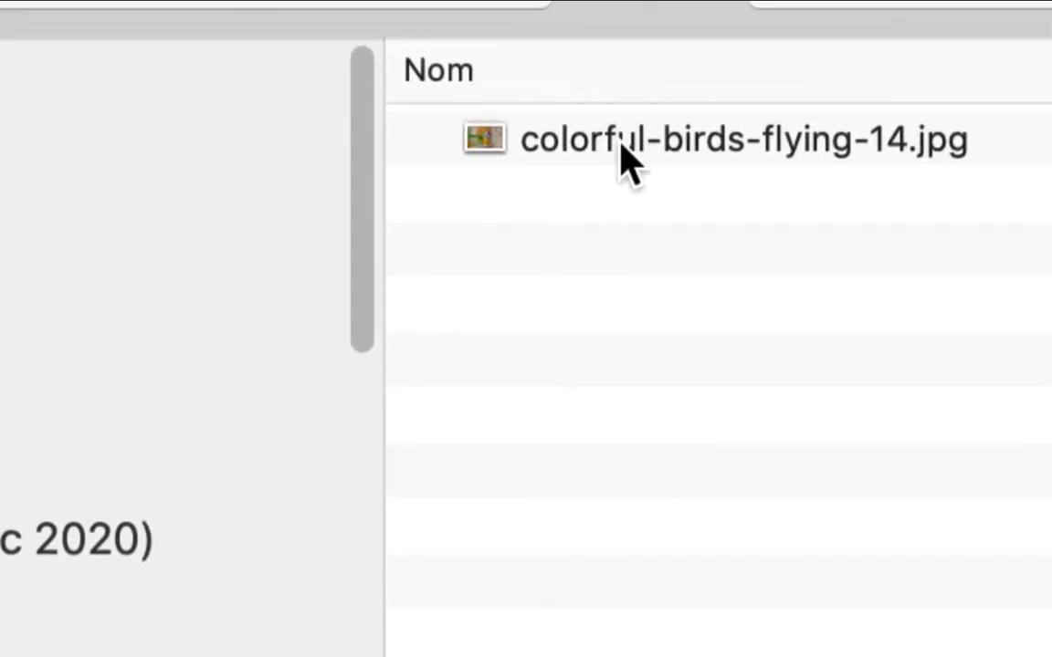
pyautogui.click(628, 165)
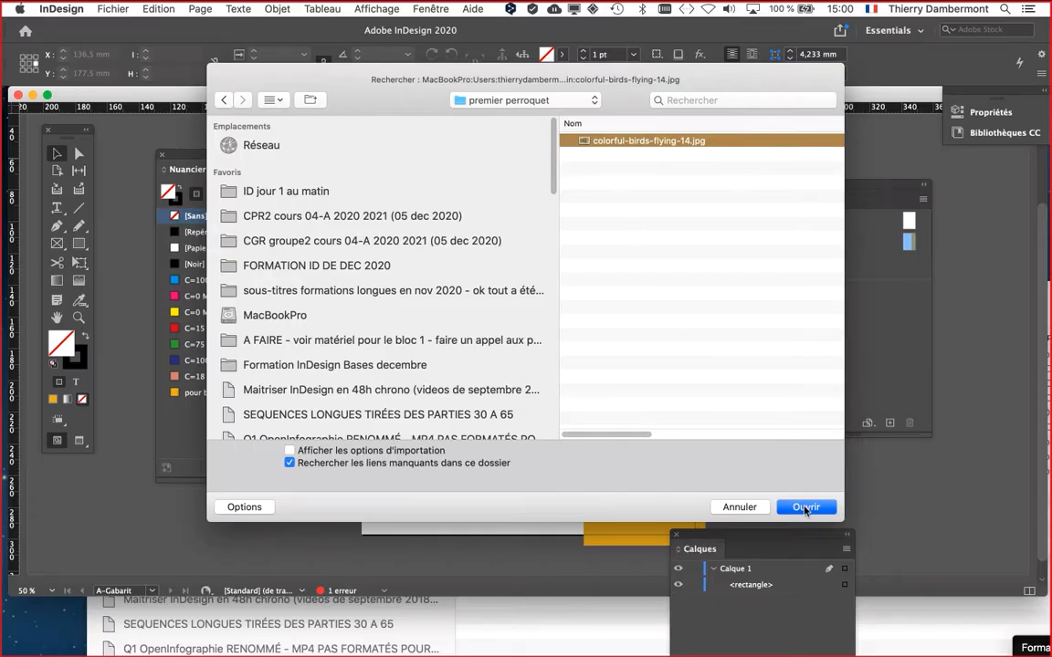
pyautogui.click(803, 506)
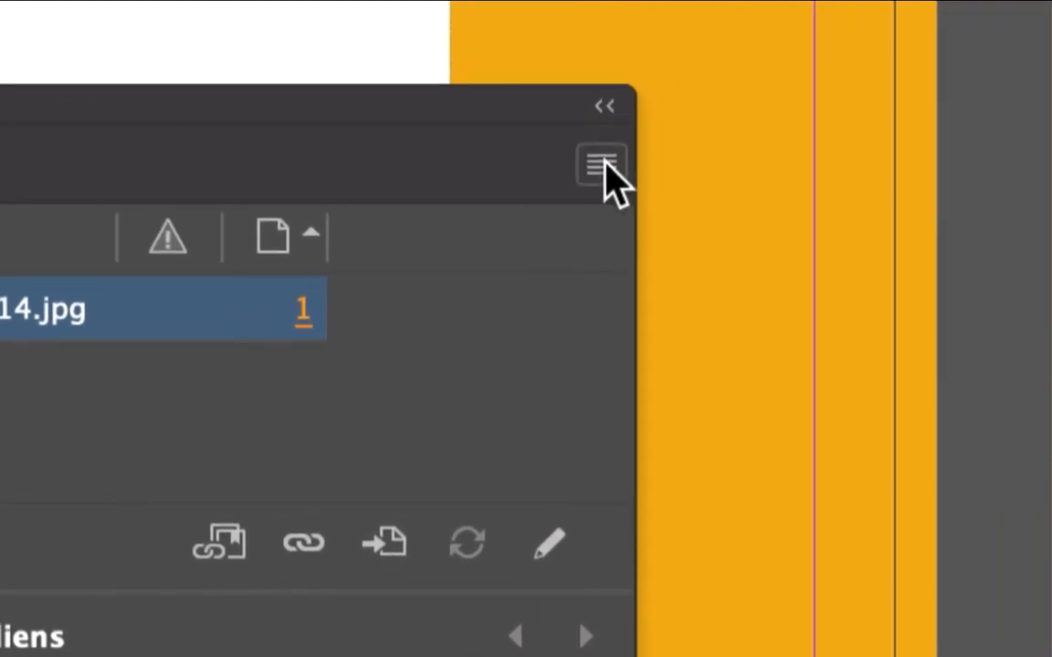
# Try relinking from a folder, browsing up from premier perroquet to Desktop-2020 and selecting ID jour 1 au matin, and cancel
pyautogui.click(949, 12)
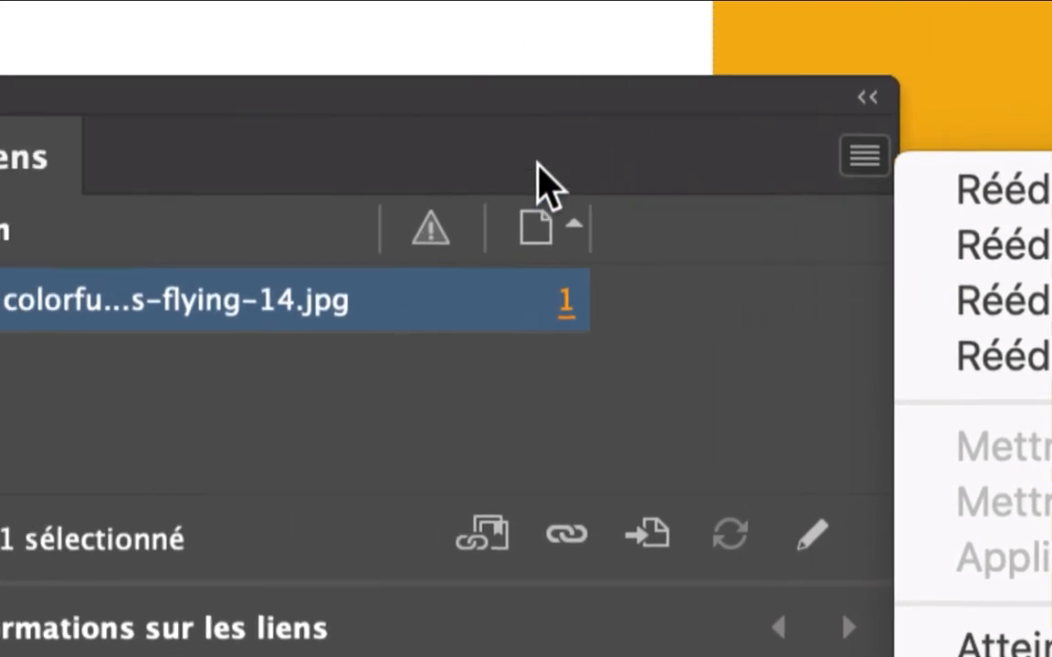
pyautogui.click(538, 164)
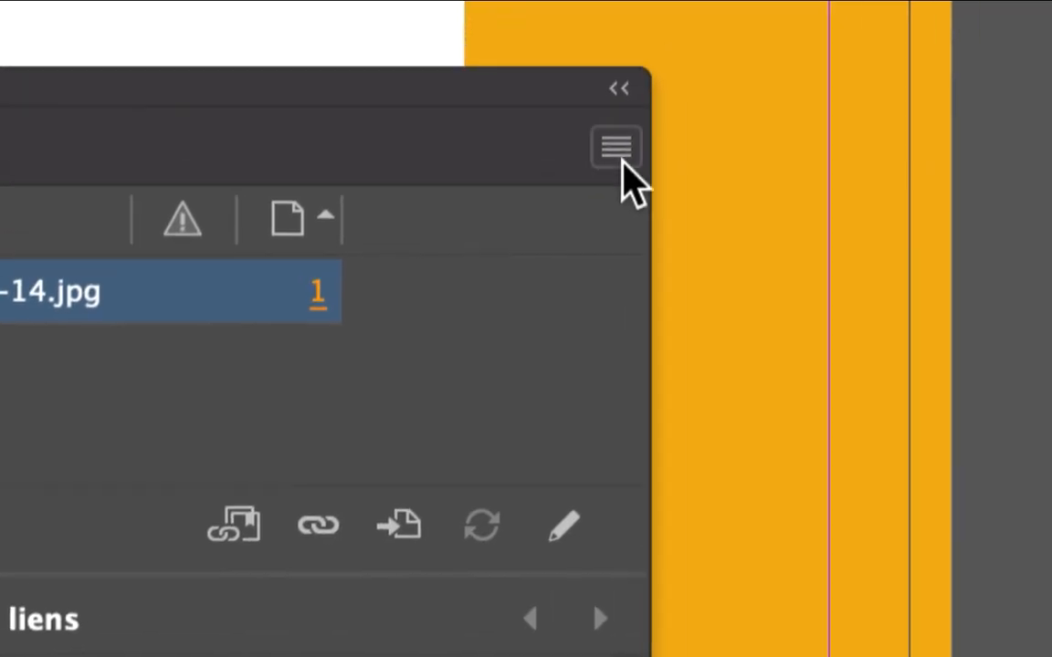
pyautogui.click(622, 157)
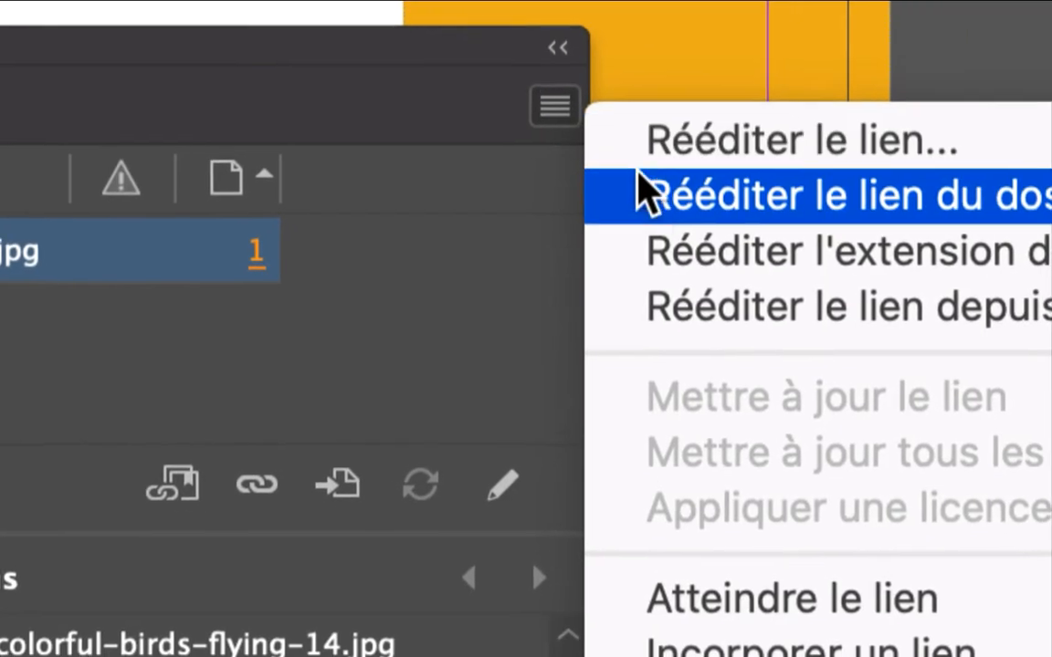
pyautogui.click(711, 242)
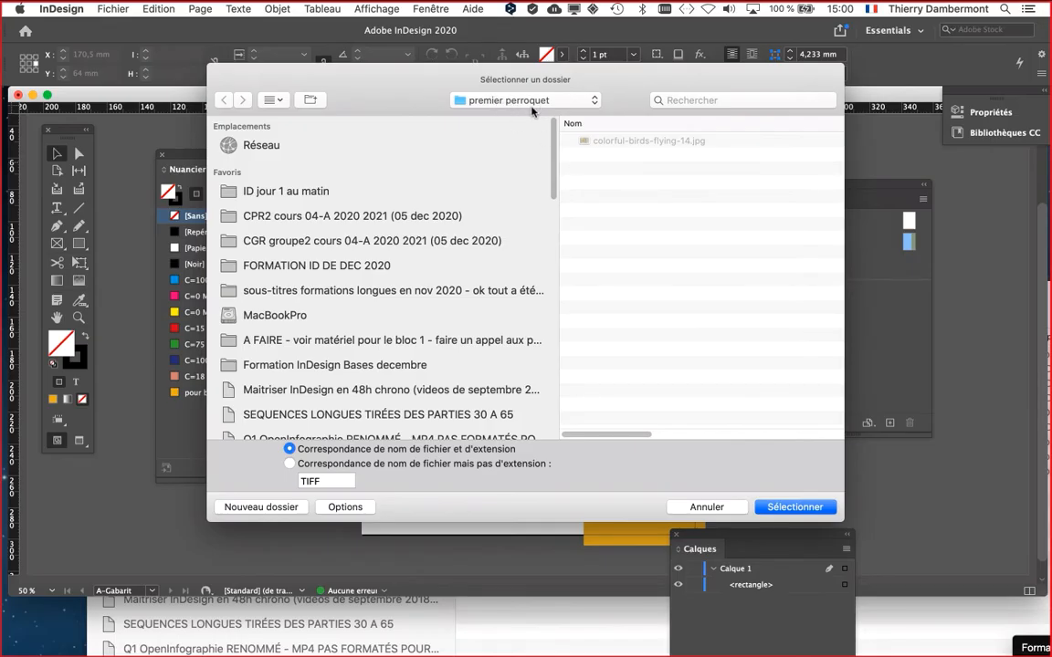
pyautogui.click(497, 102)
pyautogui.click(498, 116)
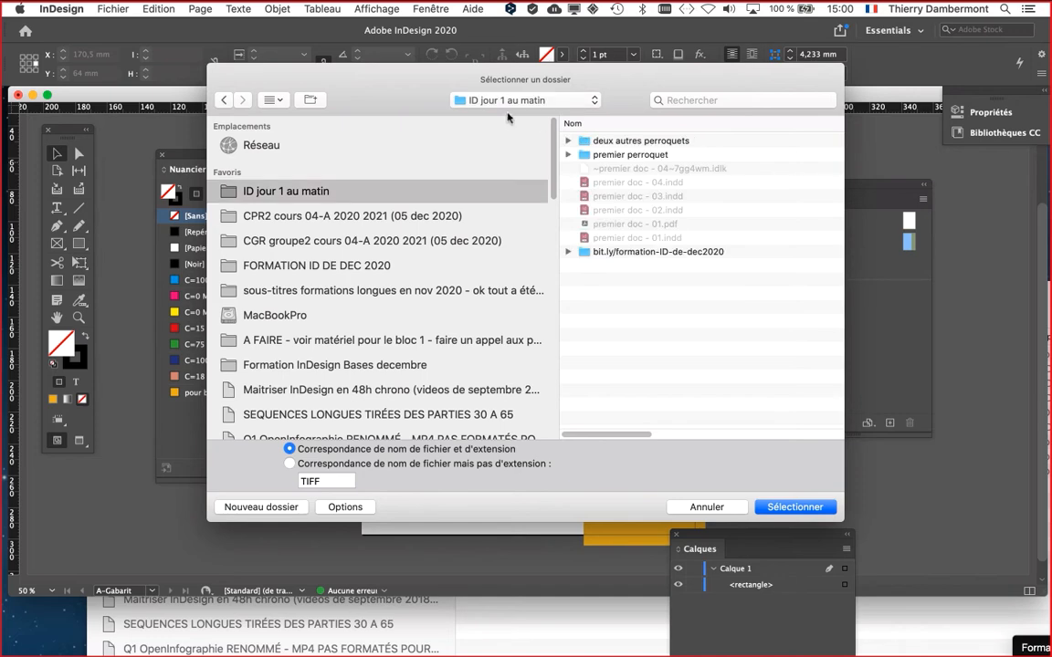
pyautogui.click(458, 101)
pyautogui.click(493, 116)
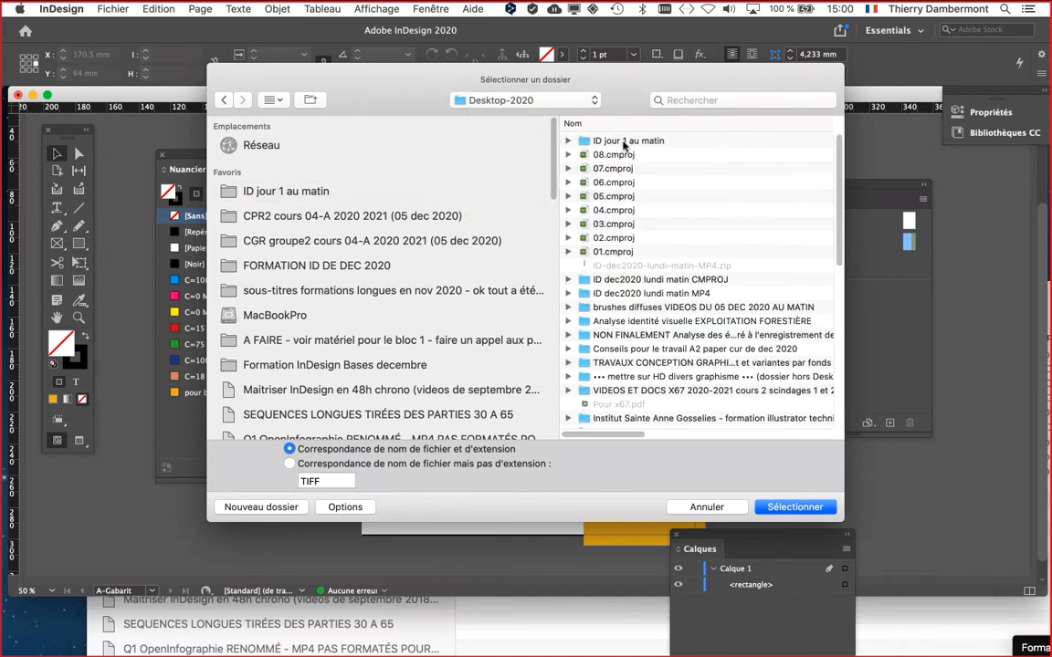
pyautogui.click(621, 141)
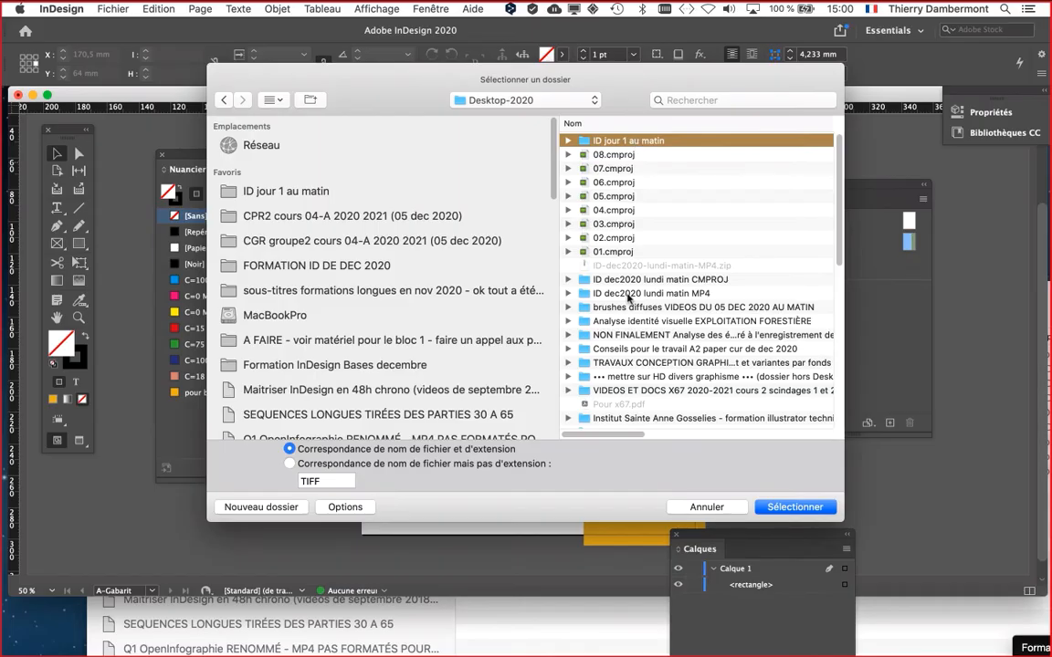
pyautogui.click(728, 507)
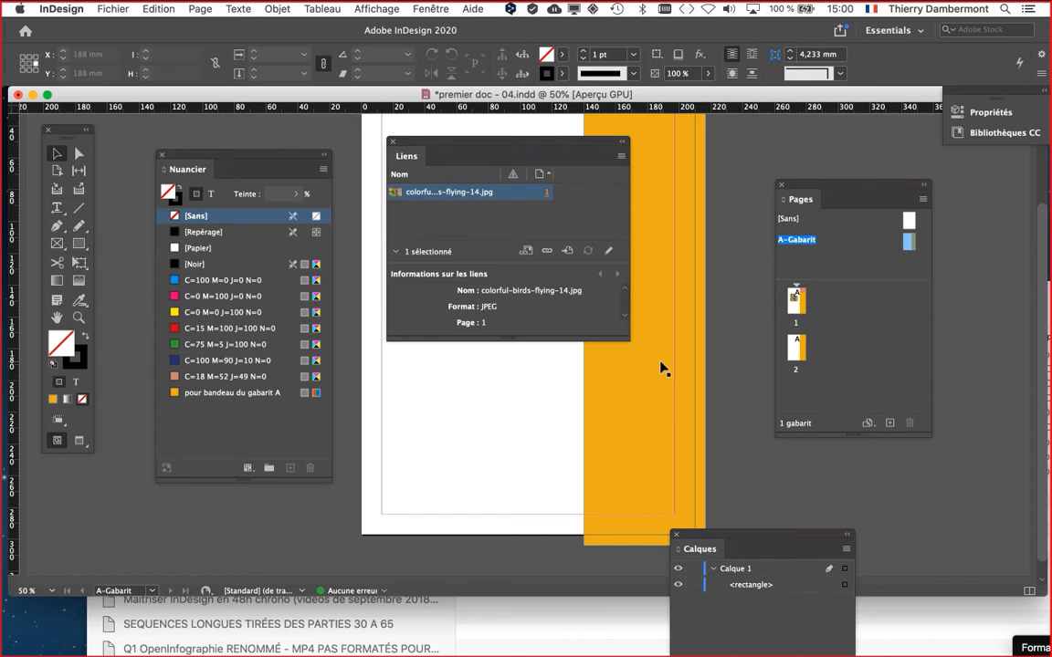
# Switch to the Finder, examine the parent folder path of ID jour 1 au matin, and return to the InDesign document
pyautogui.press('super+Tab')
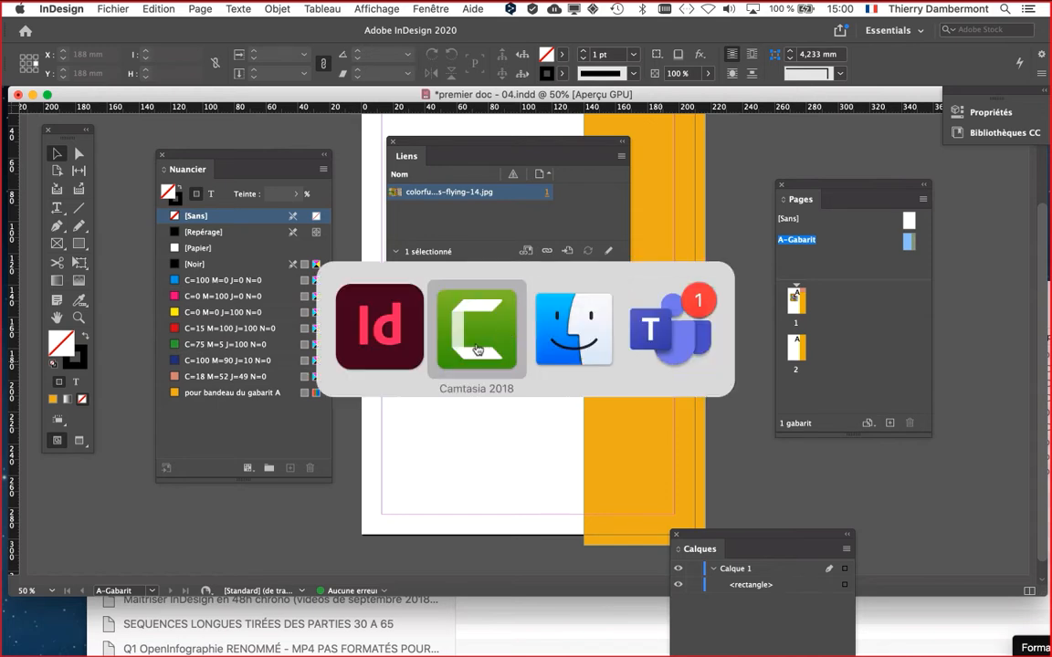
pyautogui.press('super+Tab')
pyautogui.moveTo(471, 290); pyautogui.dragTo(447, 157)
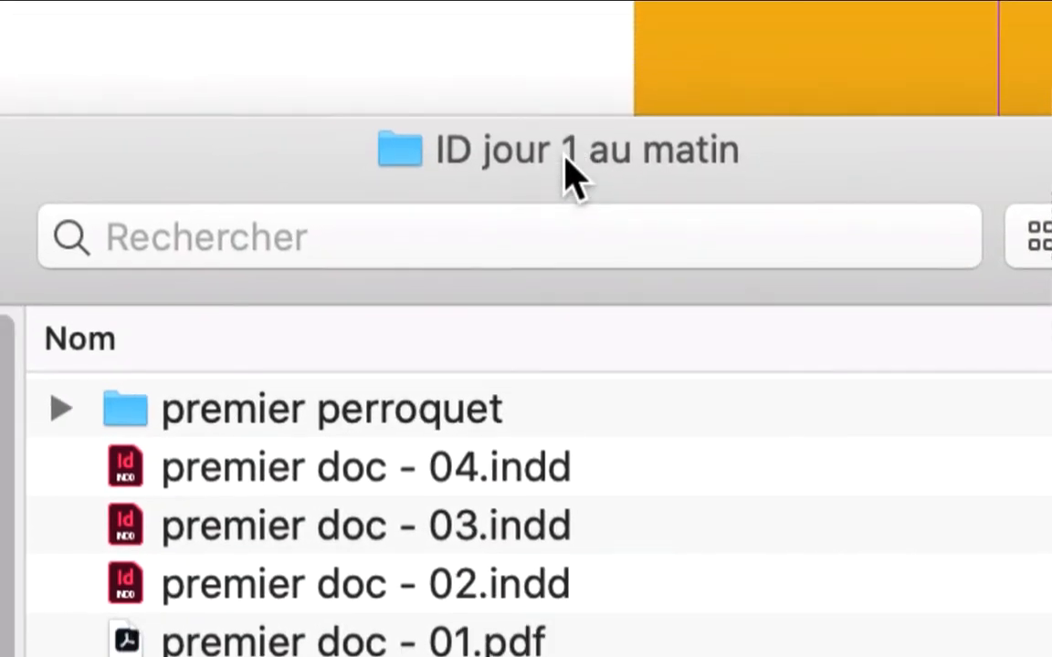
pyautogui.keyDown('super'); pyautogui.click(566, 169); pyautogui.keyUp('super')
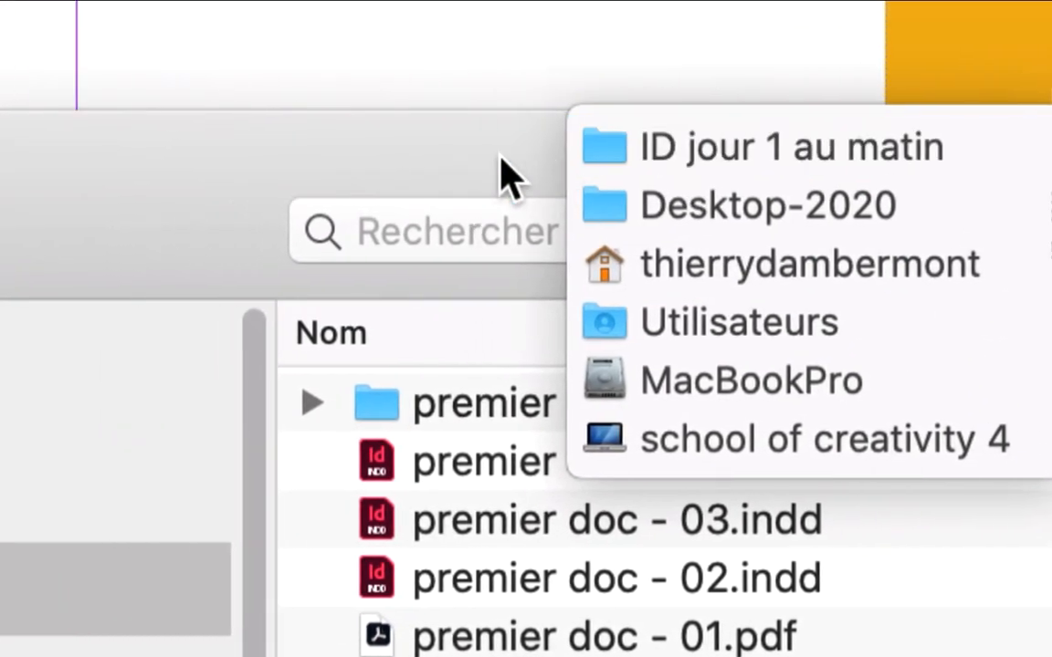
pyautogui.click(345, 145)
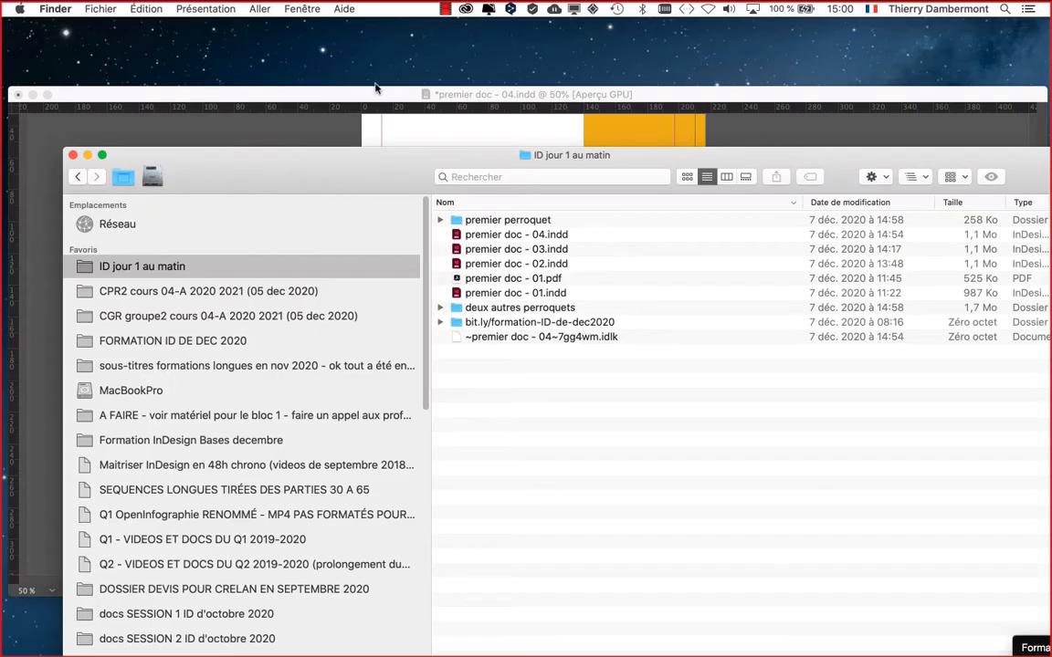
pyautogui.click(338, 77)
# Check the available link commands, dismiss them, narrow the Liens panel and close it
pyautogui.click(621, 156)
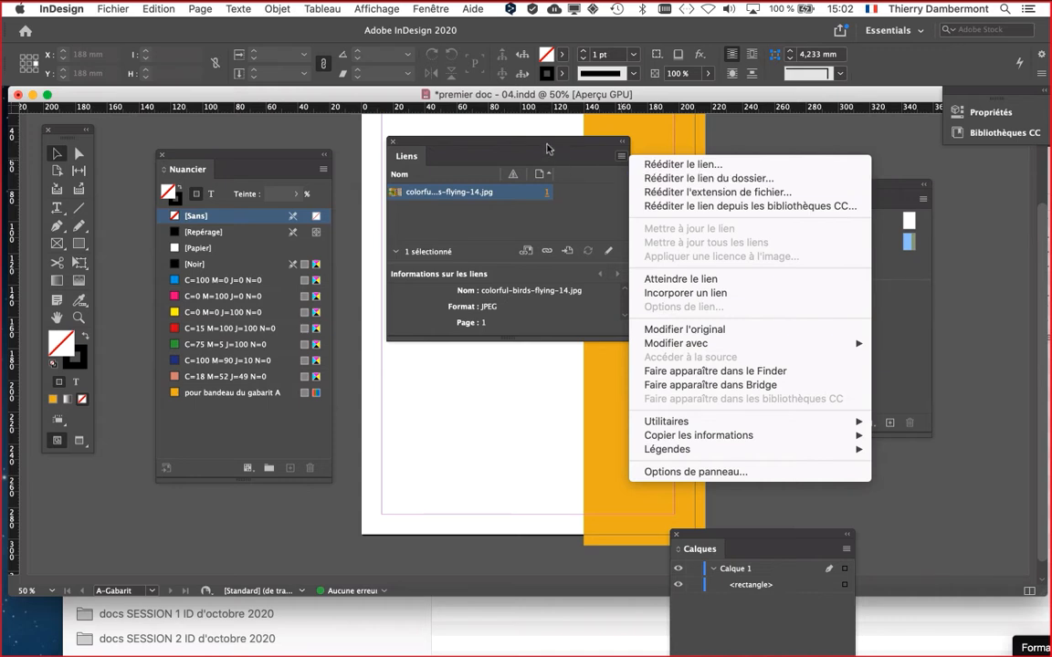
pyautogui.click(495, 137)
pyautogui.moveTo(630, 338); pyautogui.dragTo(561, 348)
pyautogui.click(392, 142)
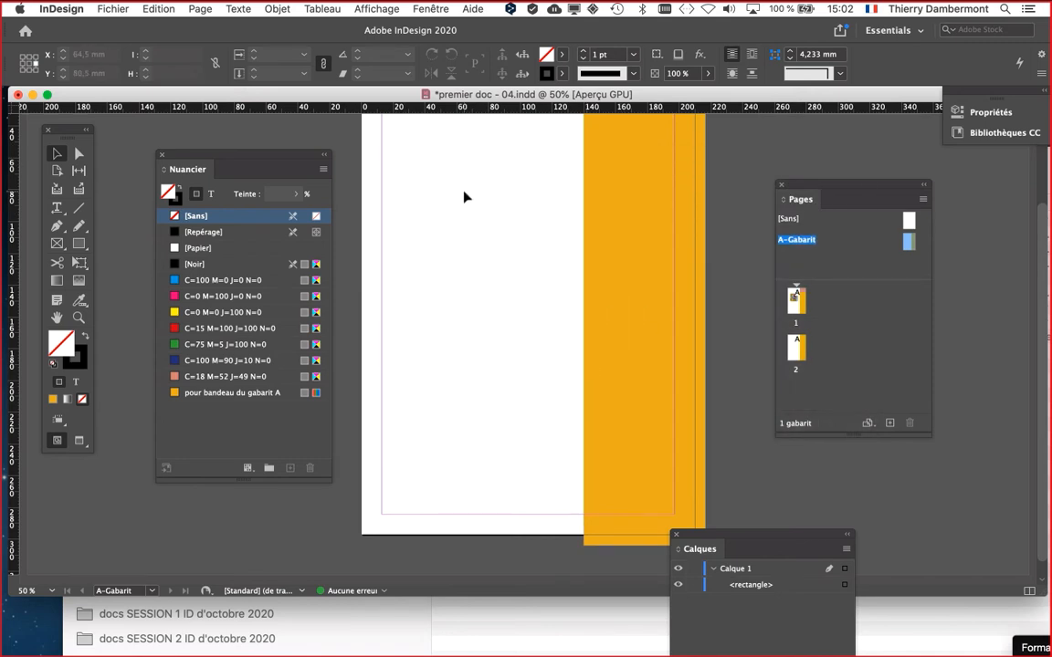
# Display document page 1 at 50% with the bird image in view and move the Calques panel clear of the page
pyautogui.press('super+minus')
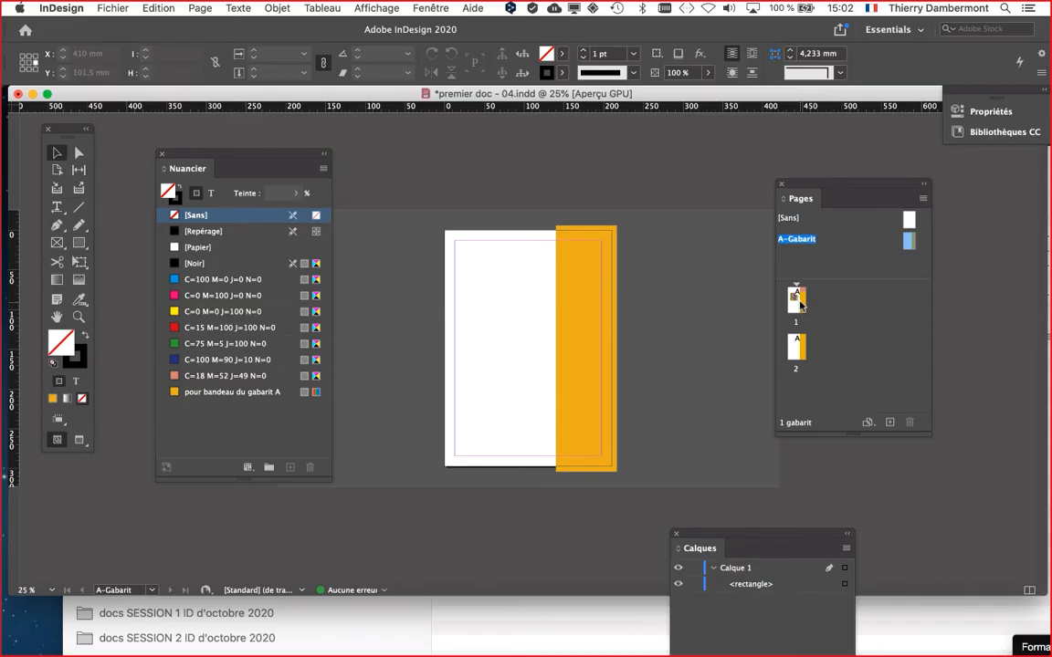
pyautogui.click(800, 306)
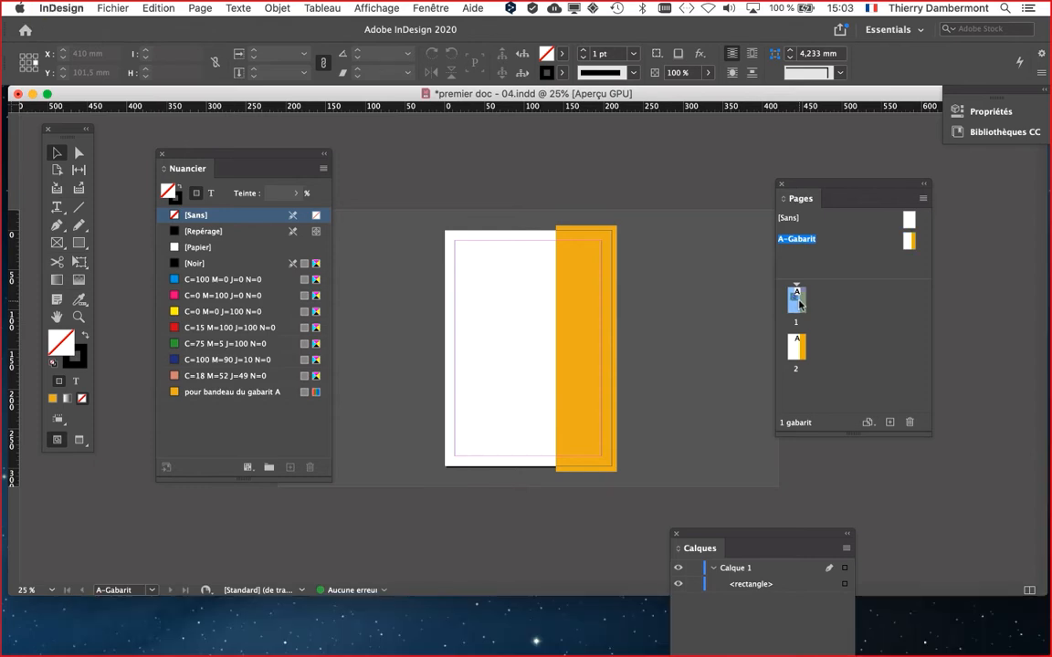
pyautogui.doubleClick(799, 306)
pyautogui.press('super+equal')
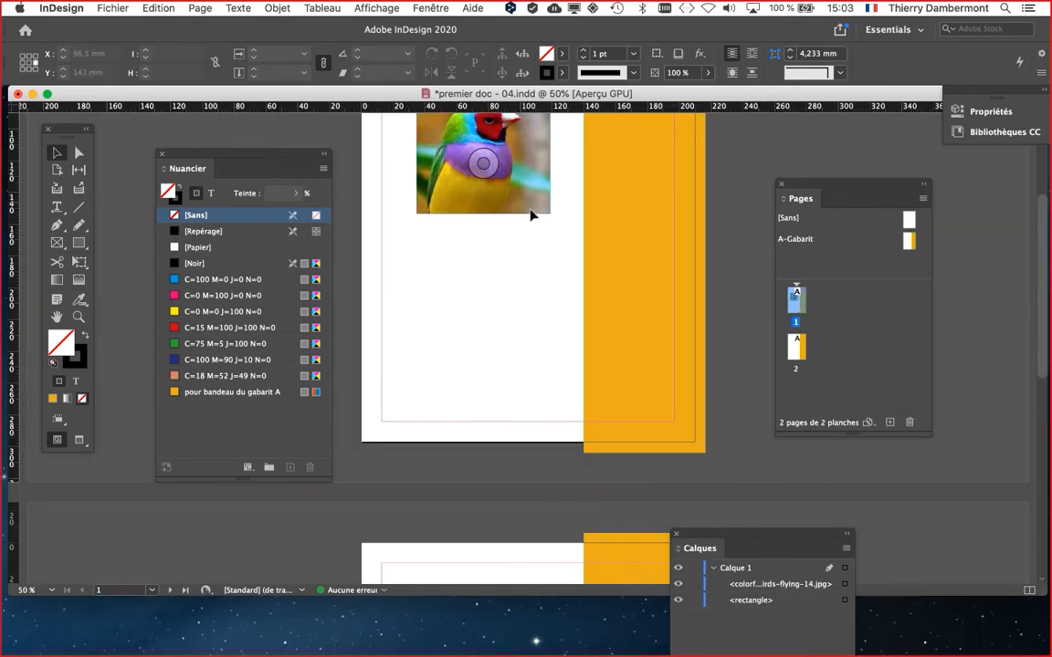
pyautogui.scroll(5, 677, 279)
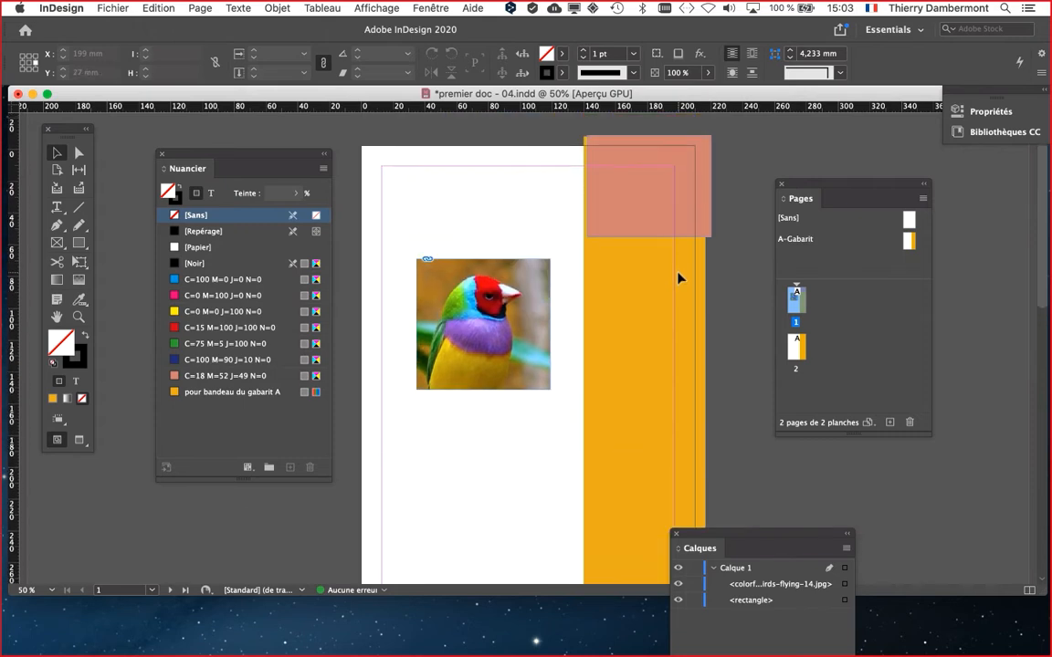
pyautogui.scroll(-1, 678, 279)
pyautogui.moveTo(787, 537); pyautogui.dragTo(990, 532)
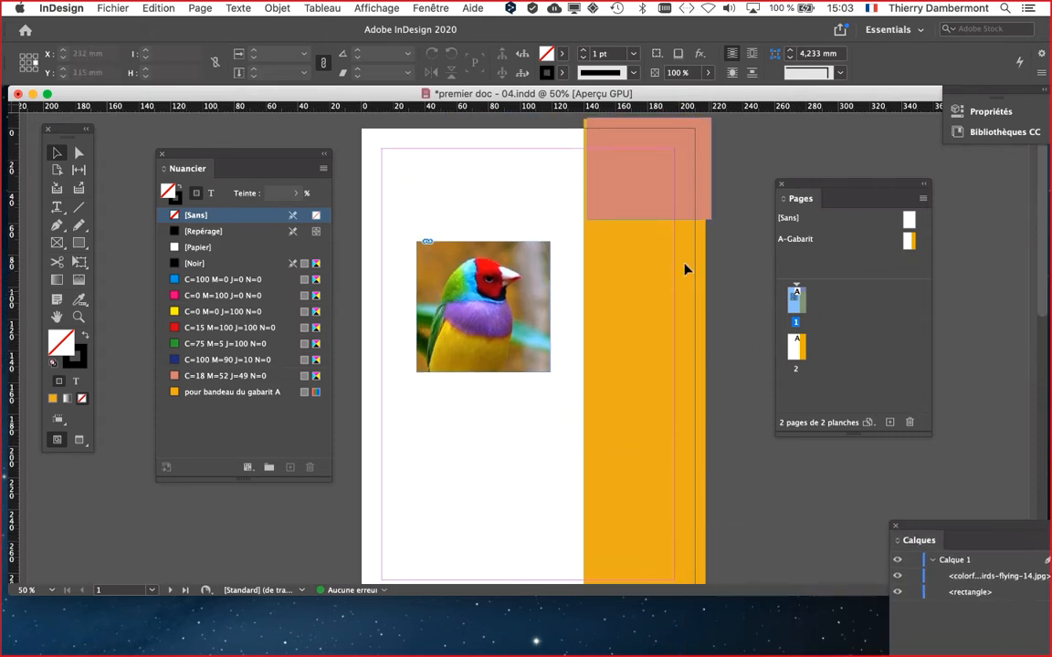
# Move page 1's salmon rectangle down to the page's lower right corner, enlarge it to about 136.5 × 78 mm, and deselect it
pyautogui.click(648, 187)
pyautogui.moveTo(648, 193); pyautogui.dragTo(616, 459)
pyautogui.scroll(-3, 616, 459)
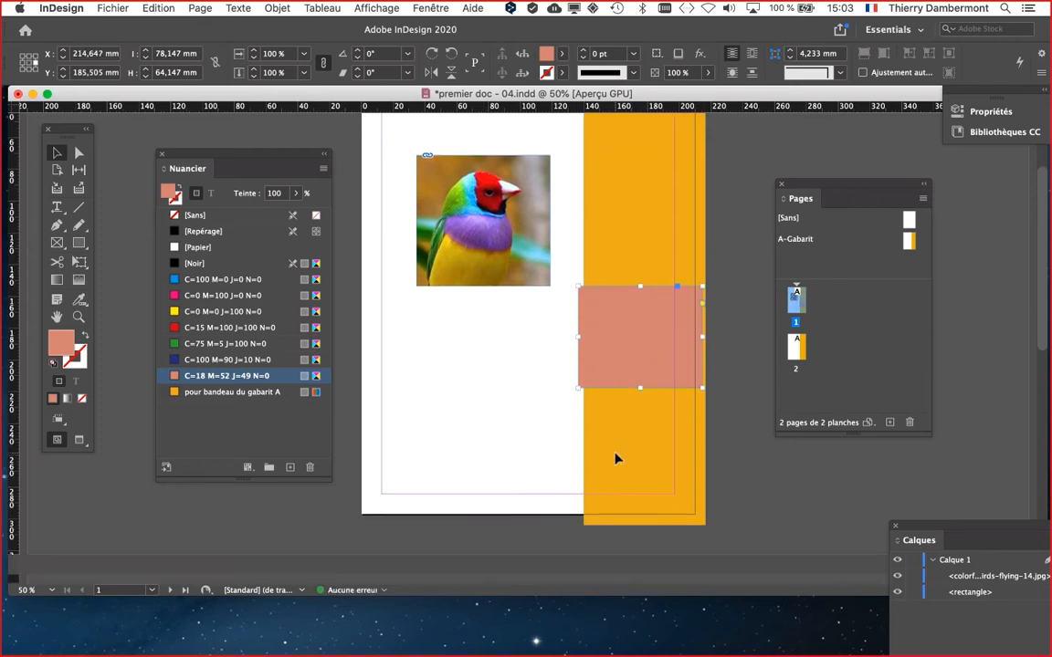
pyautogui.moveTo(624, 363); pyautogui.dragTo(557, 508)
pyautogui.moveTo(634, 430); pyautogui.dragTo(727, 408)
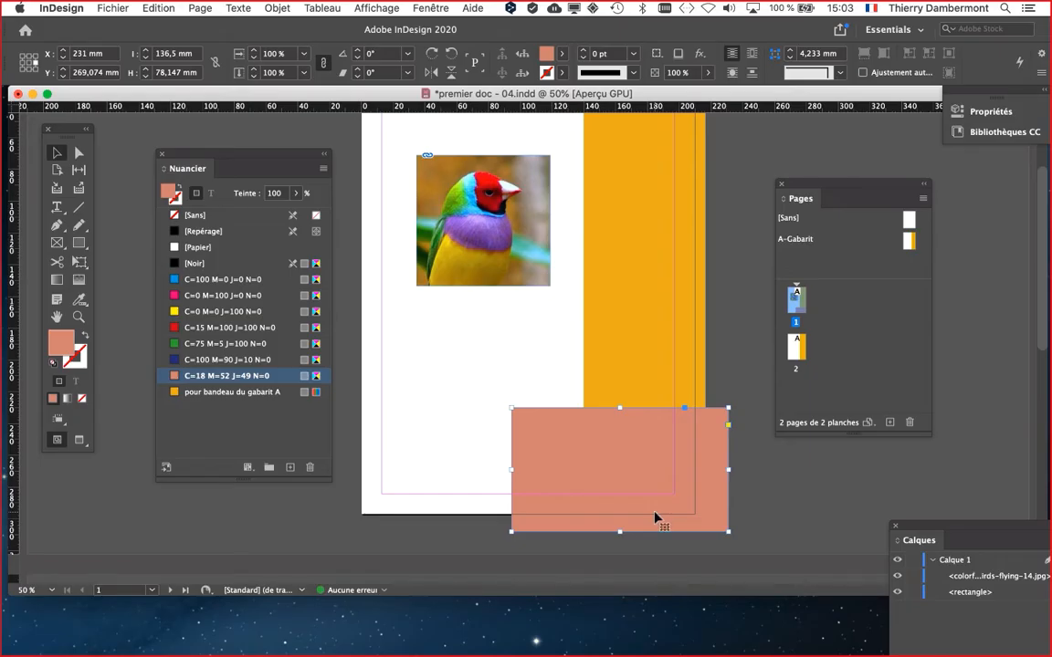
pyautogui.scroll(5, 646, 470)
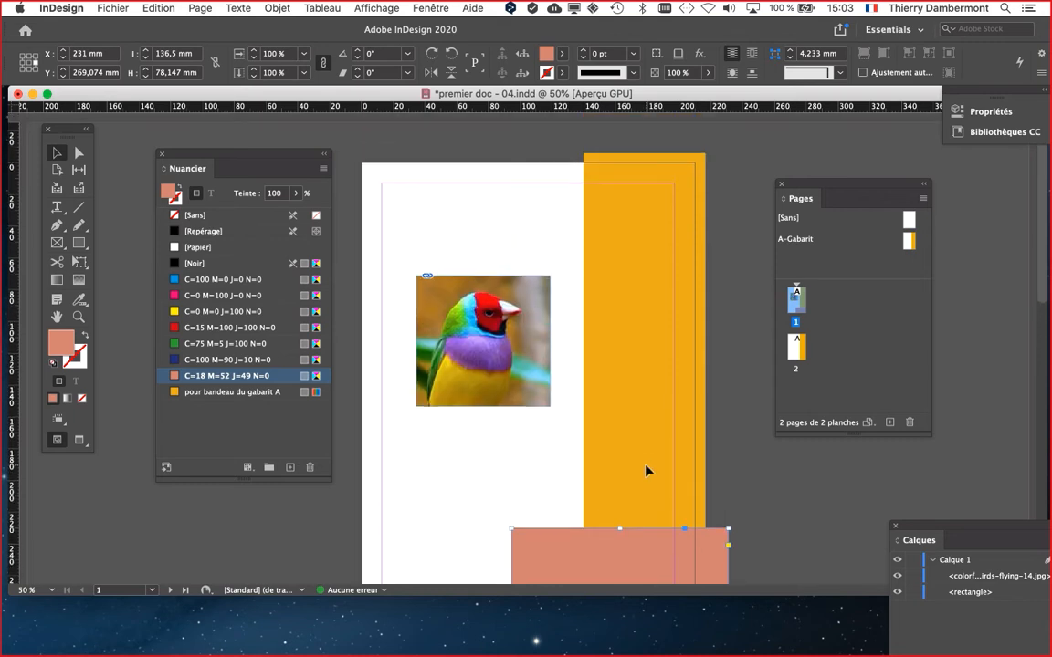
pyautogui.click(618, 270)
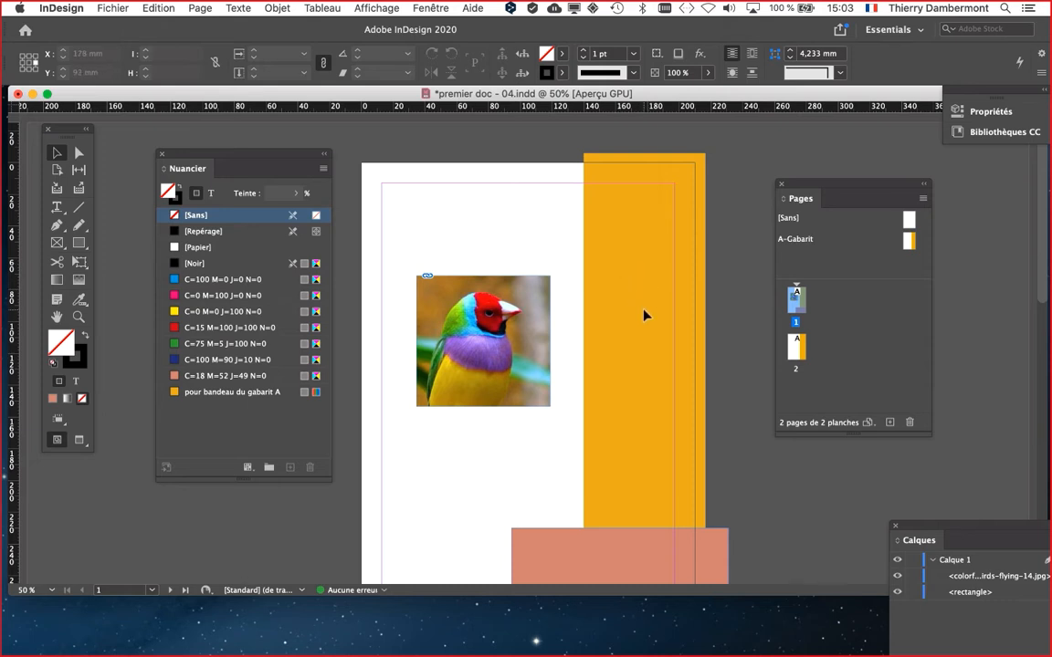
# Close the Calques panel and enlarge the document window downward to show more of the page
pyautogui.scroll(-1, 643, 316)
pyautogui.click(896, 525)
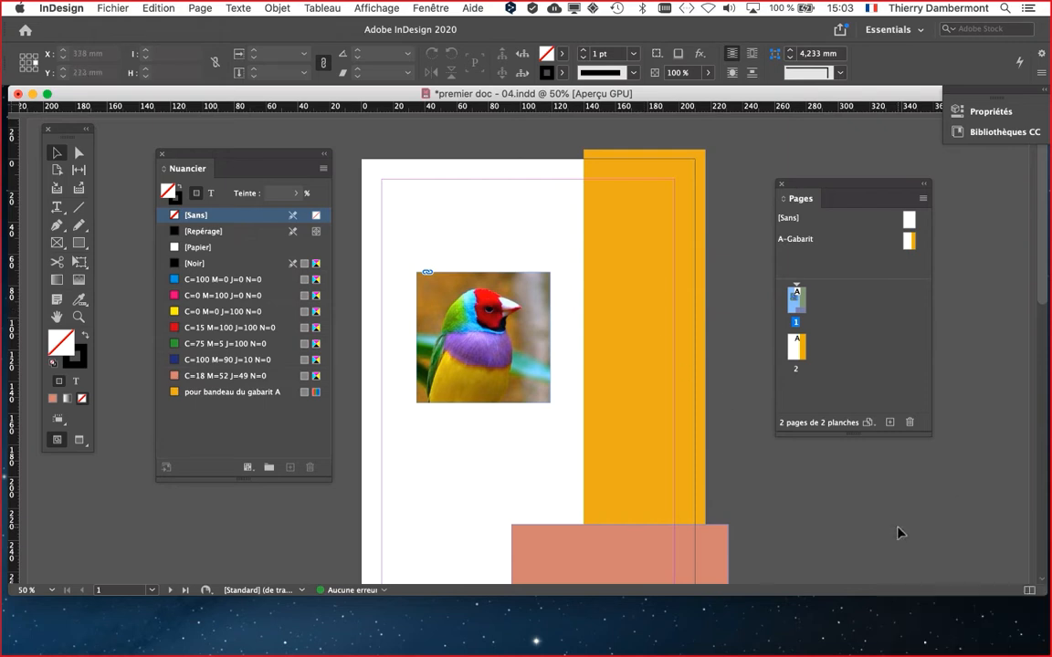
pyautogui.moveTo(1046, 594); pyautogui.dragTo(1040, 633)
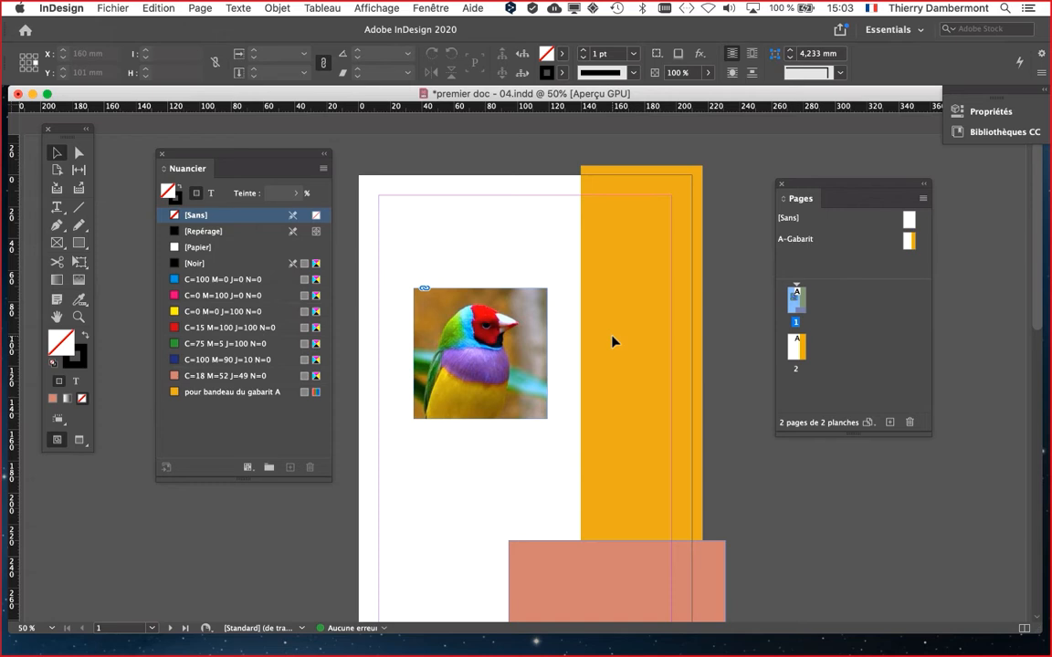
# Move the bird image on page 1 so that it overlaps the left edge of the orange band
pyautogui.click(630, 236)
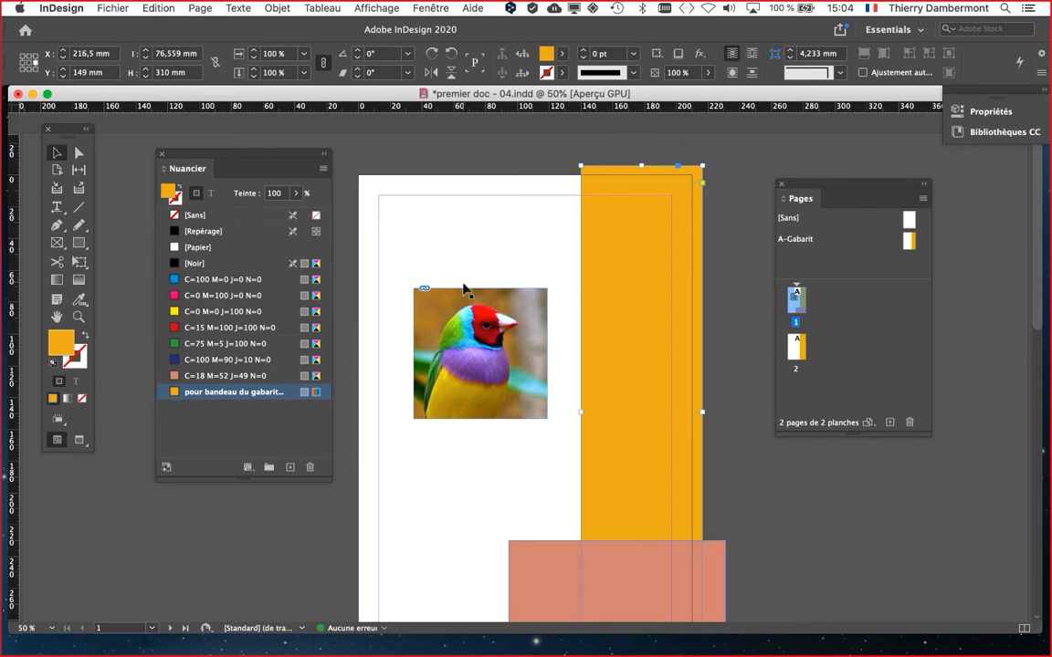
pyautogui.moveTo(461, 307); pyautogui.dragTo(519, 285)
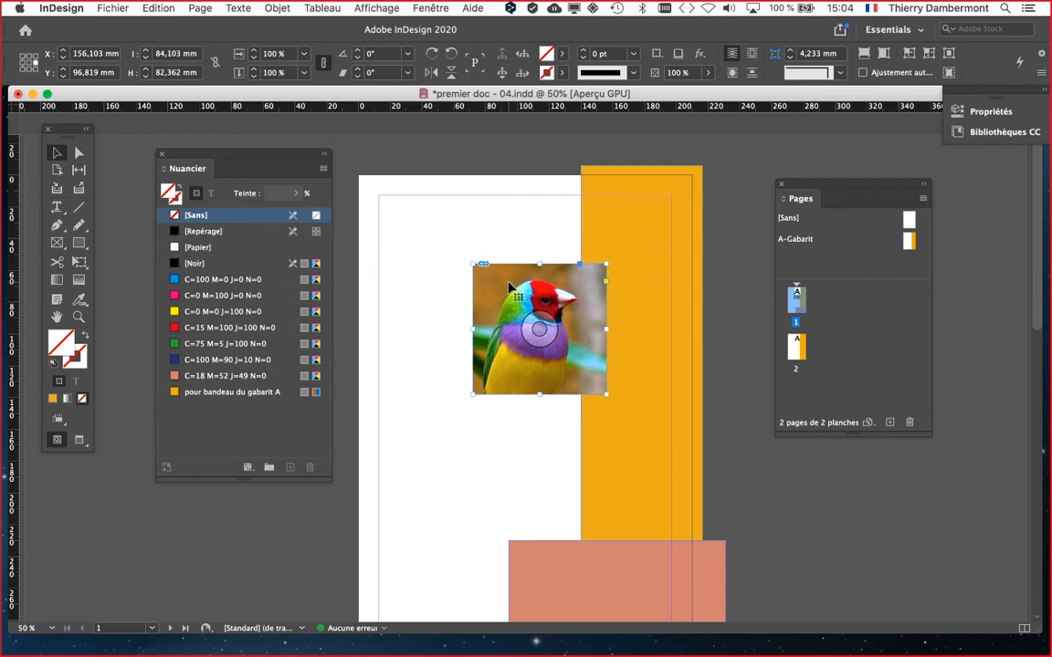
# Fill the orange band on page 1 with the swatch C=100 M=0 J=0 N=0 and deselect it
pyautogui.click(610, 223)
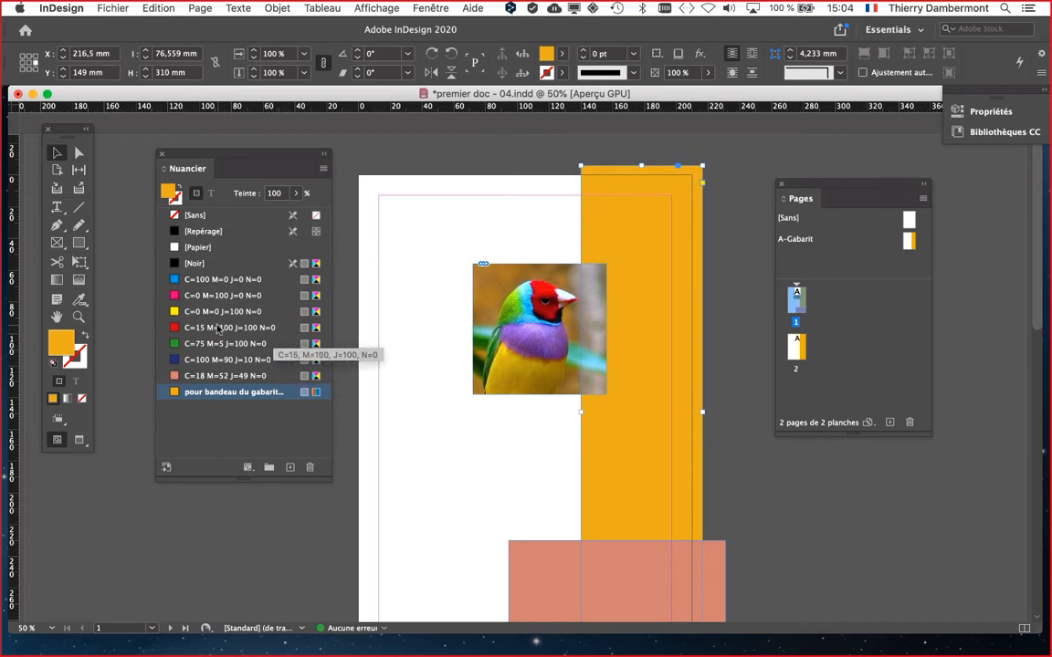
pyautogui.click(223, 281)
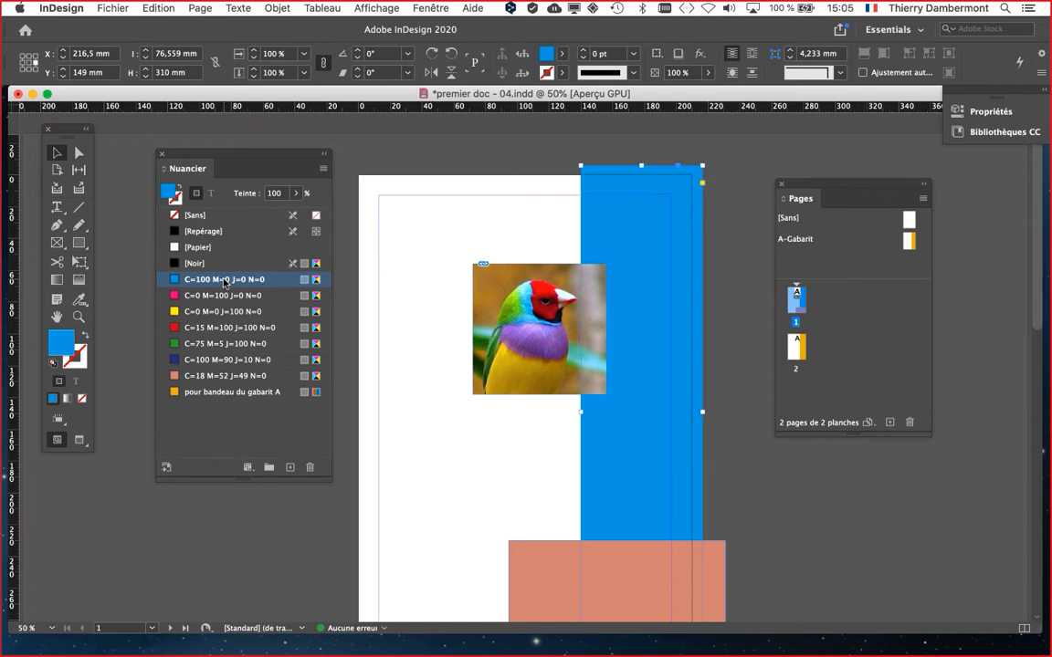
pyautogui.click(389, 162)
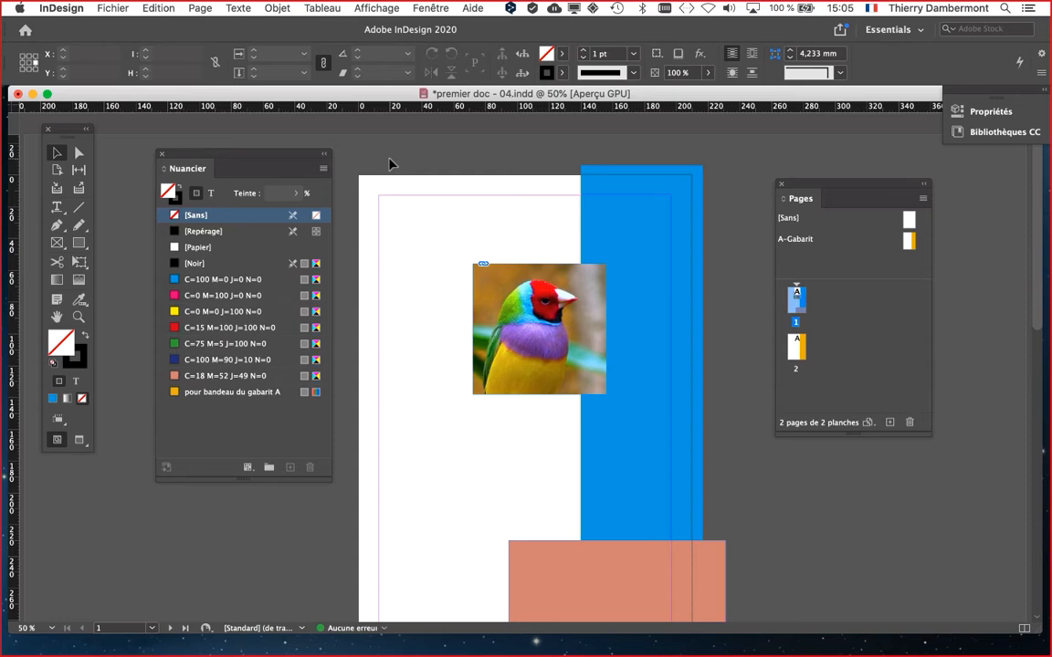
# Open the A-Gabarit master and narrow its orange band from the left edge to about 32.5 mm wide
pyautogui.doubleClick(909, 242)
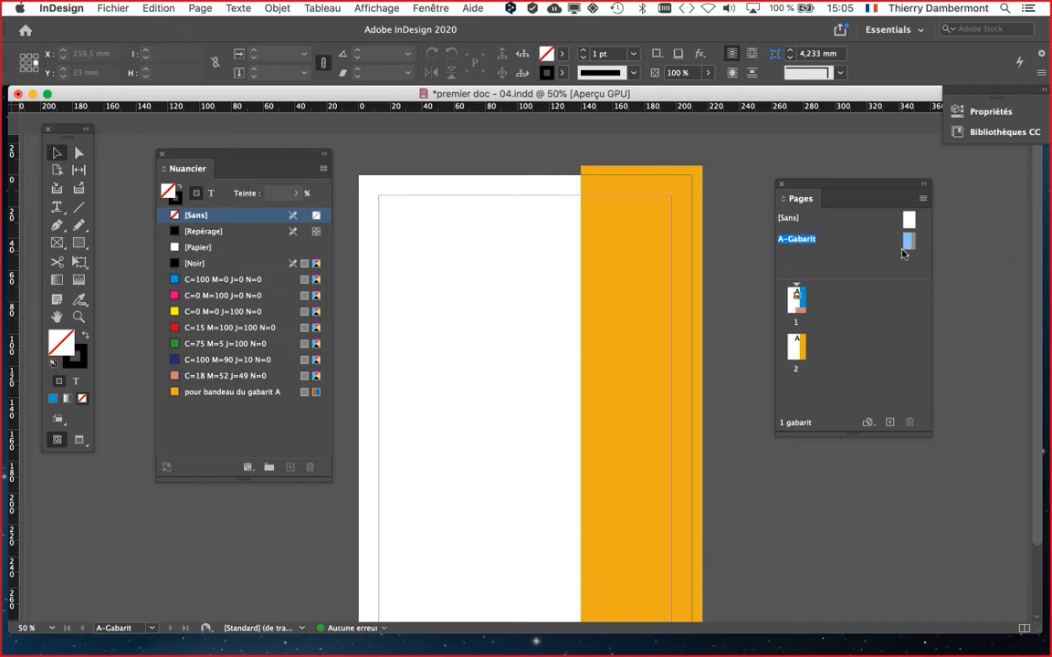
pyautogui.press('super+minus')
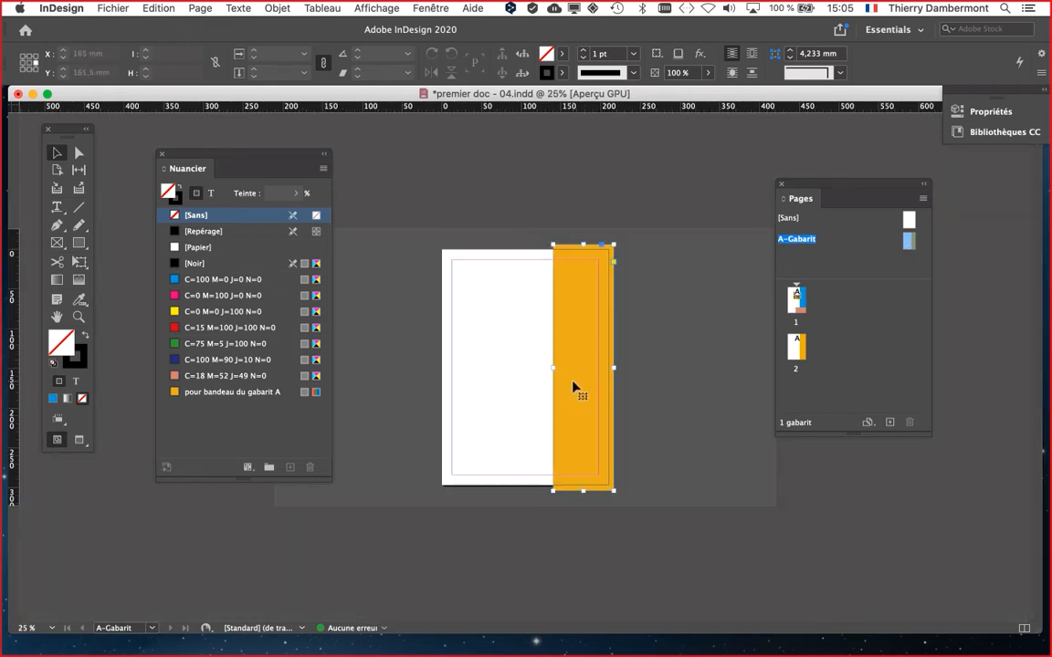
pyautogui.click(556, 371)
pyautogui.moveTo(556, 371); pyautogui.dragTo(505, 370)
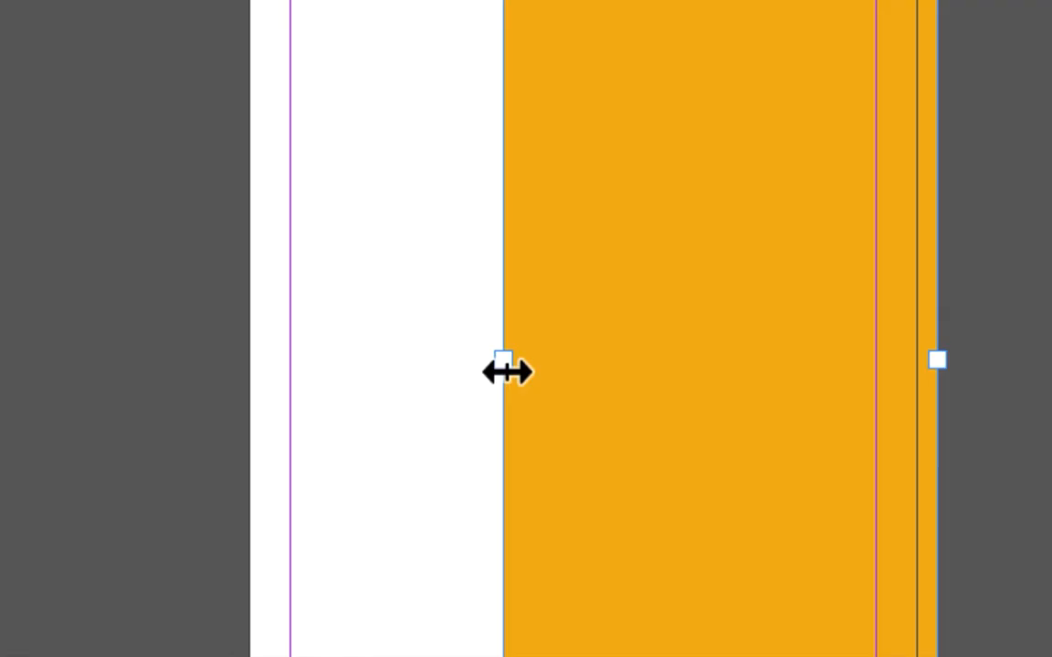
pyautogui.moveTo(507, 372); pyautogui.dragTo(411, 371)
pyautogui.moveTo(500, 371)
pyautogui.mouseDown()
pyautogui.moveTo(517, 370)
pyautogui.moveTo(501, 373)
pyautogui.mouseUp()
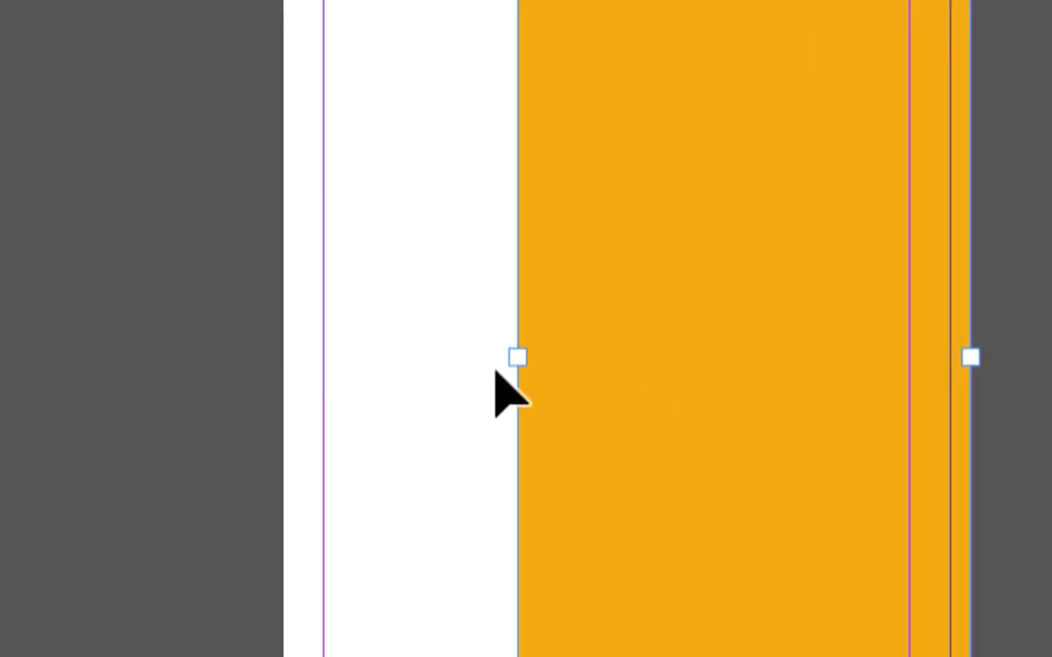
pyautogui.moveTo(353, 420); pyautogui.dragTo(280, 433)
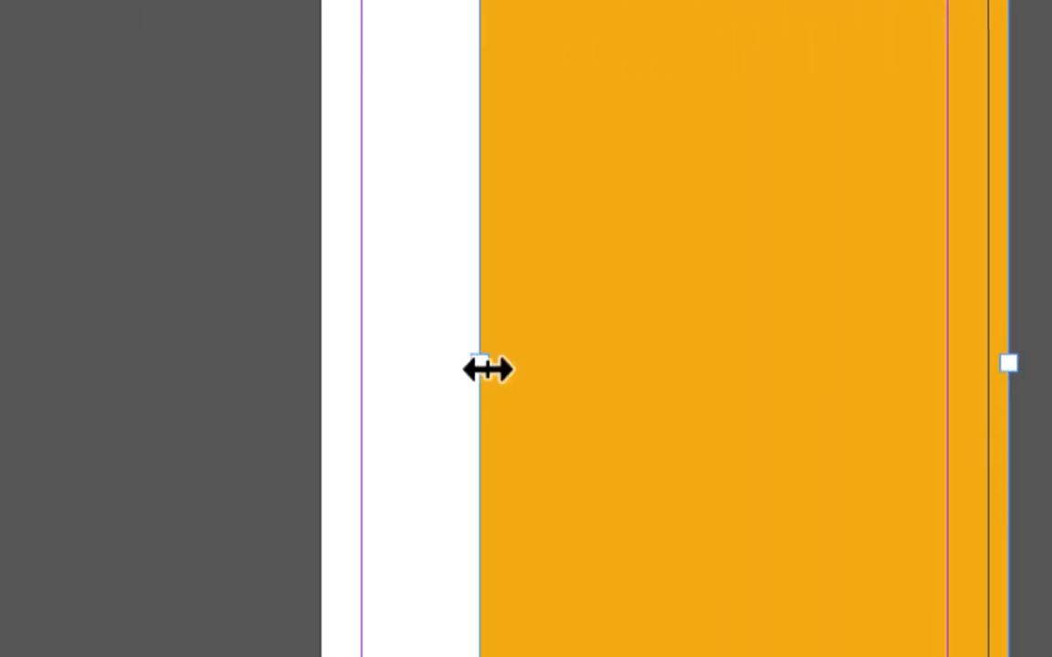
pyautogui.moveTo(485, 369); pyautogui.dragTo(551, 368)
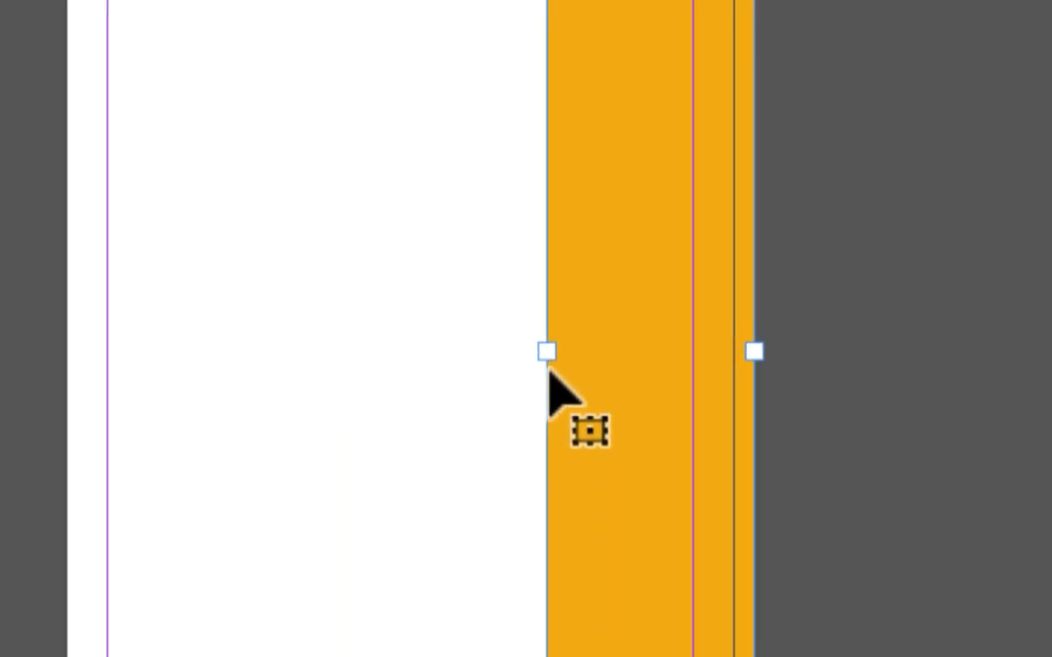
pyautogui.moveTo(549, 367); pyautogui.dragTo(570, 369)
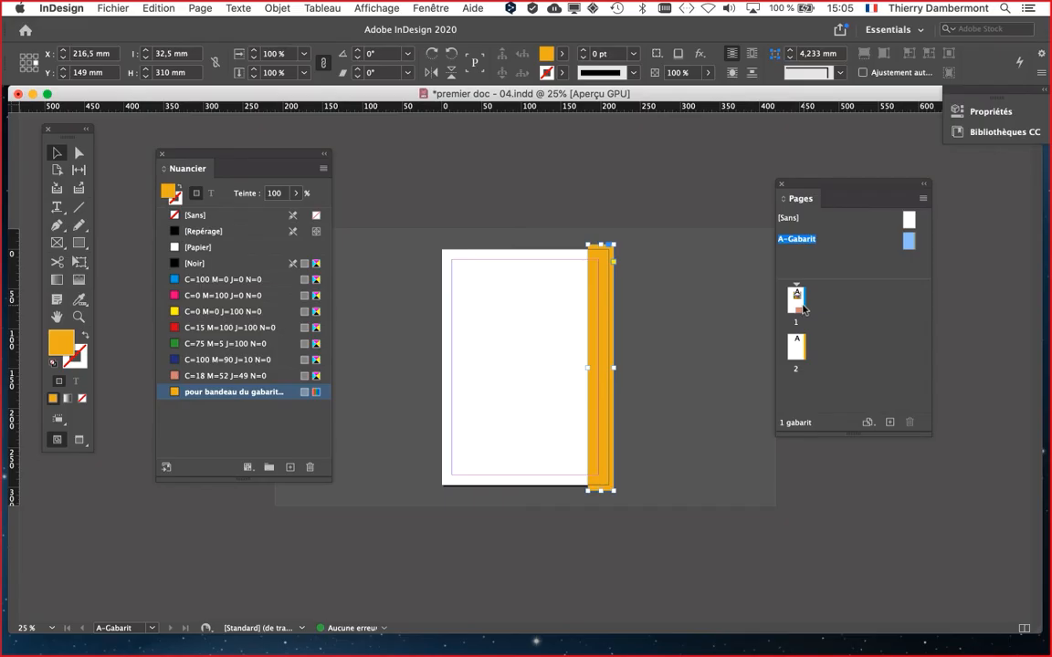
# Check the blue band on page 1, and fill the A-Gabarit master's band with the swatch C=0 M=100 J=0 N=0
pyautogui.doubleClick(803, 307)
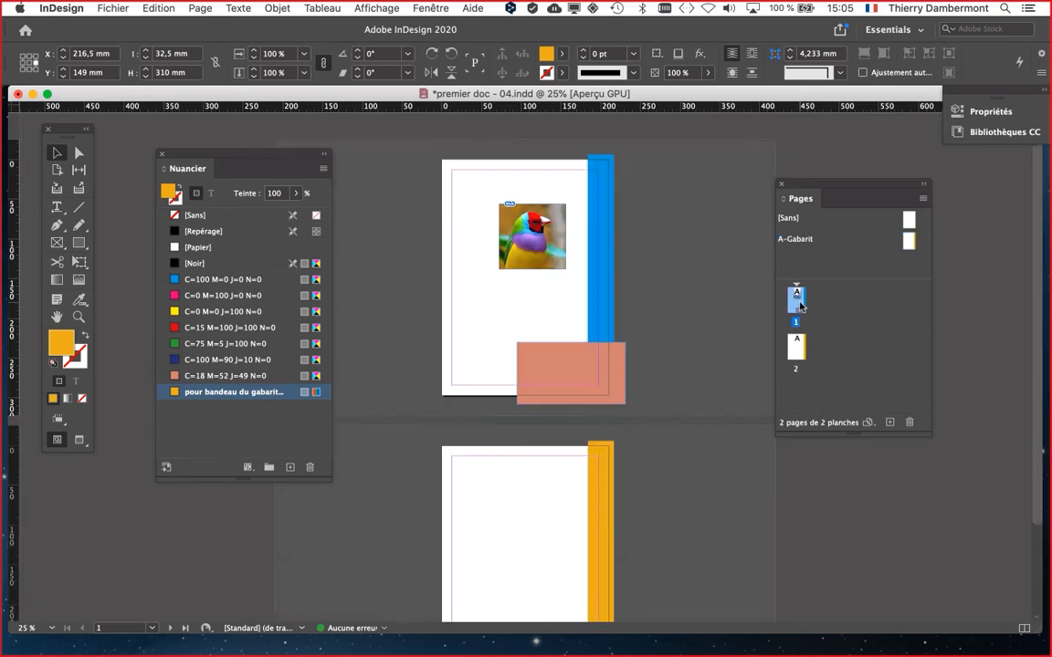
pyautogui.click(602, 217)
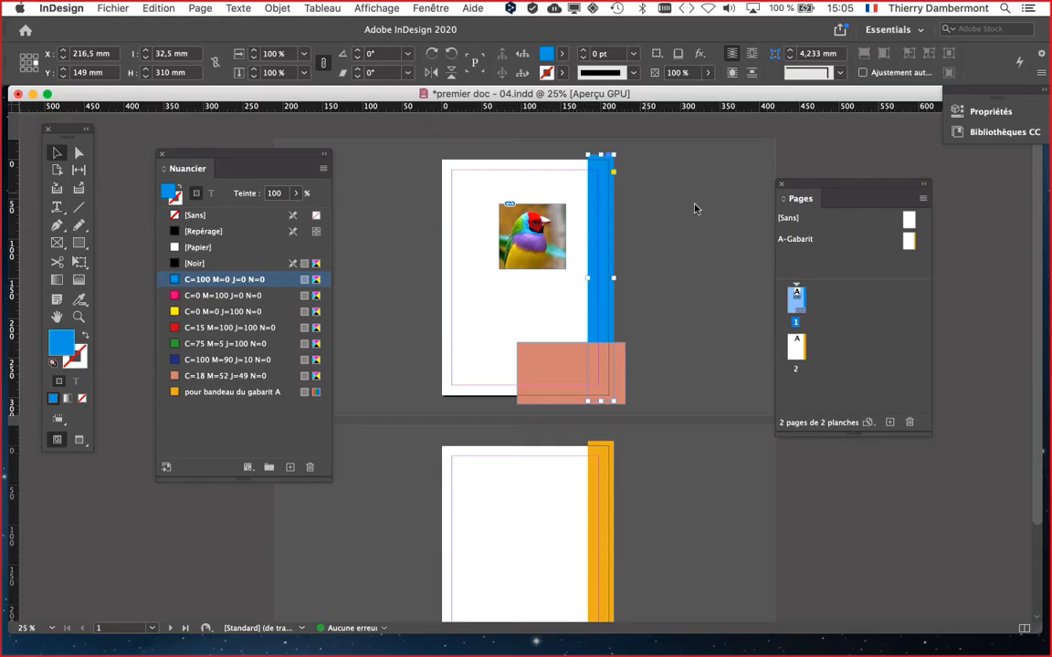
pyautogui.doubleClick(908, 240)
pyautogui.click(608, 323)
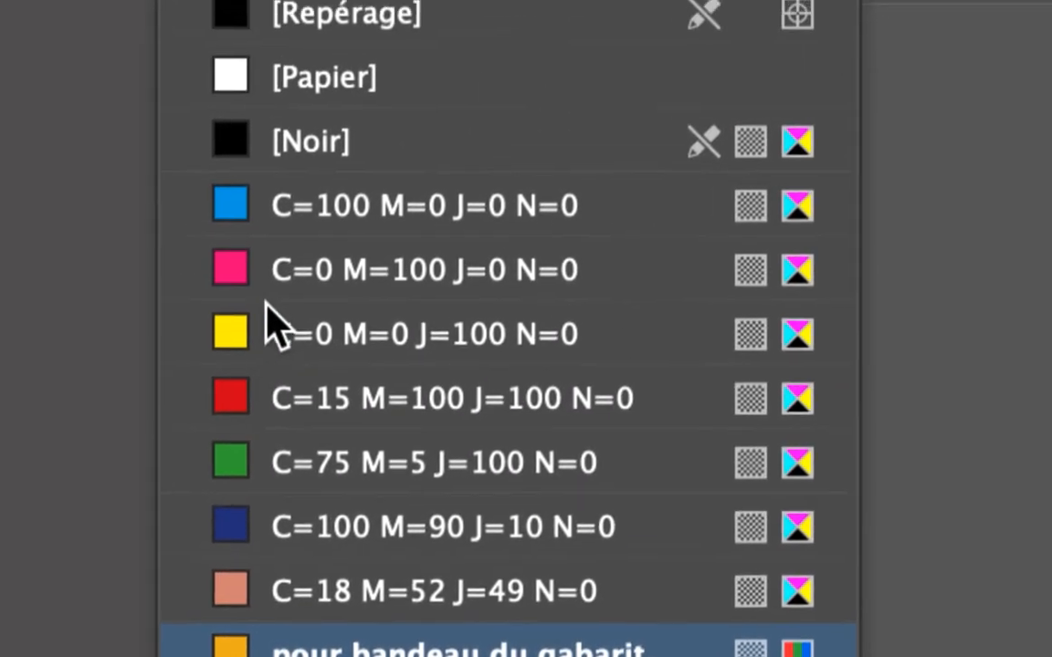
pyautogui.click(287, 274)
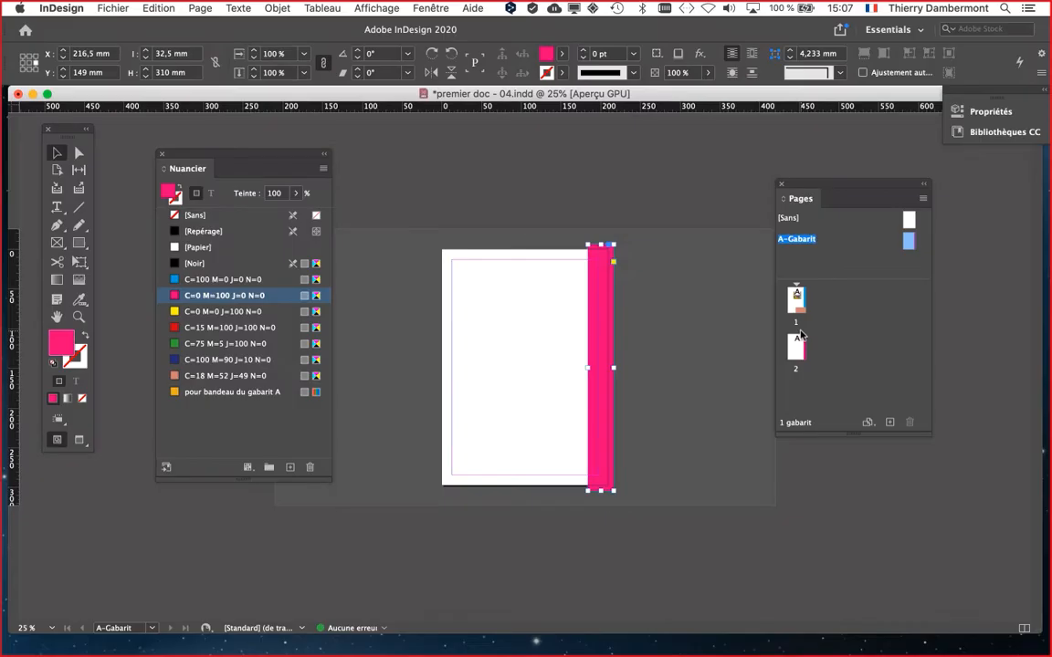
# Try different widths for the magenta band on the A-Gabarit master, ending at about 33.5 mm
pyautogui.moveTo(587, 368); pyautogui.dragTo(538, 369)
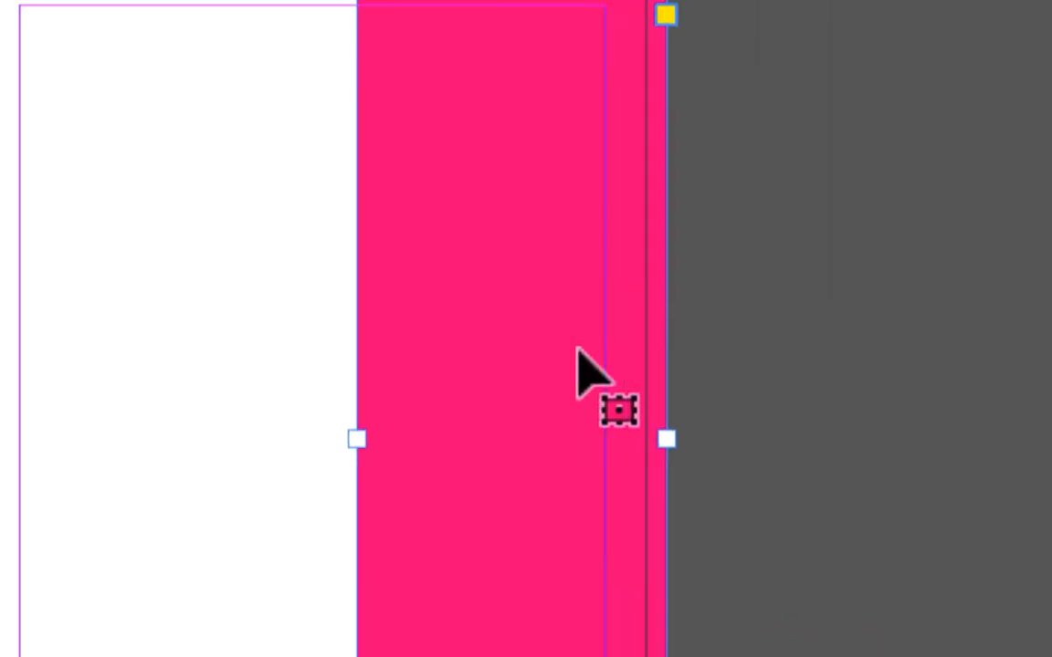
pyautogui.moveTo(540, 369); pyautogui.dragTo(757, 369)
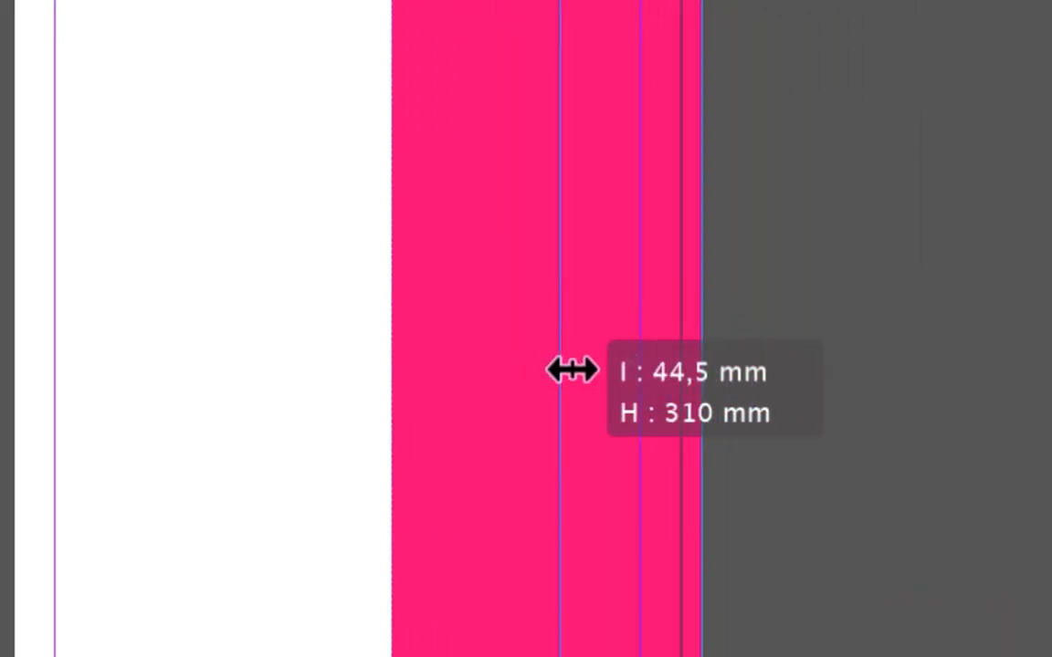
pyautogui.moveTo(583, 370)
pyautogui.mouseDown()
pyautogui.moveTo(554, 368)
pyautogui.moveTo(579, 369)
pyautogui.mouseUp()
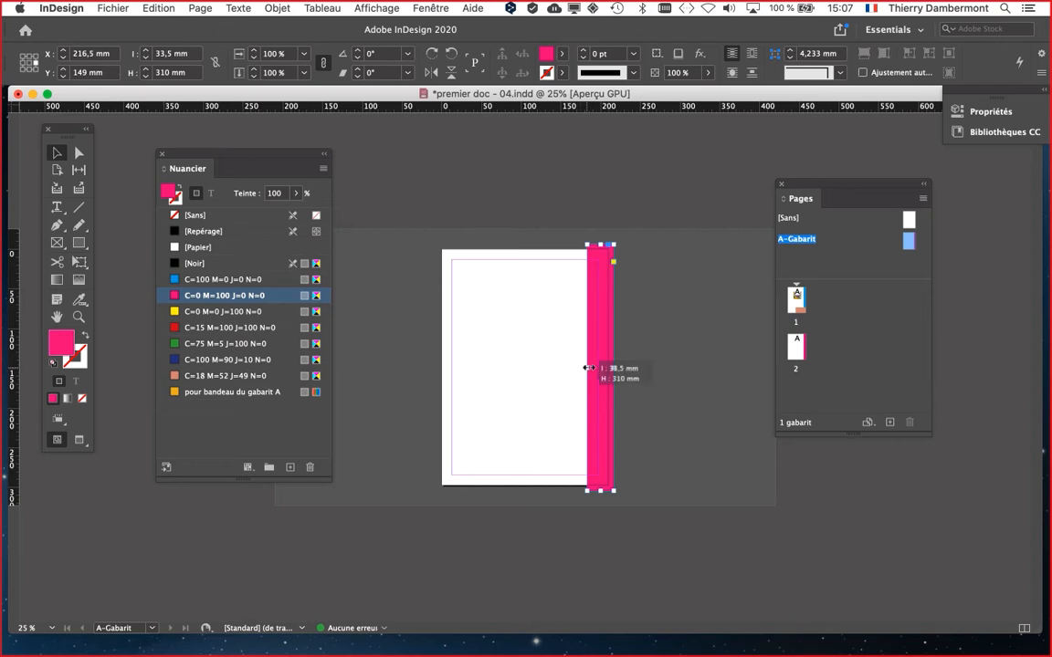
# Insert one page after page 2 based on the A-Gabarit master
pyautogui.moveTo(808, 180); pyautogui.dragTo(733, 155)
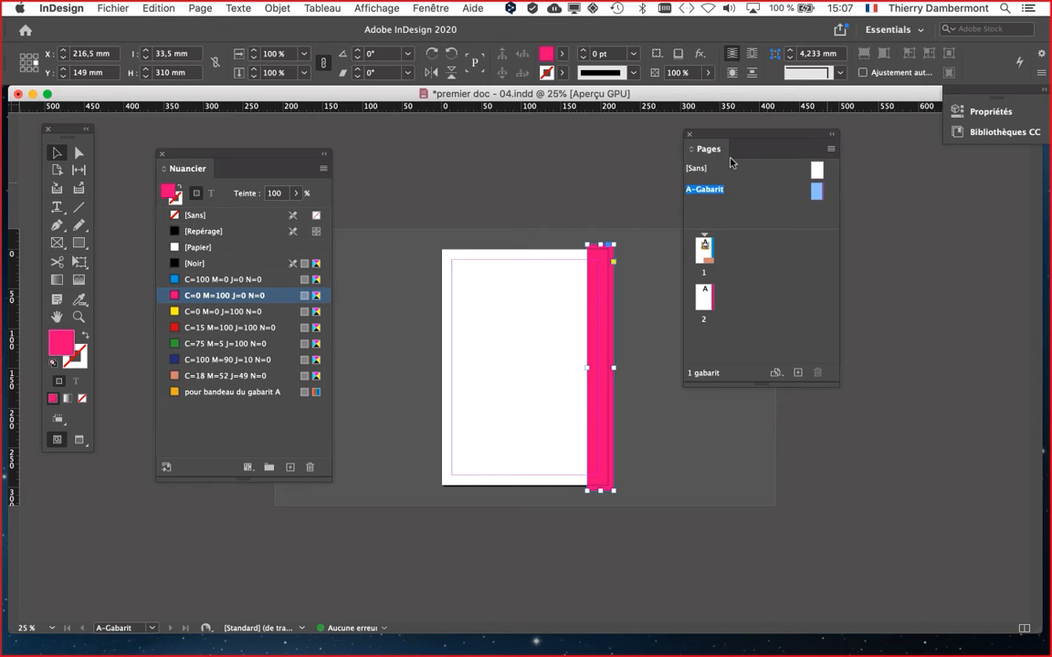
pyautogui.click(829, 150)
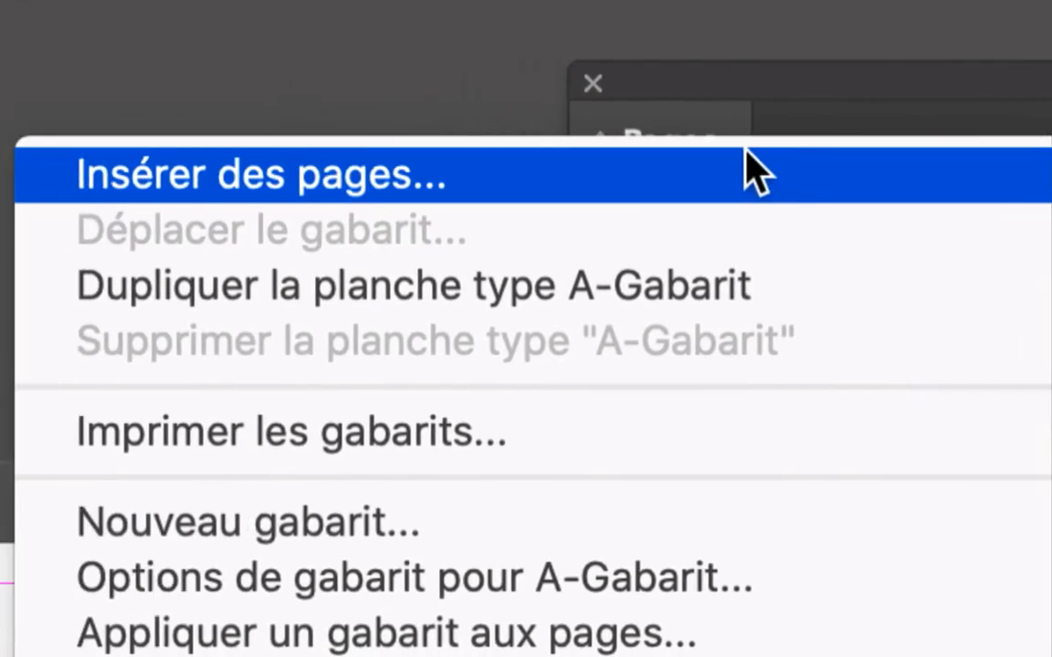
pyautogui.click(829, 171)
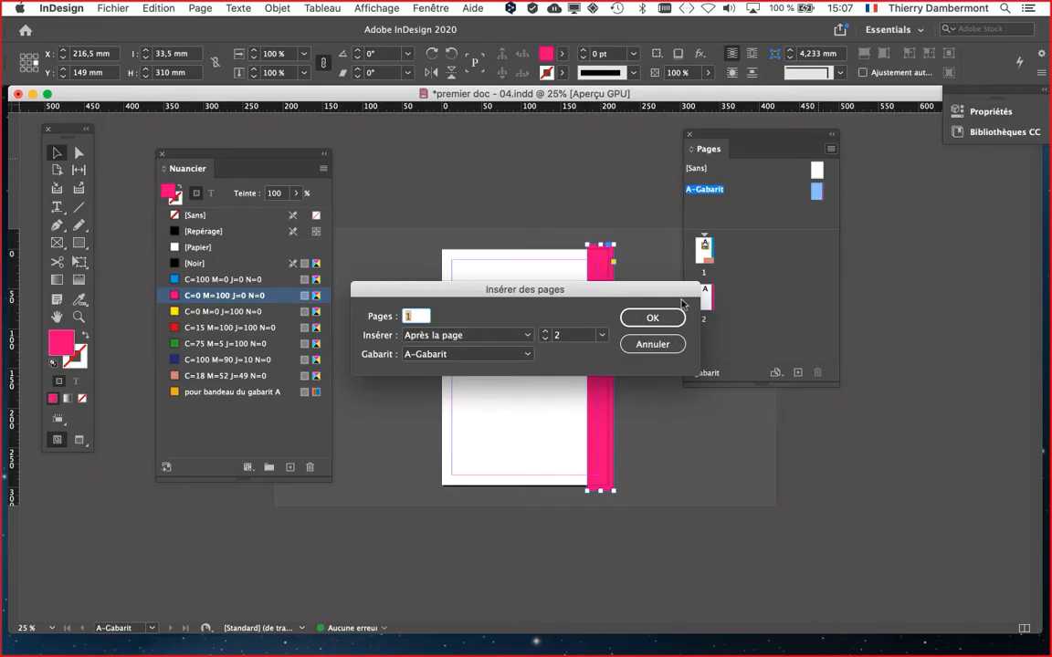
pyautogui.click(651, 318)
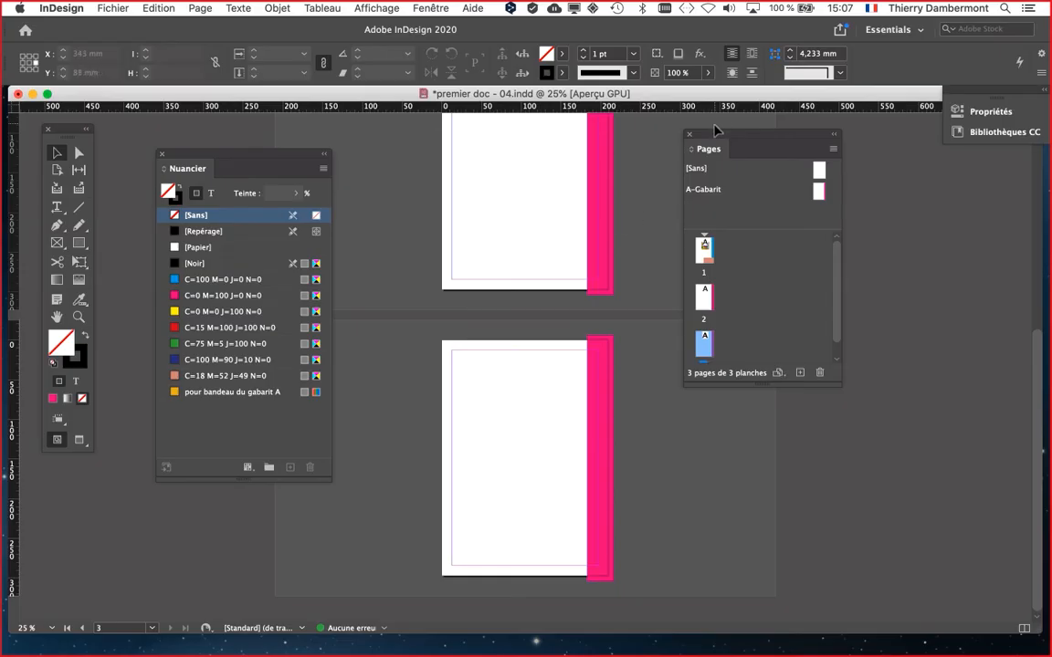
# Review pages 1, 2 and 3 in turn, return to page 1, and lengthen the Pages panel to show every page
pyautogui.moveTo(714, 141); pyautogui.dragTo(820, 142)
pyautogui.doubleClick(805, 265)
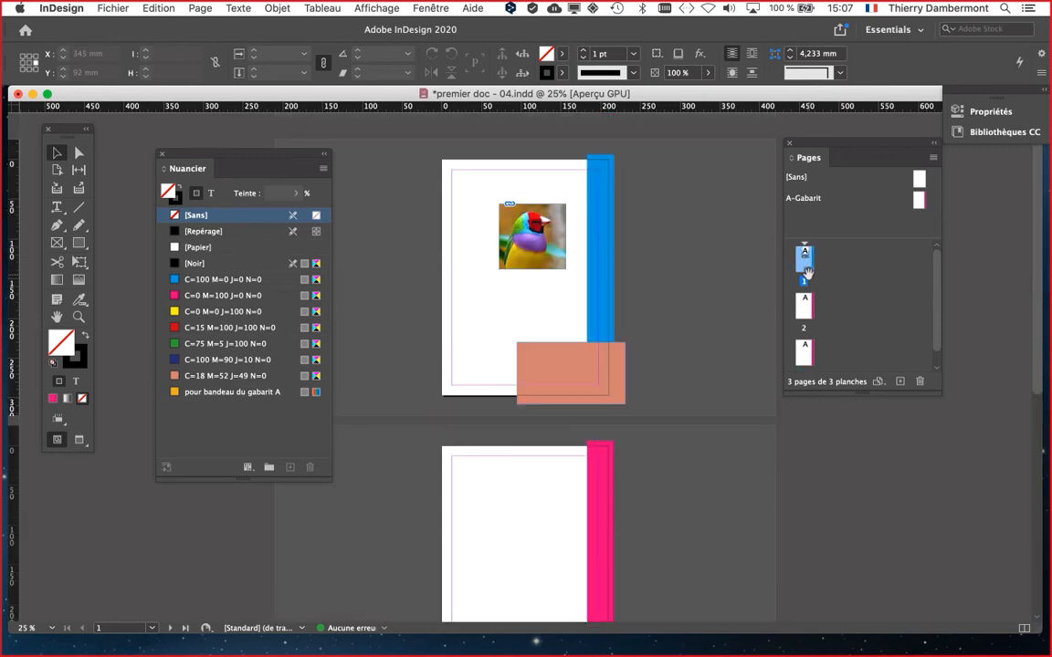
pyautogui.doubleClick(804, 306)
pyautogui.doubleClick(800, 349)
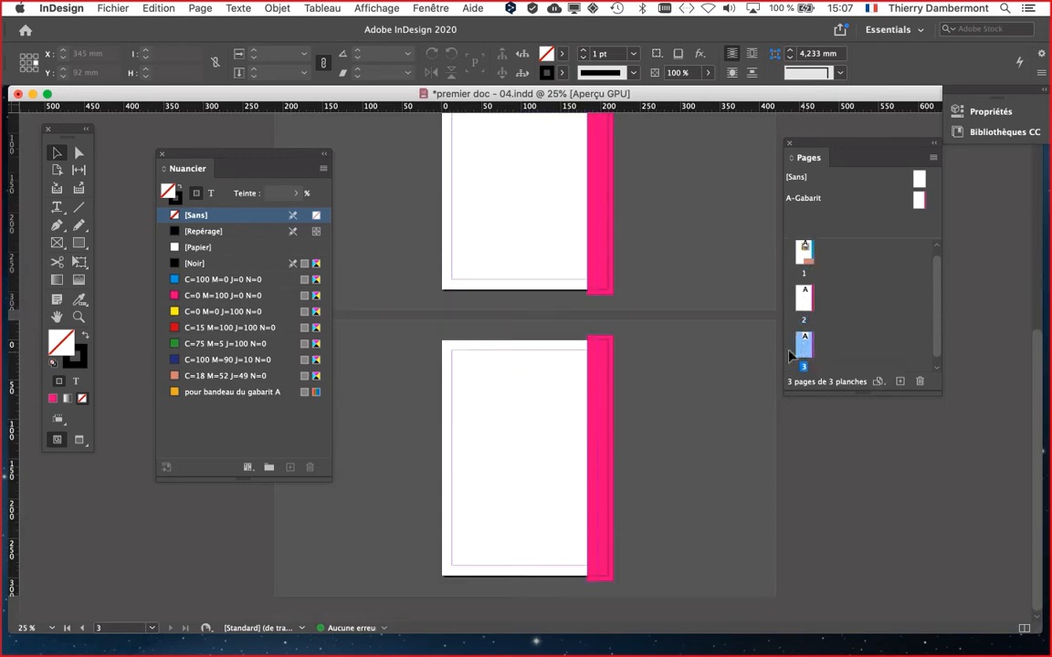
pyautogui.doubleClick(811, 263)
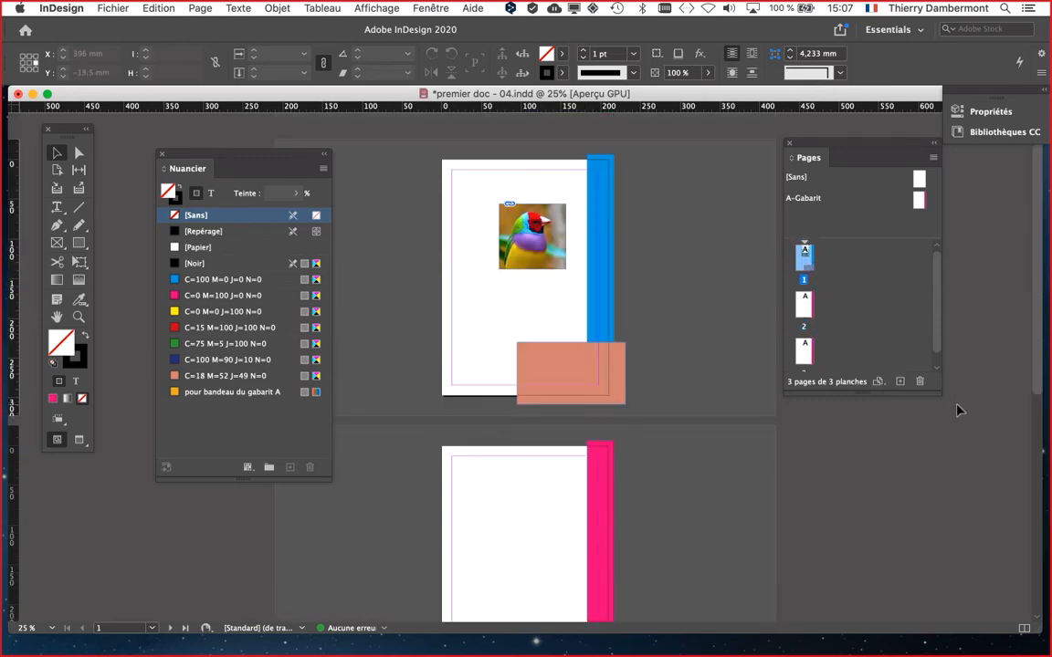
pyautogui.moveTo(938, 392); pyautogui.dragTo(910, 457)
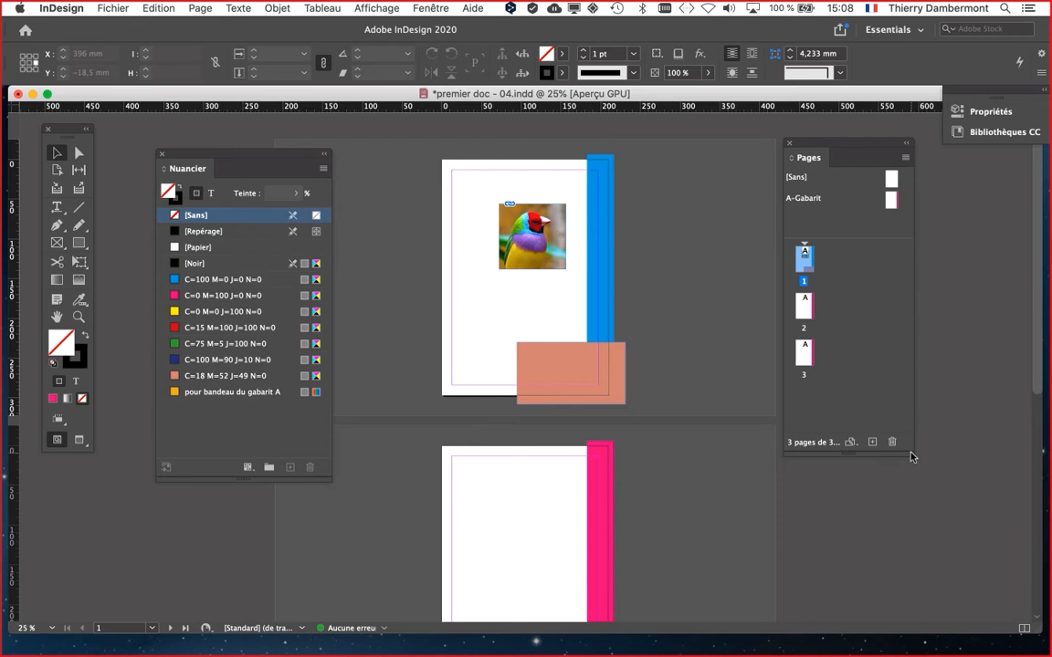
# Save the document under the new name premier doc - 05.indd in the folder ID jour 1 au matin
pyautogui.click(113, 8)
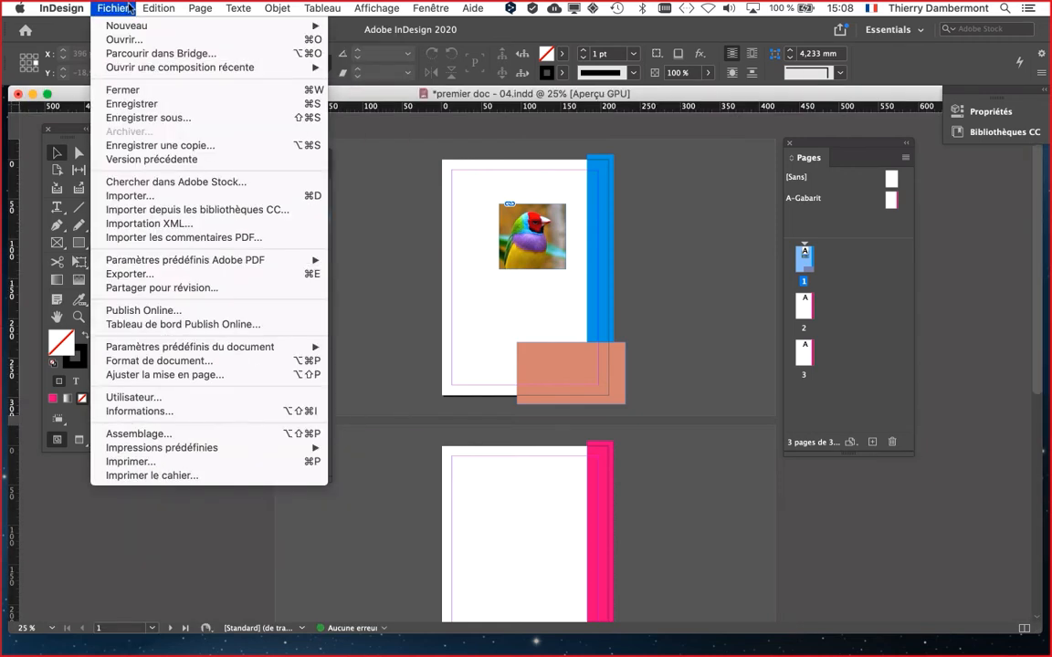
pyautogui.click(155, 118)
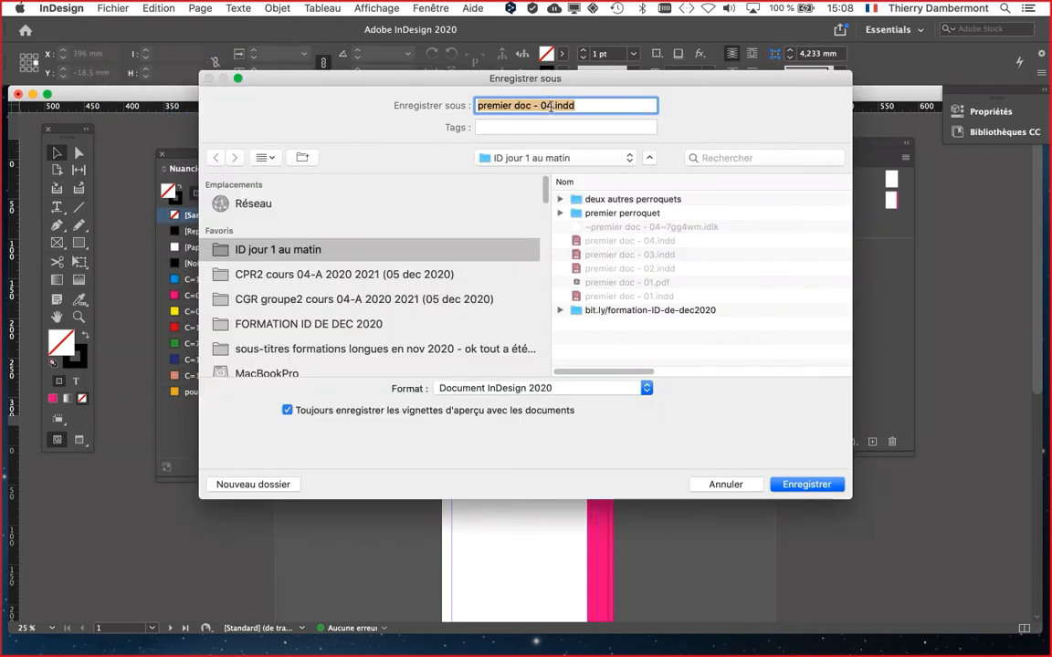
pyautogui.click(551, 107)
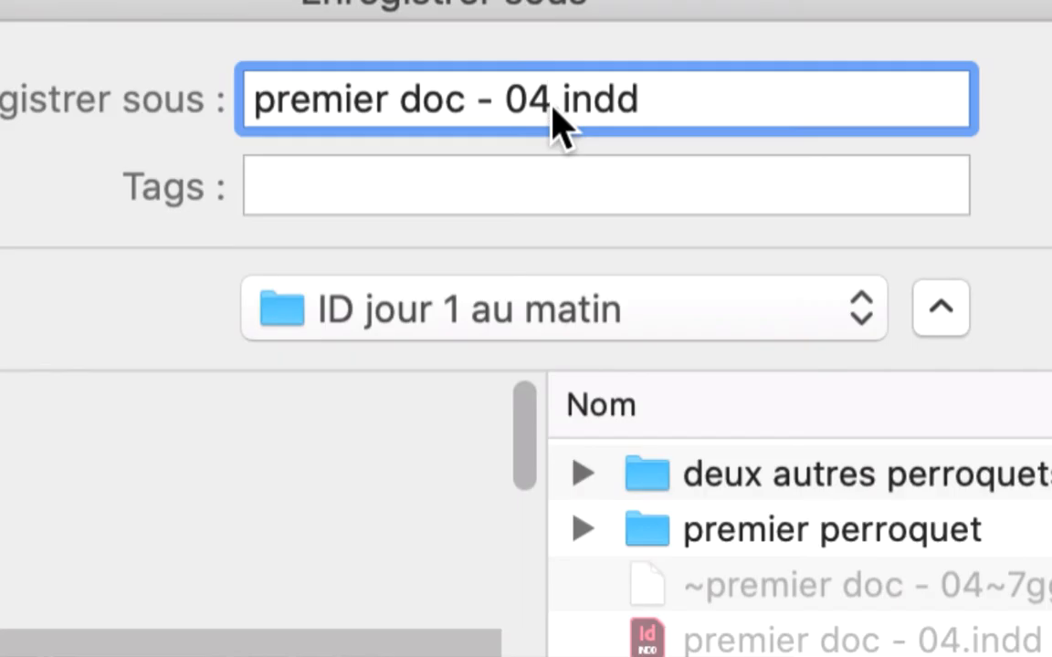
pyautogui.press('BackSpace')
pyautogui.write('5')
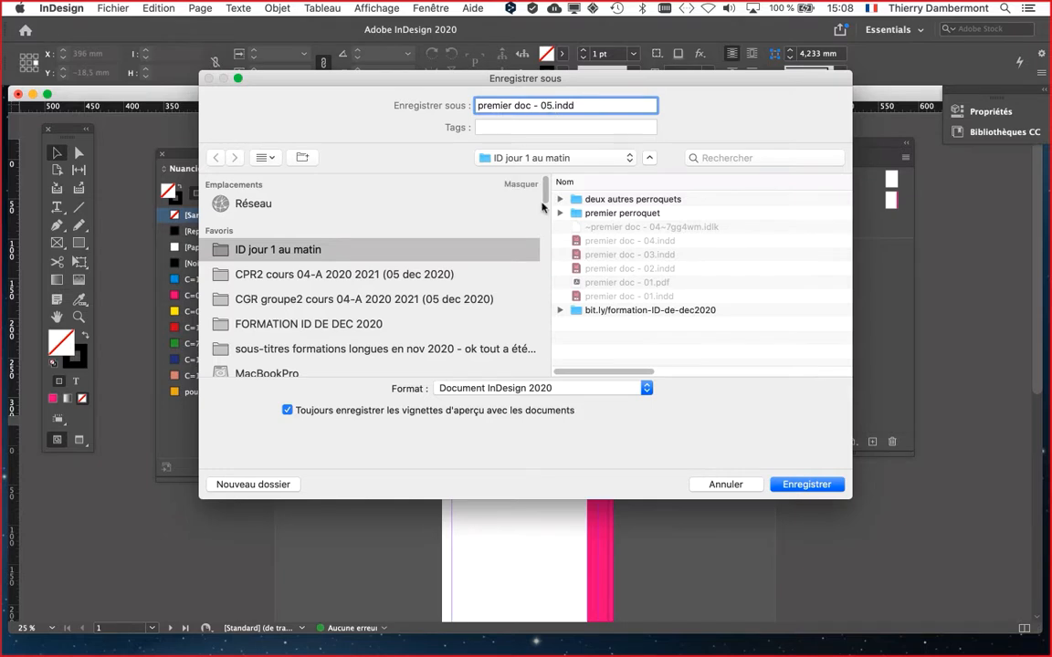
pyautogui.click(805, 483)
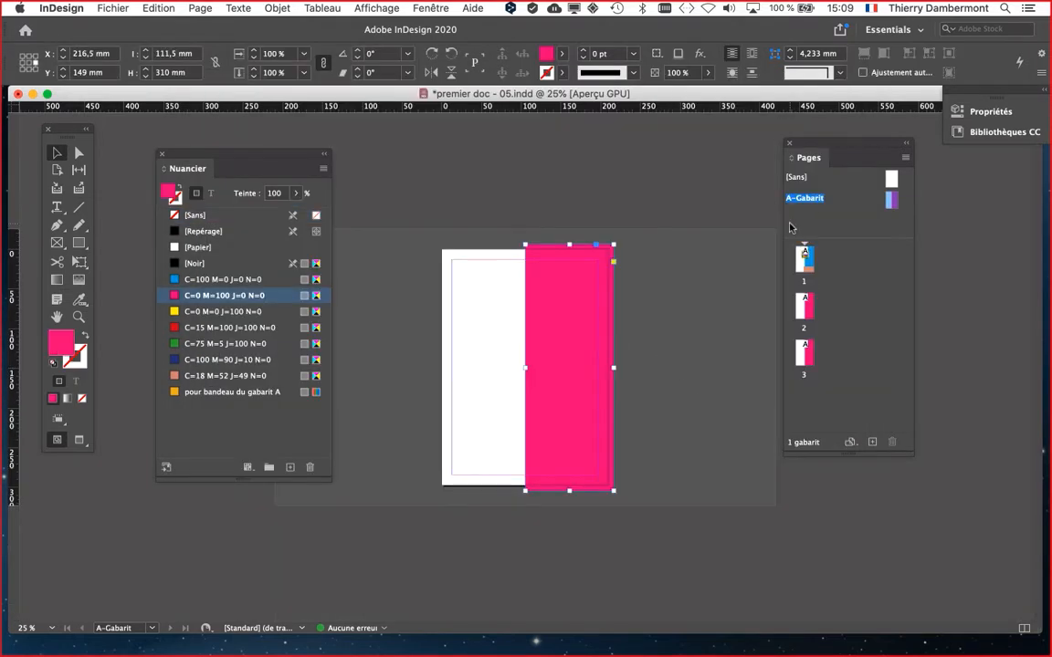
# Widen the magenta band on the A-Gabarit master from its left edge to about 138.5 mm
pyautogui.moveTo(526, 367); pyautogui.dragTo(504, 367)
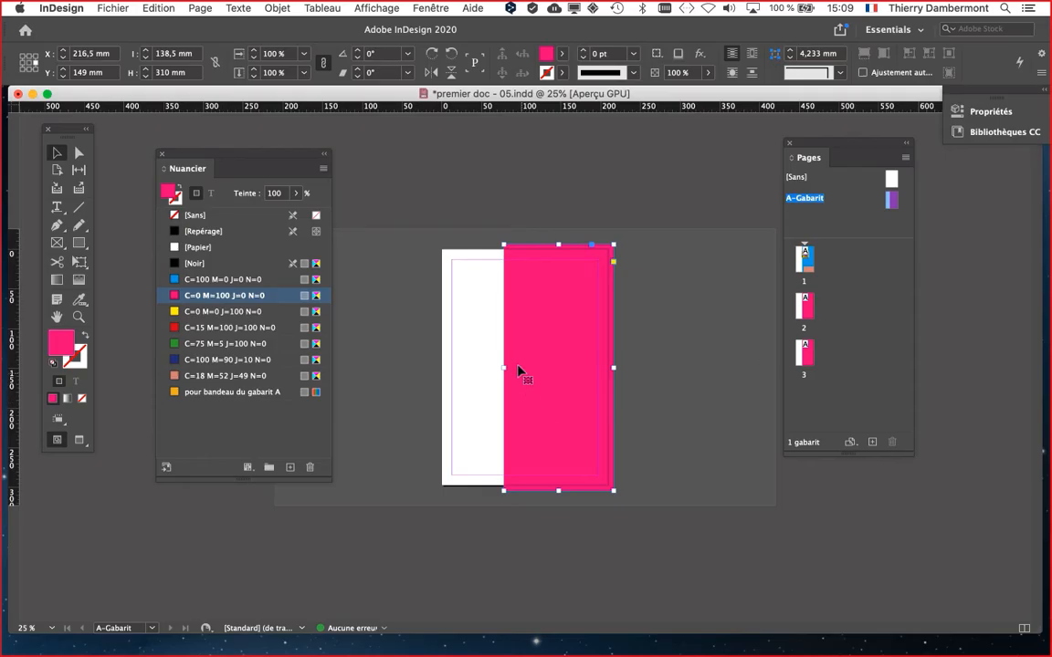
# Narrow the magenta band on the A-Gabarit master from its left edge to about 41.5 mm
pyautogui.moveTo(504, 368); pyautogui.dragTo(581, 368)
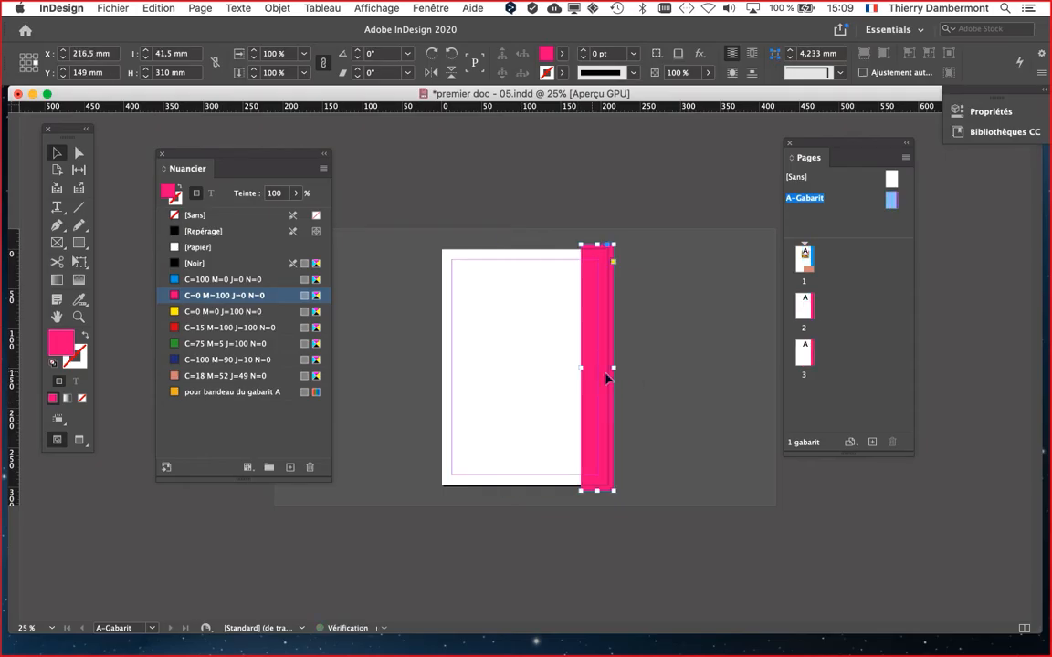
# Apply the [Sans] master to page 2 and reapply A-Gabarit to it
pyautogui.doubleClick(804, 310)
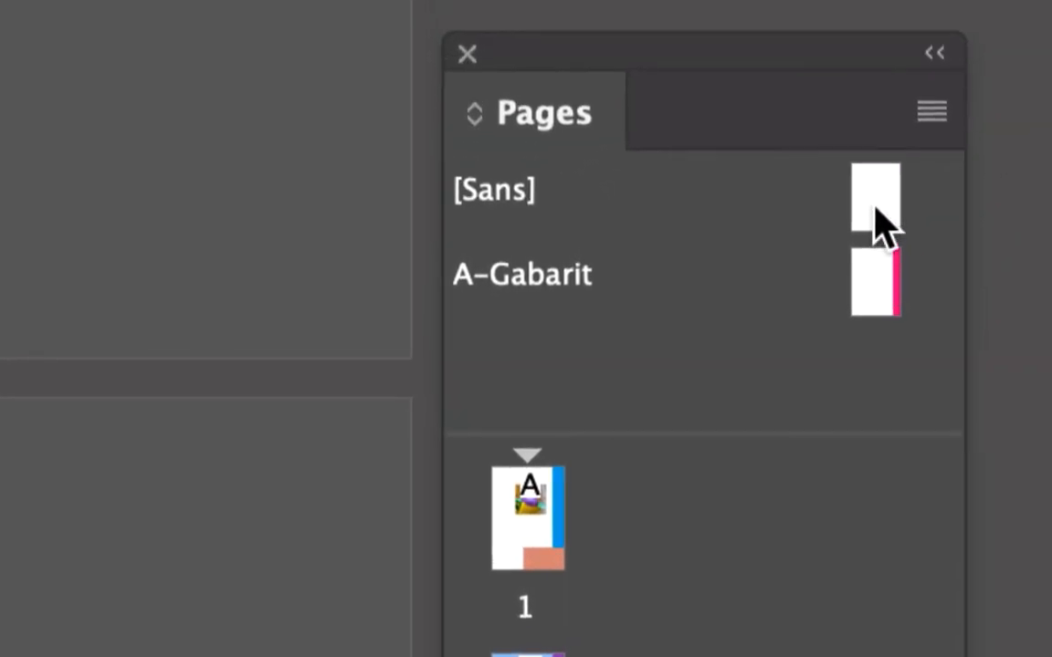
pyautogui.moveTo(875, 219); pyautogui.dragTo(759, 400)
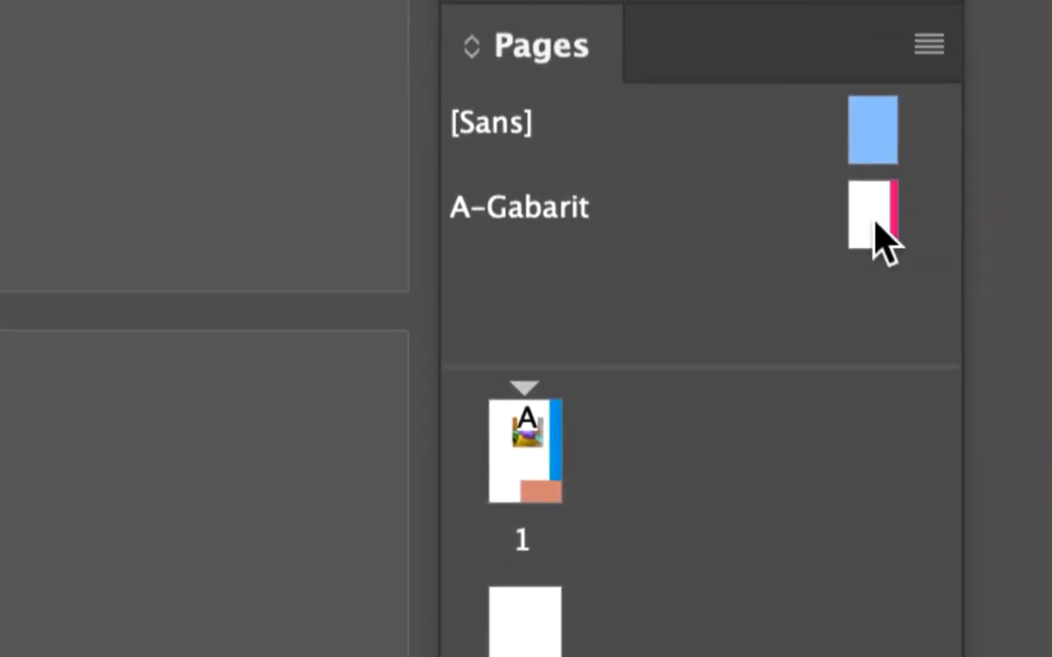
pyautogui.moveTo(881, 239); pyautogui.dragTo(788, 313)
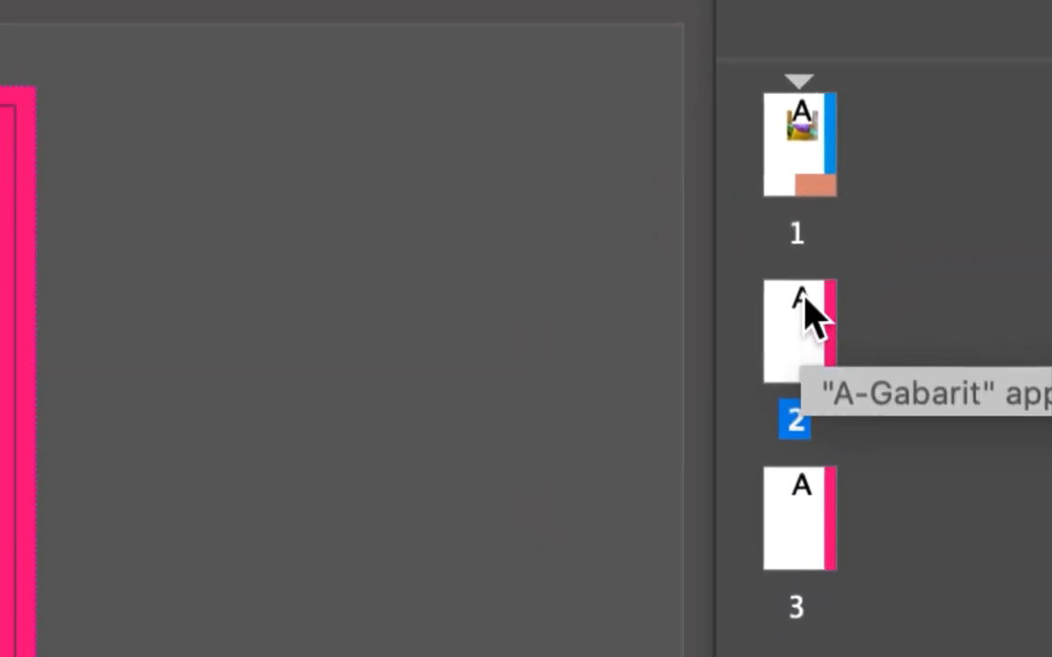
# On the A-Gabarit master, widen the magenta band to about 107.5 mm and narrow it back to about 41.5 mm
pyautogui.click(872, 223)
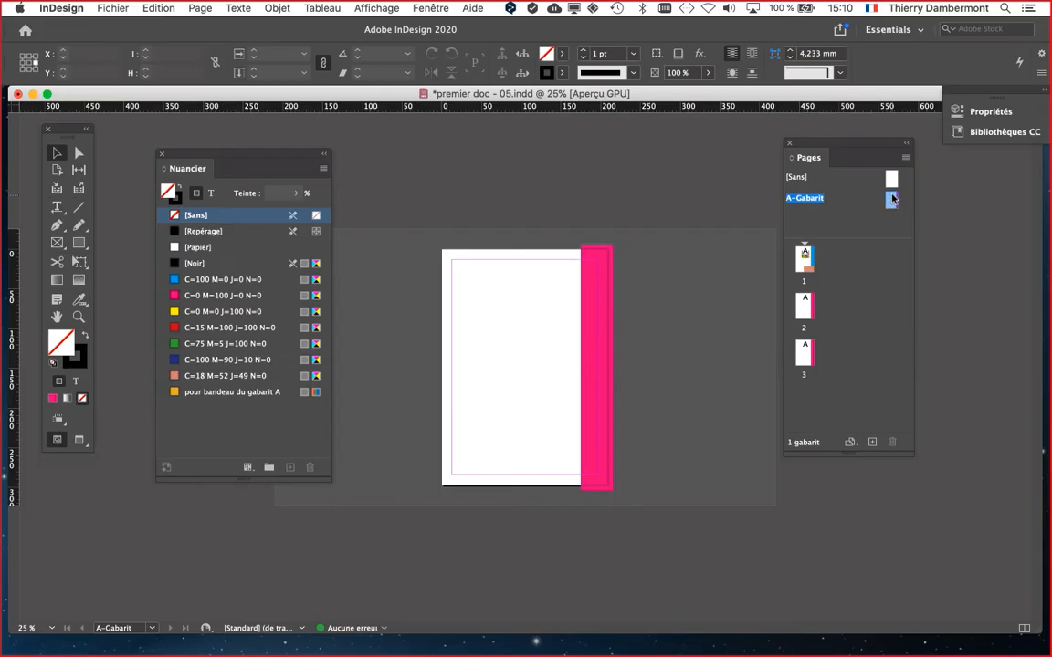
pyautogui.click(587, 367)
pyautogui.moveTo(579, 366); pyautogui.dragTo(528, 369)
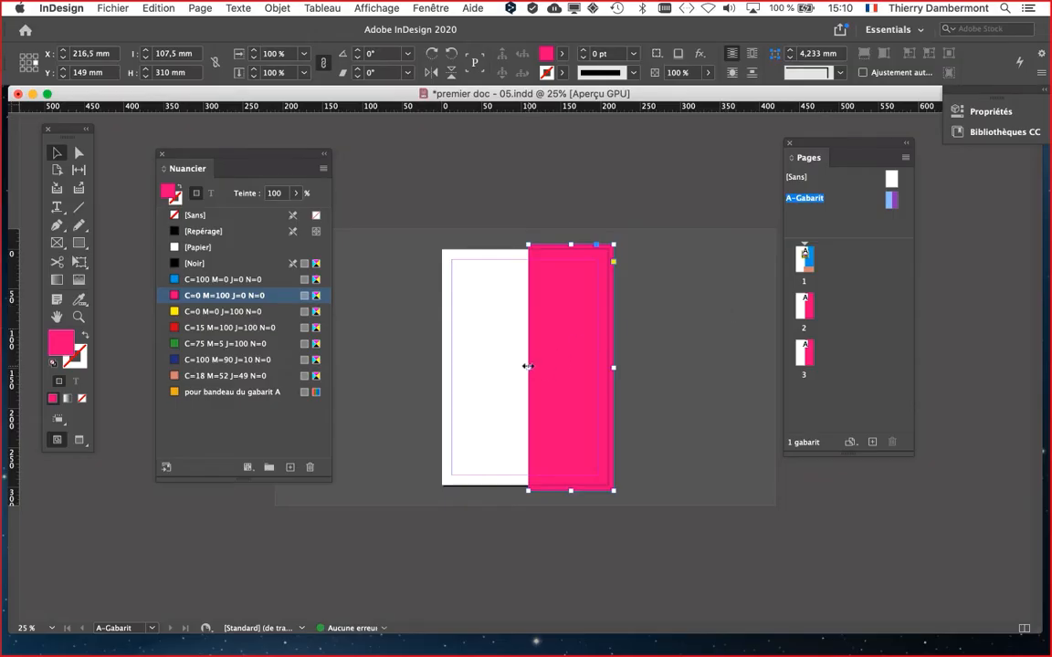
pyautogui.moveTo(528, 367); pyautogui.dragTo(581, 367)
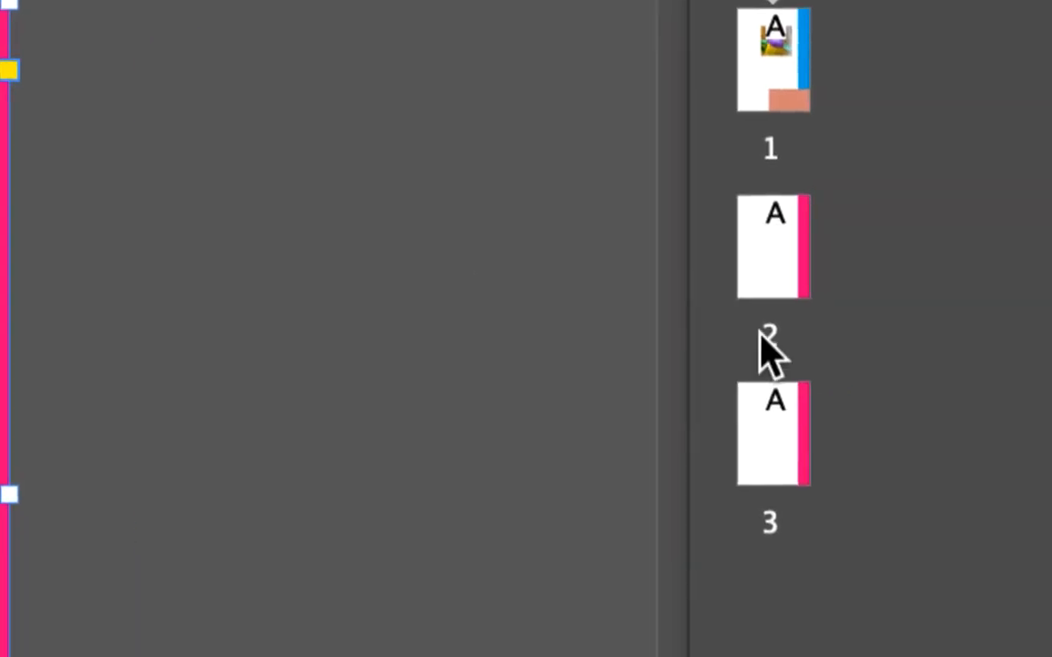
# Delete the magenta band from the A-Gabarit master, and switch page 2 to [Sans] and back to A-Gabarit
pyautogui.click(767, 338)
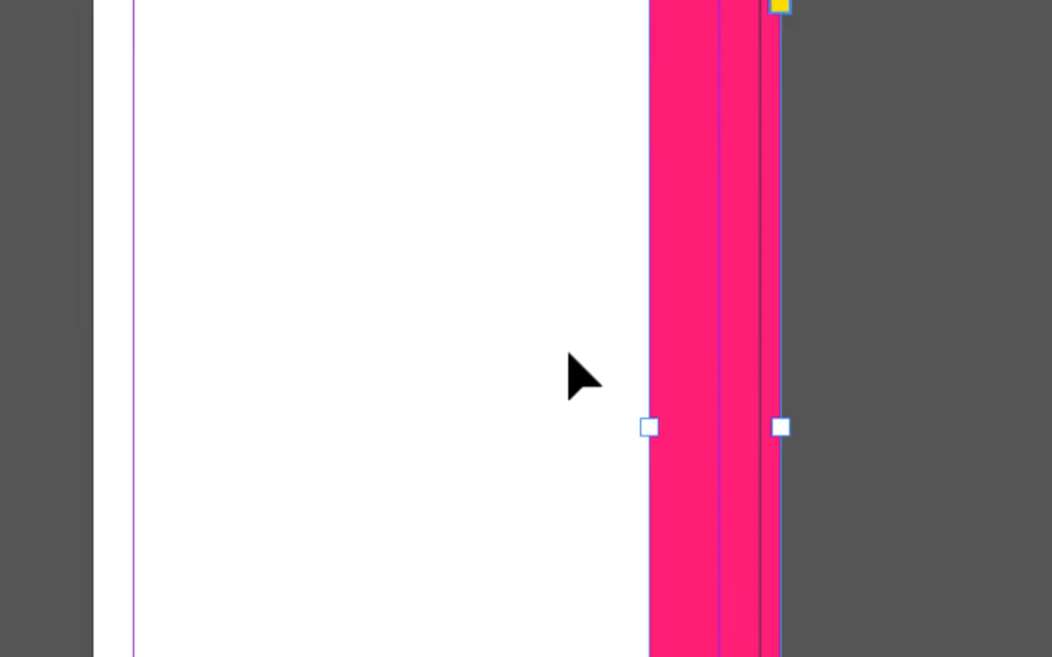
pyautogui.press('Delete')
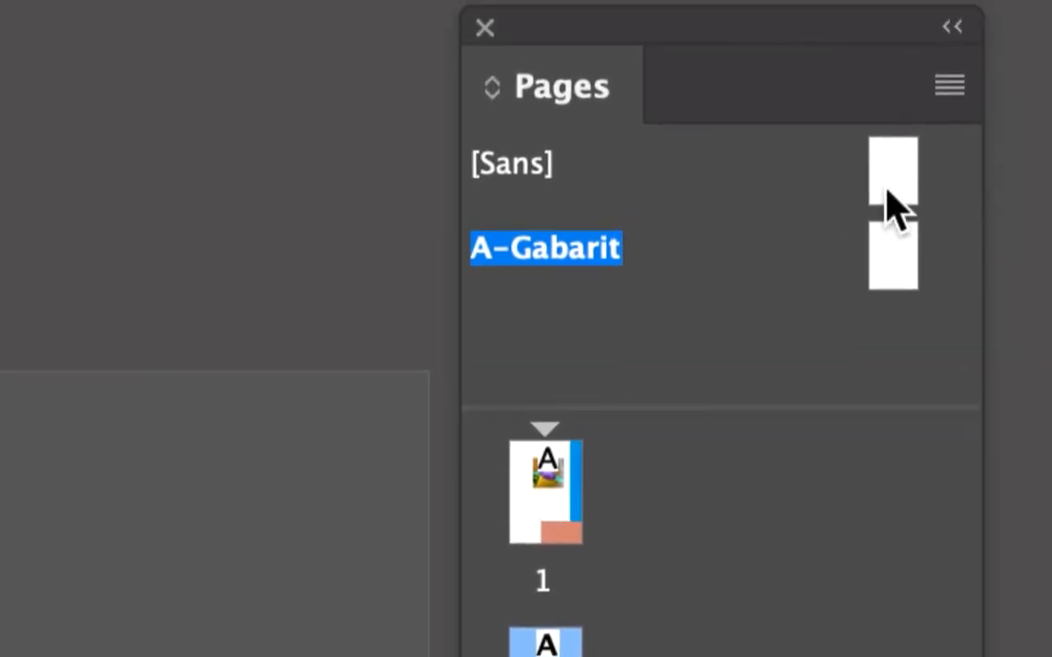
pyautogui.moveTo(892, 205); pyautogui.dragTo(575, 656)
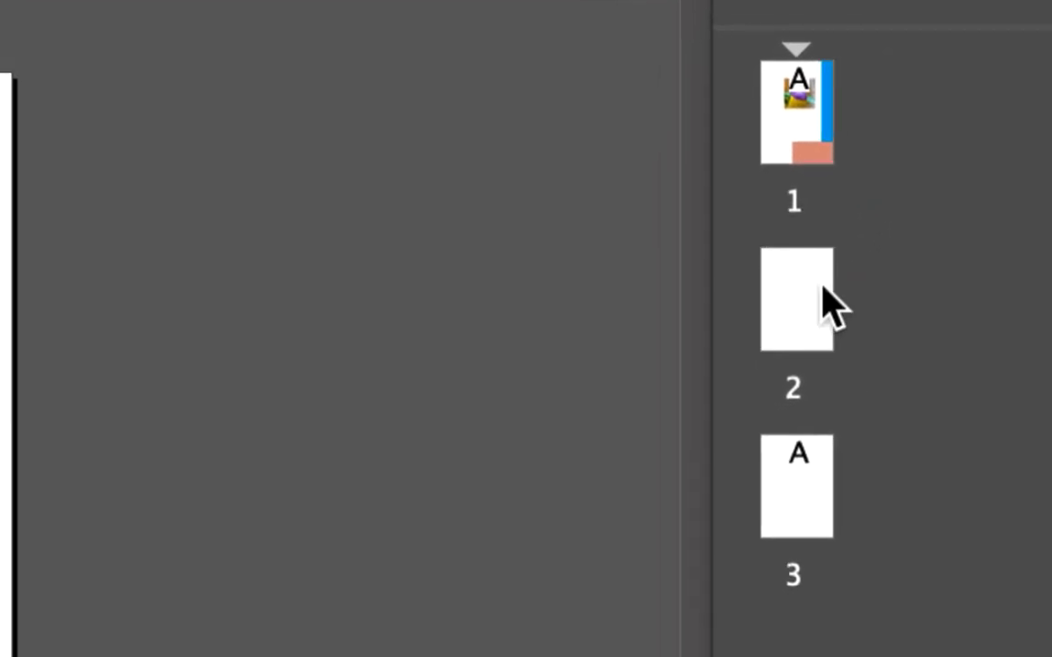
pyautogui.moveTo(891, 218); pyautogui.dragTo(775, 375)
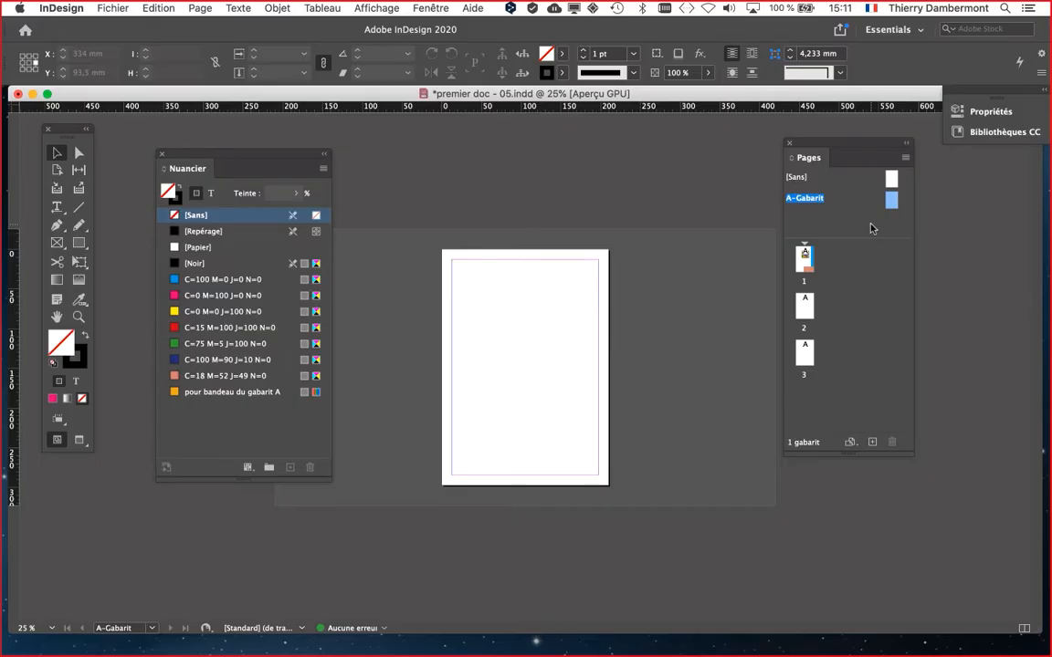
# Undo the master changes on page 2 and the deletion of the A-Gabarit band
pyautogui.press('super+z')
pyautogui.press('super+z')
pyautogui.press('super+z')
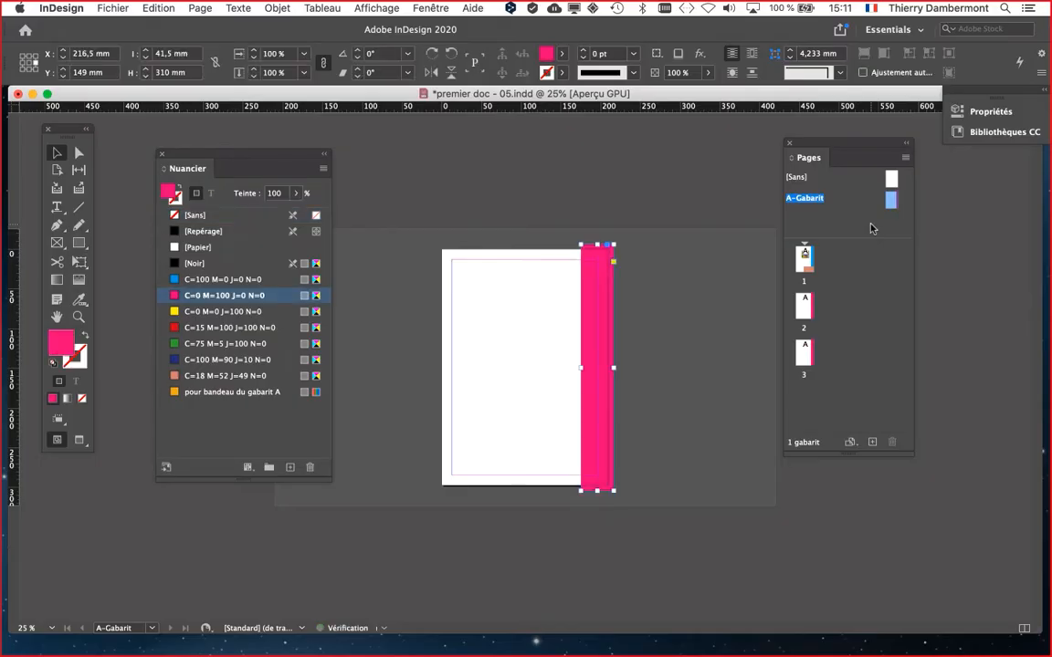
# Override the magenta master band on page 2, nudge it left and extend its right edge past the page
pyautogui.doubleClick(805, 306)
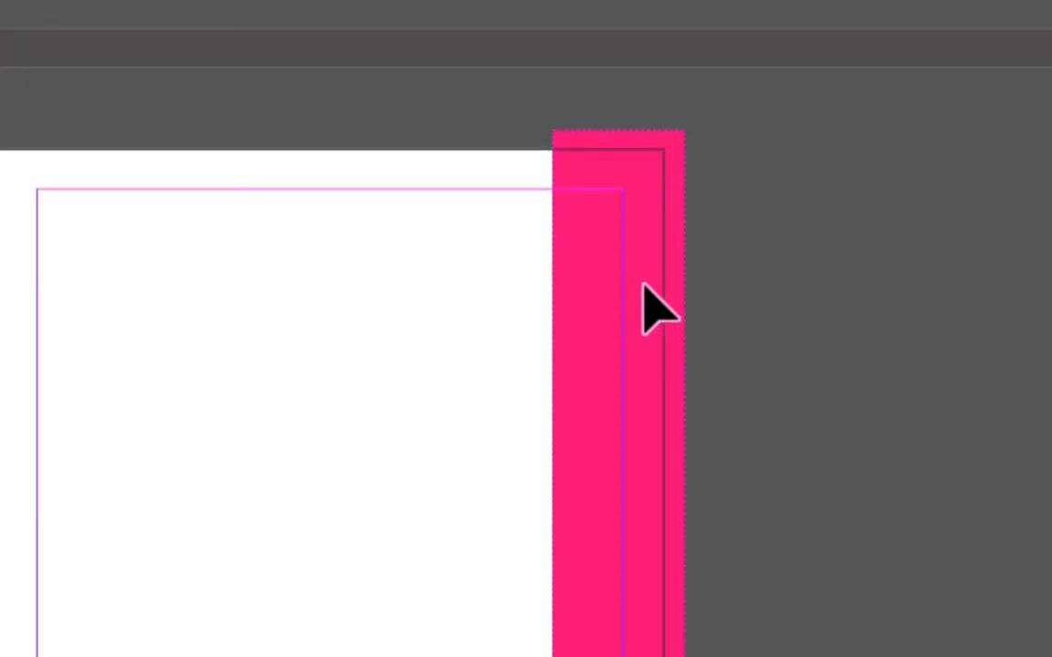
pyautogui.click(644, 287)
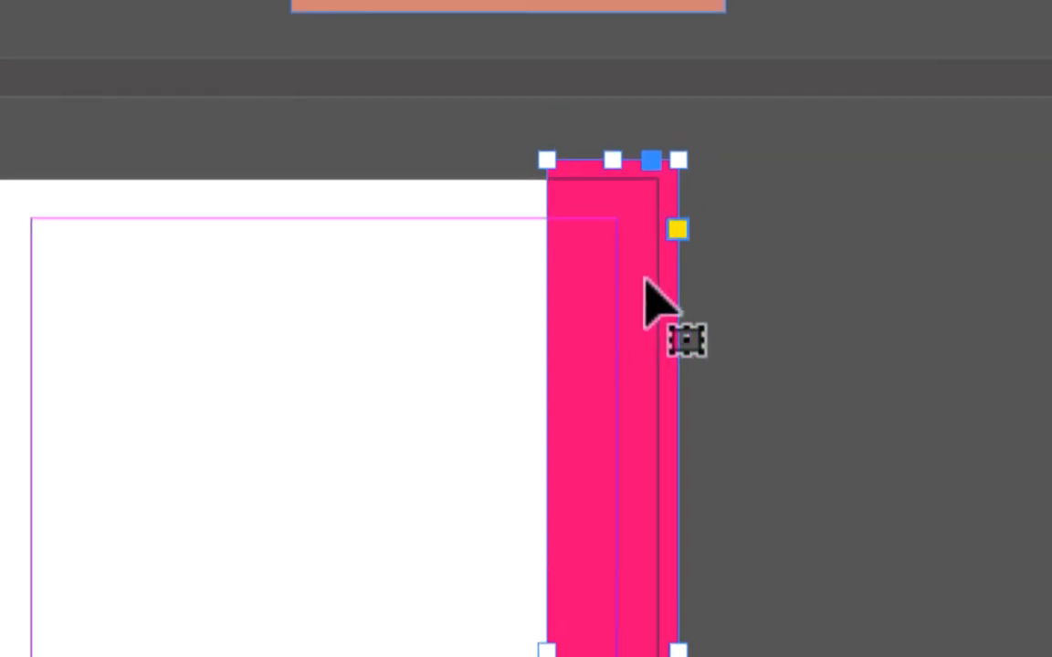
pyautogui.hotkey('shift', 'Left')
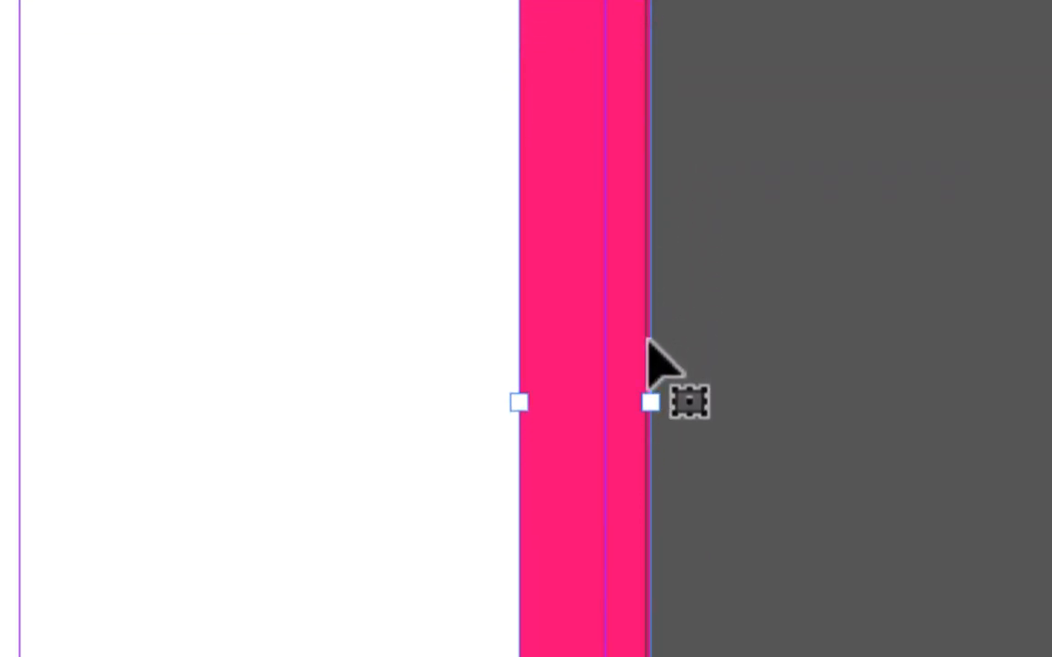
pyautogui.moveTo(650, 405); pyautogui.dragTo(675, 409)
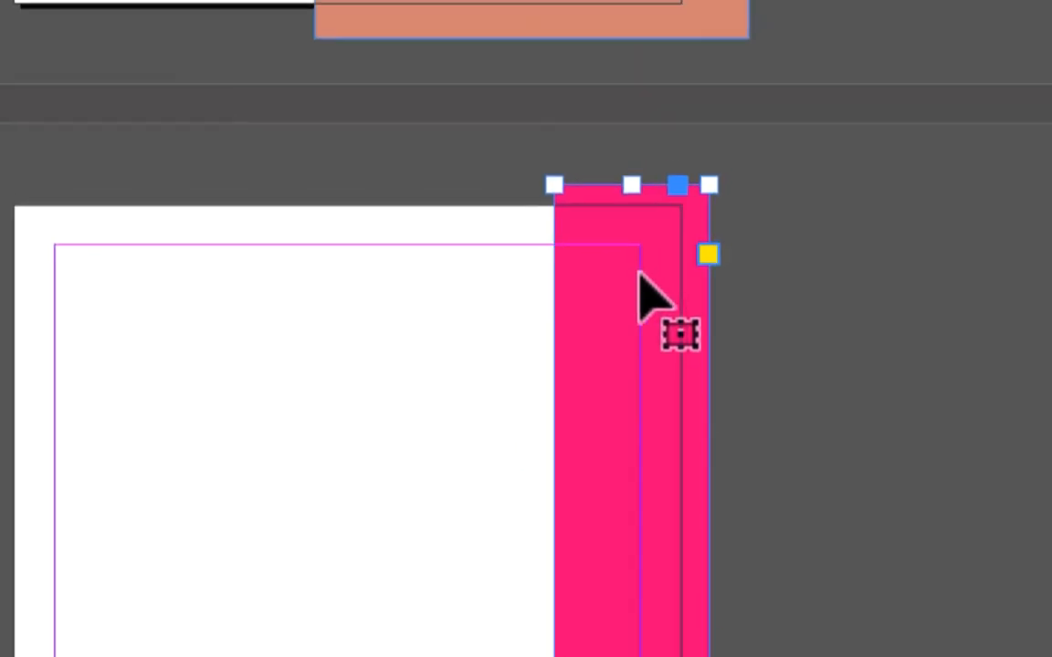
# Delete the overridden band from page 2 and reapply the A-Gabarit master to that page
pyautogui.press('Delete')
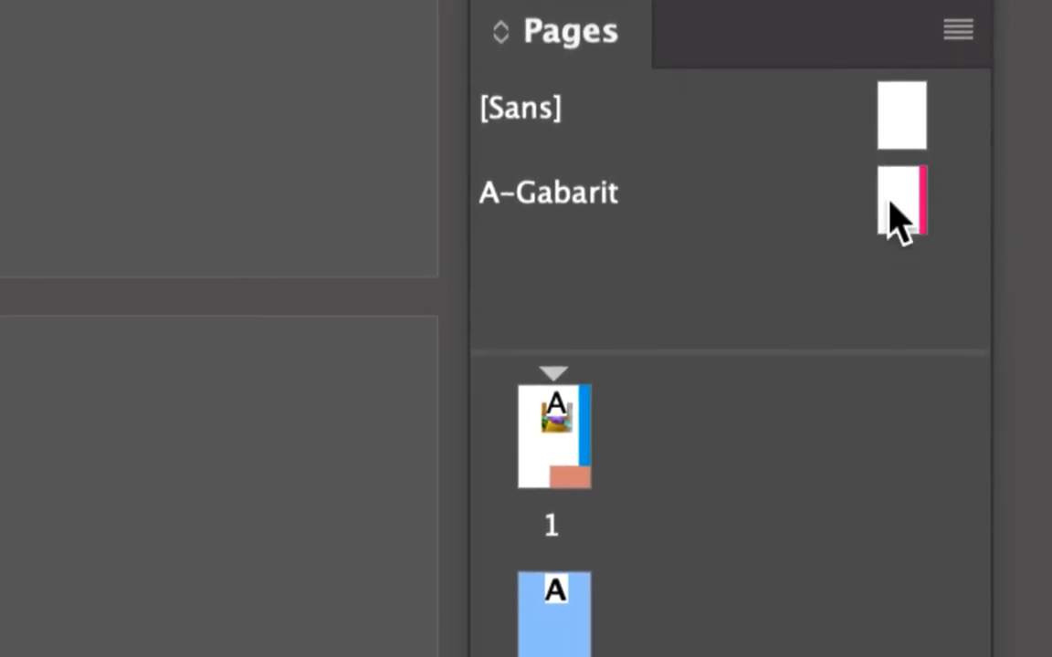
pyautogui.moveTo(899, 219); pyautogui.dragTo(559, 643)
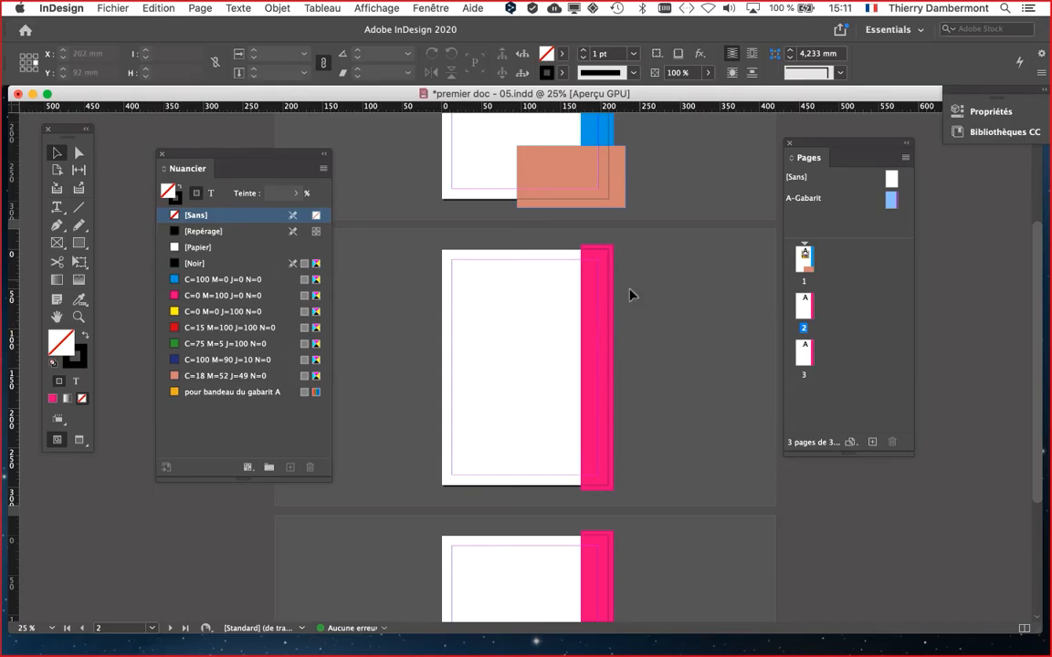
# Narrow the magenta band on the A-Gabarit master from its left edge to about 31.5 mm
pyautogui.doubleClick(886, 202)
pyautogui.click(603, 365)
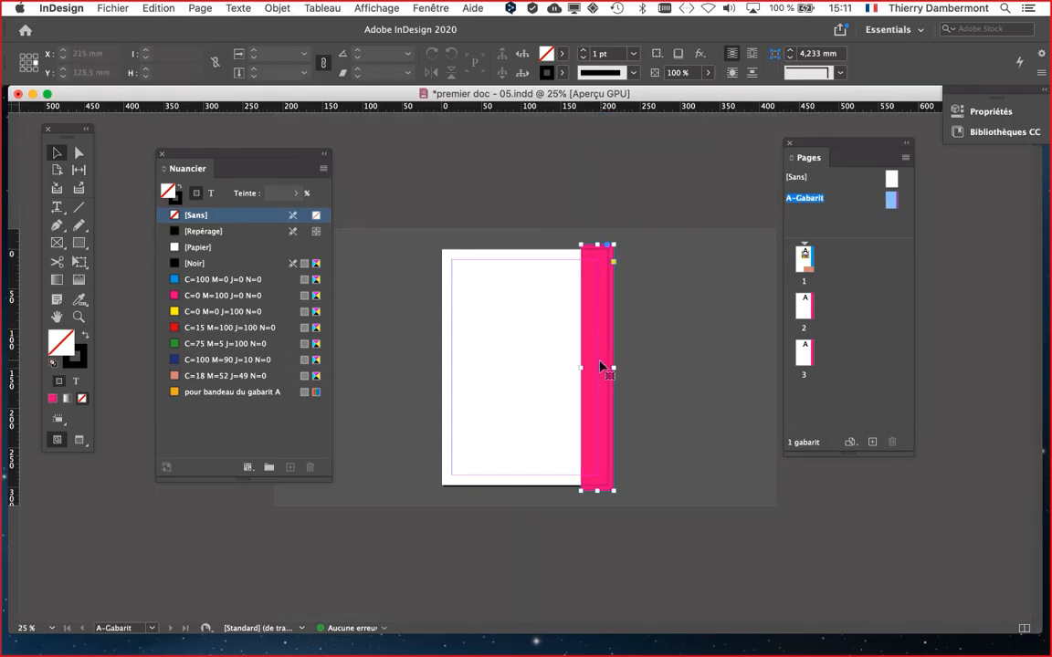
pyautogui.moveTo(581, 368)
pyautogui.mouseDown()
pyautogui.moveTo(521, 368)
pyautogui.moveTo(588, 368)
pyautogui.mouseUp()
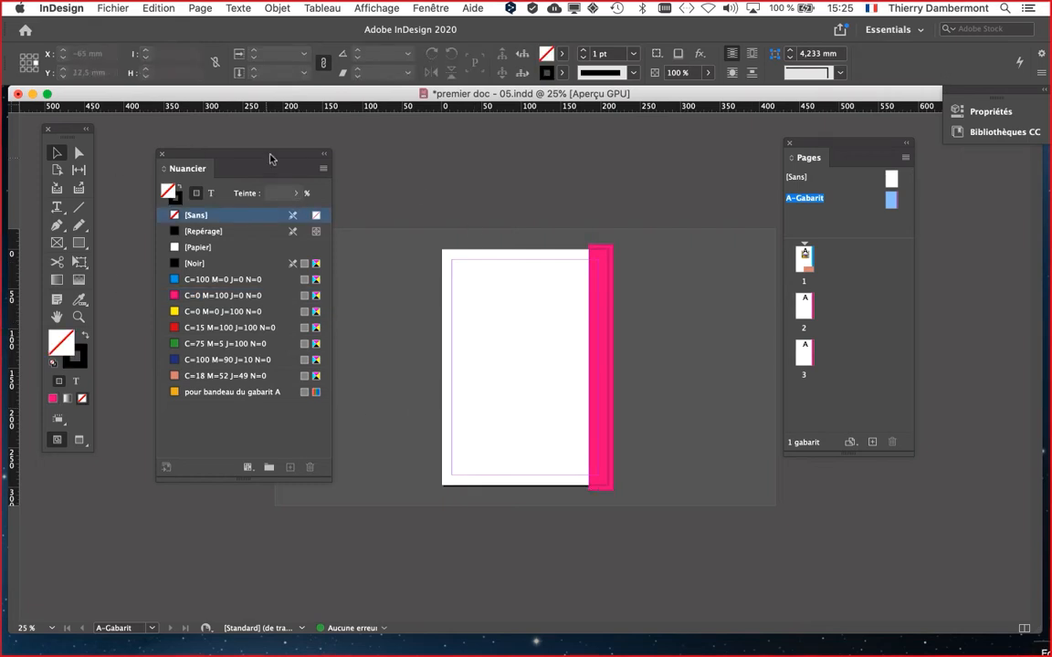
# Fill the A-Gabarit master's band with the swatch "pour bandeau du gabarit A" and check pages 2 and 3
pyautogui.moveTo(270, 160); pyautogui.dragTo(257, 150)
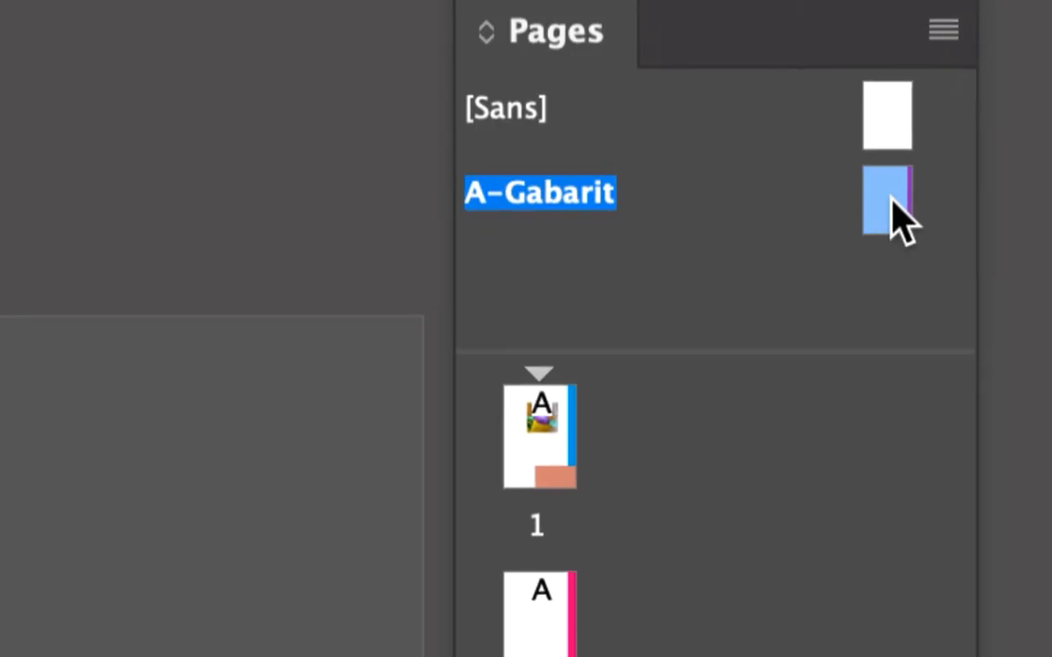
pyautogui.doubleClick(887, 202)
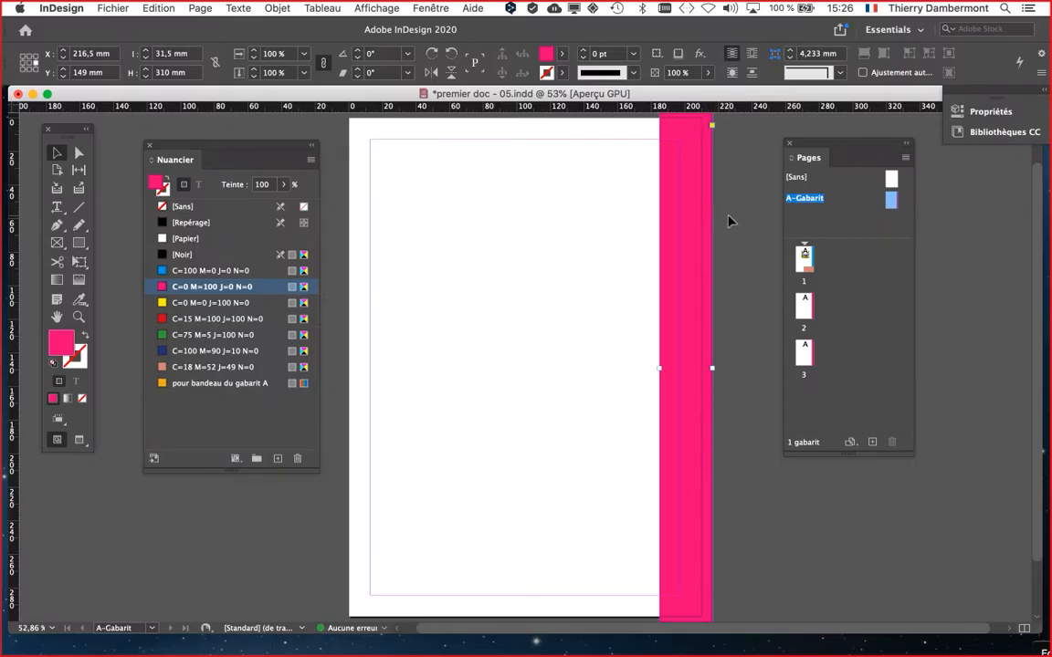
pyautogui.press('super+minus')
pyautogui.press('super+minus')
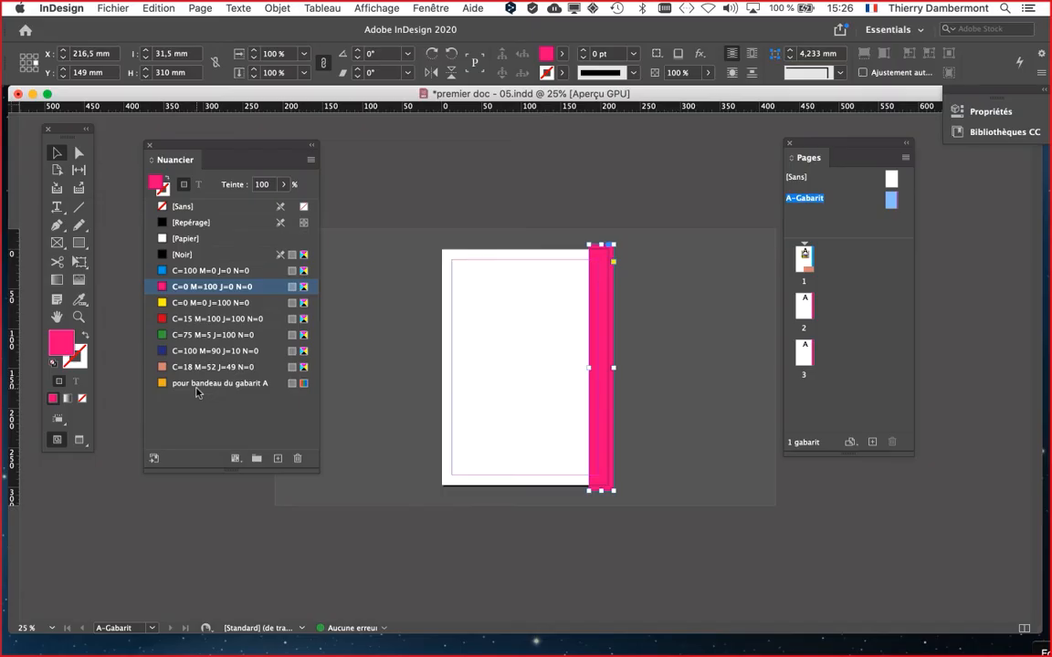
pyautogui.click(196, 383)
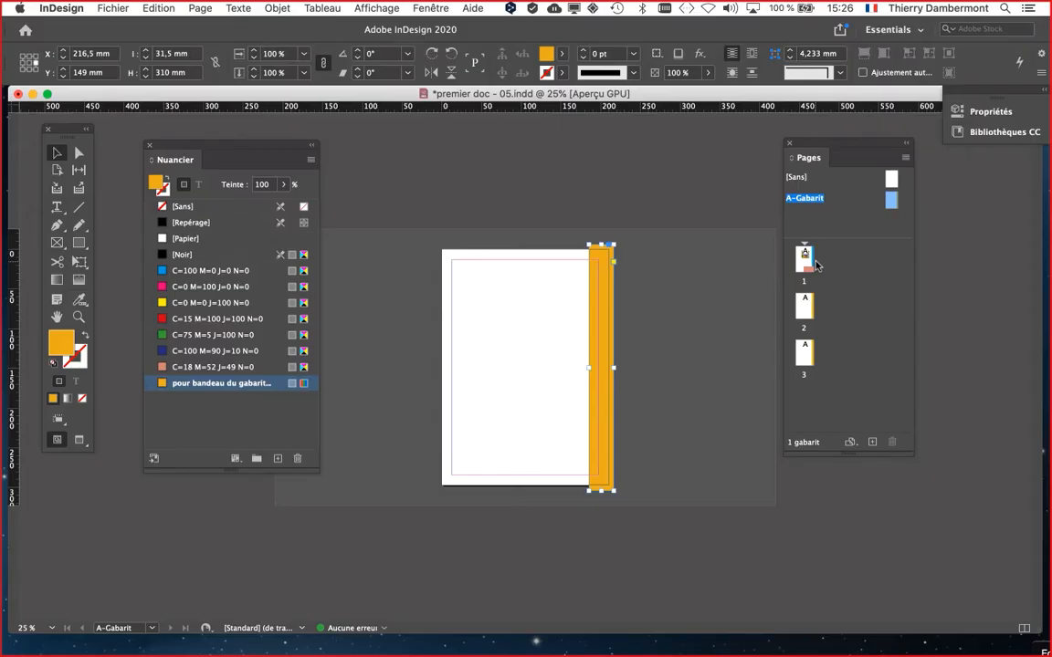
pyautogui.click(394, 298)
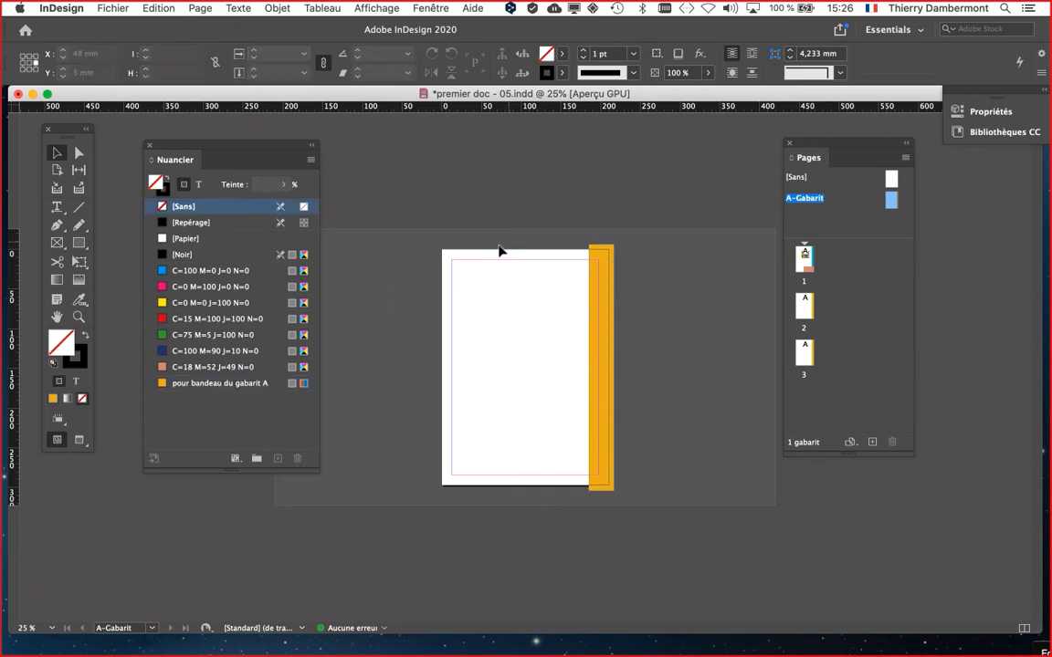
pyautogui.doubleClick(801, 310)
pyautogui.doubleClick(806, 352)
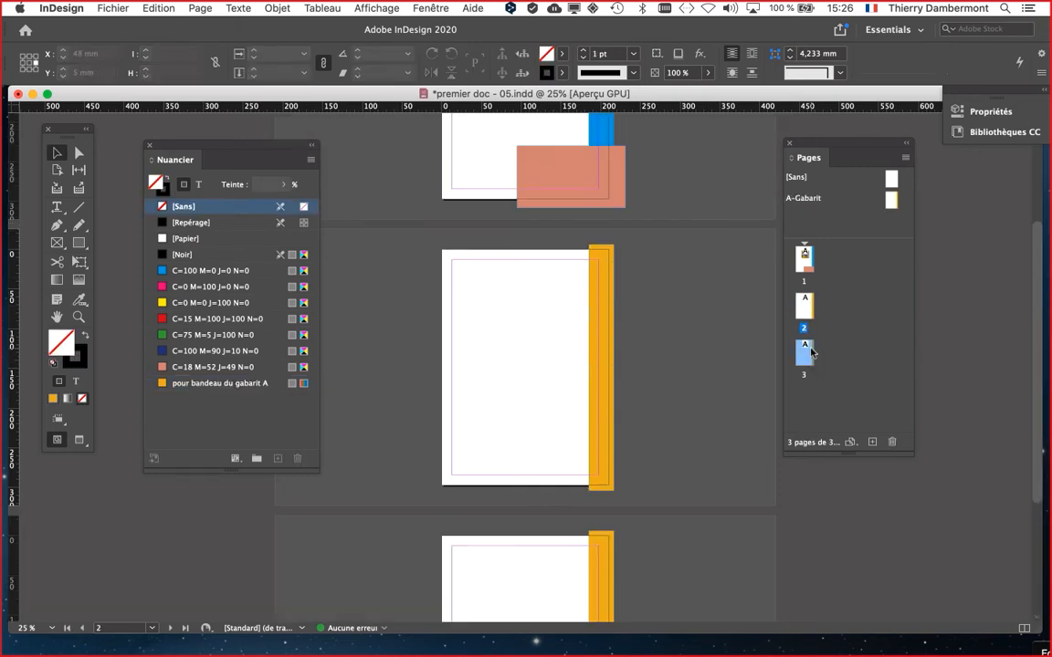
pyautogui.doubleClick(806, 314)
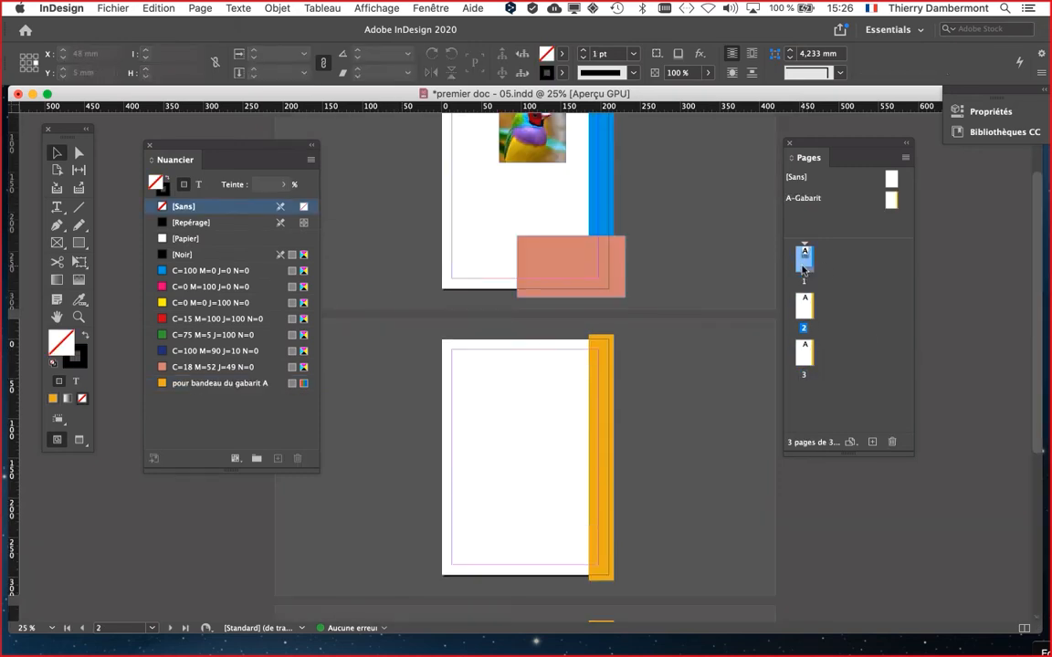
pyautogui.doubleClick(804, 352)
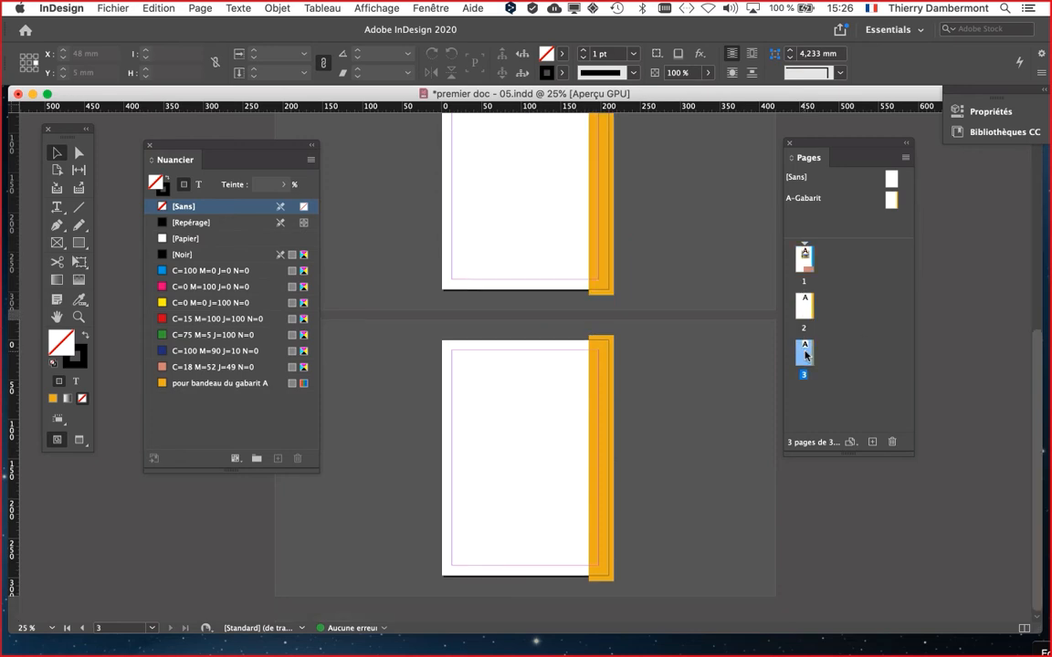
# Open the options of the swatch "pour bandeau du gabarit A" and turn on the preview
pyautogui.moveTo(182, 146); pyautogui.dragTo(156, 137)
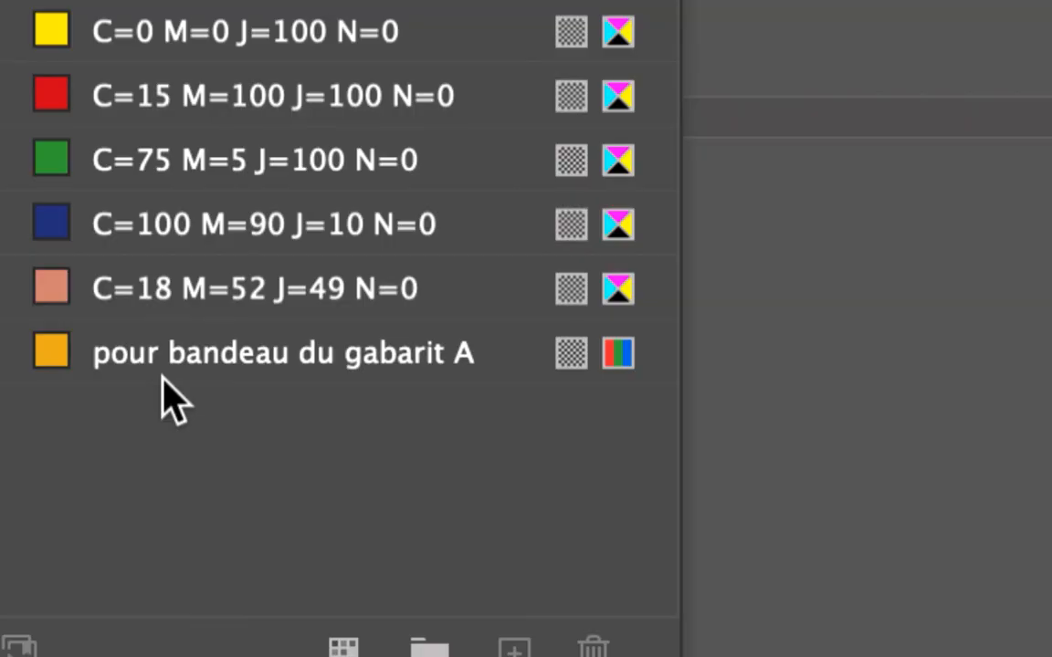
pyautogui.click(162, 370)
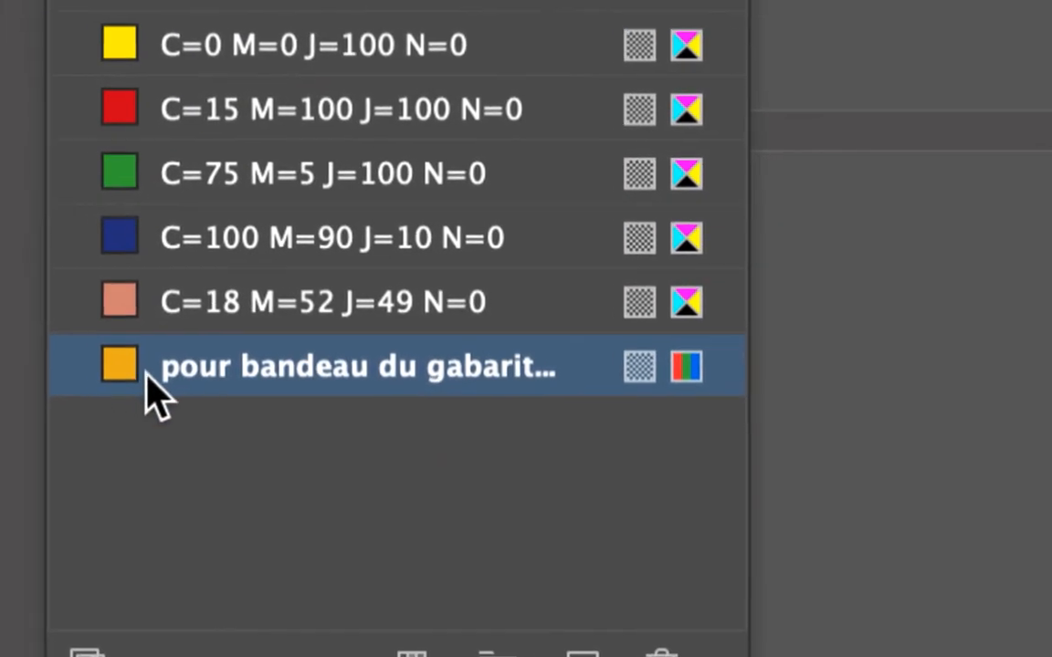
pyautogui.doubleClick(147, 376)
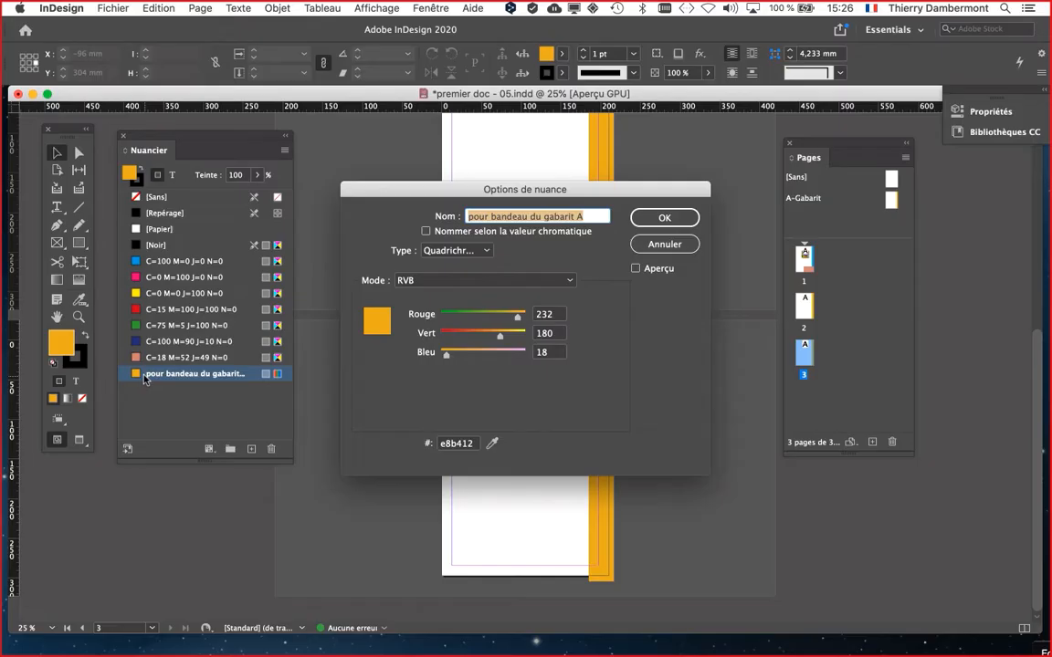
pyautogui.moveTo(392, 204); pyautogui.dragTo(236, 123)
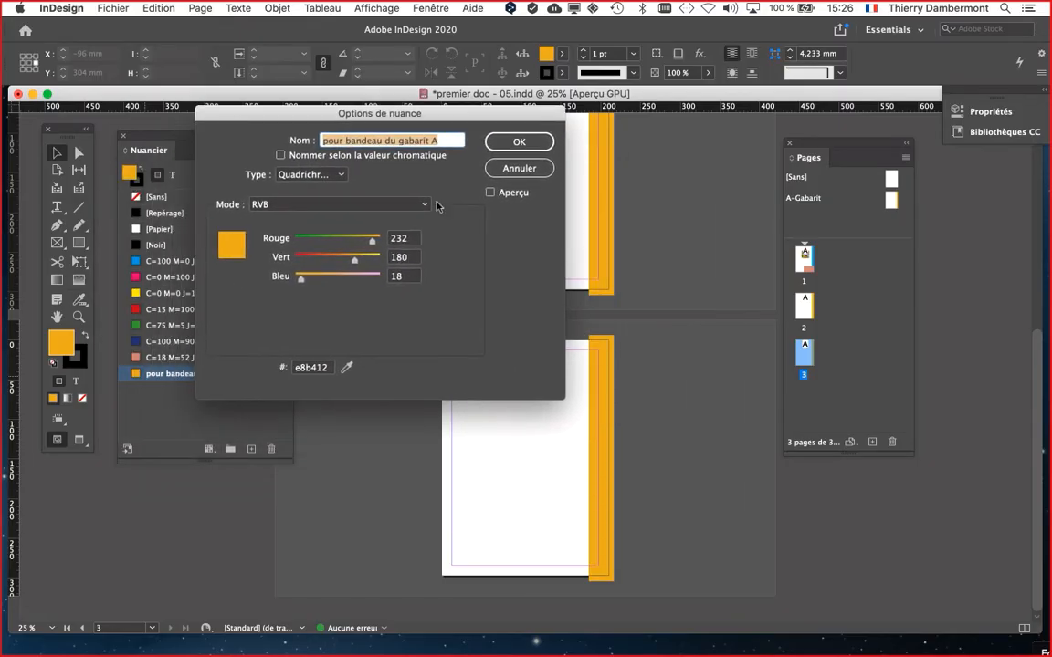
pyautogui.click(492, 193)
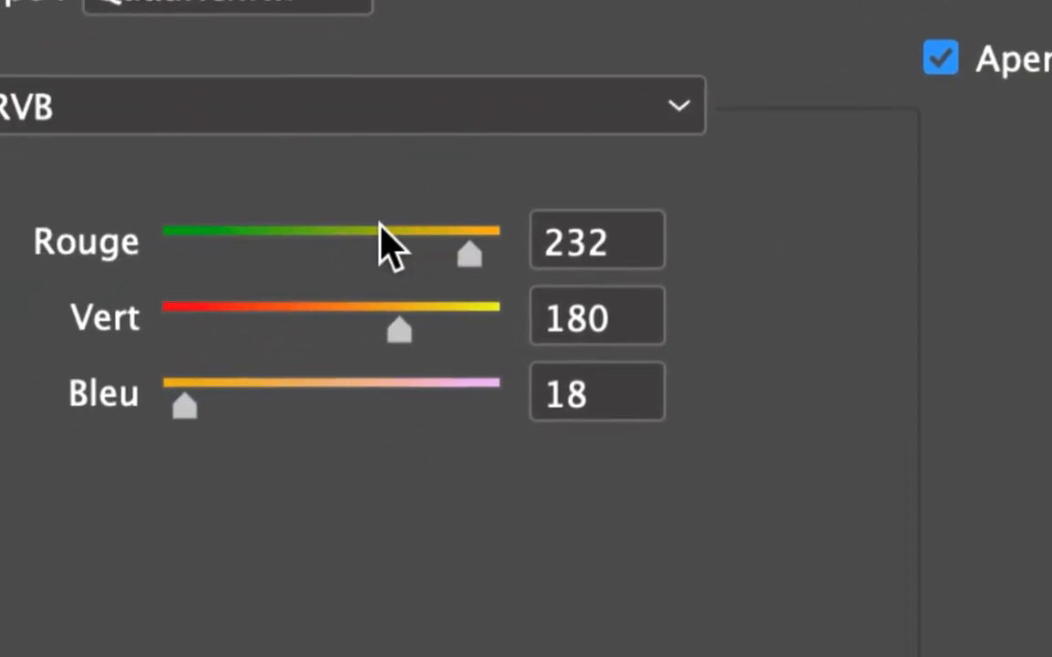
# Recolour the swatch "pour bandeau du gabarit A" to red 192, green 178 and blue 186, and apply the change
pyautogui.click(333, 240)
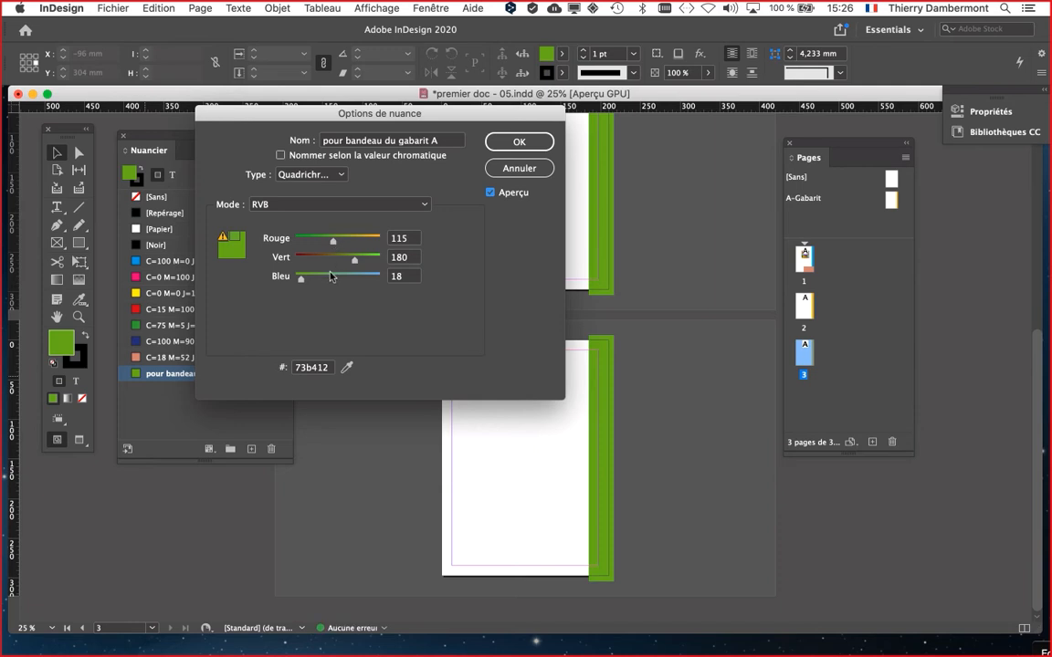
pyautogui.moveTo(301, 277); pyautogui.dragTo(357, 280)
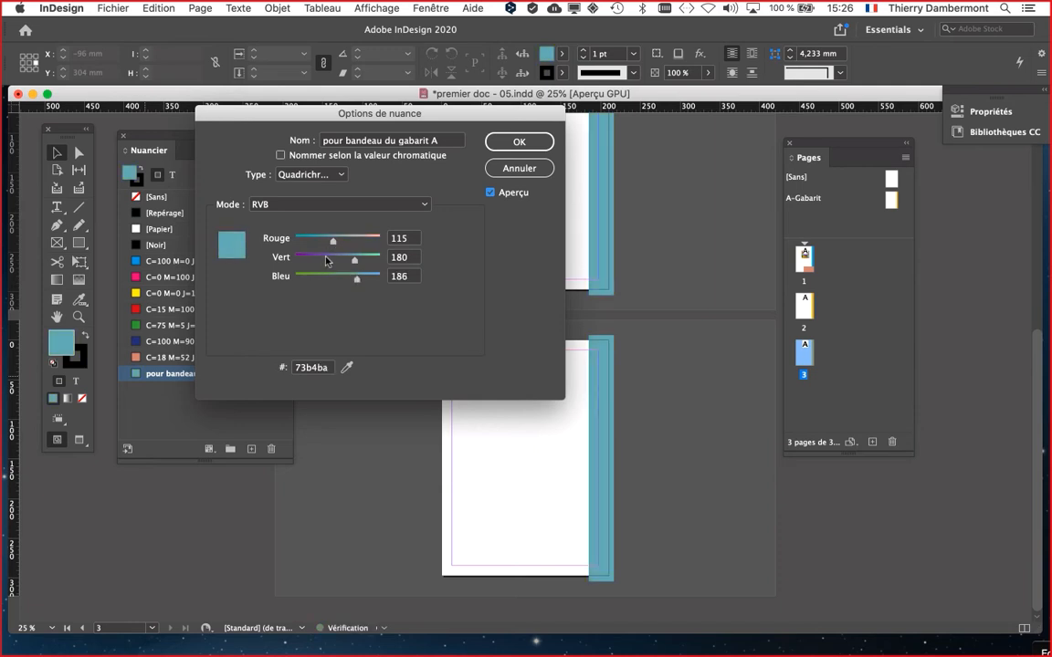
pyautogui.click(326, 259)
pyautogui.click(359, 239)
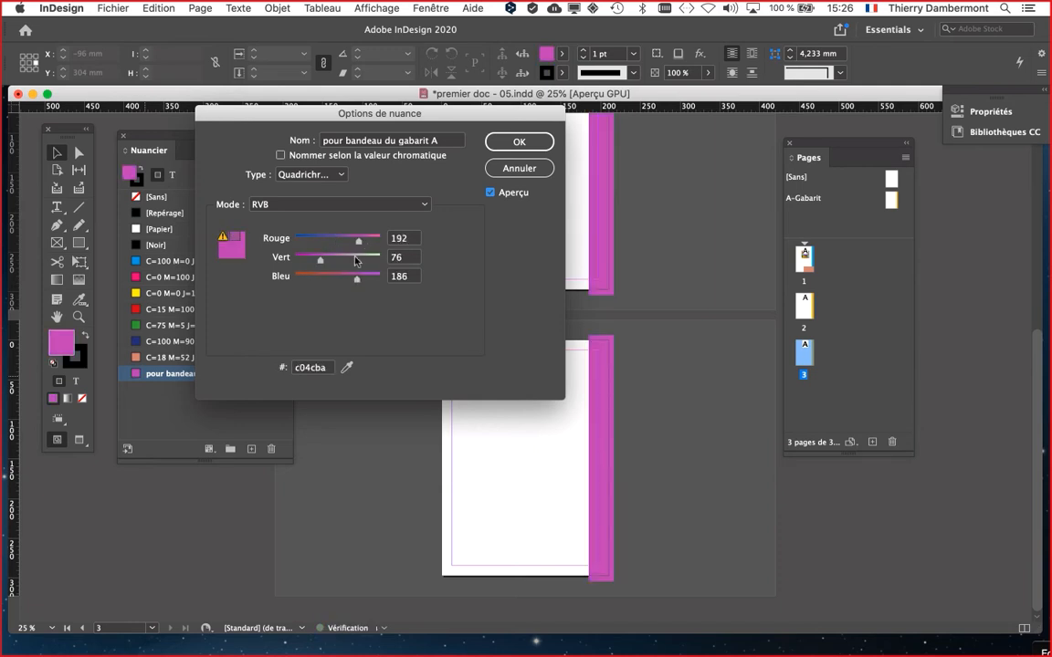
pyautogui.click(356, 260)
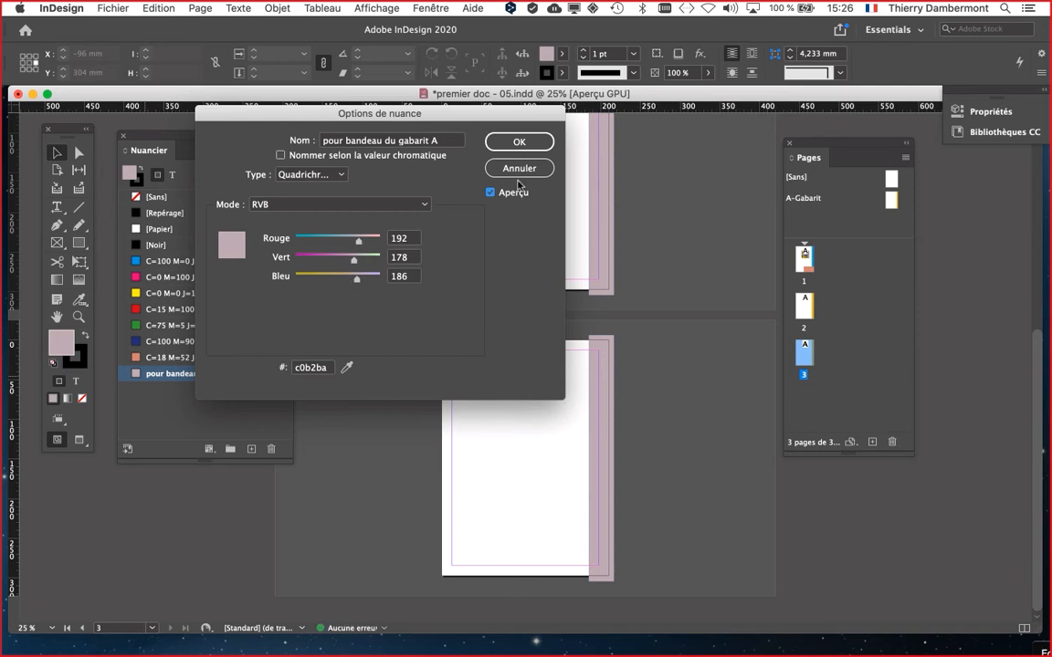
pyautogui.click(537, 142)
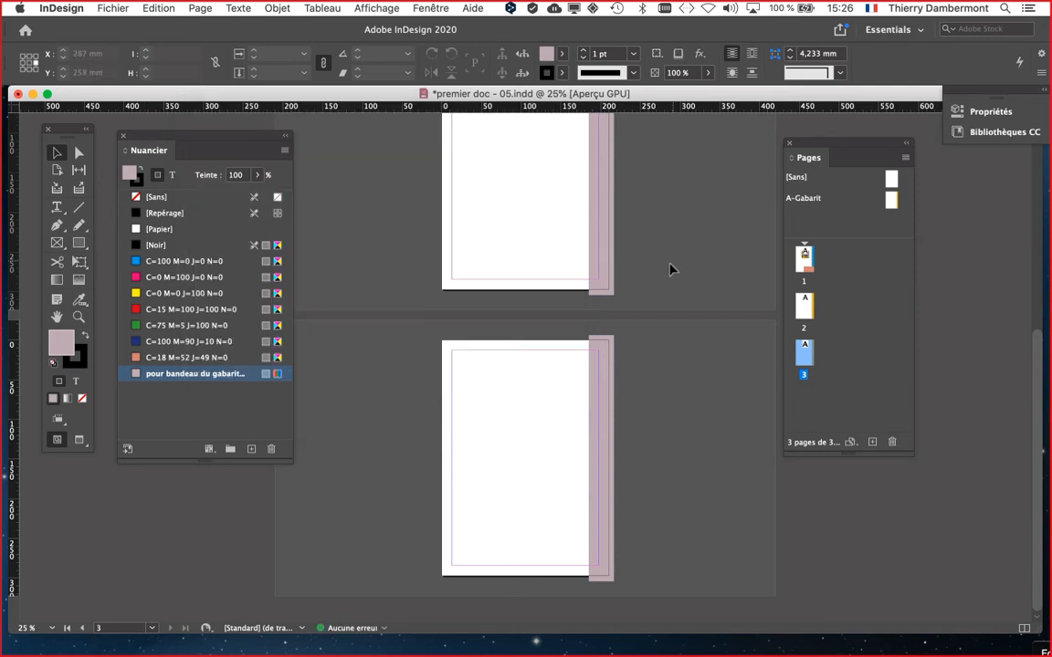
# Check the band's colour on the document pages and on the A-Gabarit master, comparing pages 2 and 3
pyautogui.scroll(6, 717, 243)
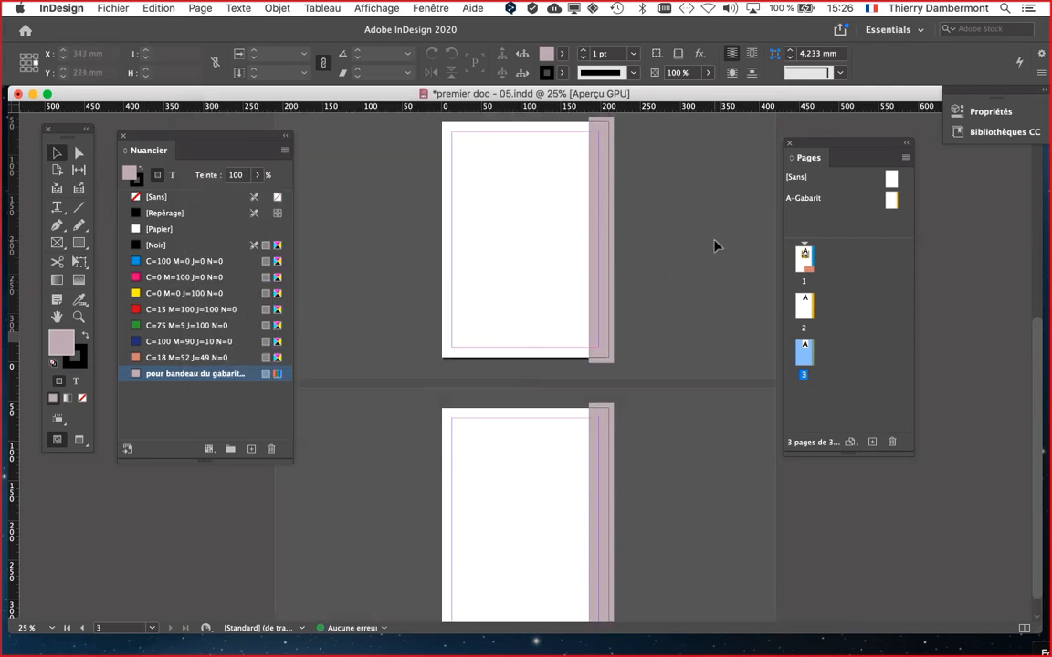
pyautogui.scroll(1, 717, 244)
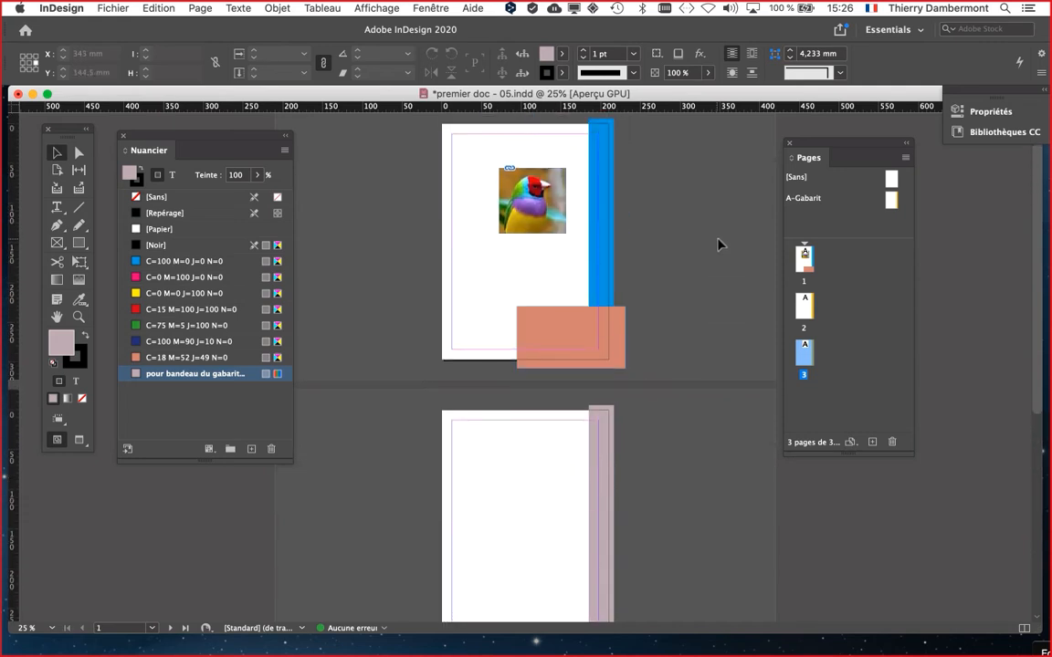
pyautogui.doubleClick(892, 204)
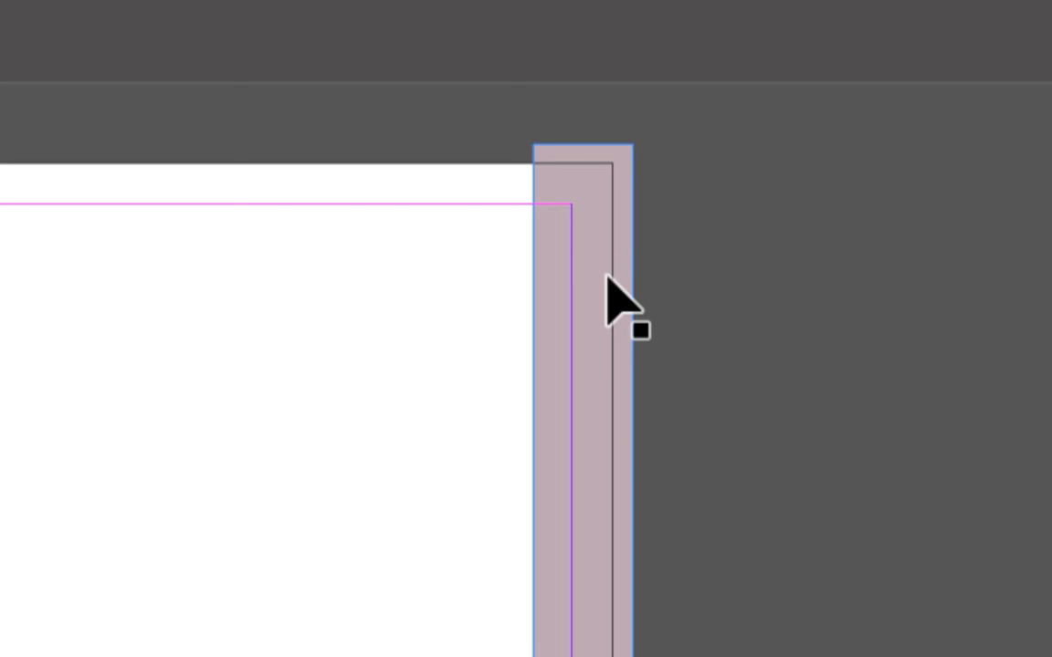
pyautogui.click(607, 280)
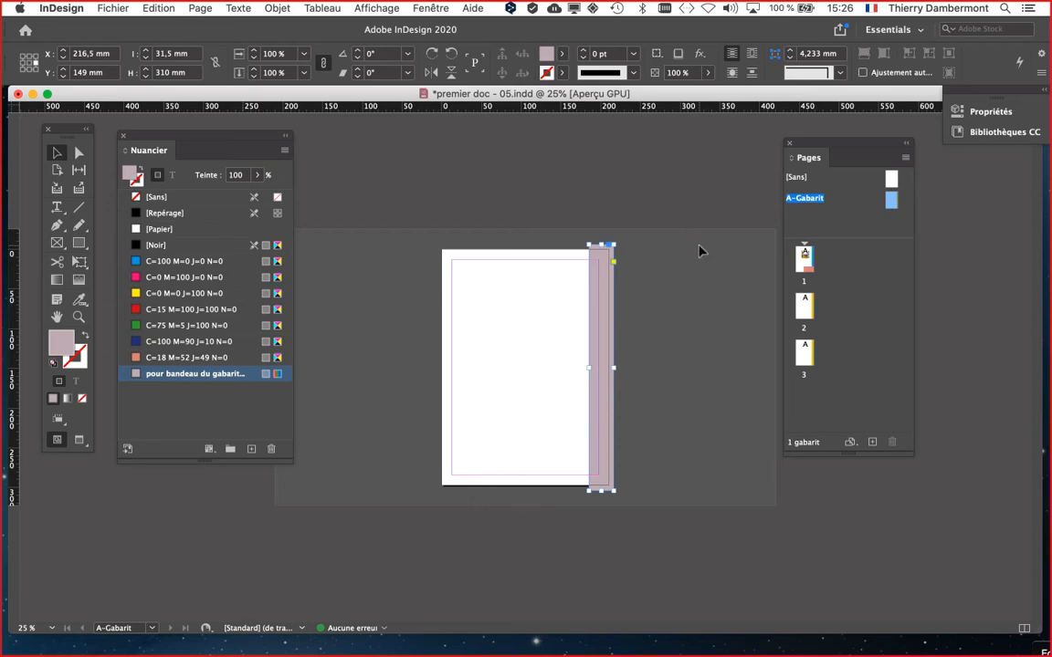
pyautogui.click(728, 312)
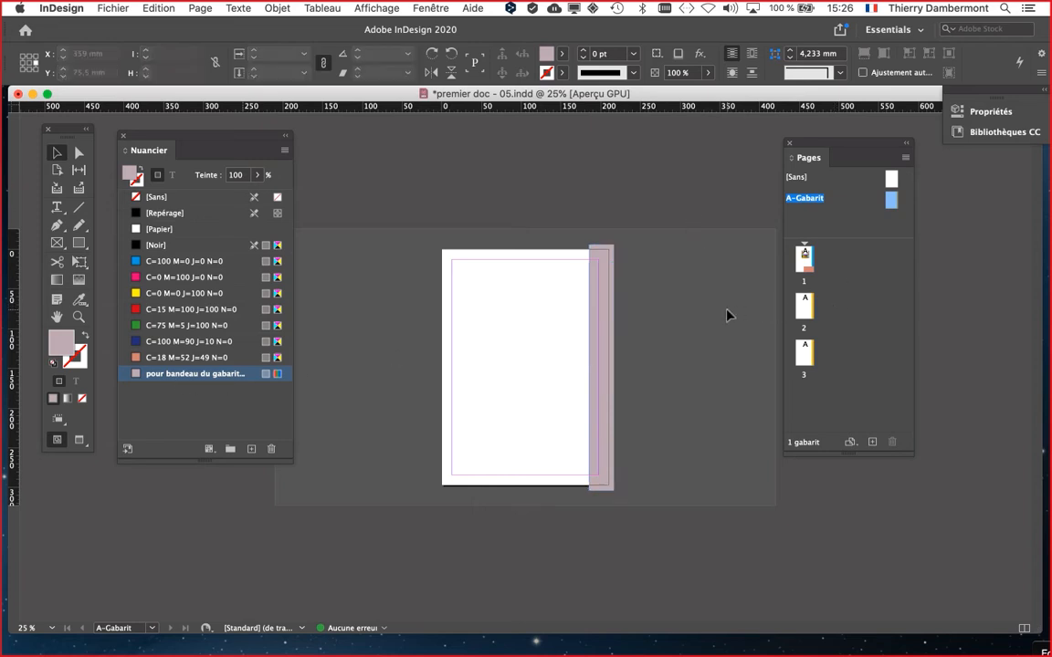
pyautogui.click(805, 307)
pyautogui.doubleClick(807, 309)
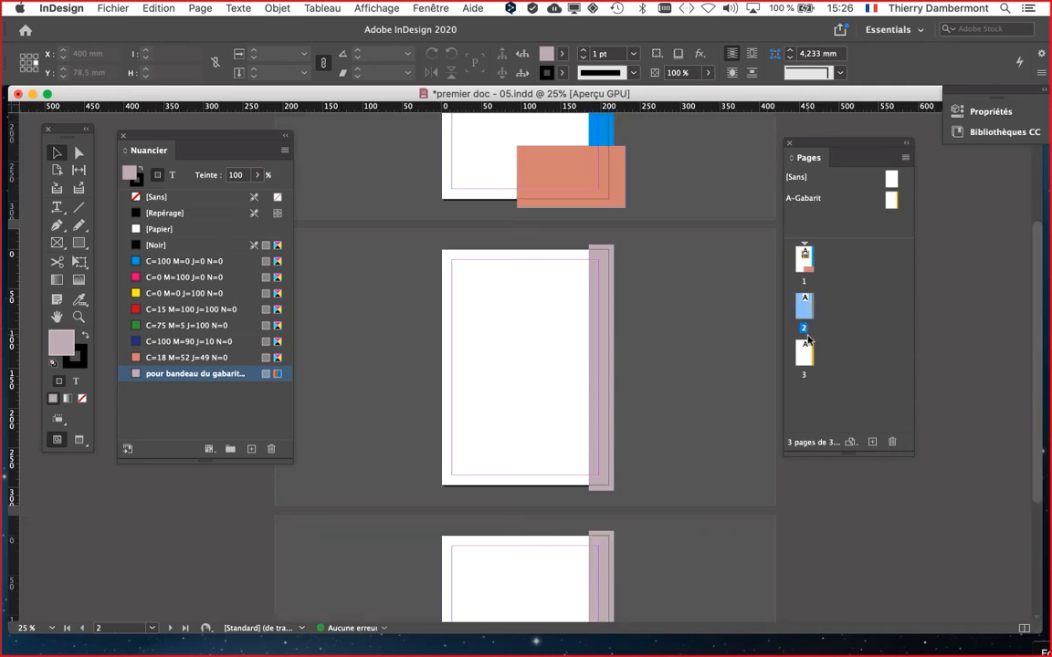
pyautogui.doubleClick(807, 345)
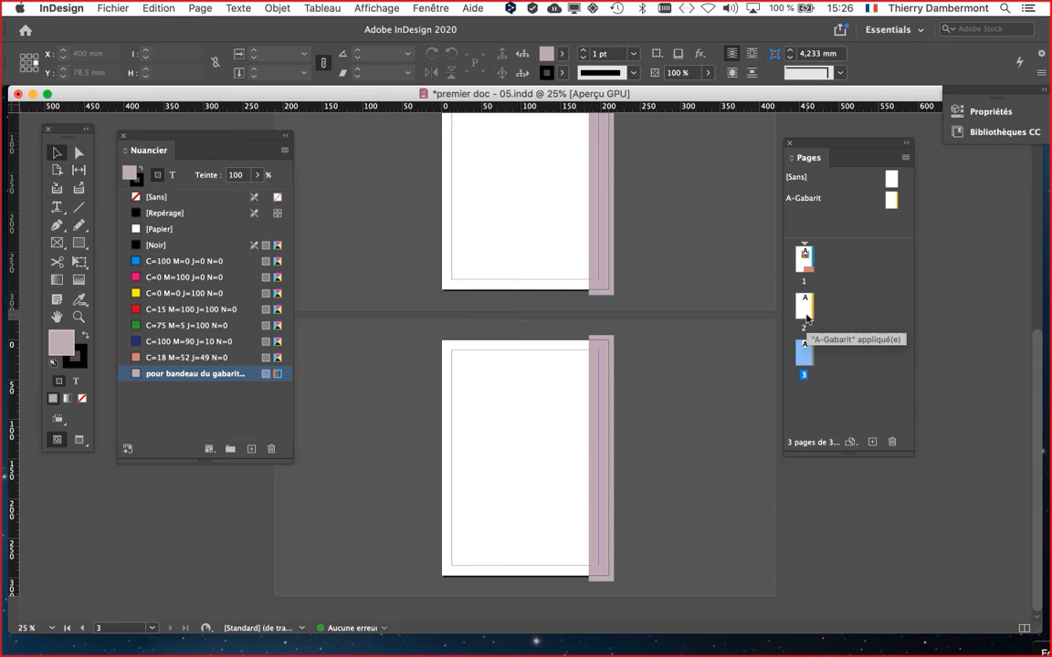
pyautogui.doubleClick(806, 313)
pyautogui.doubleClick(804, 352)
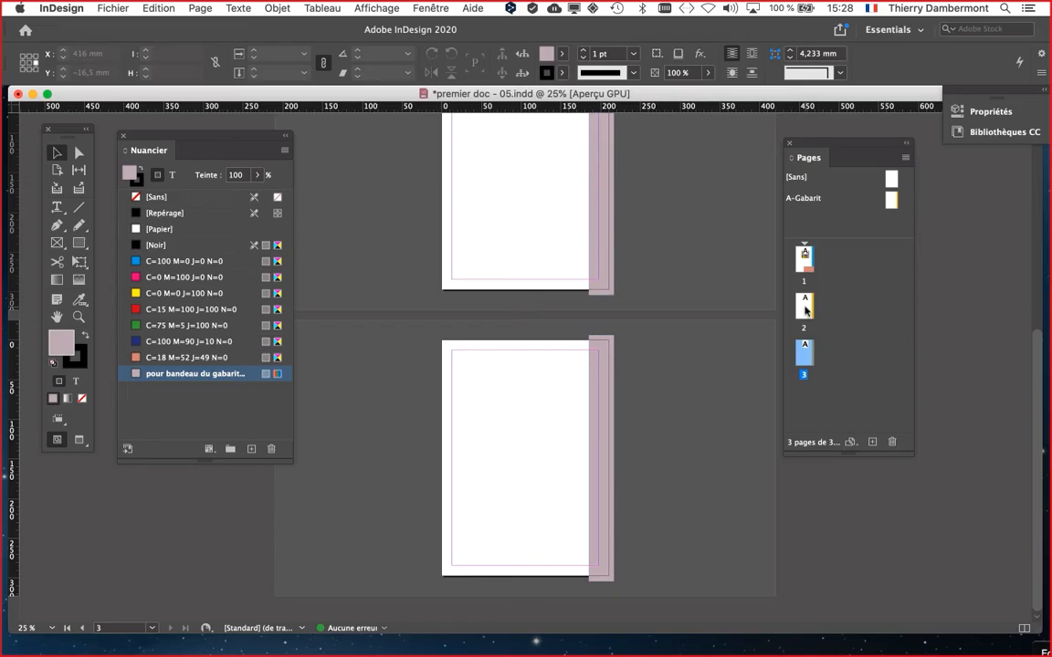
# Hide the Pages panel and show it again
pyautogui.click(789, 143)
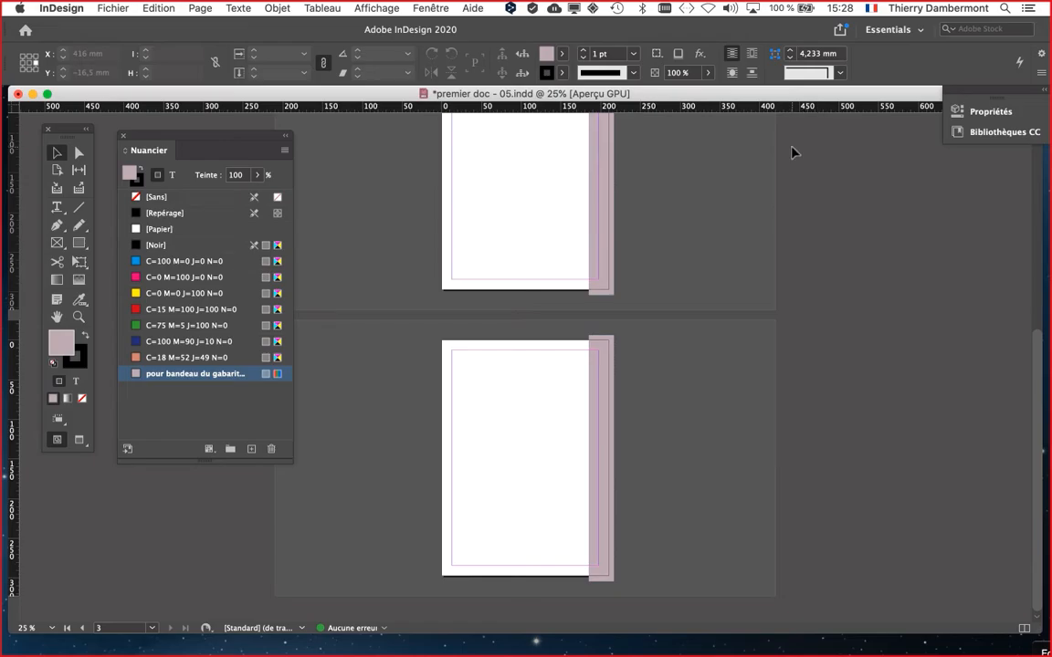
pyautogui.click(431, 7)
pyautogui.click(539, 308)
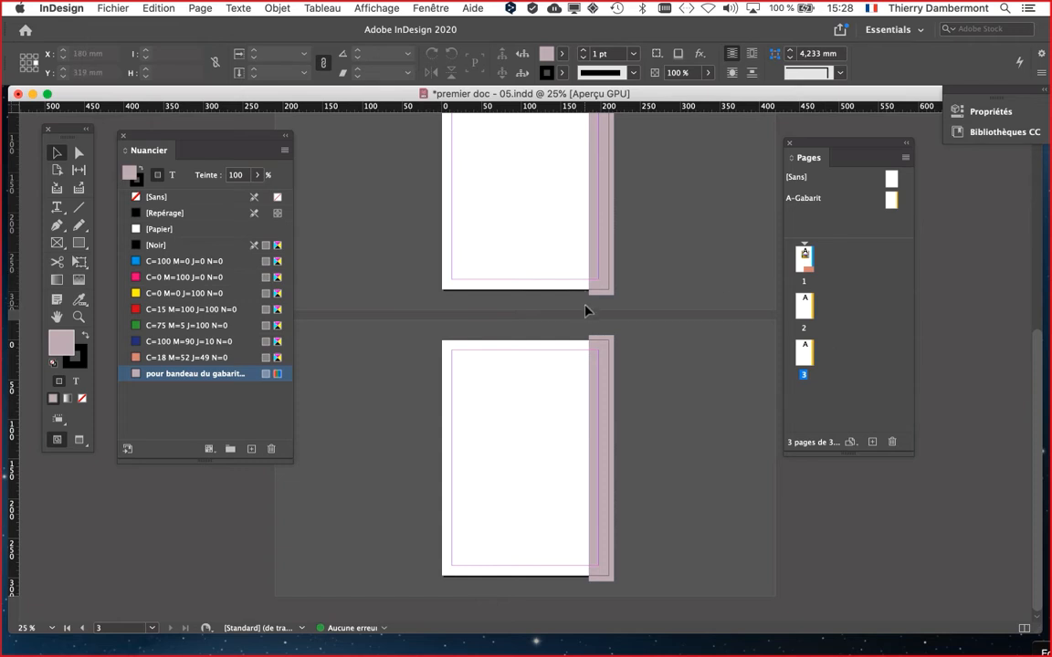
# Review the bands across the document pages and on the A-Gabarit master, returning to page 1
pyautogui.scroll(5, 585, 311)
pyautogui.scroll(-2, 584, 307)
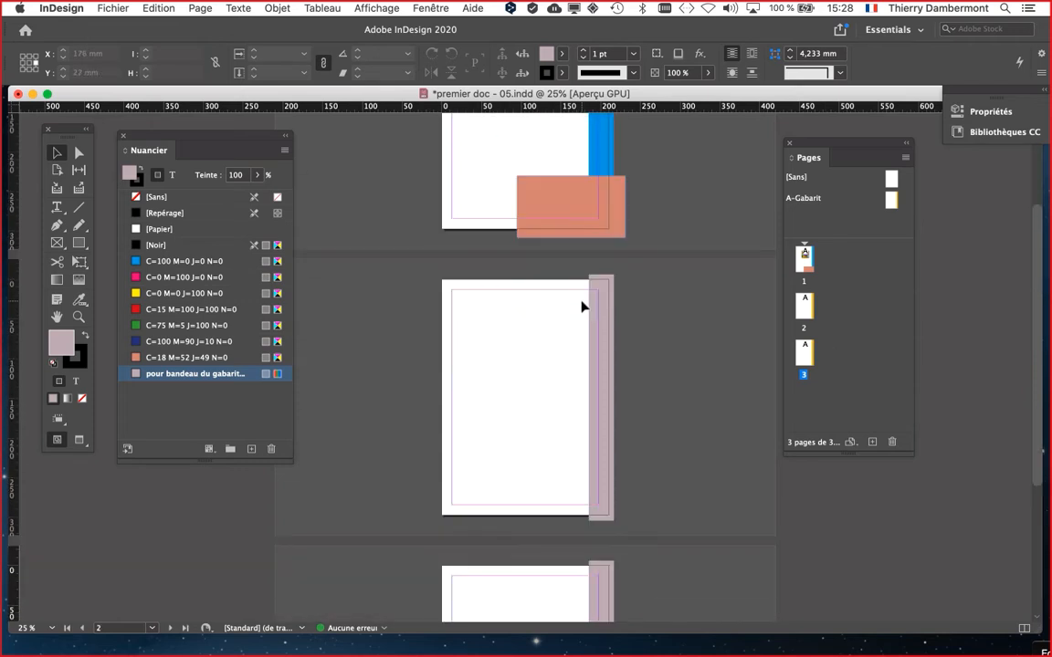
pyautogui.scroll(-3, 582, 307)
pyautogui.scroll(4, 680, 260)
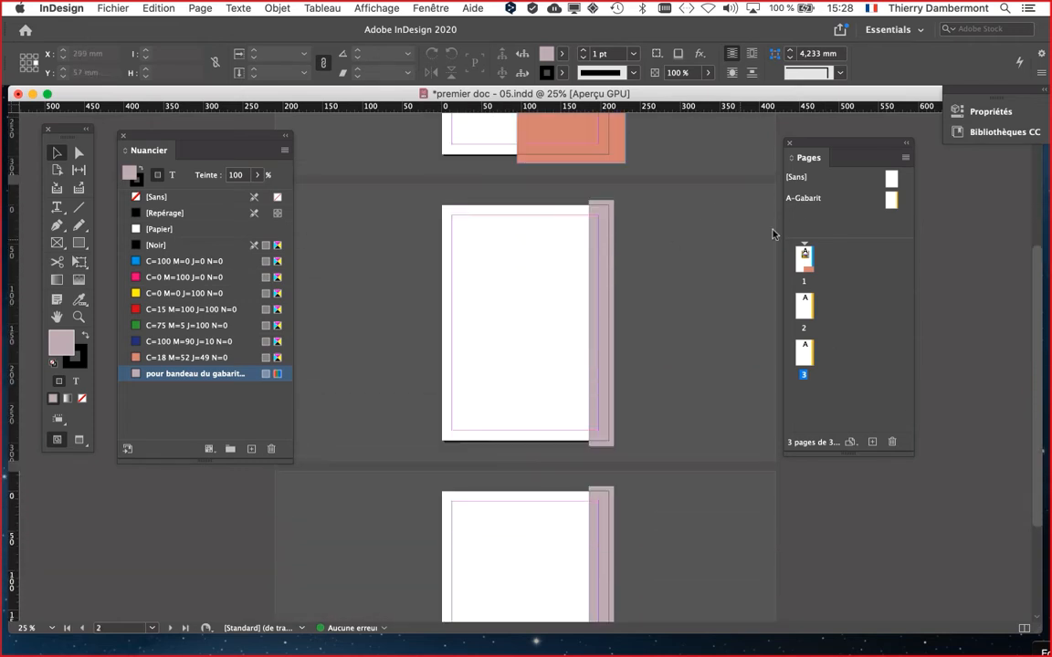
pyautogui.scroll(3, 774, 233)
pyautogui.doubleClick(892, 201)
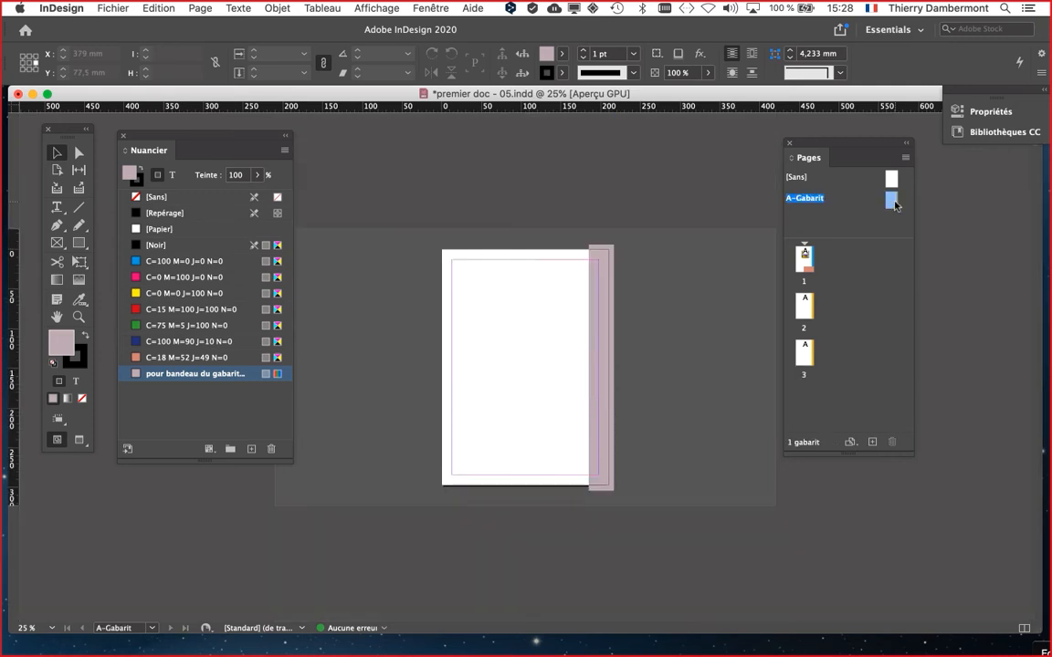
pyautogui.click(603, 297)
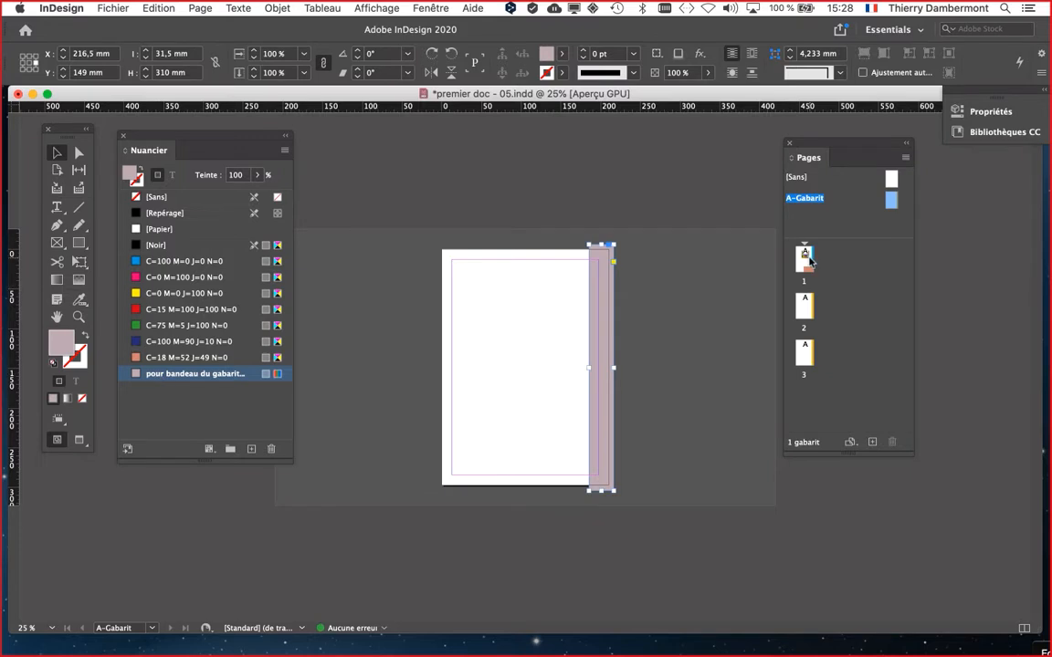
pyautogui.doubleClick(804, 260)
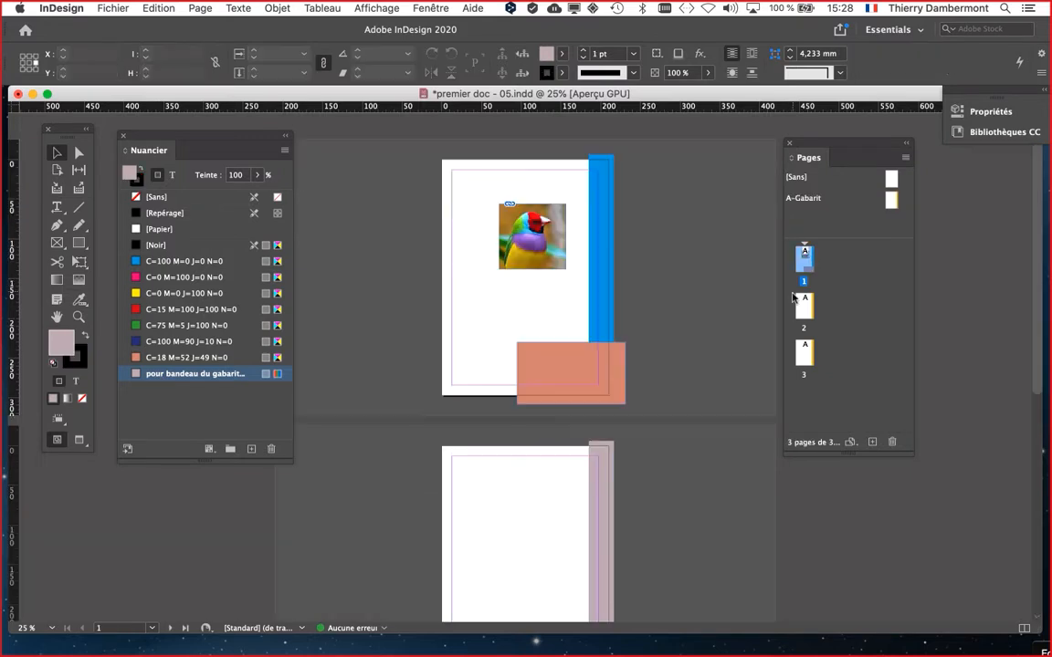
pyautogui.click(795, 299)
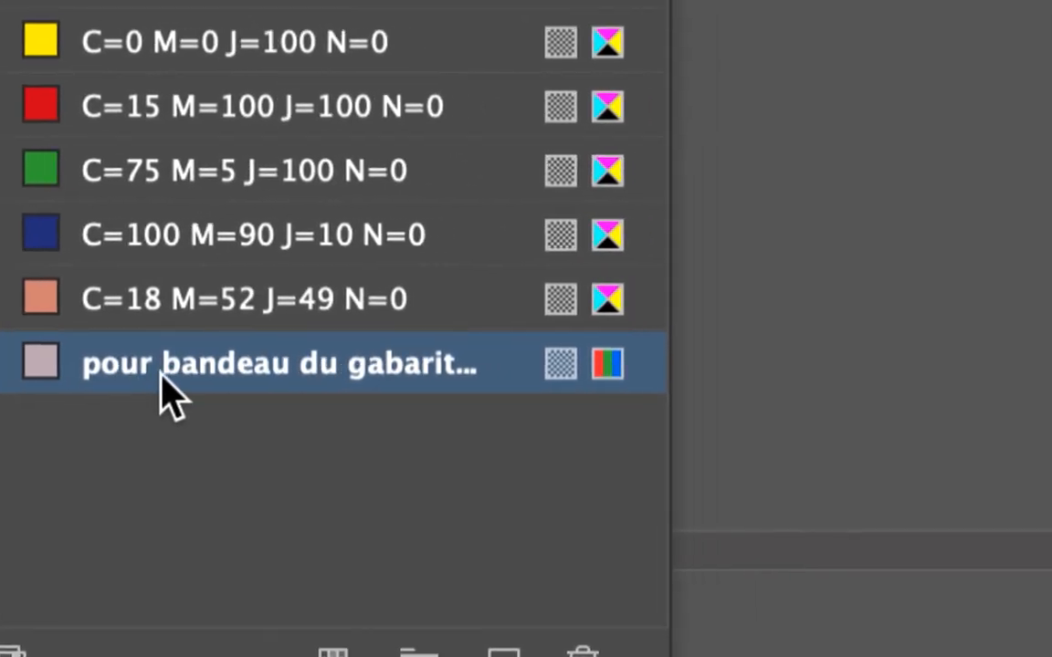
# Edit the swatch "pour bandeau du gabarit A" with preview on, setting red 92, green 198 and blue 180
pyautogui.doubleClick(160, 379)
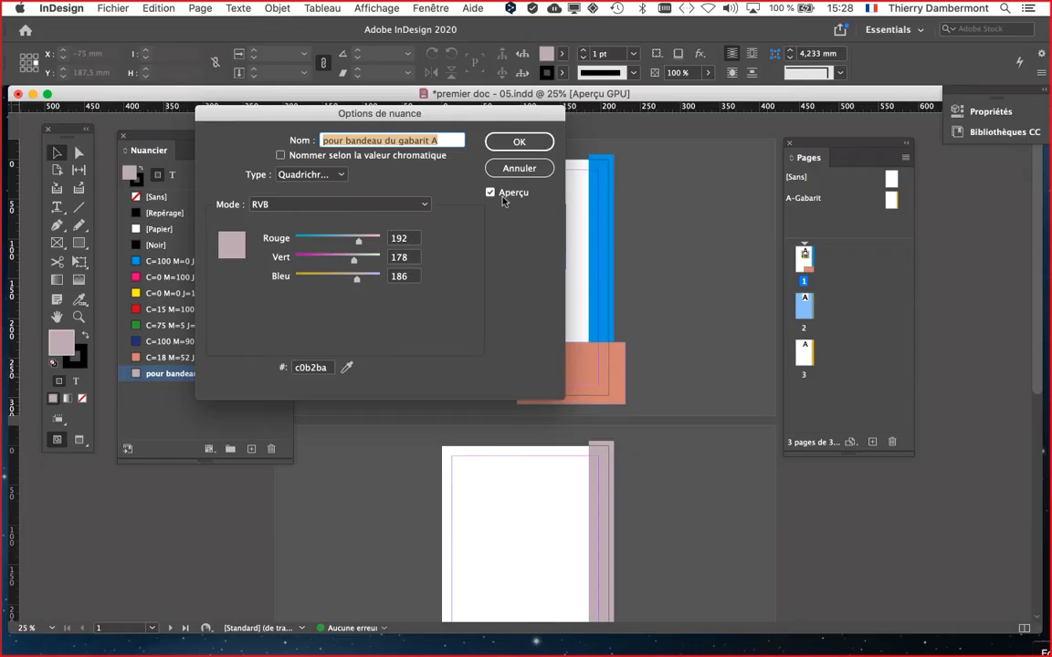
pyautogui.click(326, 241)
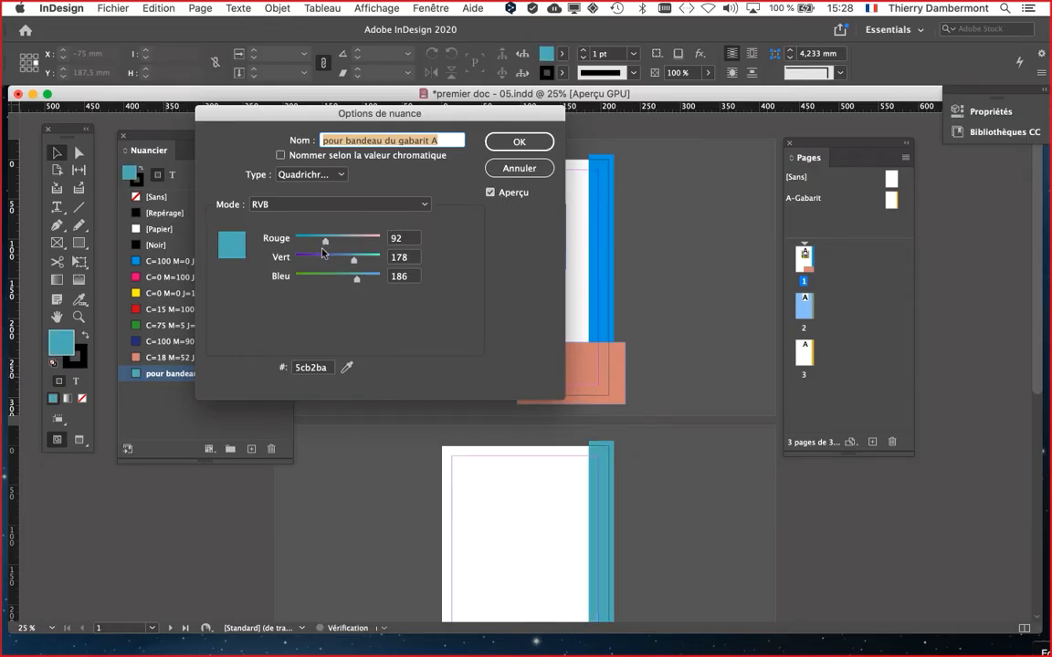
pyautogui.click(328, 259)
pyautogui.click(332, 277)
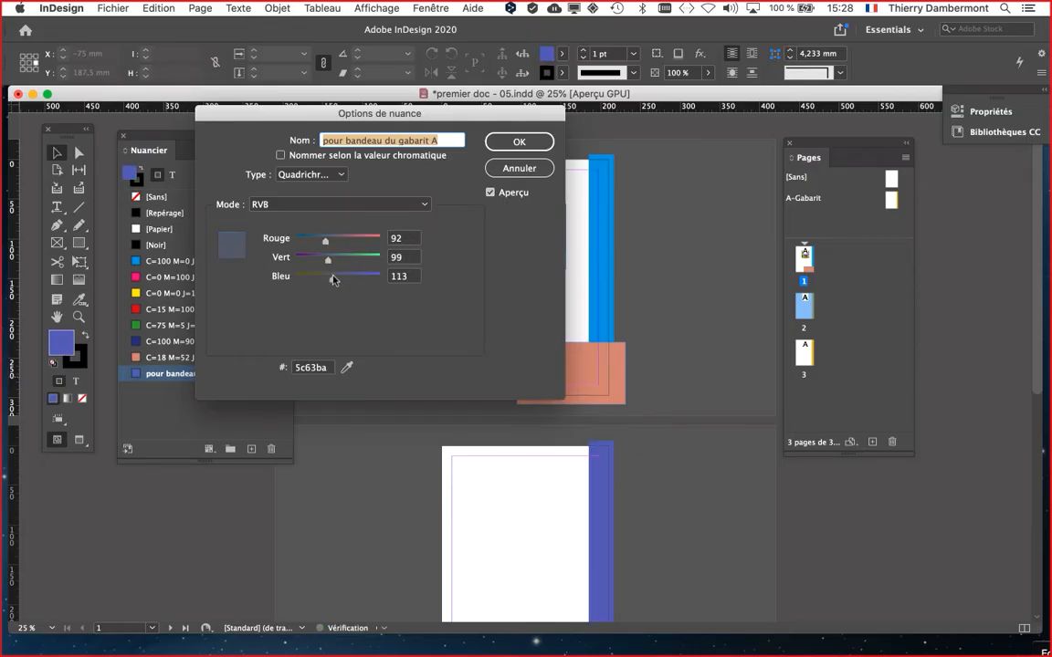
pyautogui.click(355, 278)
pyautogui.click(360, 258)
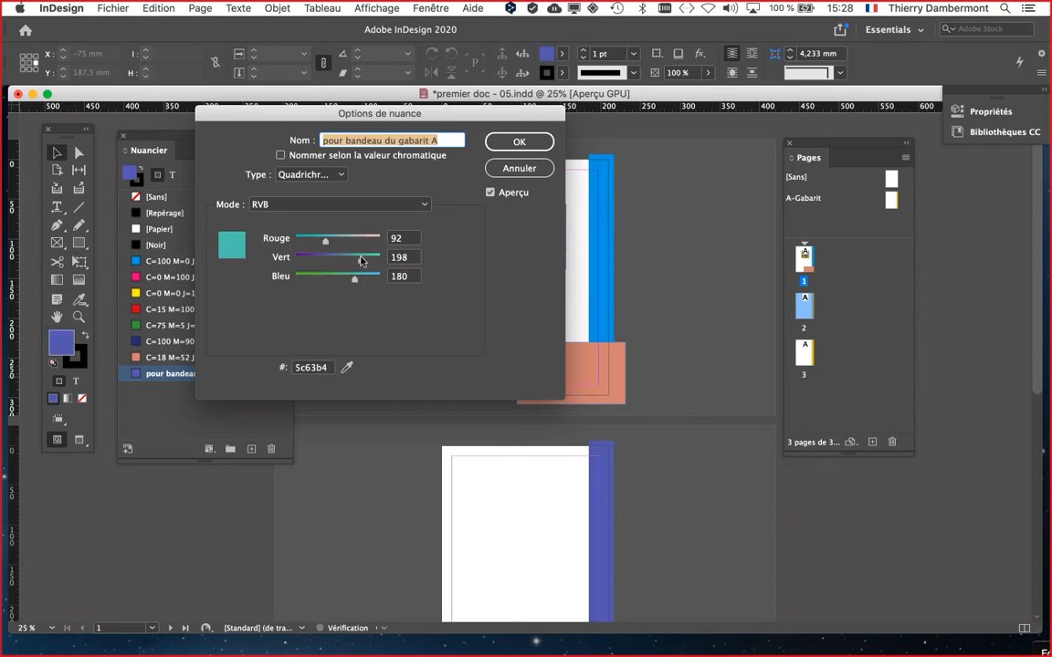
# Try another mix for the band swatch, with red 191, green 106 and blue 67
pyautogui.click(368, 240)
pyautogui.moveTo(368, 240); pyautogui.dragTo(321, 246)
pyautogui.click(330, 259)
pyautogui.click(358, 240)
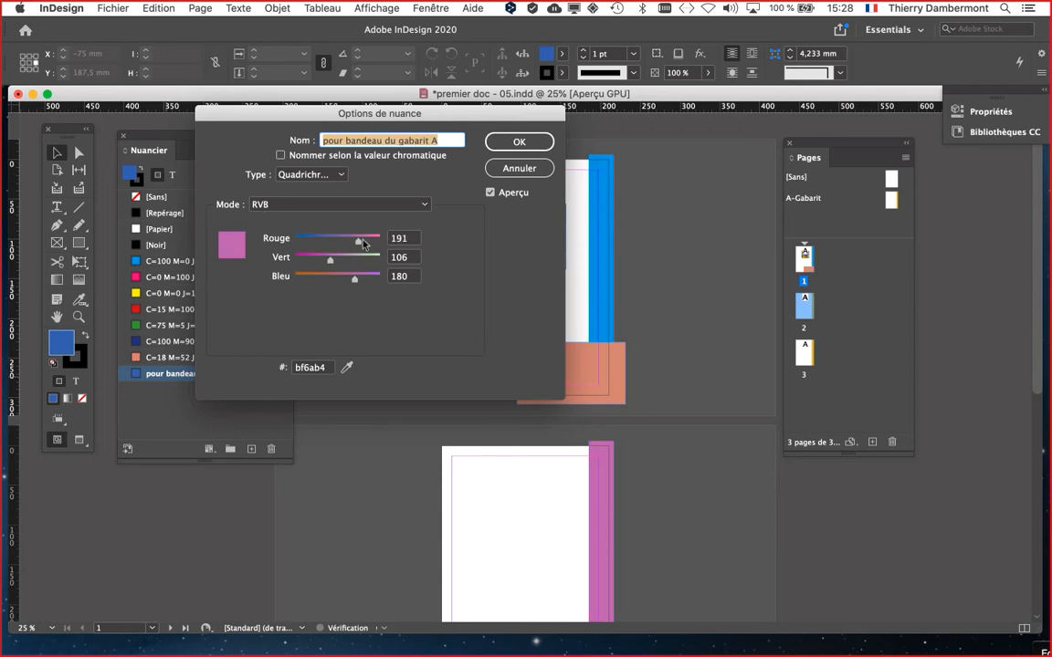
pyautogui.click(317, 278)
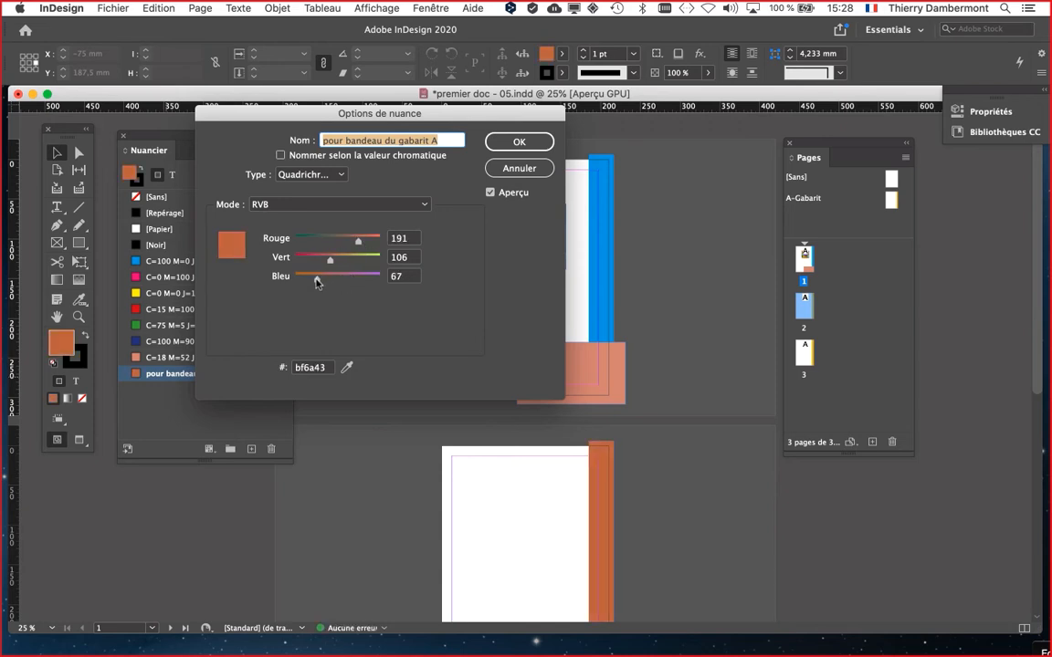
# Try darker mixes for the band swatch, ending with red 50, green 102 and blue 43
pyautogui.moveTo(317, 282); pyautogui.dragTo(310, 279)
pyautogui.click(356, 259)
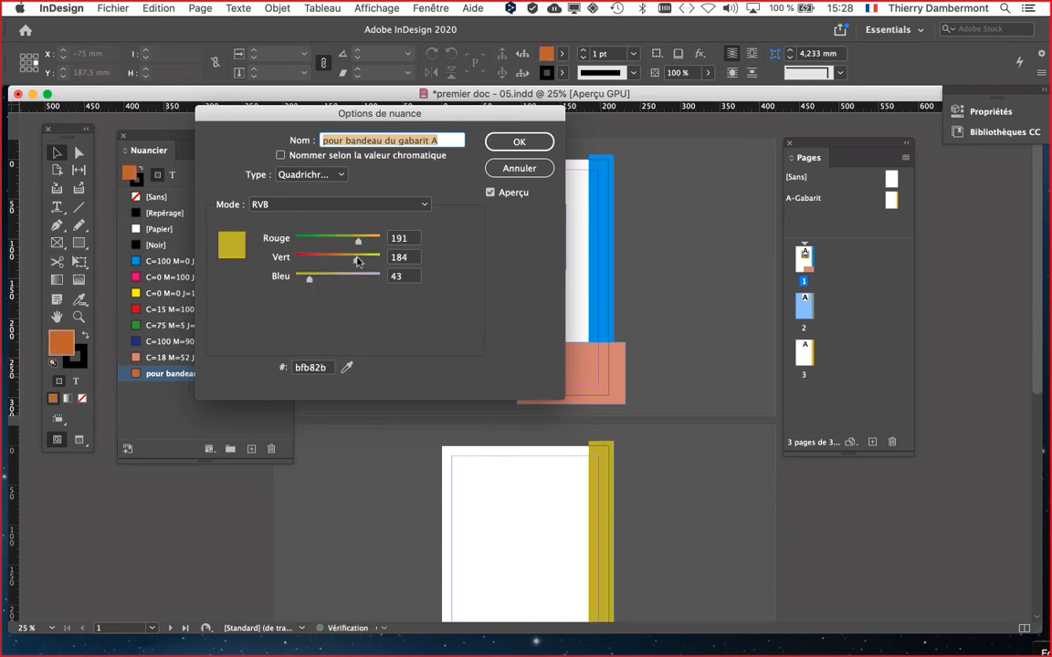
pyautogui.click(312, 238)
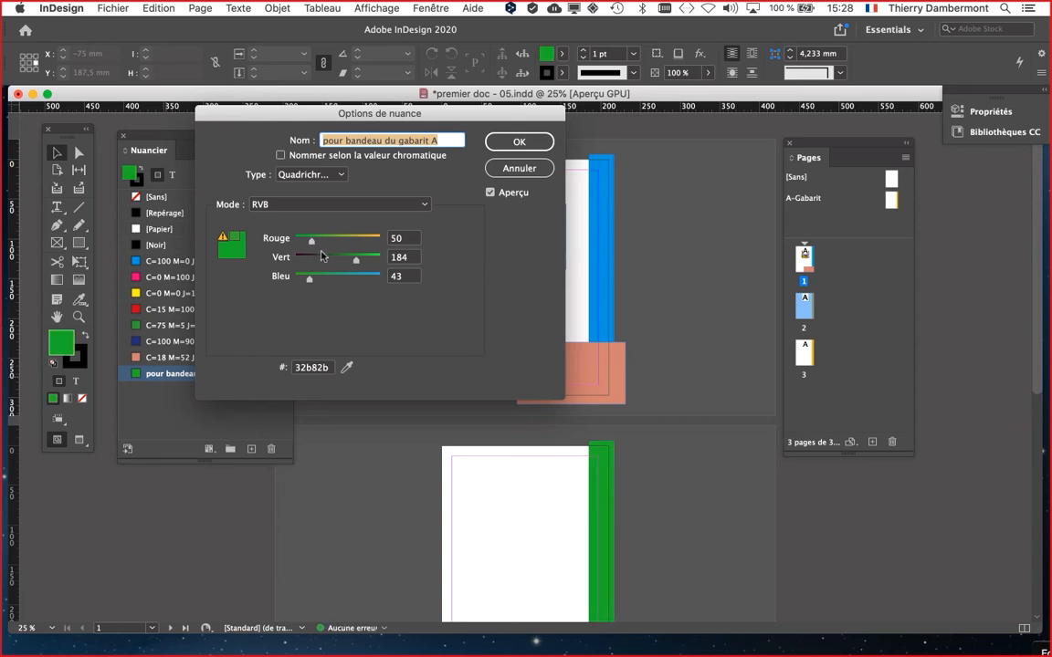
pyautogui.click(328, 260)
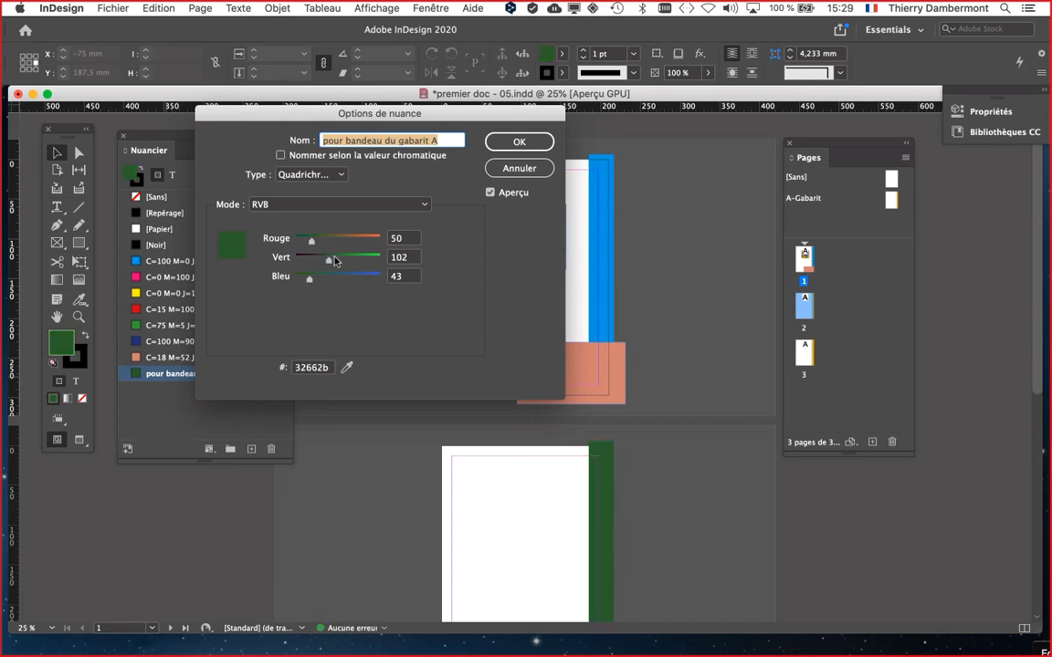
# Recolour the band swatch to a pale grey-green with red 202, green 215 and a raised blue, and apply it
pyautogui.click(363, 240)
pyautogui.click(366, 256)
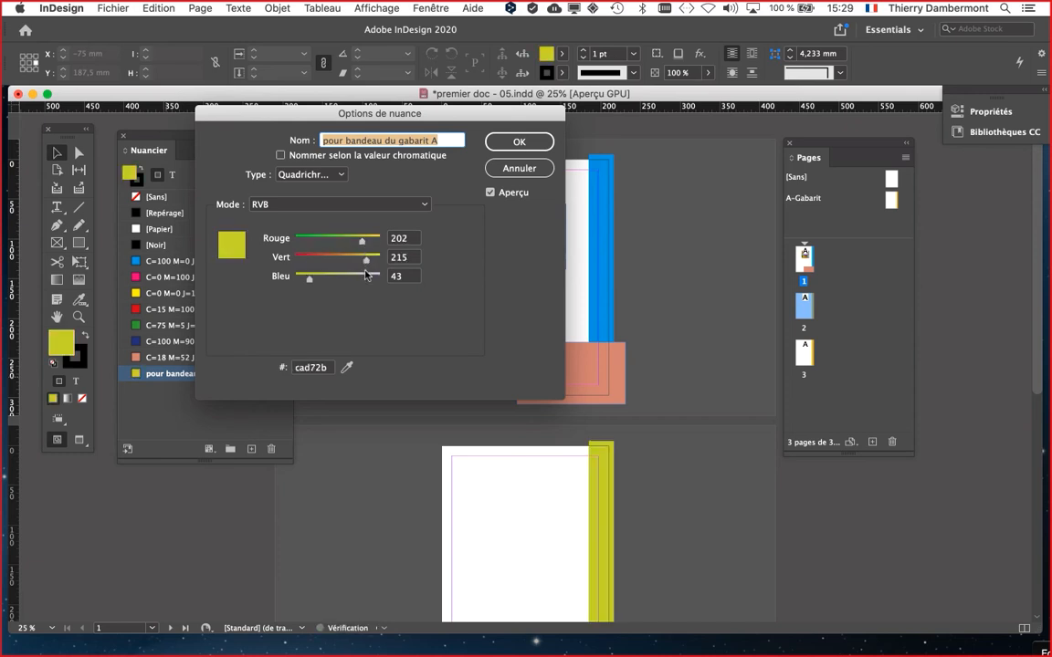
pyautogui.click(364, 276)
pyautogui.click(509, 142)
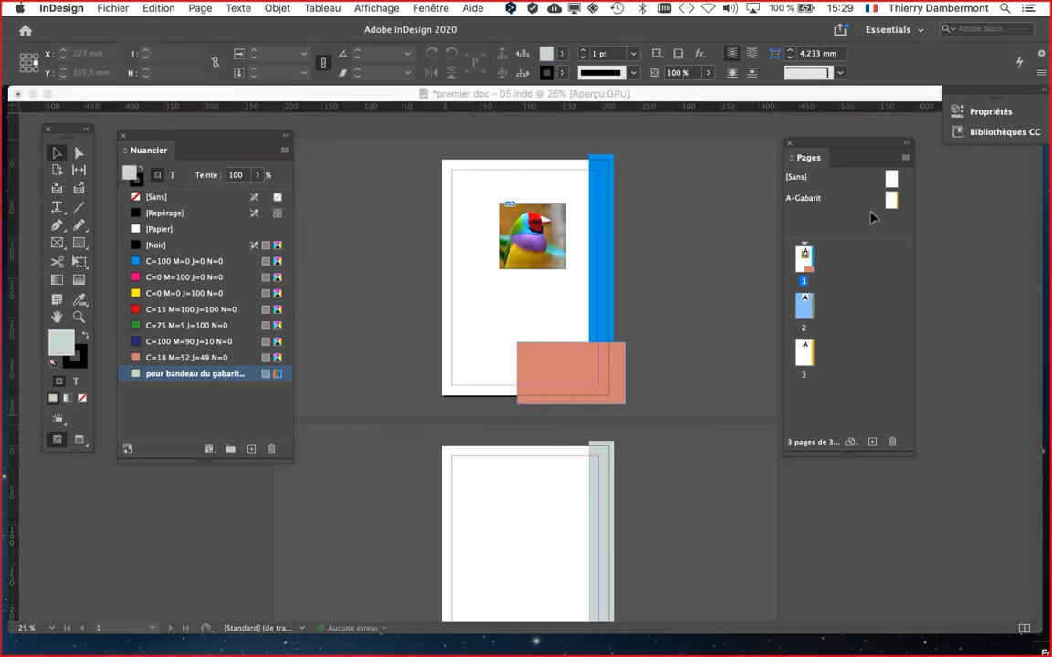
# Set the page thumbnail size to Jumbo in the Pages panel options and enlarge the panel to fit them
pyautogui.moveTo(801, 144); pyautogui.dragTo(673, 130)
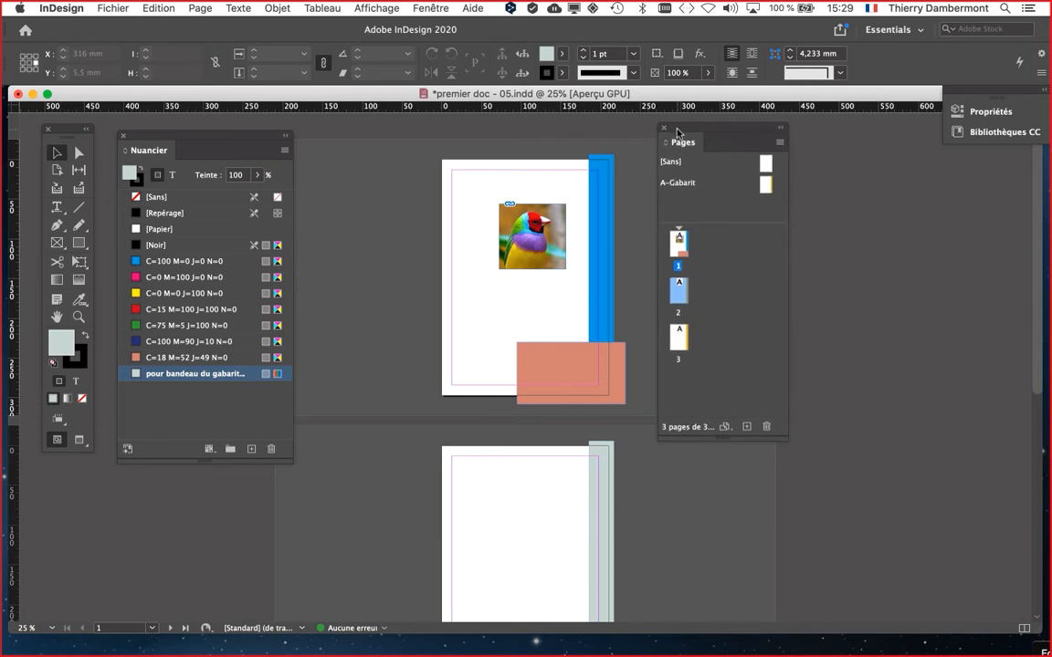
pyautogui.click(782, 144)
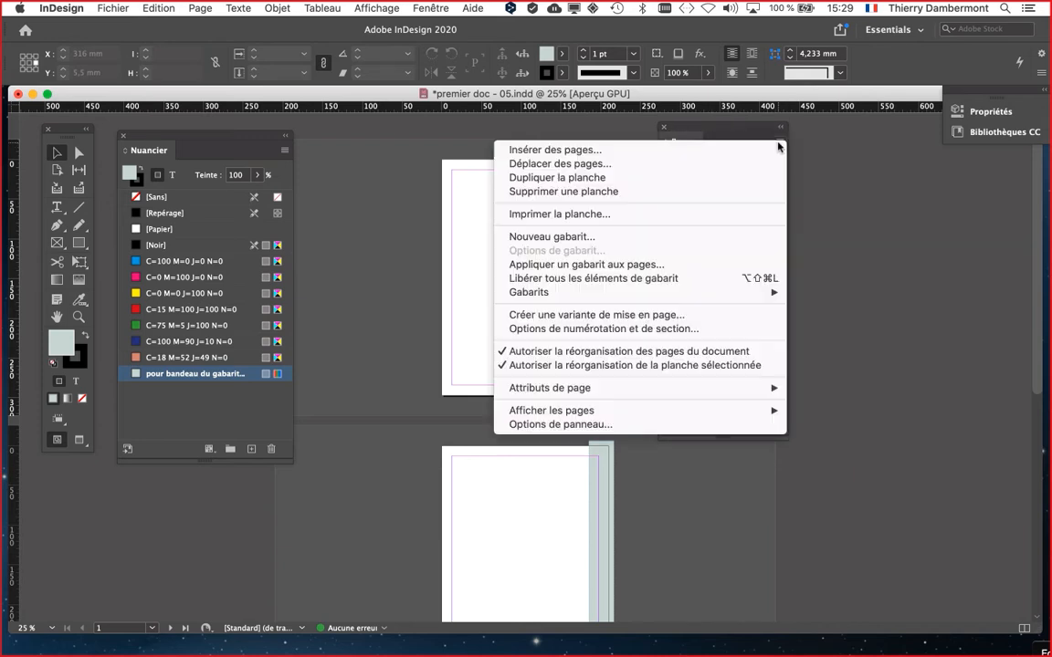
pyautogui.click(584, 425)
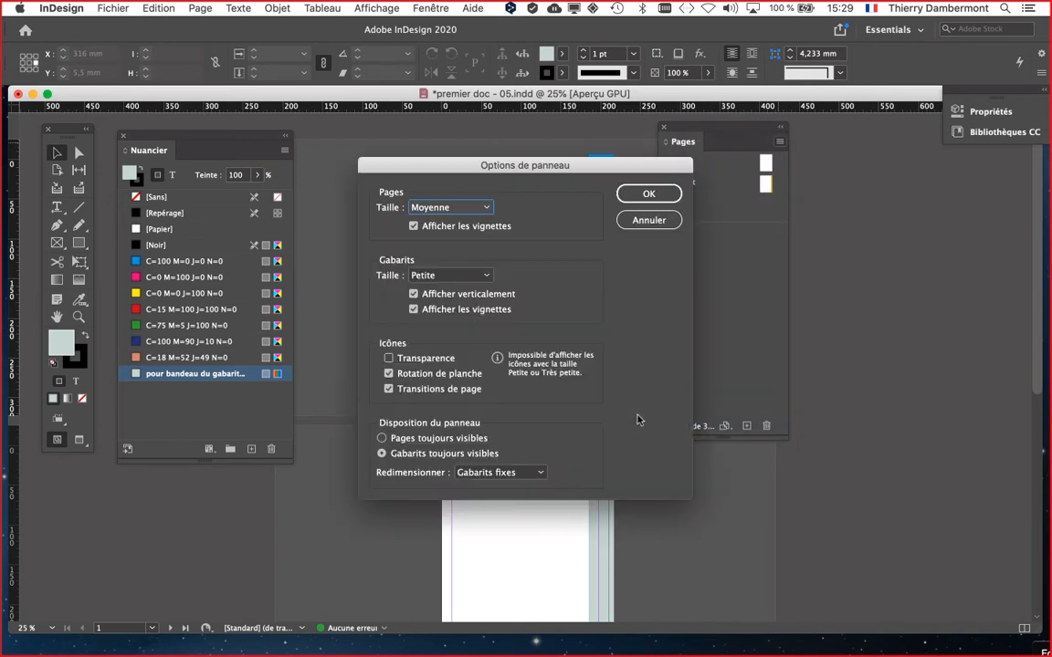
pyautogui.click(447, 207)
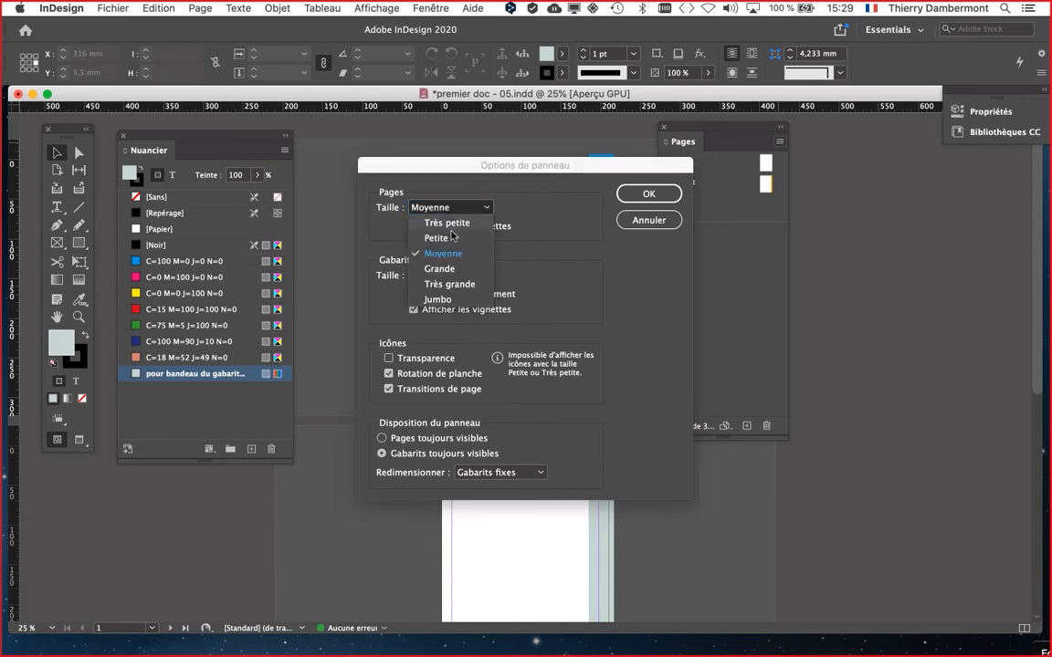
pyautogui.click(435, 298)
pyautogui.click(643, 193)
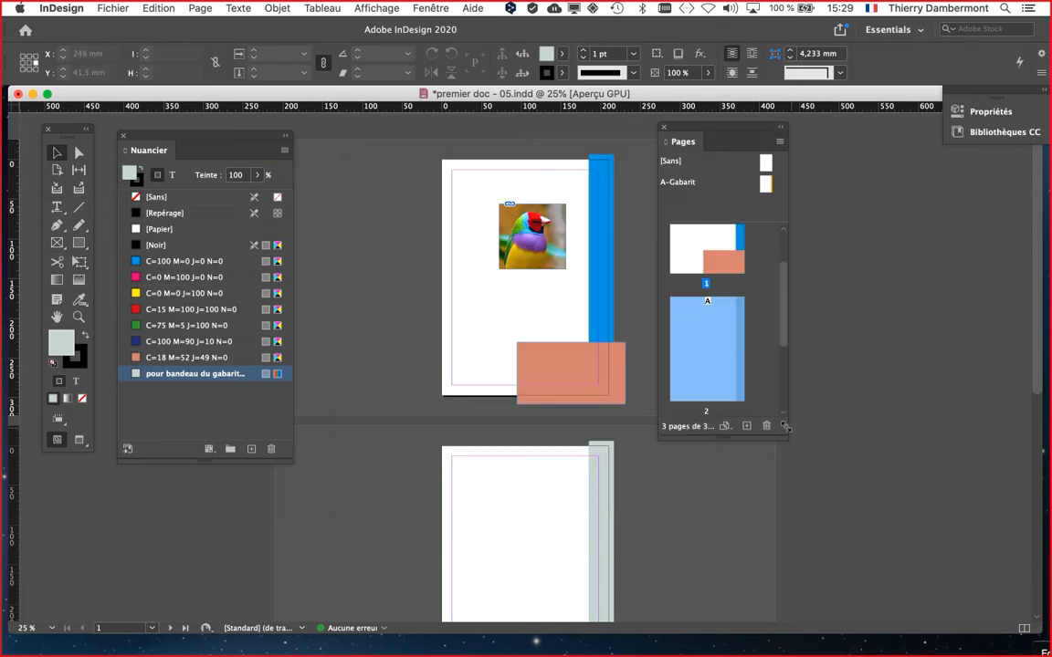
pyautogui.moveTo(947, 545); pyautogui.dragTo(995, 601)
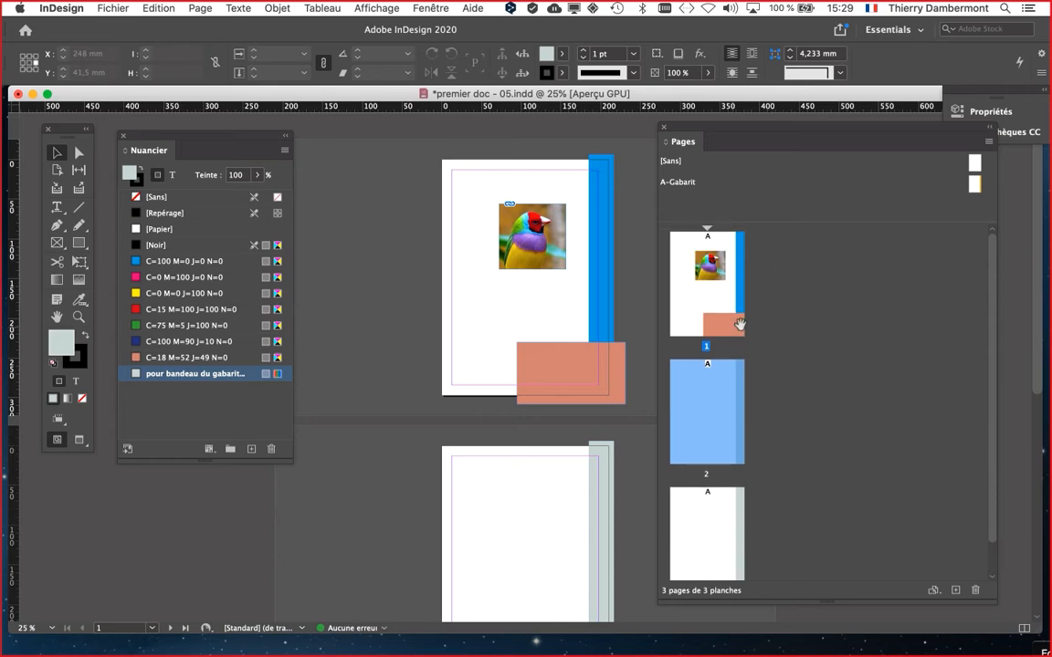
pyautogui.click(989, 144)
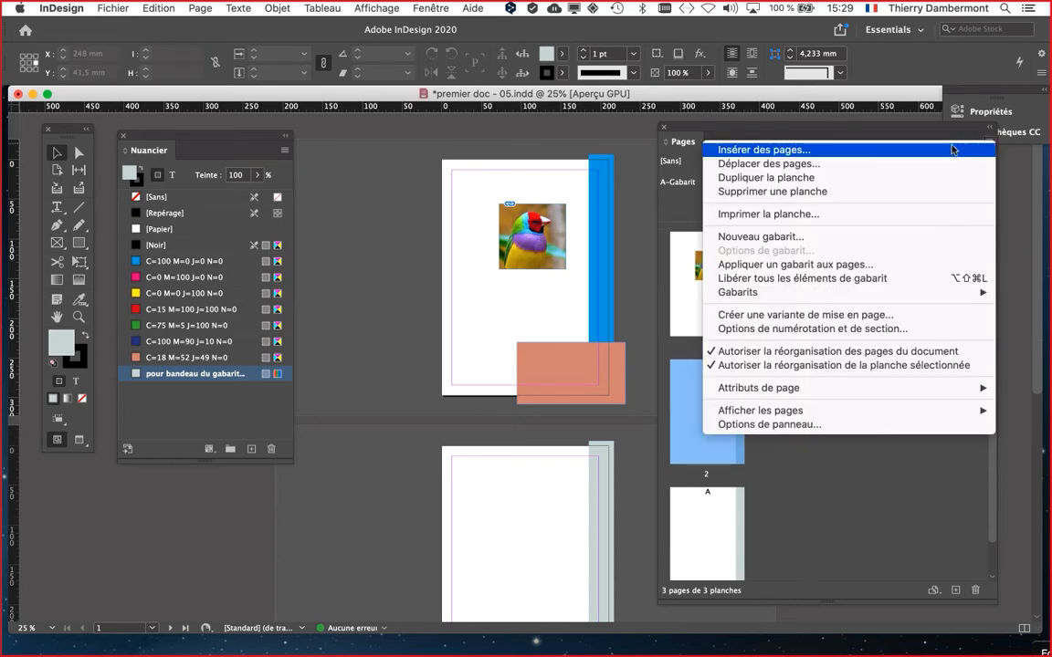
pyautogui.click(840, 433)
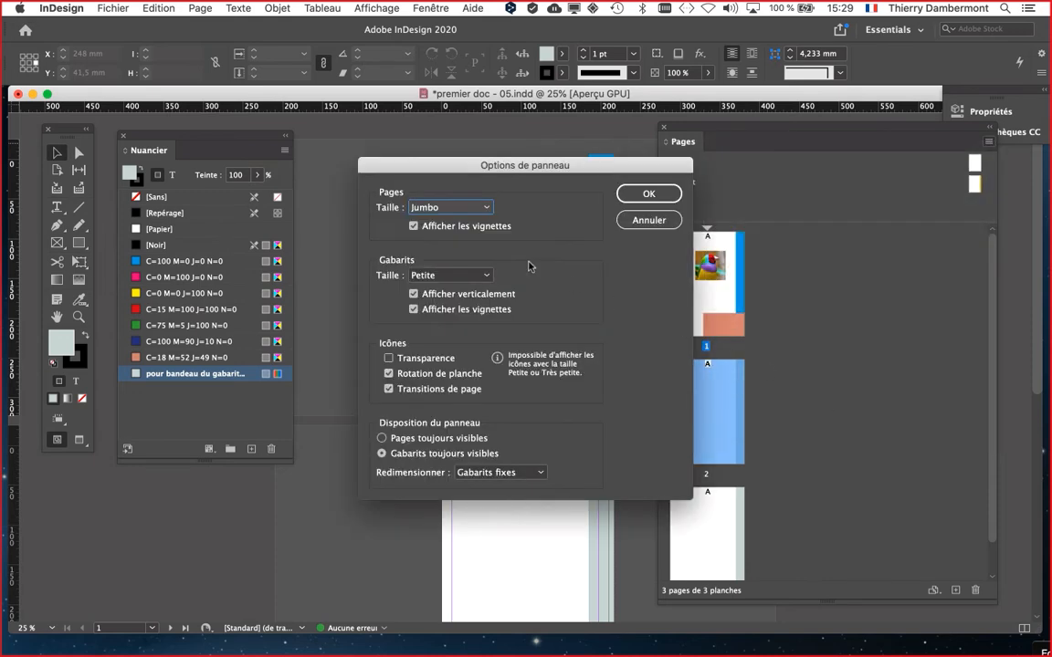
pyautogui.click(484, 231)
pyautogui.click(484, 231)
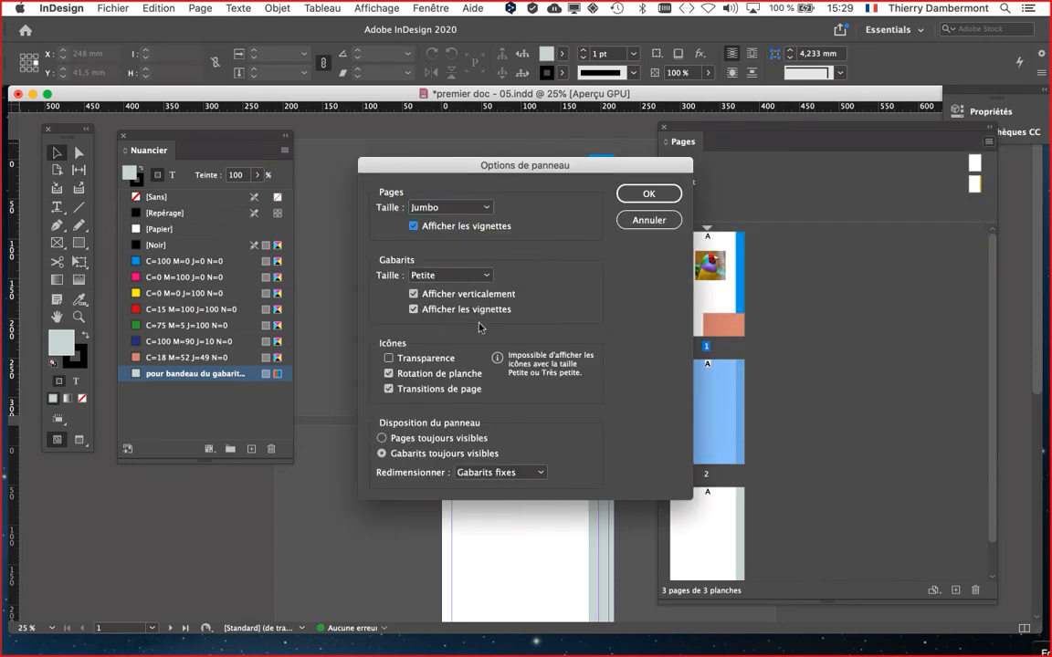
pyautogui.click(628, 219)
# Display the pages horizontally in the Pages panel and reduce the panel's height
pyautogui.click(989, 142)
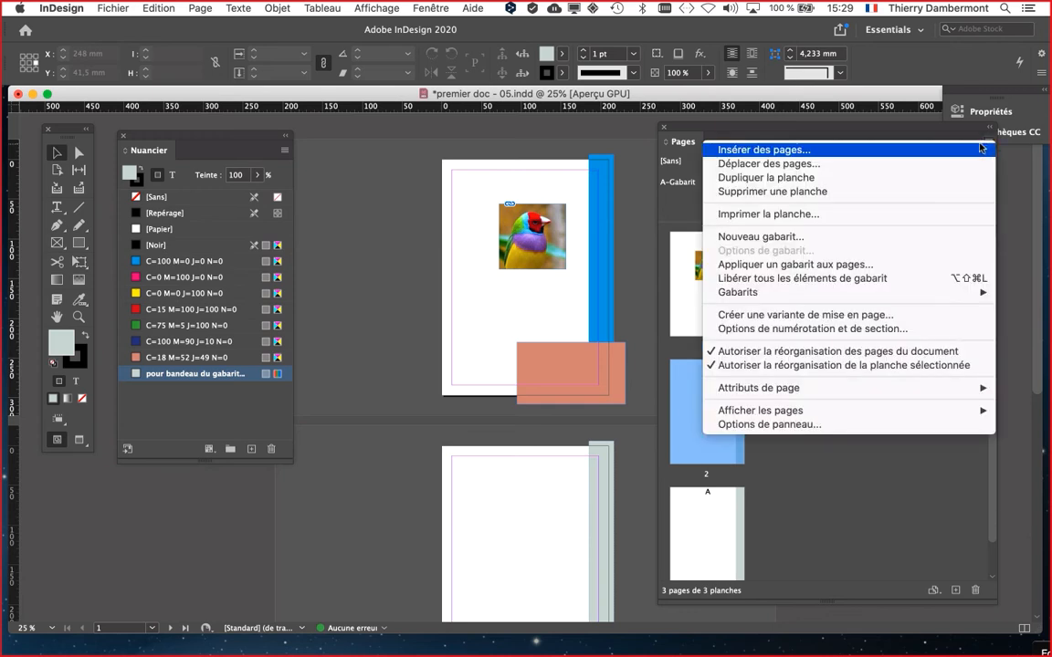
pyautogui.moveTo(710, 411)
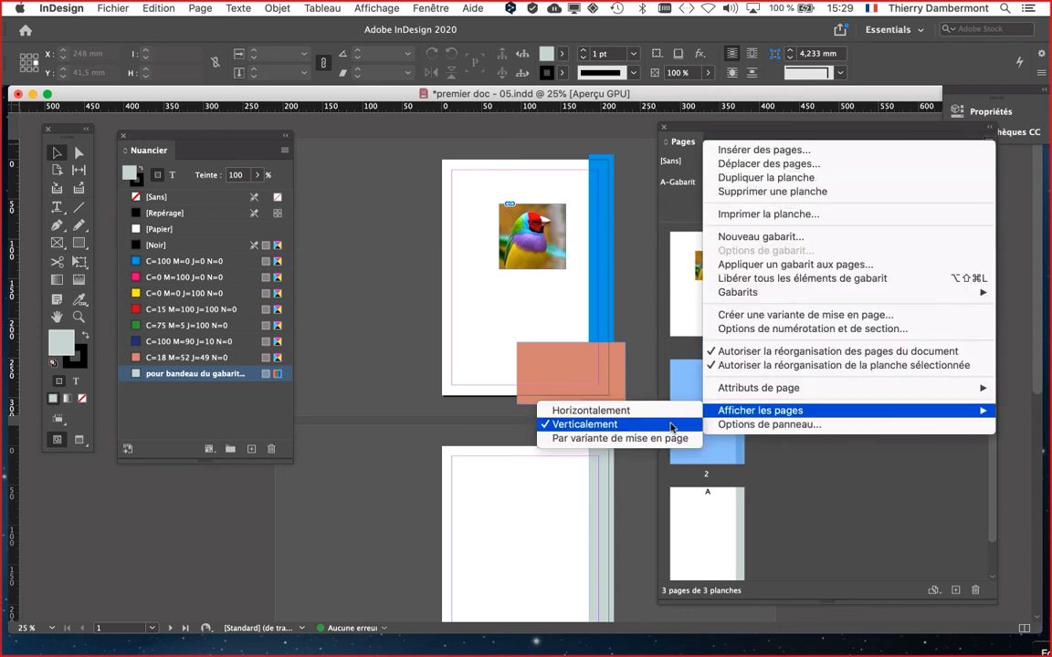
pyautogui.click(672, 425)
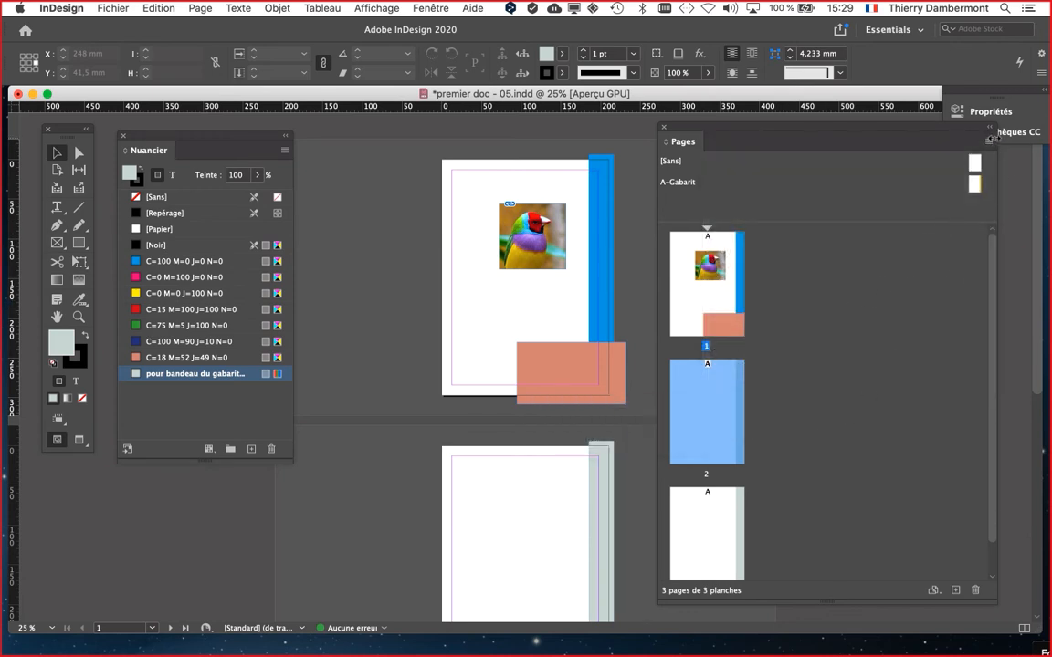
pyautogui.click(989, 142)
pyautogui.moveTo(744, 412)
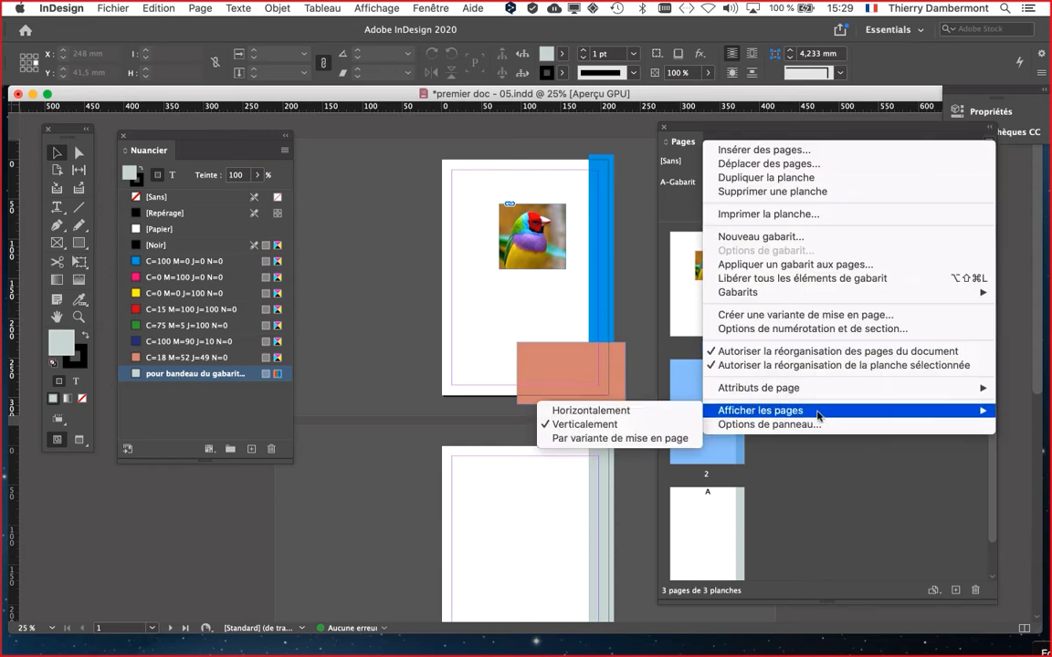
pyautogui.click(682, 412)
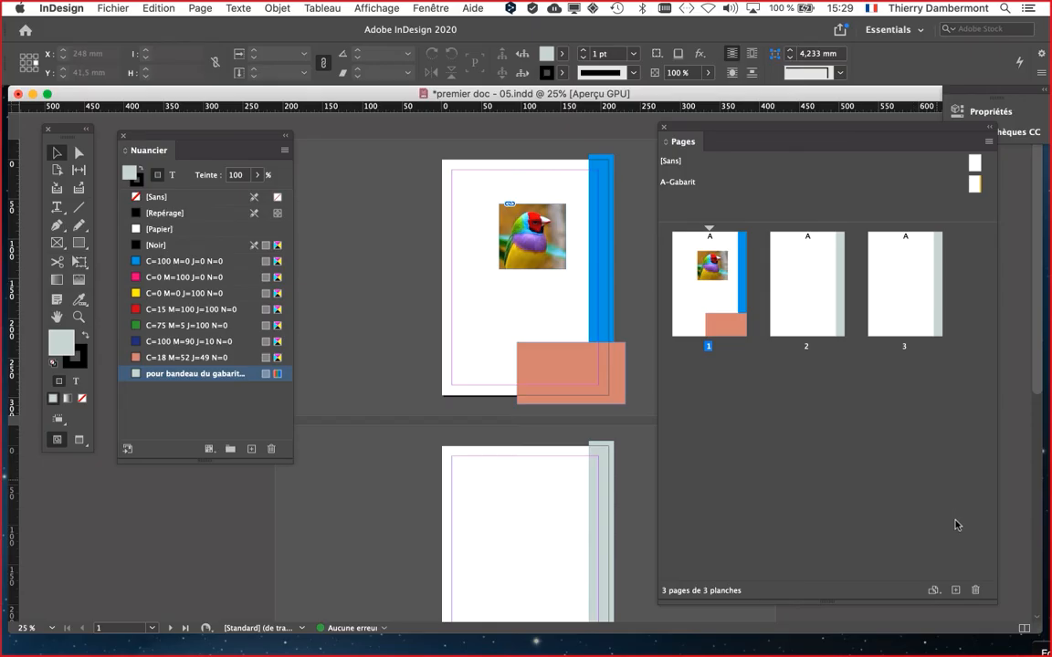
pyautogui.moveTo(994, 602); pyautogui.dragTo(994, 464)
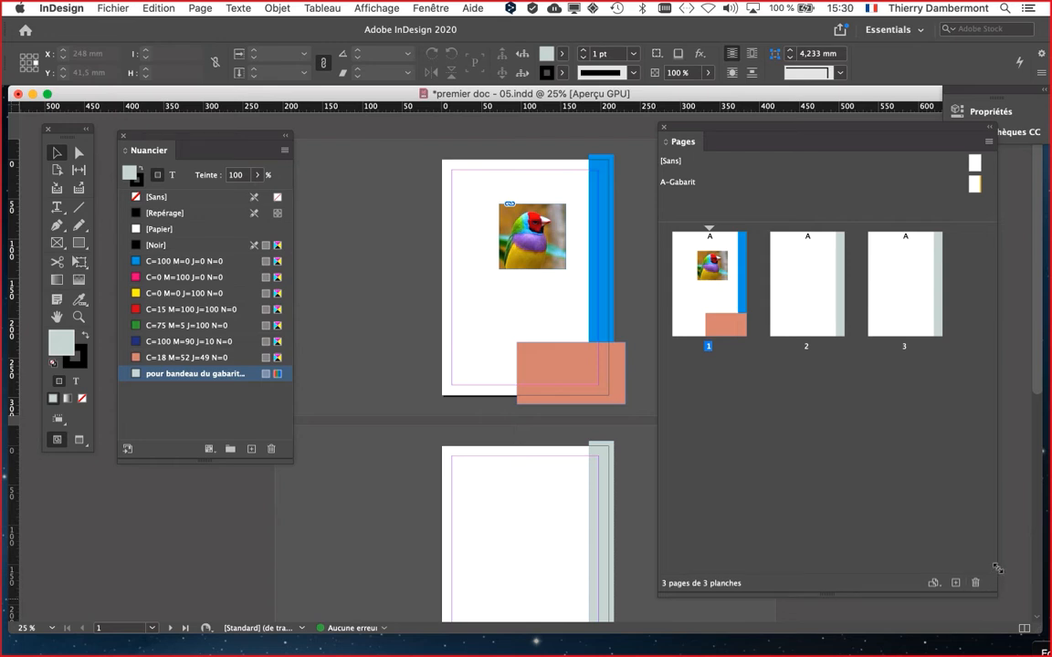
# Reposition the Pages panel and review its page size choices in the panel options, keeping Jumbo
pyautogui.click(987, 142)
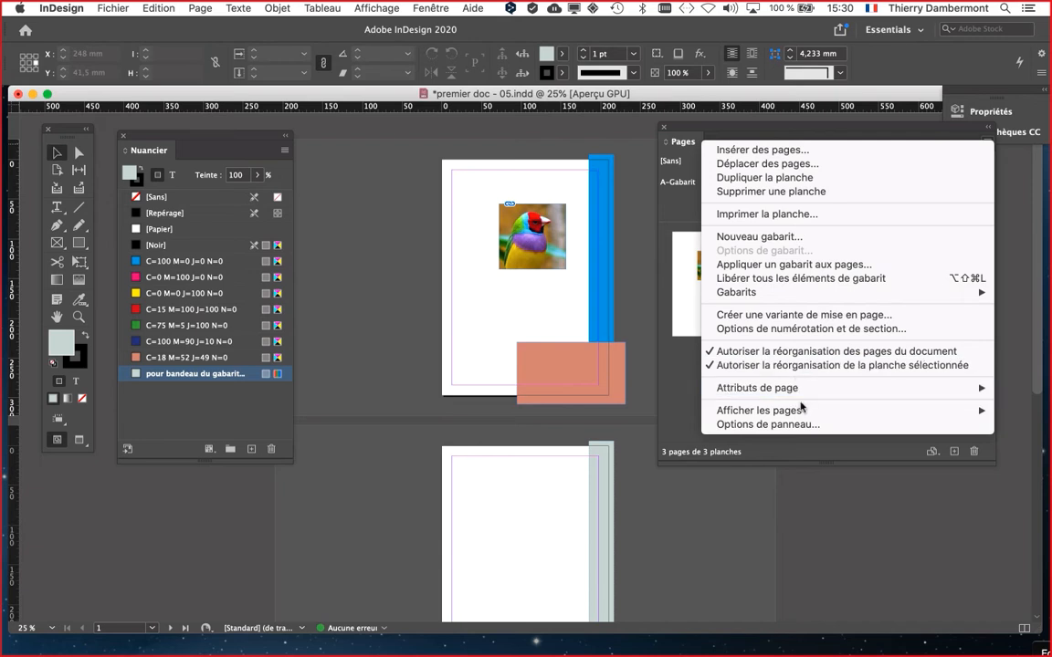
pyautogui.click(767, 131)
pyautogui.moveTo(747, 134); pyautogui.dragTo(705, 178)
pyautogui.click(946, 184)
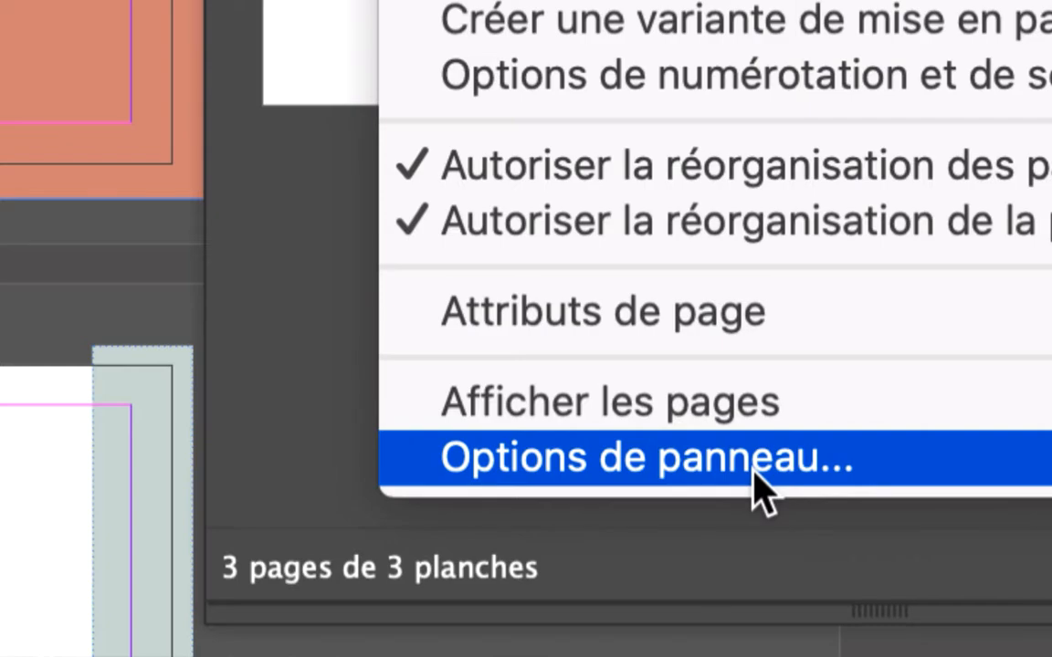
pyautogui.click(754, 472)
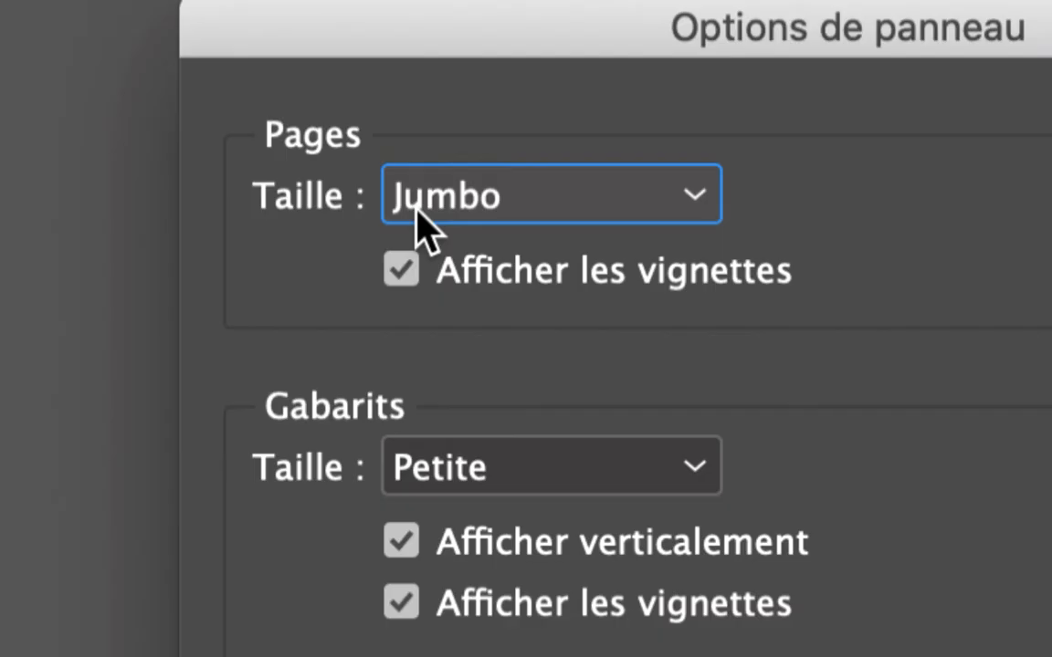
pyautogui.click(418, 211)
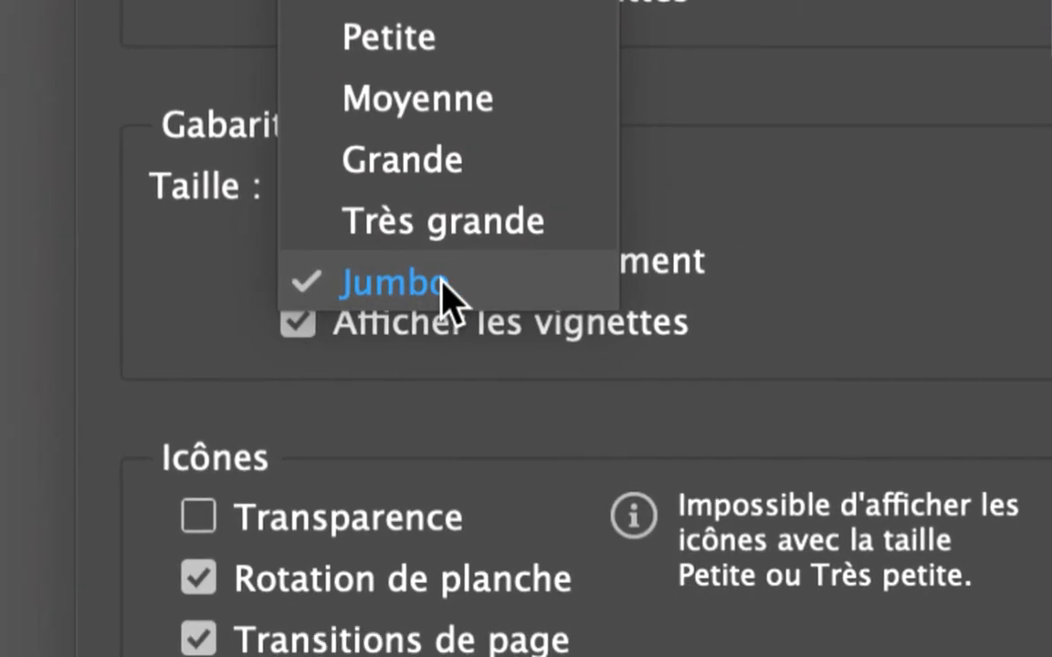
pyautogui.click(511, 529)
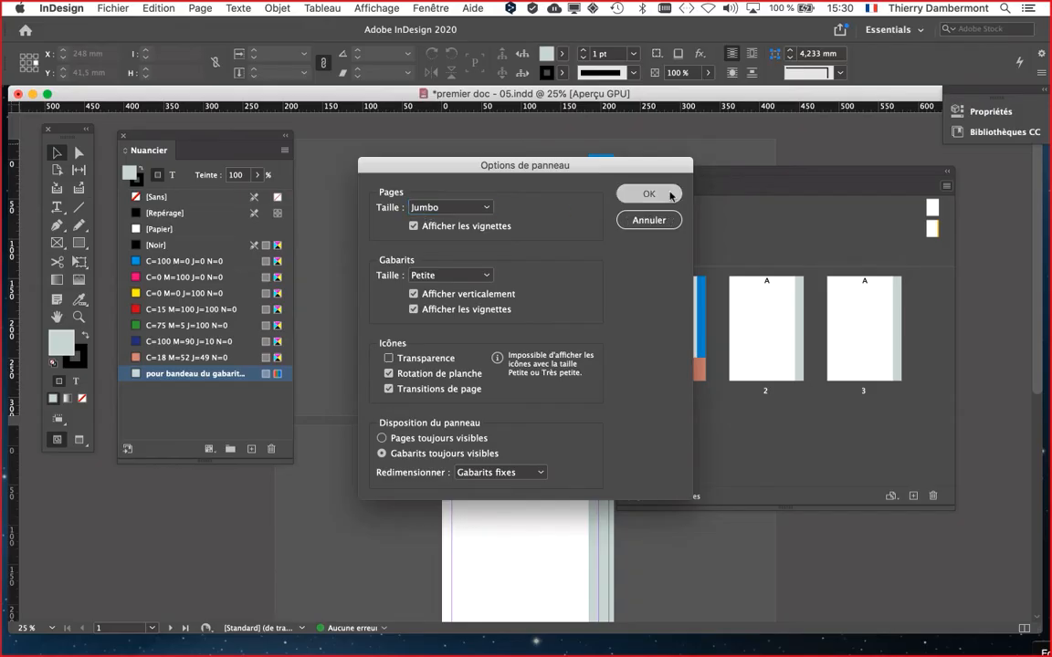
pyautogui.click(669, 194)
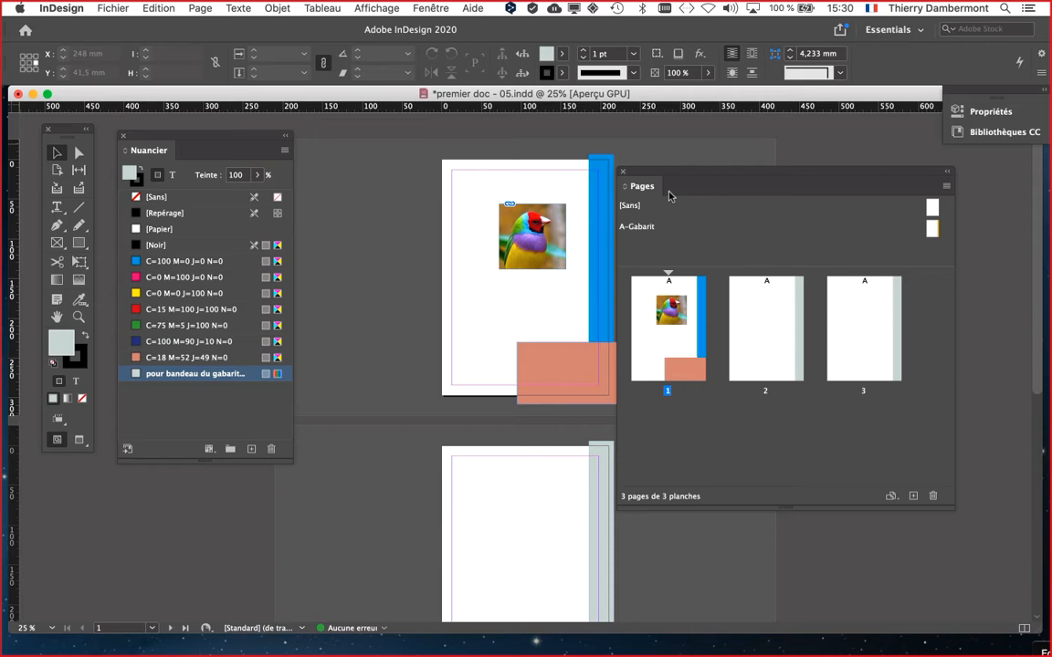
# Choose the horizontal page display again, then make the Pages panel slightly smaller and reposition it
pyautogui.moveTo(663, 169); pyautogui.dragTo(687, 166)
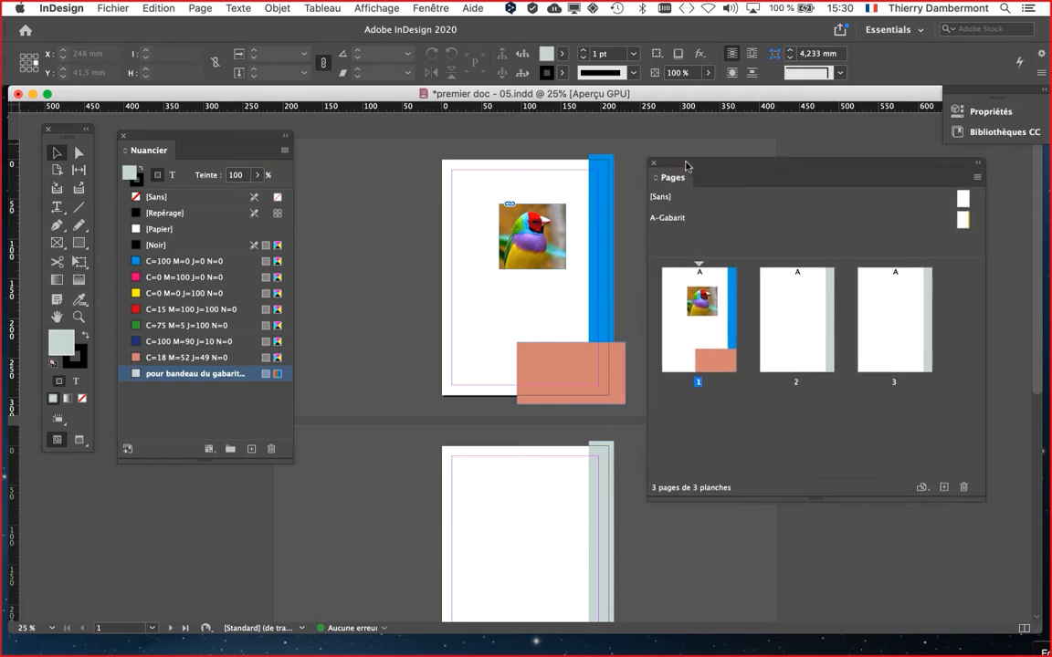
pyautogui.click(977, 178)
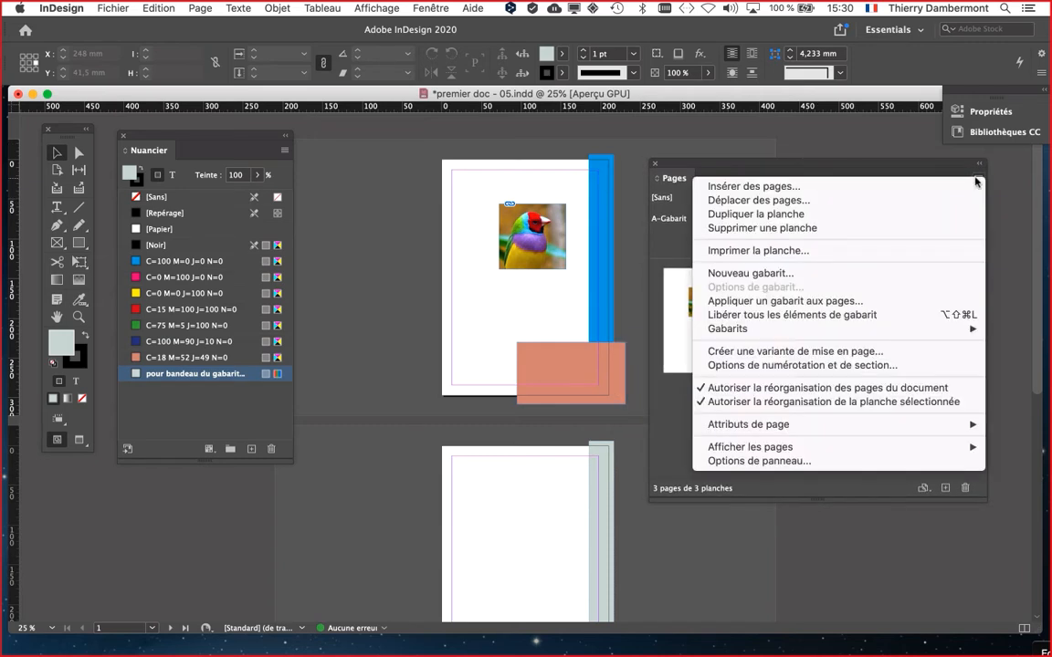
pyautogui.moveTo(778, 451)
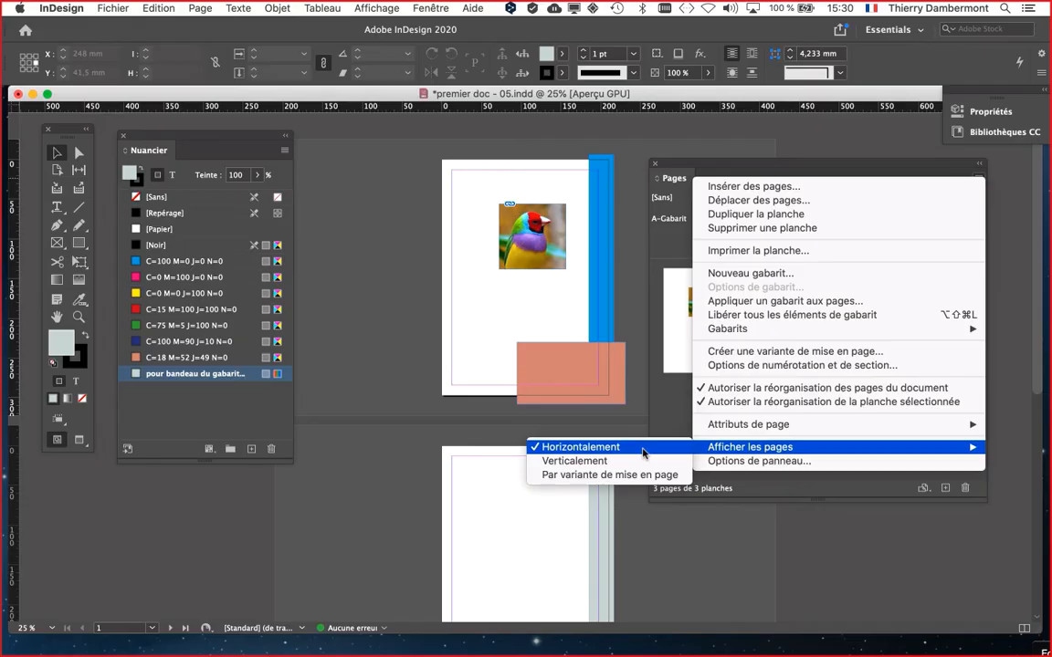
pyautogui.click(642, 448)
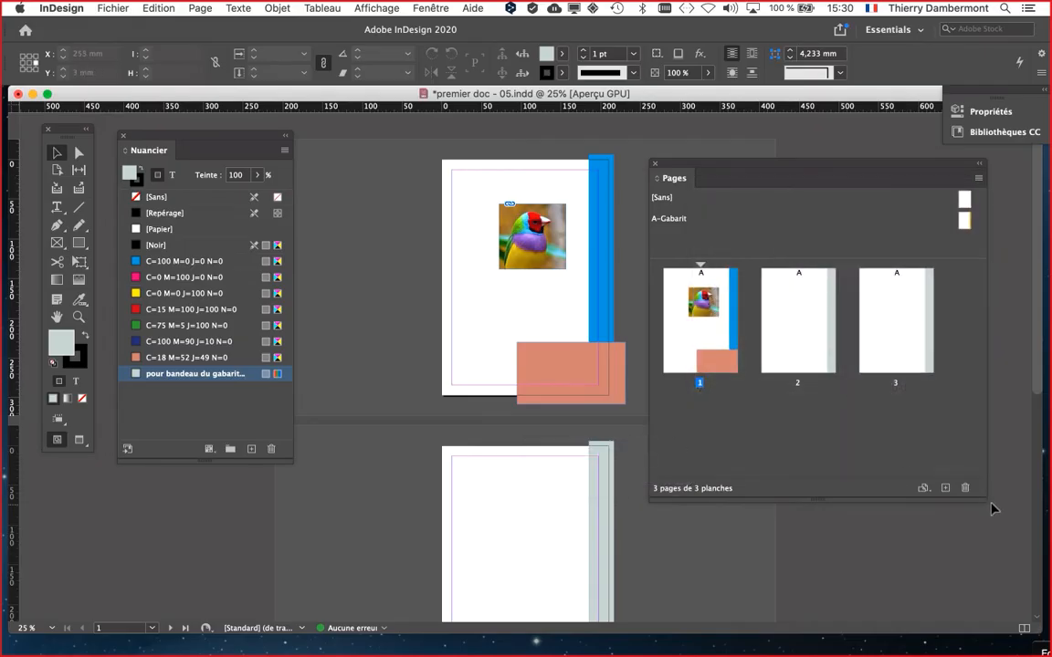
pyautogui.moveTo(993, 507); pyautogui.dragTo(984, 472)
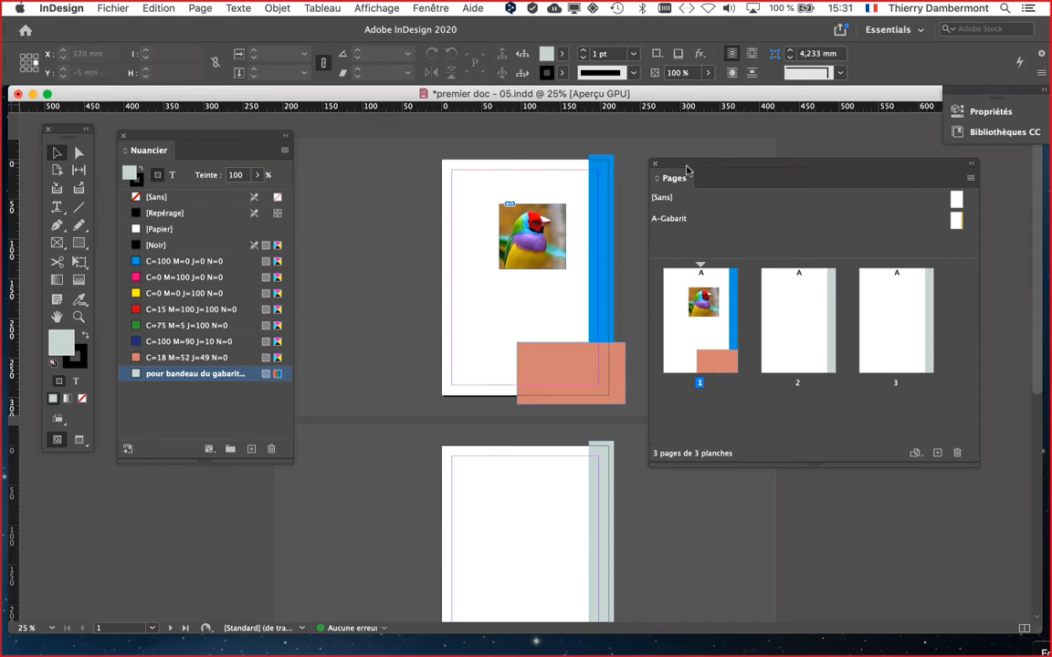
pyautogui.moveTo(689, 165); pyautogui.dragTo(676, 186)
# Create a new document with the proposed settings and add two pages after page 1
pyautogui.click(113, 8)
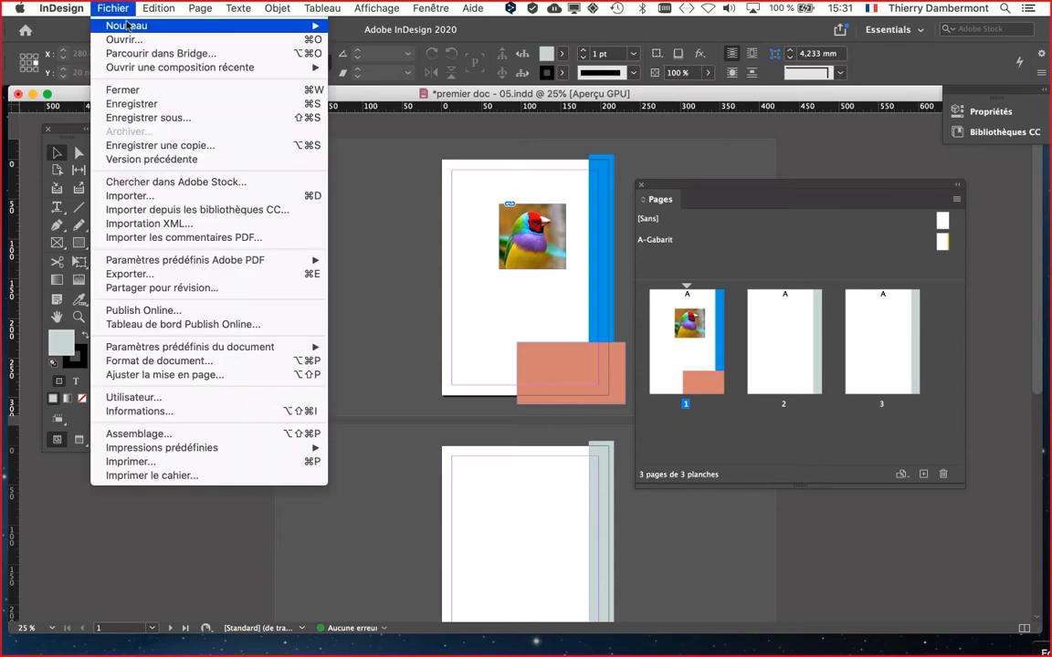
pyautogui.moveTo(274, 25)
pyautogui.click(384, 31)
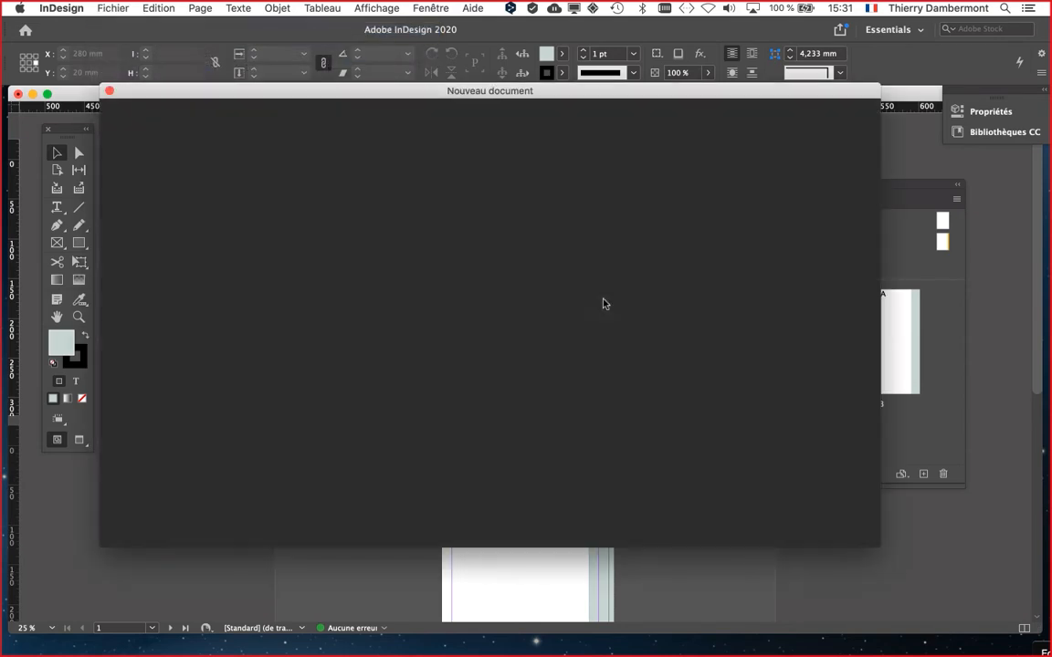
pyautogui.click(834, 521)
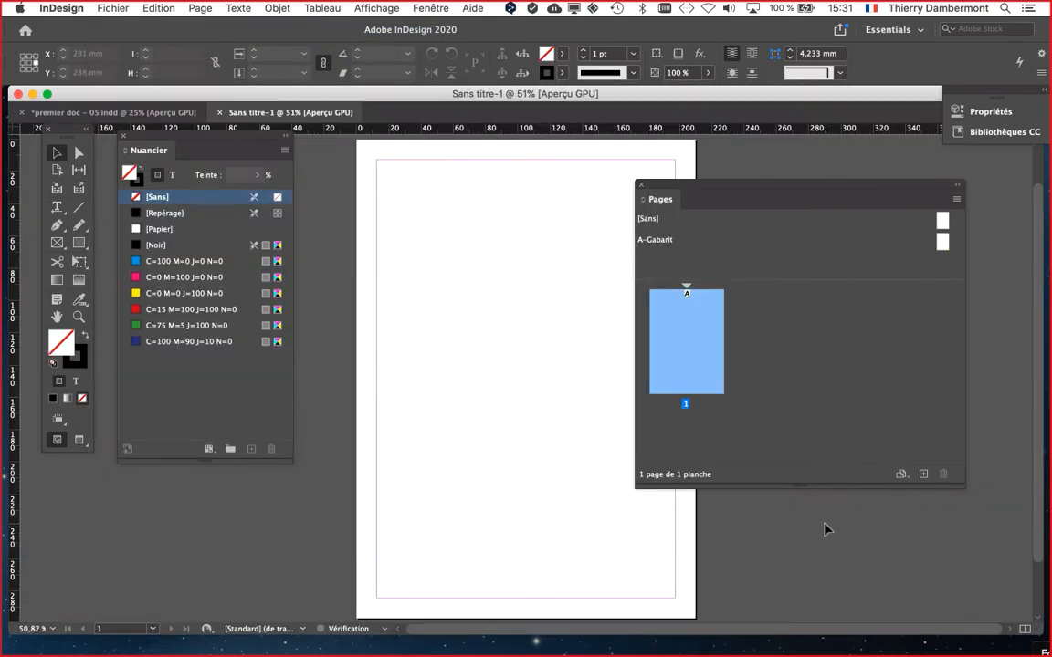
pyautogui.click(922, 476)
pyautogui.click(921, 475)
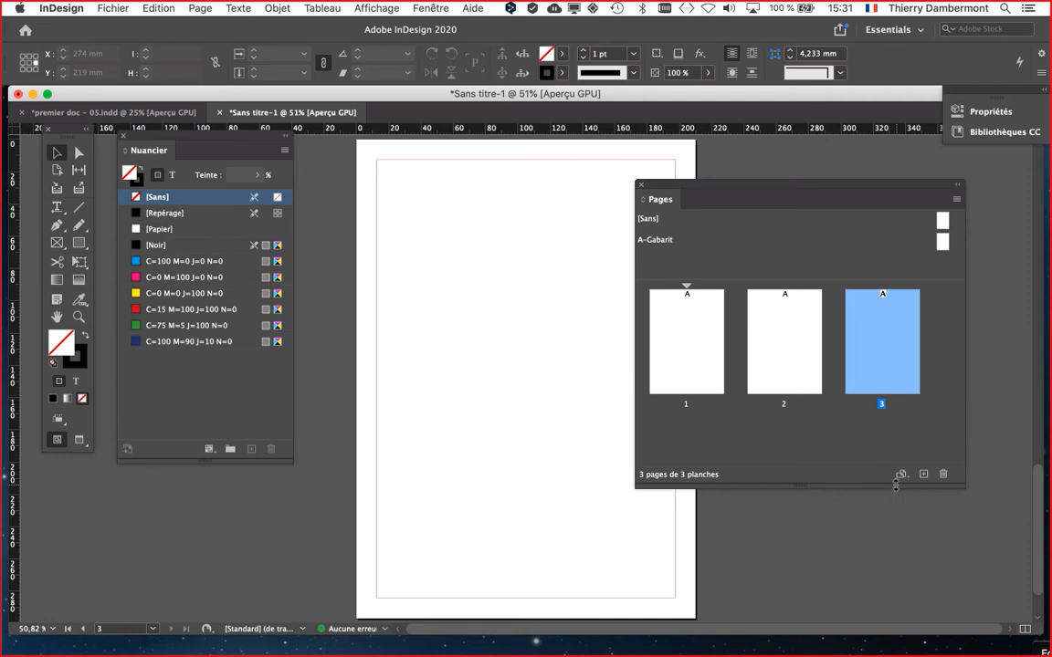
# Close the untitled document without saving it and reposition the Pages panel beside the first document
pyautogui.click(219, 112)
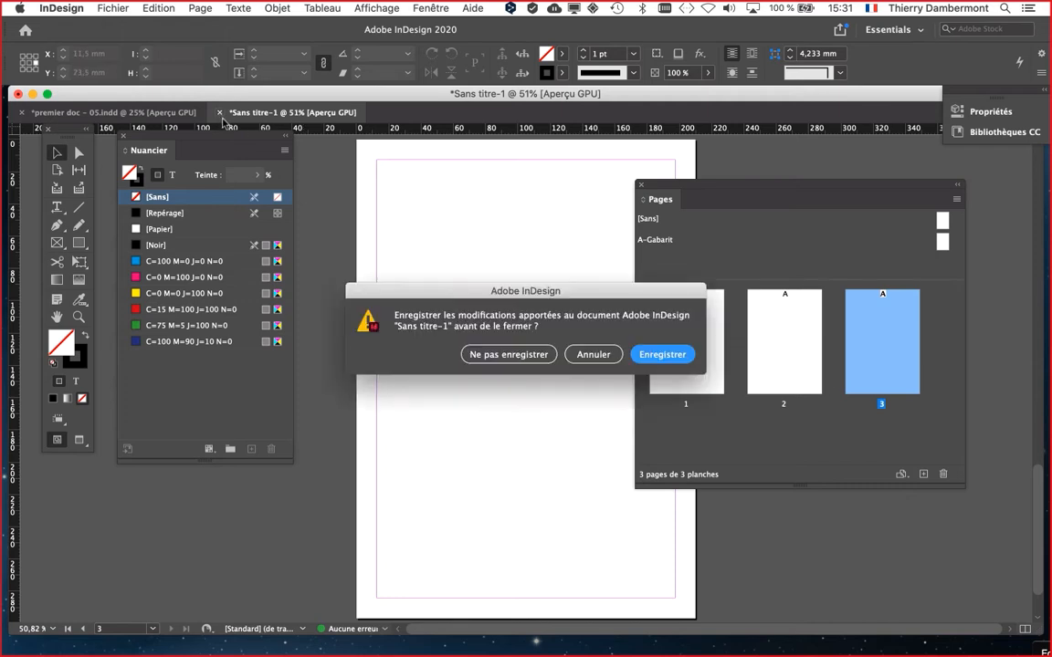
pyautogui.click(494, 355)
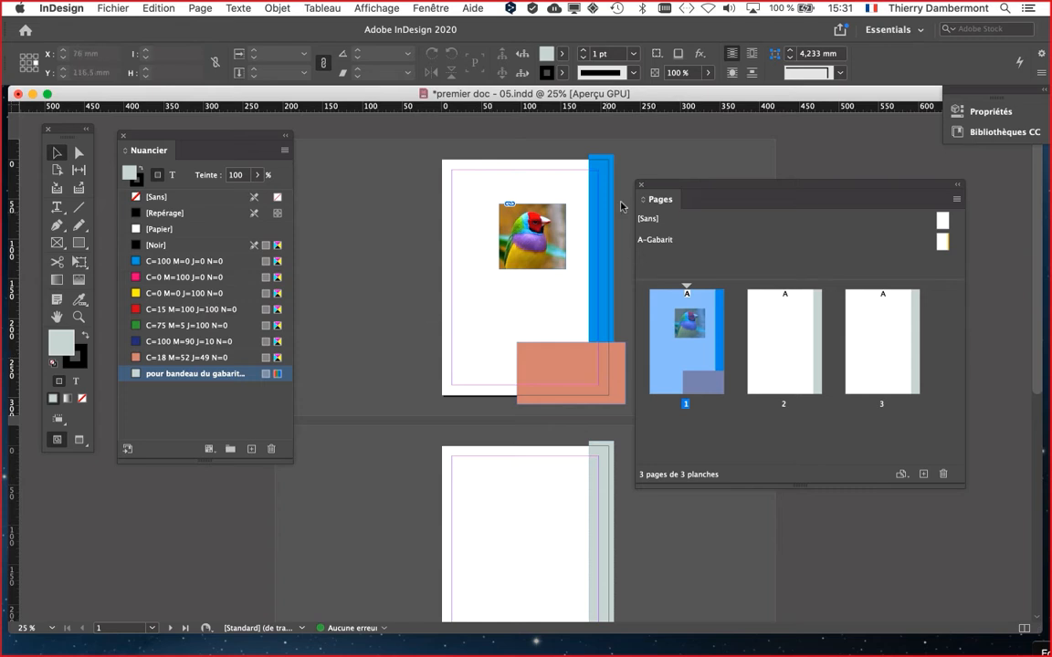
pyautogui.moveTo(663, 187); pyautogui.dragTo(689, 178)
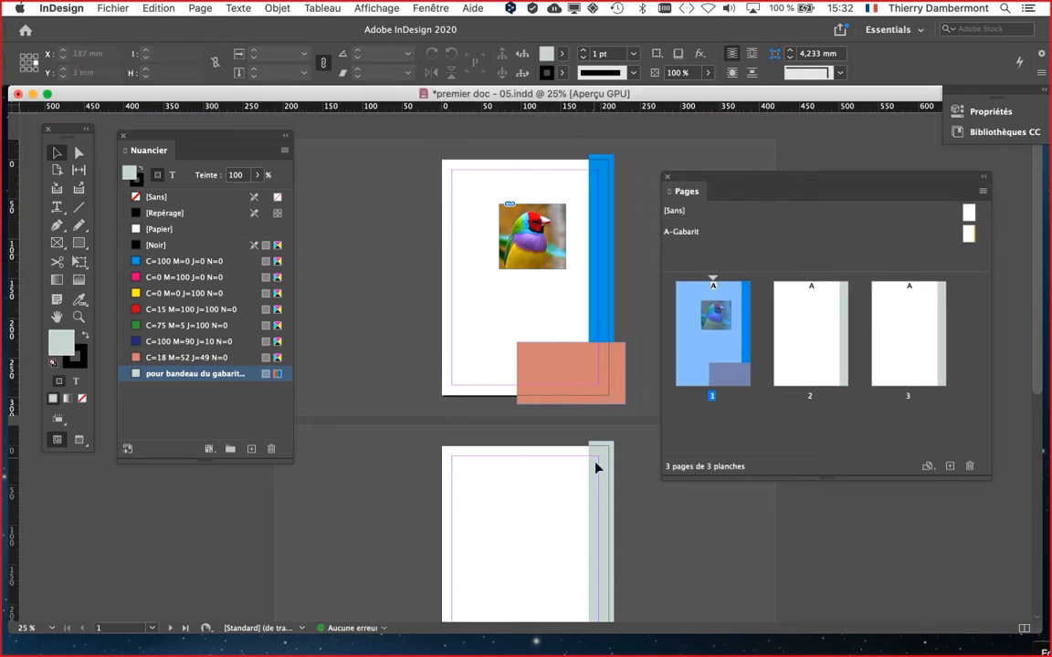
# Open the A-Gabarit master page for editing
pyautogui.scroll(-5, 598, 484)
pyautogui.scroll(5, 599, 507)
pyautogui.click(967, 235)
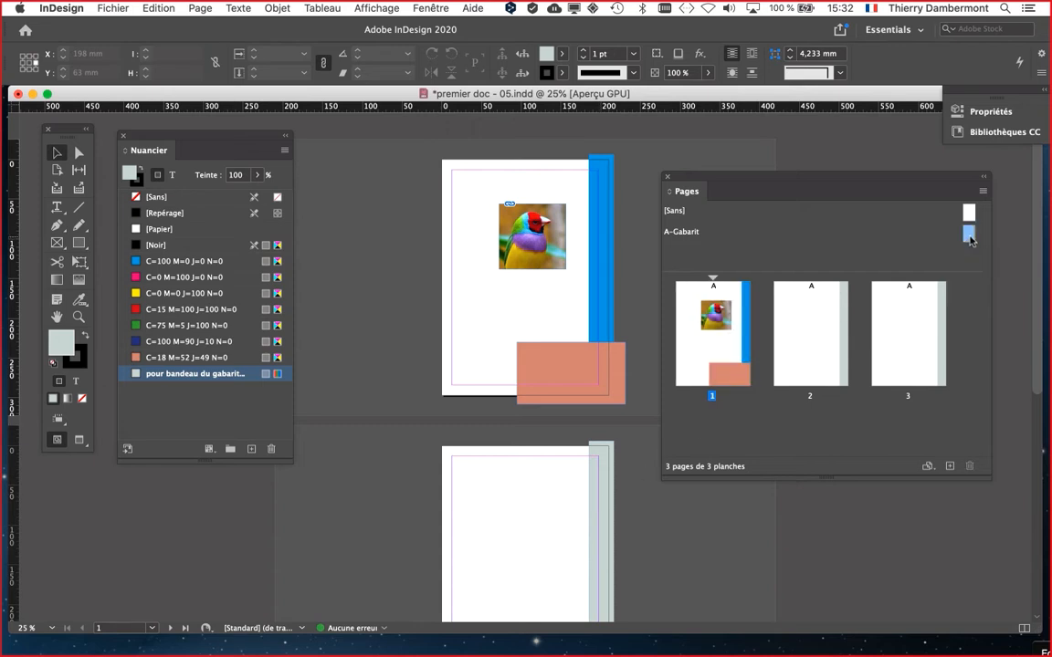
pyautogui.doubleClick(970, 236)
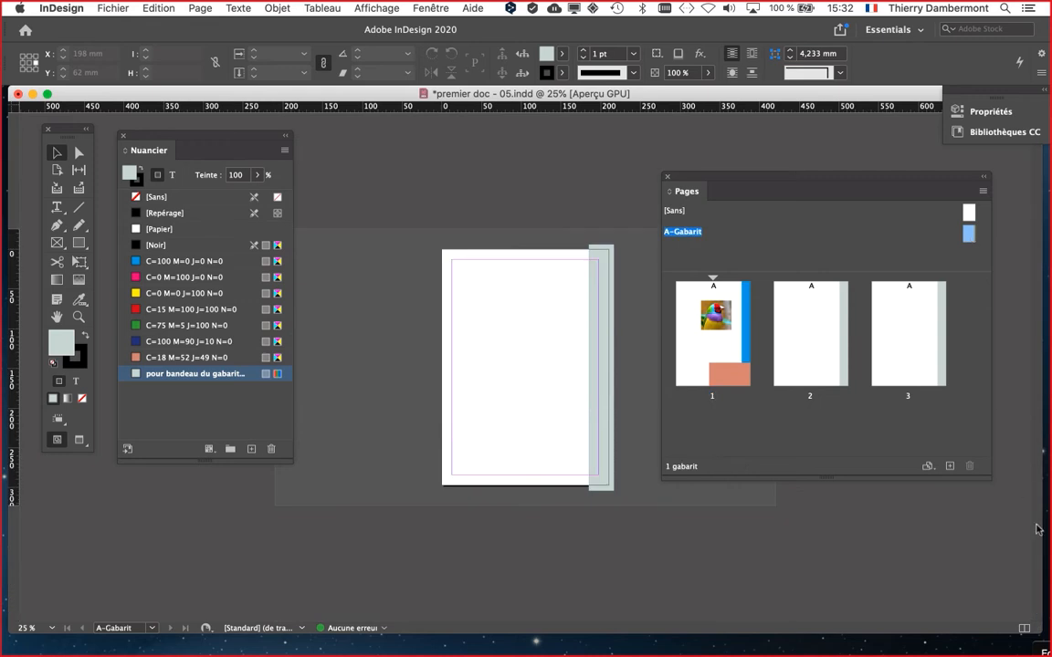
# Shorten the document window, enlarge the A-Gabarit view to 50 %, and rearrange the Pages and tools panels around the page
pyautogui.moveTo(1027, 632); pyautogui.dragTo(1027, 491)
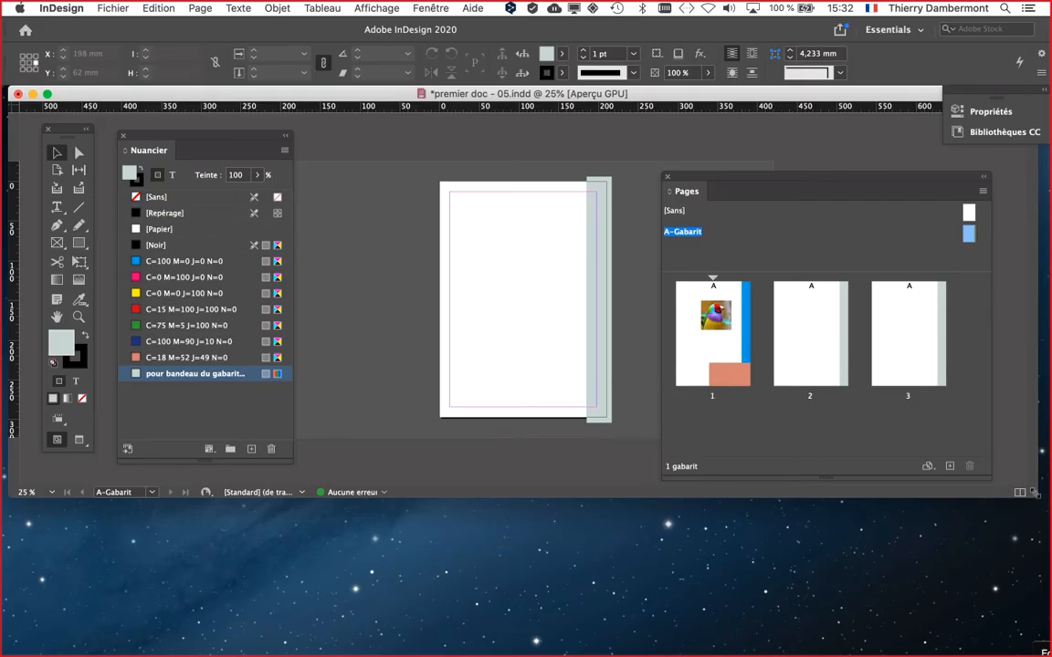
pyautogui.moveTo(1036, 497); pyautogui.dragTo(1045, 581)
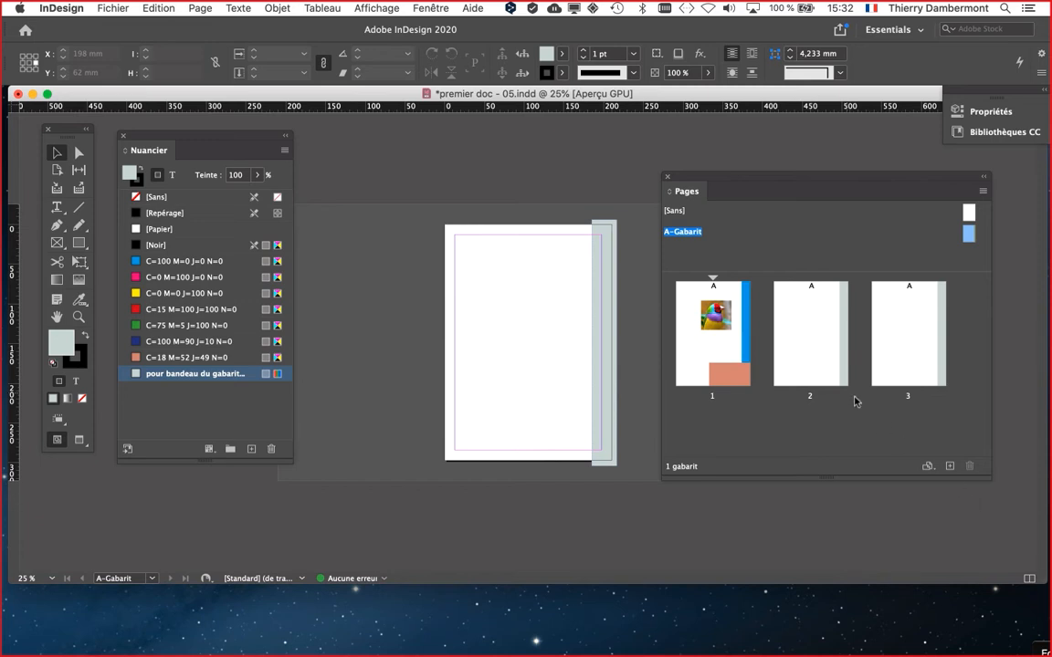
pyautogui.press('super+equal')
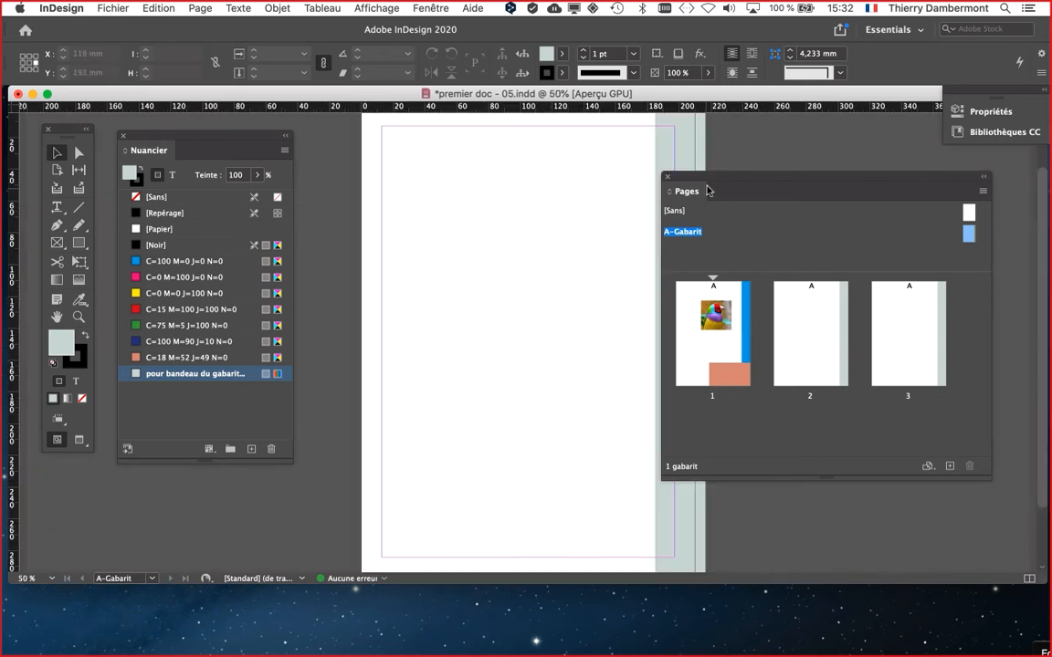
pyautogui.moveTo(711, 188); pyautogui.dragTo(820, 170)
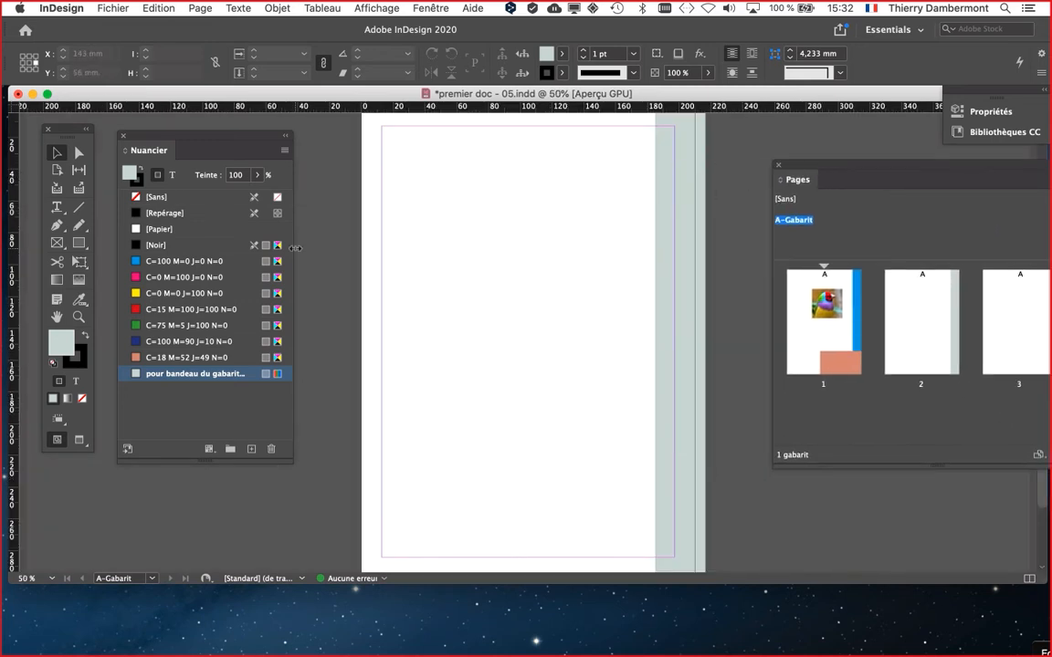
pyautogui.moveTo(67, 133); pyautogui.dragTo(353, 135)
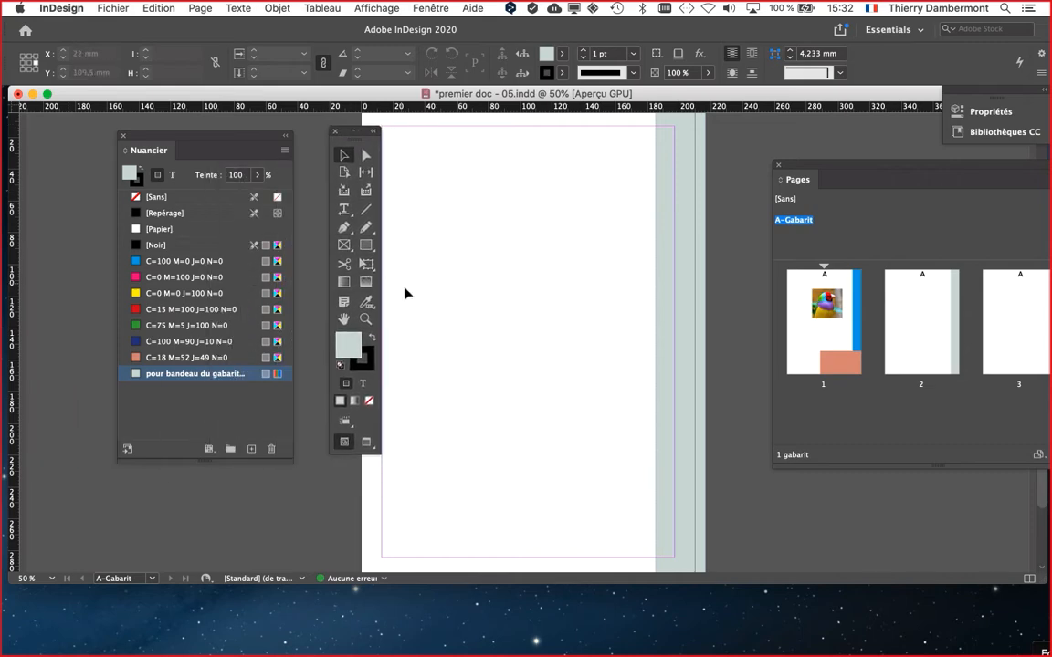
# Switch from the Outil texte ME variant to the standard Outil Texte
pyautogui.click(339, 244)
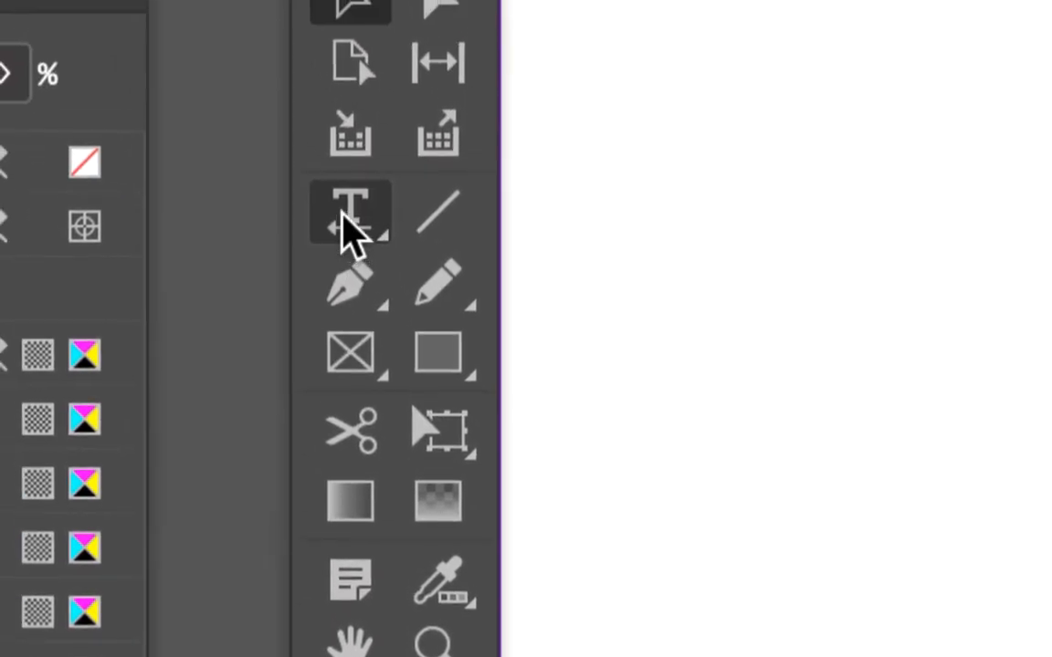
pyautogui.click(365, 105)
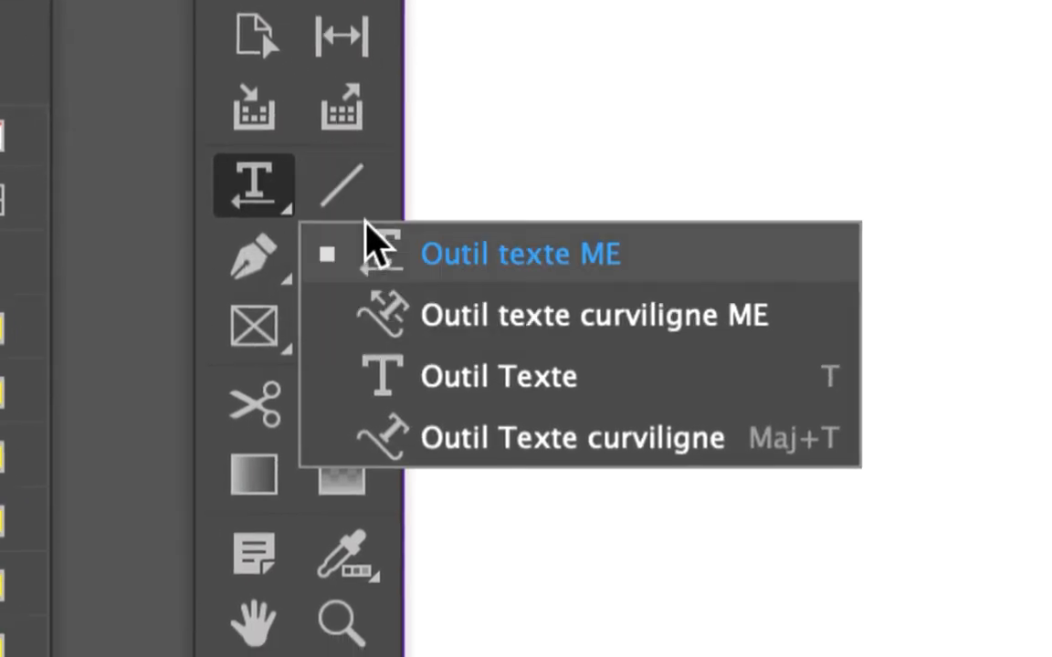
pyautogui.click(509, 403)
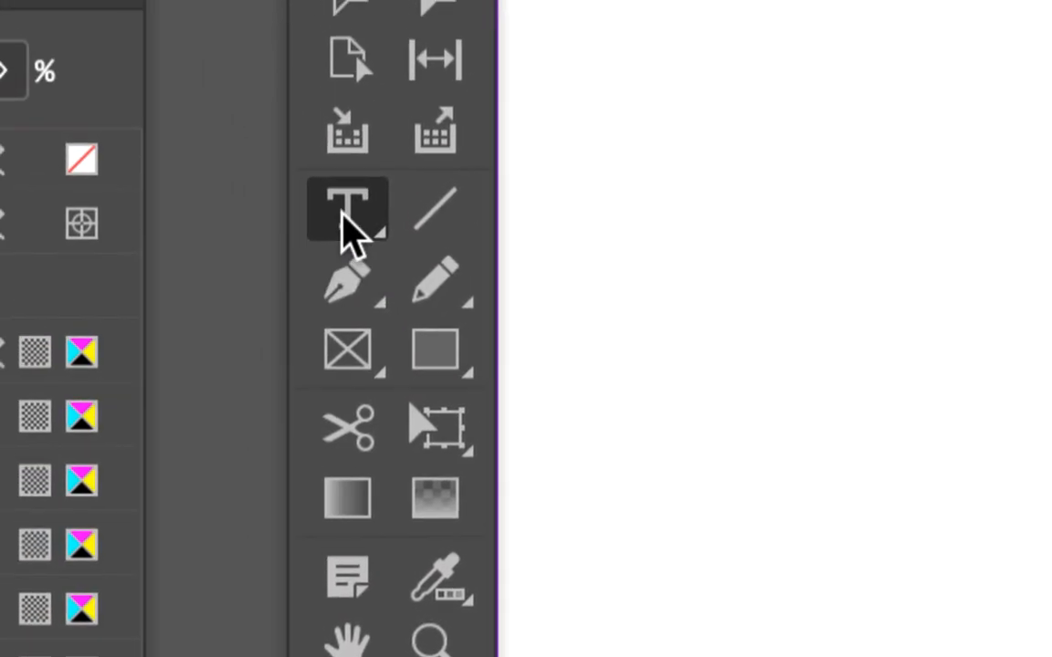
pyautogui.click(233, 79)
pyautogui.click(344, 216)
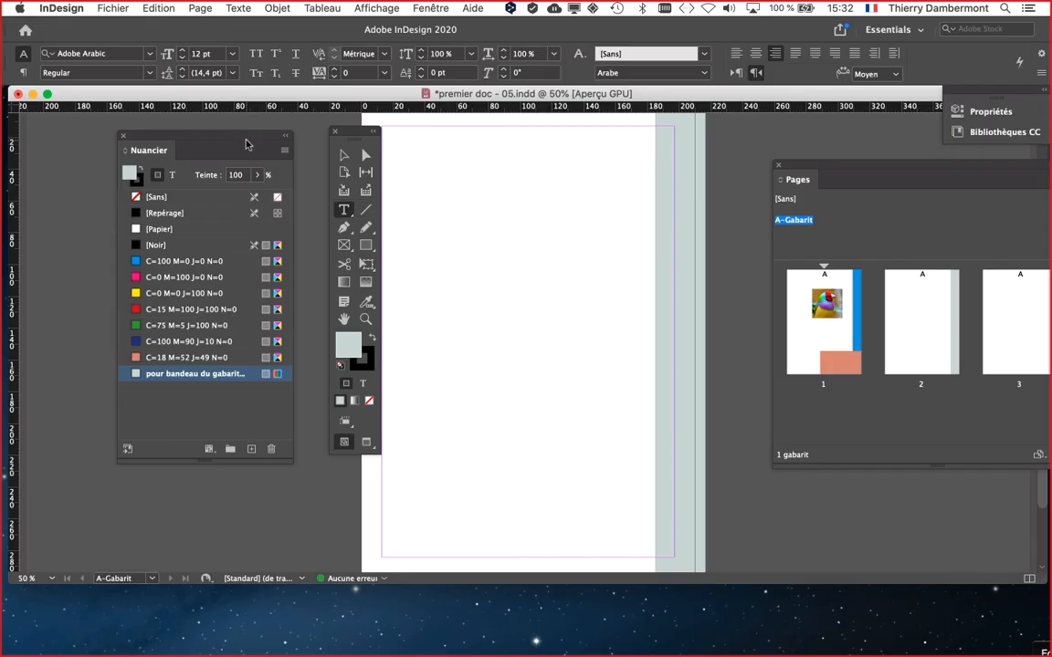
# Move the panels clear of the page and draw a text frame about 30 mm square in the upper part of A-Gabarit
pyautogui.moveTo(226, 135); pyautogui.dragTo(153, 133)
pyautogui.moveTo(353, 132); pyautogui.dragTo(286, 134)
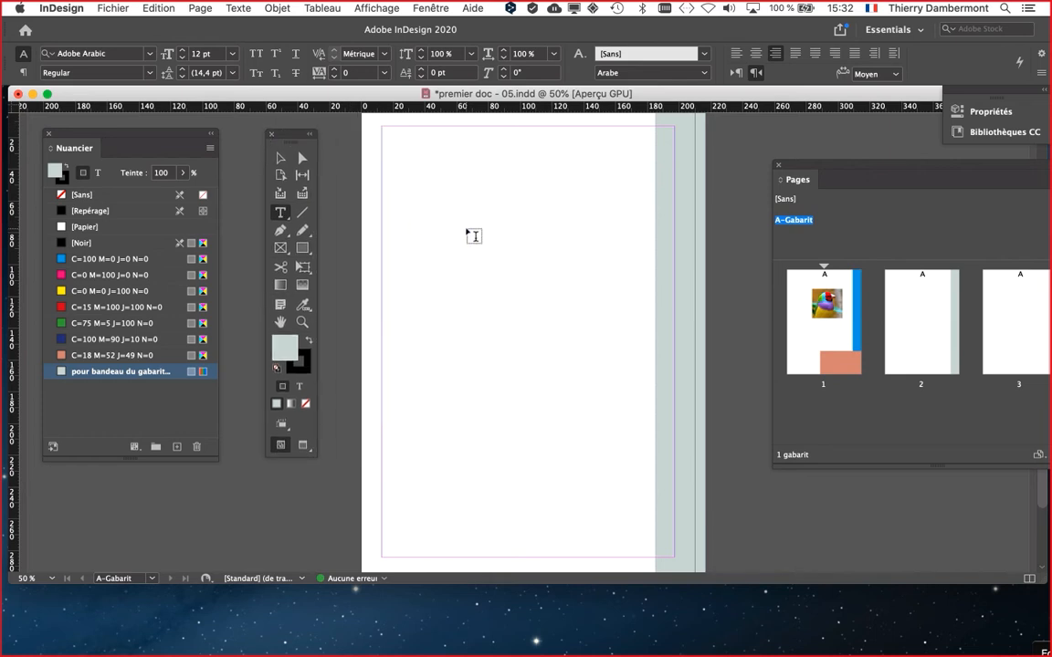
pyautogui.moveTo(449, 219); pyautogui.dragTo(513, 268)
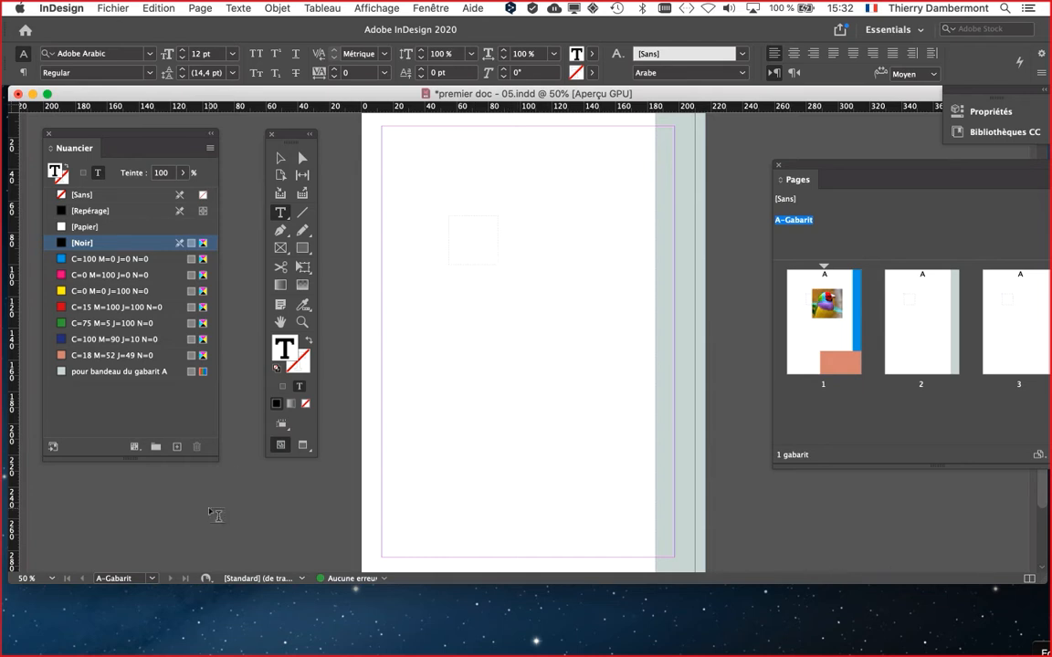
pyautogui.moveTo(795, 169); pyautogui.dragTo(634, 157)
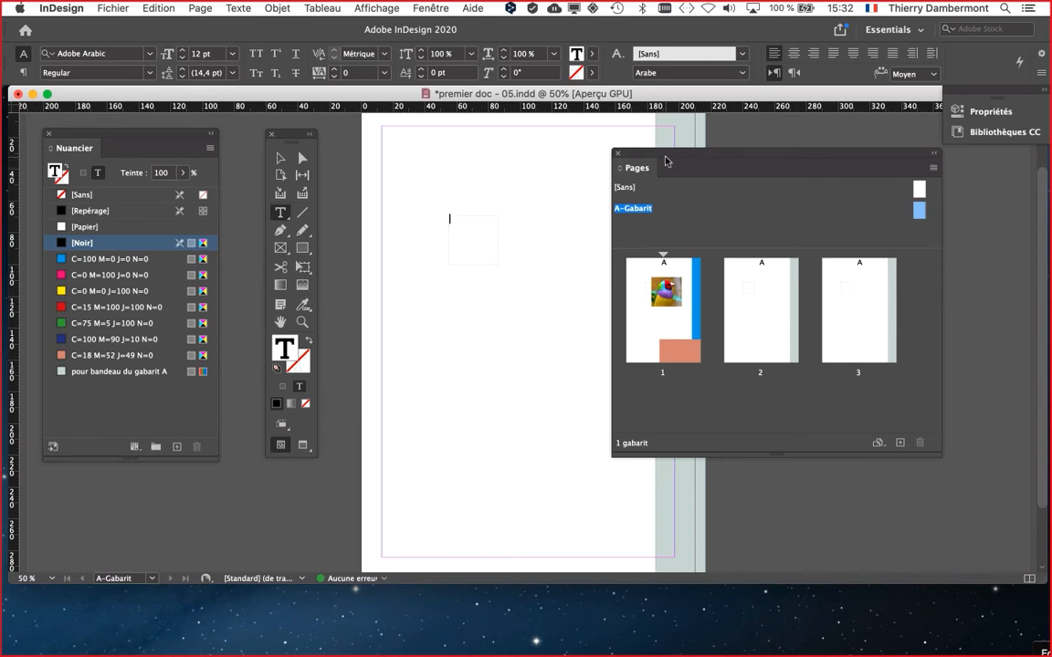
pyautogui.moveTo(664, 160); pyautogui.dragTo(846, 221)
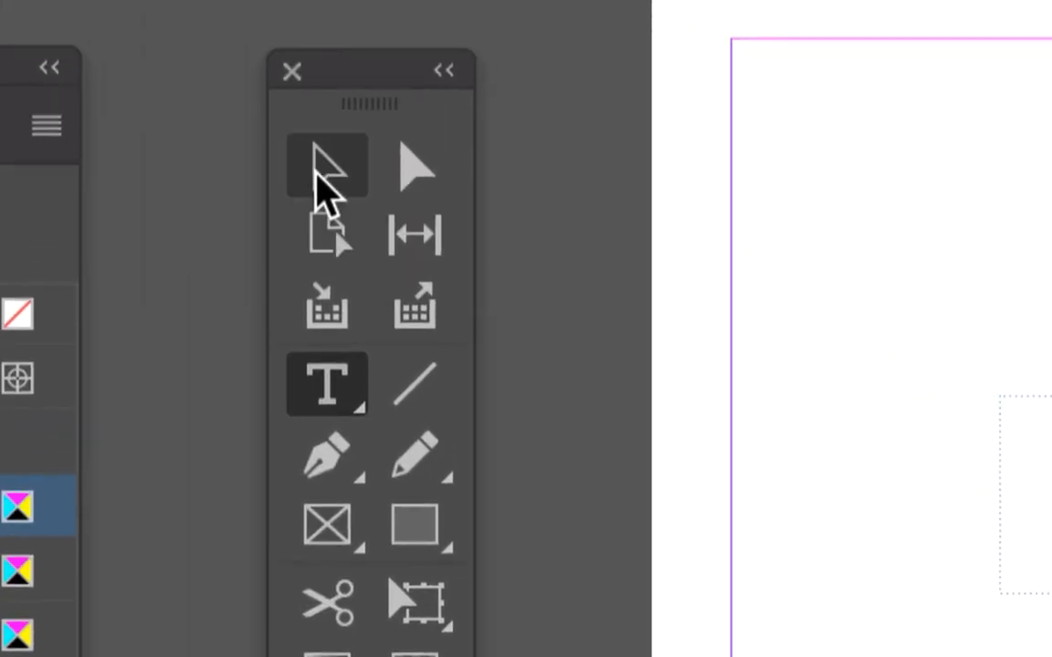
# Try a smaller size for the text frame, restore its size, and return to editing its text
pyautogui.click(326, 166)
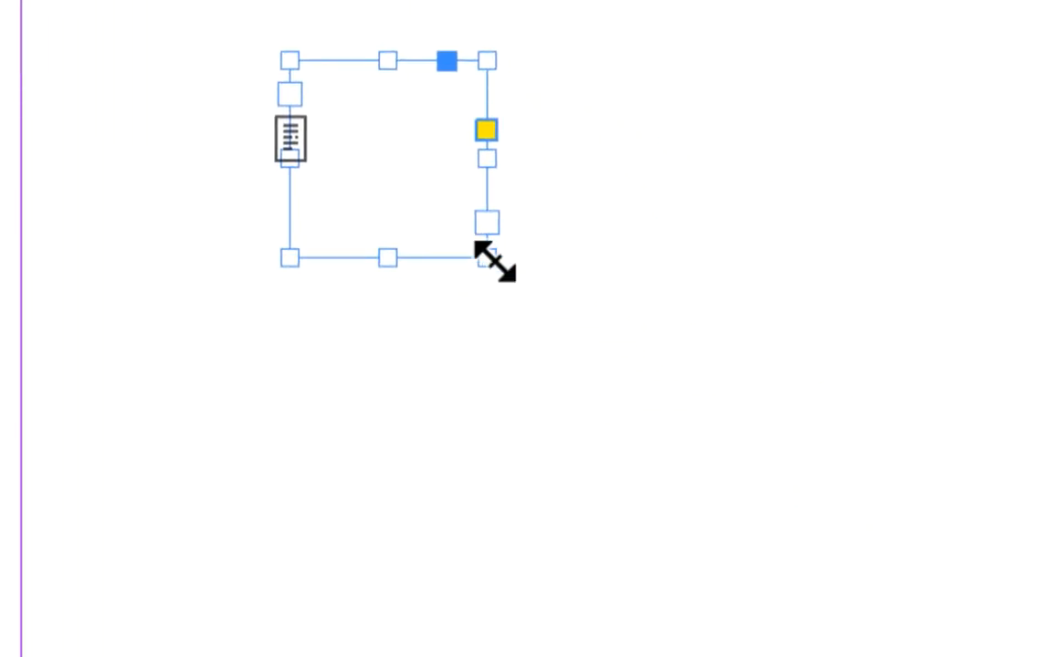
pyautogui.moveTo(493, 260)
pyautogui.mouseDown()
pyautogui.moveTo(392, 162)
pyautogui.moveTo(479, 247)
pyautogui.mouseUp()
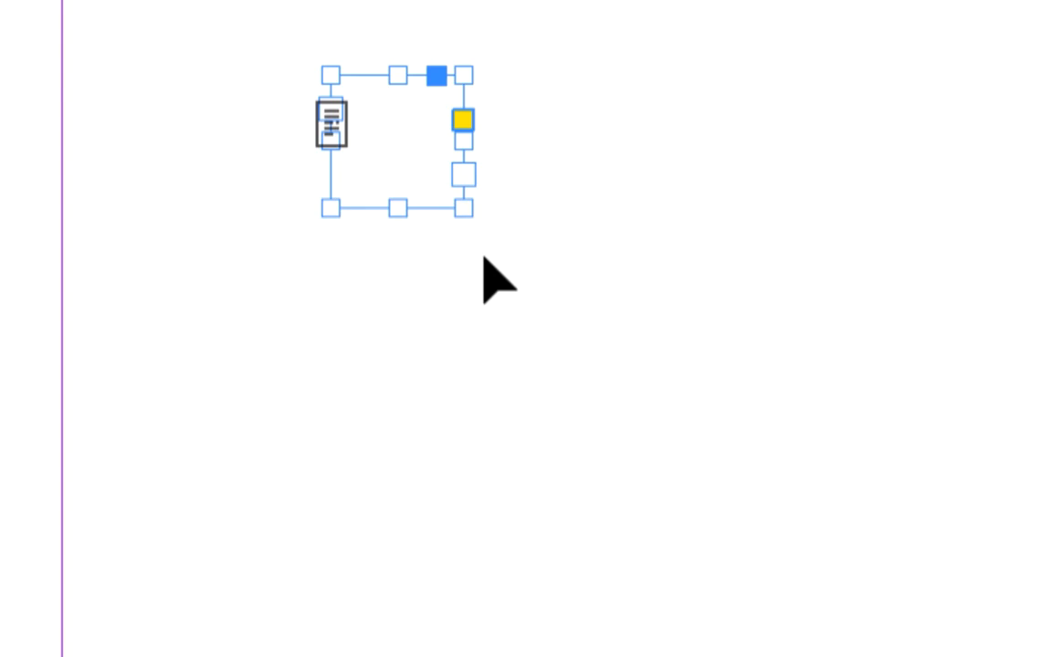
pyautogui.moveTo(463, 208); pyautogui.dragTo(493, 258)
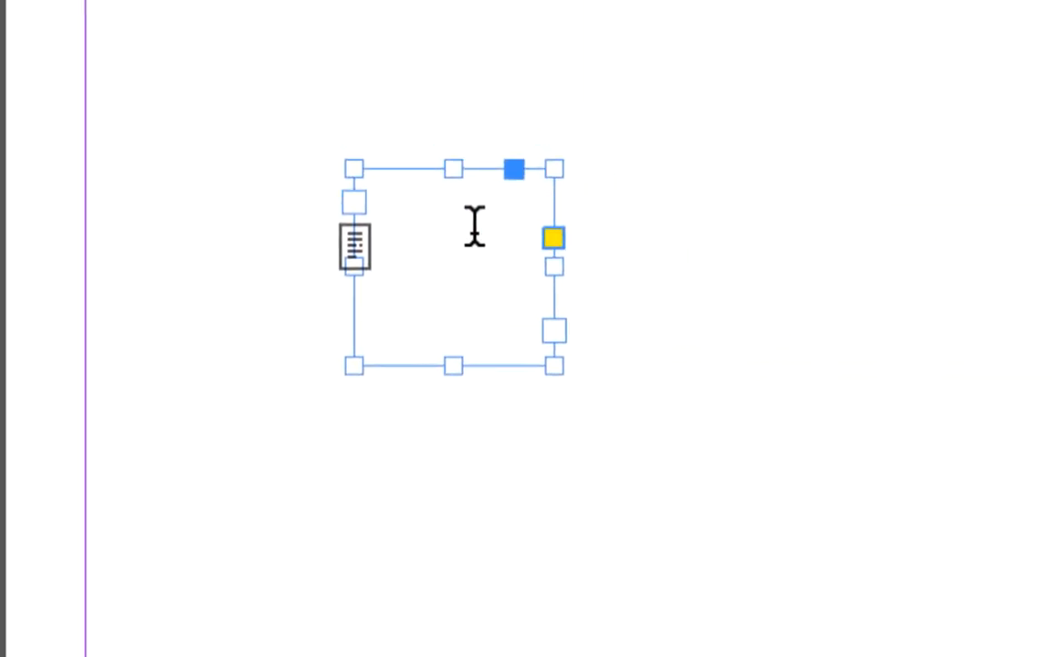
pyautogui.click(474, 226)
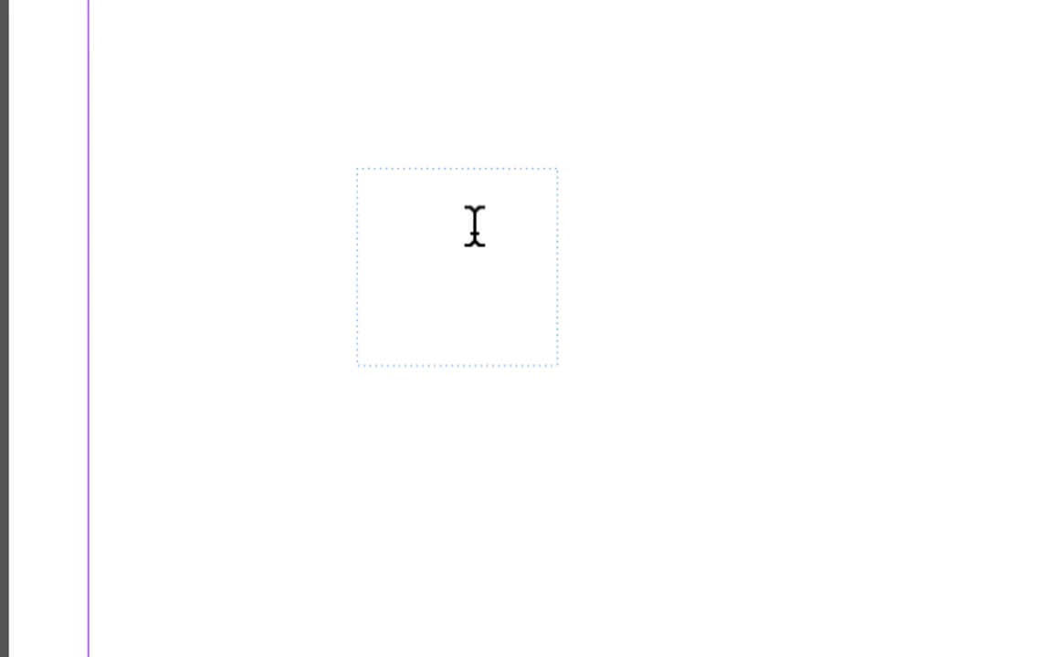
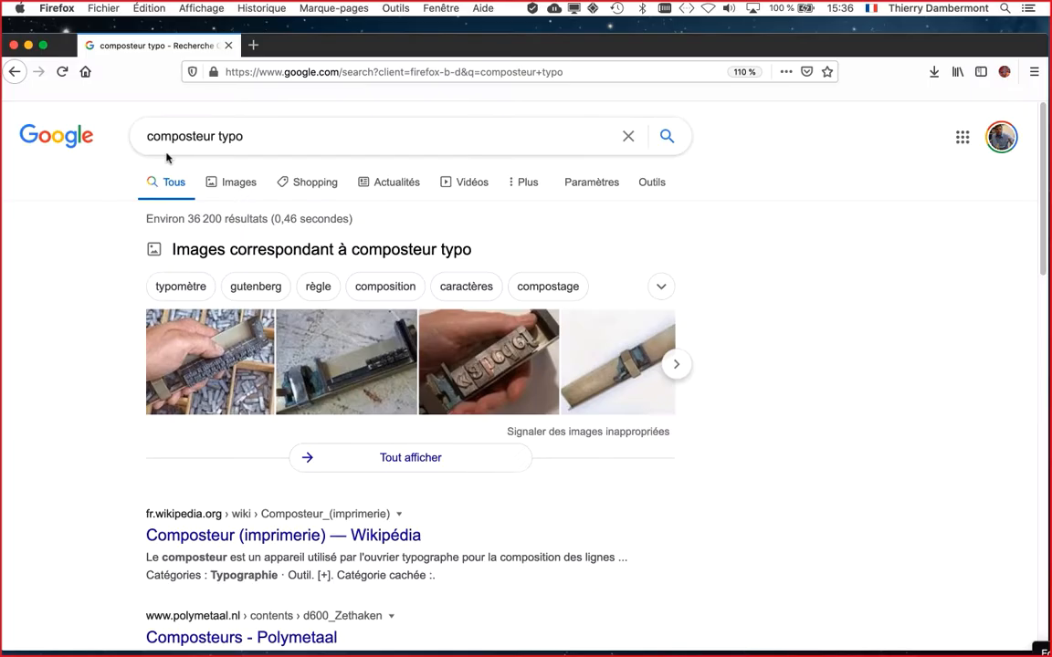
# Browse the Google image results for "composteur typo" in Firefox and preview the typographisme.net photo of a composed double page
pyautogui.click(482, 283)
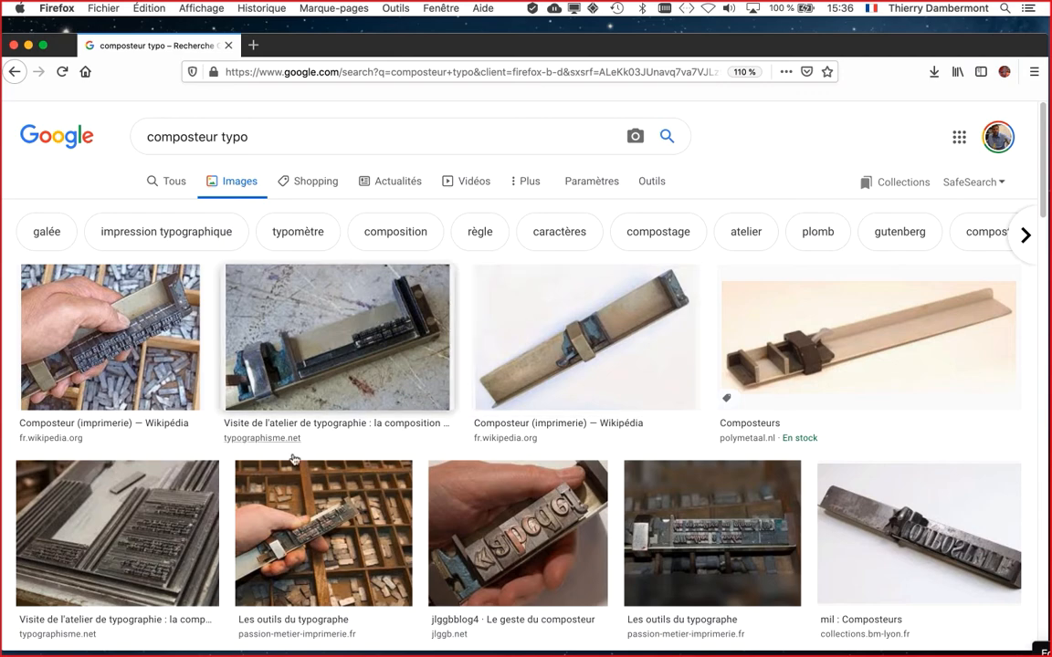
pyautogui.scroll(-3, 163, 493)
pyautogui.scroll(-5, 168, 514)
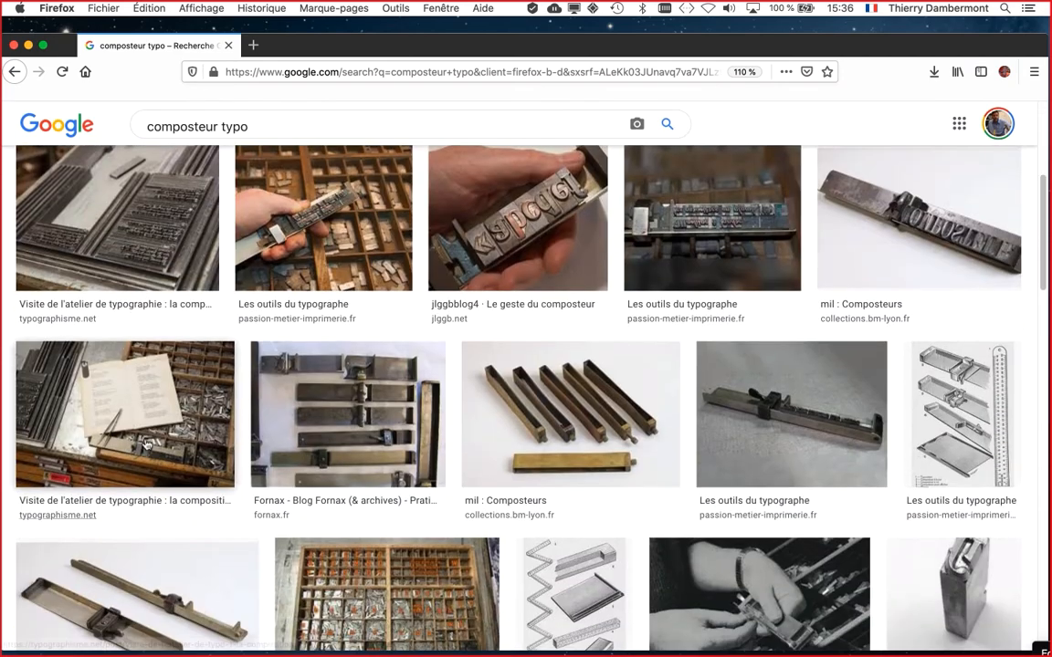
pyautogui.click(133, 235)
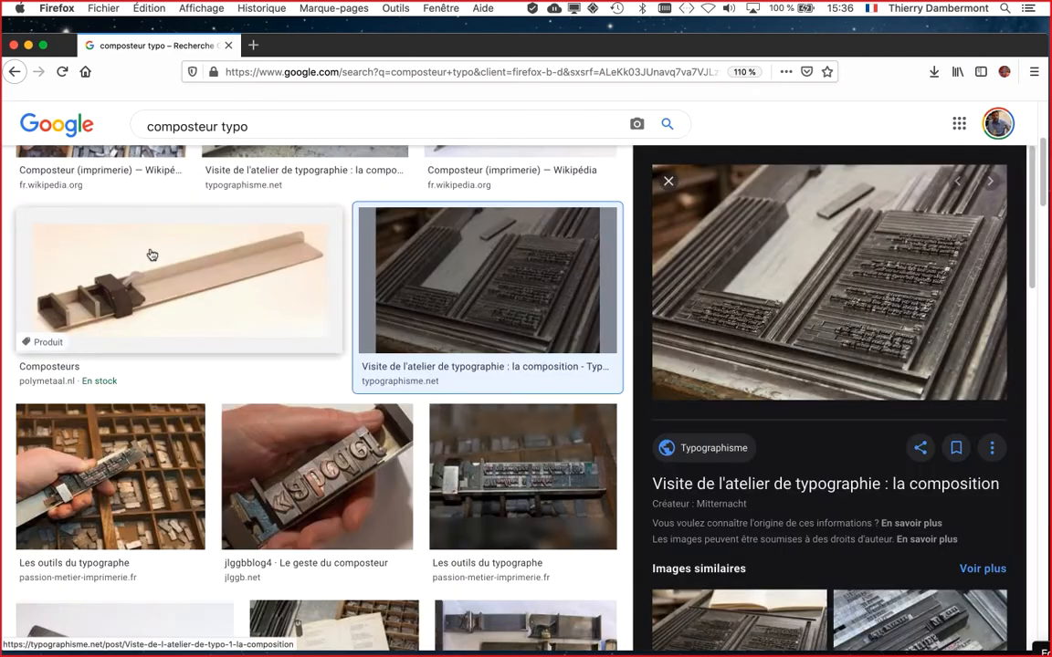
# View the composition photo on its own in the browser and switch back to InDesign
pyautogui.rightClick(844, 292)
pyautogui.click(803, 299)
pyautogui.rightClick(831, 296)
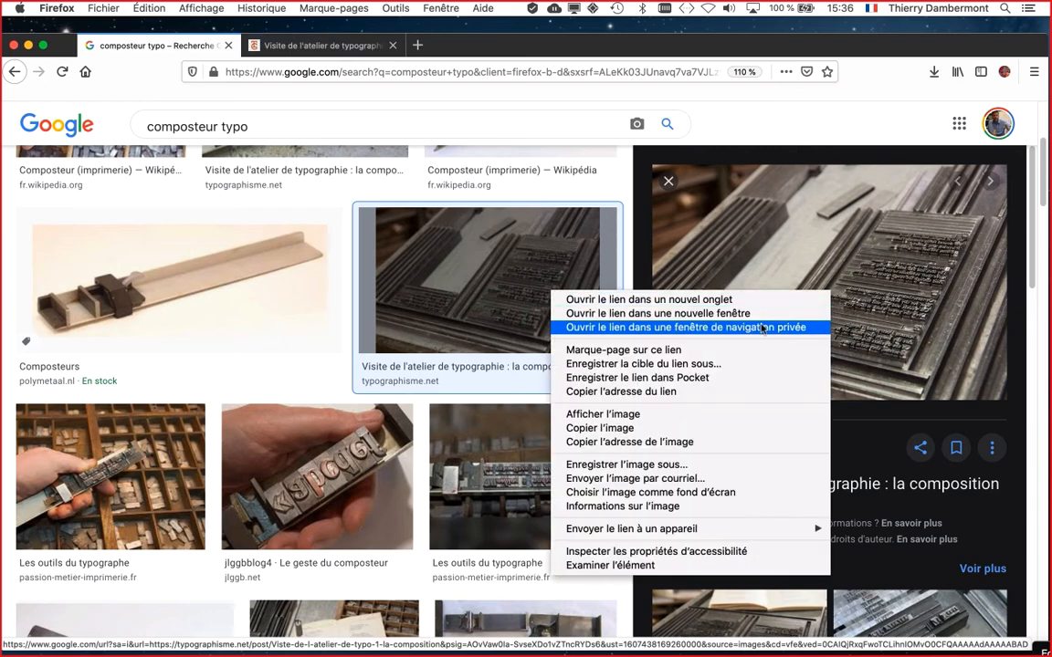
pyautogui.click(688, 414)
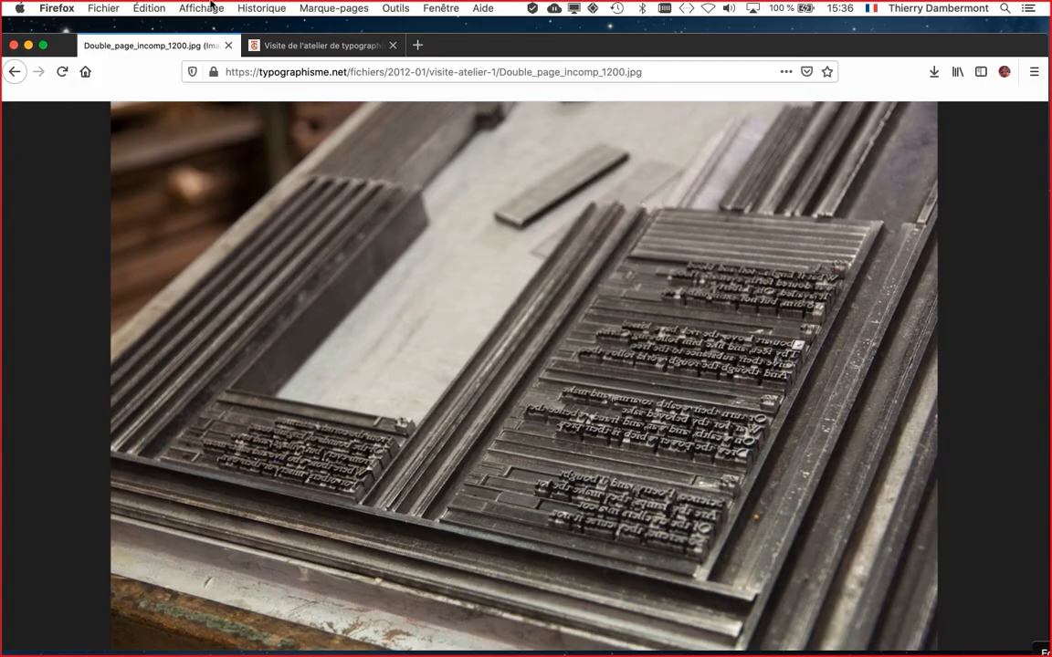
pyautogui.click(28, 44)
pyautogui.click(343, 91)
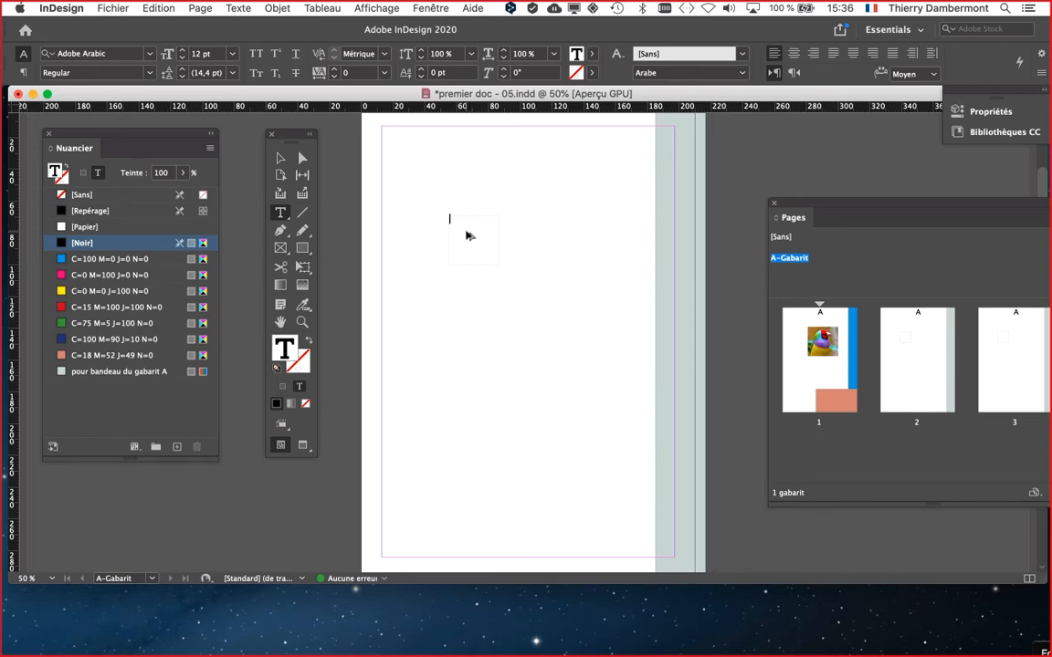
# Insert the current page number marker (Numéro de page active) in the A-Gabarit text frame and select it
pyautogui.press('super+equal')
pyautogui.press('super+equal')
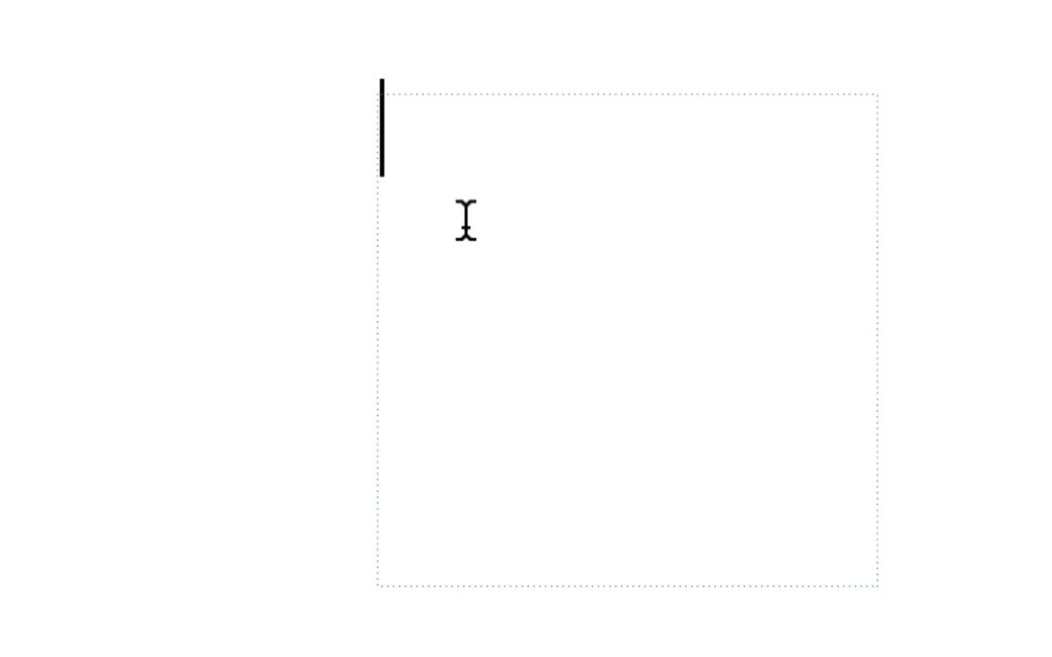
pyautogui.rightClick(466, 221)
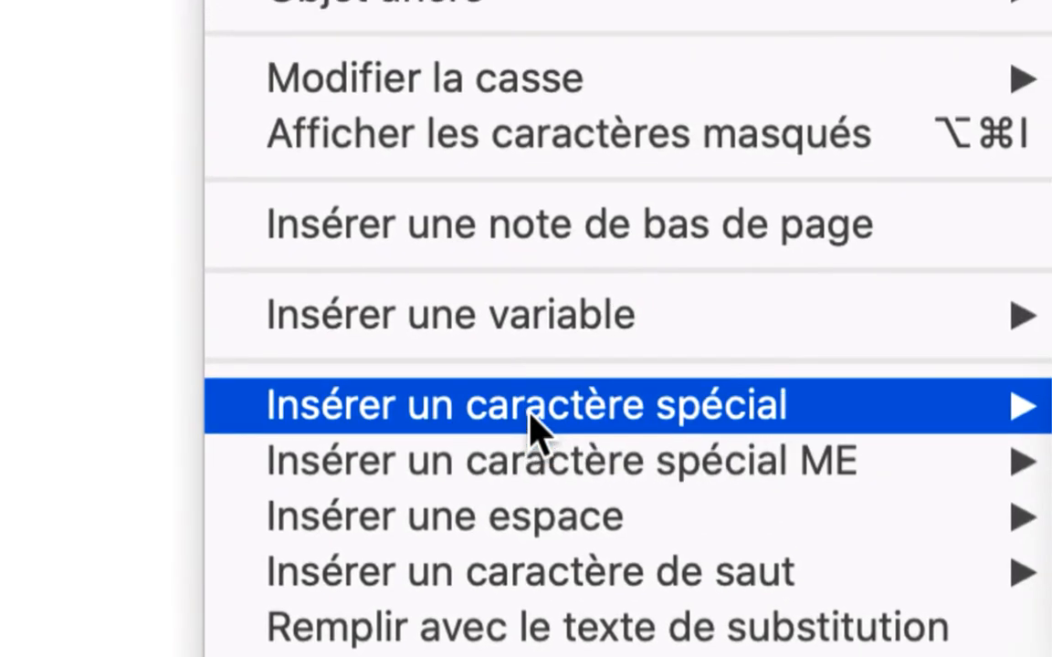
pyautogui.moveTo(685, 418)
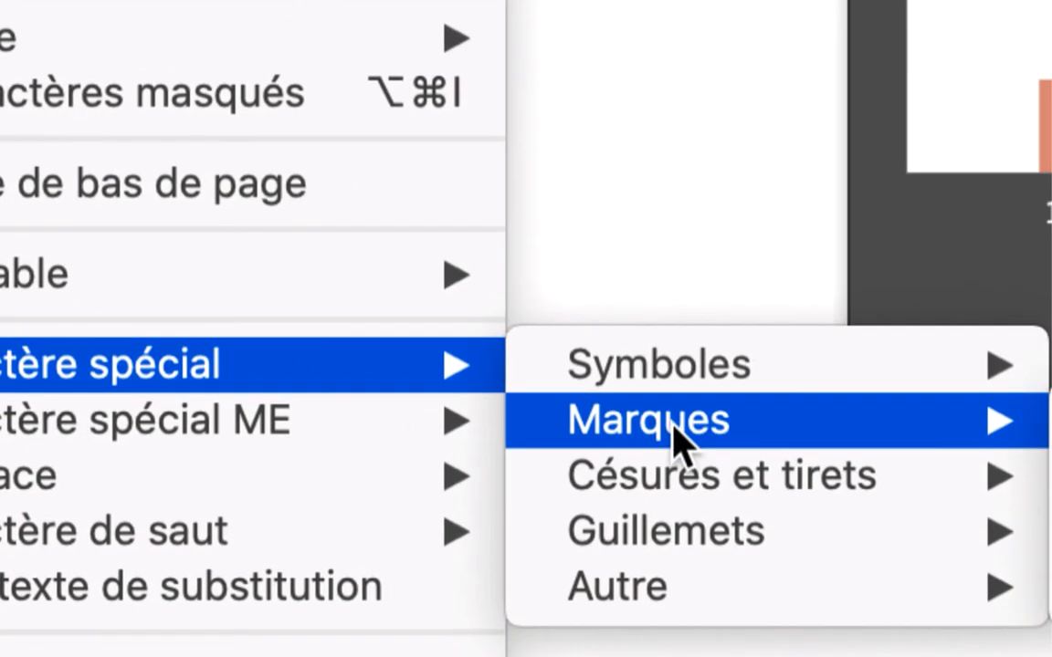
pyautogui.moveTo(1049, 458)
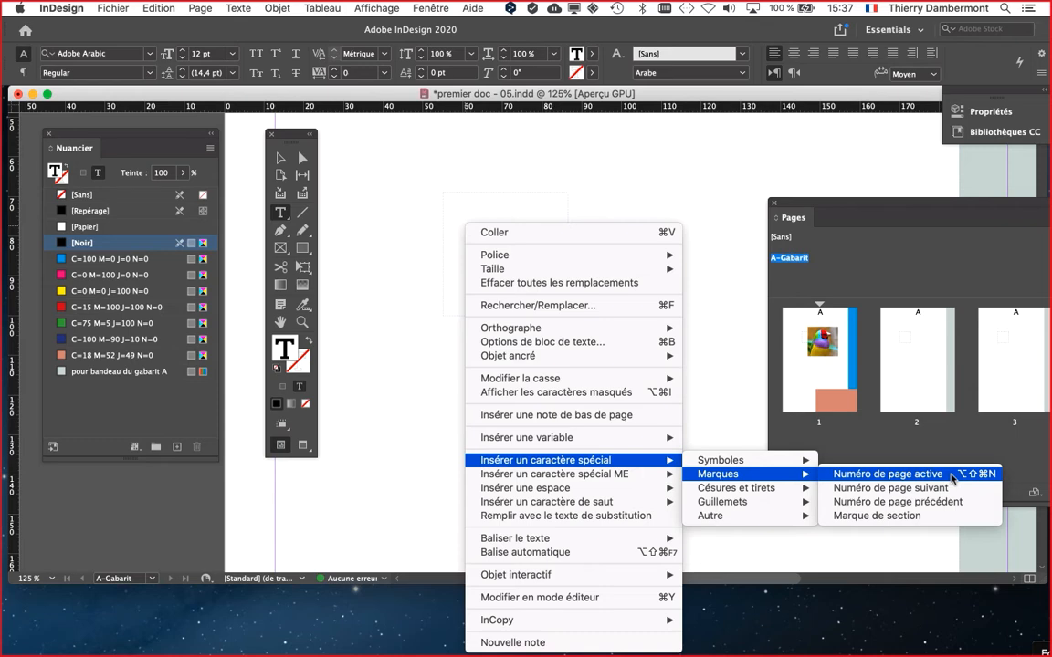
pyautogui.click(949, 473)
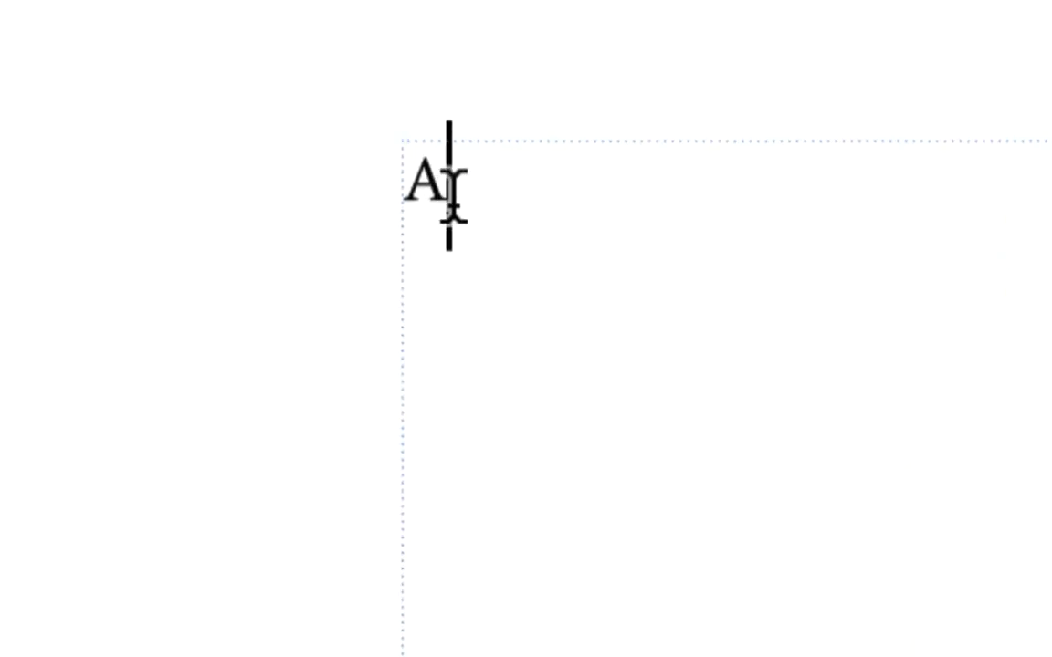
pyautogui.doubleClick(453, 192)
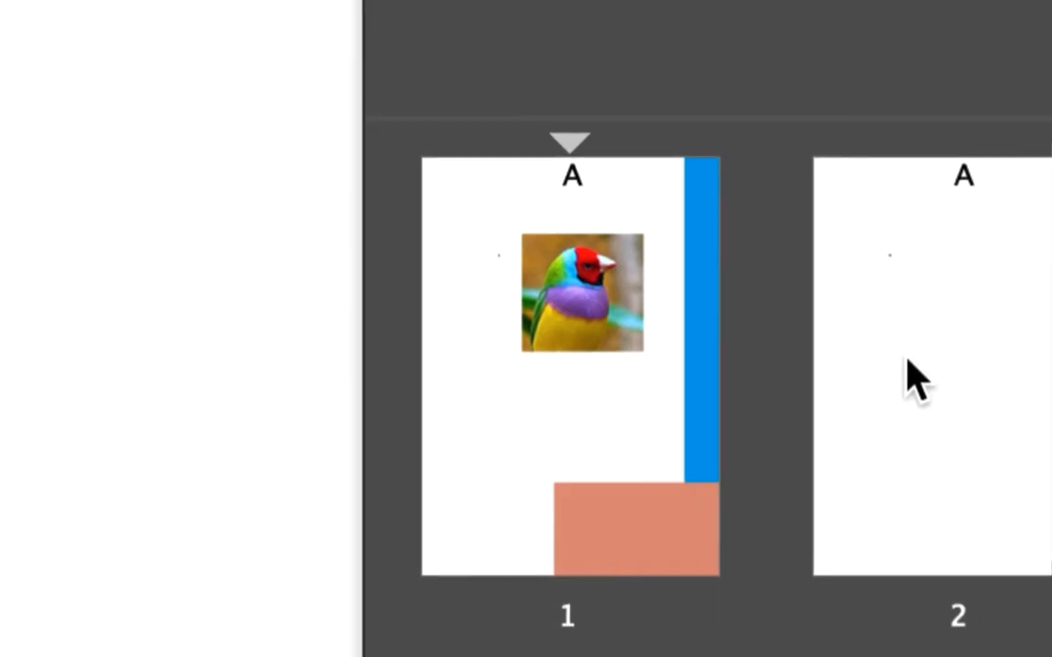
# Check the automatic page number on pages 2, 3 and 1 of the document
pyautogui.doubleClick(912, 379)
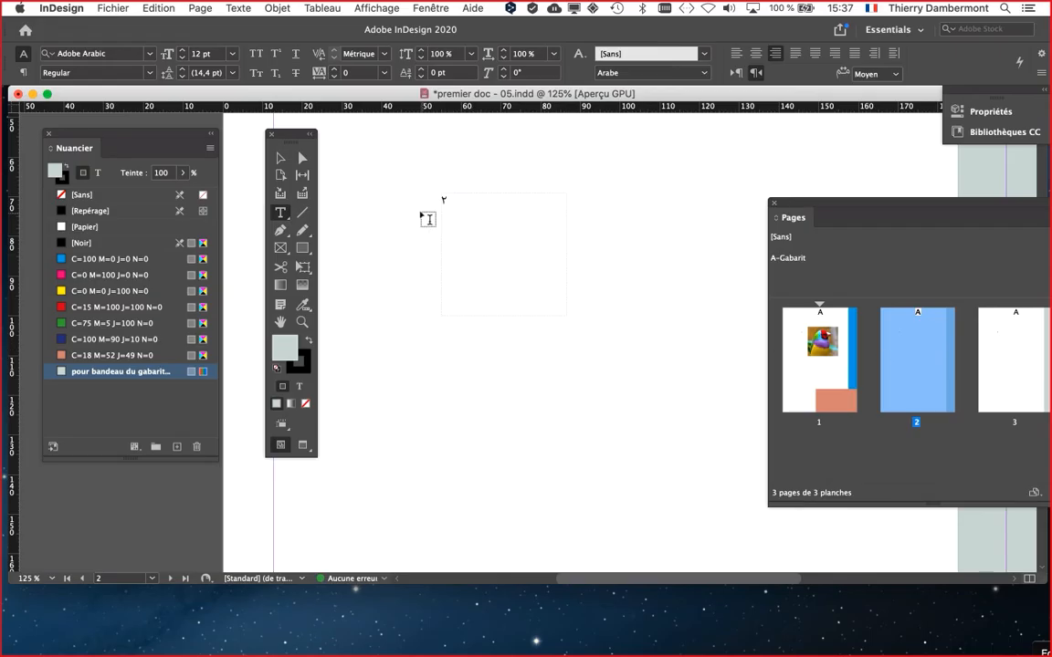
pyautogui.scroll(4, 437, 208)
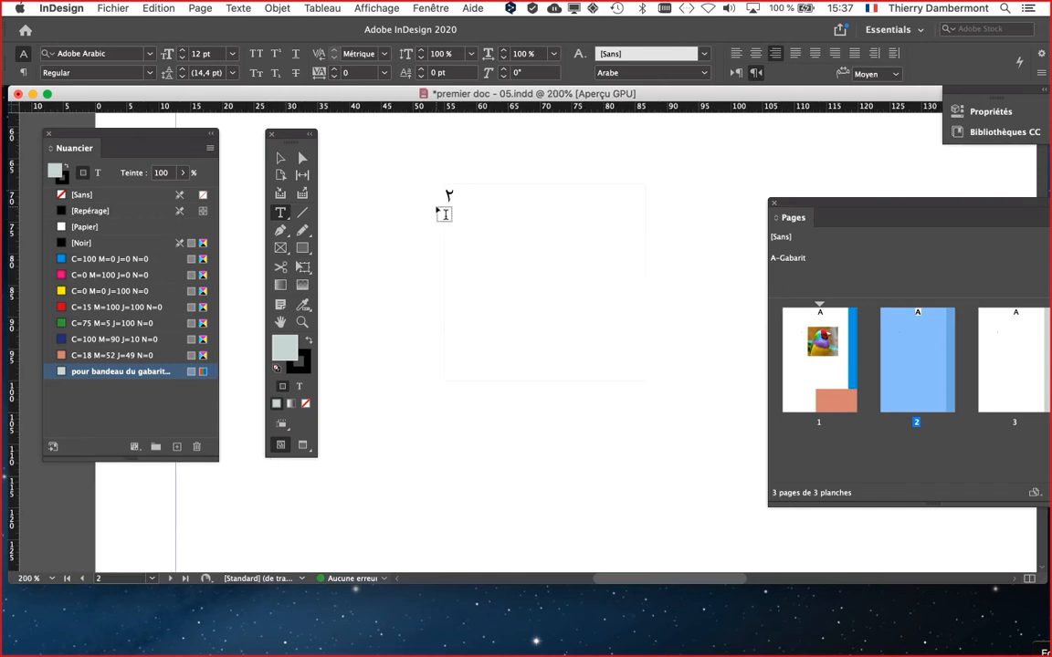
pyautogui.doubleClick(1022, 361)
pyautogui.click(924, 377)
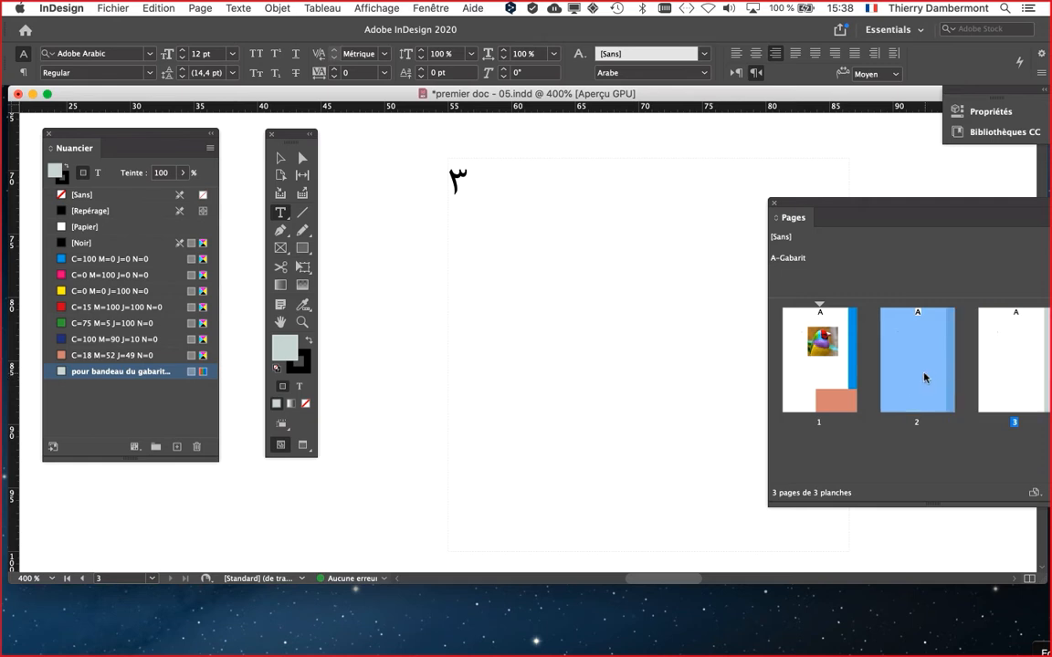
pyautogui.doubleClick(924, 377)
pyautogui.doubleClick(805, 368)
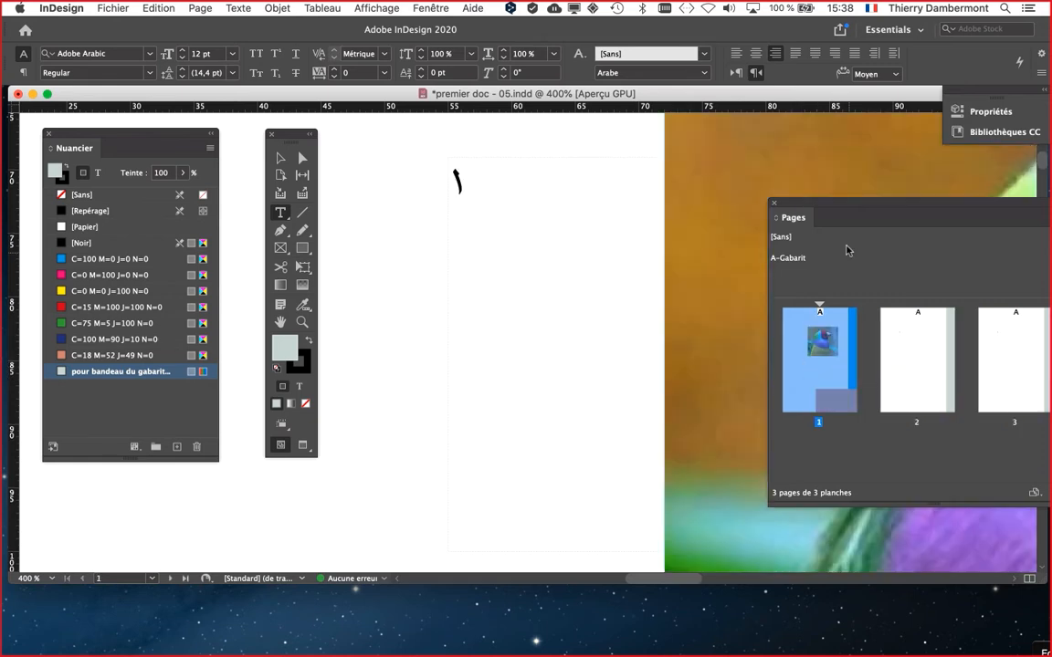
# Return to the A-Gabarit master page, select the page number marker and show its Caractère settings beside the frame
pyautogui.moveTo(826, 216); pyautogui.dragTo(652, 217)
pyautogui.doubleClick(901, 262)
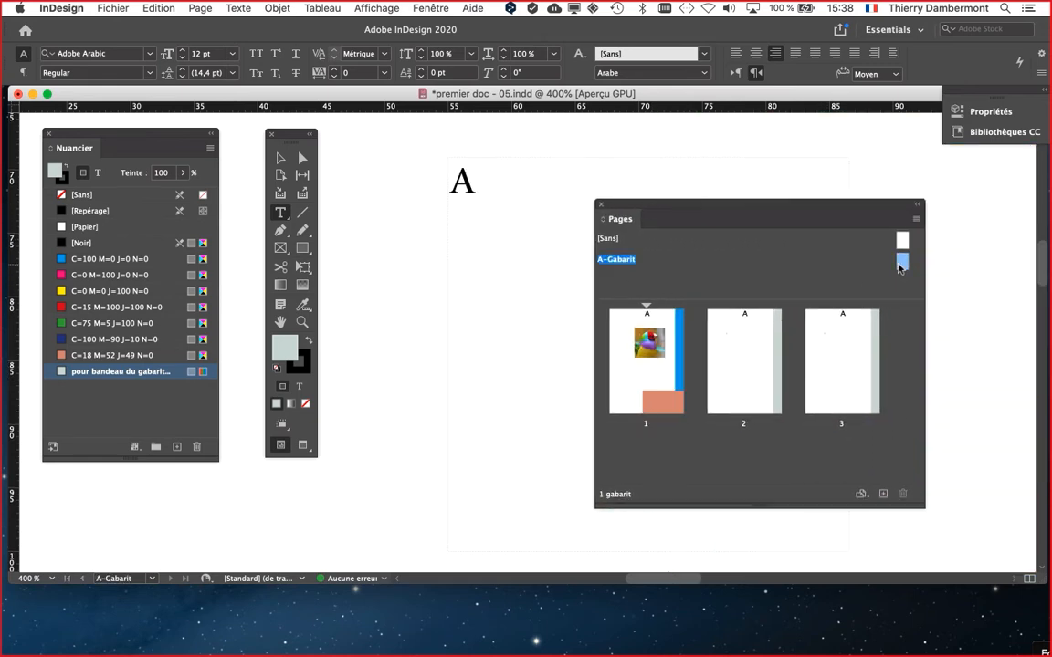
pyautogui.moveTo(472, 178); pyautogui.dragTo(425, 225)
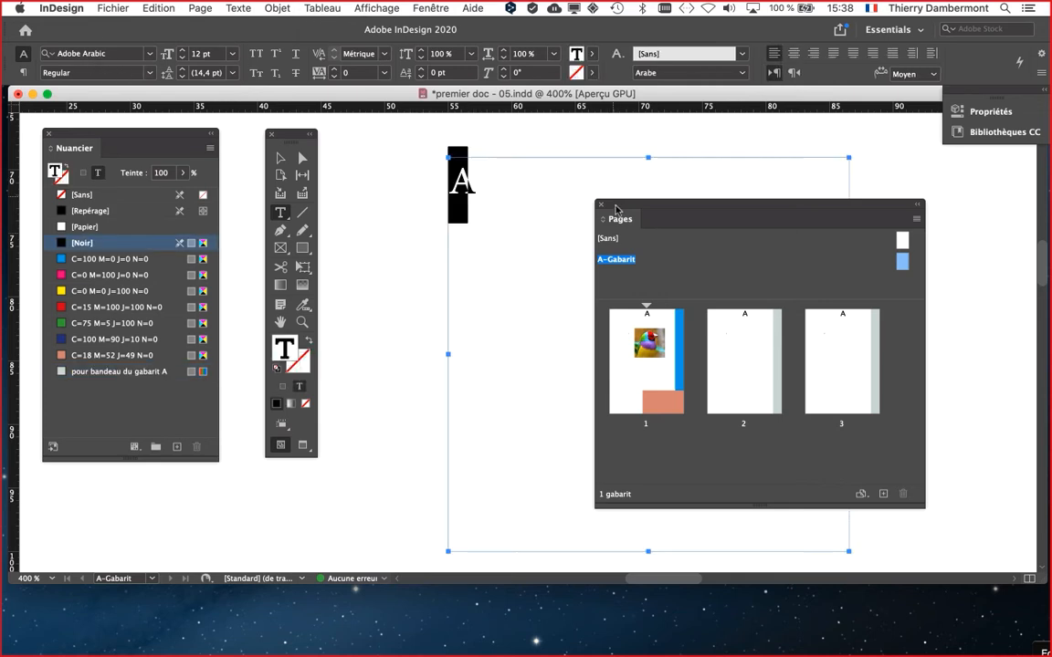
pyautogui.moveTo(623, 208); pyautogui.dragTo(787, 210)
pyautogui.click(237, 8)
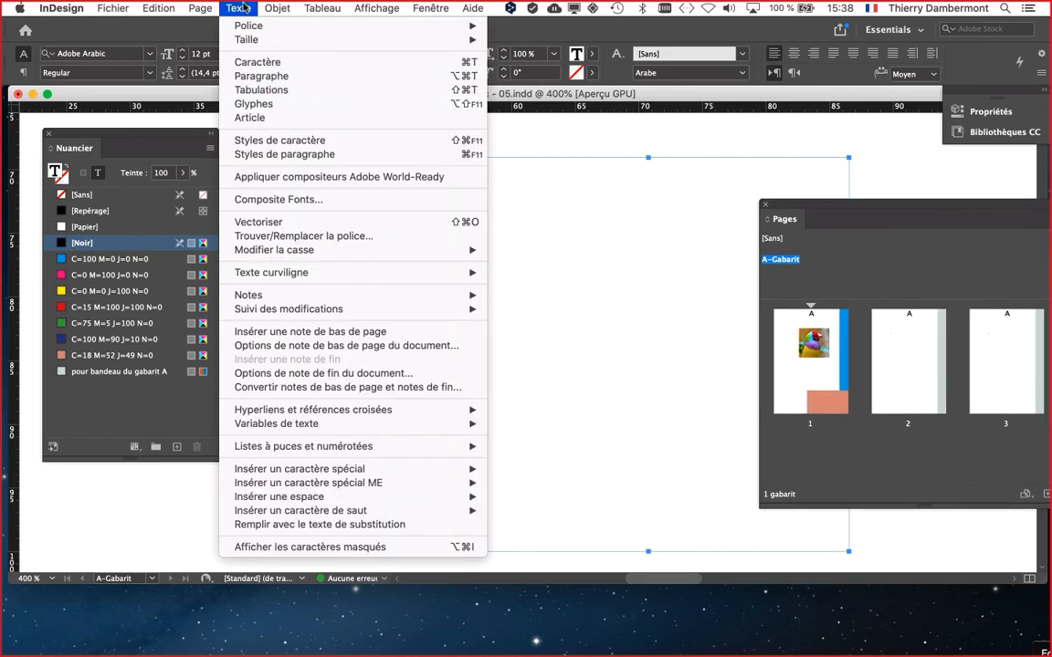
pyautogui.click(251, 68)
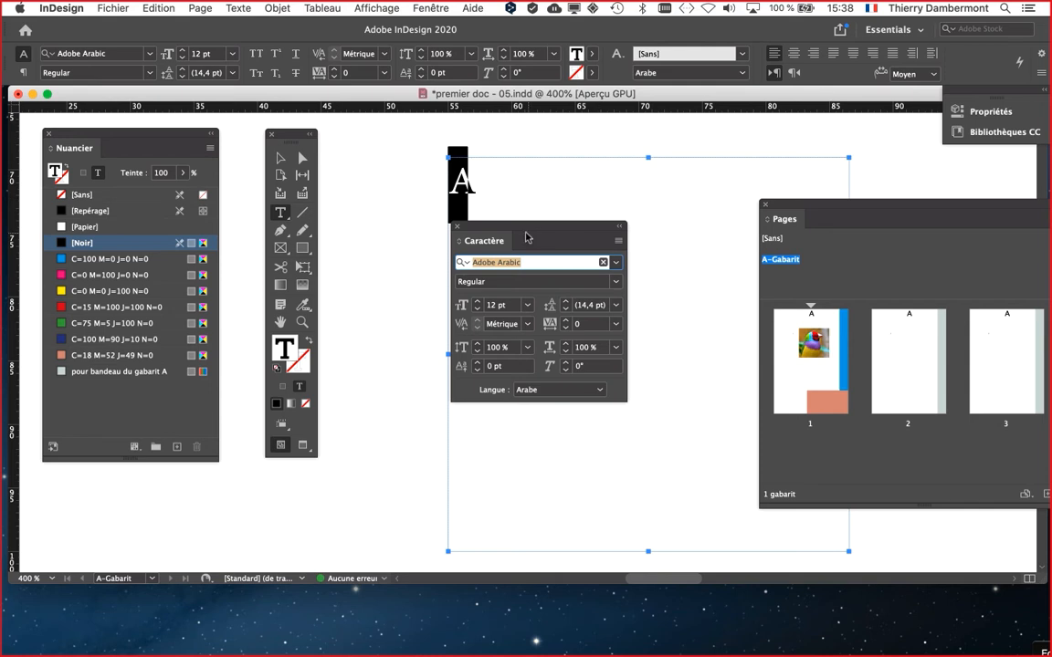
pyautogui.moveTo(524, 221); pyautogui.dragTo(600, 139)
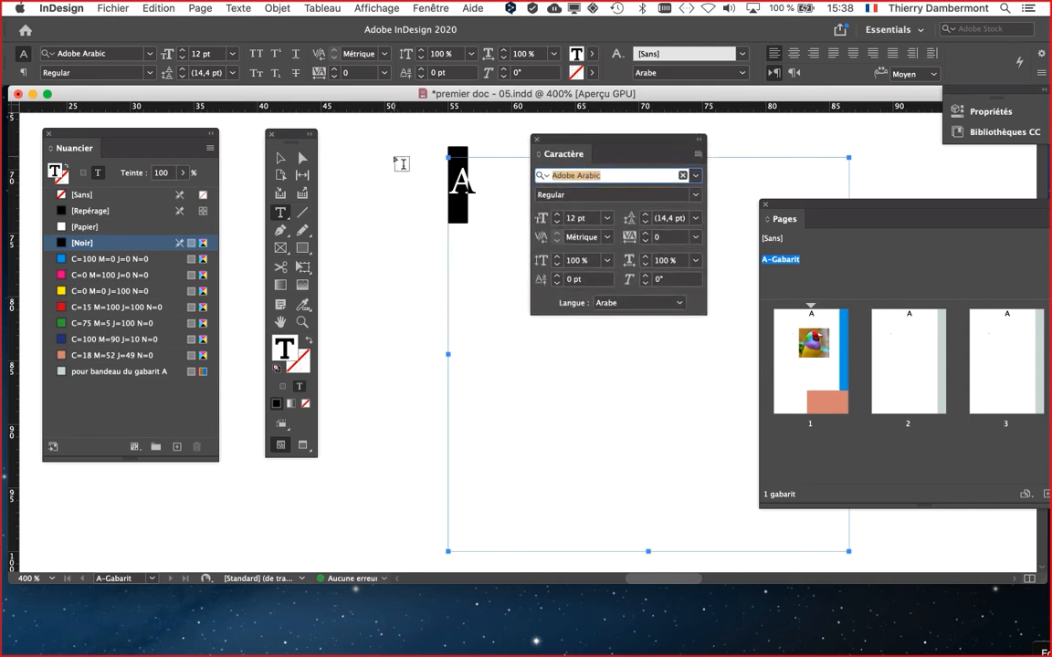
# Try a series of fonts on the page number marker, including Damascus, Al Nile, Adobe Gothic Std, Apple SD Gothic Neo and Songti SC
pyautogui.click(696, 176)
pyautogui.click(696, 177)
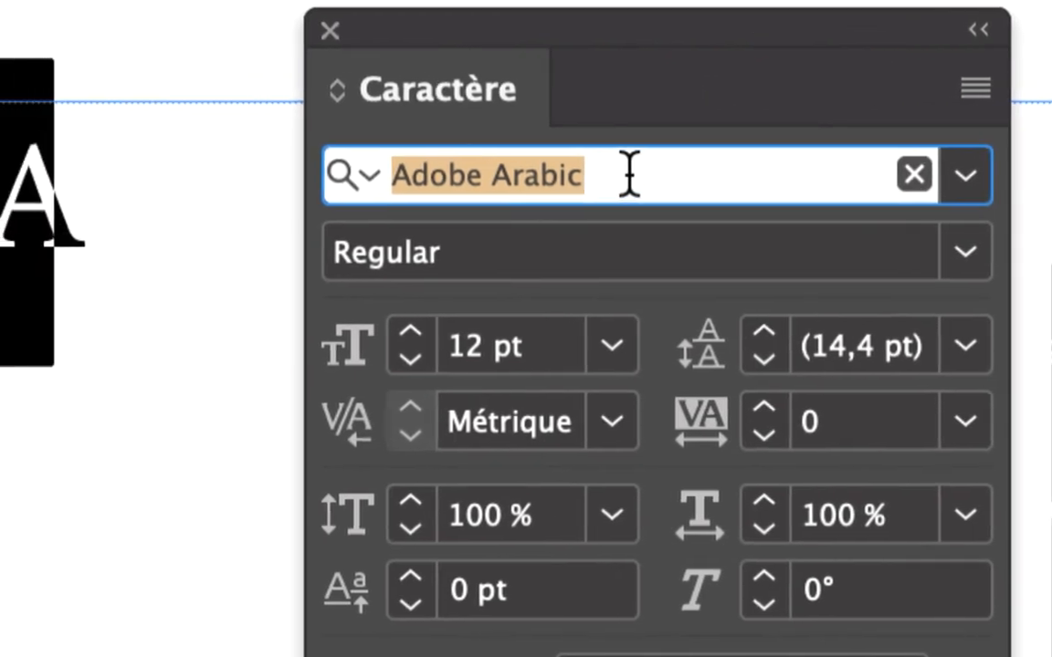
pyautogui.click(342, 183)
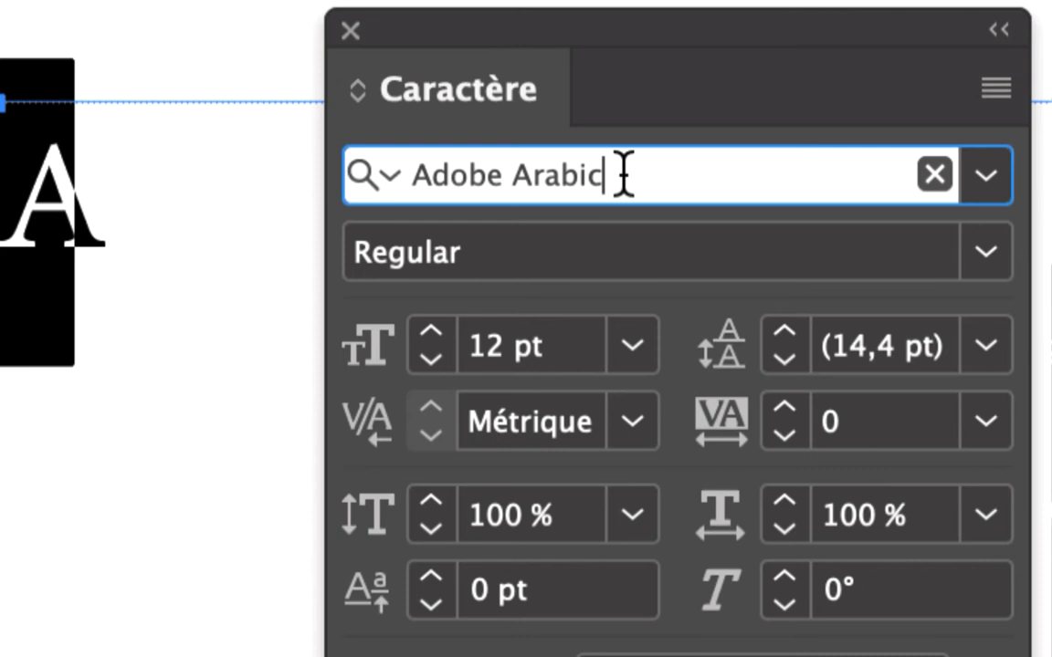
pyautogui.press('Down')
pyautogui.press('Down')
pyautogui.press('Down')
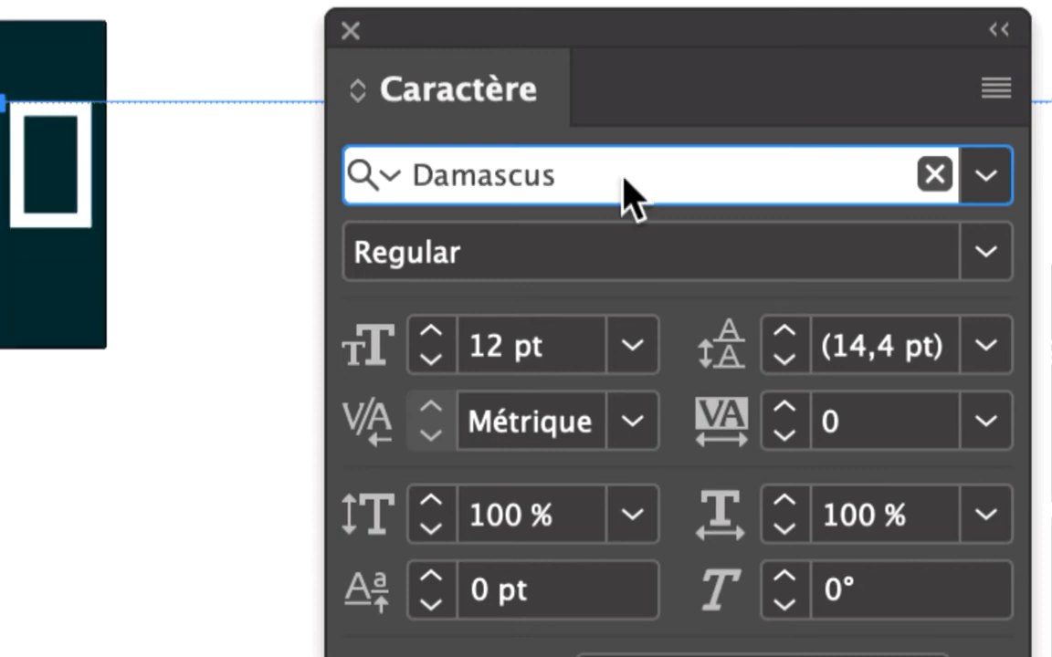
pyautogui.press('Down')
pyautogui.press('Up')
pyautogui.press('Up')
pyautogui.press('Up')
pyautogui.press('Up')
pyautogui.press('Up')
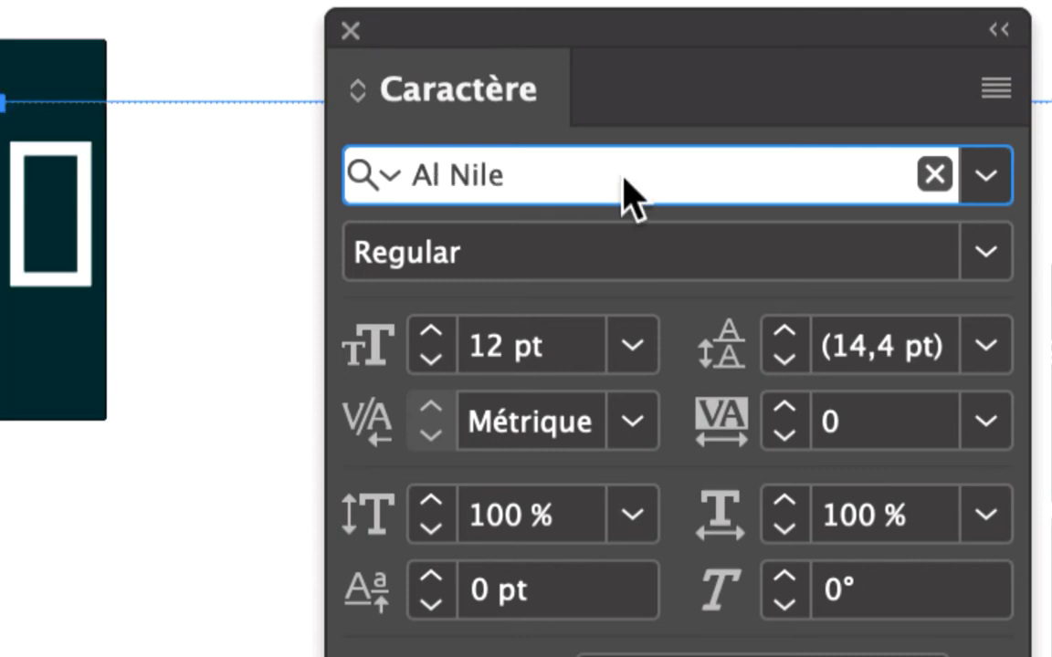
pyautogui.press('Up')
pyautogui.press('Up')
pyautogui.press('Up')
pyautogui.press('Up')
pyautogui.press('Up')
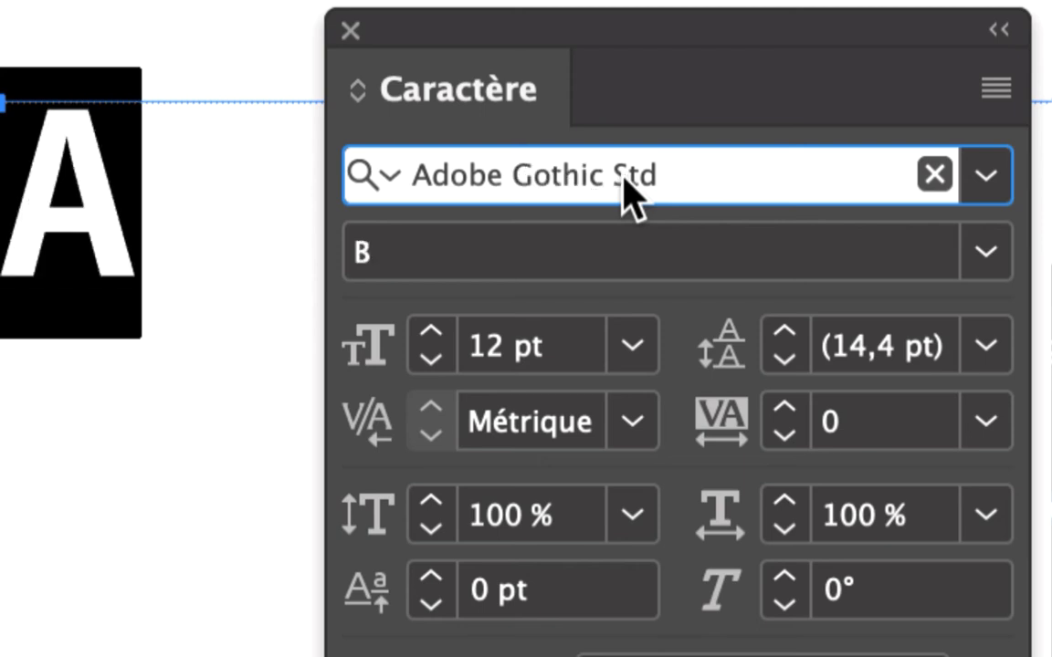
pyautogui.press('Up')
pyautogui.press('Up')
pyautogui.press('Up')
pyautogui.press('Up')
pyautogui.press('Up')
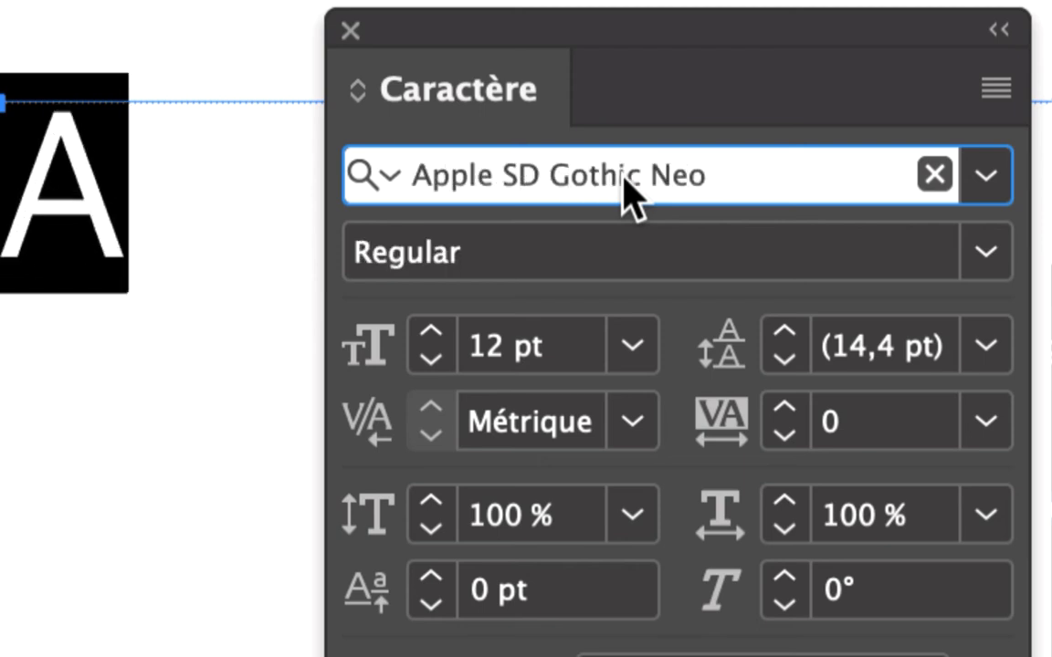
pyautogui.press('Up')
pyautogui.press('Up')
pyautogui.press('Up')
pyautogui.press('Up')
pyautogui.press('Up')
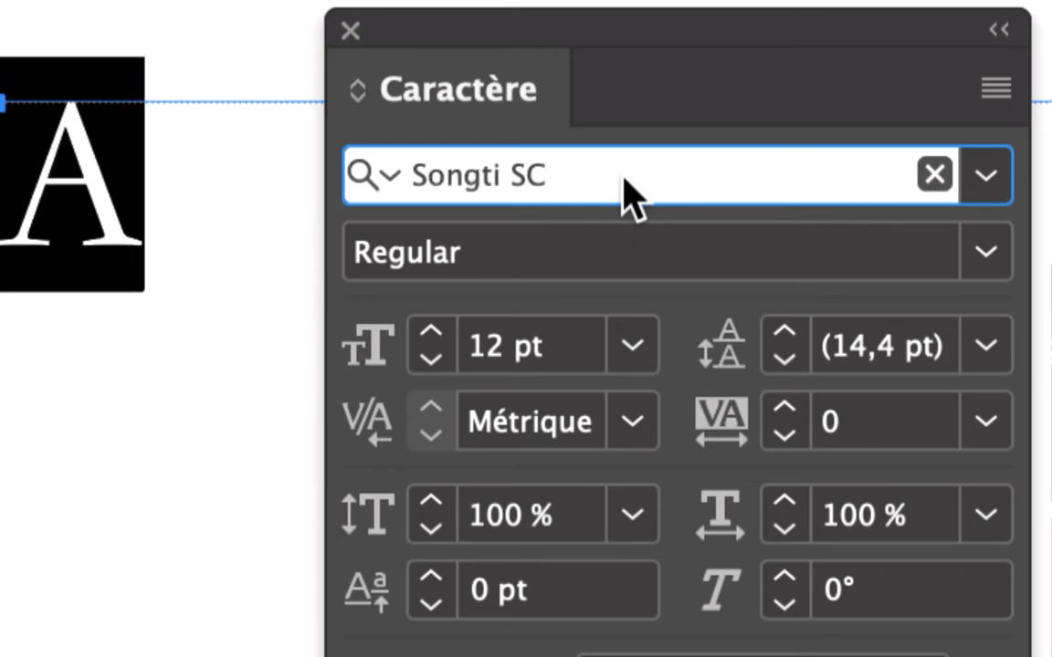
# Try the Song font on the marker, alternating it with the neighbouring font in the list
pyautogui.press('Up')
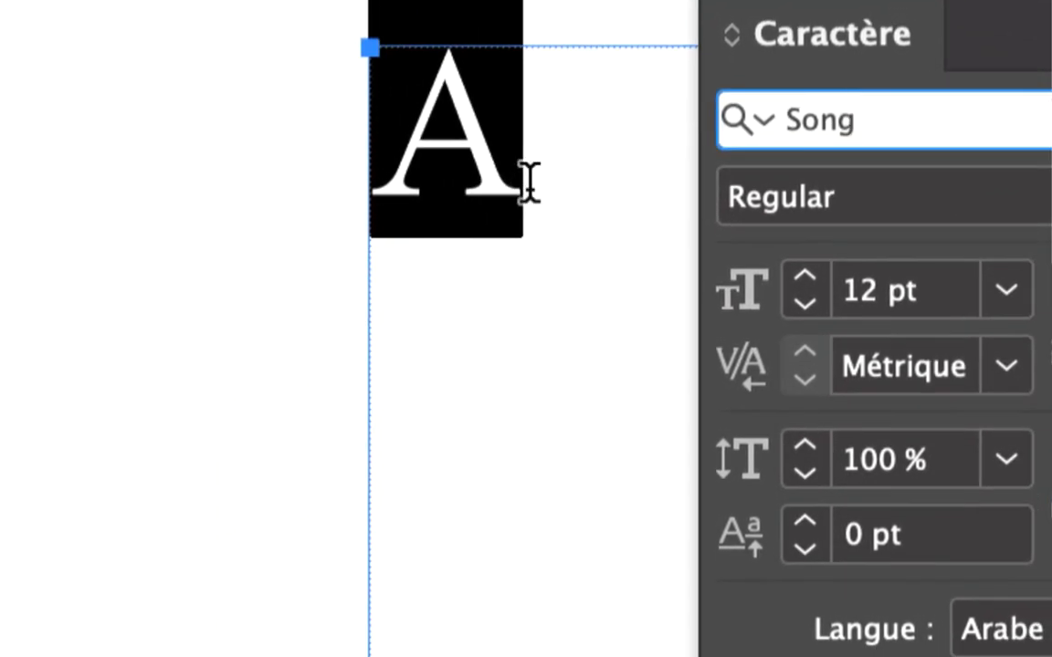
pyautogui.press('Down')
pyautogui.press('Up')
pyautogui.press('Down')
pyautogui.press('Up')
pyautogui.press('Down')
pyautogui.press('Up')
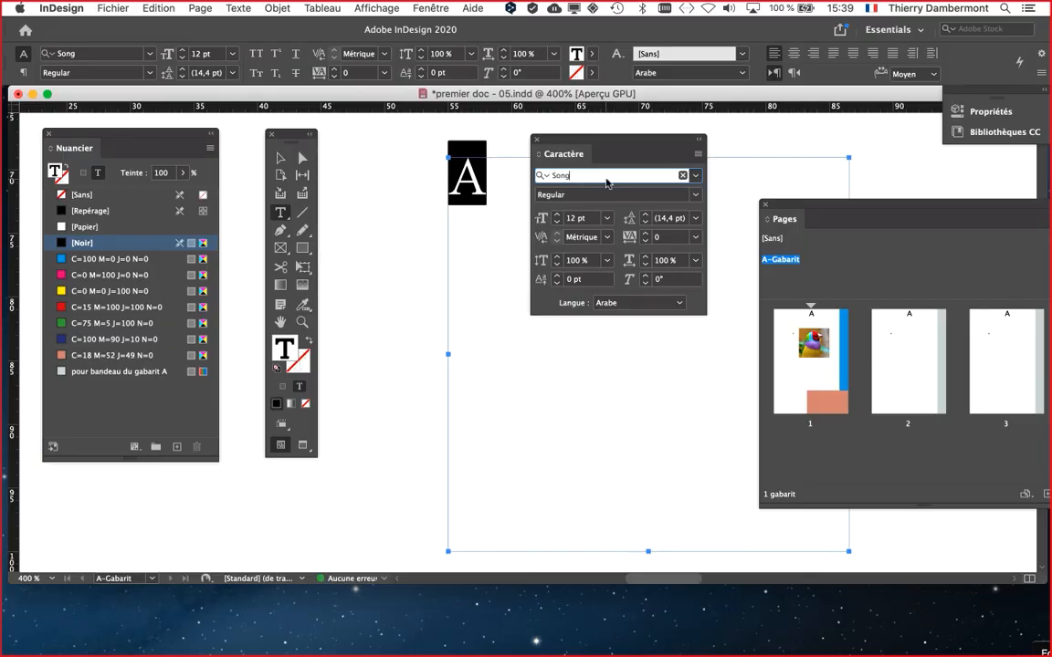
# Set the page number marker's font to Adobe Fan Heiti Std, style B
pyautogui.press('Up')
pyautogui.press('Up')
pyautogui.press('Up')
pyautogui.press('Up')
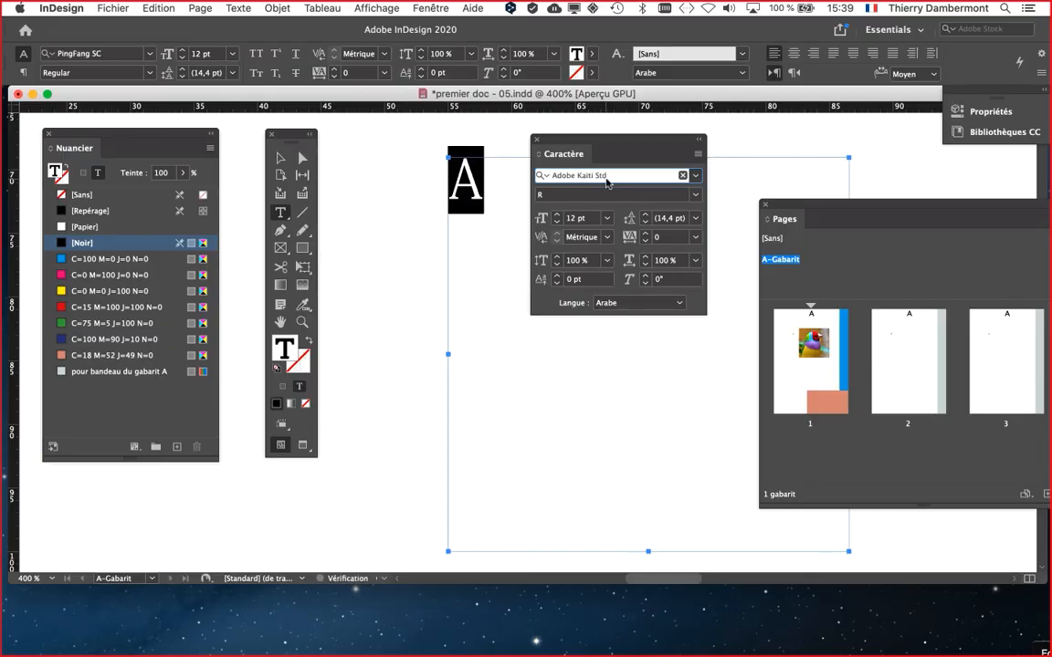
pyautogui.press('Up')
pyautogui.press('Up')
pyautogui.press('Up')
pyautogui.press('Up')
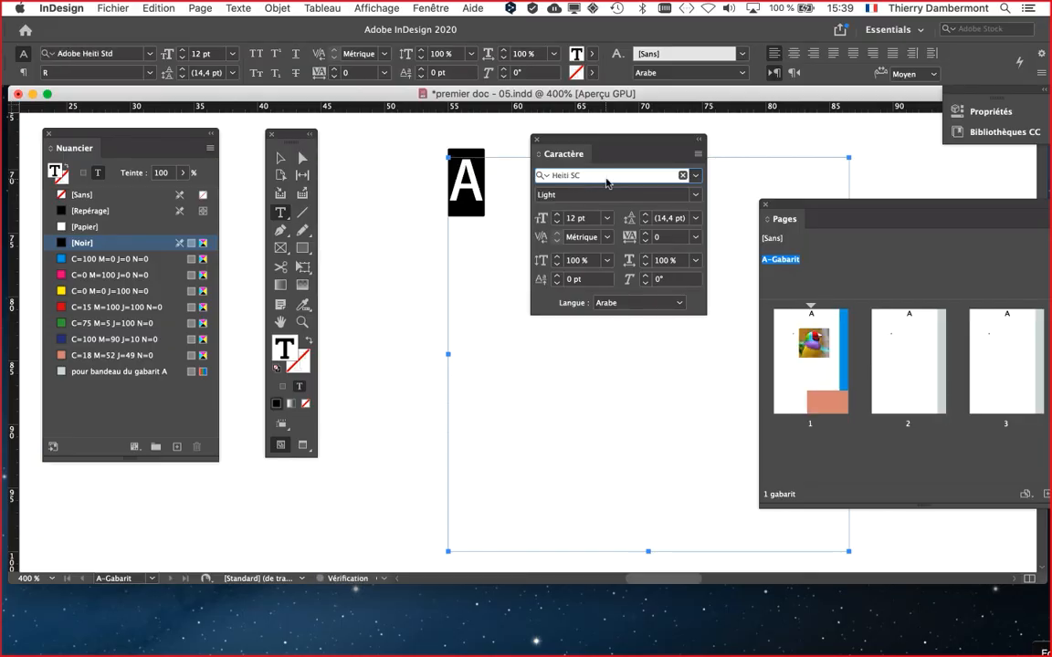
pyautogui.press('Up')
pyautogui.press('Up')
pyautogui.press('Up')
pyautogui.press('Up')
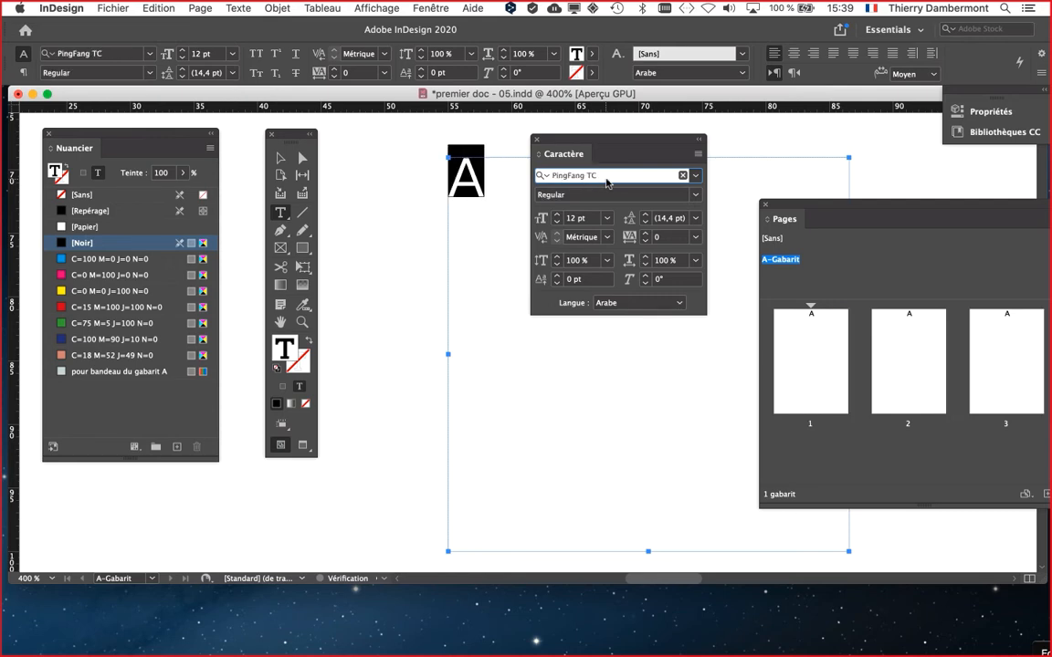
pyautogui.press('Up')
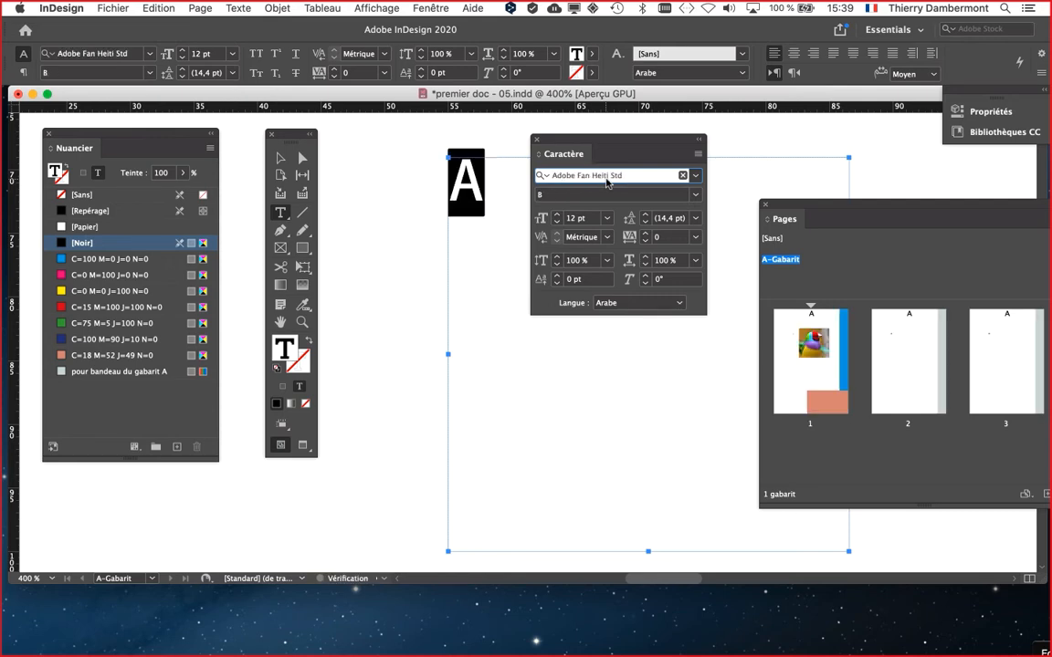
pyautogui.press('Down')
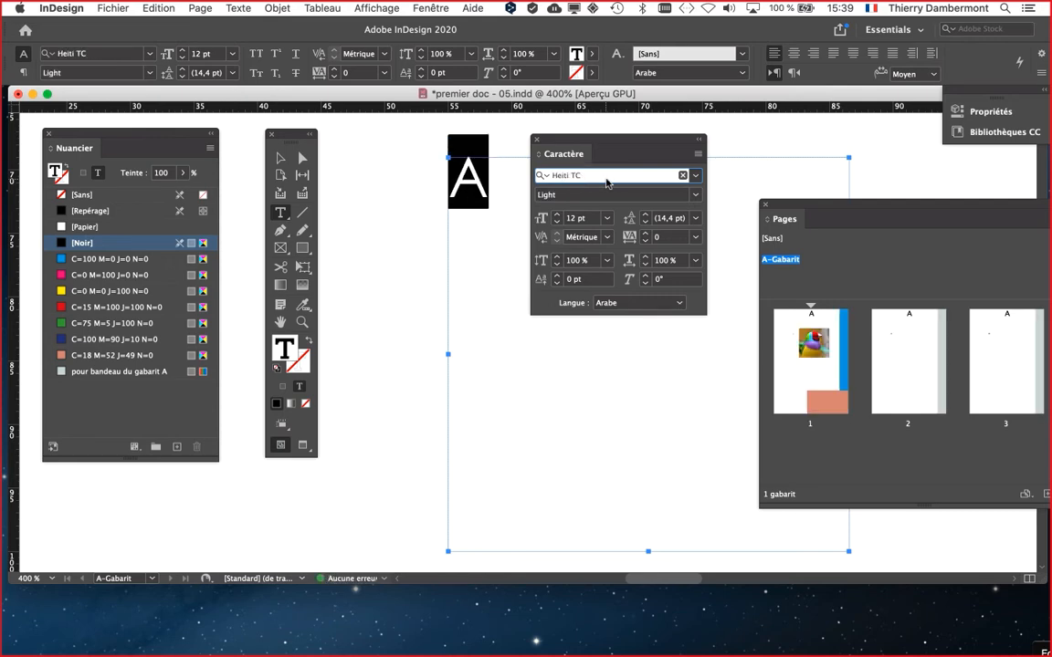
pyautogui.press('Up')
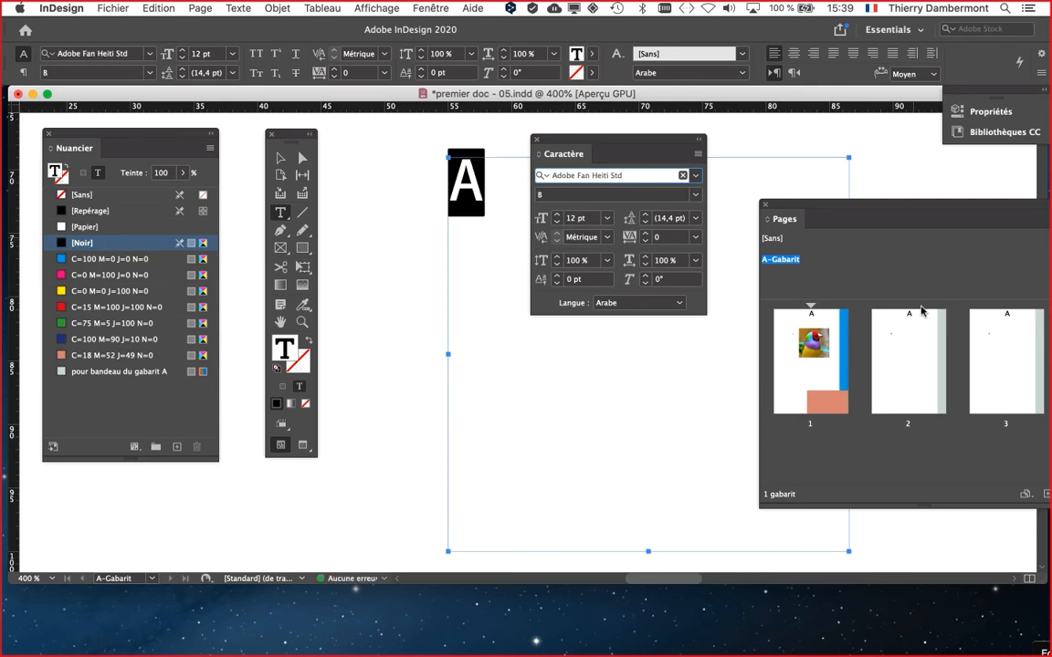
# Check how the restyled page number looks on pages 1, 2 and 3
pyautogui.doubleClick(920, 356)
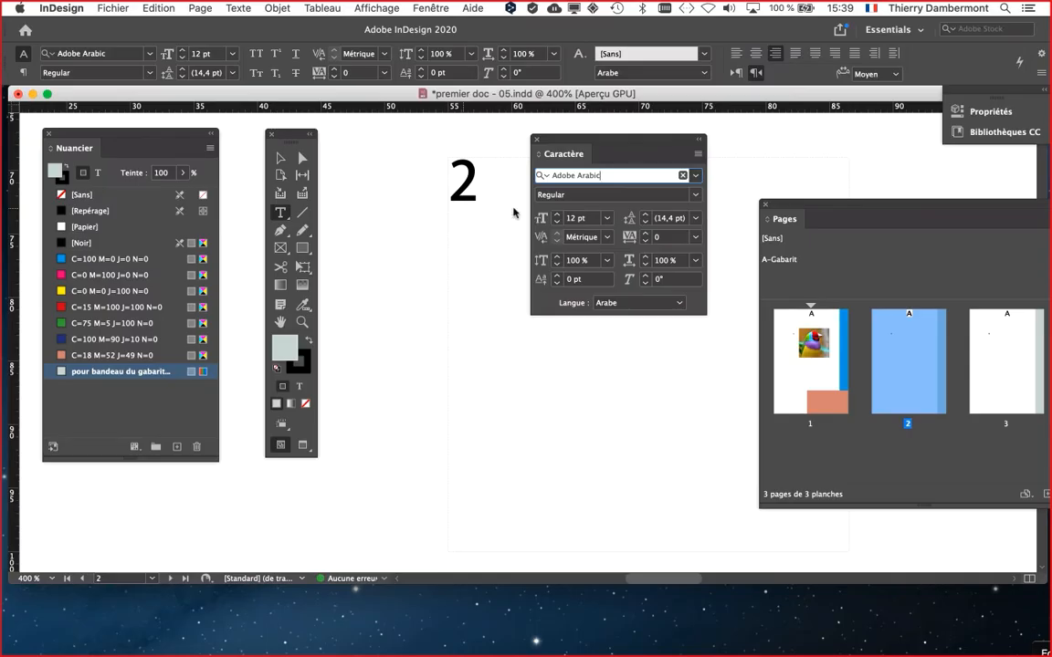
pyautogui.click(1010, 369)
pyautogui.doubleClick(1010, 369)
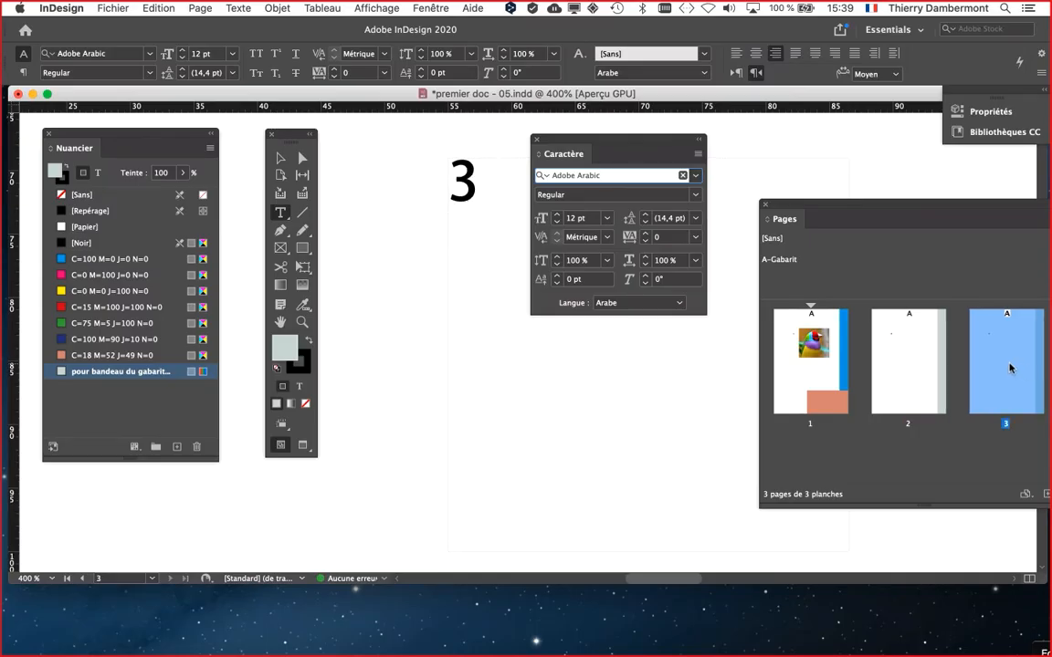
pyautogui.doubleClick(816, 369)
pyautogui.doubleClick(893, 381)
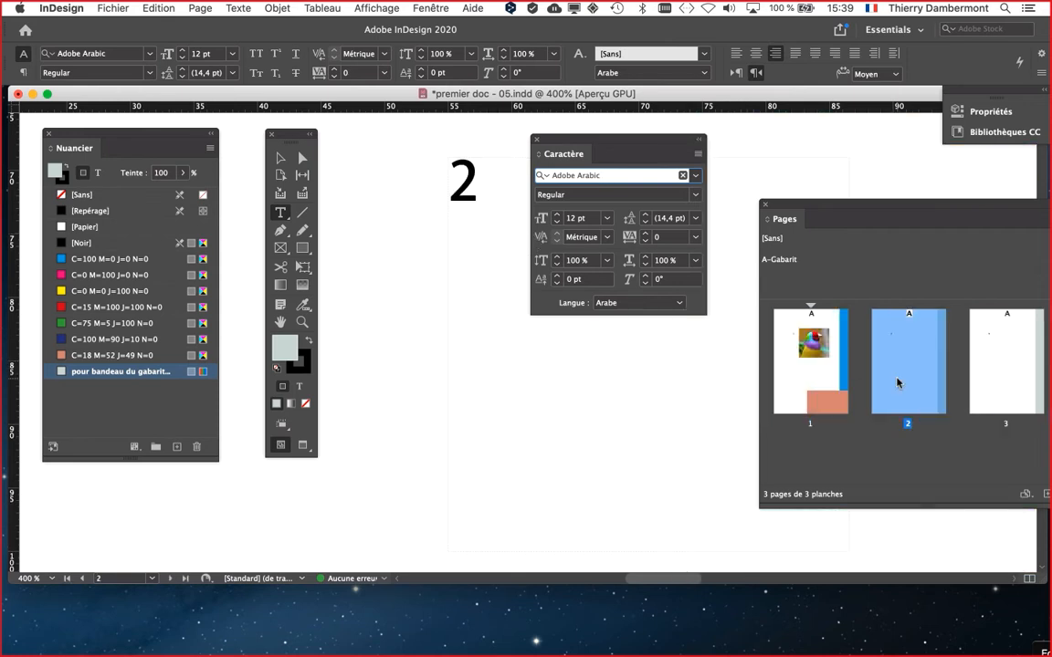
pyautogui.doubleClick(1005, 382)
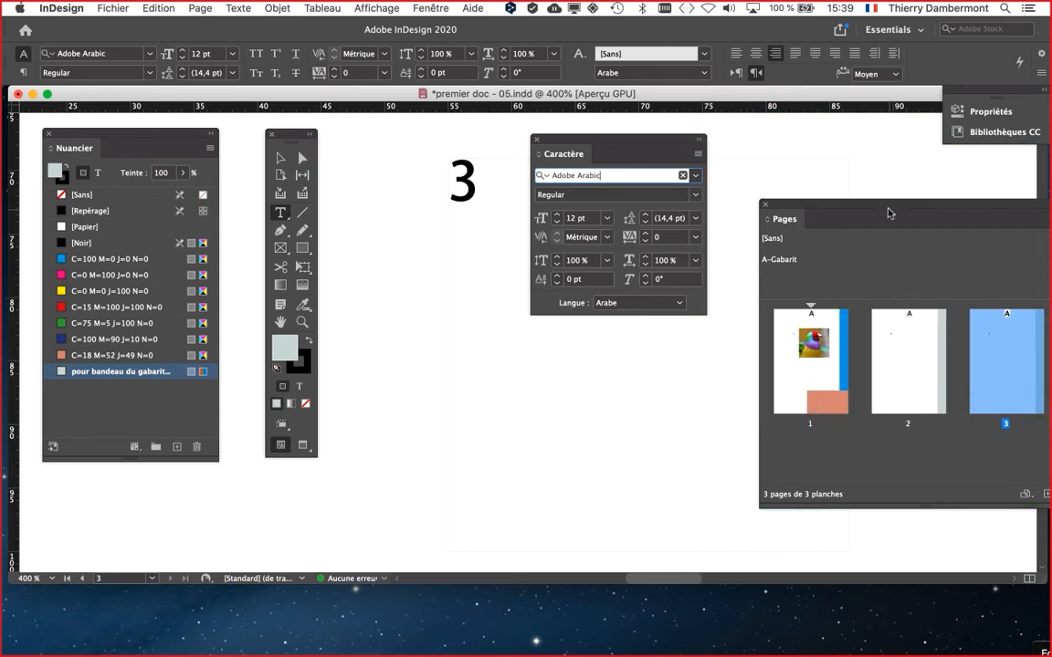
# Compare the marker on A-Gabarit with the number on page 1, keeping the Caractère settings clear of it
pyautogui.moveTo(887, 211); pyautogui.dragTo(770, 328)
pyautogui.doubleClick(942, 379)
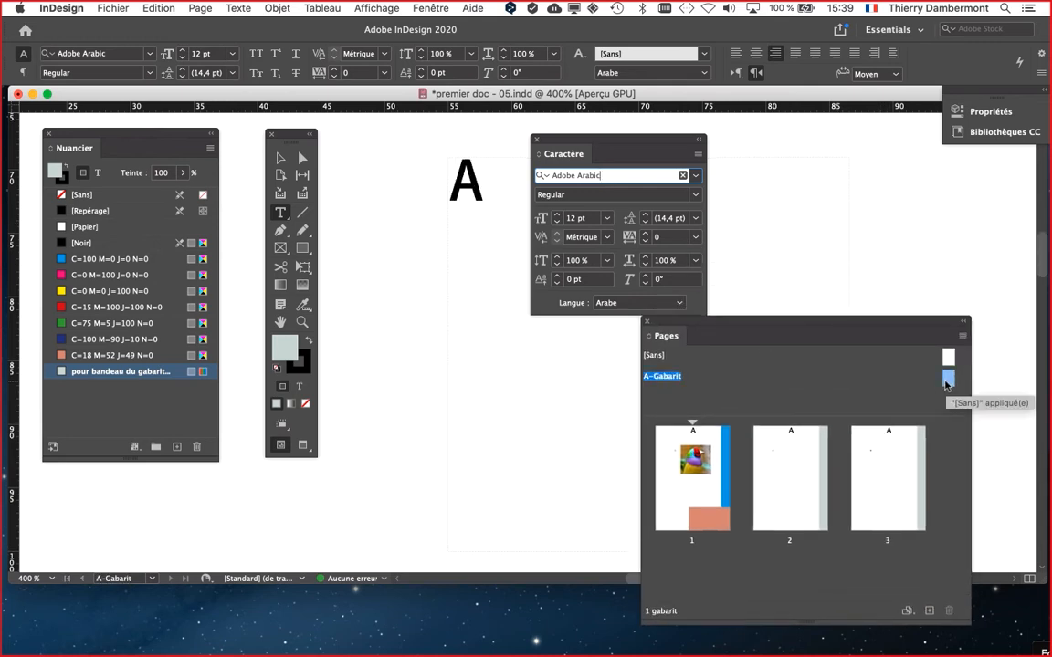
pyautogui.doubleClick(680, 470)
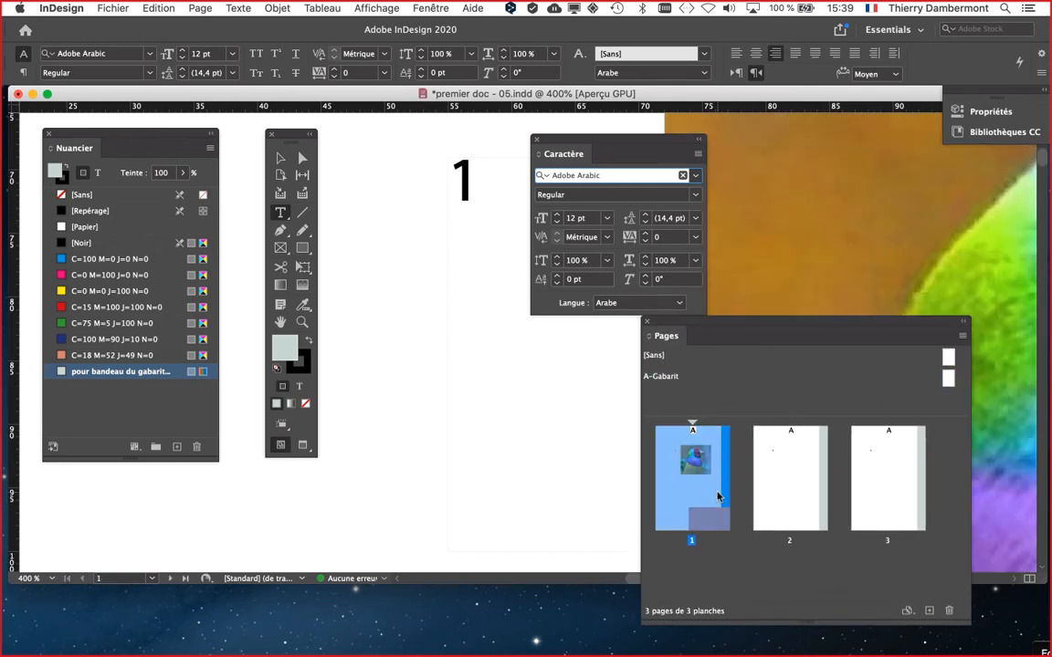
pyautogui.moveTo(607, 142); pyautogui.dragTo(458, 441)
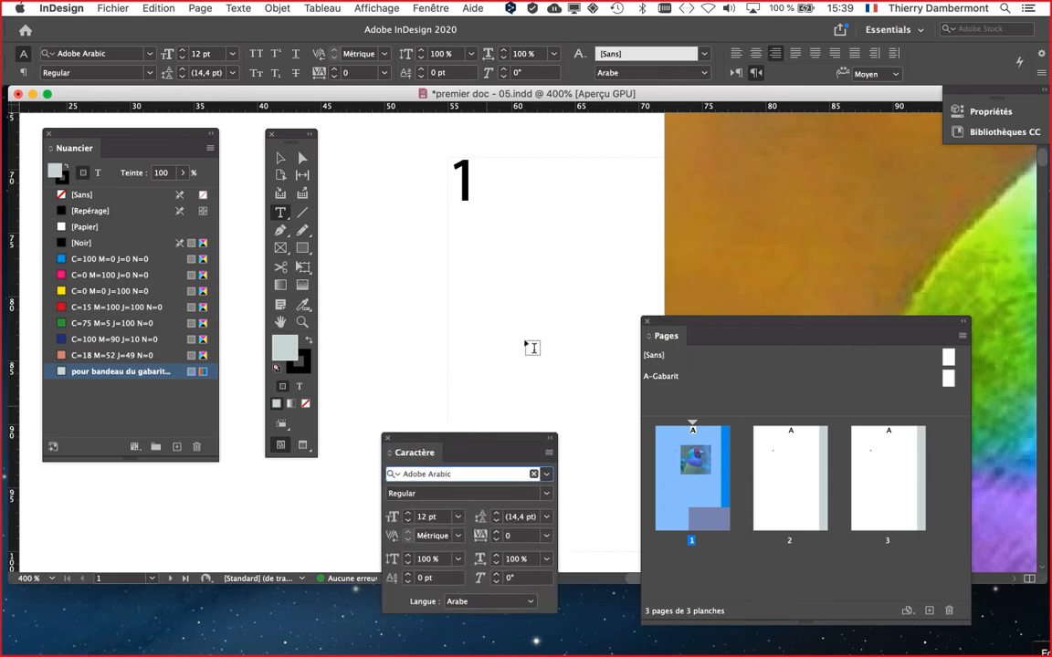
pyautogui.press('super+minus')
pyautogui.press('super+minus')
pyautogui.press('super+minus')
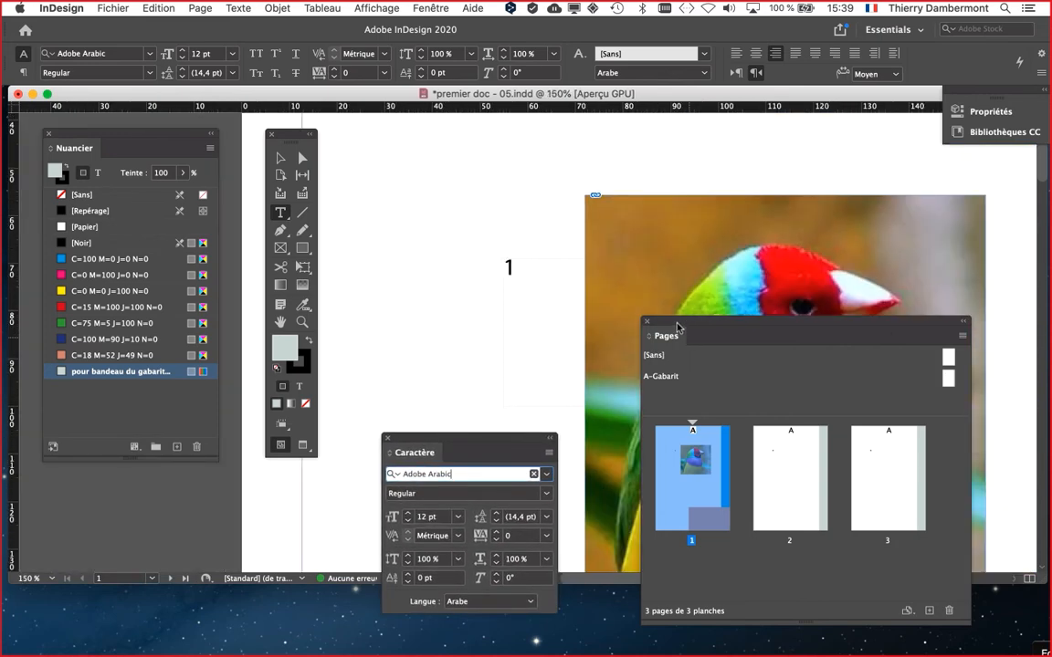
# Move the Pages panel clear of the text frame and reopen the A-Gabarit master page
pyautogui.moveTo(685, 326); pyautogui.dragTo(754, 363)
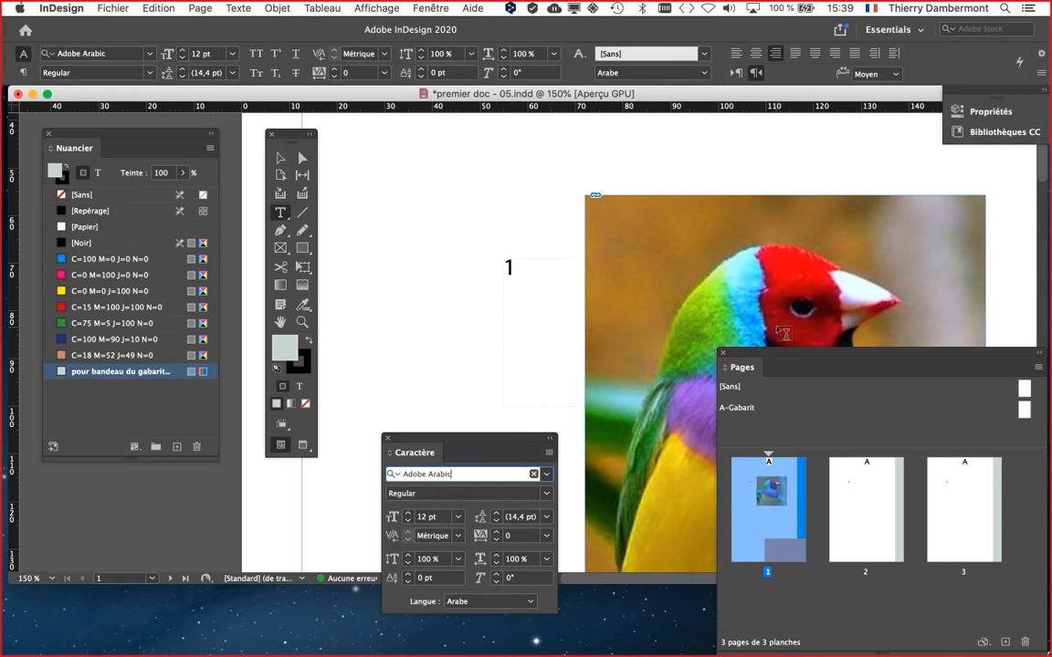
pyautogui.moveTo(771, 354); pyautogui.dragTo(697, 165)
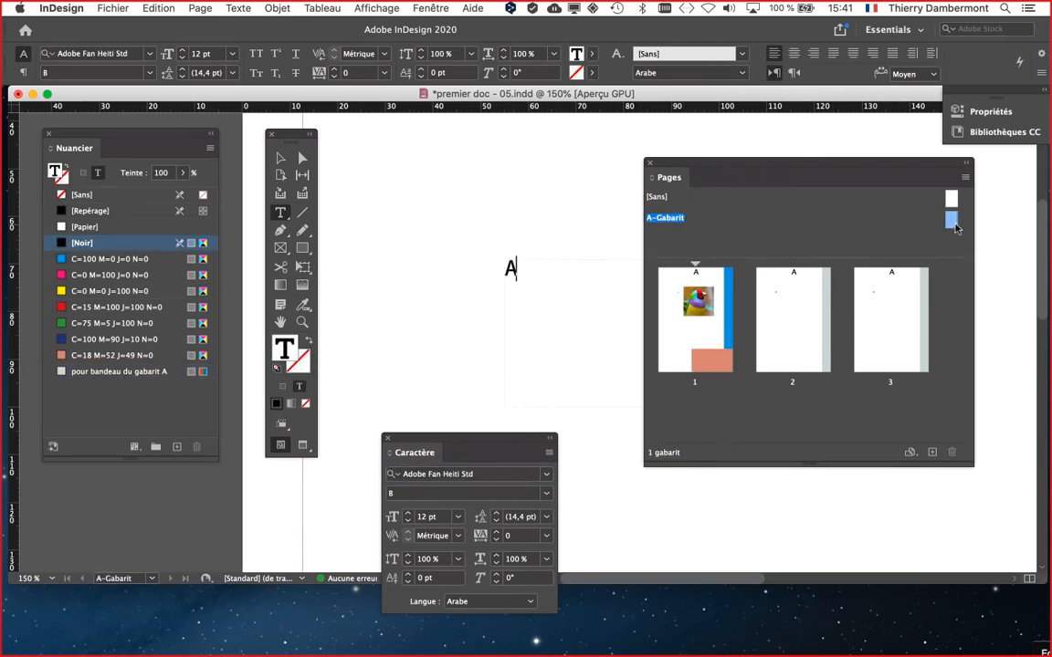
pyautogui.doubleClick(952, 221)
pyautogui.scroll(3, 469, 249)
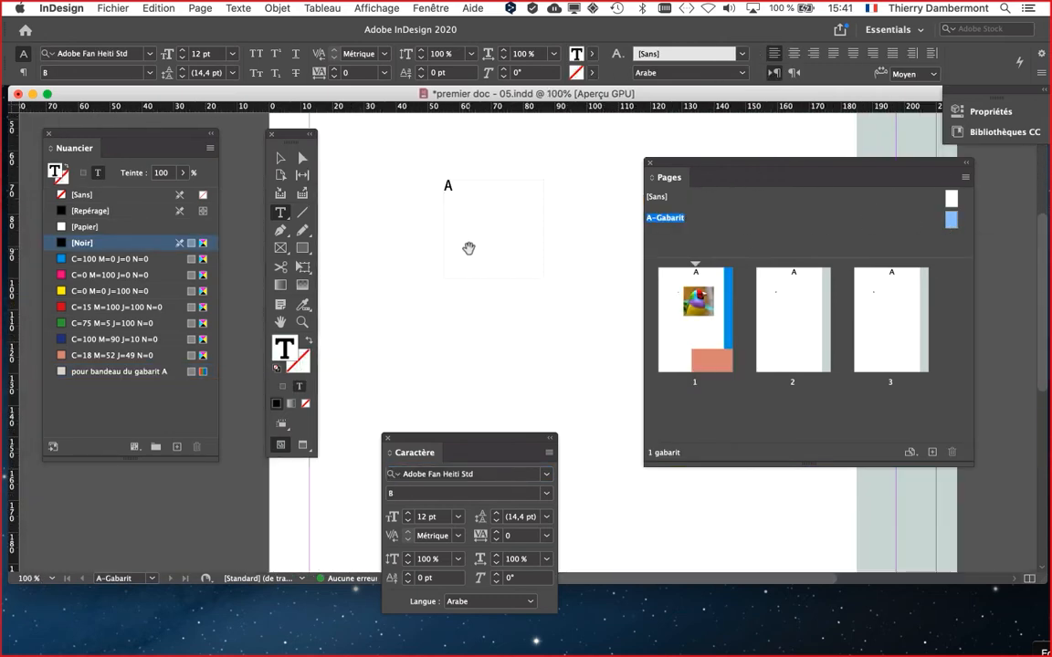
# Leave text editing with the page number frame selected, and arrange the Pages and Caractère panels clear of it
pyautogui.press('Escape')
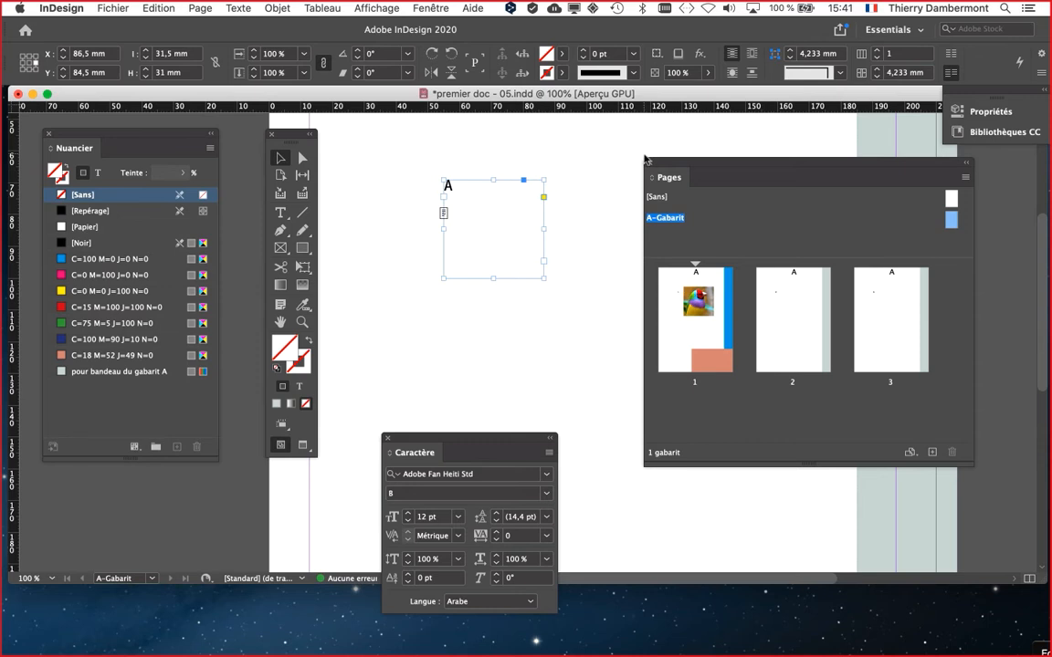
pyautogui.moveTo(667, 163); pyautogui.dragTo(739, 197)
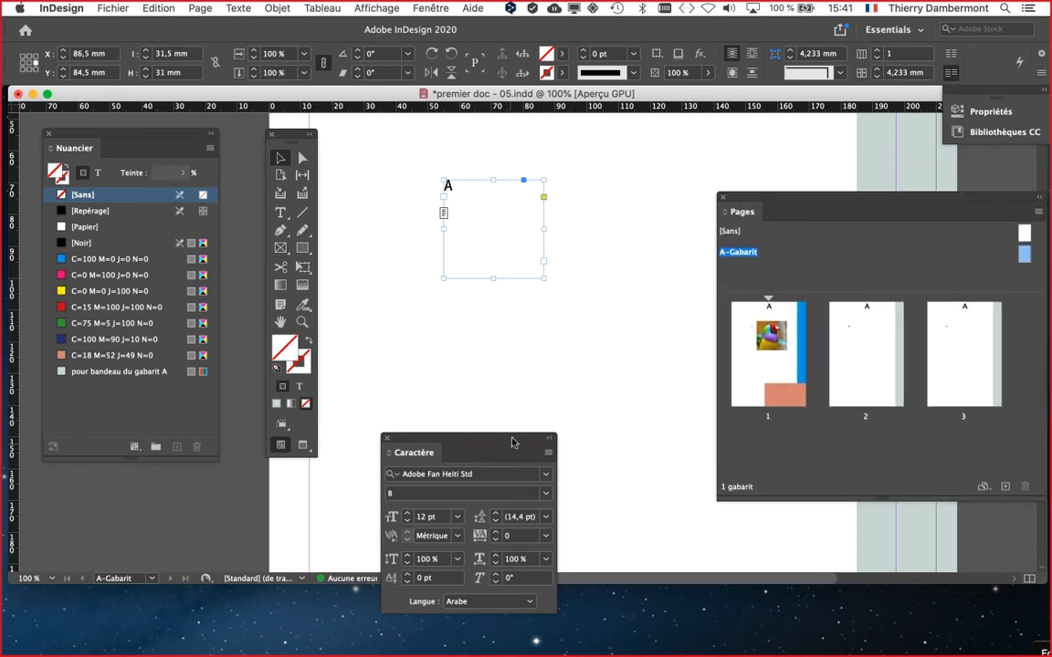
pyautogui.moveTo(514, 439); pyautogui.dragTo(224, 521)
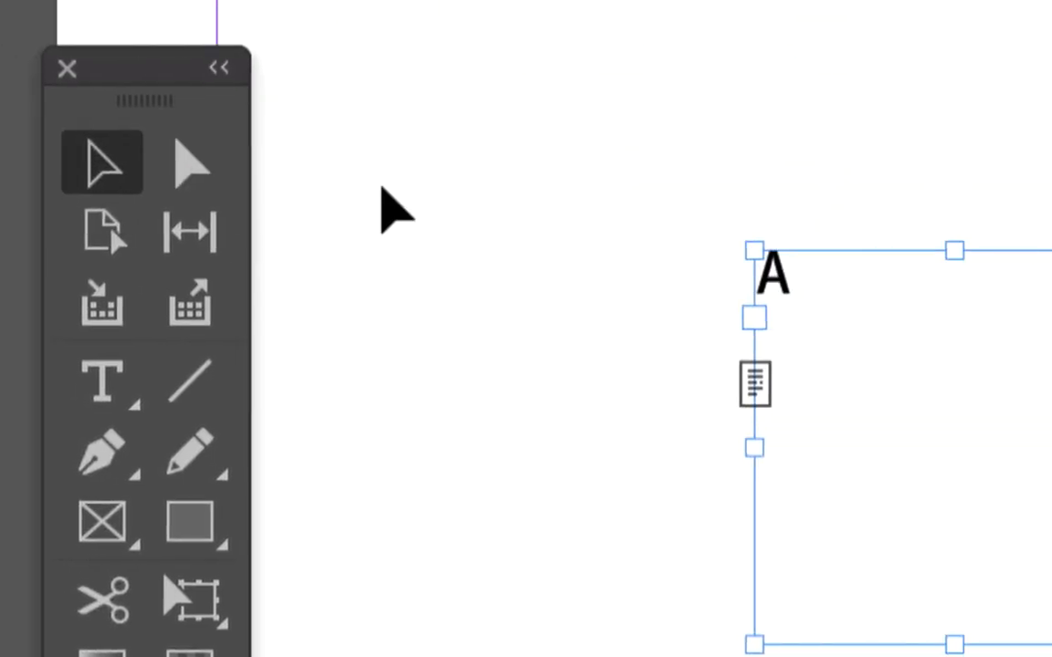
pyautogui.click(684, 235)
pyautogui.click(776, 279)
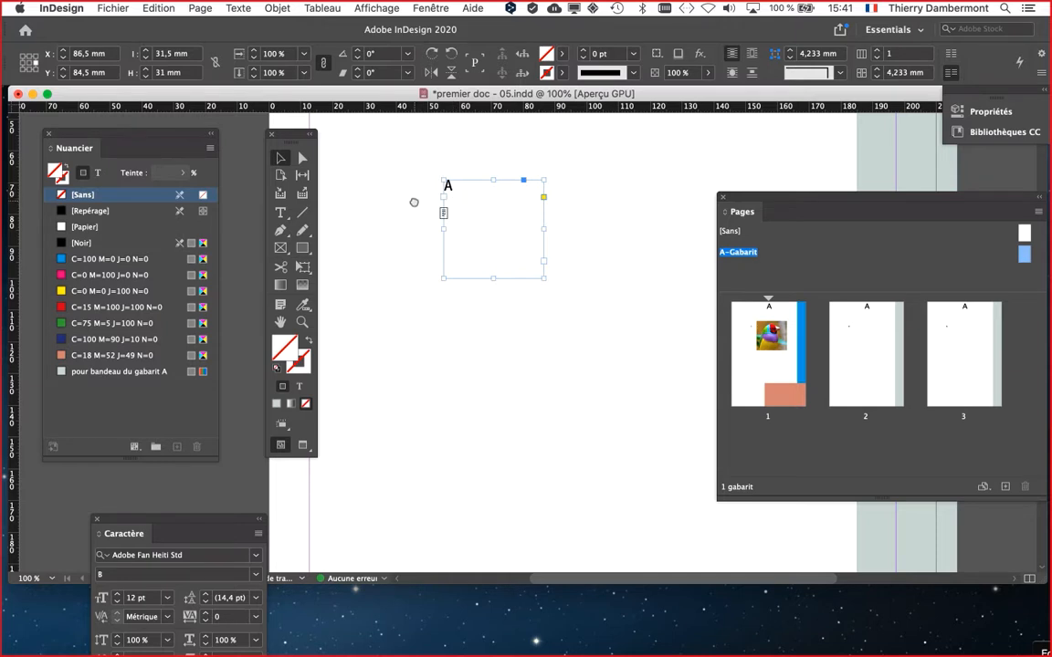
pyautogui.moveTo(293, 260); pyautogui.dragTo(89, 146)
pyautogui.moveTo(361, 173); pyautogui.dragTo(345, 167)
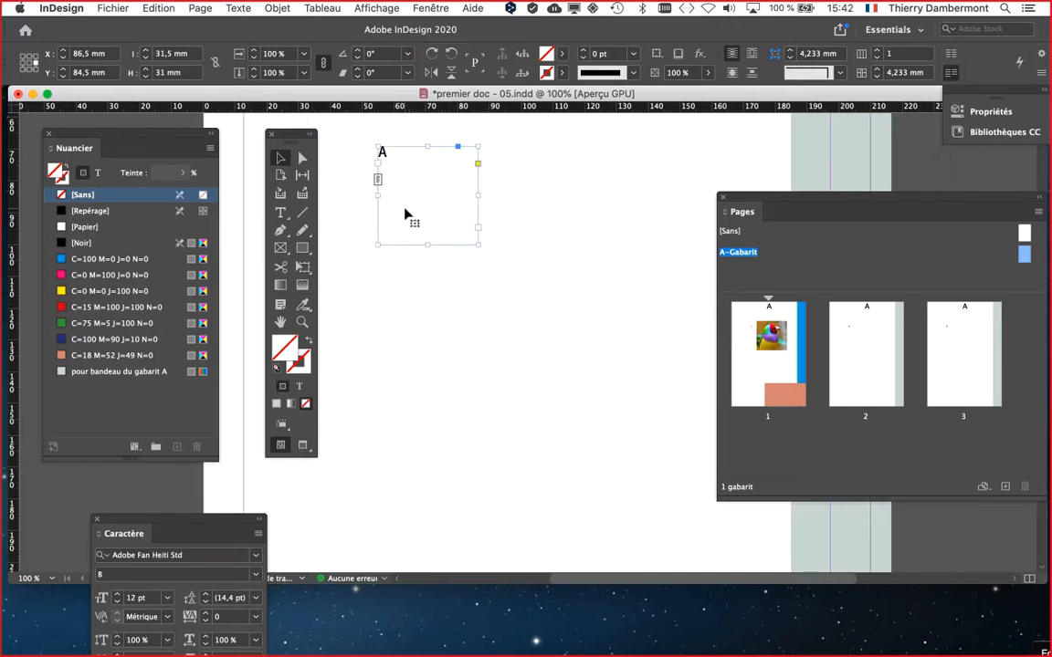
pyautogui.moveTo(170, 520); pyautogui.dragTo(451, 303)
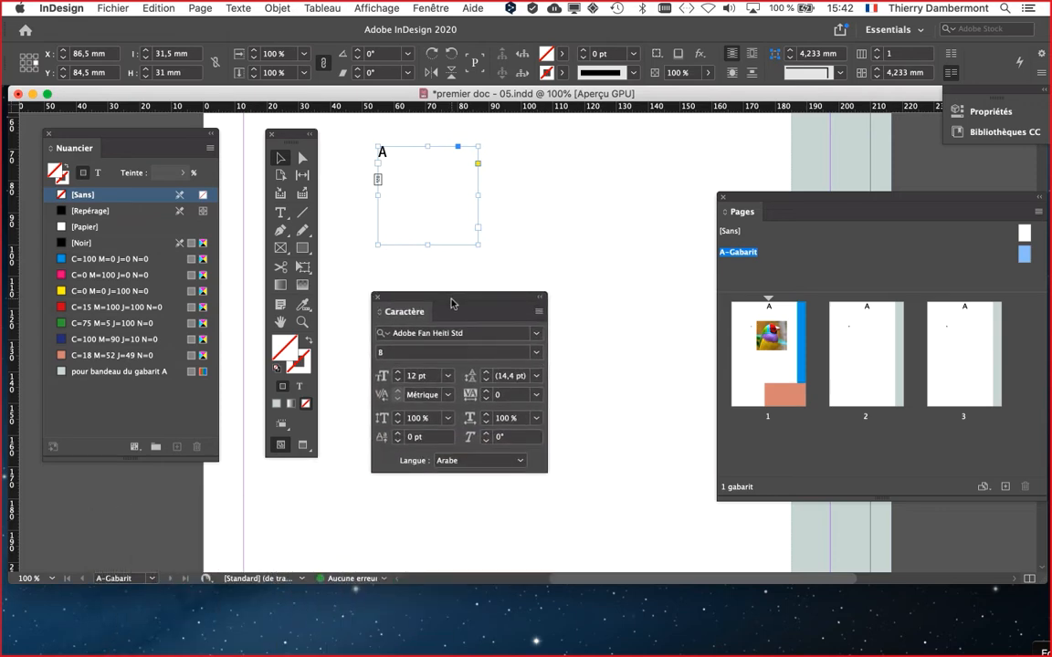
# Display the paragraph settings beside the frame, centre the page number marker horizontally, and close those settings
pyautogui.click(233, 7)
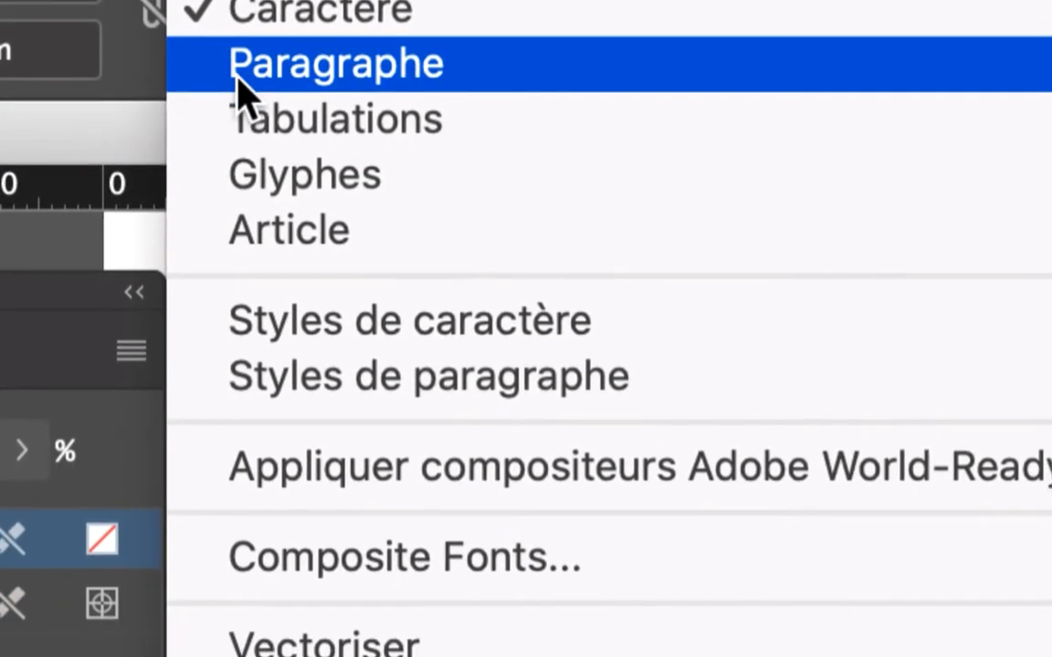
pyautogui.click(247, 165)
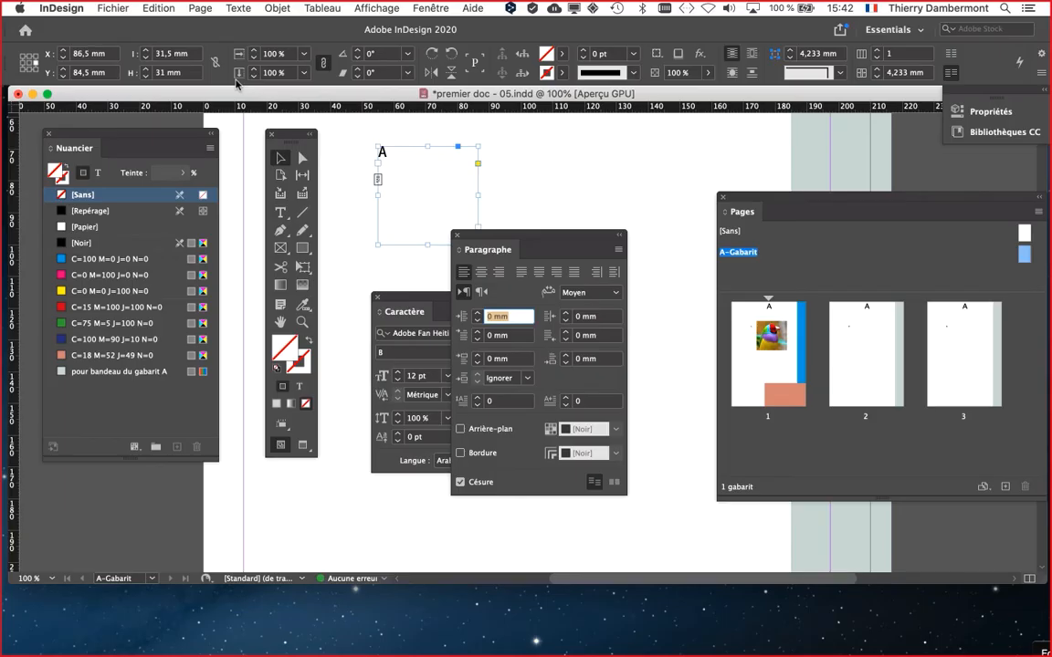
pyautogui.click(393, 311)
pyautogui.moveTo(392, 310); pyautogui.dragTo(84, 529)
pyautogui.moveTo(486, 236); pyautogui.dragTo(541, 157)
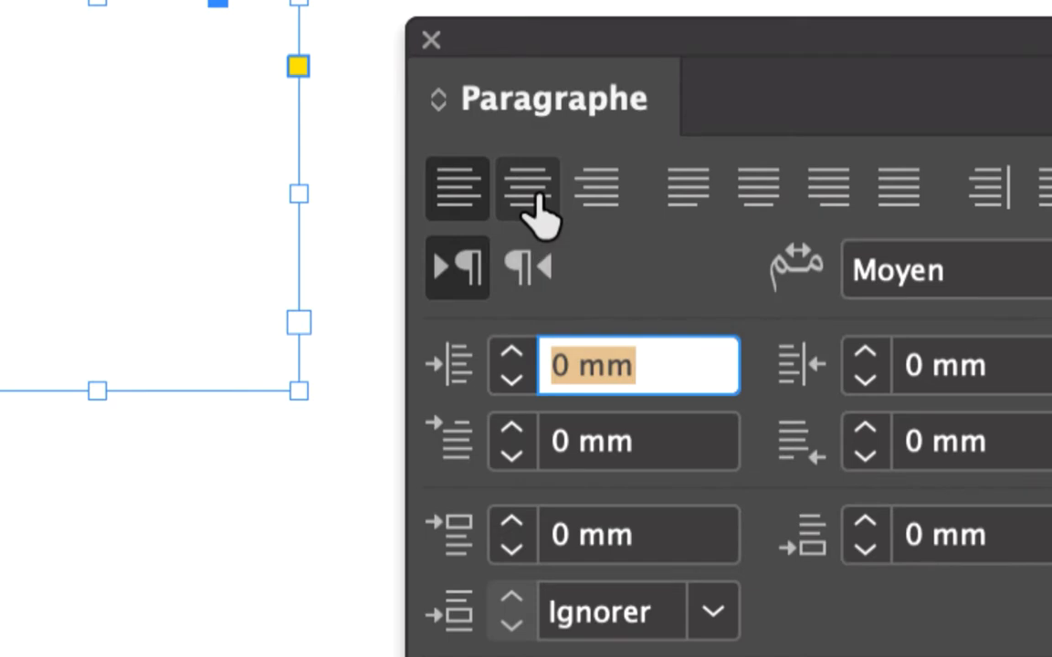
pyautogui.click(533, 196)
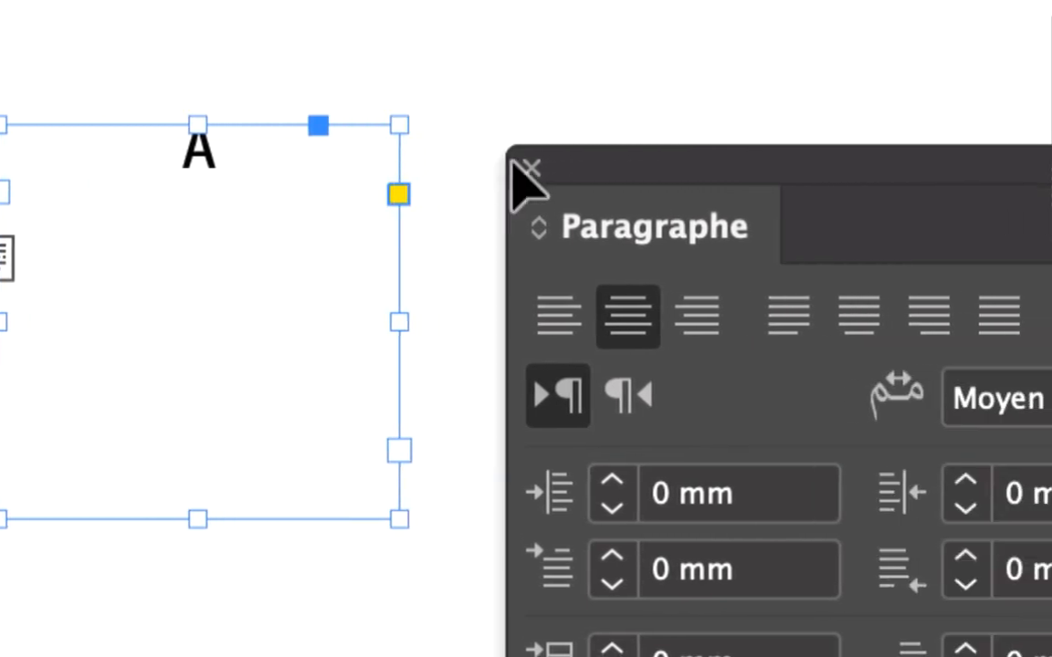
pyautogui.moveTo(520, 151); pyautogui.dragTo(515, 49)
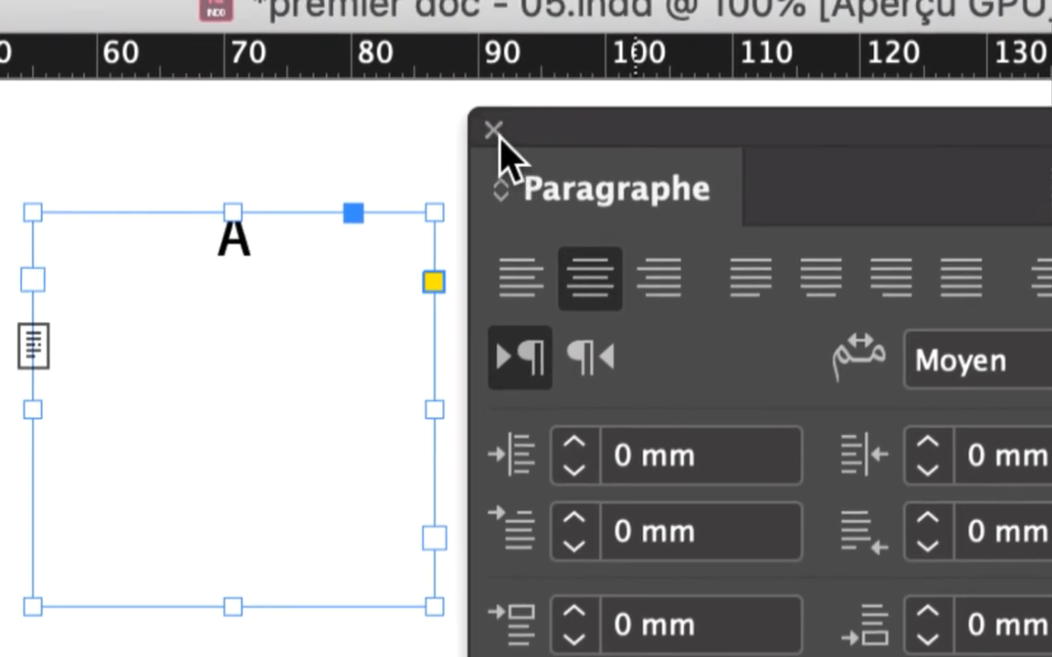
pyautogui.click(403, 118)
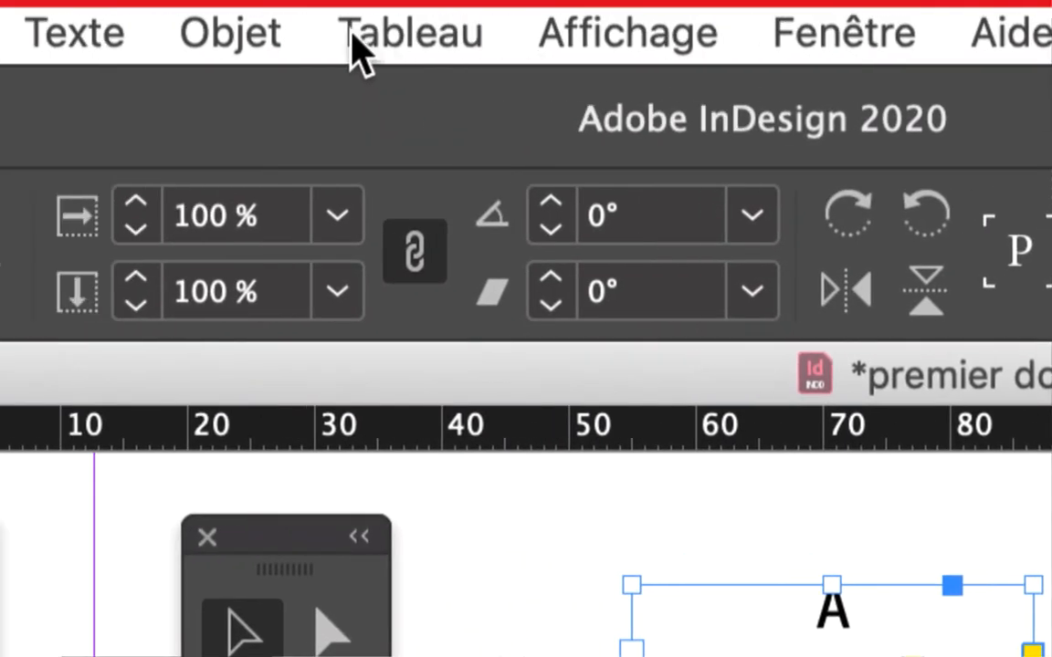
# Set the frame's vertical justification to Centrer in the text frame options, with Aperçu enabled, and apply it
pyautogui.click(276, 37)
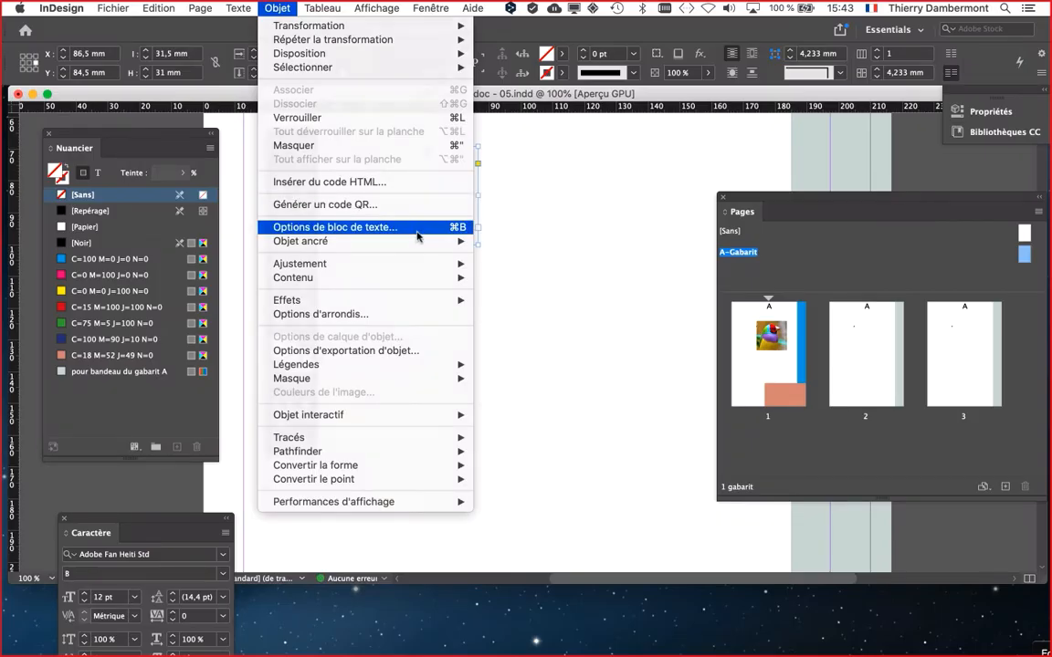
pyautogui.click(416, 228)
pyautogui.moveTo(421, 163); pyautogui.dragTo(671, 95)
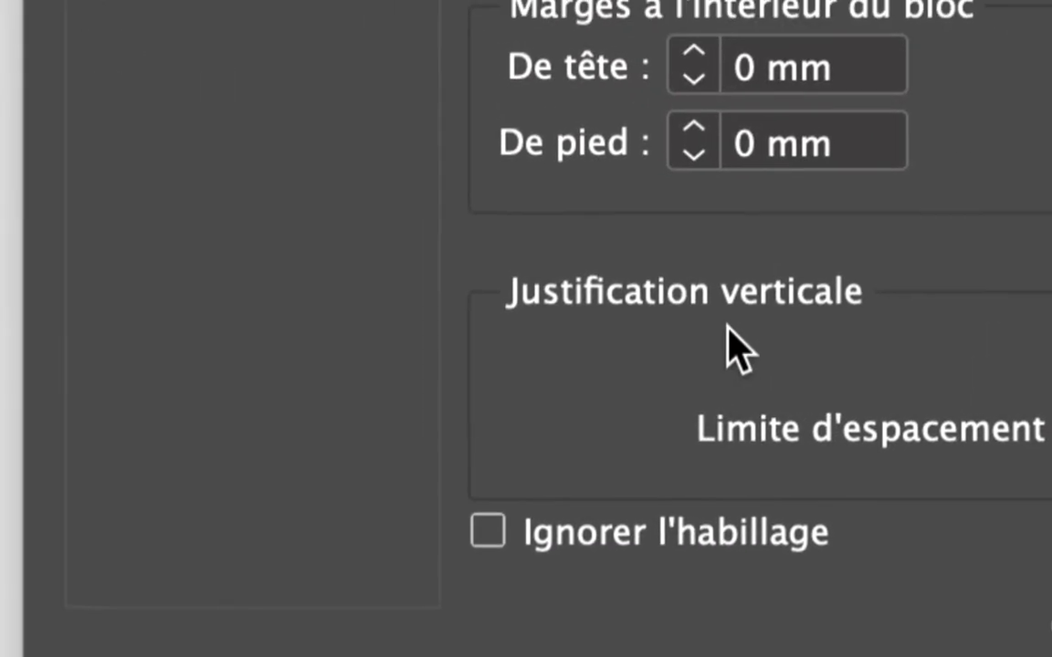
pyautogui.click(1051, 356)
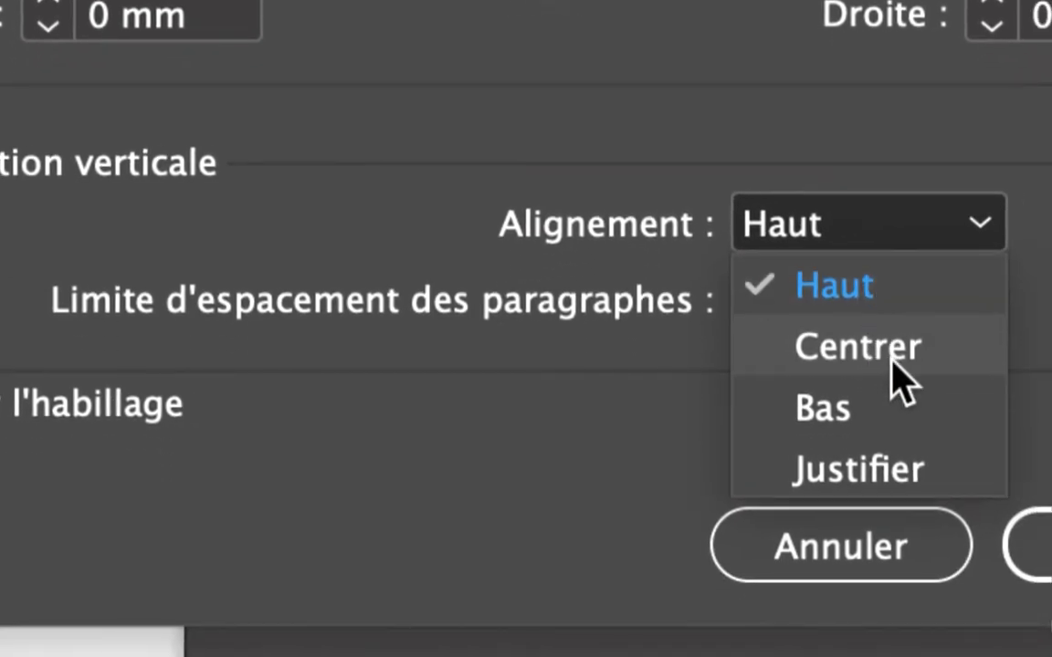
pyautogui.click(897, 377)
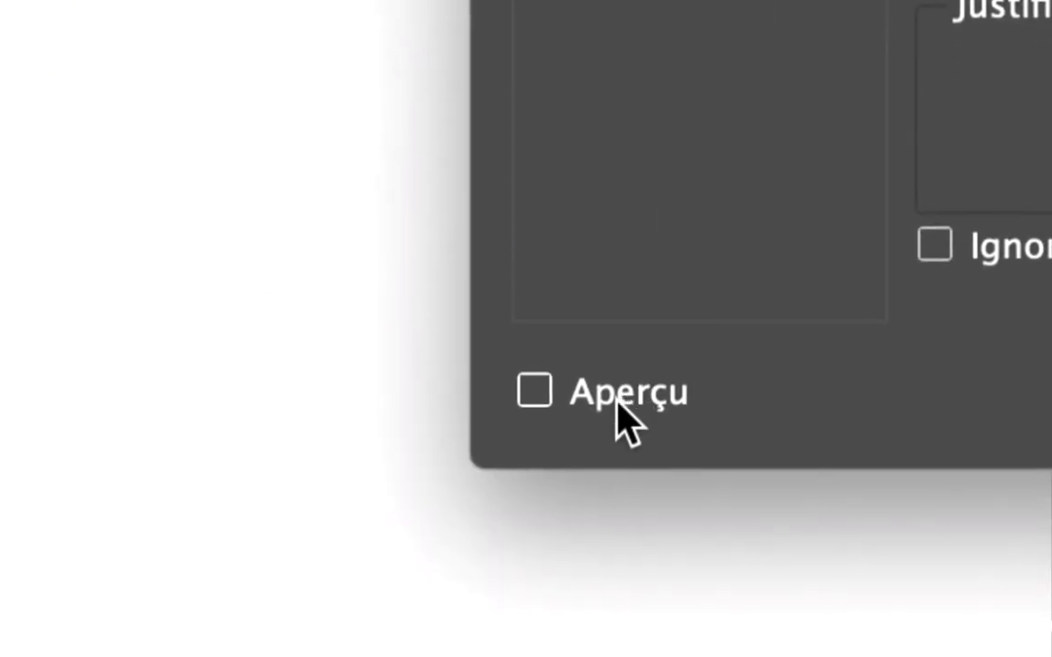
pyautogui.click(617, 406)
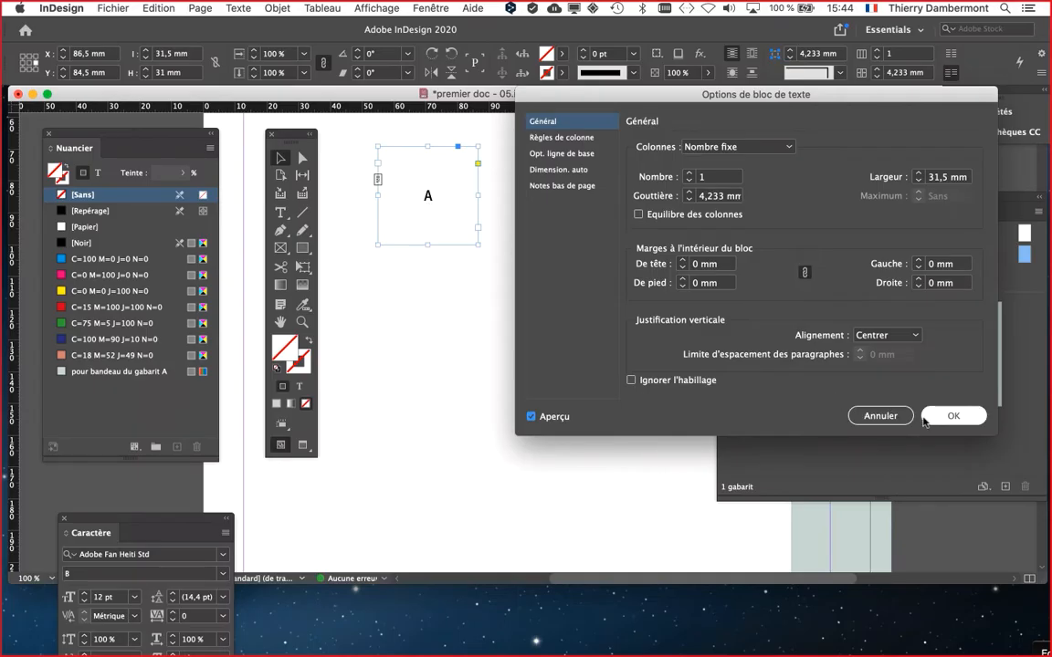
pyautogui.click(940, 416)
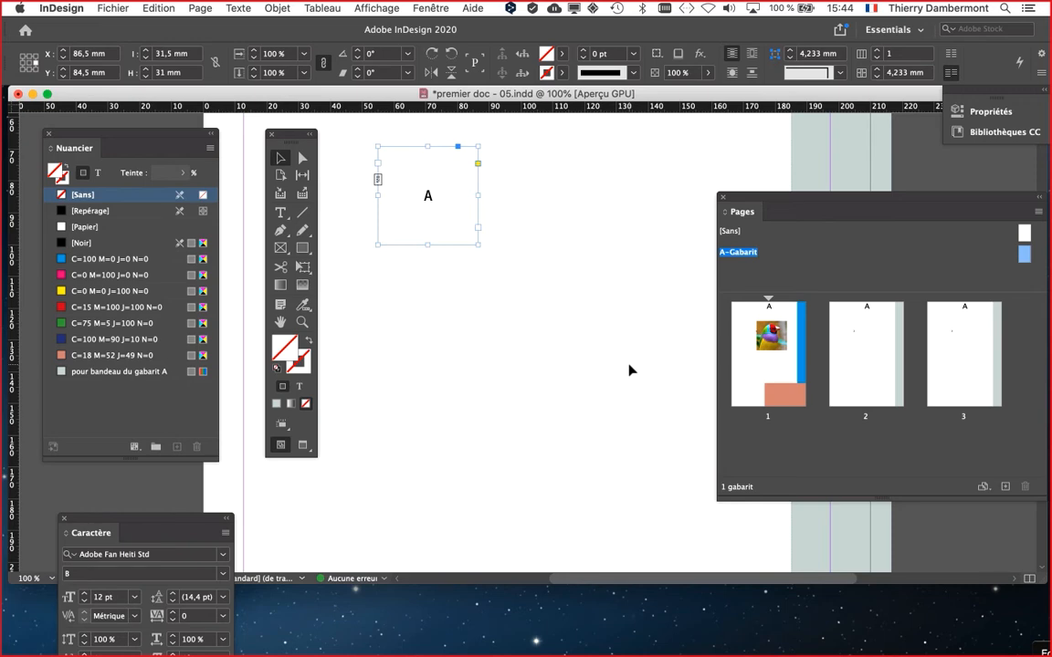
# Reopen the Paragraphe panel, dock it with Propriétés and Bibliothèques CC, and expand and collapse the dock
pyautogui.click(238, 7)
pyautogui.click(267, 74)
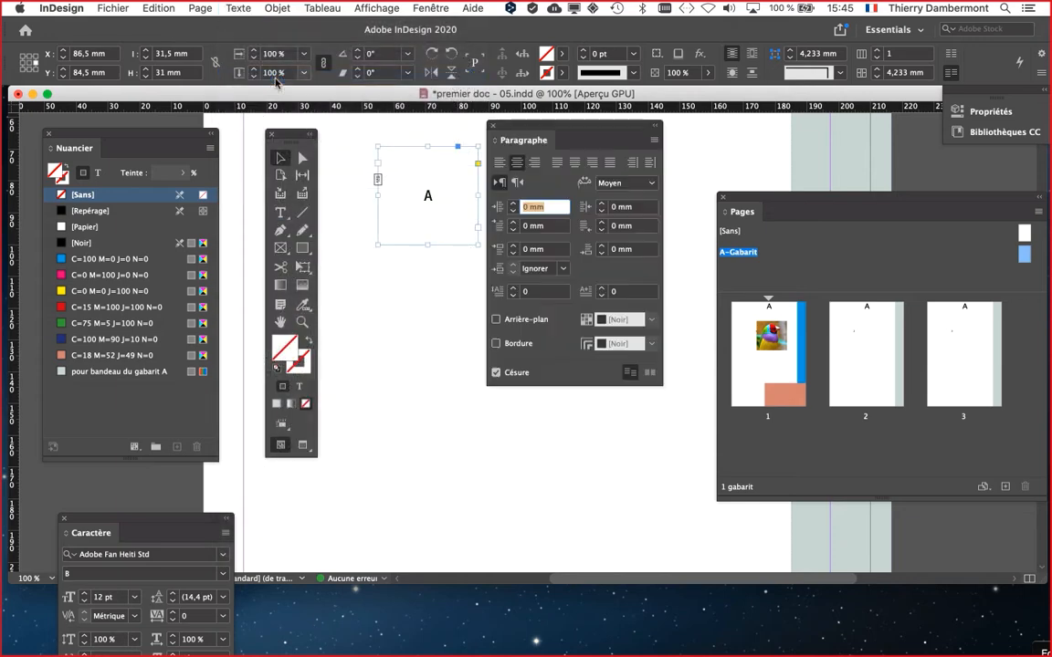
pyautogui.click(655, 127)
pyautogui.moveTo(508, 130); pyautogui.dragTo(990, 165)
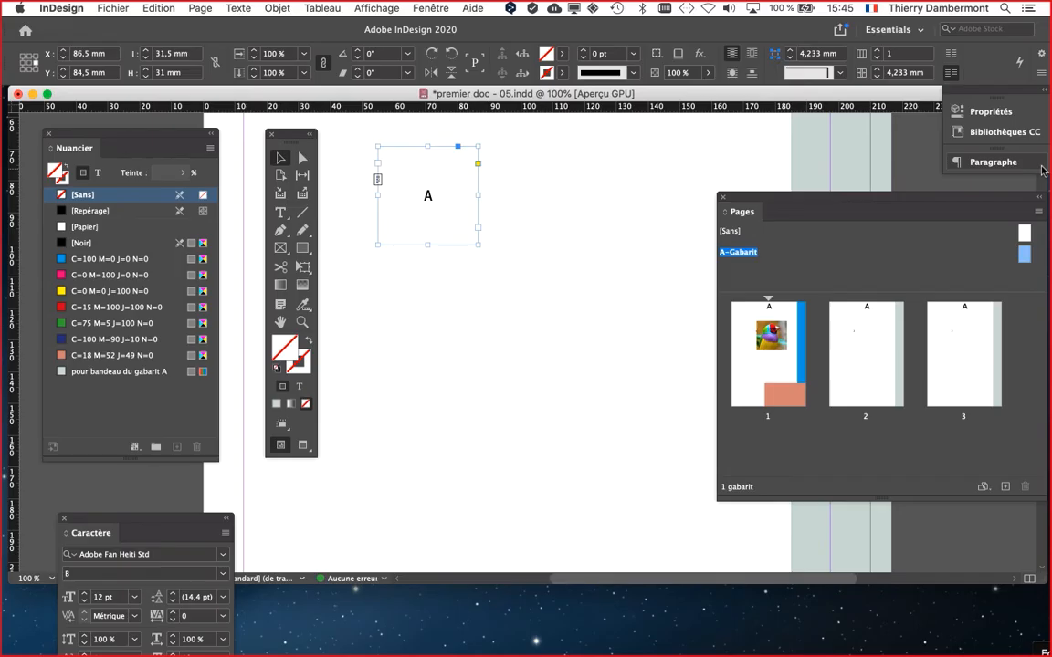
pyautogui.click(1043, 90)
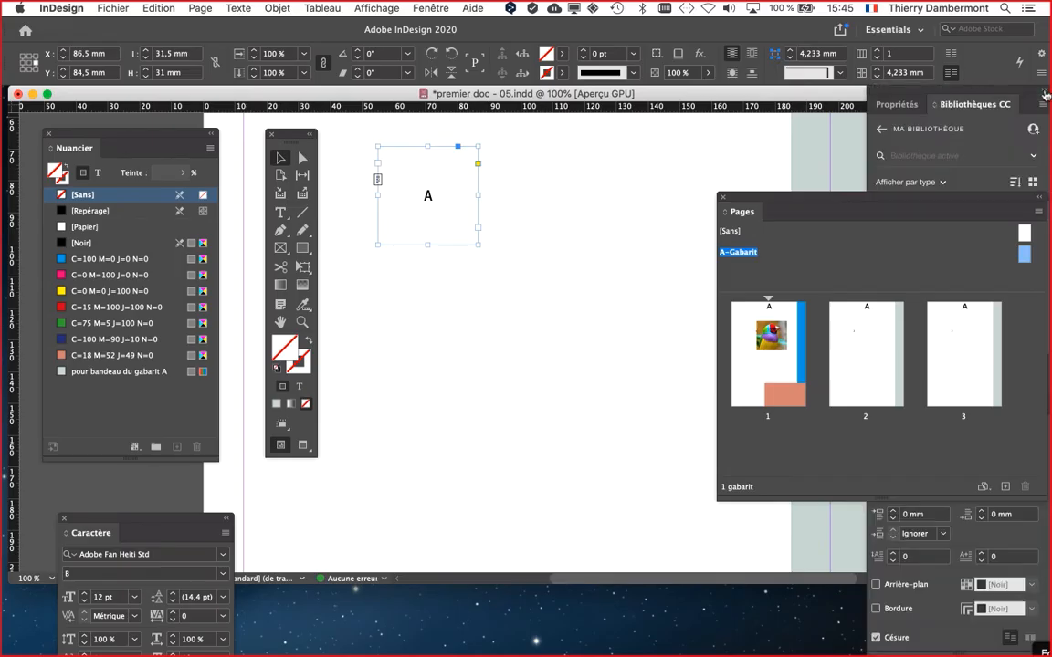
pyautogui.click(1043, 90)
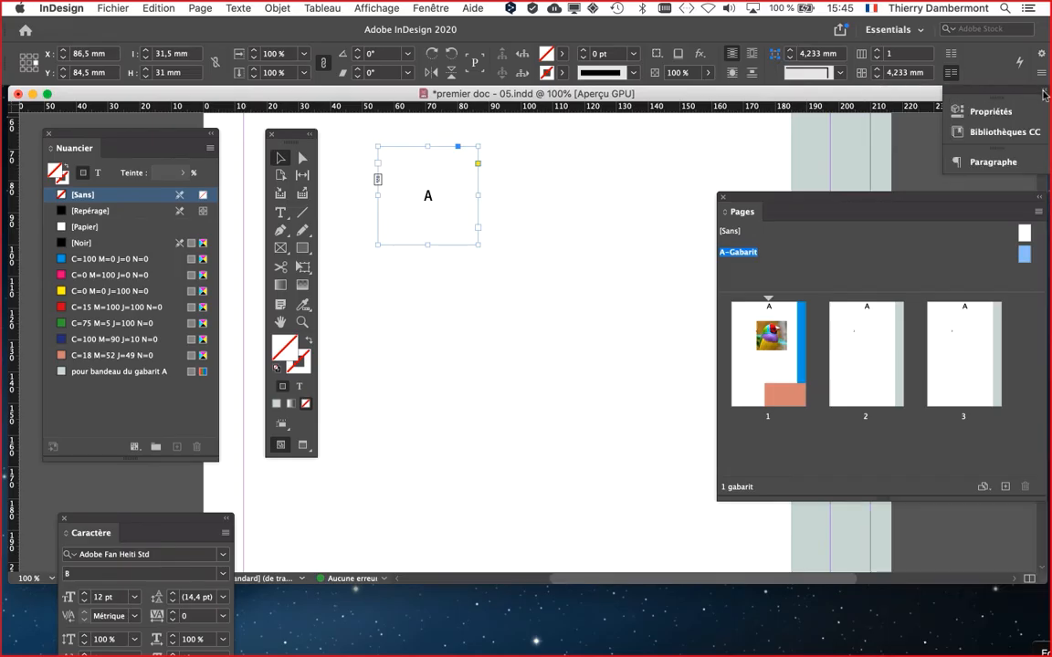
# Open the docked Paragraphe panel, detach it as a floating panel over the page, and close it
pyautogui.click(991, 163)
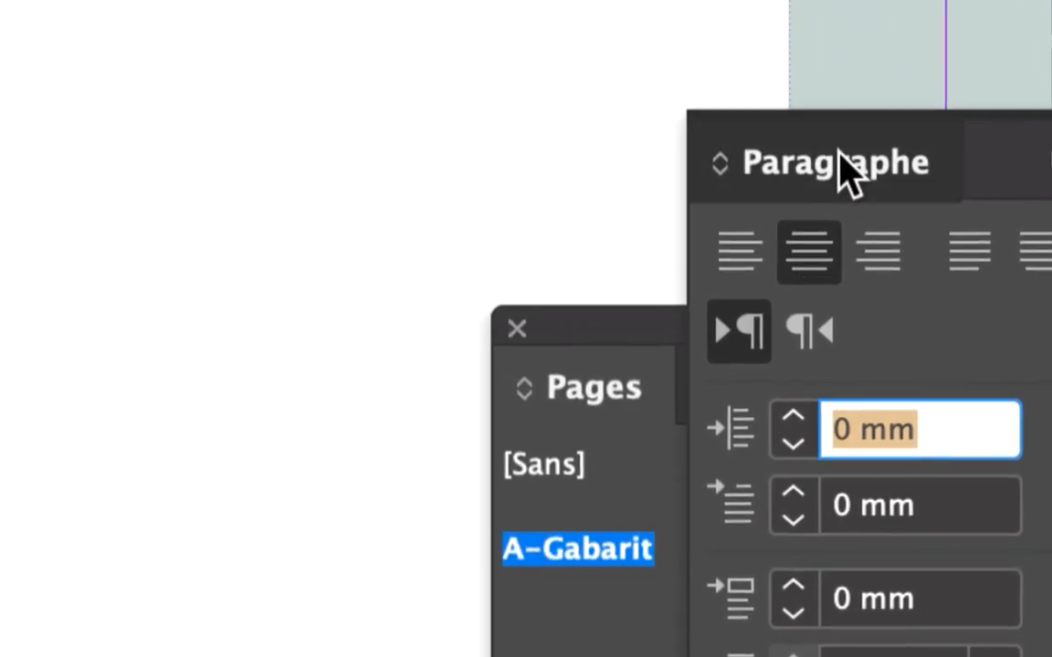
pyautogui.moveTo(241, 121); pyautogui.dragTo(639, 150)
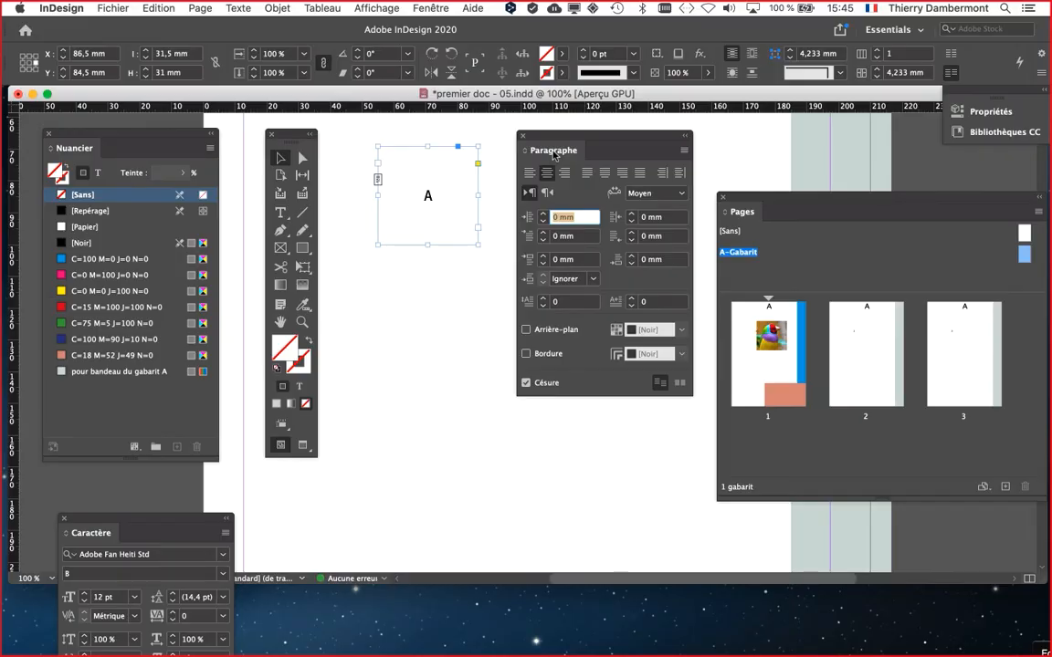
pyautogui.click(521, 136)
# Reset the Essentials workspace to its default layout
pyautogui.click(430, 8)
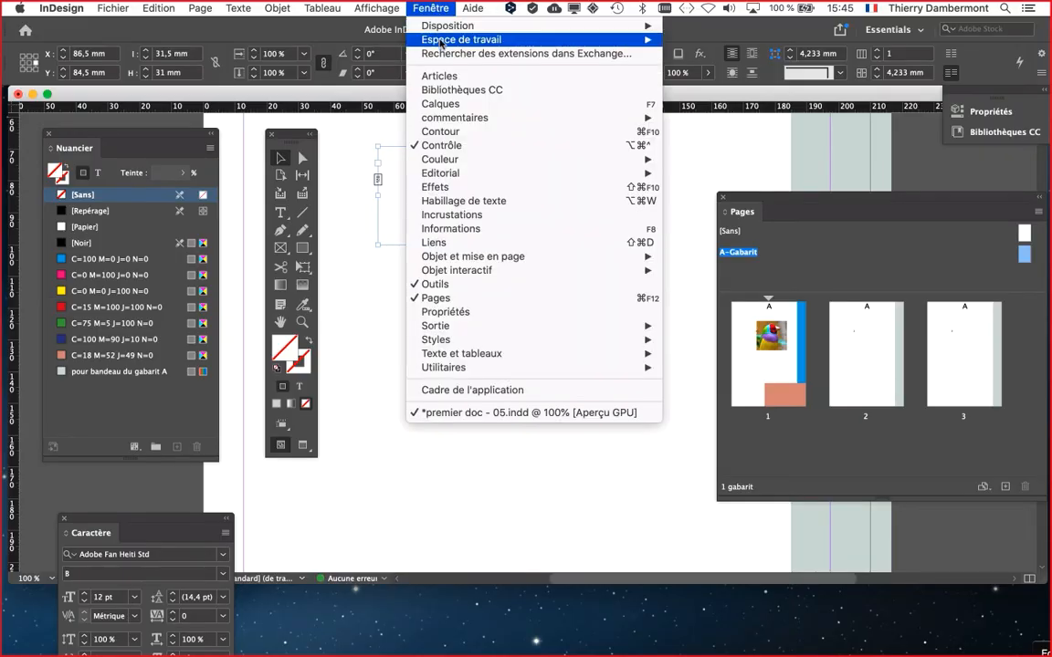
pyautogui.moveTo(440, 46)
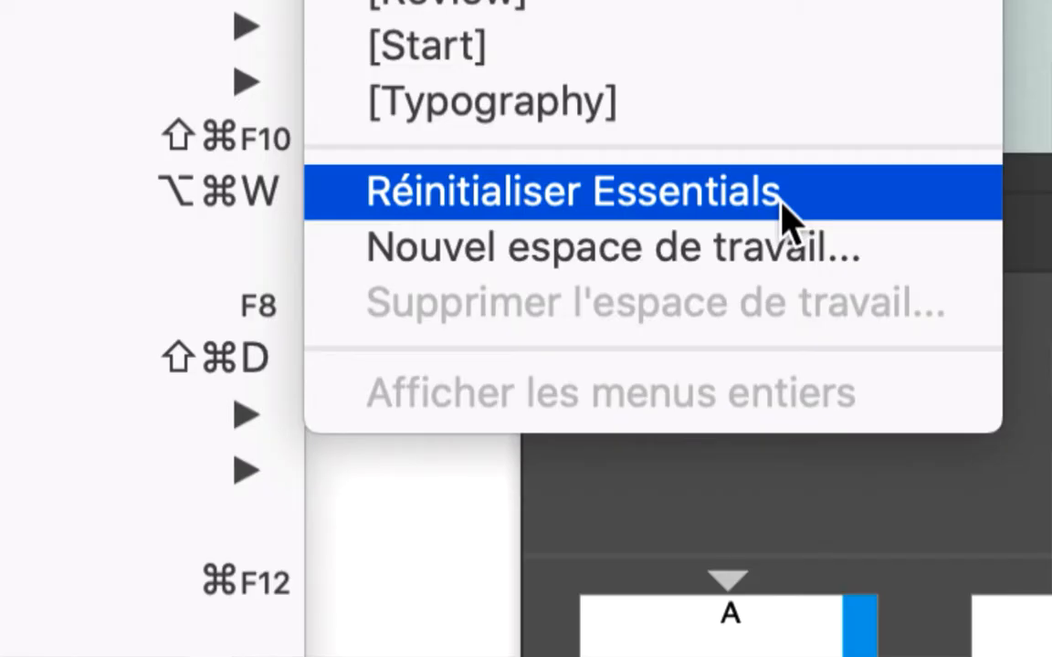
pyautogui.click(784, 214)
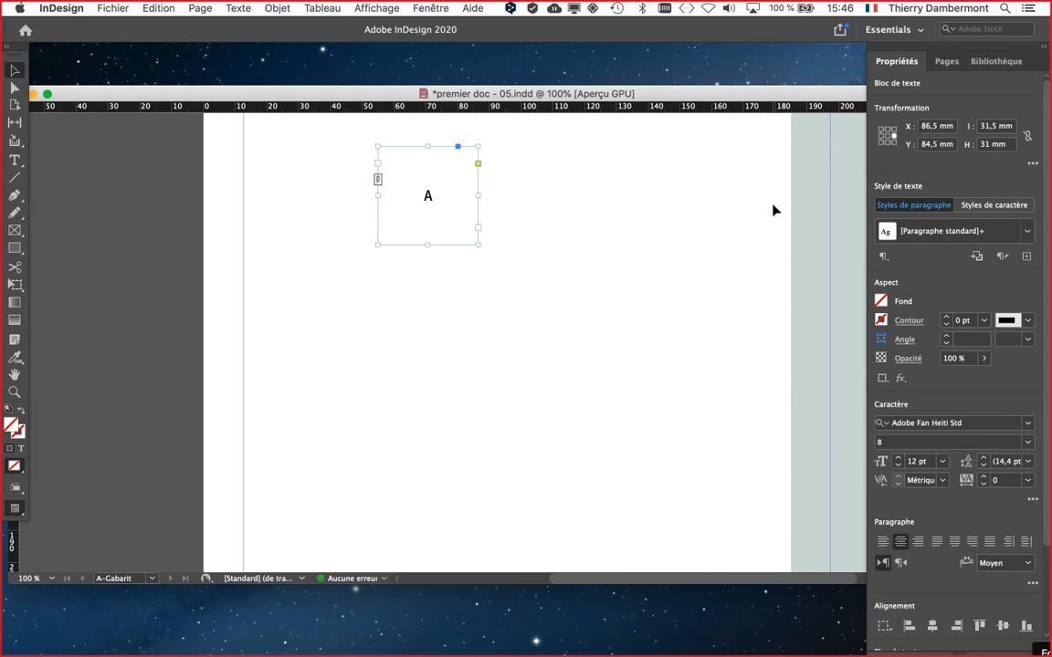
# Display the Paragraphe panel again and place it floating beside the page number frame
pyautogui.click(247, 8)
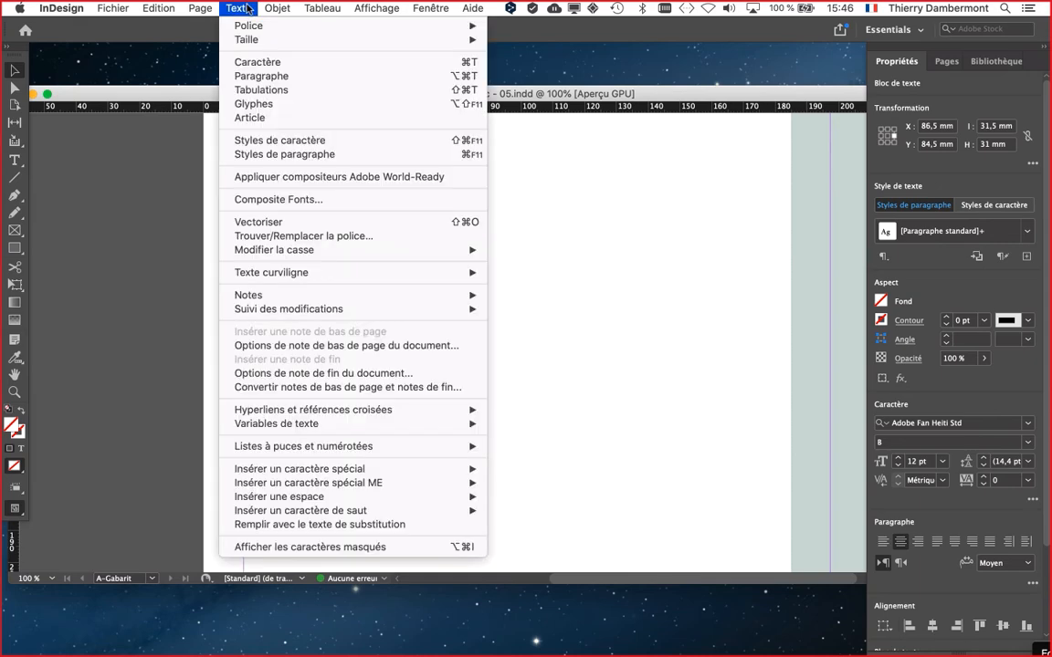
pyautogui.click(261, 77)
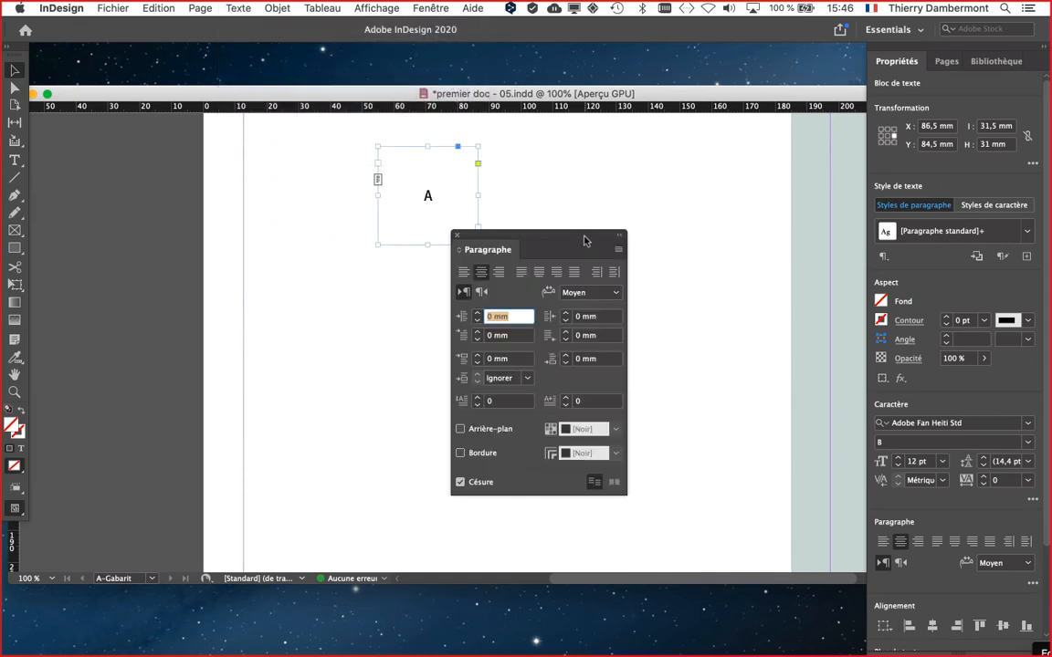
pyautogui.moveTo(586, 240); pyautogui.dragTo(148, 654)
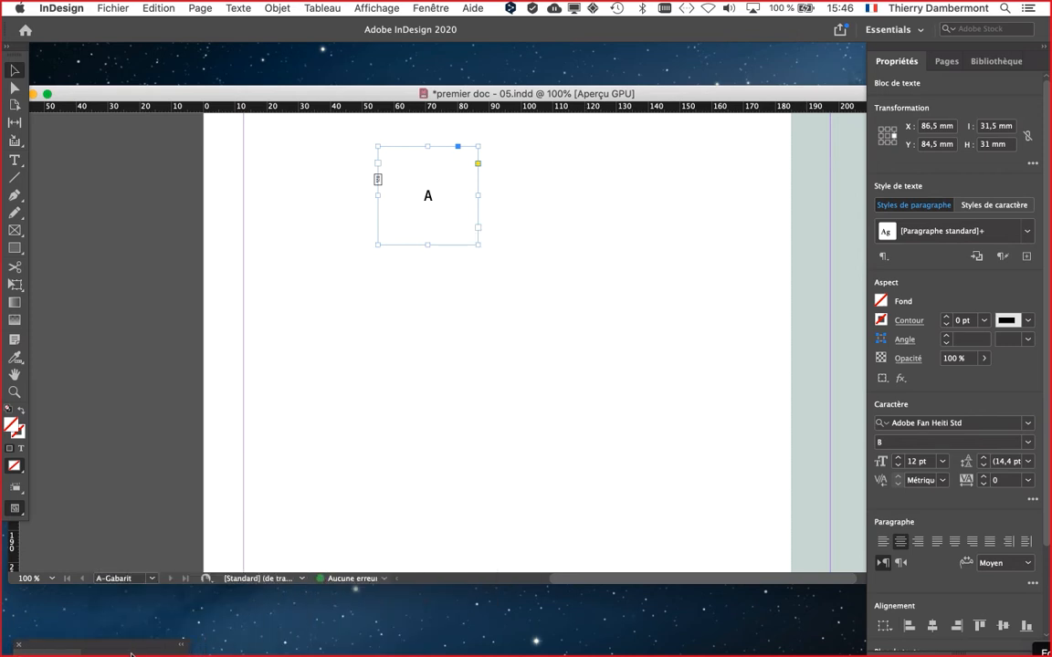
pyautogui.moveTo(82, 647); pyautogui.dragTo(277, 649)
pyautogui.moveTo(370, 580); pyautogui.dragTo(646, 135)
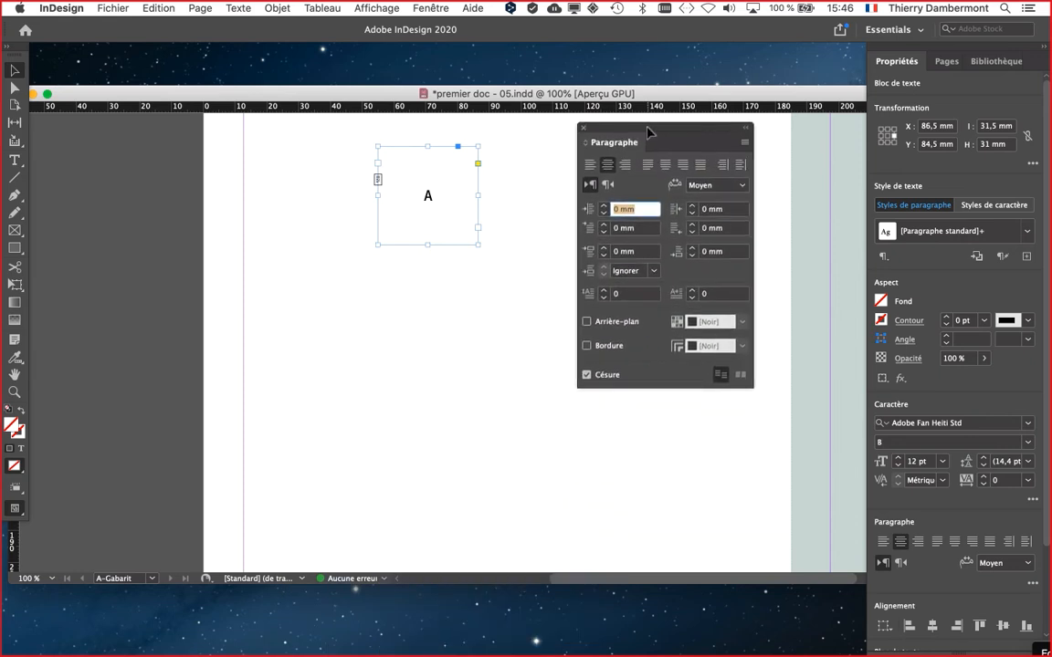
# Switch to the Typography workspace
pyautogui.click(412, 7)
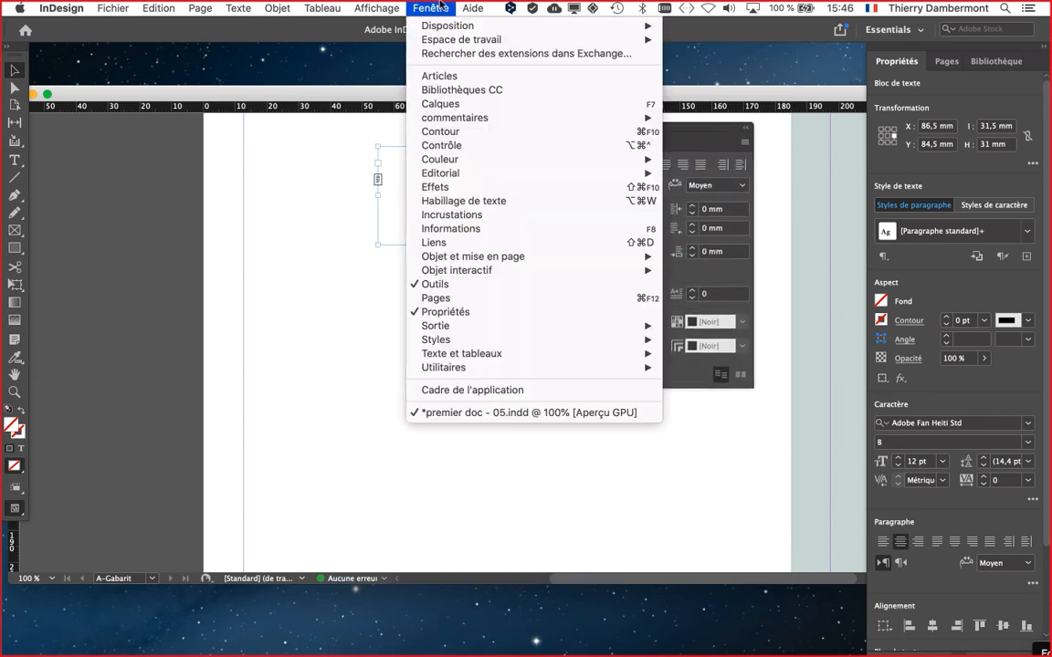
pyautogui.moveTo(447, 34)
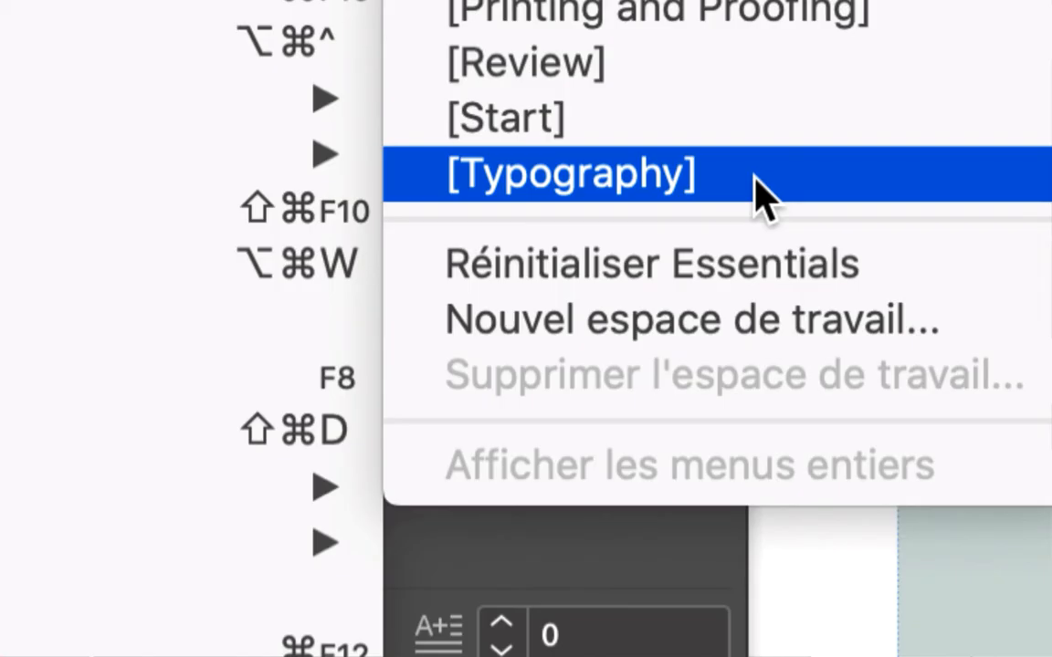
pyautogui.click(754, 176)
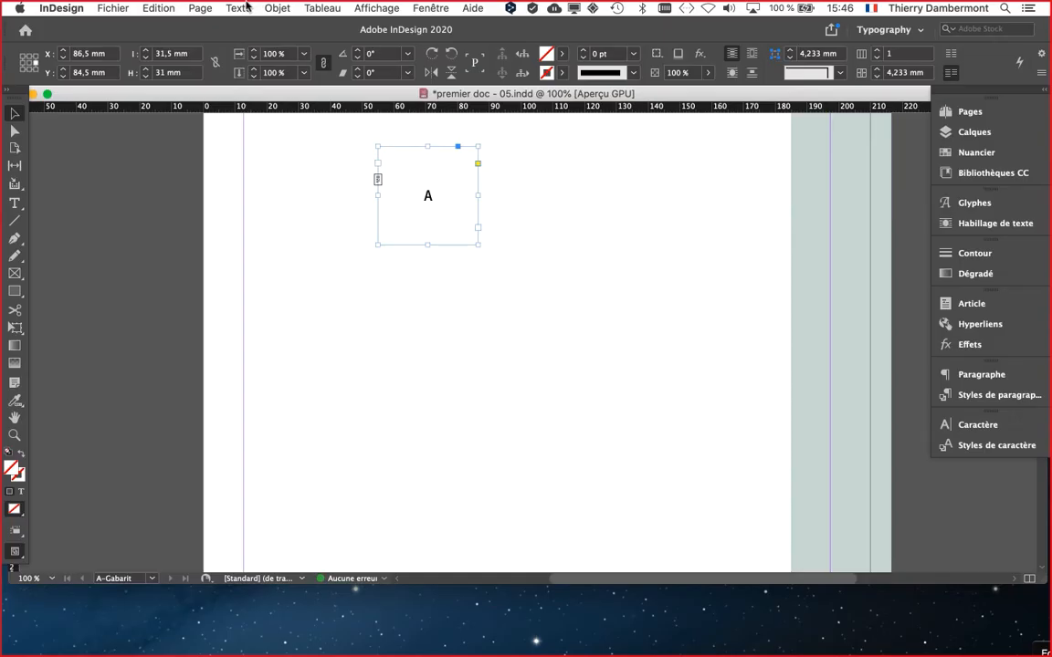
# Display the Paragraphe panel, detach it from its dock, collapse Styles de paragraphe, and float the panel clear of the page number frame
pyautogui.click(243, 8)
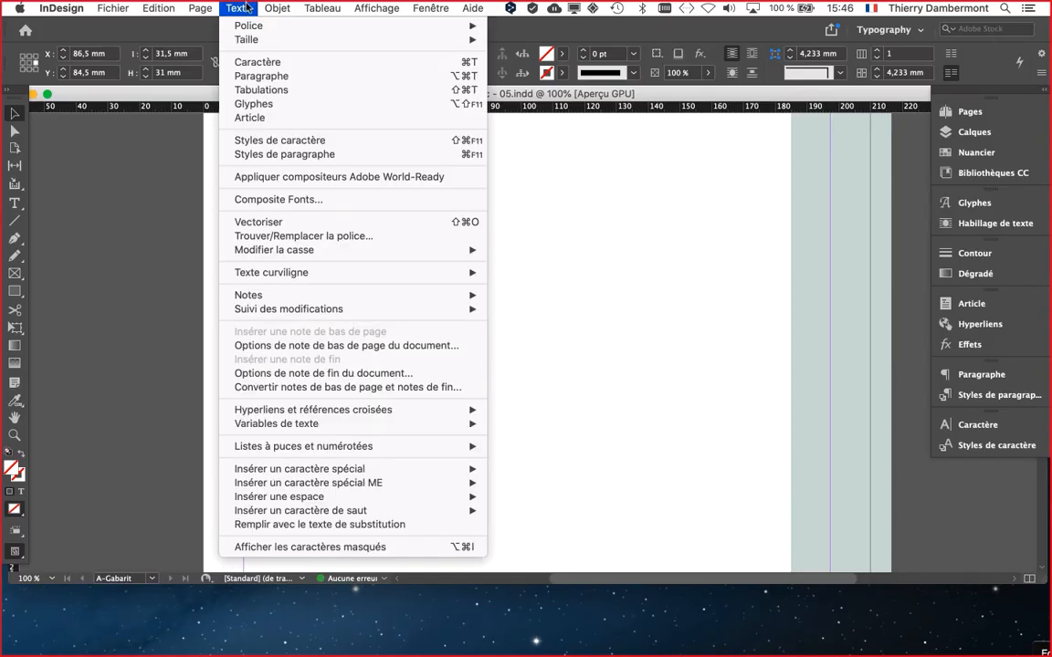
pyautogui.click(260, 82)
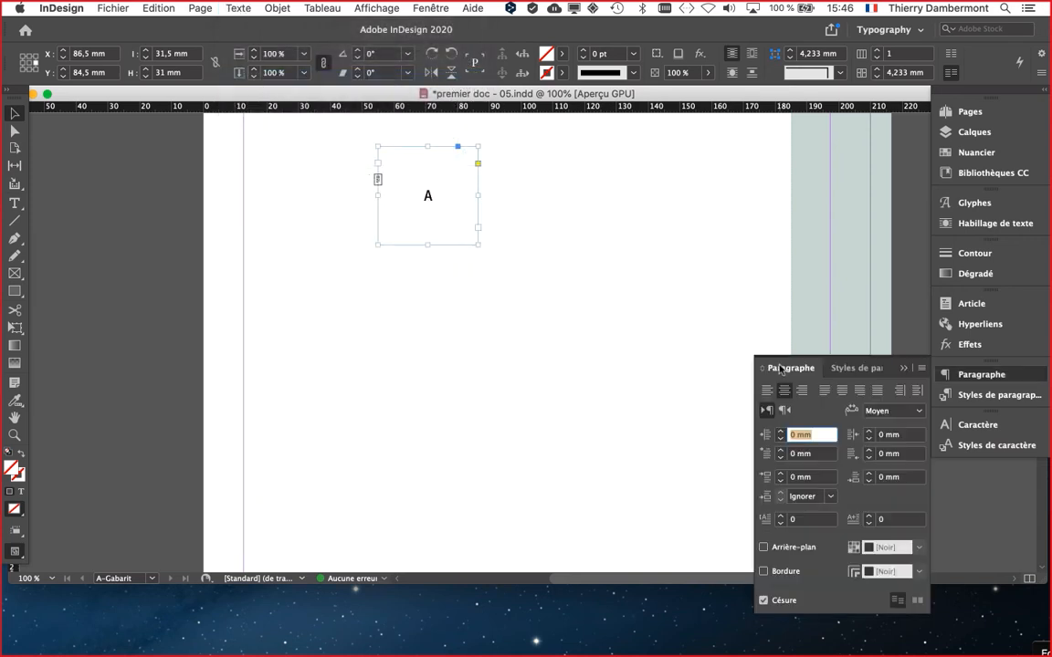
pyautogui.moveTo(784, 374); pyautogui.dragTo(584, 220)
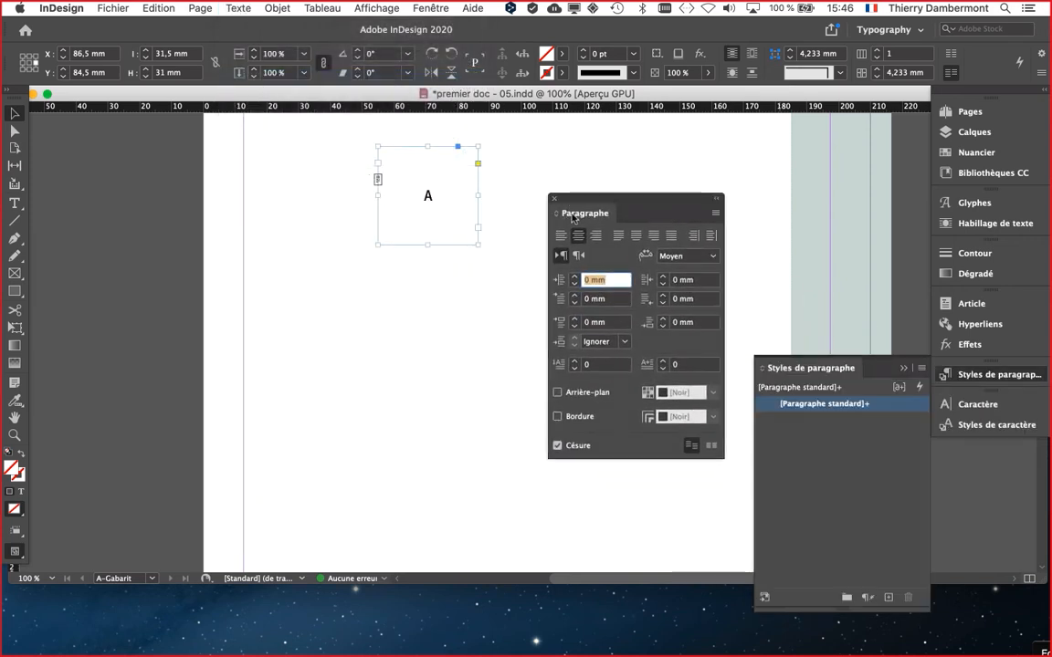
pyautogui.click(902, 371)
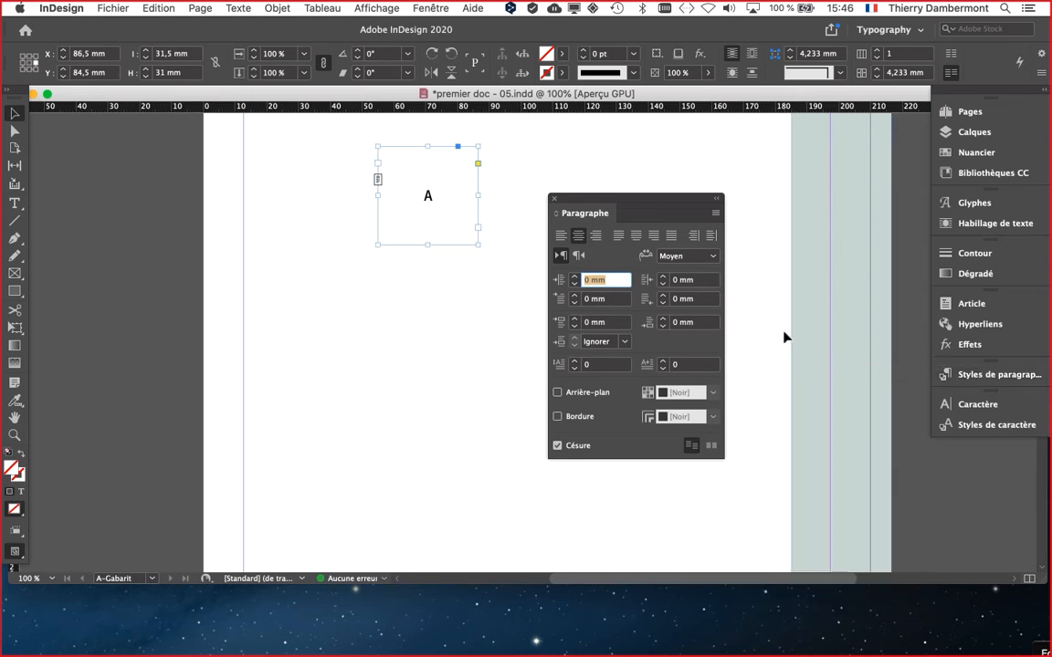
pyautogui.moveTo(616, 205); pyautogui.dragTo(713, 164)
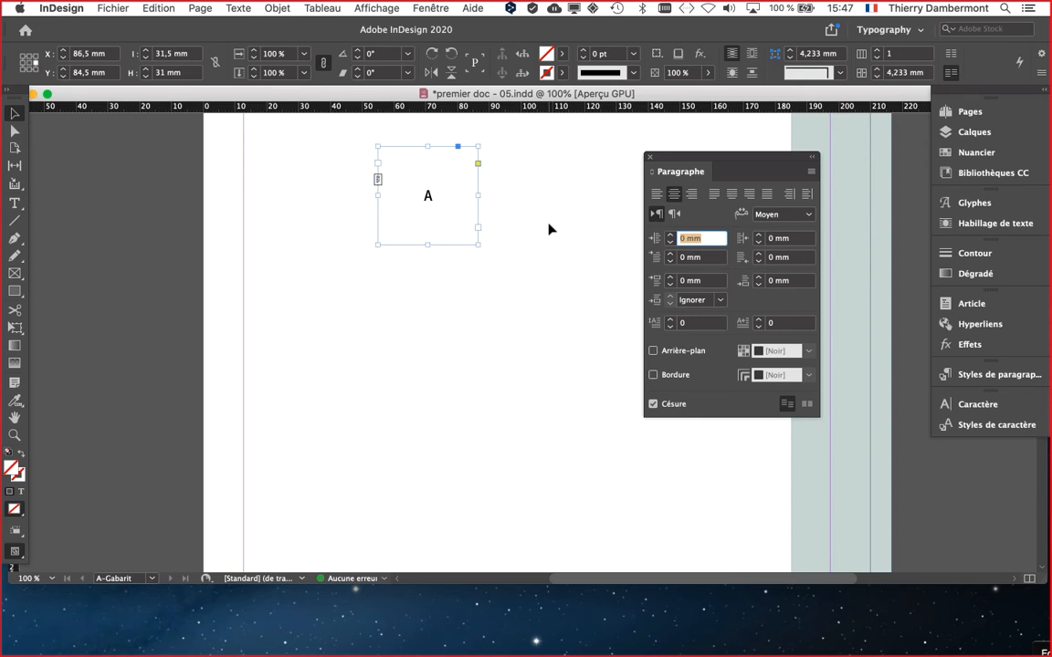
pyautogui.moveTo(689, 159); pyautogui.dragTo(178, 184)
# Display the Caractère panel and float it beside the page number frame
pyautogui.click(237, 8)
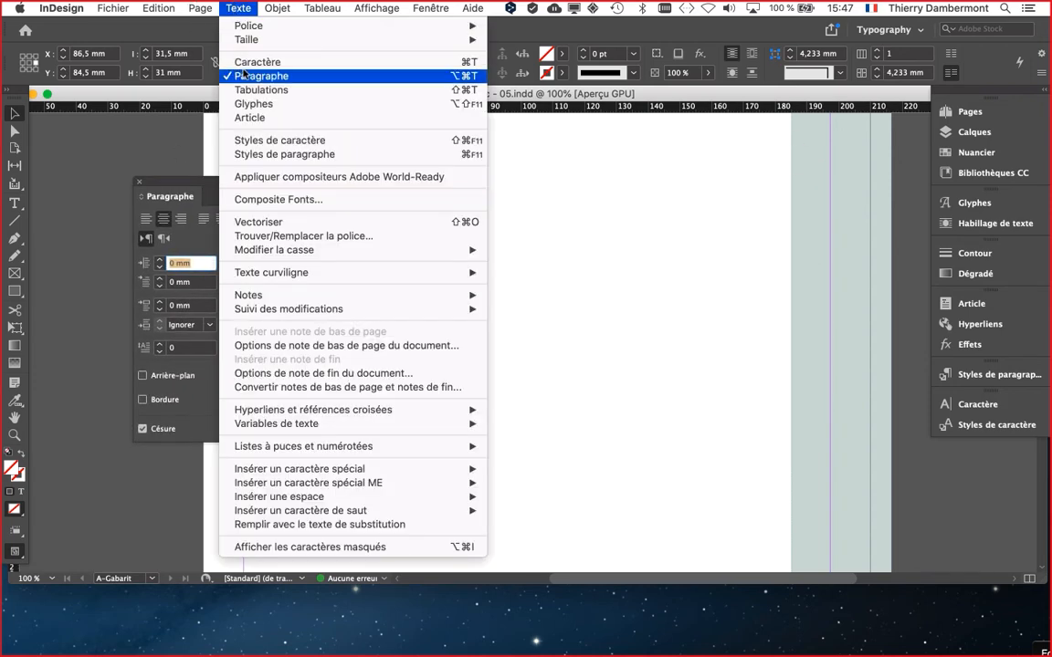
pyautogui.click(260, 61)
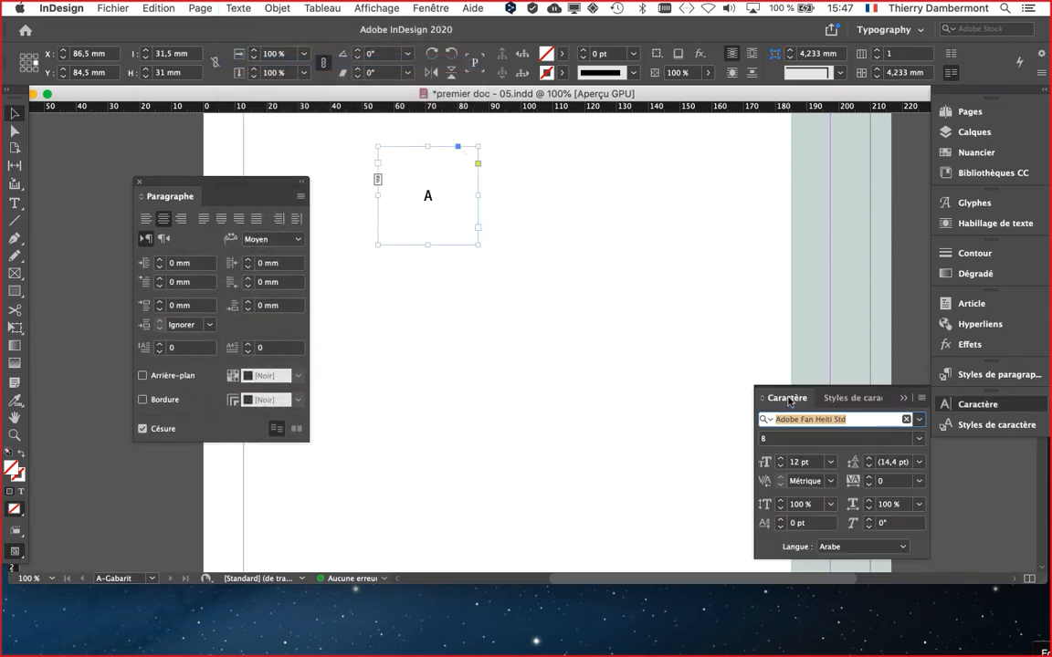
pyautogui.moveTo(789, 399); pyautogui.dragTo(543, 152)
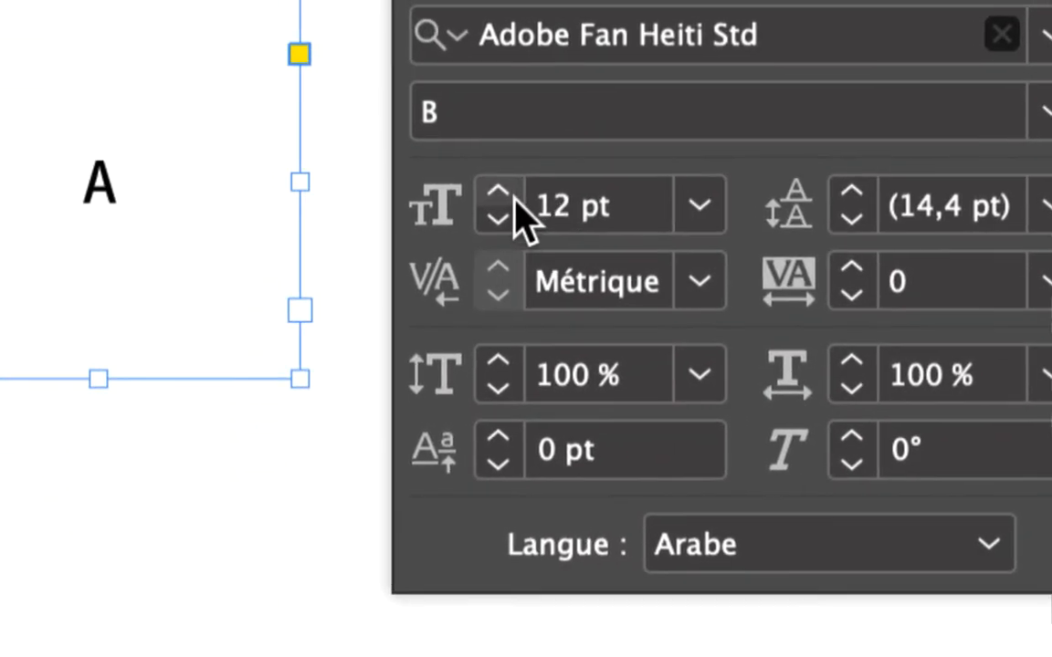
# Increase the font size of the page number marker to 30 pt
pyautogui.click(467, 187)
pyautogui.click(467, 187)
pyautogui.click(467, 187)
pyautogui.click(508, 198)
pyautogui.click(507, 198)
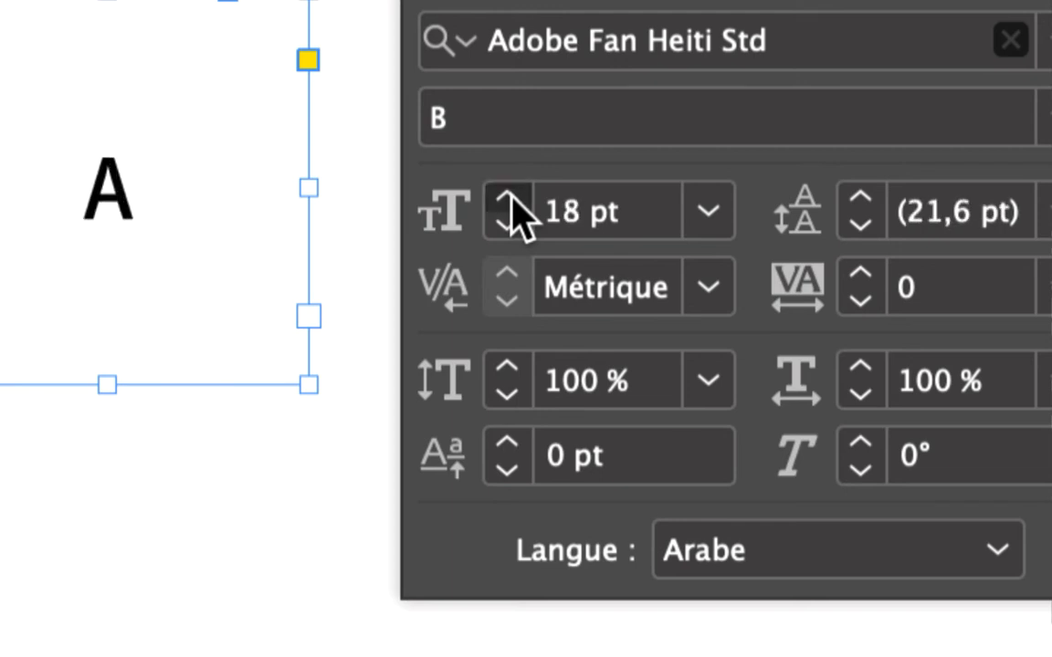
pyautogui.click(508, 198)
pyautogui.click(508, 197)
pyautogui.click(507, 197)
pyautogui.click(508, 197)
pyautogui.click(508, 198)
pyautogui.click(508, 197)
pyautogui.click(507, 197)
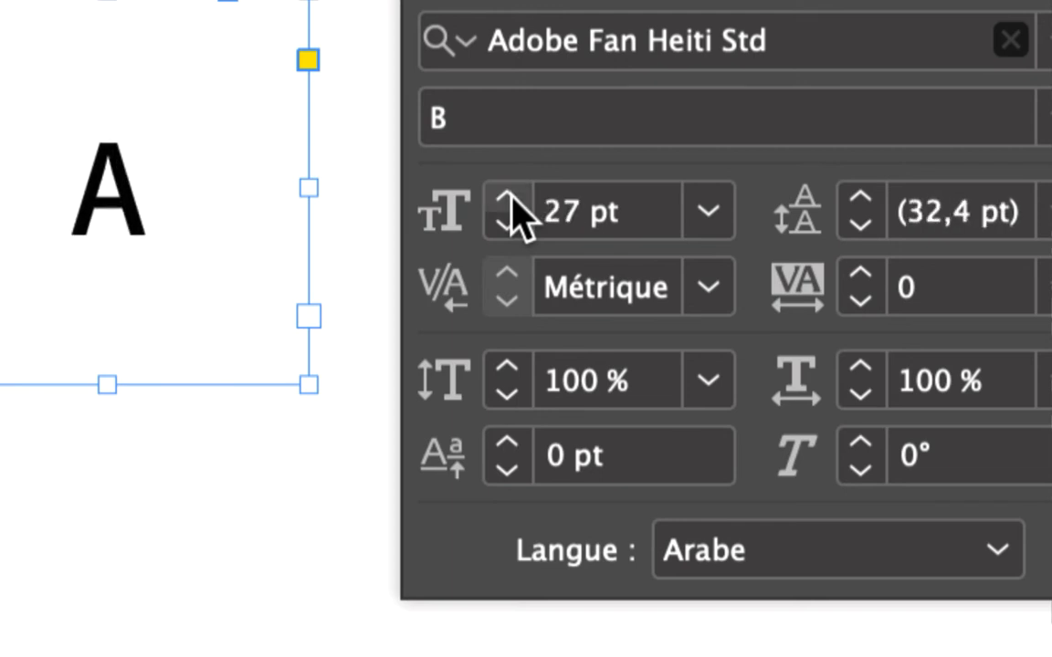
pyautogui.click(507, 197)
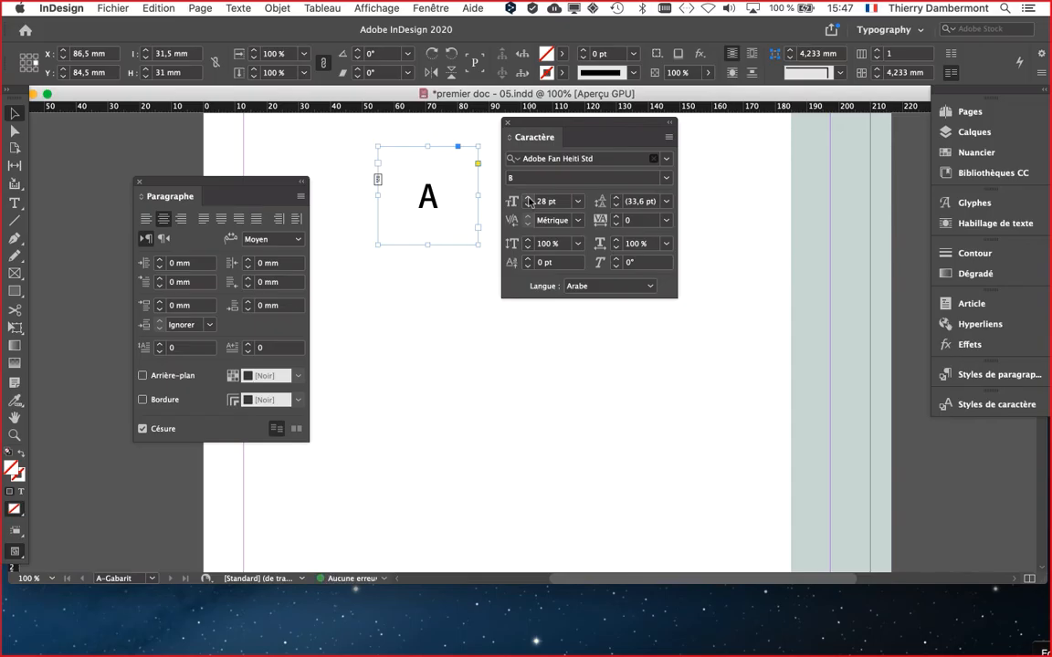
pyautogui.click(510, 197)
pyautogui.click(509, 197)
# Move the Caractère and Paragraphe panels away from the frame and float the tools in two columns beside it
pyautogui.moveTo(518, 141); pyautogui.dragTo(630, 149)
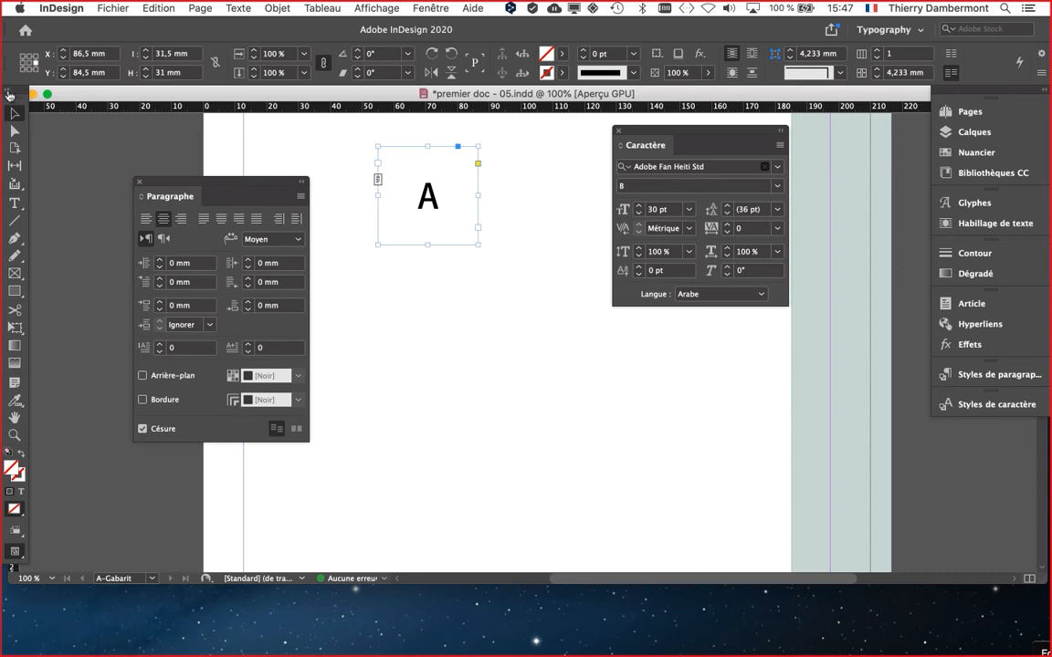
pyautogui.click(8, 91)
pyautogui.moveTo(187, 187); pyautogui.dragTo(645, 415)
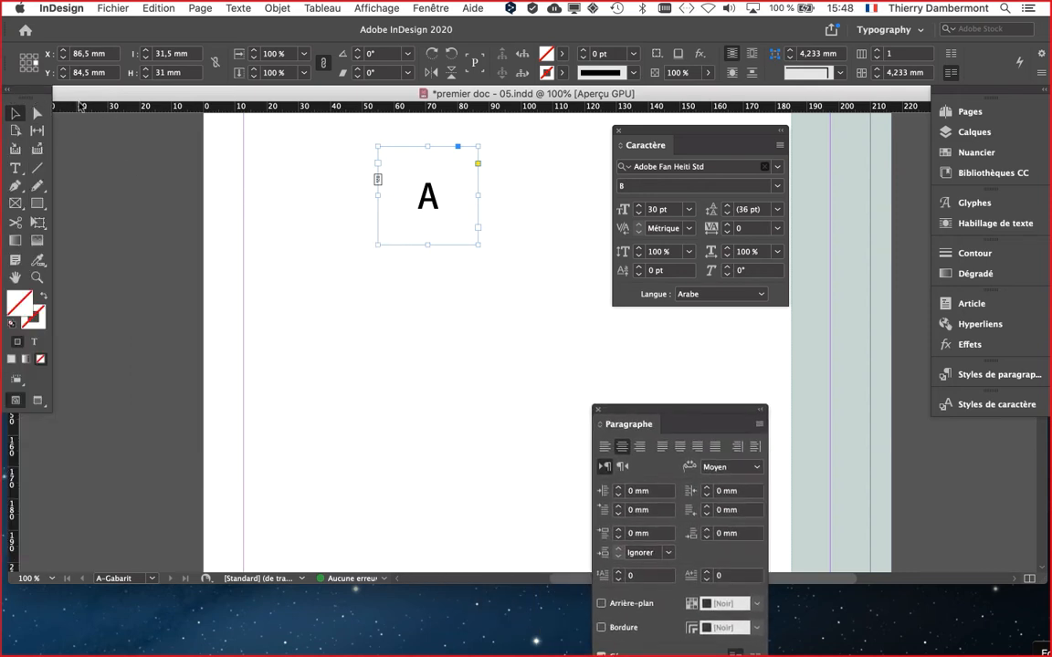
pyautogui.moveTo(32, 95); pyautogui.dragTo(314, 155)
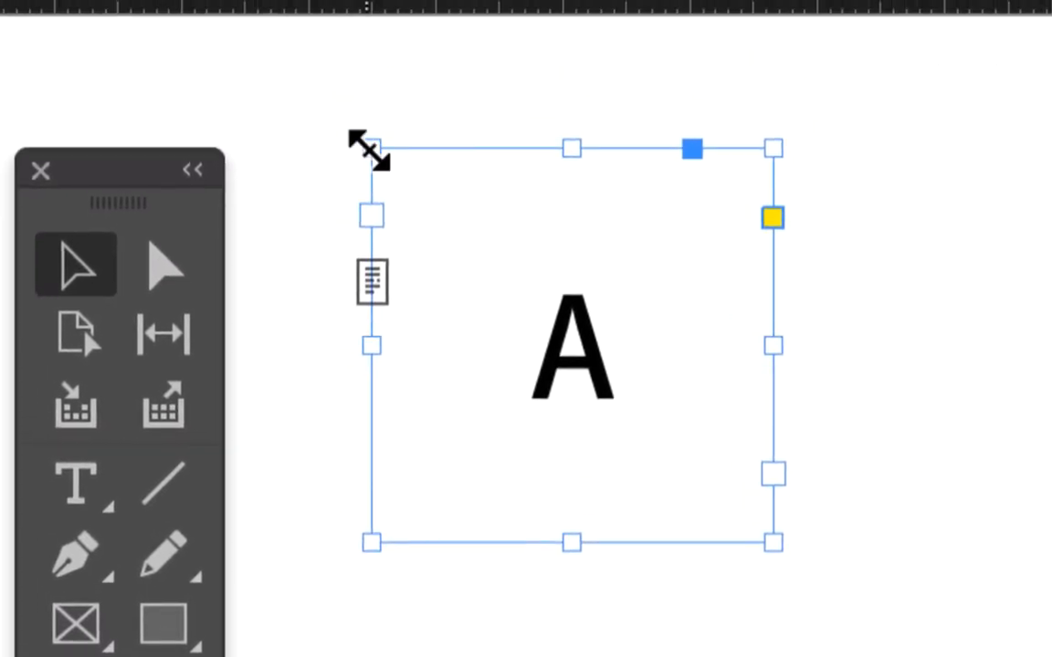
# Try several sizes for the page number frame, scaling it proportionally about its centre with the Selection tool
pyautogui.moveTo(369, 149); pyautogui.dragTo(425, 210)
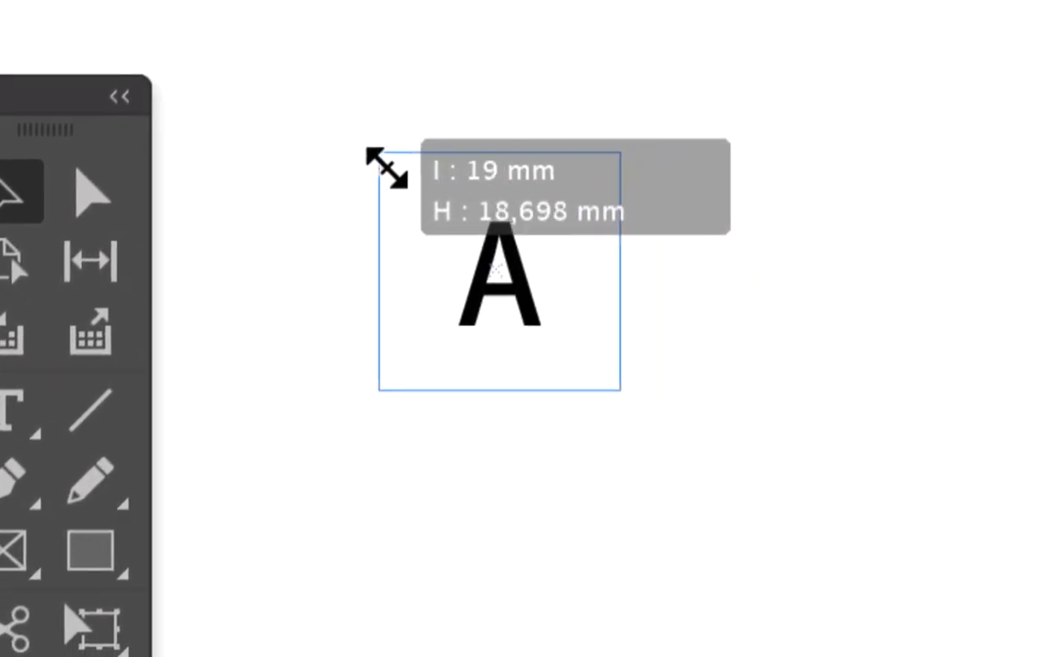
pyautogui.moveTo(386, 168)
pyautogui.mouseDown()
pyautogui.moveTo(338, 142)
pyautogui.moveTo(368, 164)
pyautogui.mouseUp()
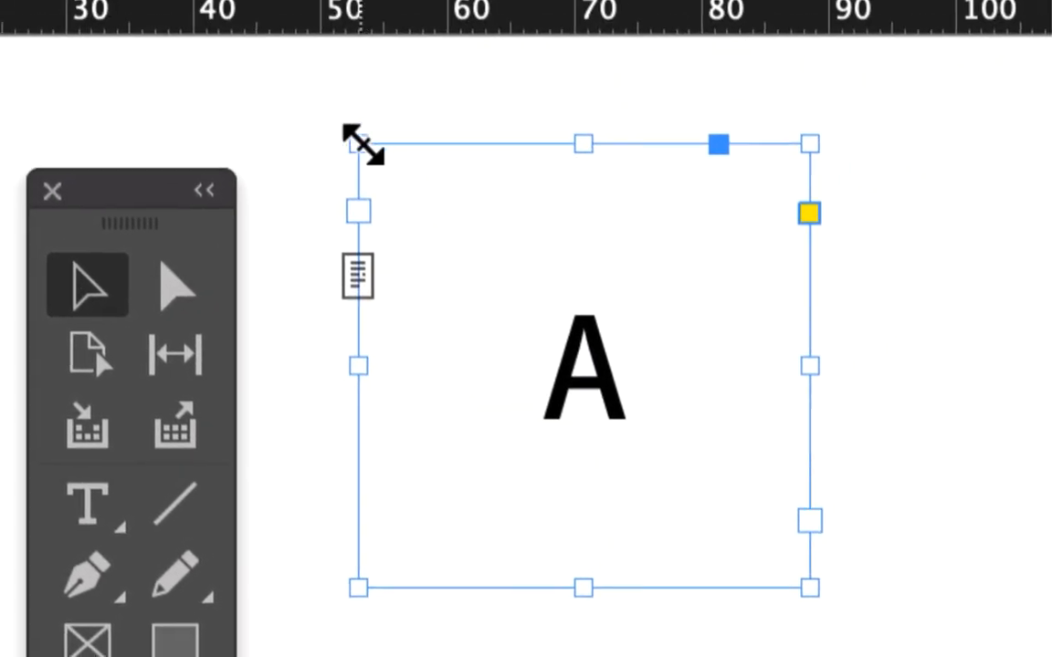
pyautogui.moveTo(364, 145); pyautogui.dragTo(420, 208)
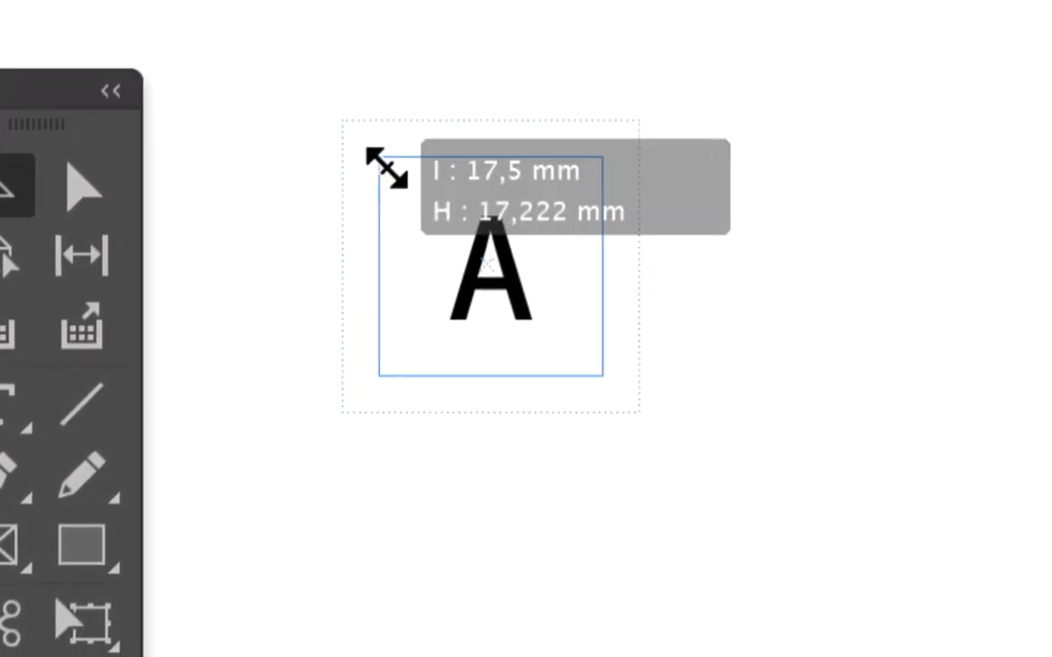
pyautogui.moveTo(386, 168); pyautogui.dragTo(395, 173)
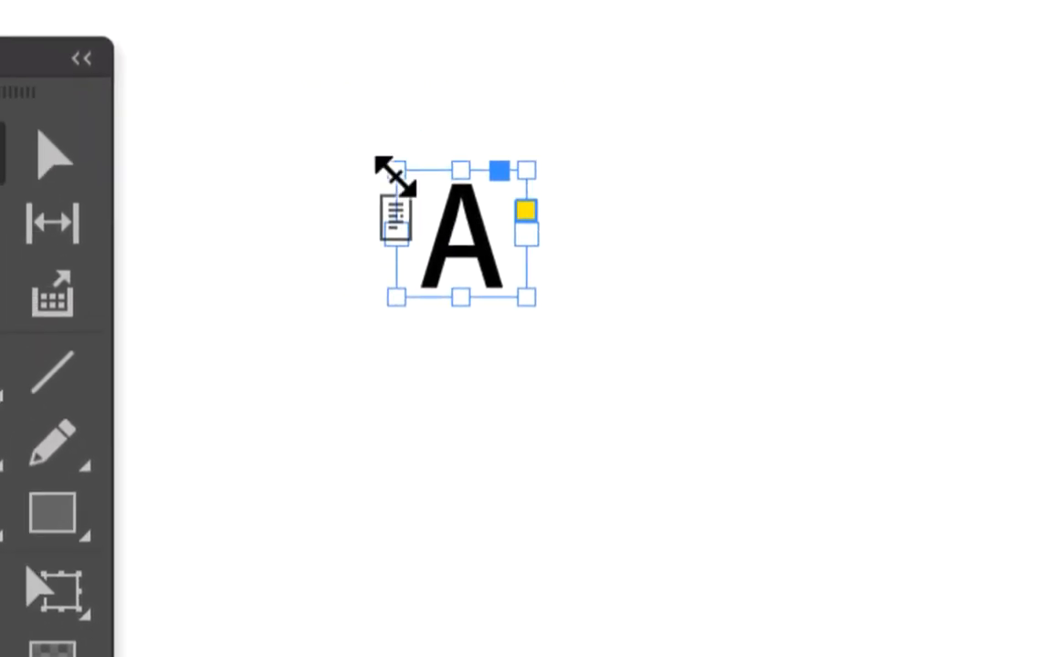
pyautogui.moveTo(396, 173)
pyautogui.mouseDown()
pyautogui.moveTo(365, 151)
pyautogui.moveTo(412, 180)
pyautogui.mouseUp()
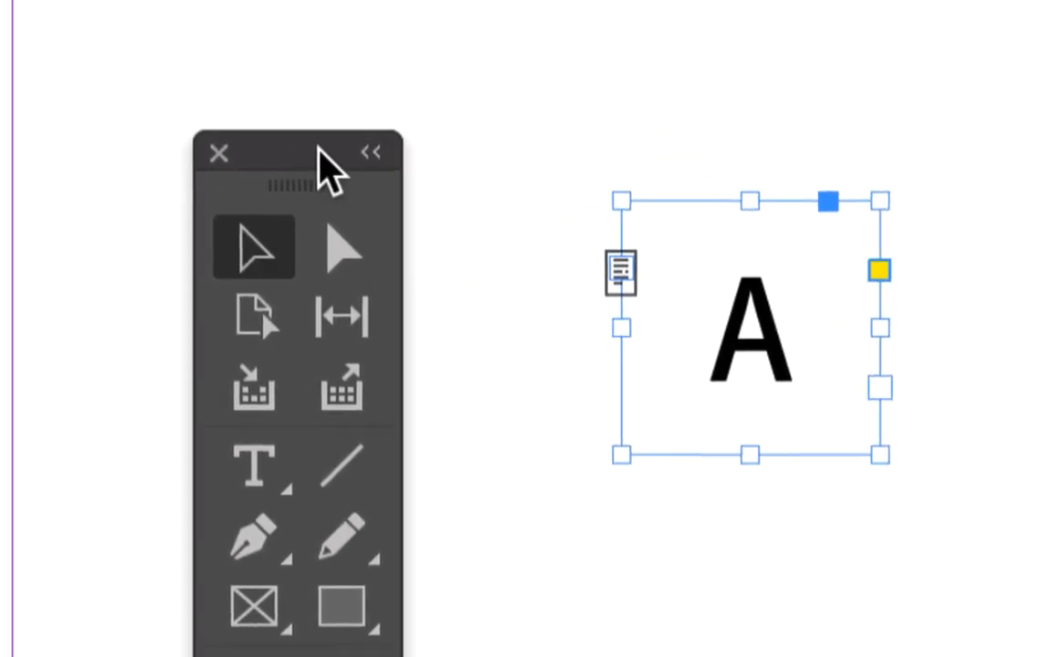
# Try scaling the page number frame together with its text using the Free Transform tool, and undo the scaling
pyautogui.moveTo(317, 147); pyautogui.dragTo(324, 92)
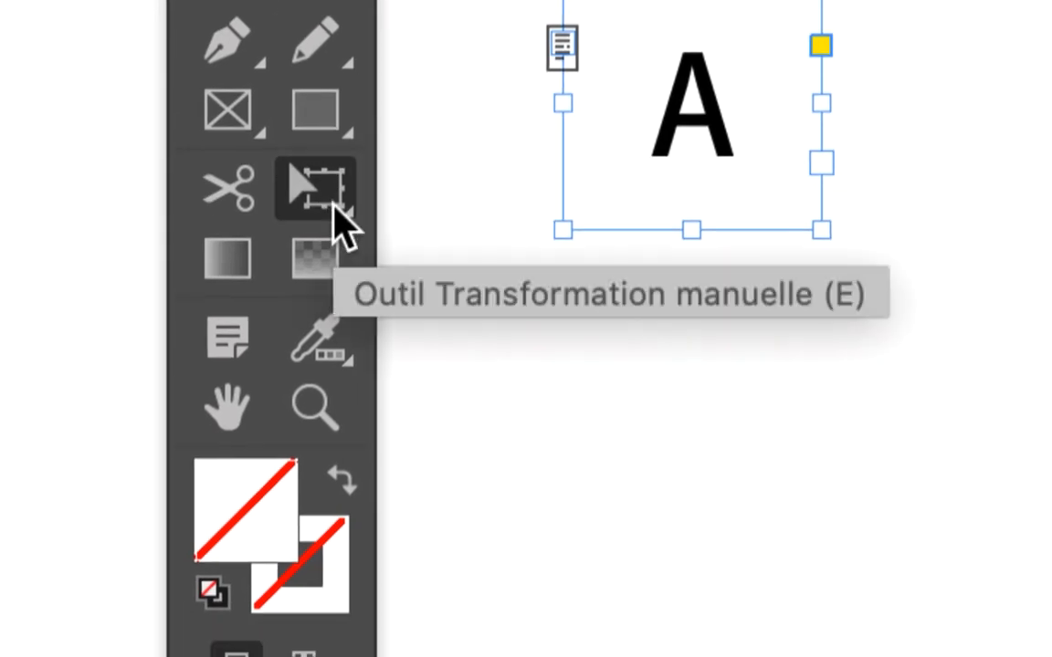
pyautogui.click(334, 203)
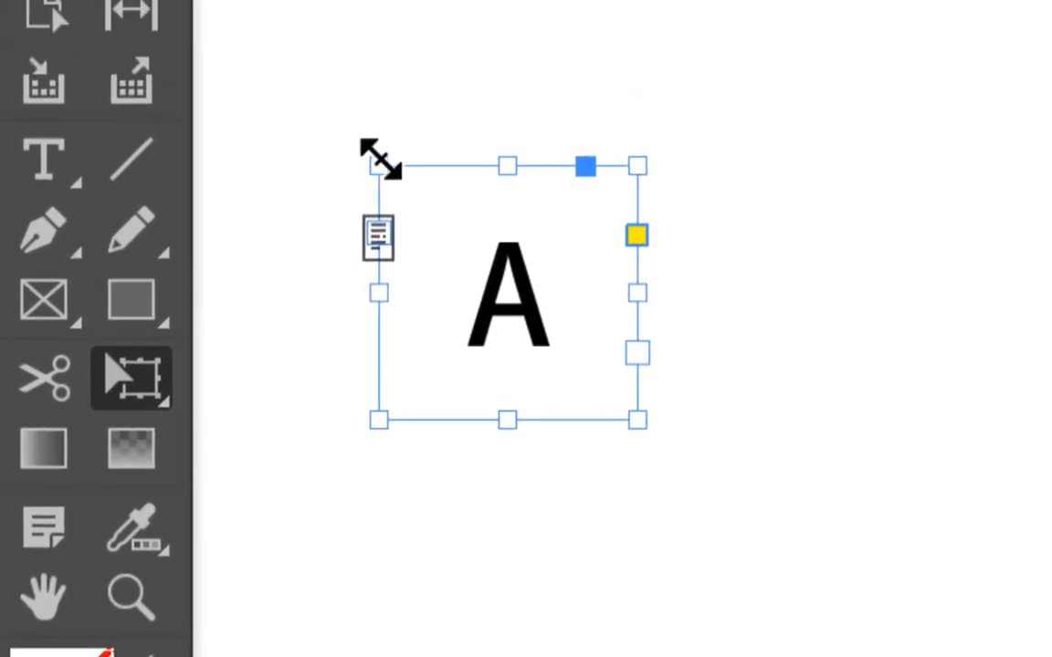
pyautogui.moveTo(380, 160); pyautogui.dragTo(484, 263)
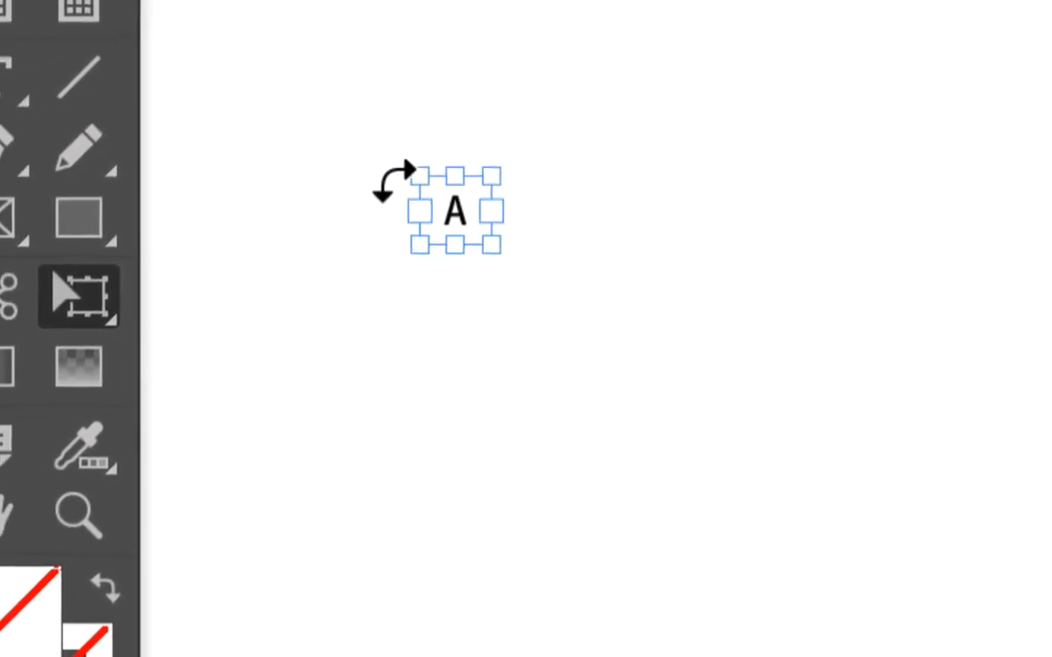
pyautogui.moveTo(402, 181); pyautogui.dragTo(374, 166)
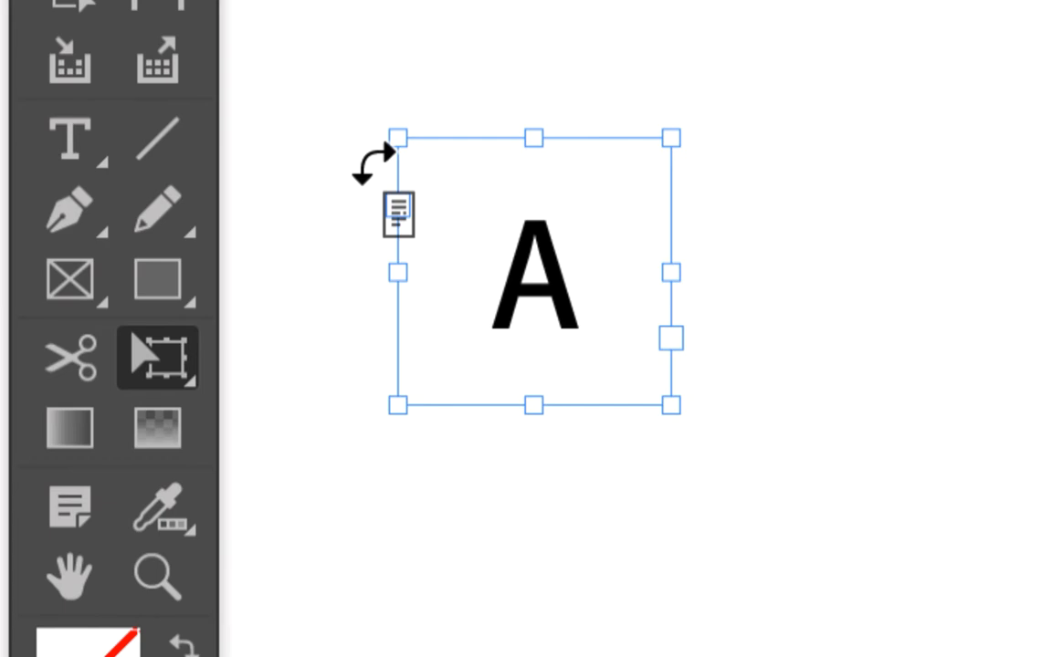
pyautogui.press('super+z')
pyautogui.press('super+z')
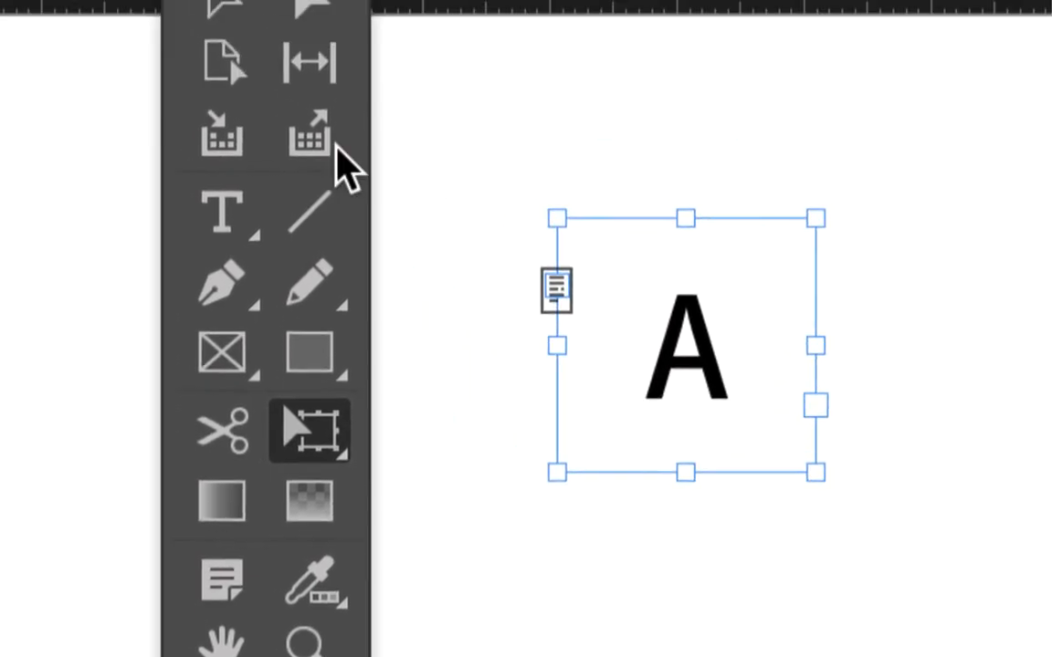
# Resize the page number frame about its centre to 17,5 × 17,222 mm with the Selection tool
pyautogui.click(288, 62)
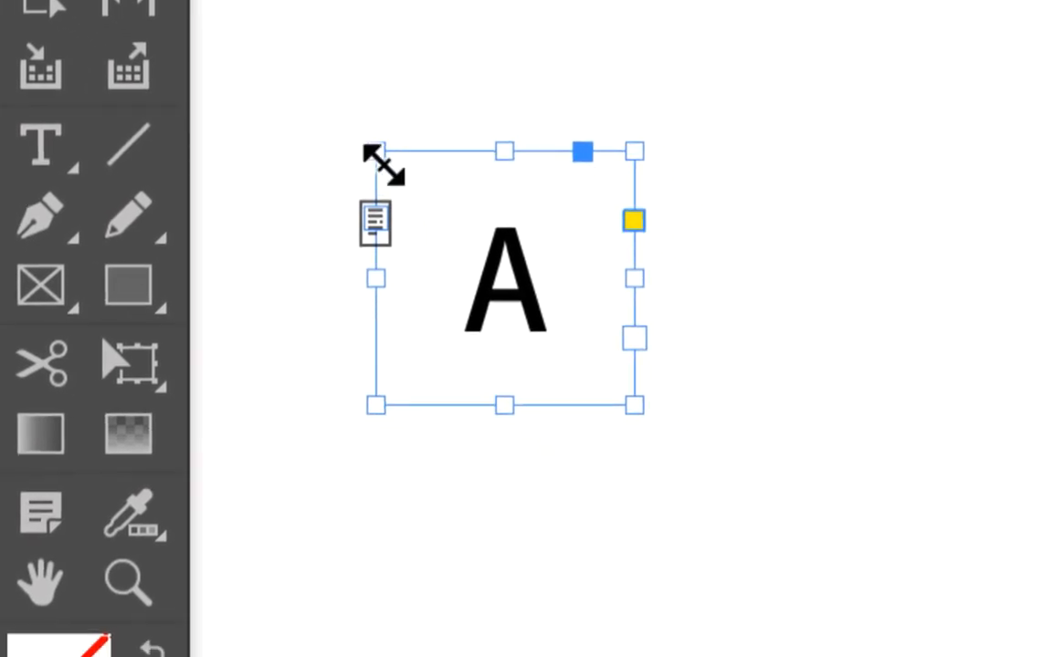
pyautogui.moveTo(384, 164)
pyautogui.mouseDown()
pyautogui.moveTo(427, 194)
pyautogui.moveTo(384, 166)
pyautogui.mouseUp()
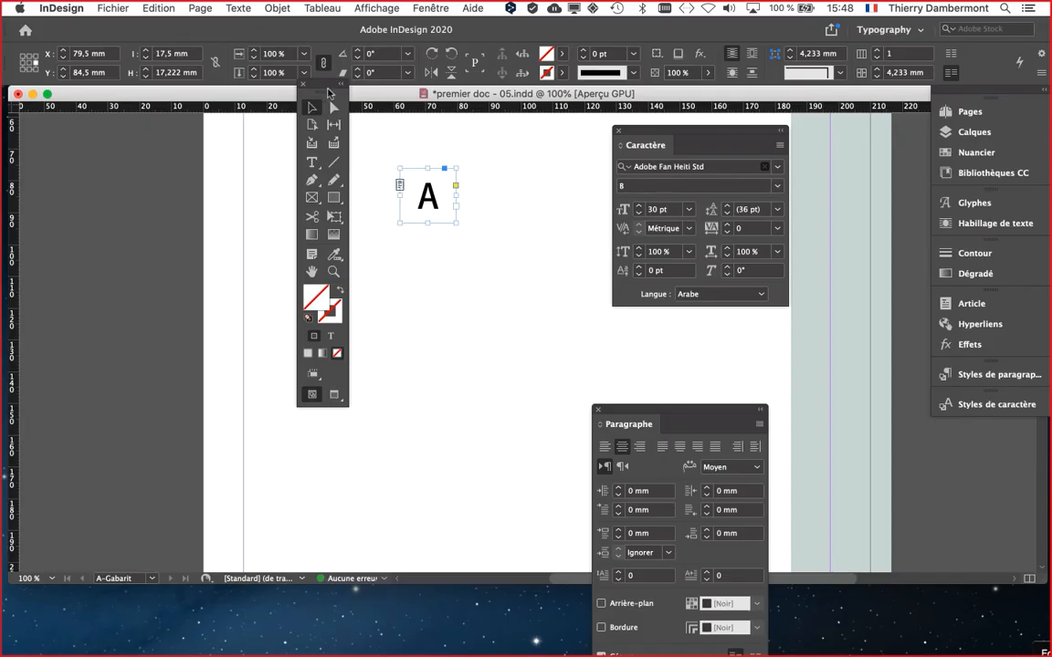
# Display the master page at 50% and move the floating tools, Caractère and Paragraphe panels off the page
pyautogui.moveTo(329, 94); pyautogui.dragTo(112, 131)
pyautogui.press('super+minus')
pyautogui.press('super+minus')
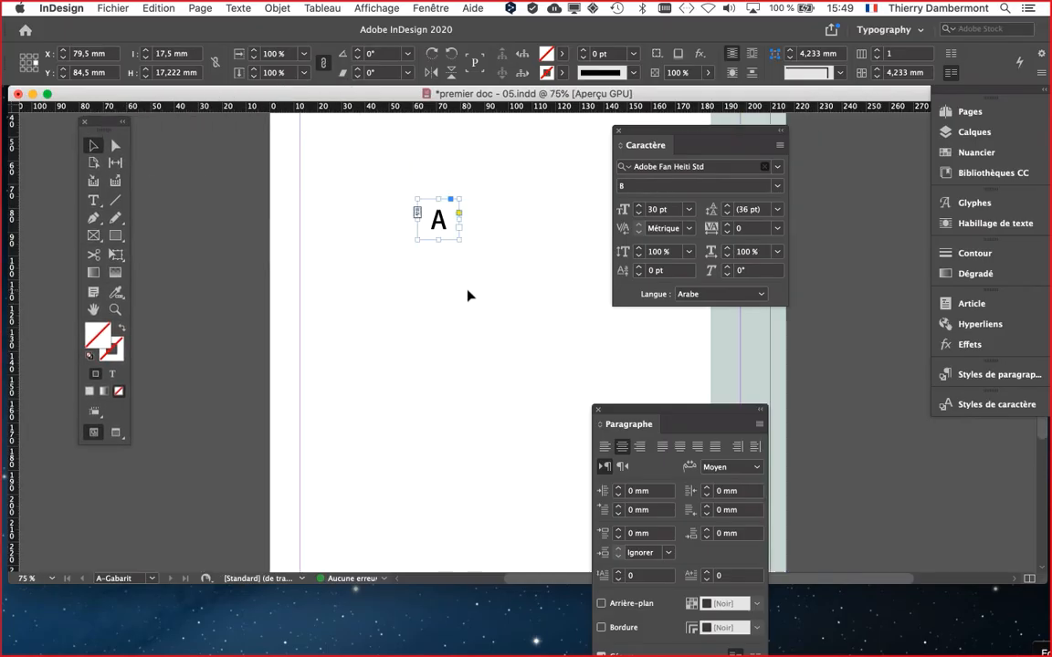
pyautogui.moveTo(640, 134); pyautogui.dragTo(804, 150)
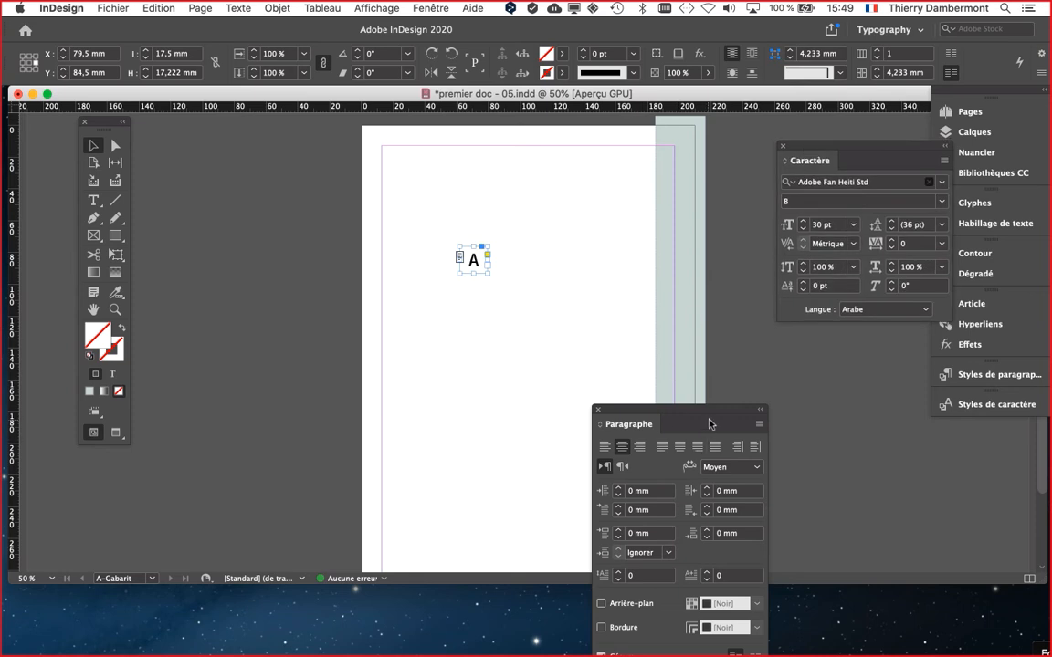
pyautogui.moveTo(711, 413); pyautogui.dragTo(281, 337)
# Move the page number frame to the page's lower right corner, aligned with the coloured band's inner edge and the bottom margin
pyautogui.scroll(-4, 509, 411)
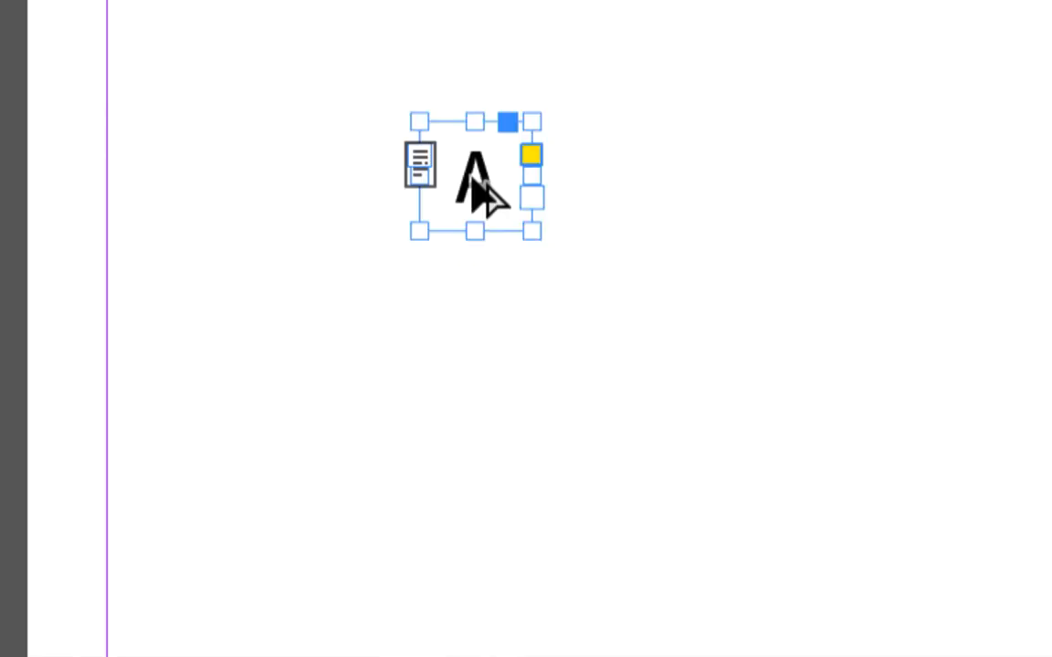
pyautogui.moveTo(472, 178); pyautogui.dragTo(629, 418)
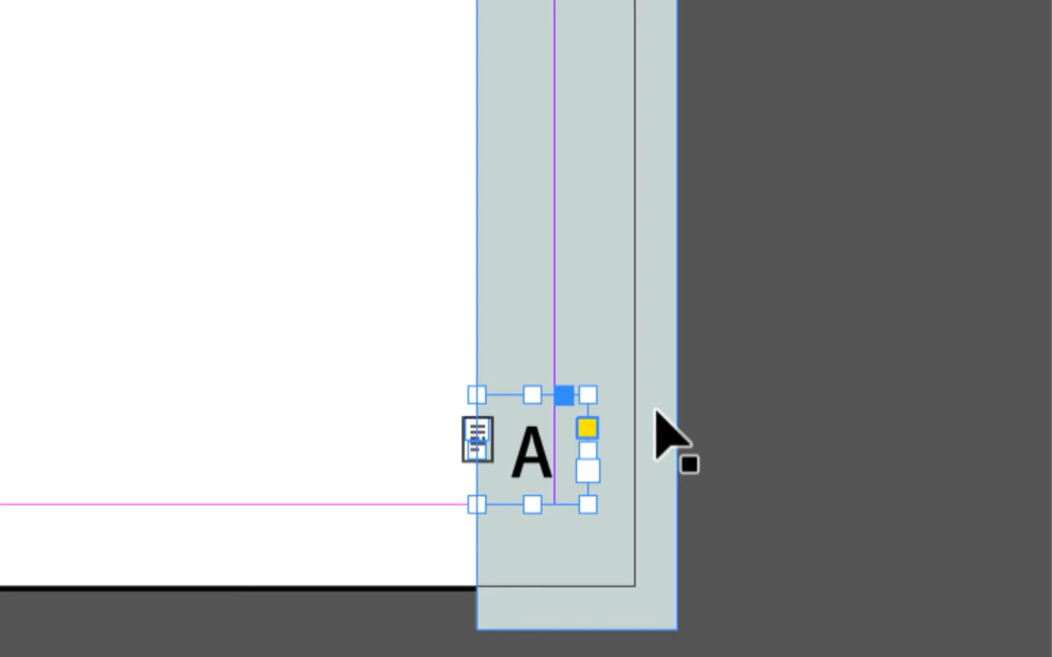
pyautogui.moveTo(533, 467); pyautogui.dragTo(555, 470)
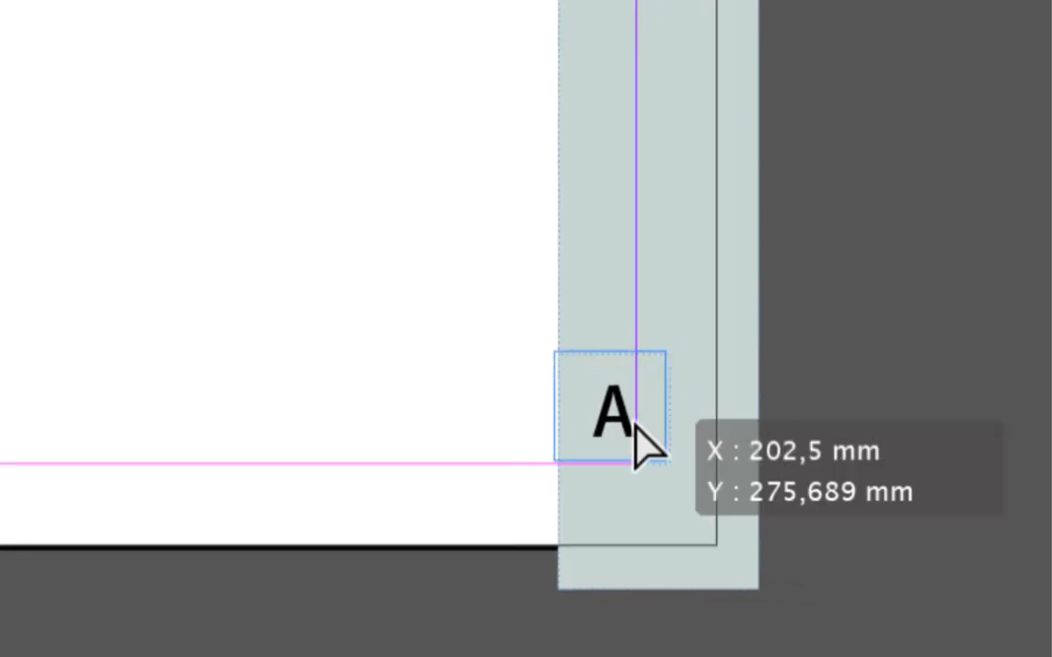
pyautogui.moveTo(636, 427); pyautogui.dragTo(632, 426)
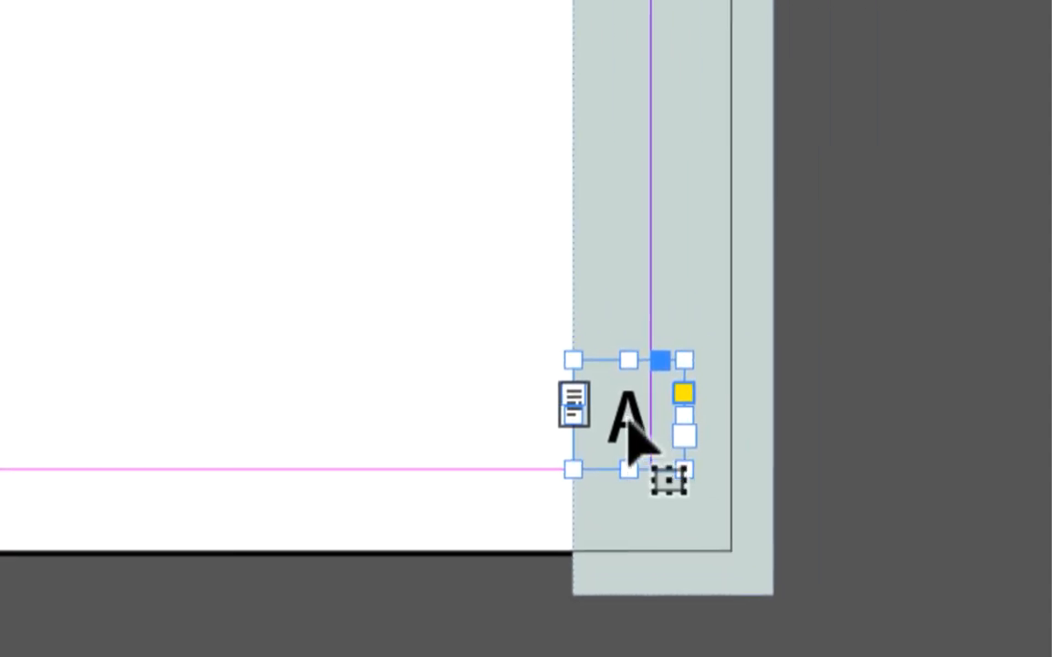
# Move the page number frame down so it straddles the bottom margin, its edge aligned with the coloured band's inner edge
pyautogui.moveTo(628, 420); pyautogui.dragTo(628, 433)
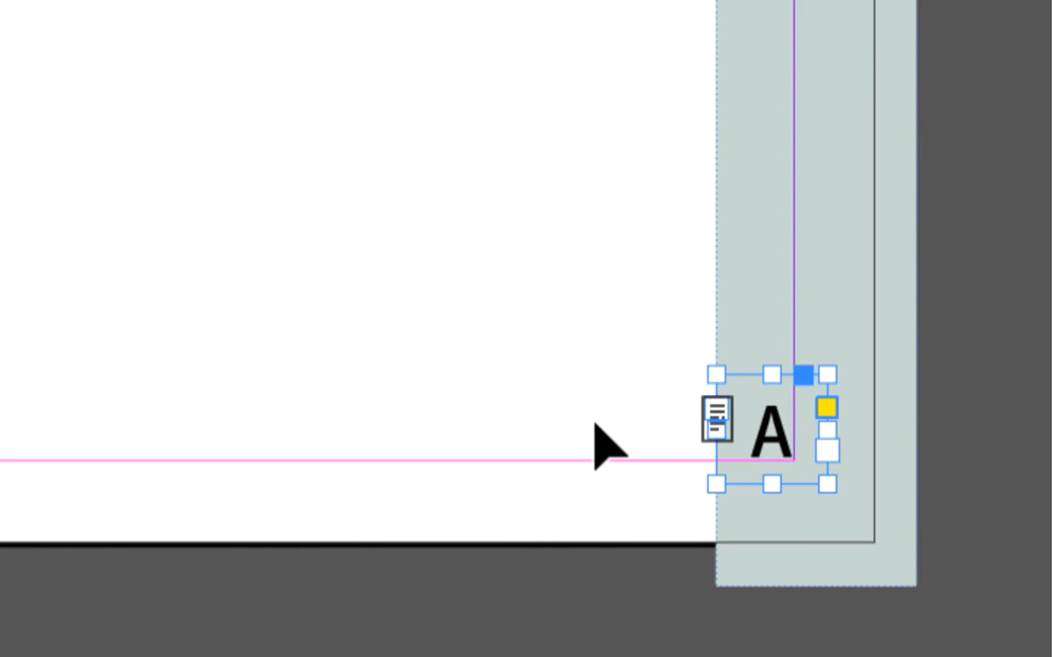
pyautogui.moveTo(626, 418)
pyautogui.mouseDown()
pyautogui.moveTo(618, 415)
pyautogui.moveTo(624, 428)
pyautogui.mouseUp()
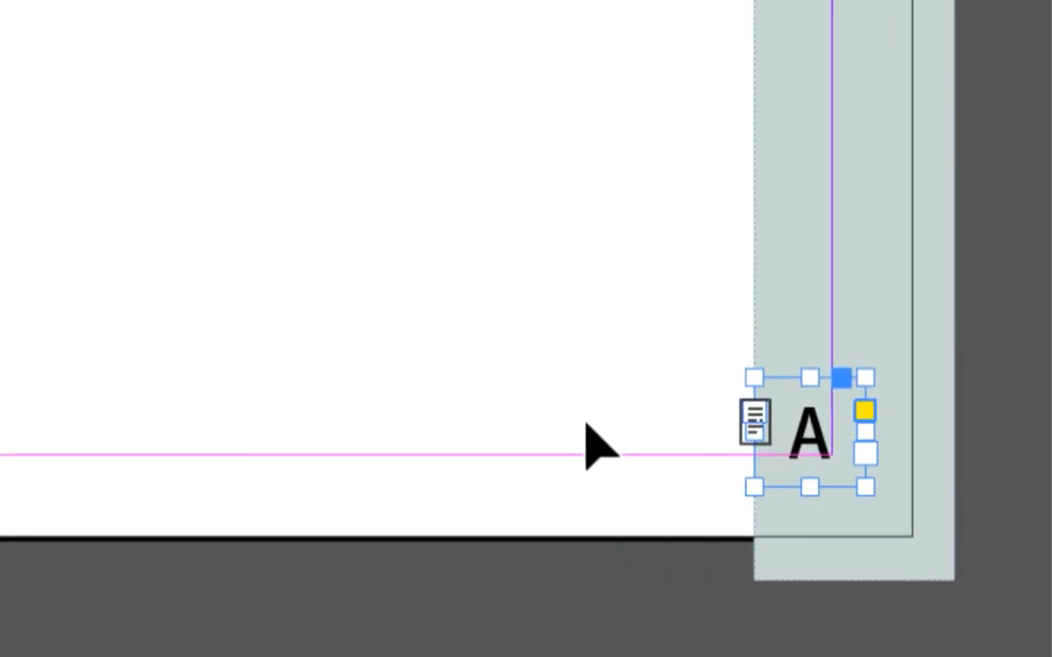
pyautogui.press('Up')
pyautogui.press('Up')
pyautogui.press('Up')
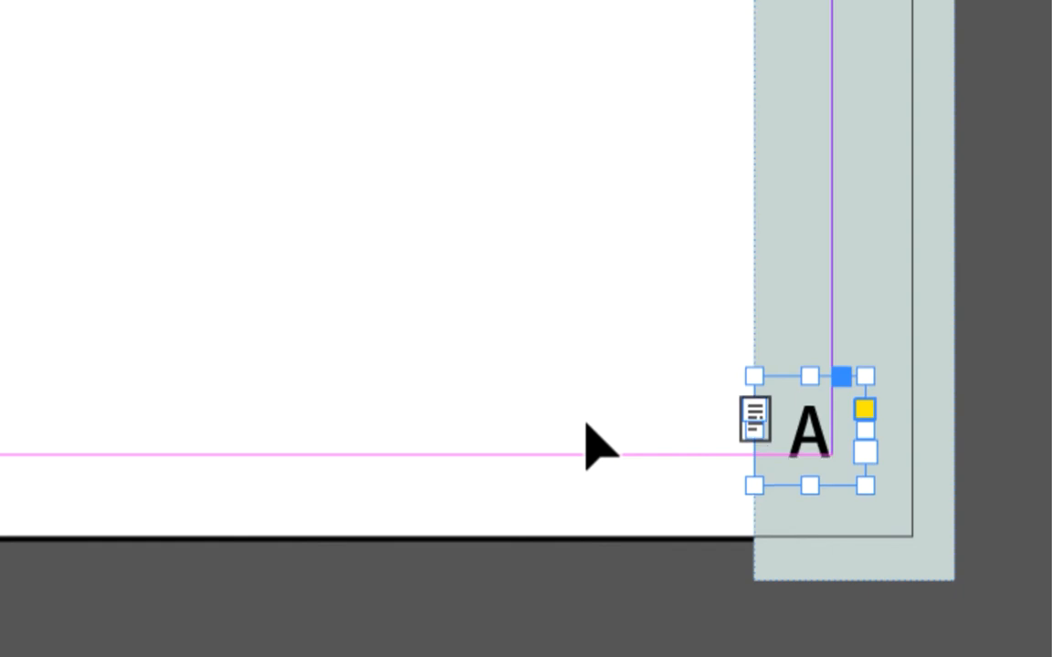
pyautogui.press('Right')
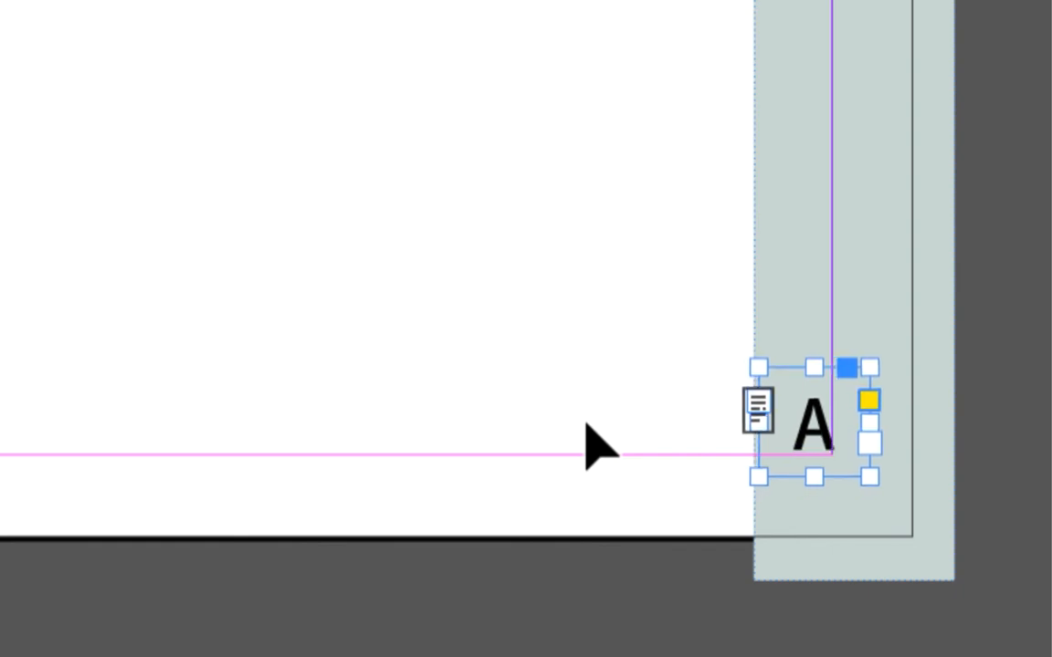
pyautogui.press('Left')
pyautogui.press('Left')
pyautogui.press('Down')
pyautogui.press('Down')
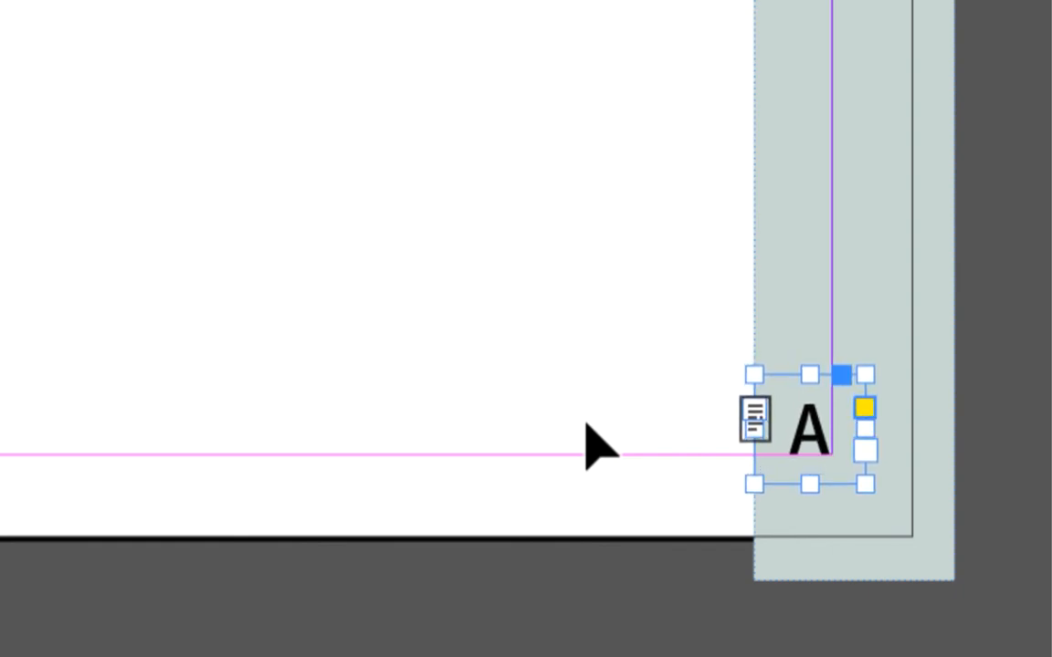
# Nudge the page number frame across the coloured band's inner edge, placing it at X 200 mm and Y 277,611 mm
pyautogui.press('Up')
pyautogui.press('Up')
pyautogui.press('Up')
pyautogui.press('Up')
pyautogui.press('Down')
pyautogui.press('Down')
pyautogui.press('Down')
pyautogui.press('Down')
pyautogui.press('Right')
pyautogui.press('Right')
pyautogui.press('Left')
pyautogui.press('Left')
pyautogui.press('Left')
pyautogui.press('Left')
pyautogui.press('Up')
pyautogui.press('Up')
pyautogui.press('Right')
pyautogui.press('Down')
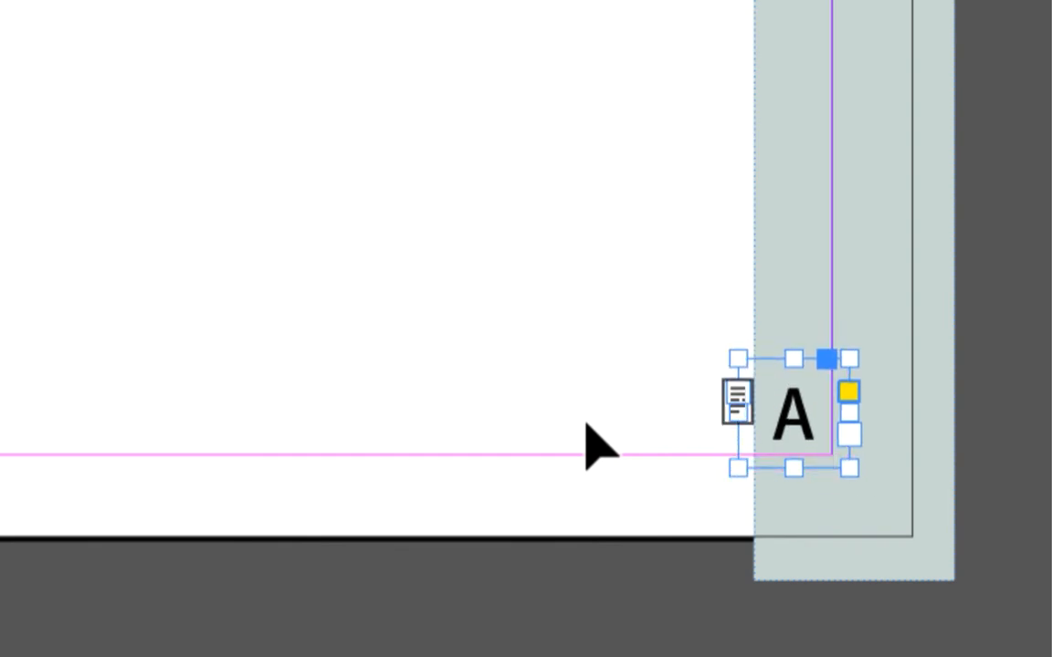
pyautogui.press('Down')
pyautogui.press('Up')
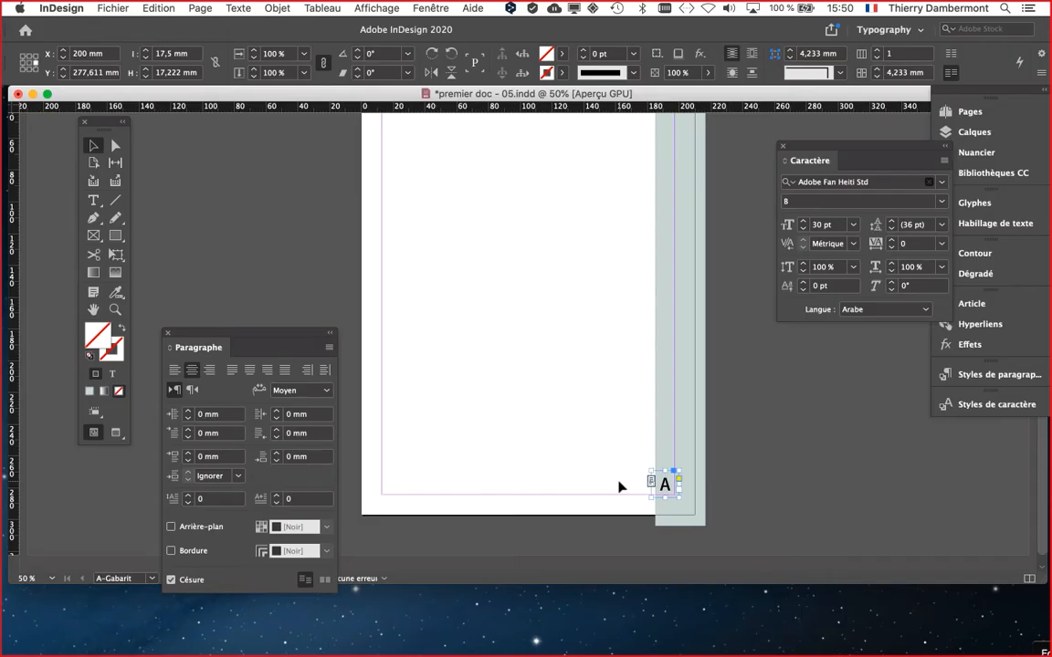
# Examine the display performance and the grids and guides options, and view the page number frame at 300%
pyautogui.click(394, 9)
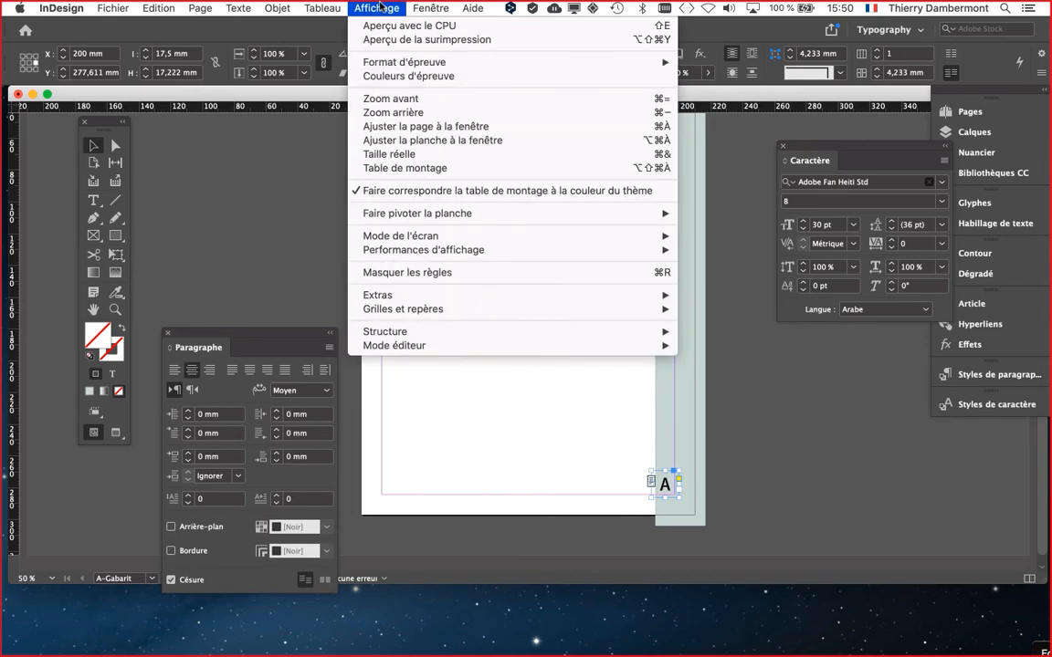
pyautogui.click(380, 6)
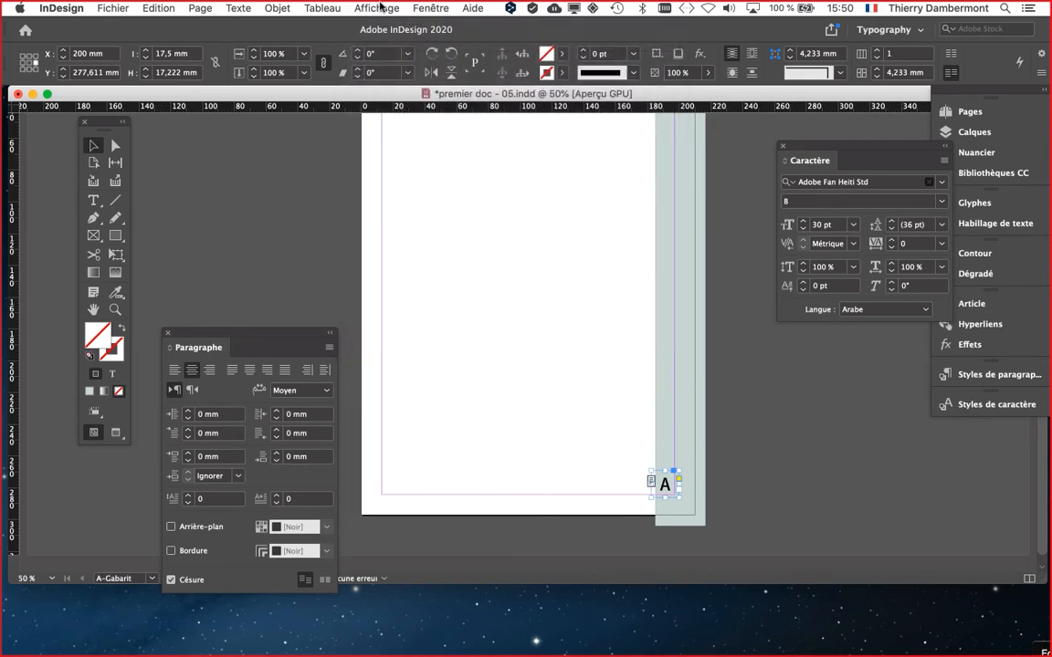
pyautogui.click(370, 6)
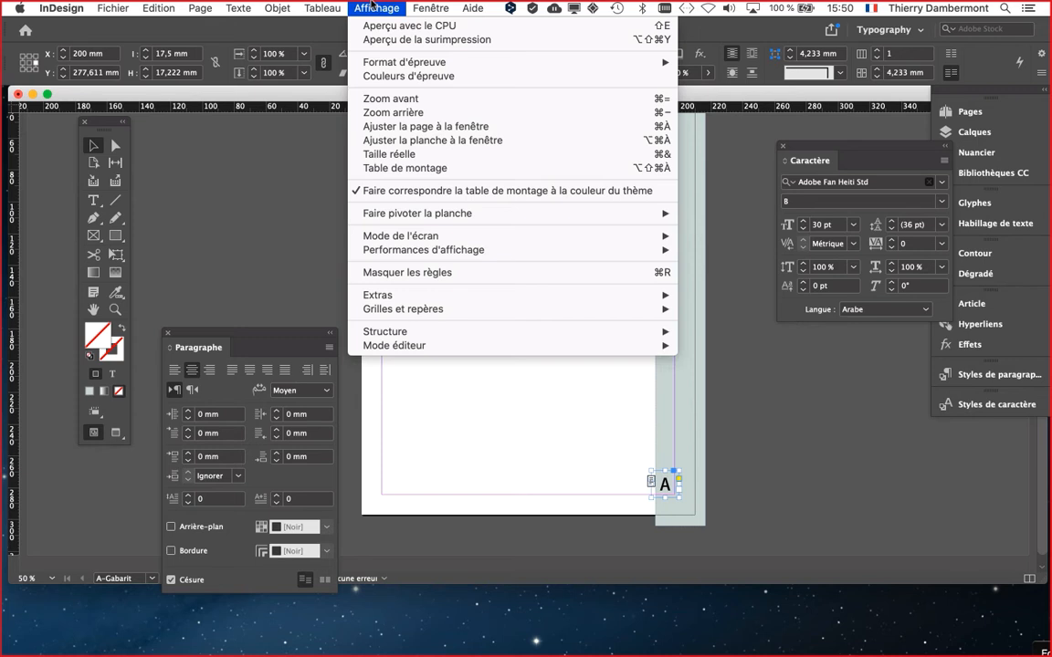
pyautogui.moveTo(424, 251)
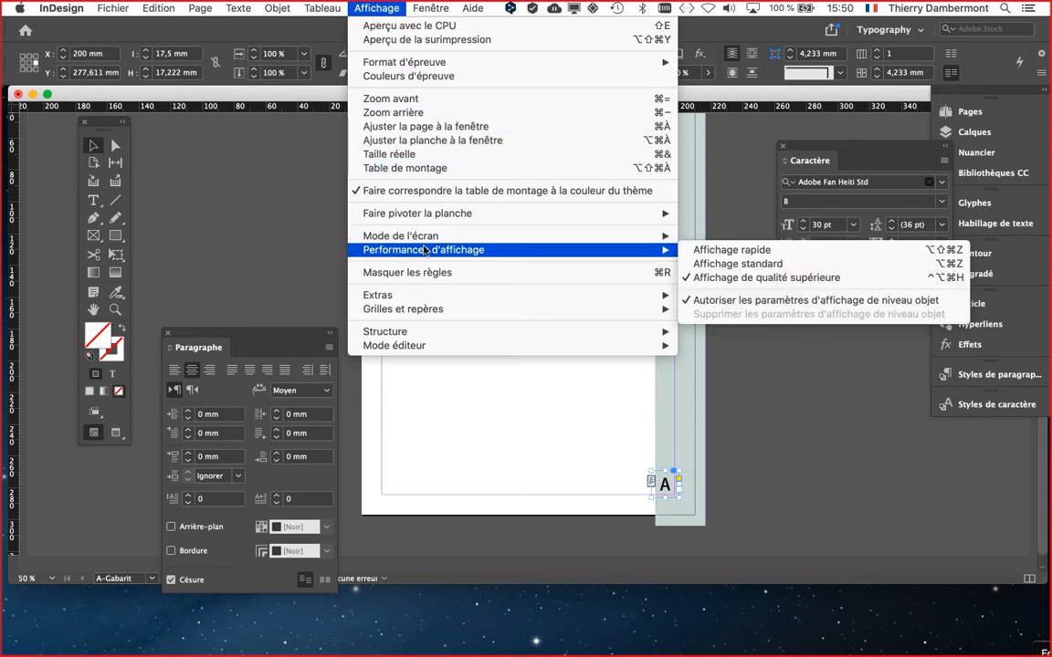
pyautogui.moveTo(418, 309)
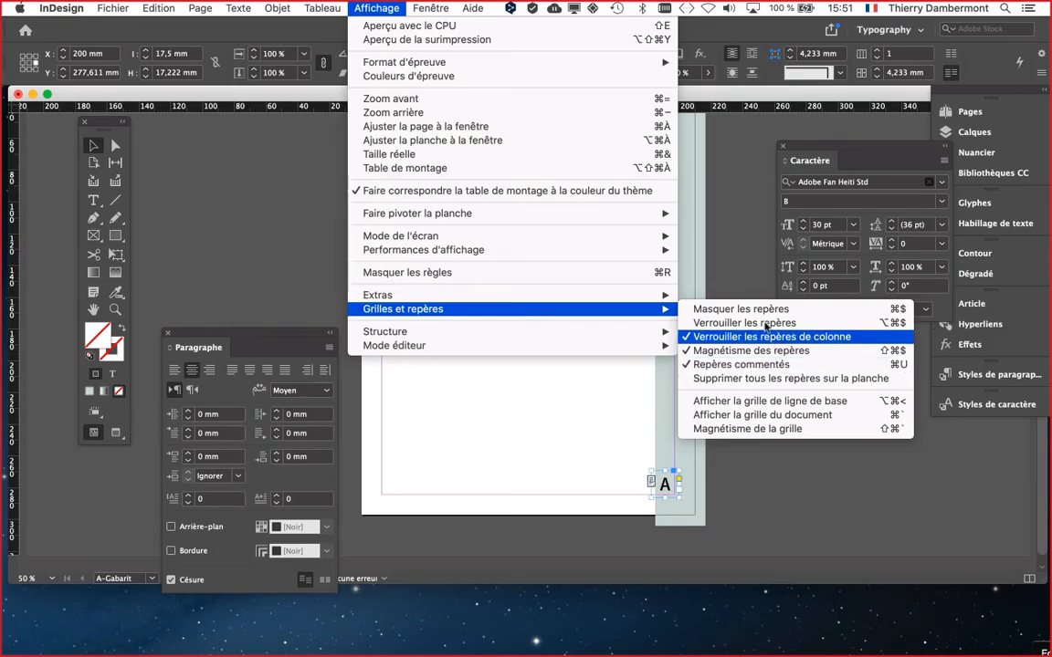
pyautogui.click(282, 98)
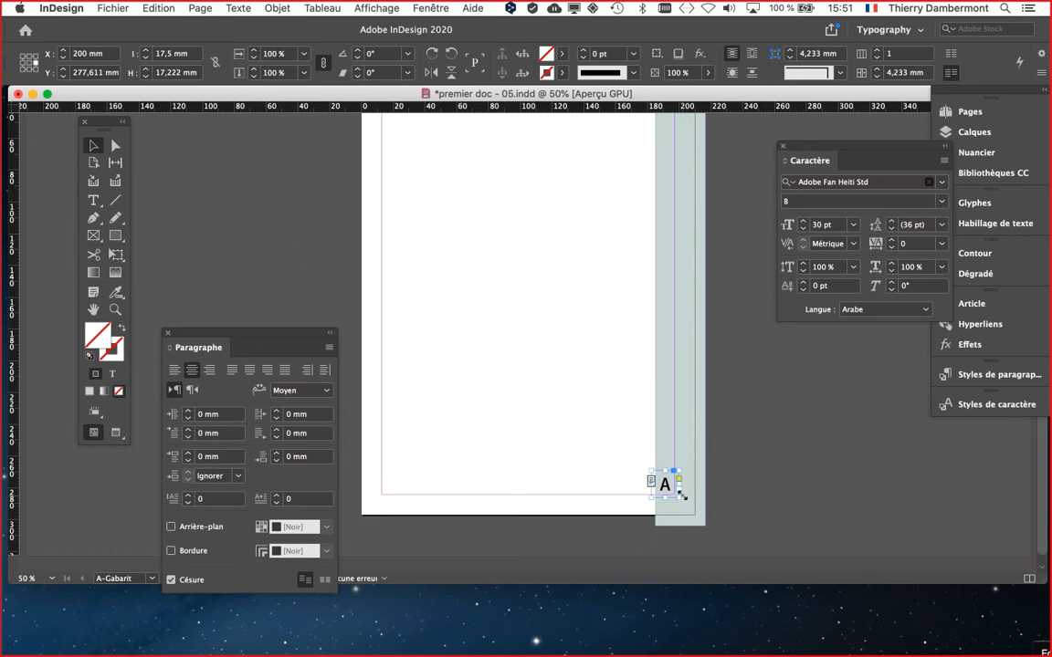
pyautogui.scroll(3, 680, 497)
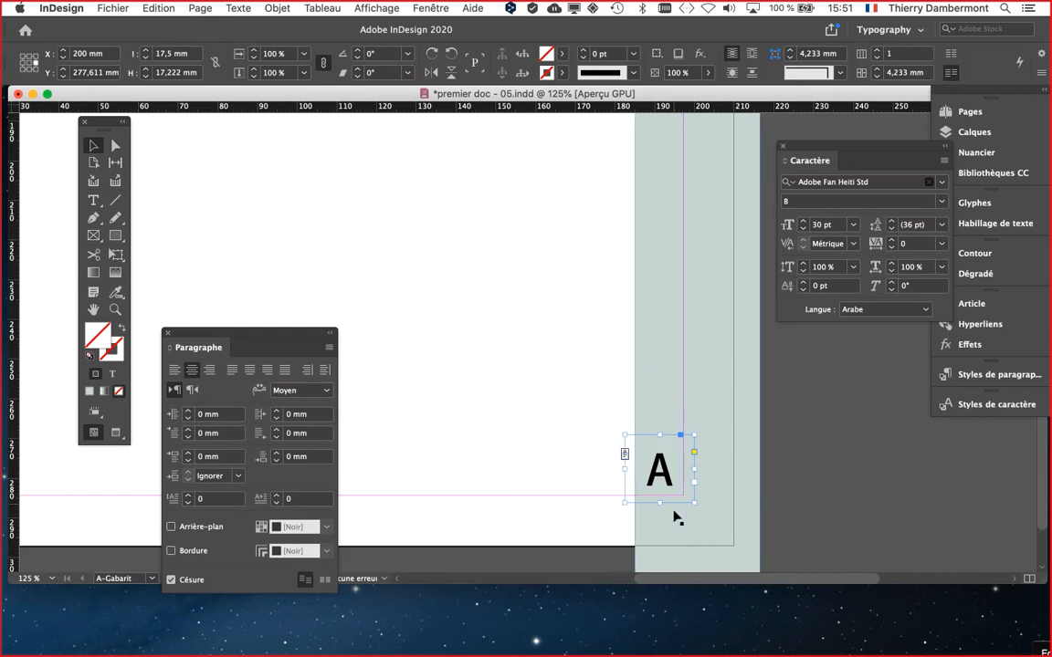
pyautogui.scroll(3, 680, 508)
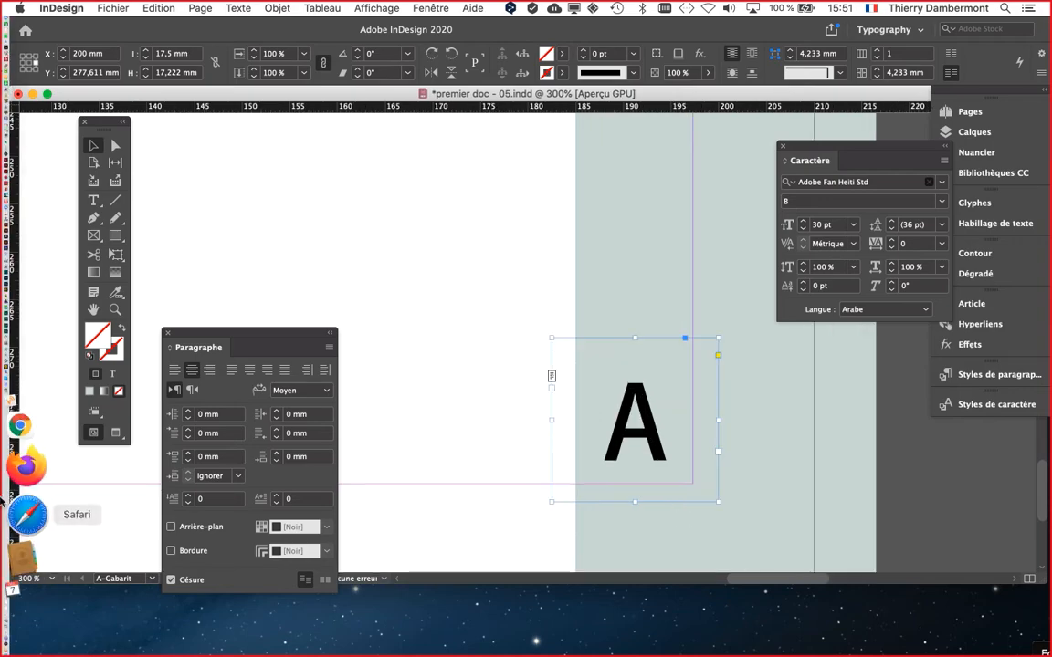
# Switch to Firefox, search the web for "opentype font" and open the French Wikipedia article on OpenType
pyautogui.click(15, 498)
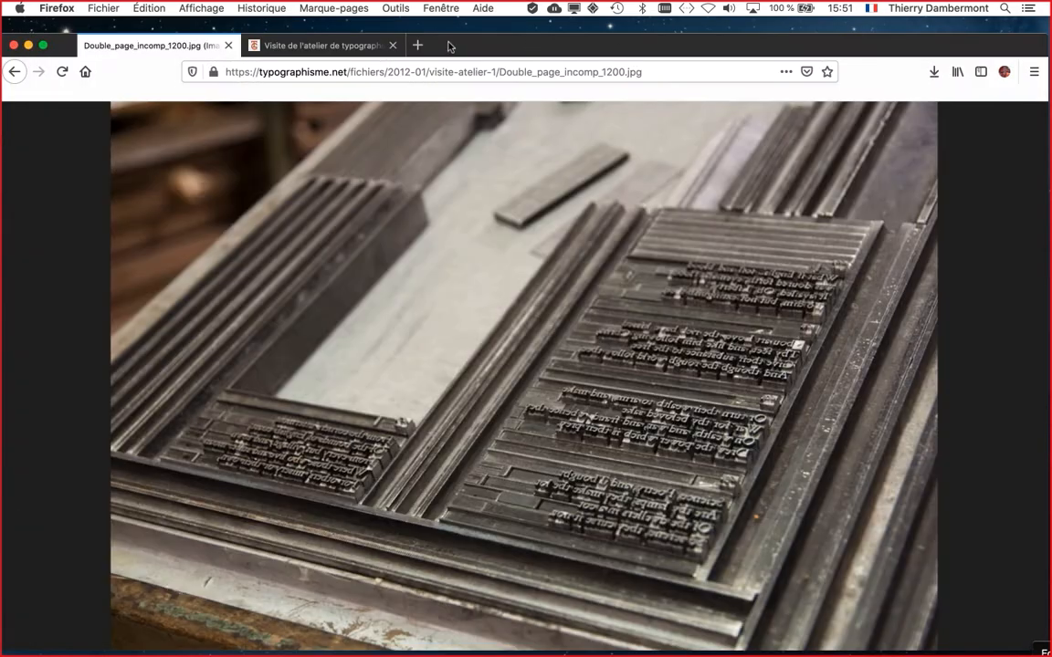
pyautogui.click(370, 69)
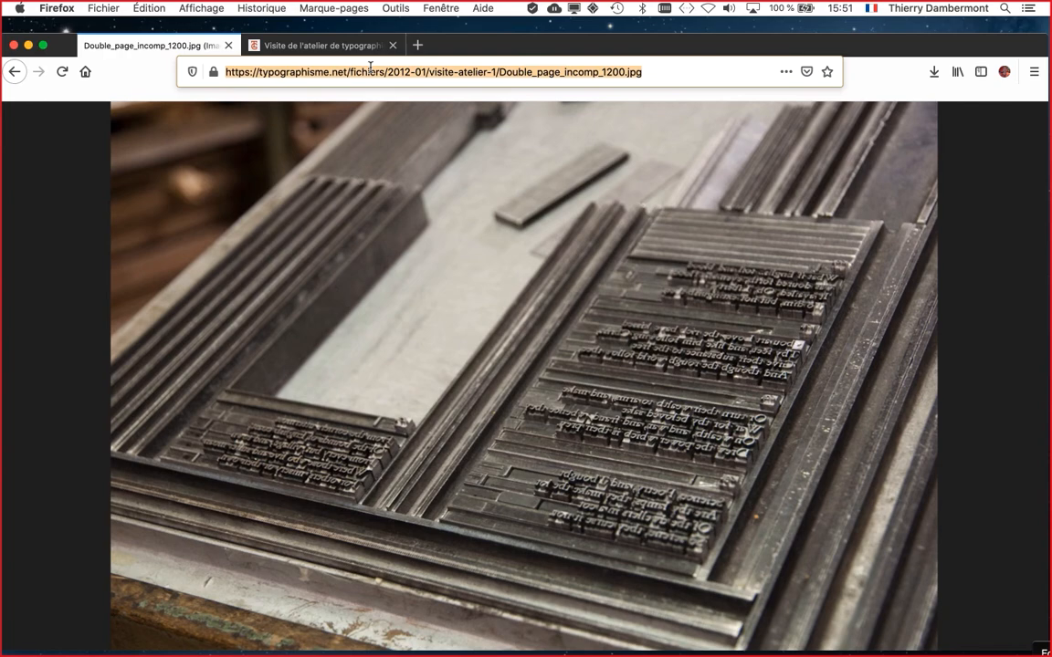
pyautogui.write('opentype')
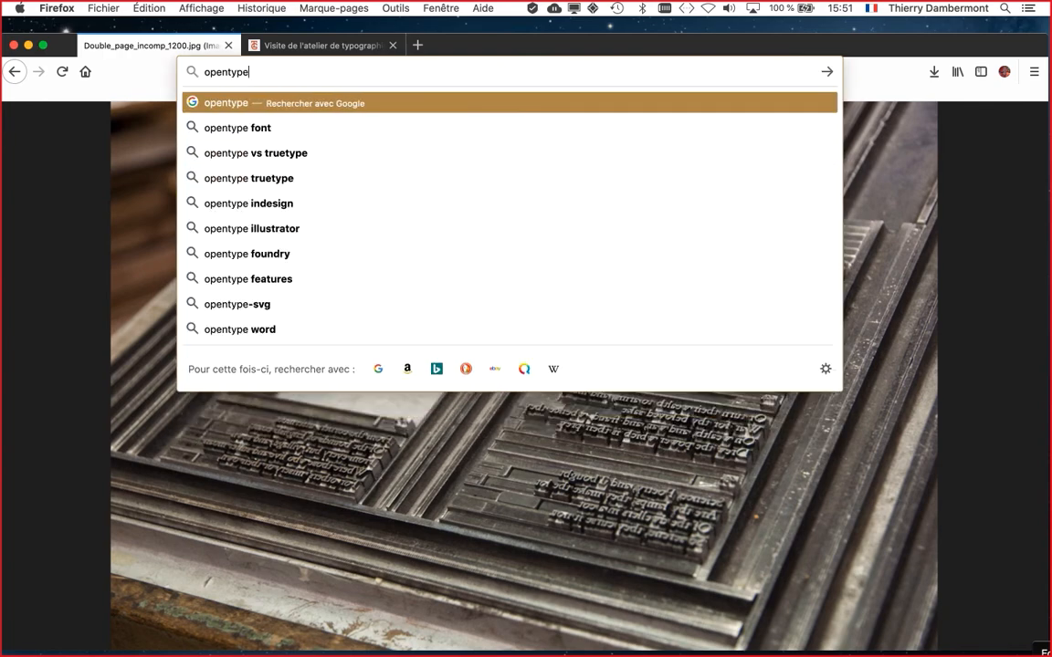
pyautogui.write(' font')
pyautogui.press('Return')
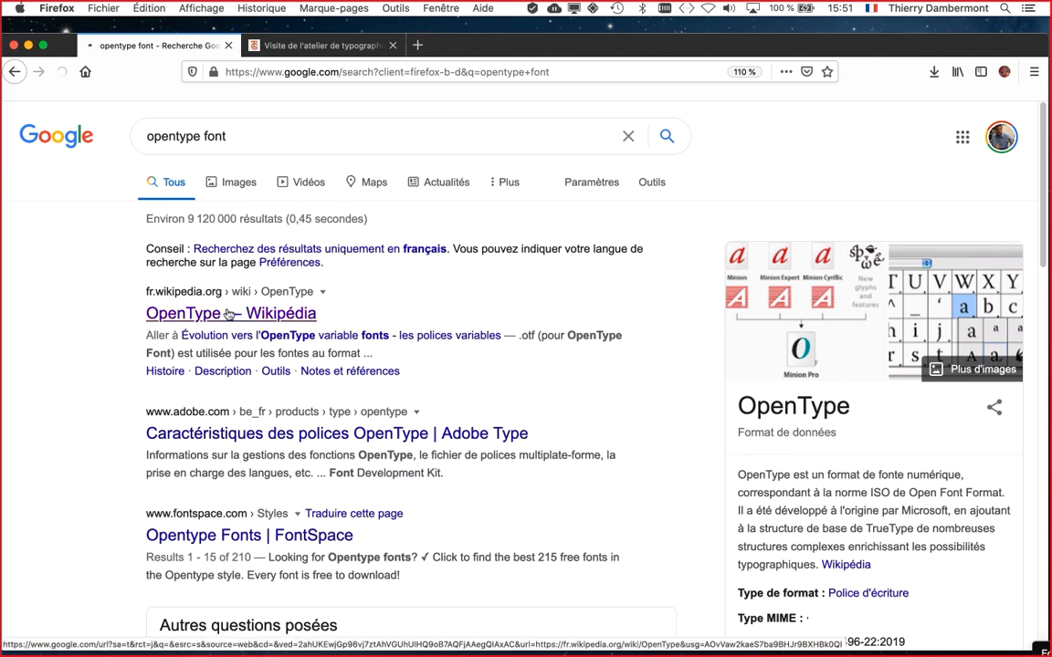
pyautogui.click(228, 313)
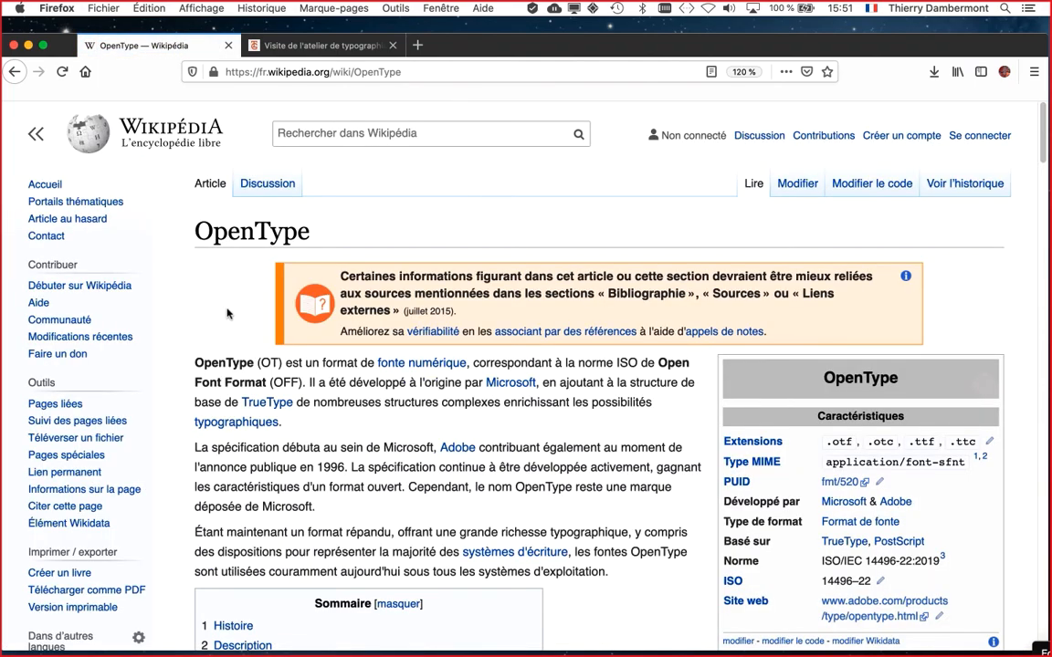
# Read through the article's introduction, description, SVG glyph and intellectual property sections, and return to InDesign
pyautogui.scroll(-2, 227, 313)
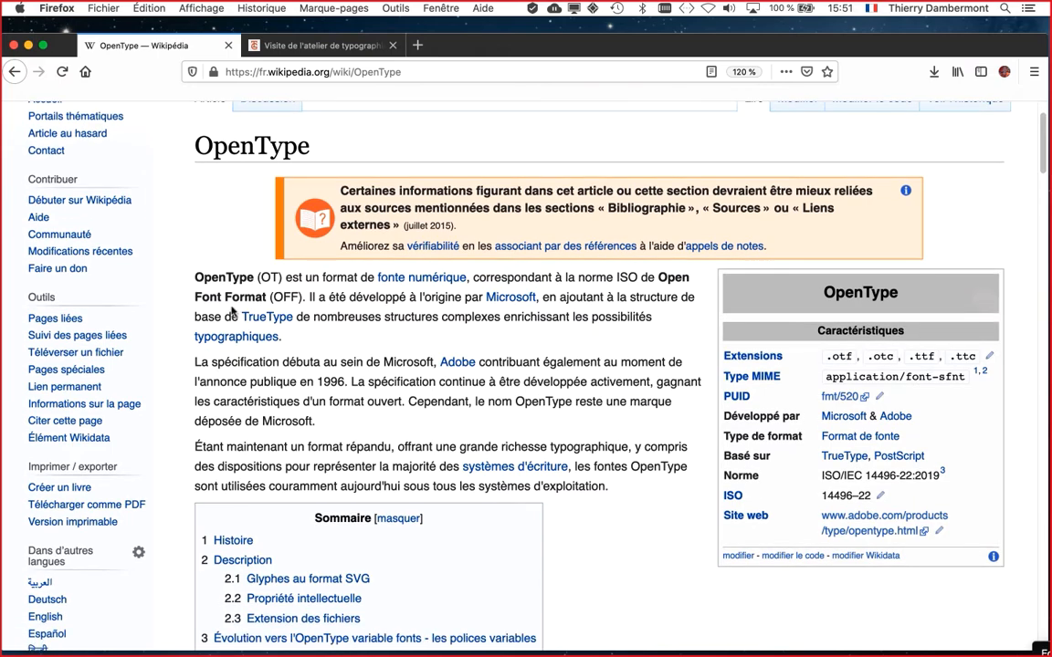
pyautogui.scroll(-7, 245, 353)
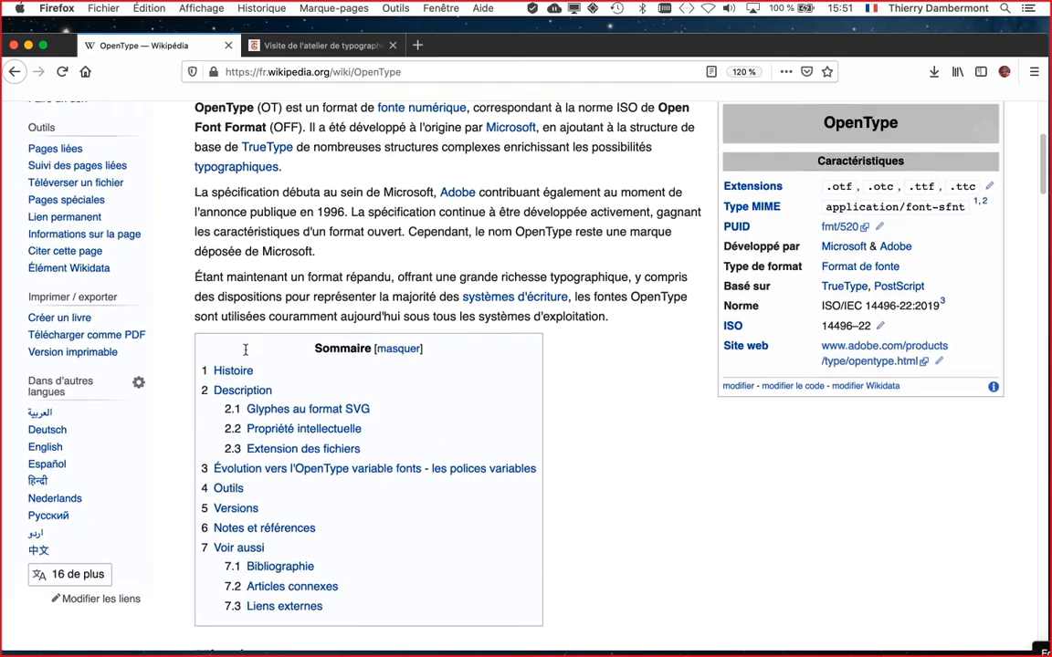
pyautogui.scroll(-14, 245, 353)
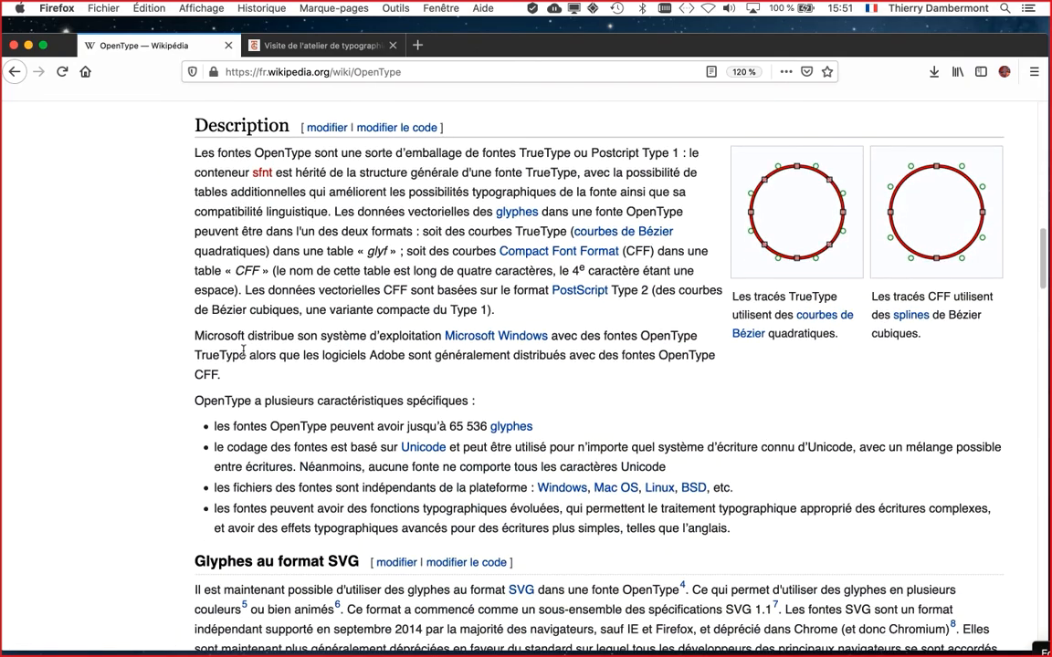
pyautogui.scroll(-10, 245, 352)
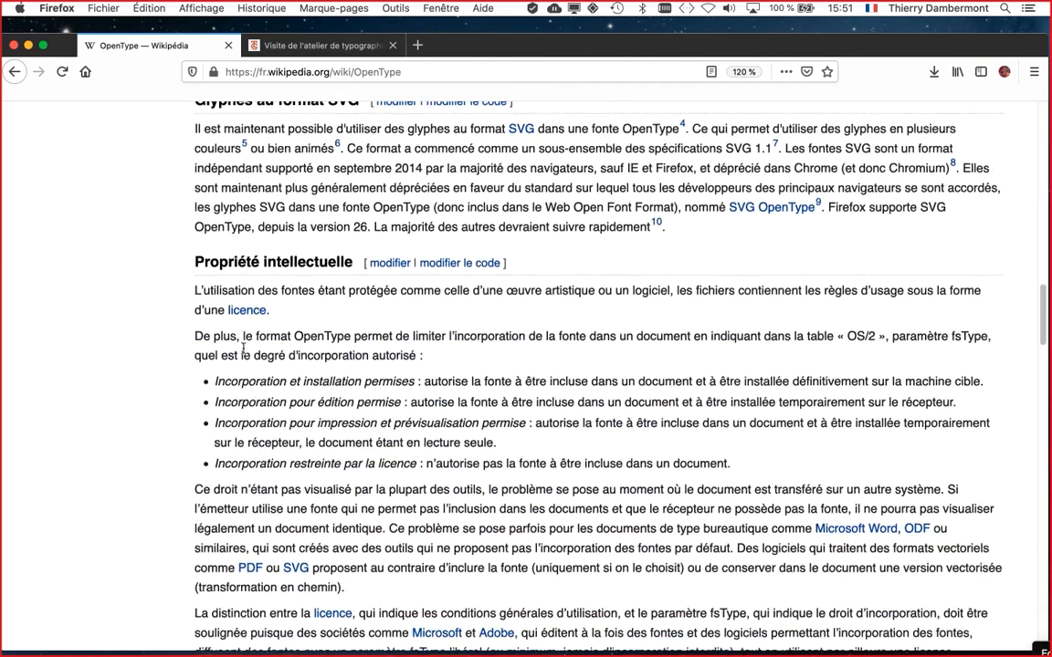
pyautogui.scroll(-1, 244, 349)
pyautogui.click(29, 45)
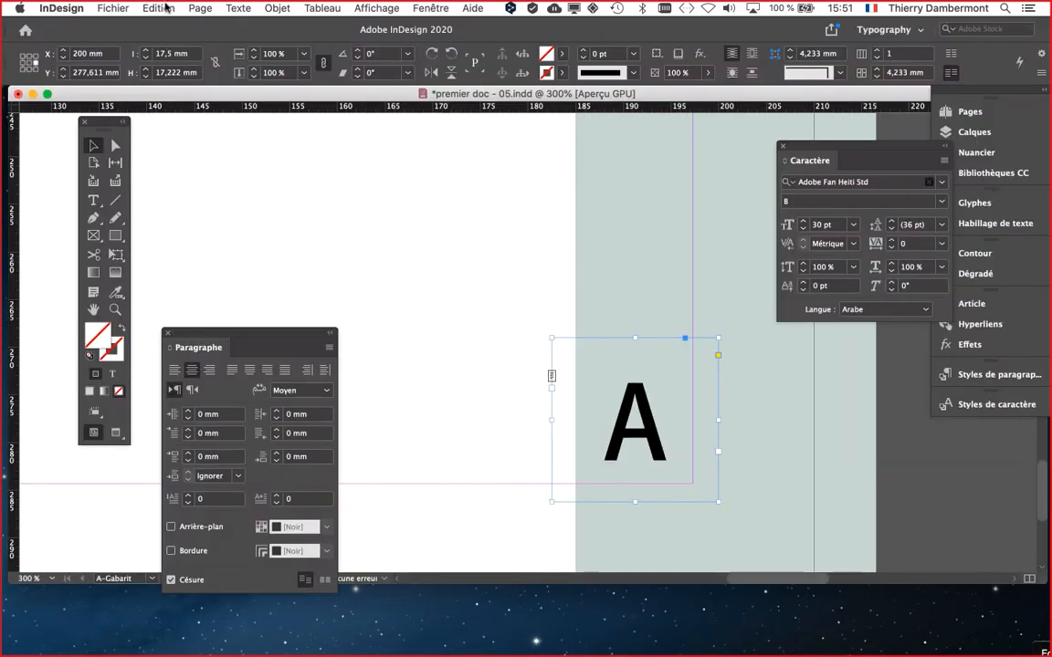
# Move the floating Caractère panel onto the white page area, just above the Paragraphe panel
pyautogui.click(235, 8)
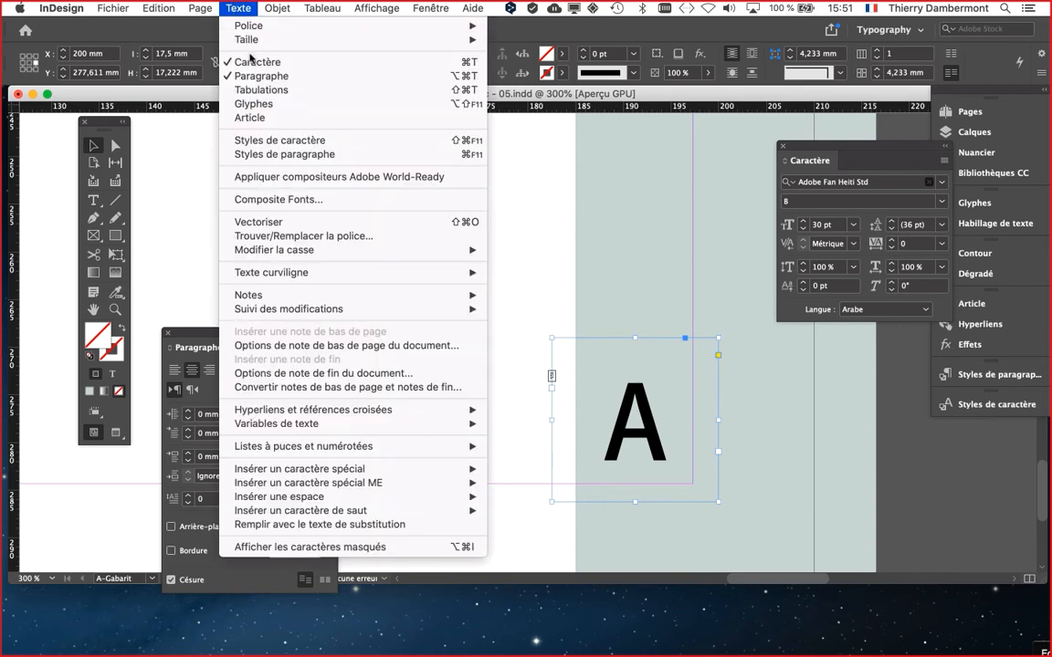
pyautogui.click(204, 330)
pyautogui.click(239, 8)
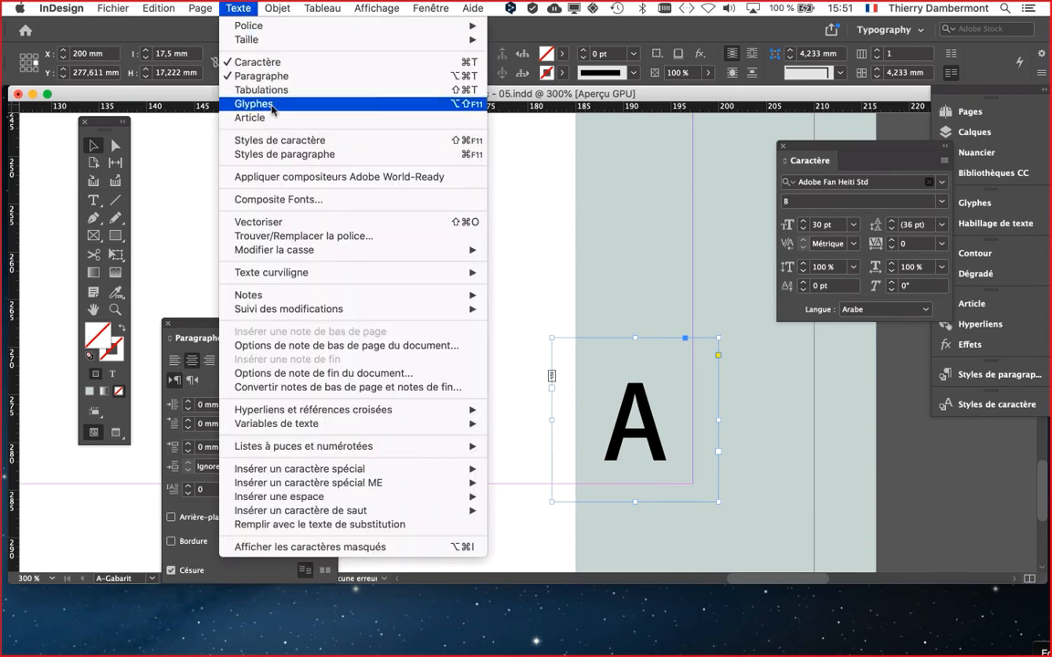
pyautogui.click(825, 151)
pyautogui.moveTo(824, 150); pyautogui.dragTo(330, 146)
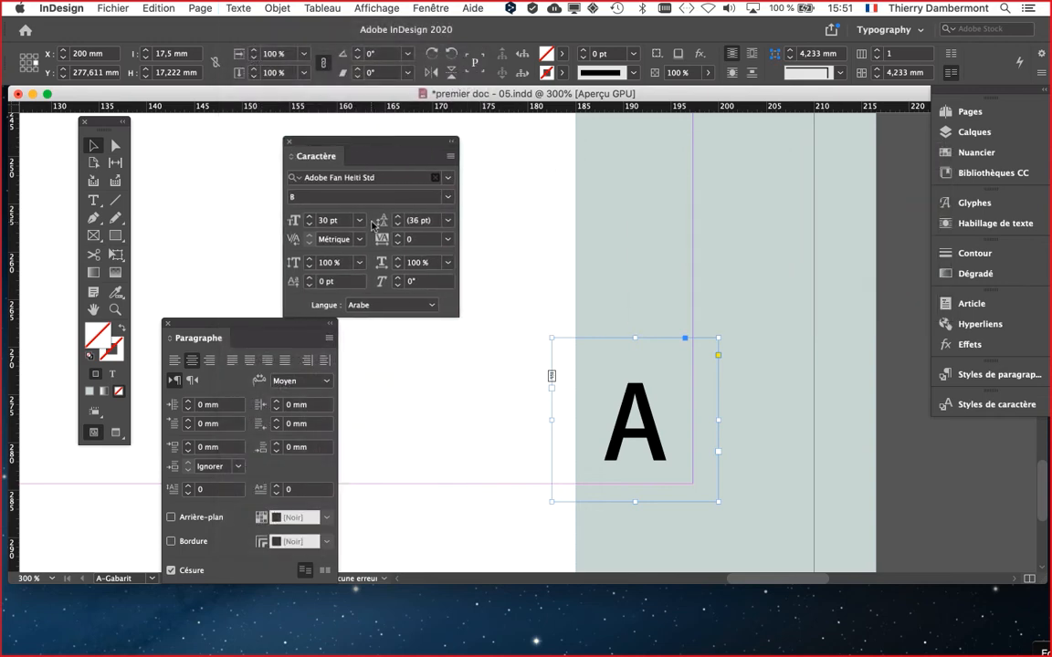
# Cycle the page number marker through other fonts such as Apple LiSung, Kozuka Gothic Pr6N and Wingdings 2, ending at Verdana
pyautogui.click(386, 179)
pyautogui.press('Down')
pyautogui.press('Down')
pyautogui.press('Down')
pyautogui.press('Down')
pyautogui.press('Down')
pyautogui.press('Down')
pyautogui.press('Down')
pyautogui.press('Down')
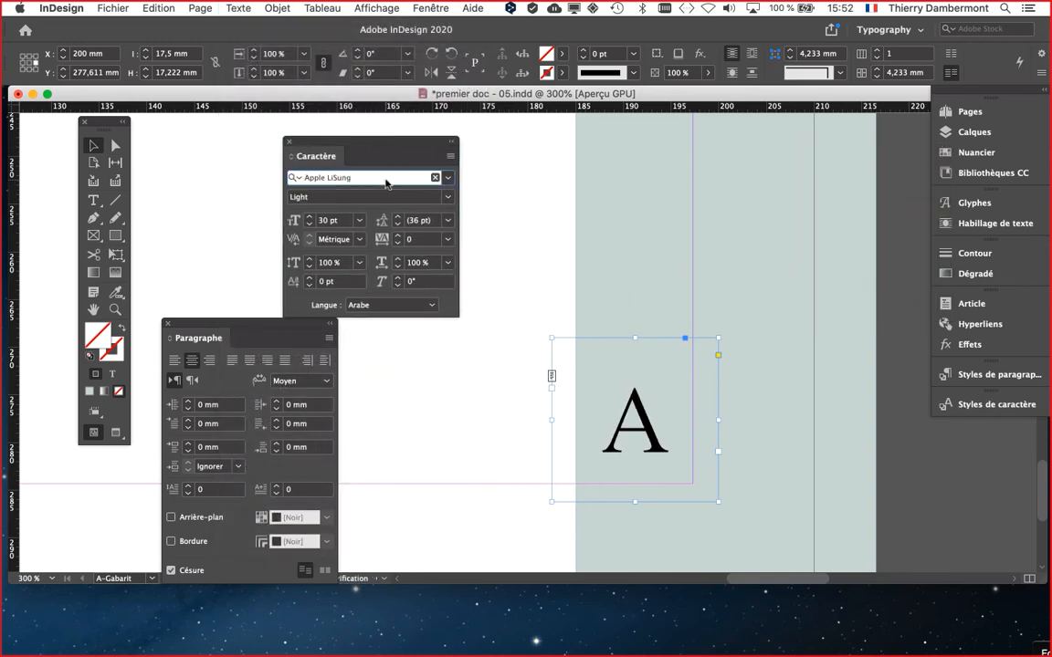
pyautogui.press('Down')
pyautogui.press('Down')
pyautogui.press('Down')
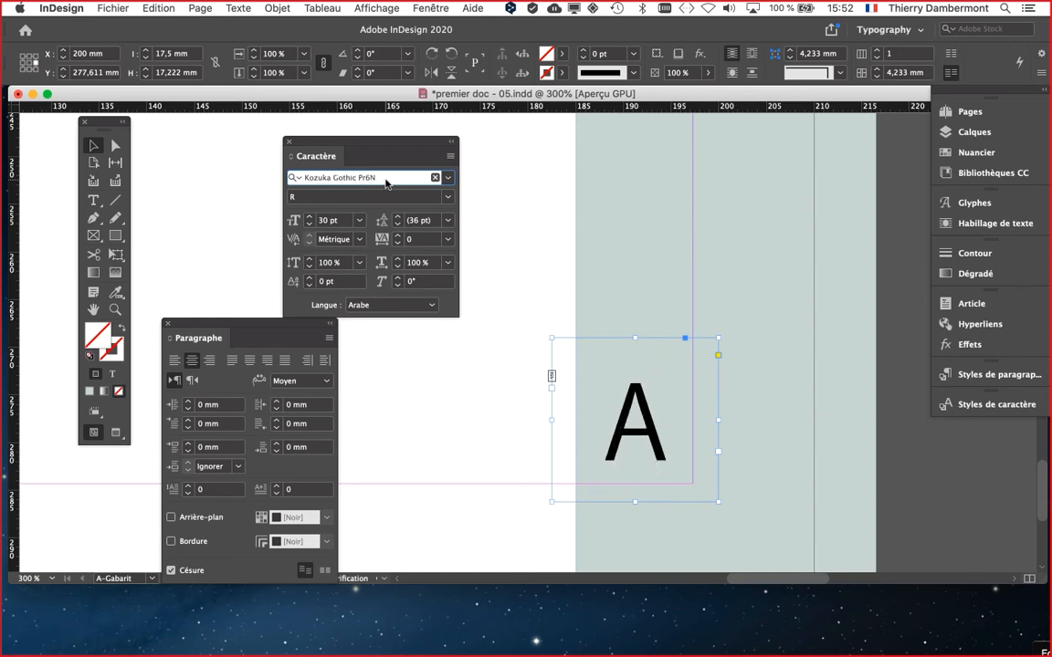
pyautogui.press('Down')
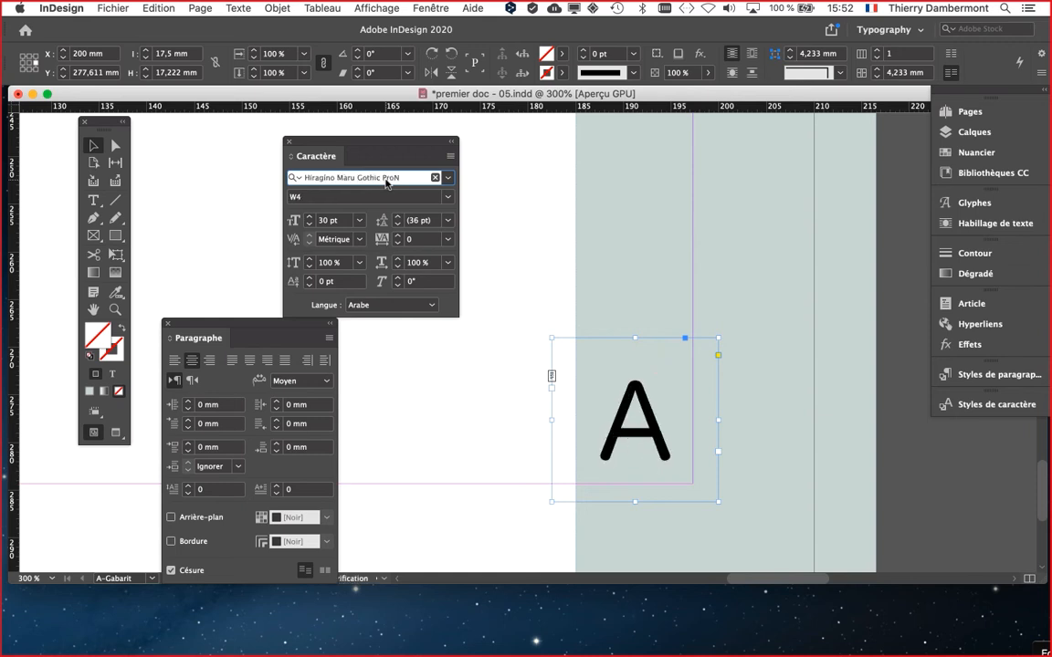
pyautogui.press('Down')
pyautogui.press('Down')
pyautogui.press('Down')
pyautogui.press('Down')
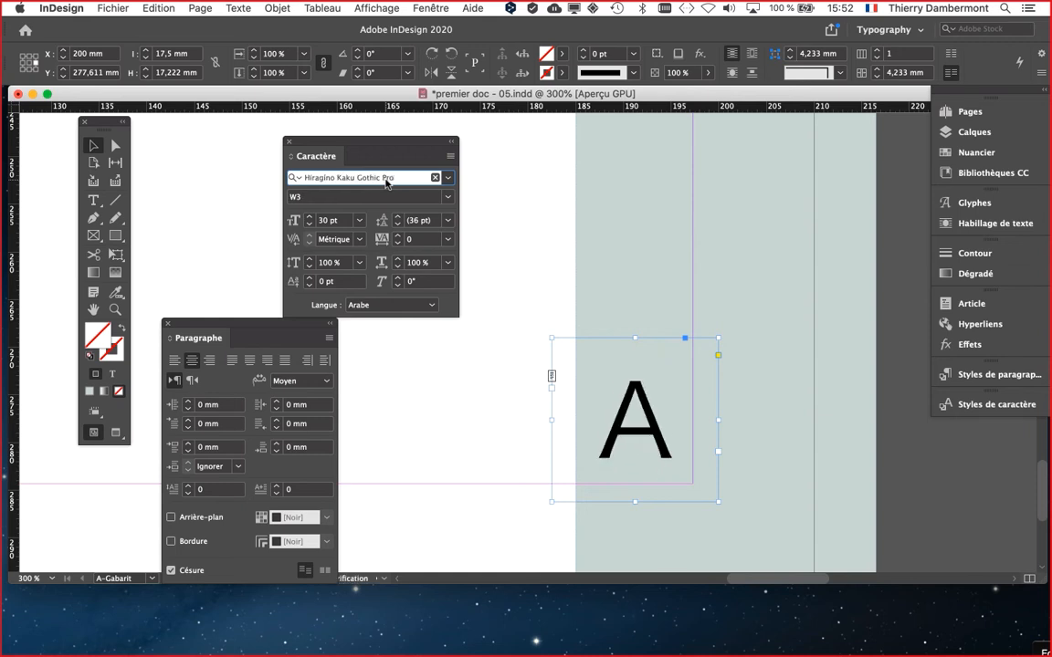
pyautogui.press('Down')
pyautogui.press('Down')
pyautogui.press('Down')
pyautogui.press('Down')
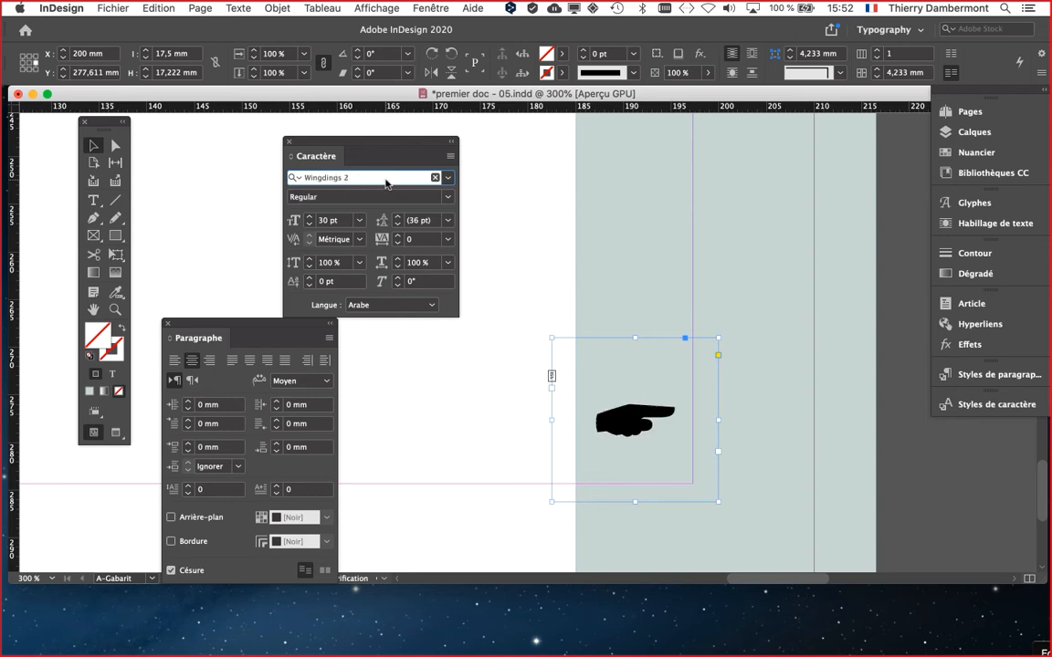
# Set the page number marker's font to Abadi MT Condensed Extra Bold
pyautogui.click(446, 177)
pyautogui.scroll(5, 498, 329)
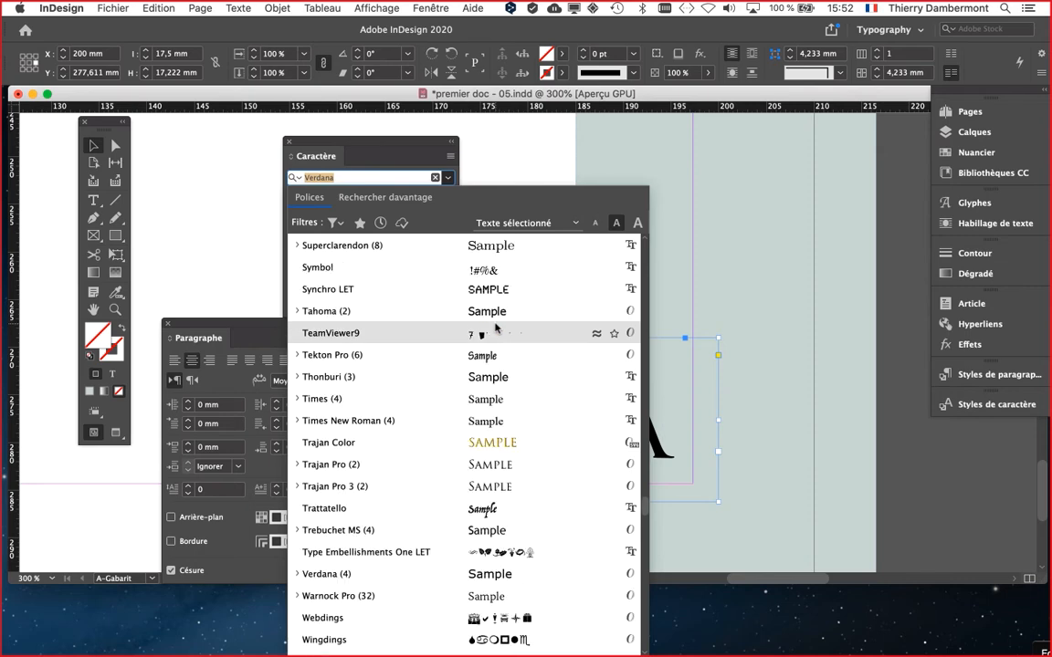
pyautogui.scroll(4, 496, 327)
pyautogui.scroll(4, 623, 485)
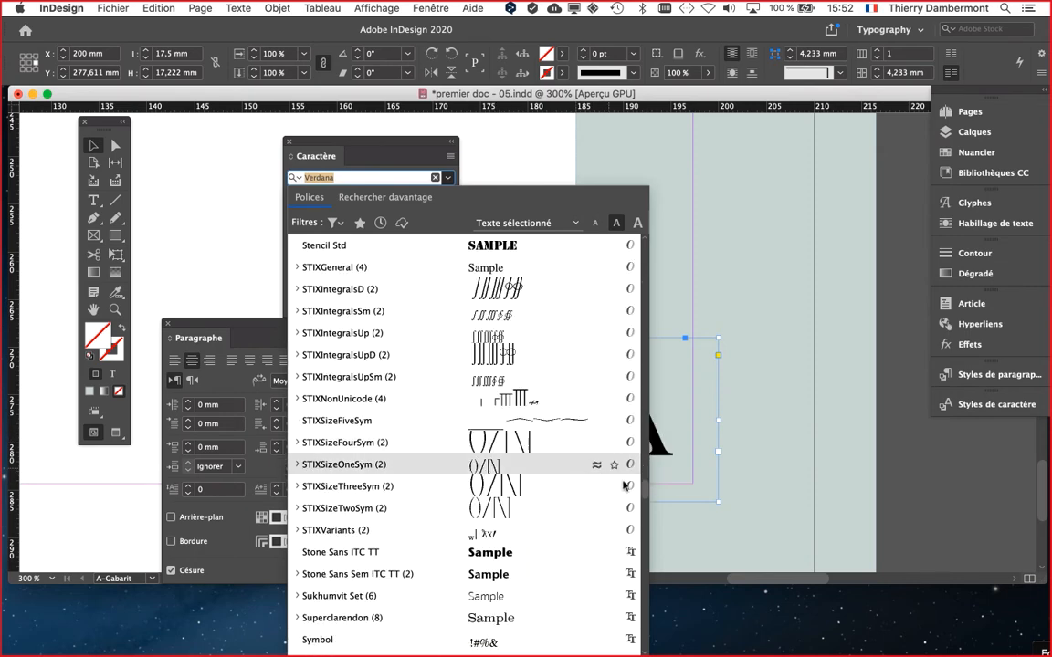
pyautogui.moveTo(643, 492); pyautogui.dragTo(628, 254)
pyautogui.scroll(-1, 628, 256)
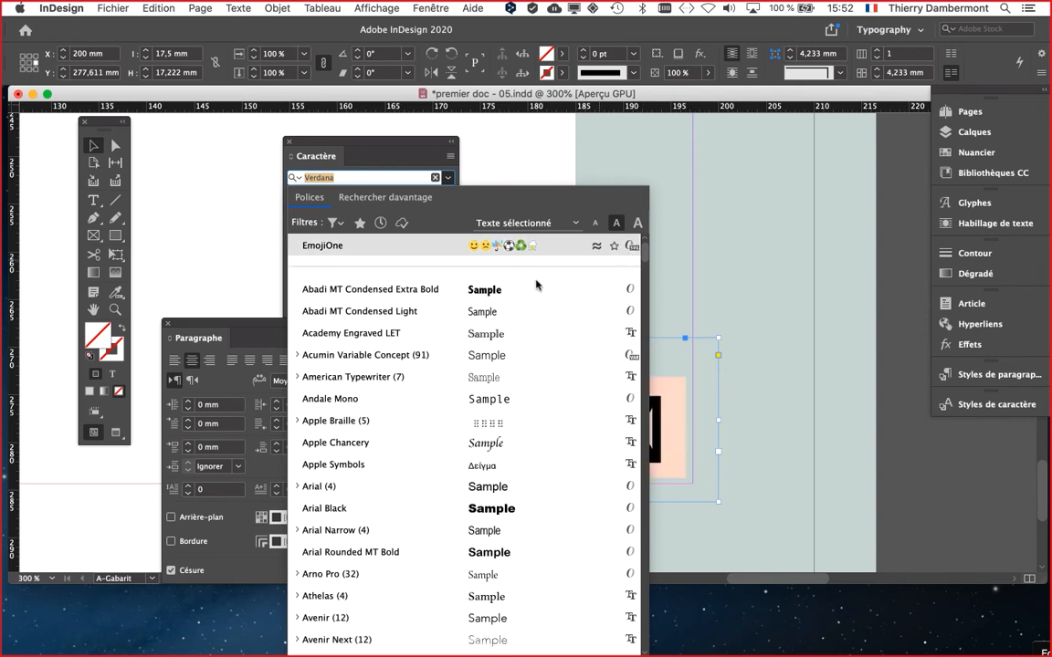
pyautogui.click(461, 295)
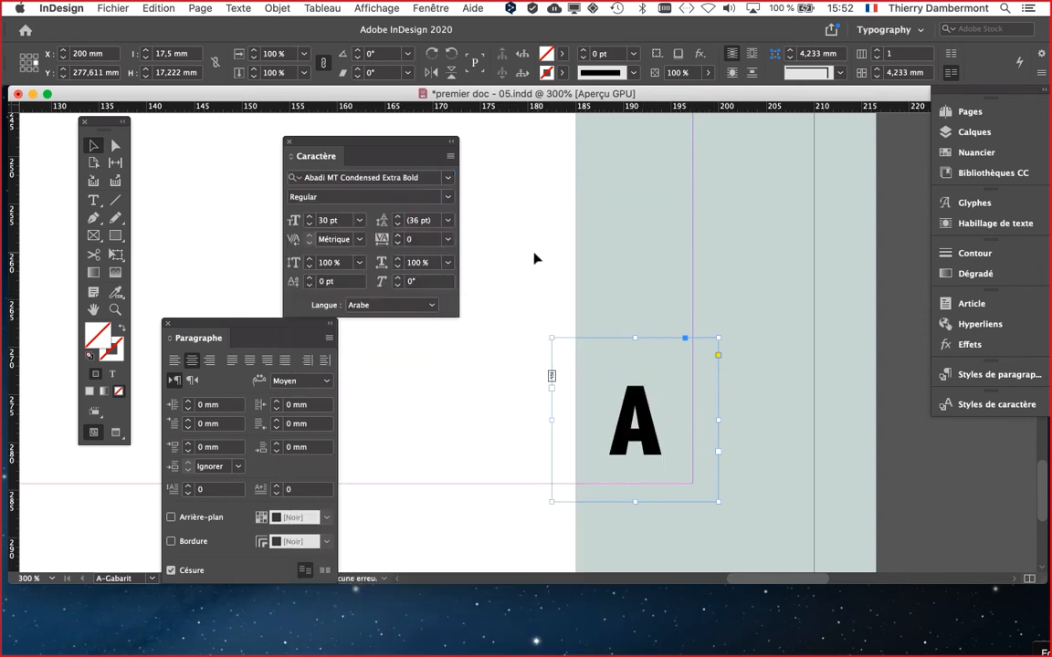
pyautogui.click(445, 179)
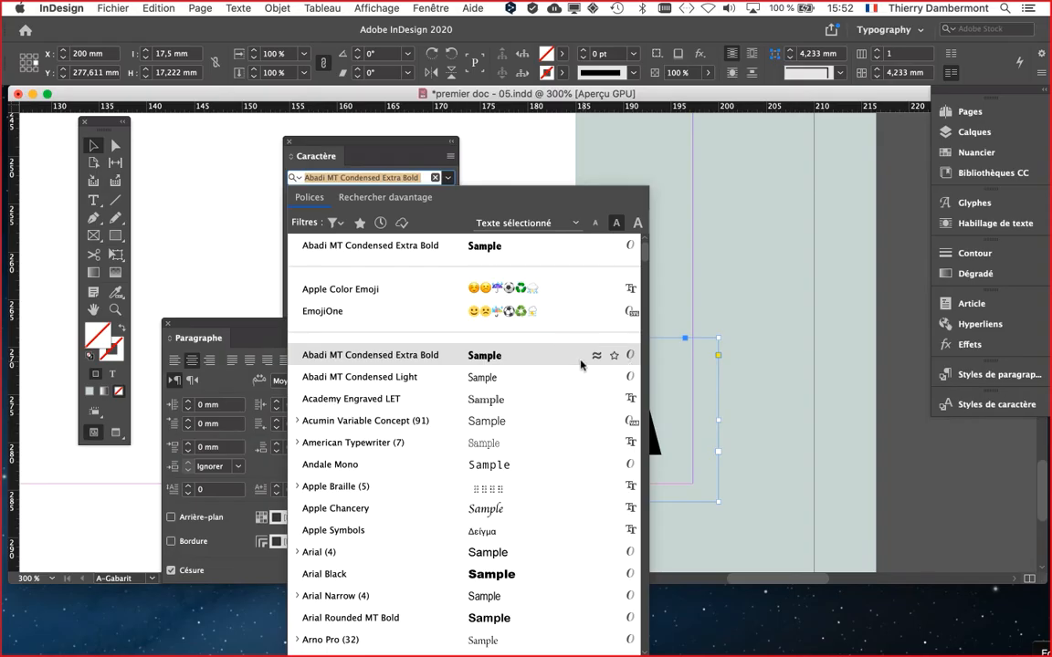
pyautogui.click(580, 365)
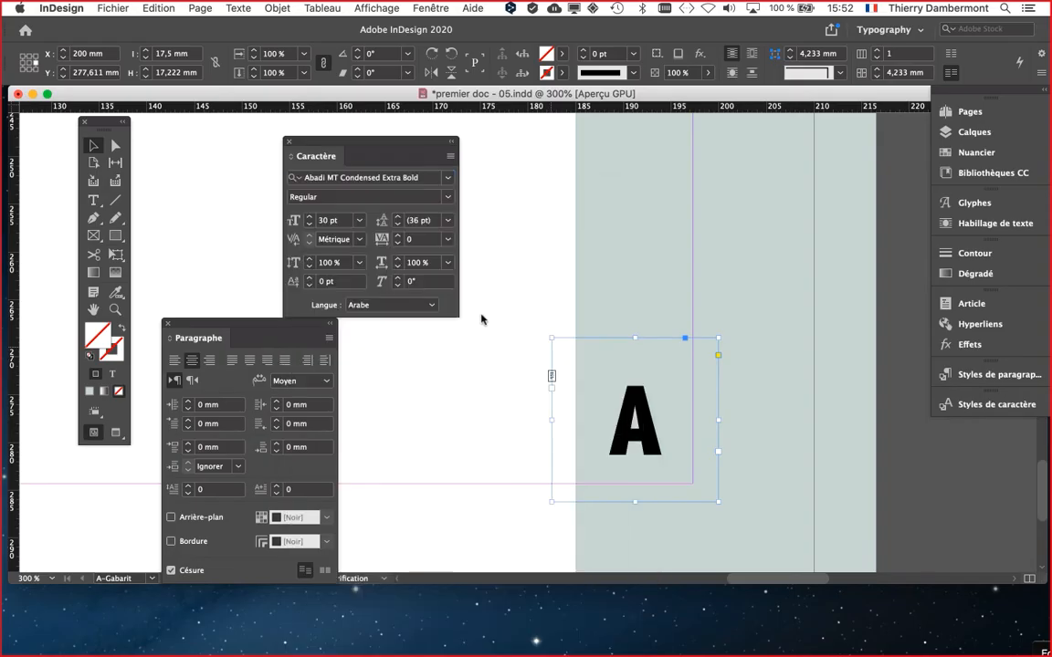
# Place a text cursor in the page number frame with the Type tool, and reselect the frame with the Selection tool
pyautogui.press('t')
pyautogui.click(594, 398)
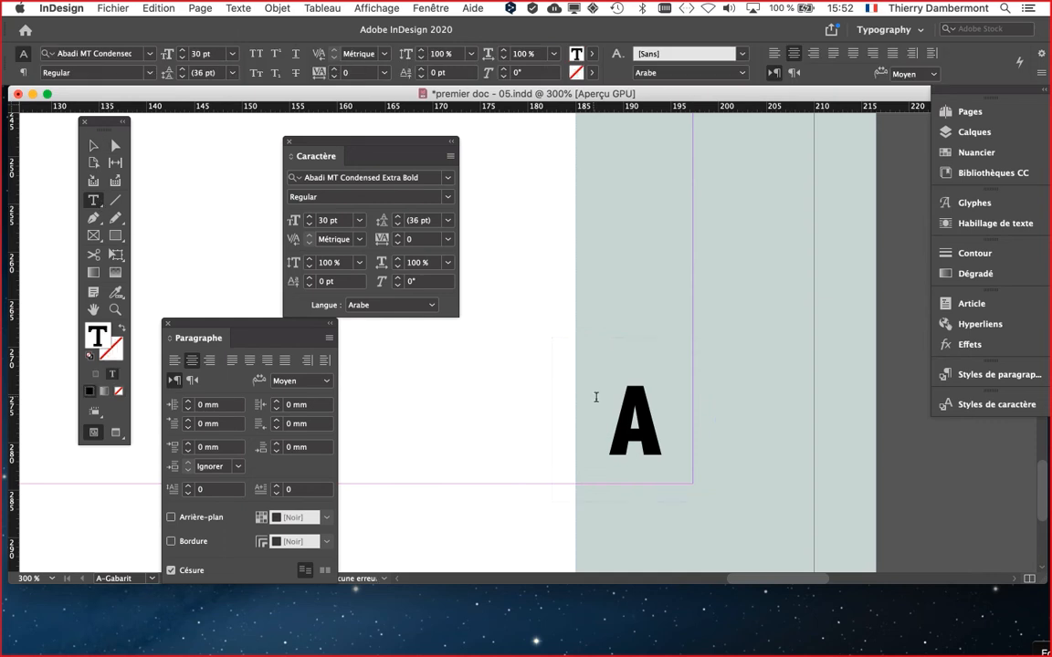
pyautogui.click(100, 149)
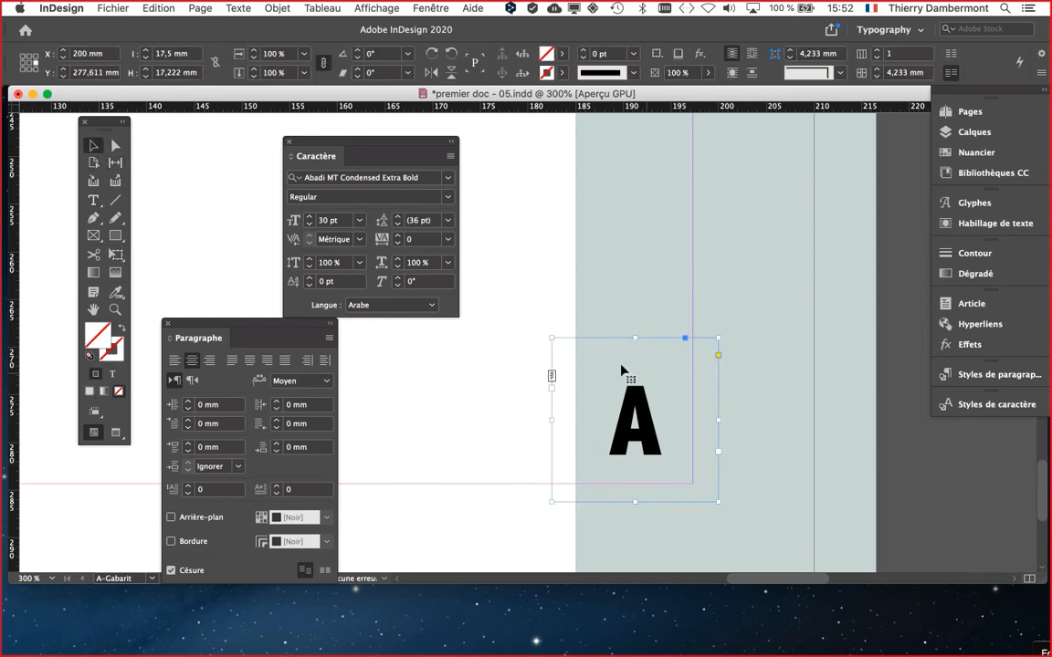
# Move the floating Caractère panel just above the Paragraphe panel, closer to the tools
pyautogui.scroll(-2, 603, 369)
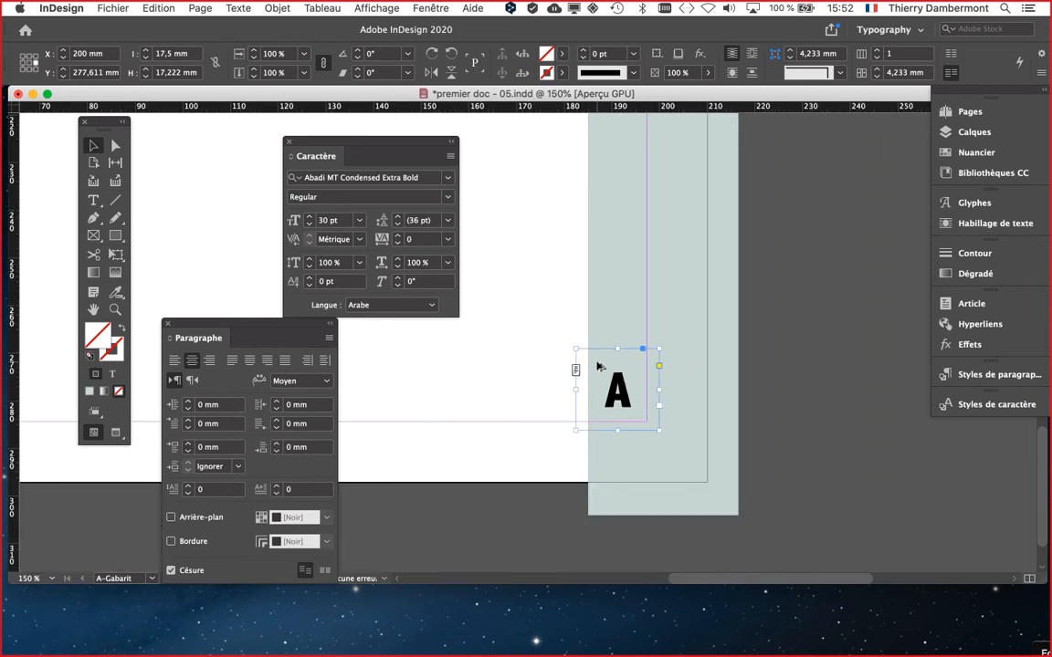
pyautogui.scroll(-1, 598, 366)
pyautogui.hscroll(-5, 568, 352)
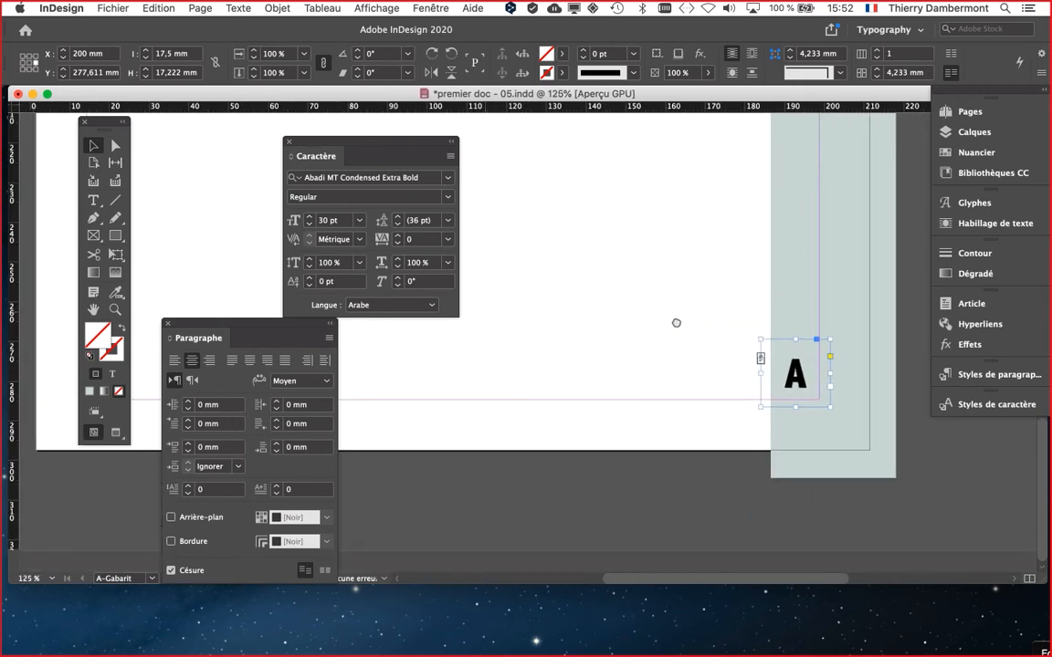
pyautogui.moveTo(316, 145); pyautogui.dragTo(234, 129)
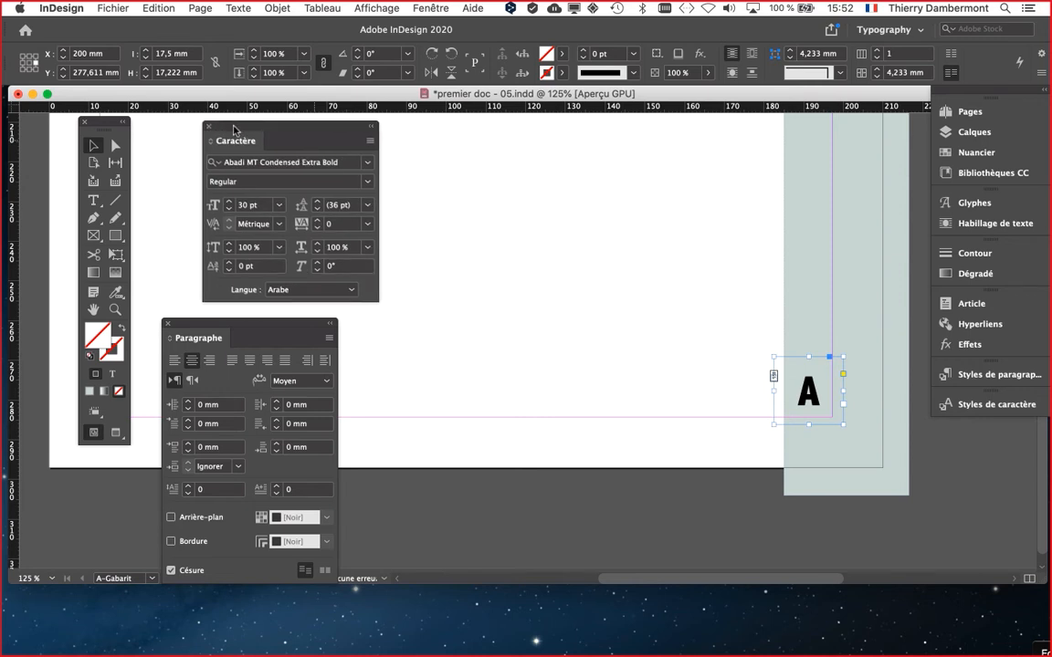
# Select the page number marker's text with the Type tool, and return to the Selection tool with nothing selected
pyautogui.click(93, 199)
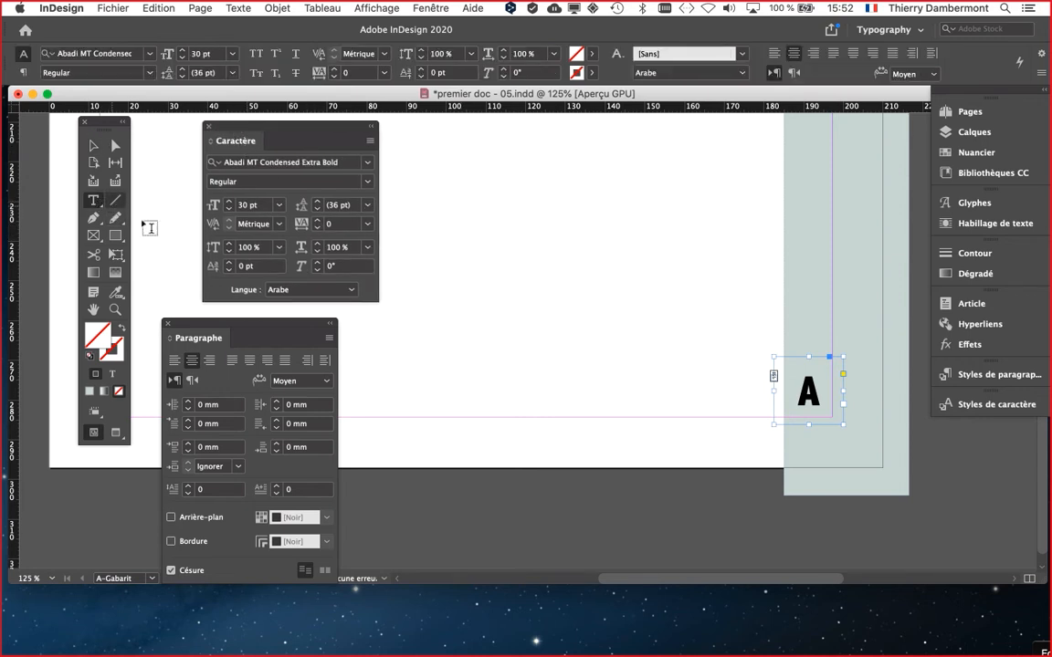
pyautogui.doubleClick(808, 391)
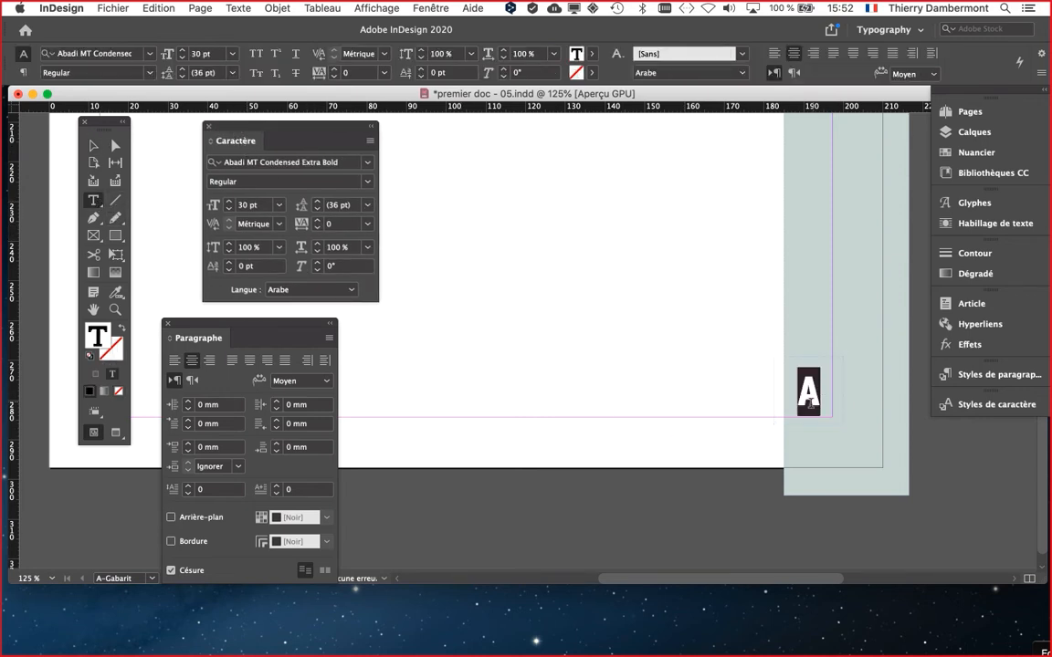
pyautogui.click(93, 145)
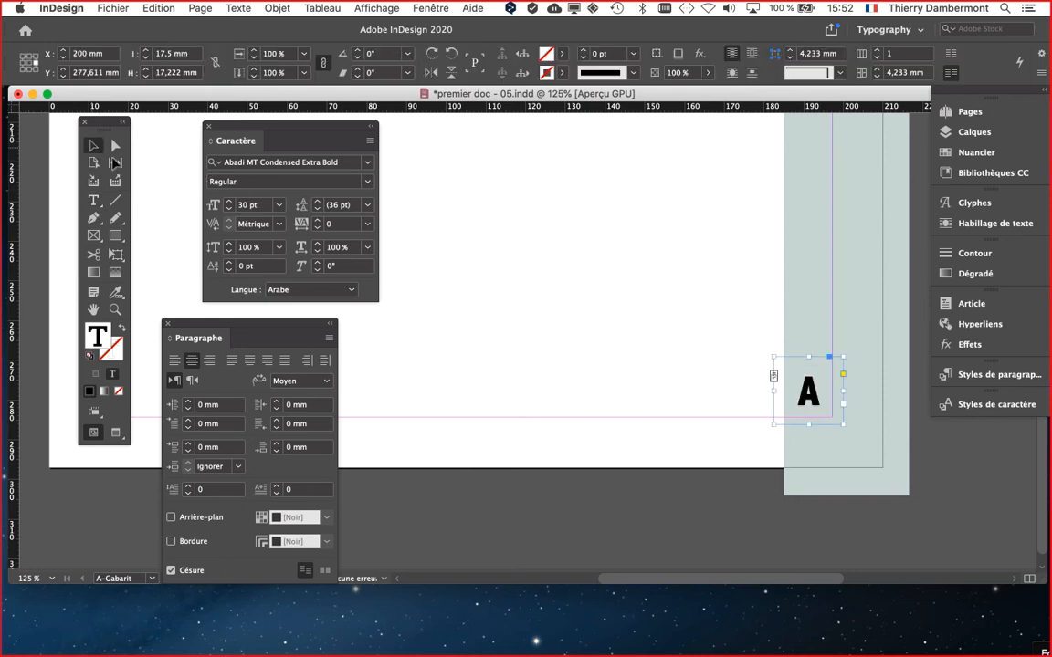
pyautogui.click(639, 459)
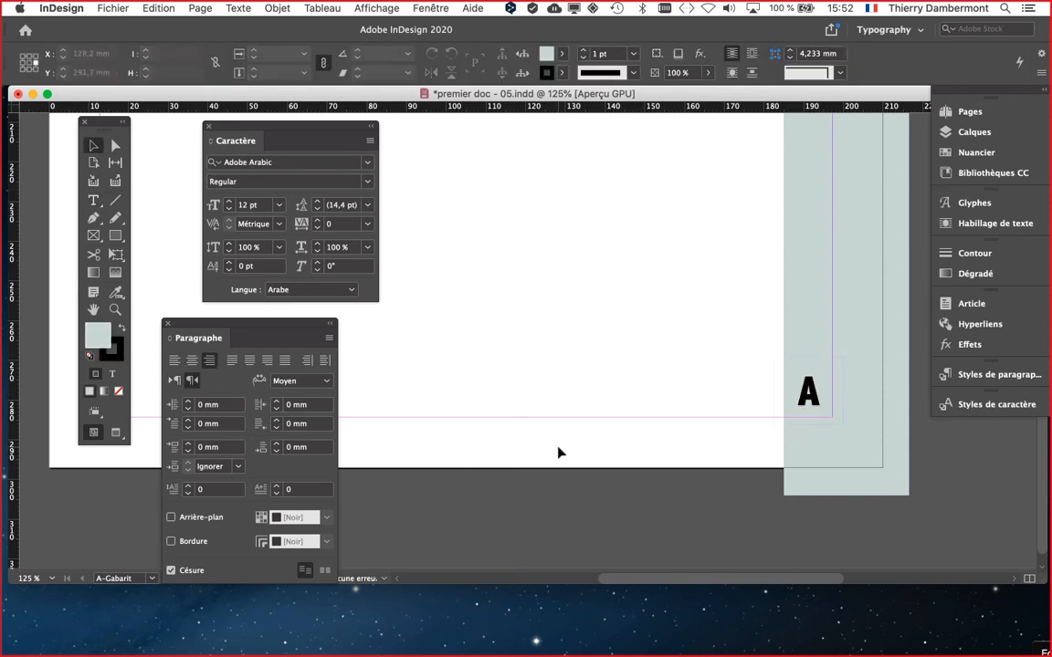
# Show the Pages panel as a floating panel over the white area of the master page
pyautogui.click(430, 8)
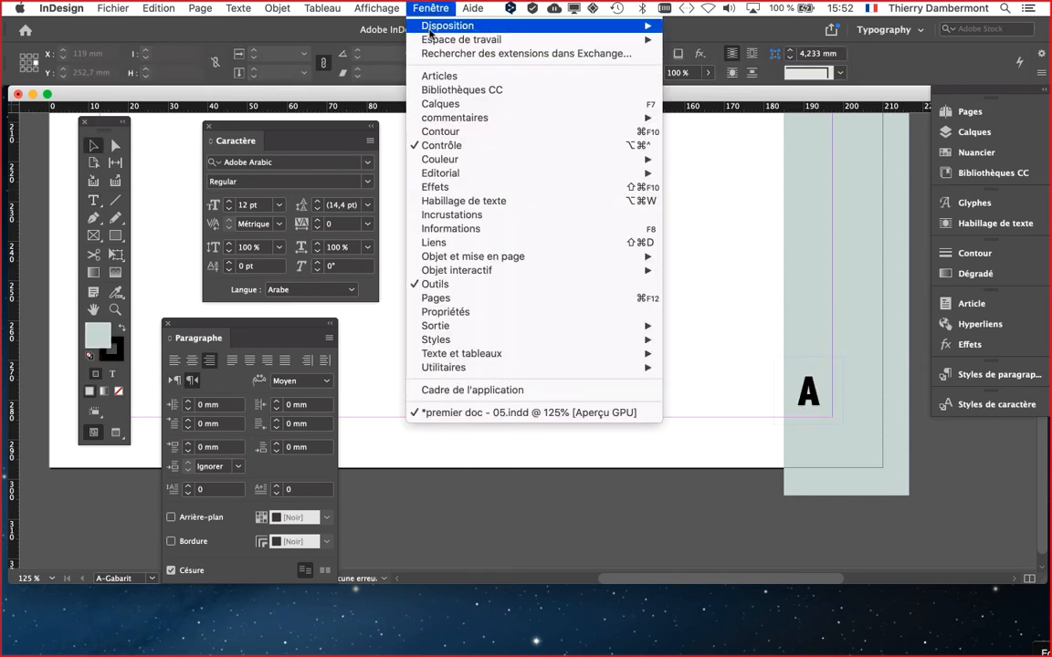
pyautogui.click(451, 298)
pyautogui.moveTo(774, 104); pyautogui.dragTo(519, 152)
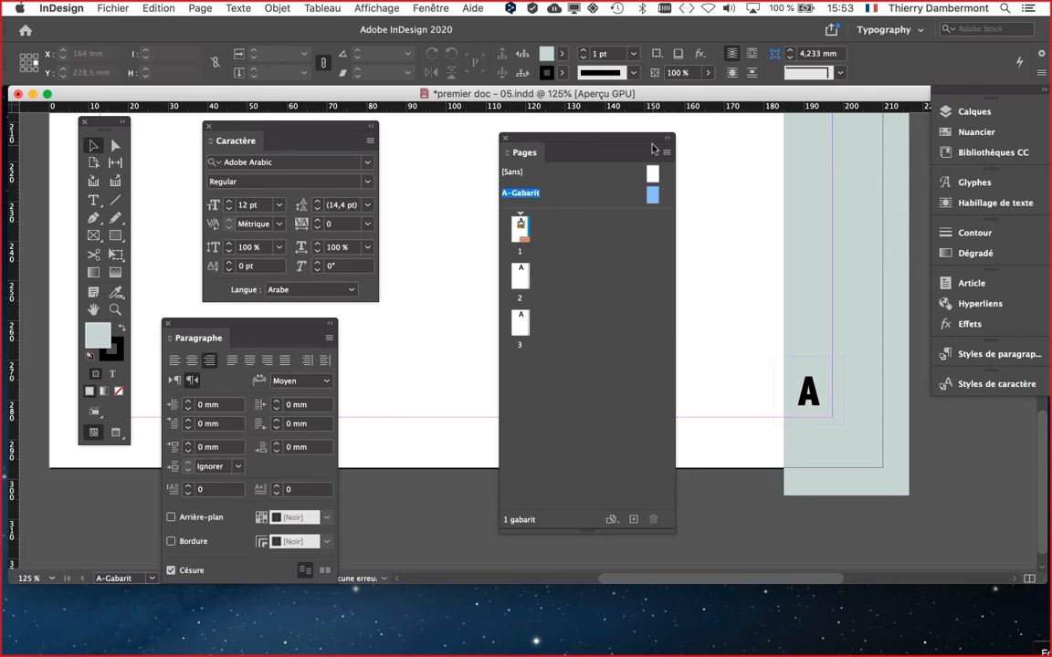
# Enlarge the document page thumbnails through the Pages panel options
pyautogui.click(665, 155)
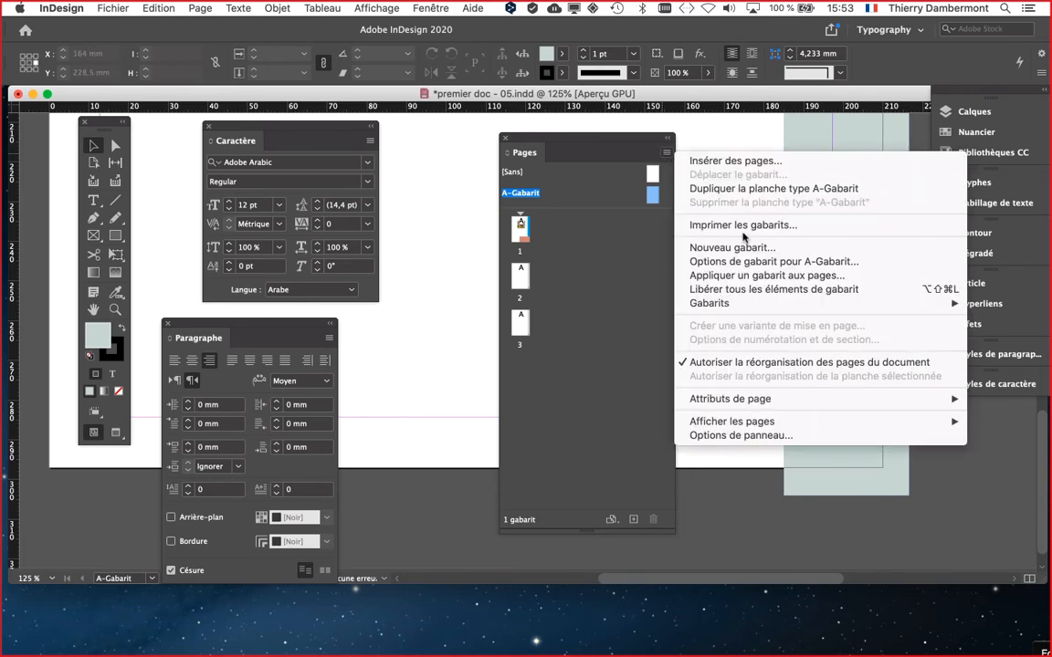
pyautogui.click(737, 435)
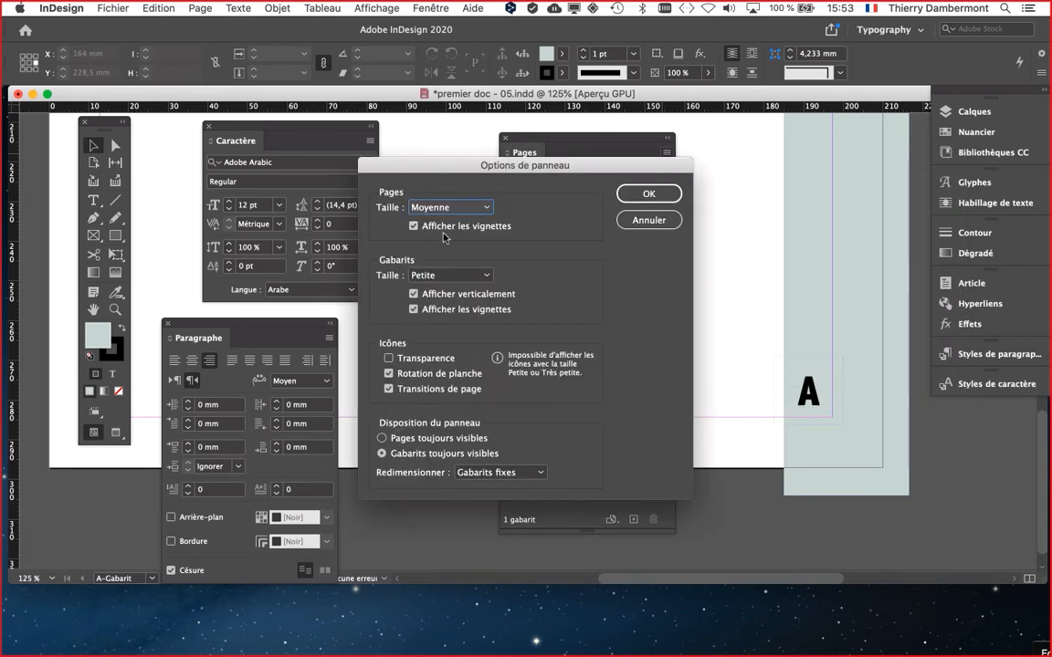
pyautogui.click(447, 207)
pyautogui.click(426, 299)
pyautogui.click(643, 195)
pyautogui.click(666, 152)
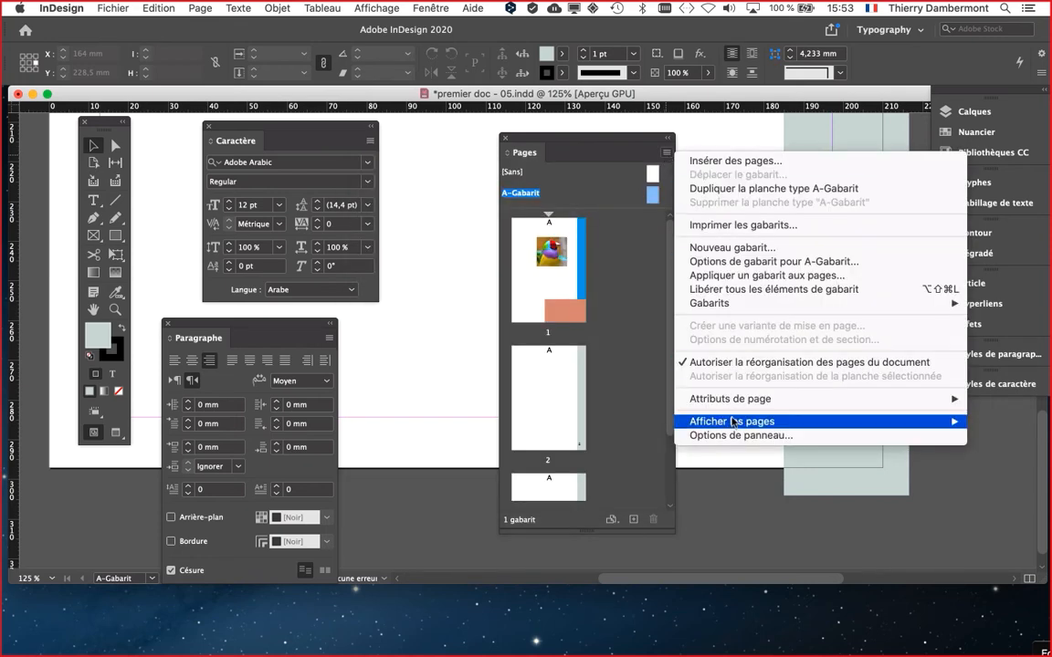
pyautogui.moveTo(681, 422)
pyautogui.click(562, 421)
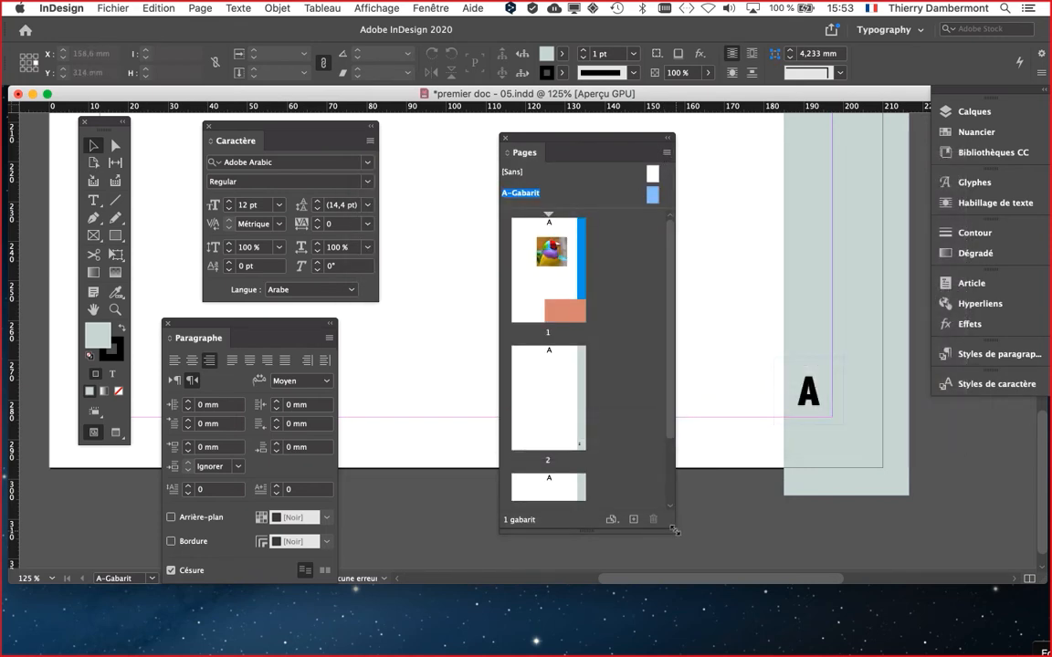
# Move and widen the Pages panel so that the three page thumbnails sit side by side
pyautogui.moveTo(672, 485); pyautogui.dragTo(856, 374)
pyautogui.moveTo(562, 141); pyautogui.dragTo(499, 138)
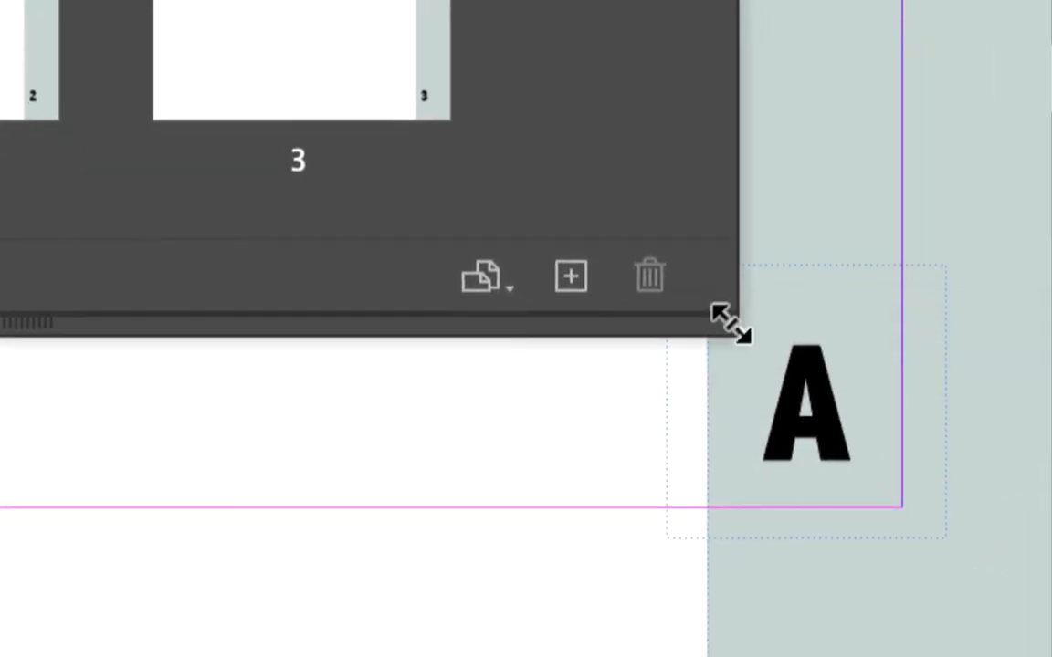
pyautogui.moveTo(731, 321); pyautogui.dragTo(541, 469)
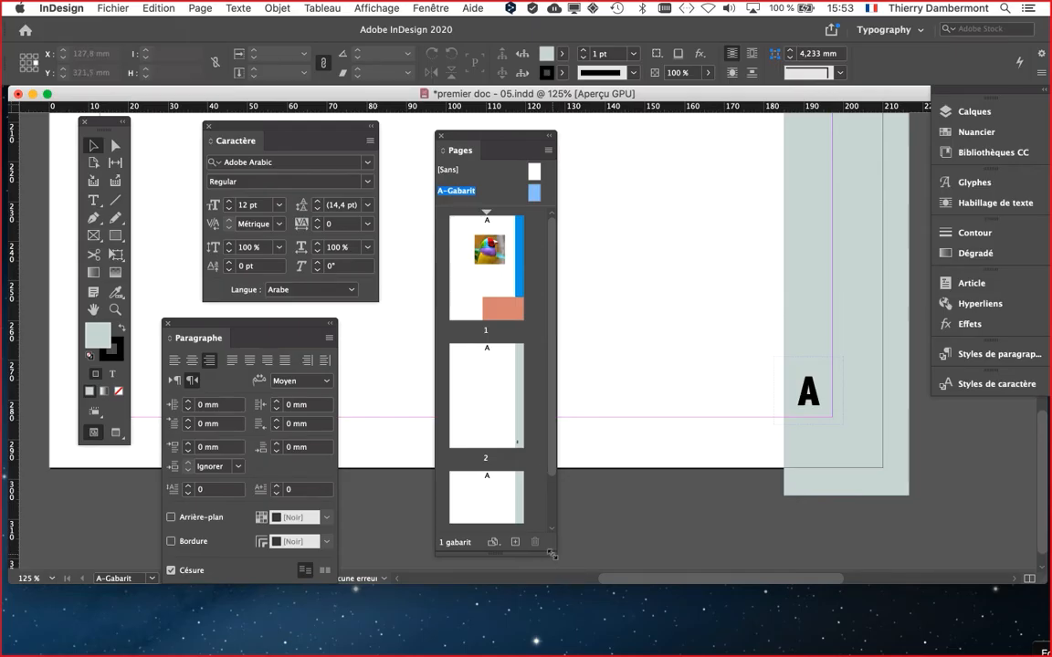
pyautogui.moveTo(554, 554); pyautogui.dragTo(760, 393)
# Display pages 1, 2 and 3 in turn to examine their page numbers, moving the Pages panel aside
pyautogui.doubleClick(499, 264)
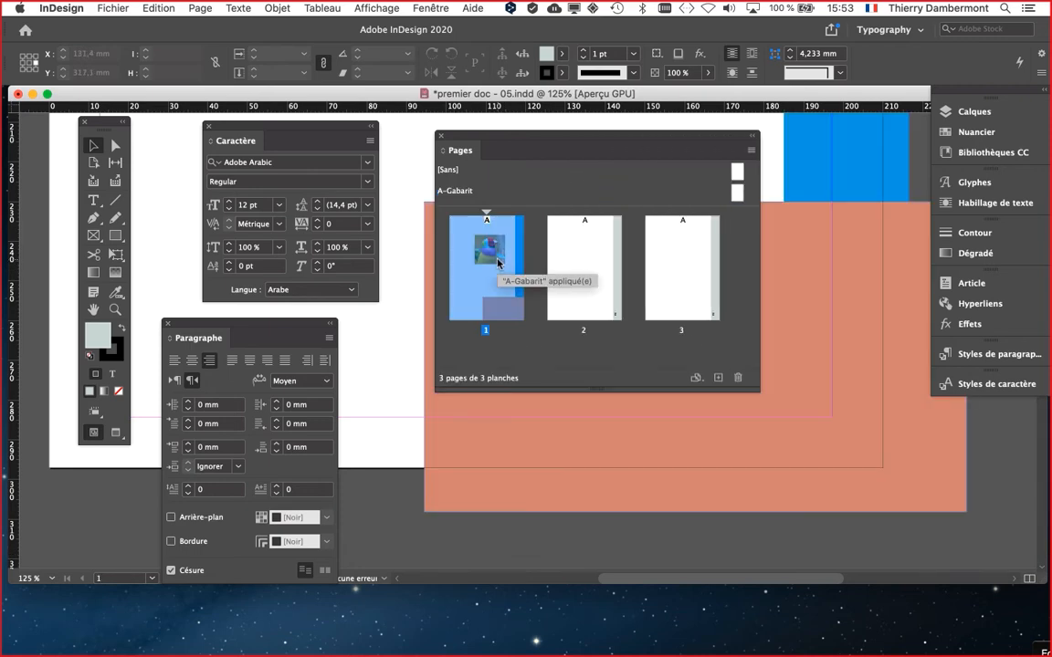
pyautogui.moveTo(589, 197); pyautogui.dragTo(461, 153)
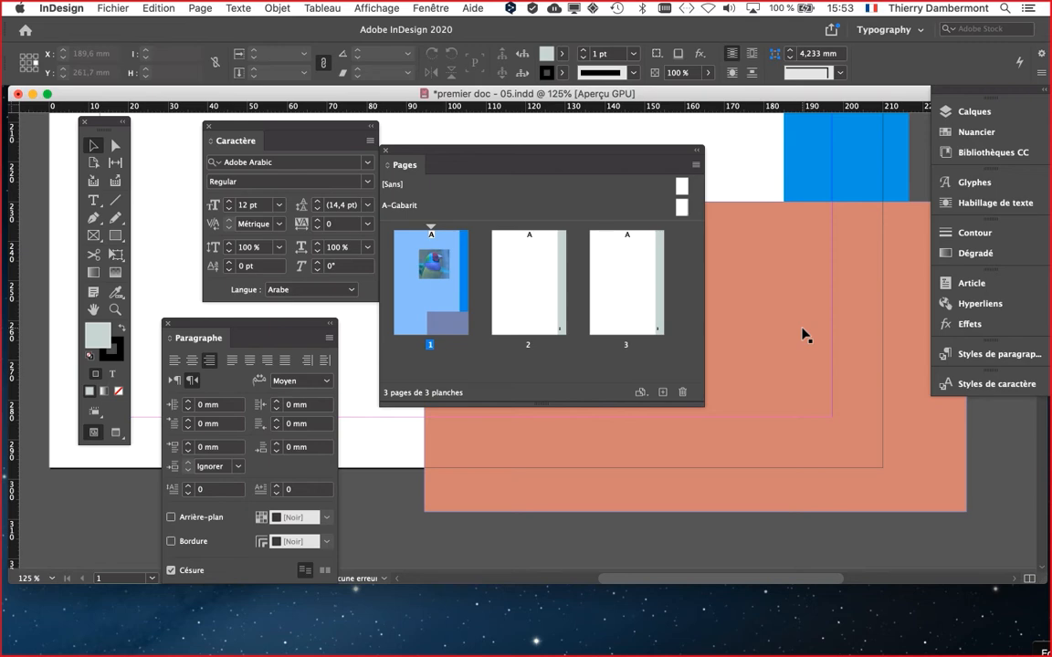
pyautogui.doubleClick(542, 315)
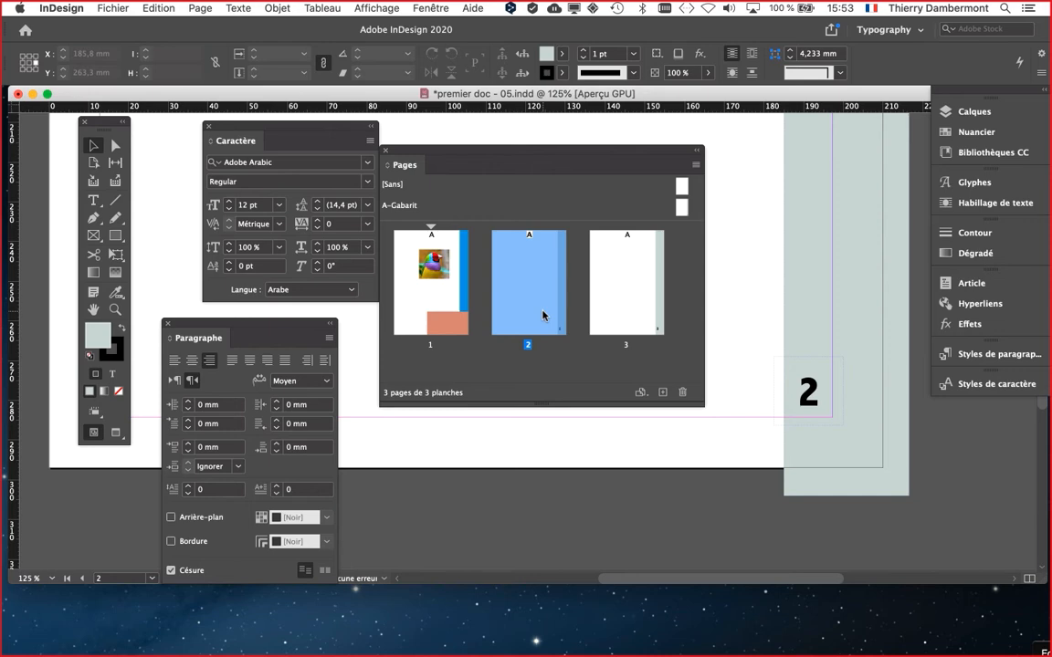
pyautogui.doubleClick(631, 323)
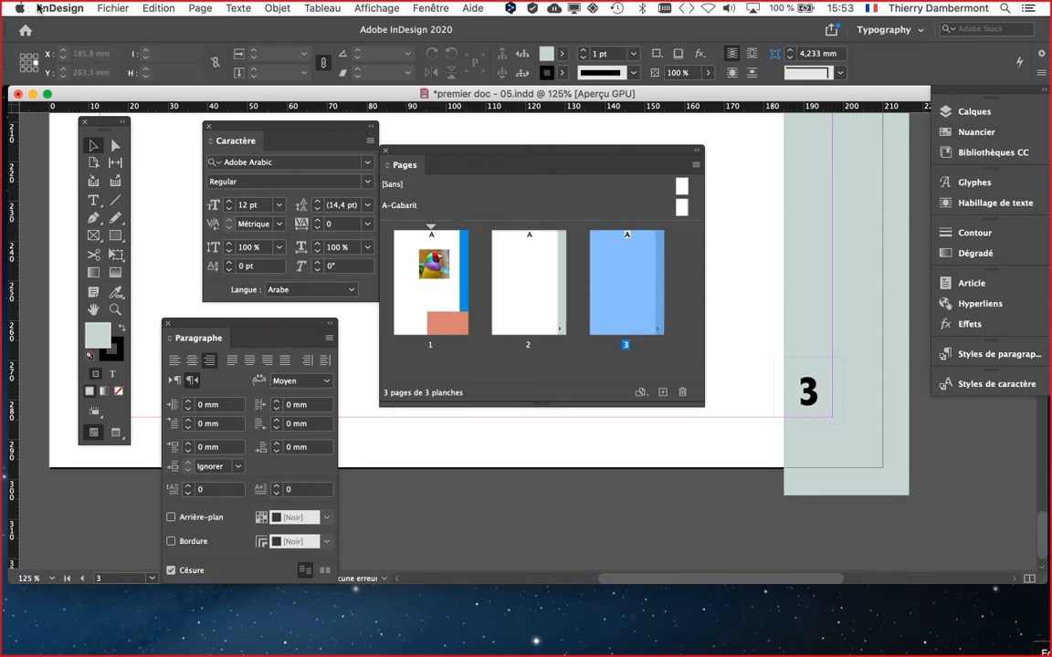
# Save the document under the new name "premier doc - 06.indd" in the folder ID jour 1 au matin
pyautogui.click(113, 9)
pyautogui.click(146, 117)
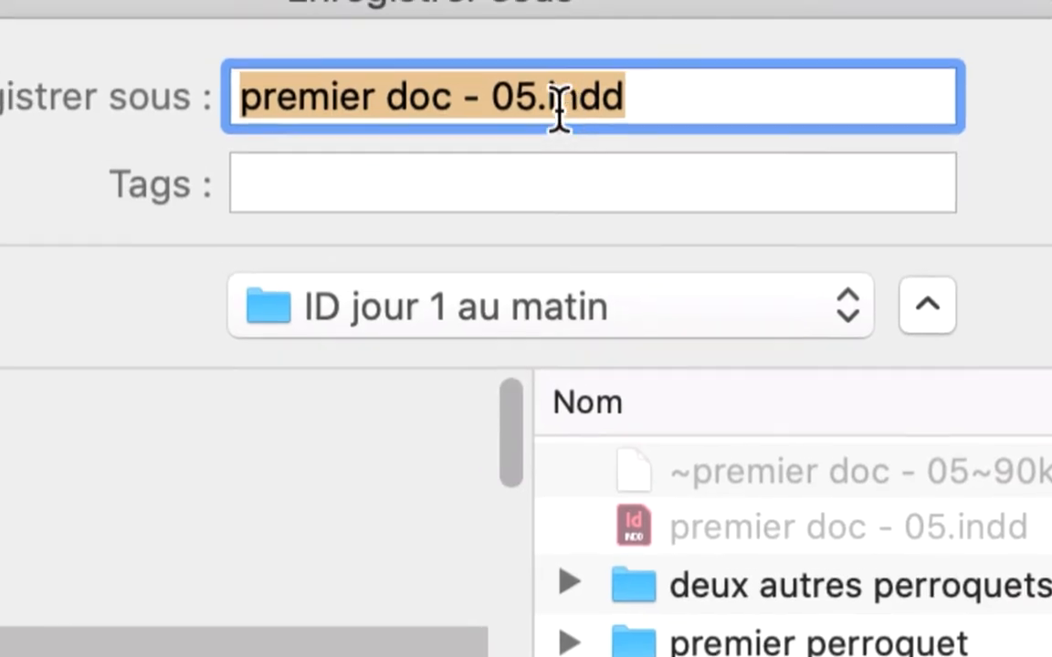
pyautogui.click(543, 100)
pyautogui.moveTo(543, 100); pyautogui.dragTo(516, 101)
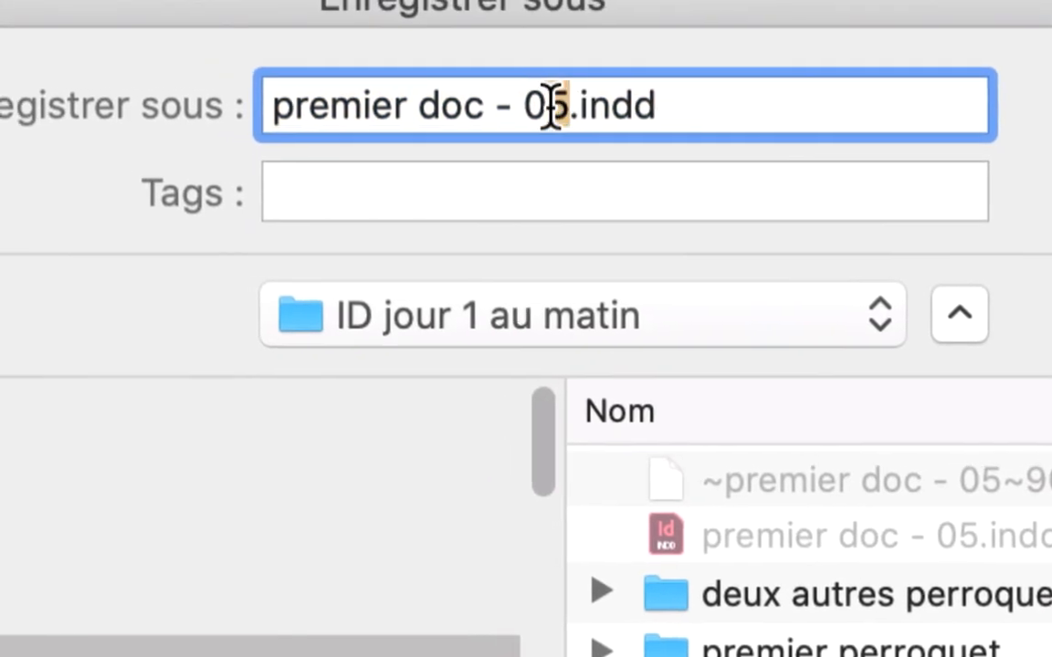
pyautogui.write('6')
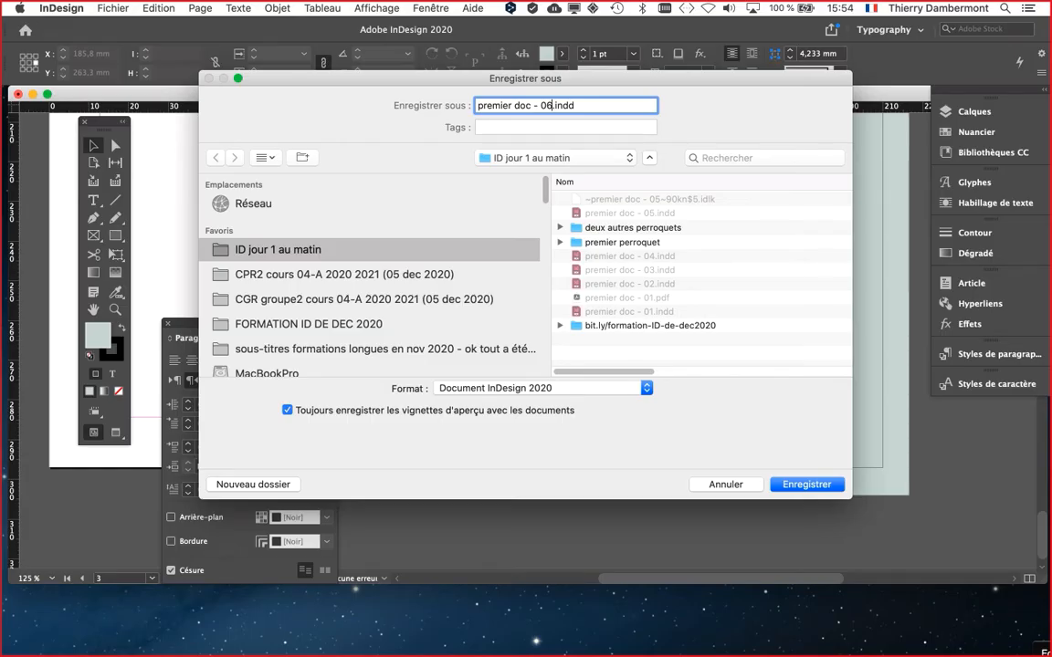
pyautogui.press('Return')
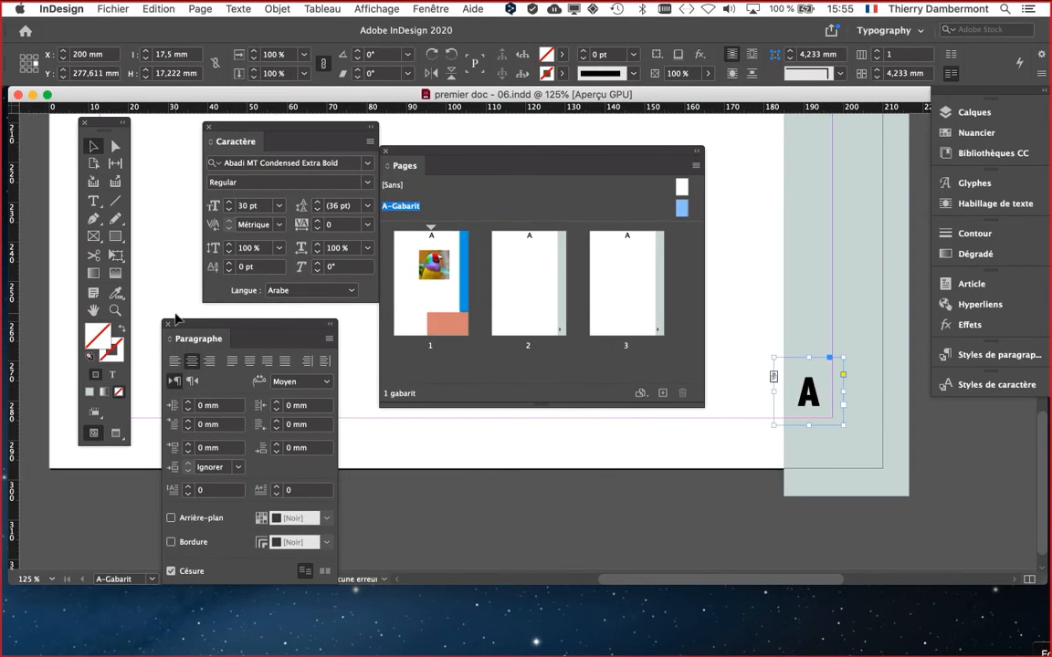
# Switch the A-Gabarit master to Preview mode and move the Pages panel off the page, next to the side band
pyautogui.press('w')
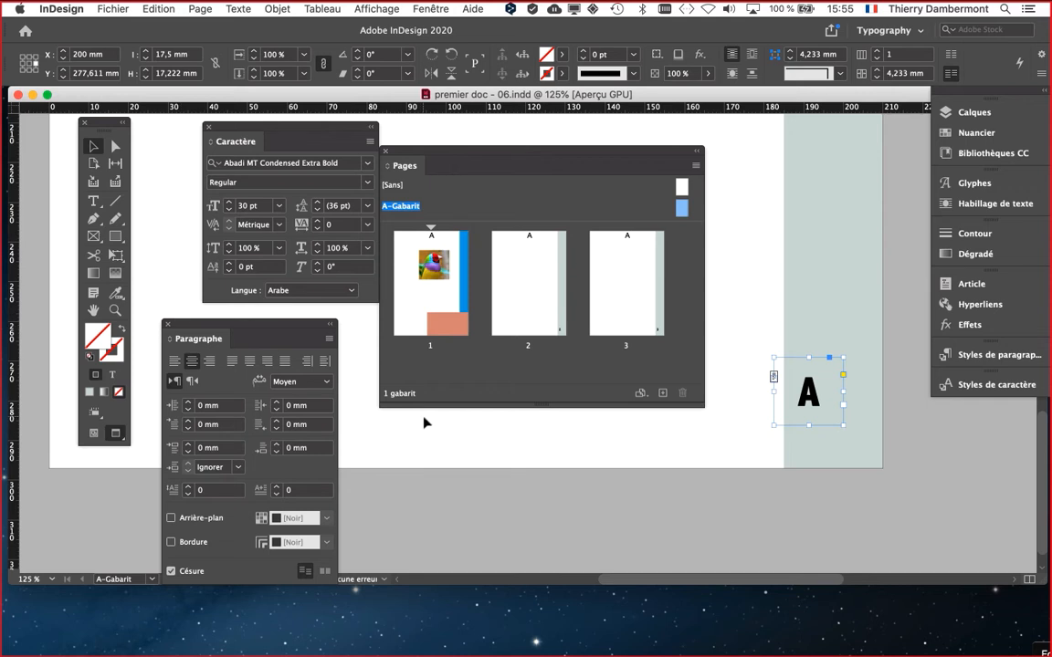
pyautogui.press('super+minus')
pyautogui.press('super+minus')
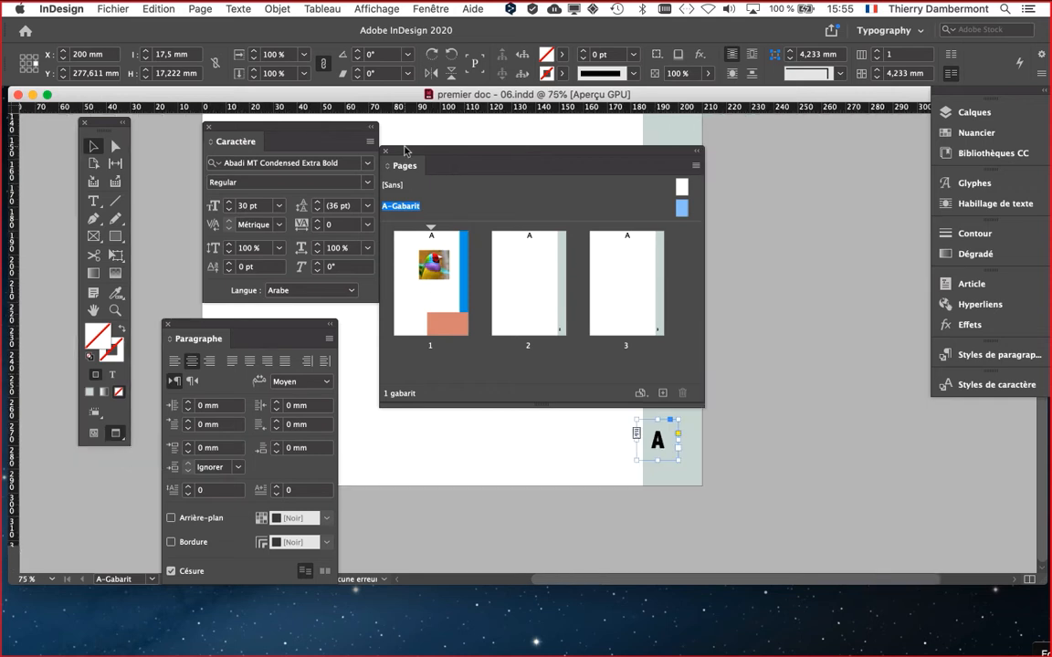
pyautogui.moveTo(431, 166); pyautogui.dragTo(798, 211)
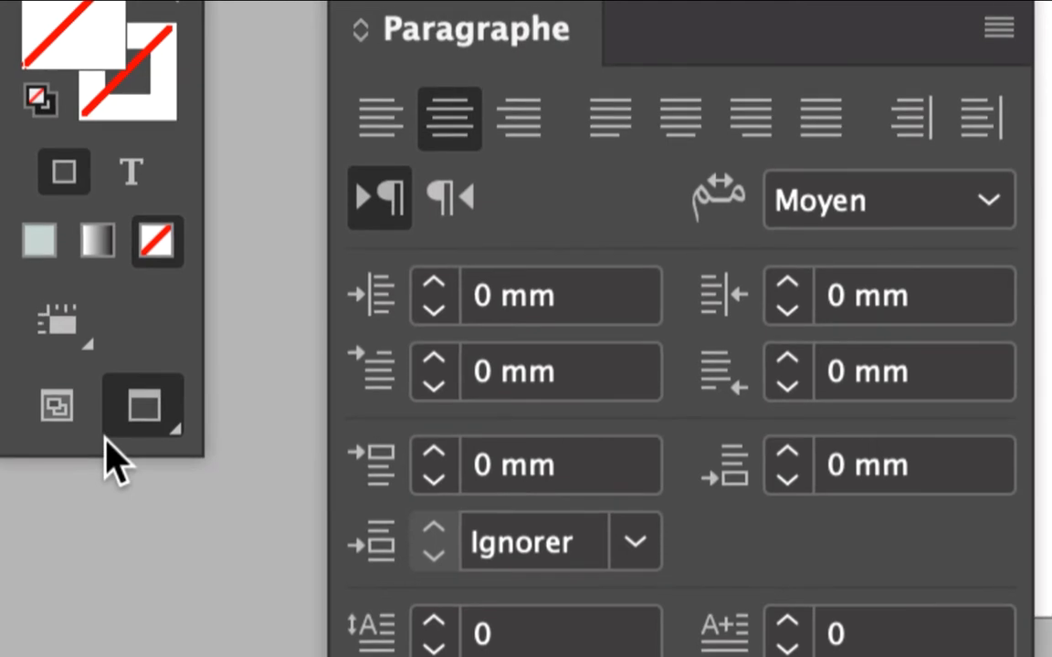
# Alternate between the Normal and Preview screen modes to compare them, finishing in Preview mode
pyautogui.press('w')
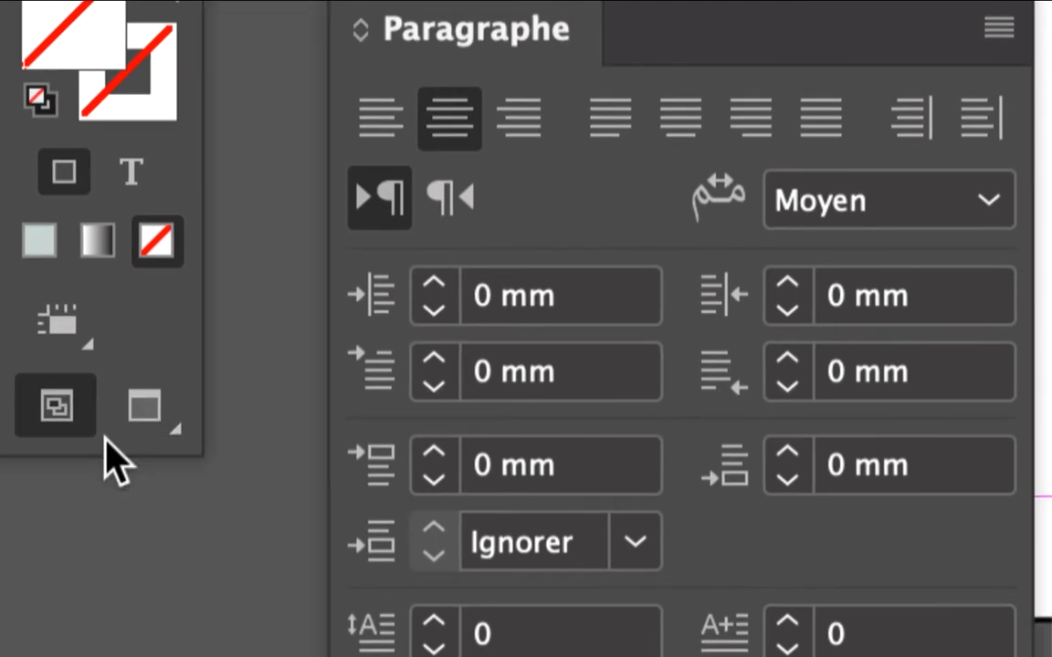
pyautogui.press('w')
pyautogui.press('w')
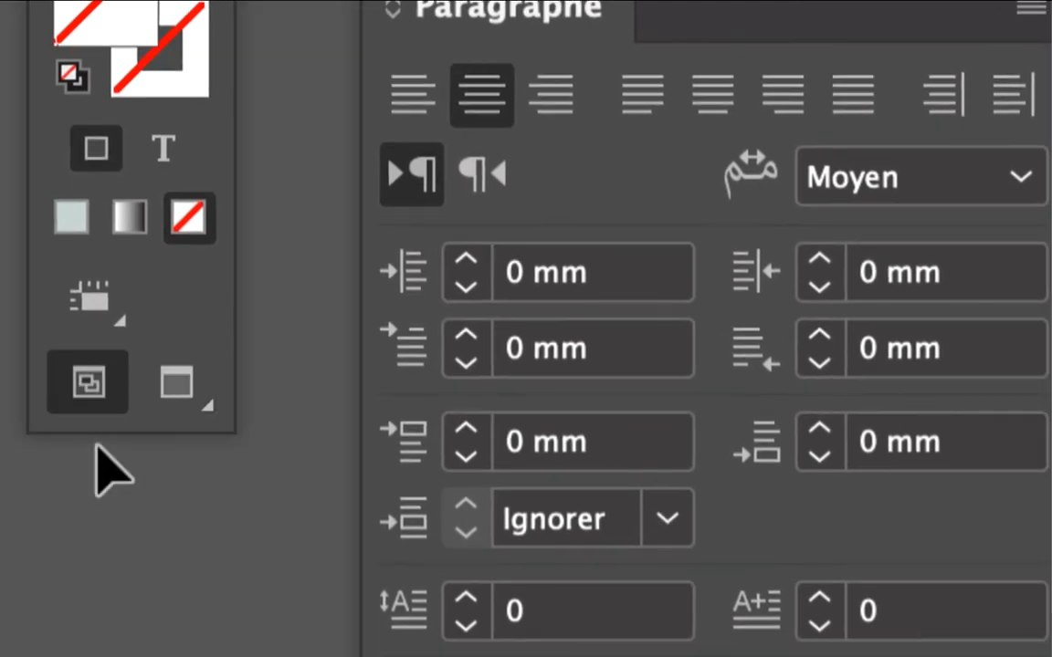
pyautogui.press('w')
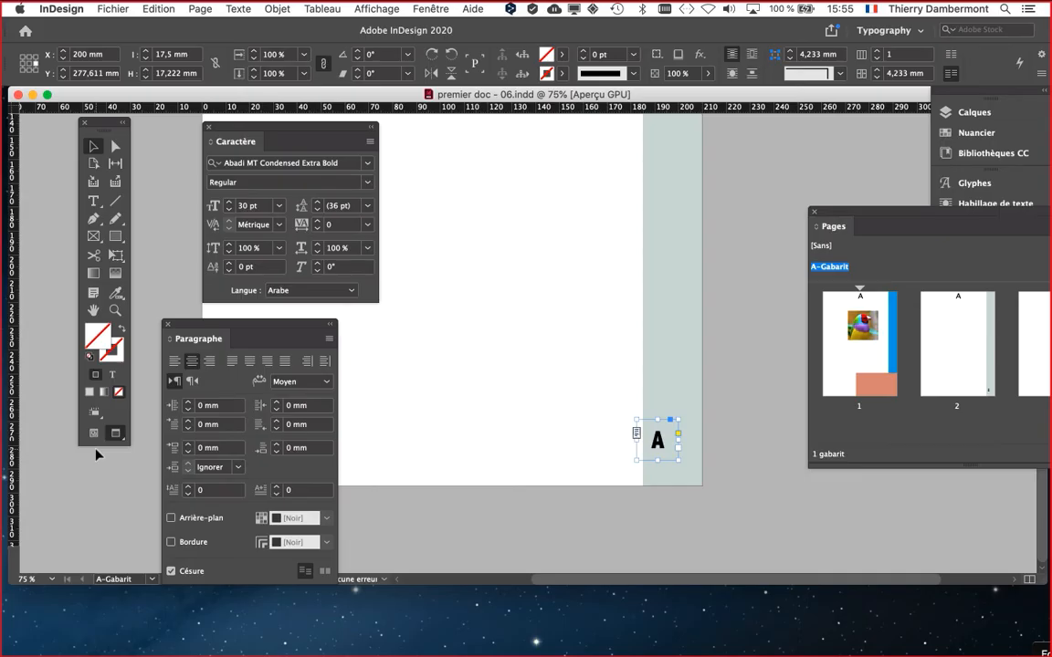
# Close the Caractère and Paragraphe panels, deselect the page number frame and display page 2
pyautogui.click(209, 126)
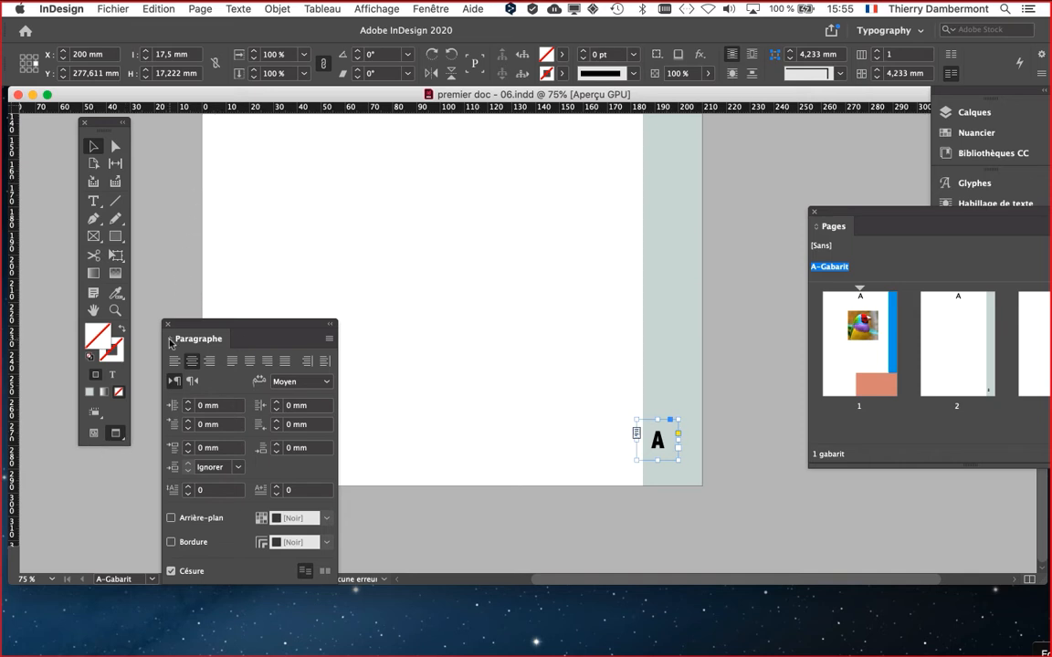
pyautogui.click(165, 323)
pyautogui.click(736, 436)
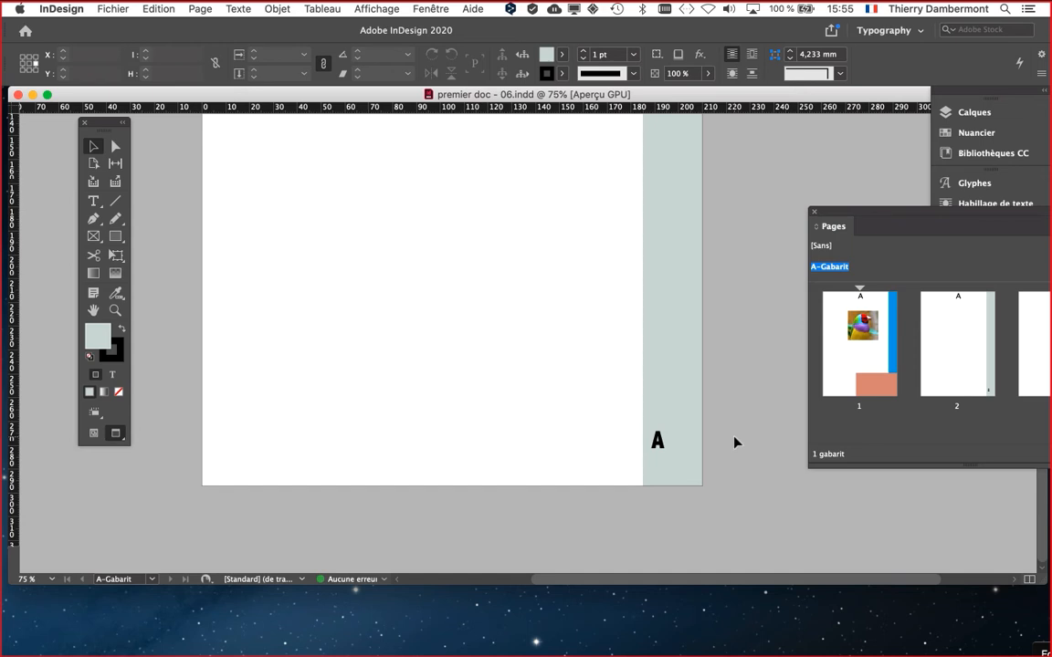
pyautogui.doubleClick(950, 358)
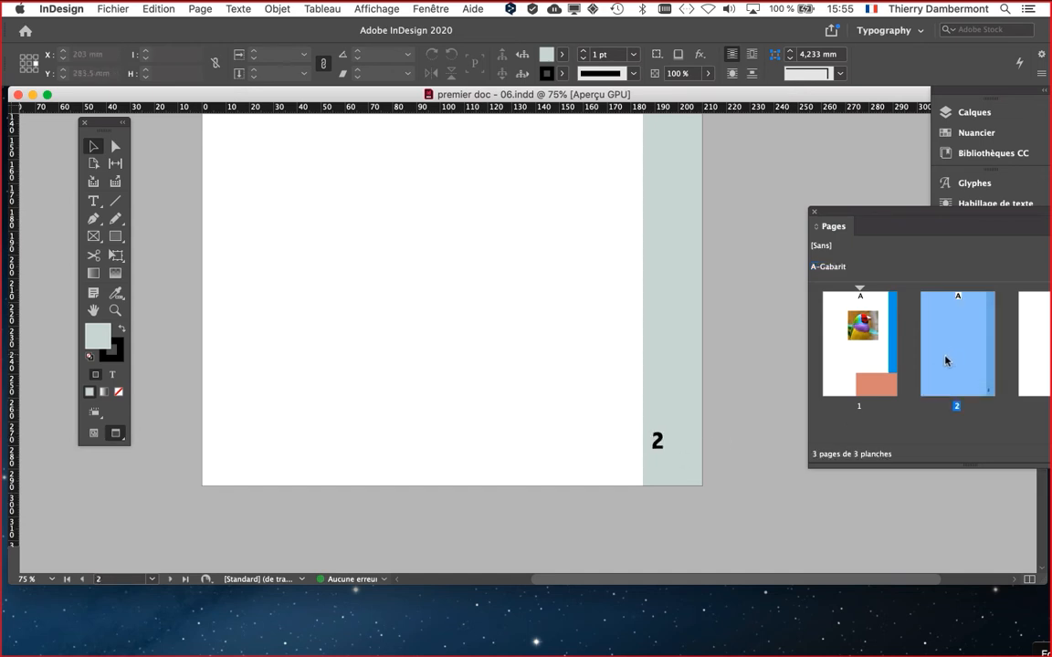
# Display page 3 to check its page number and bring the whole Pages panel into view
pyautogui.doubleClick(862, 340)
pyautogui.moveTo(886, 219); pyautogui.dragTo(798, 180)
pyautogui.doubleClick(757, 343)
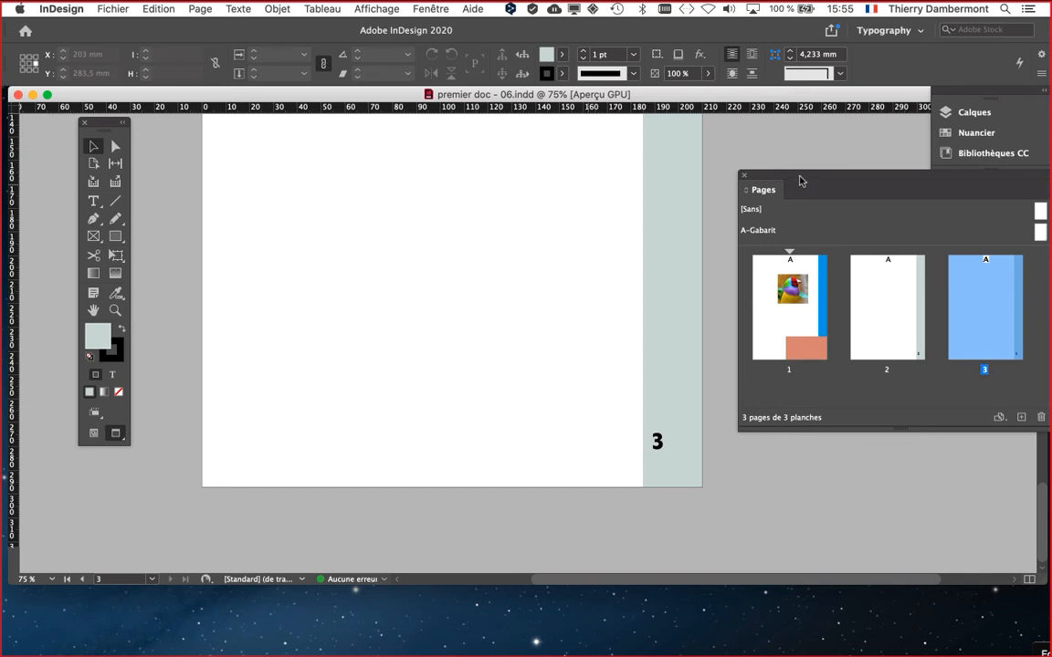
pyautogui.moveTo(798, 179); pyautogui.dragTo(229, 193)
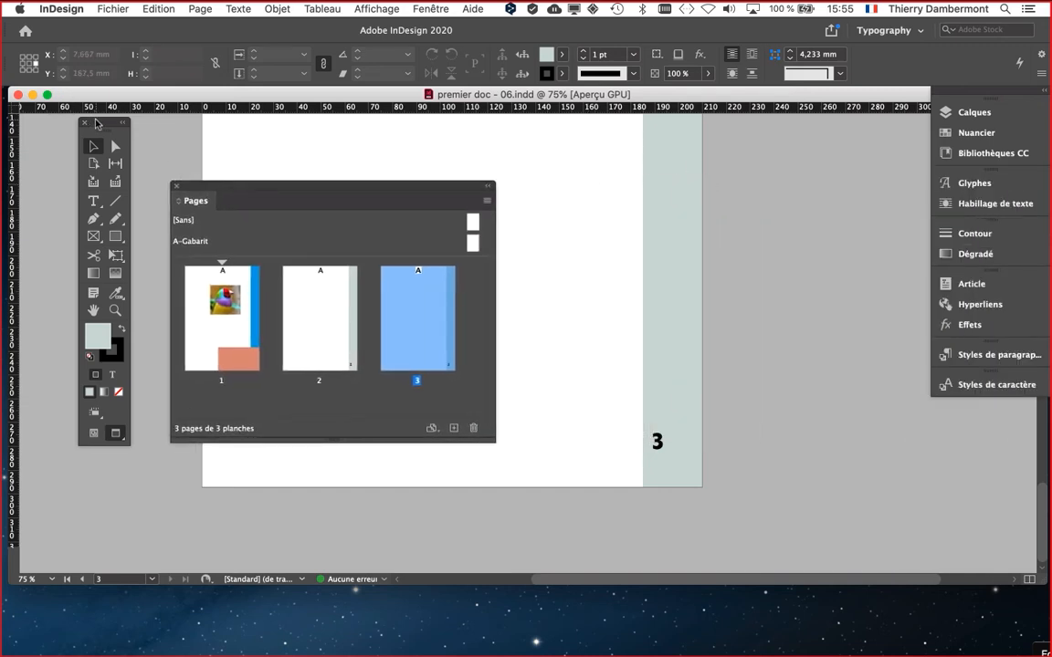
# Rearrange the floating Tools and Pages panels clear of the page number and open the A-Gabarit master page
pyautogui.moveTo(105, 121); pyautogui.dragTo(58, 134)
pyautogui.moveTo(361, 198); pyautogui.dragTo(289, 155)
pyautogui.moveTo(415, 382); pyautogui.dragTo(420, 415)
pyautogui.moveTo(370, 216); pyautogui.dragTo(366, 254)
pyautogui.doubleClick(403, 203)
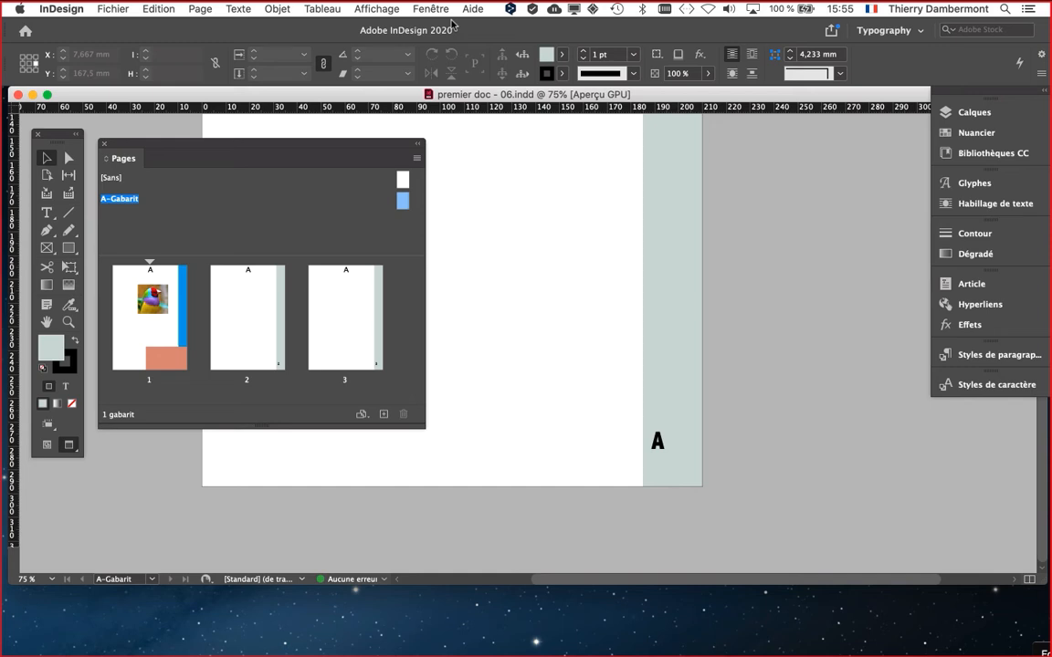
# Select the page-number text frame on the A-Gabarit master and look through the Objet commands
pyautogui.click(657, 439)
pyautogui.click(658, 443)
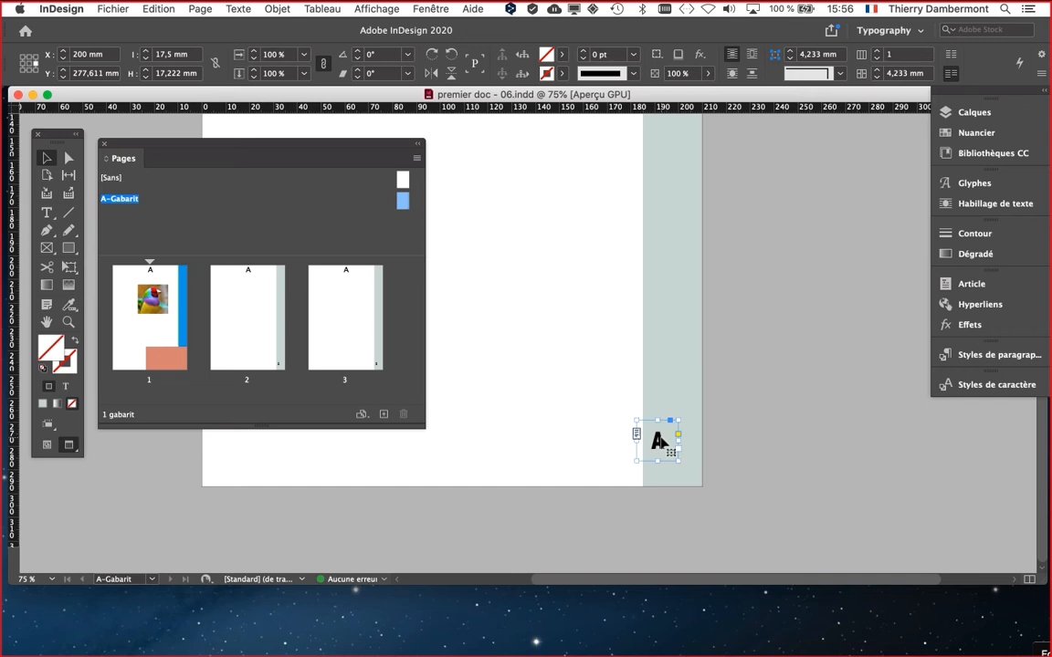
pyautogui.click(274, 9)
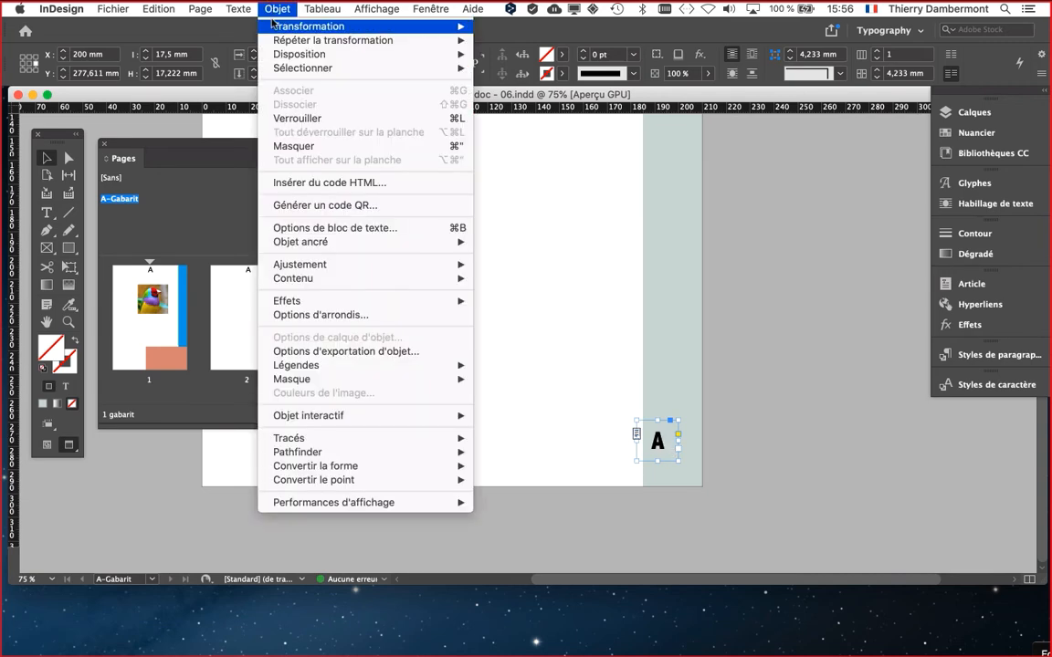
pyautogui.click(653, 90)
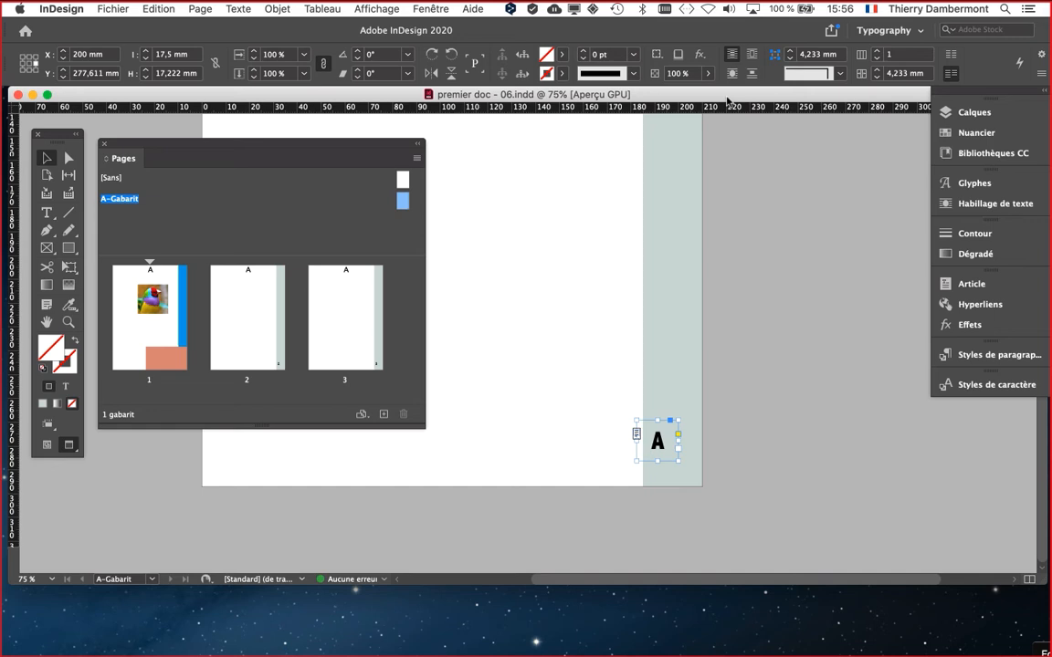
# Open Calques as a compact floating panel beside the Pages panel and collapse the contents of Calque 1
pyautogui.click(971, 112)
pyautogui.moveTo(796, 116); pyautogui.dragTo(515, 146)
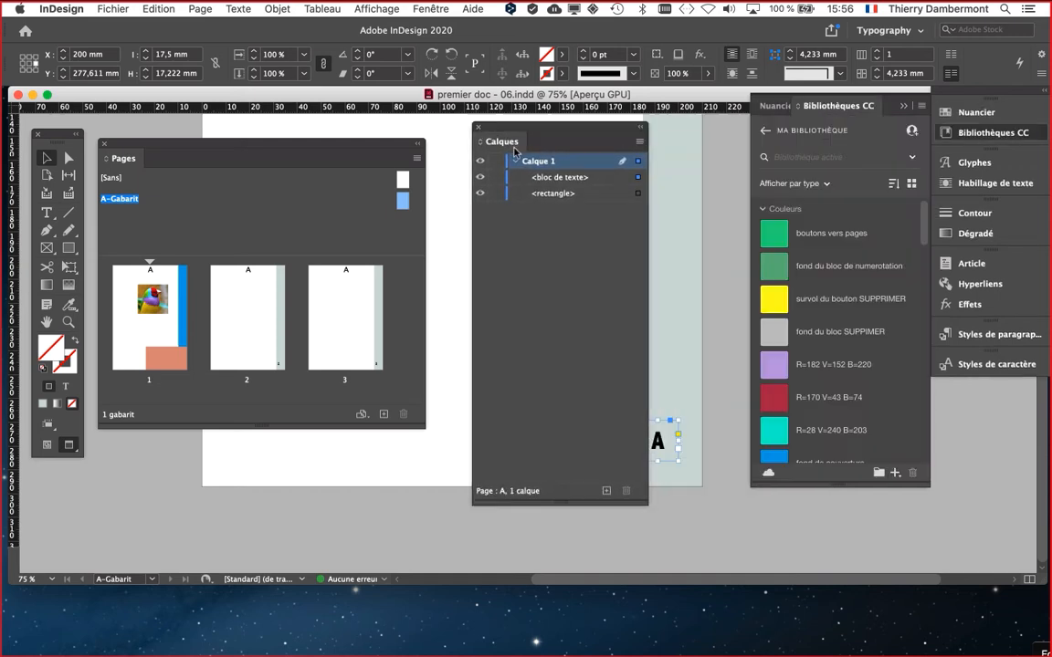
pyautogui.moveTo(644, 500); pyautogui.dragTo(682, 271)
pyautogui.click(911, 107)
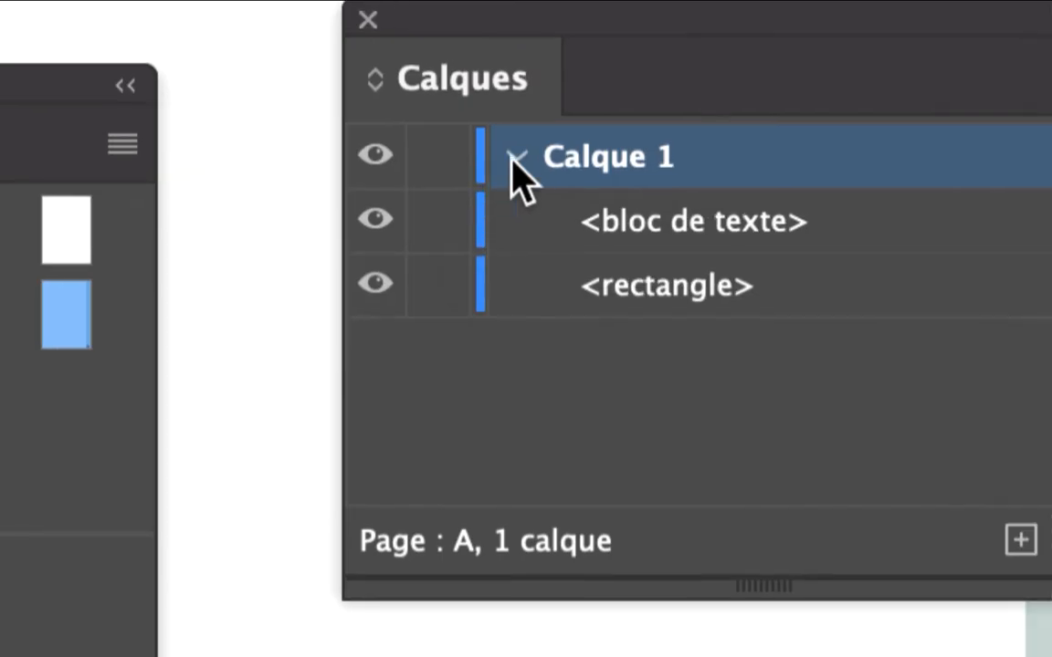
pyautogui.click(539, 147)
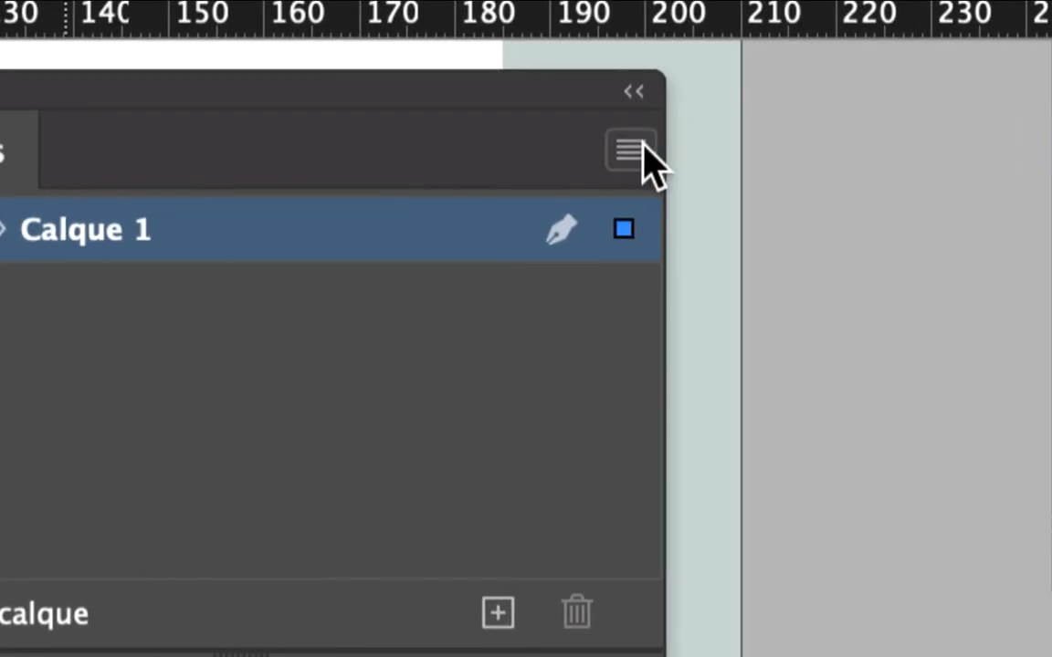
pyautogui.click(634, 150)
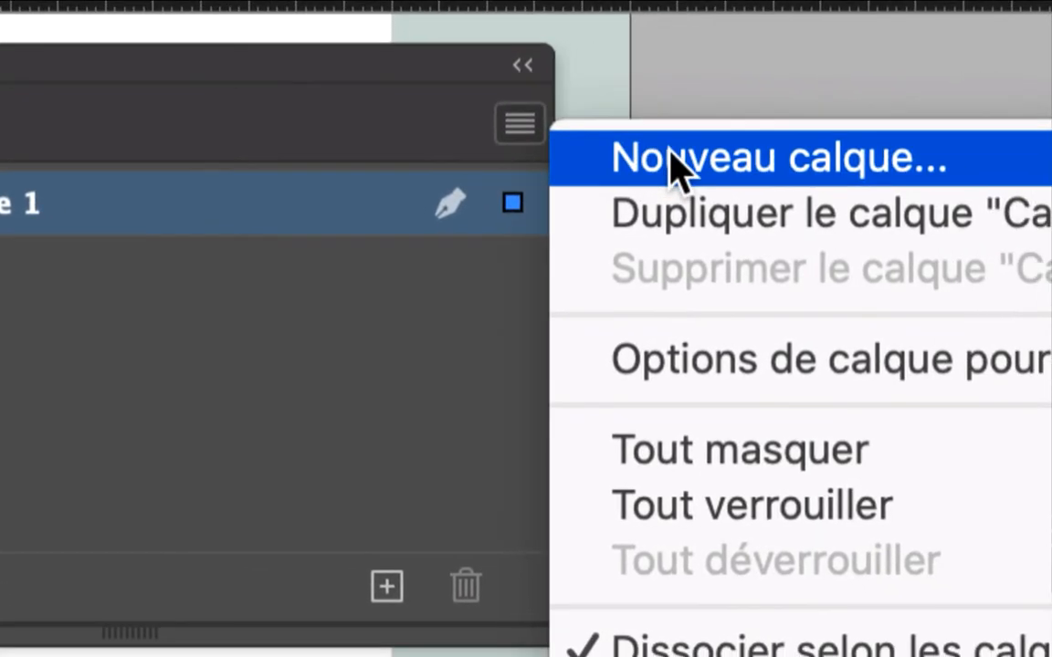
pyautogui.click(670, 157)
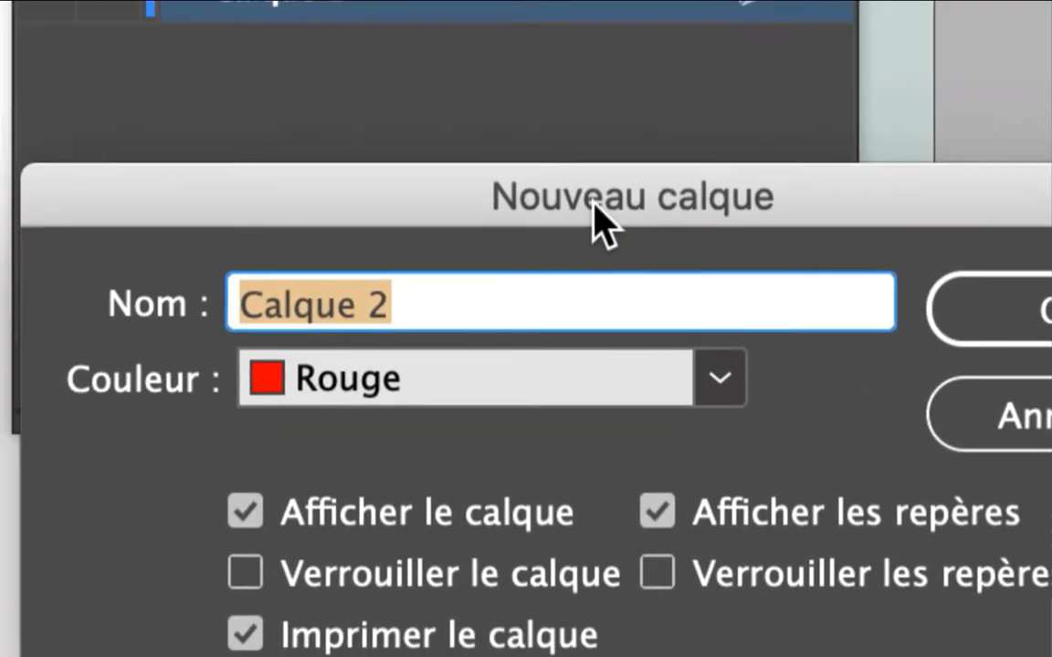
pyautogui.click(939, 429)
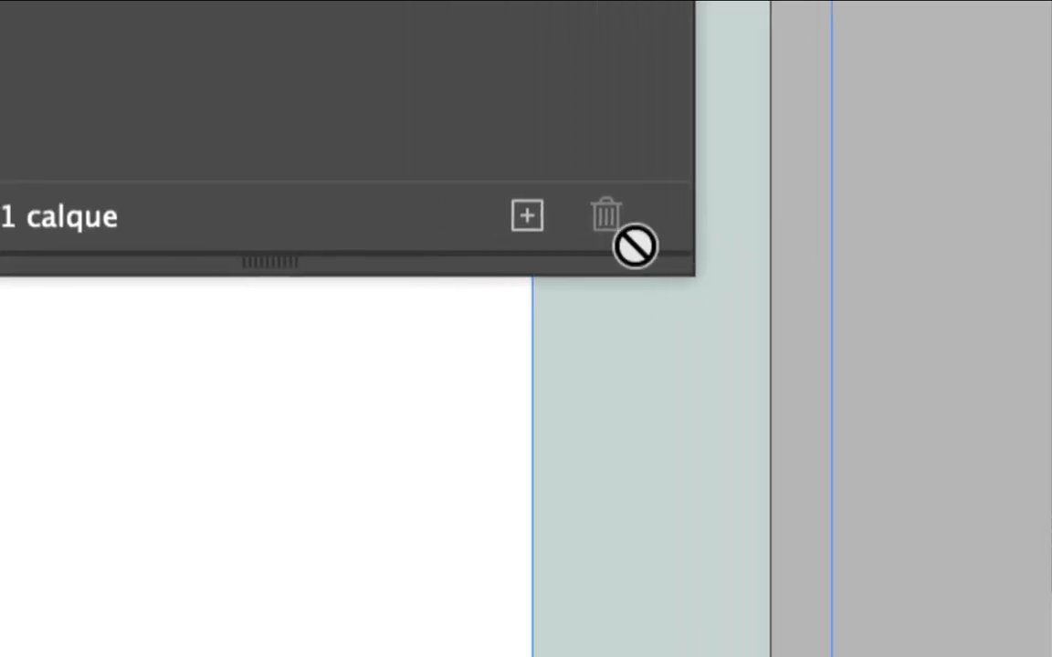
# Create a new layer above Calque 1 and name it "numérotation"
pyautogui.click(527, 215)
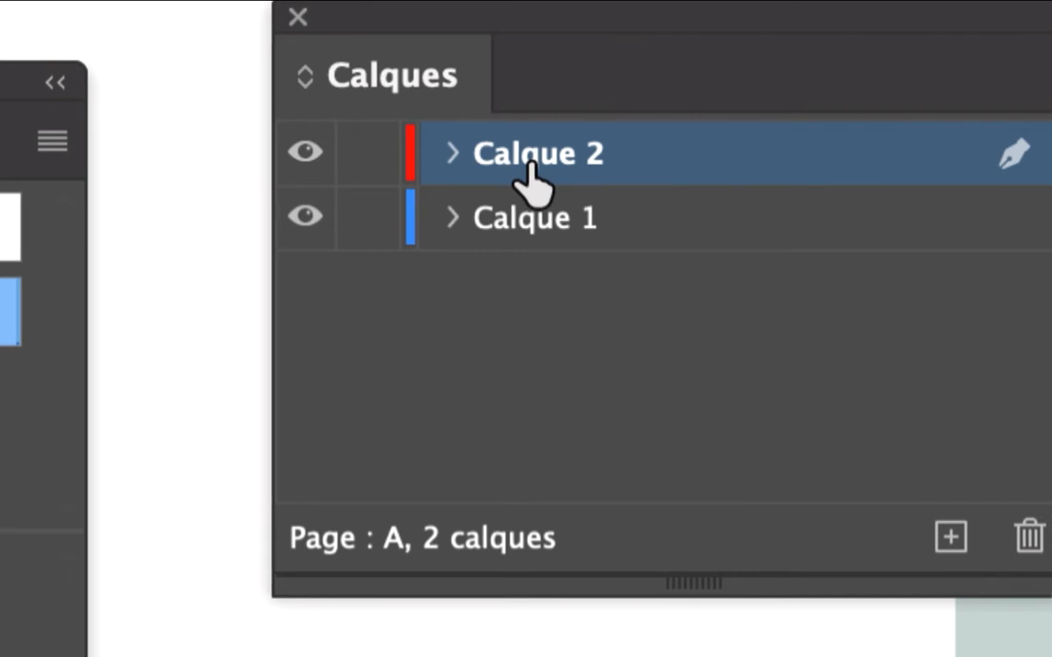
pyautogui.doubleClick(529, 175)
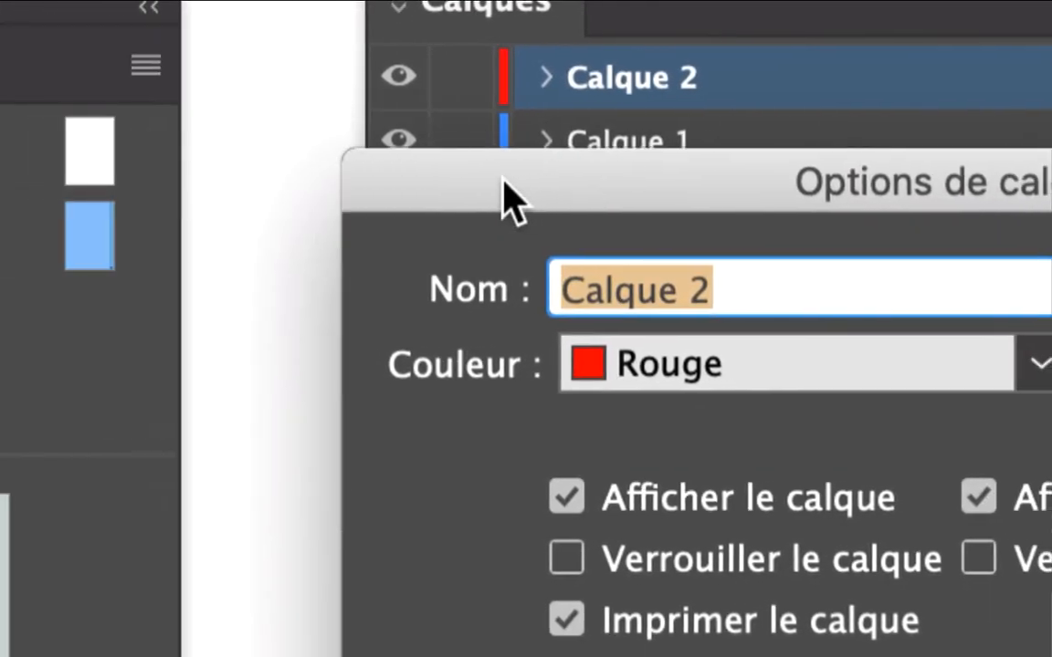
pyautogui.moveTo(502, 179); pyautogui.dragTo(446, 236)
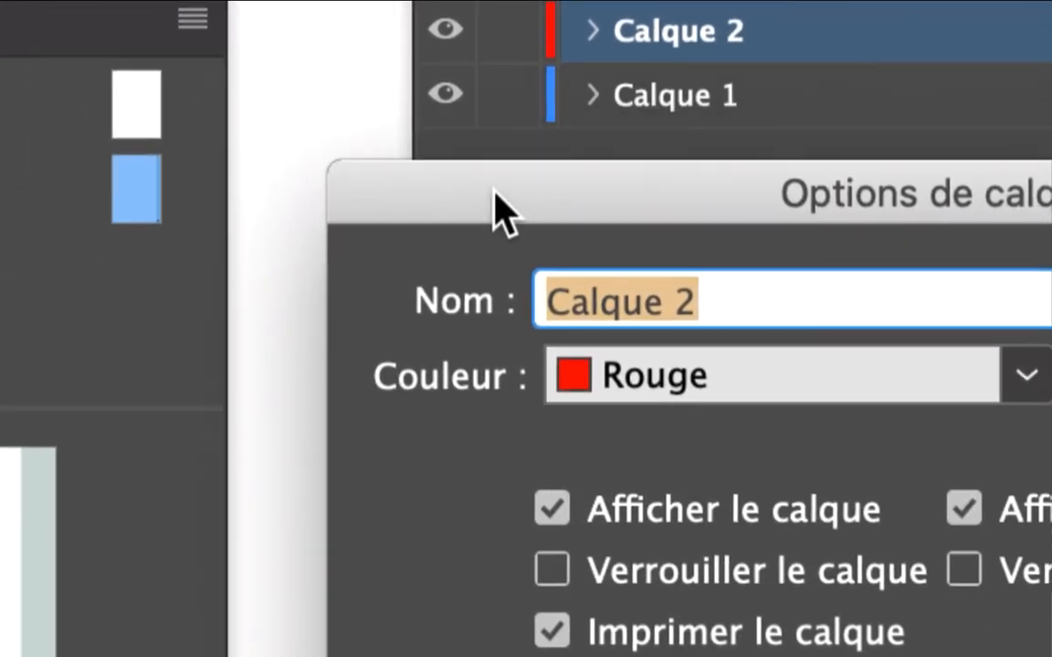
pyautogui.write('numérotat')
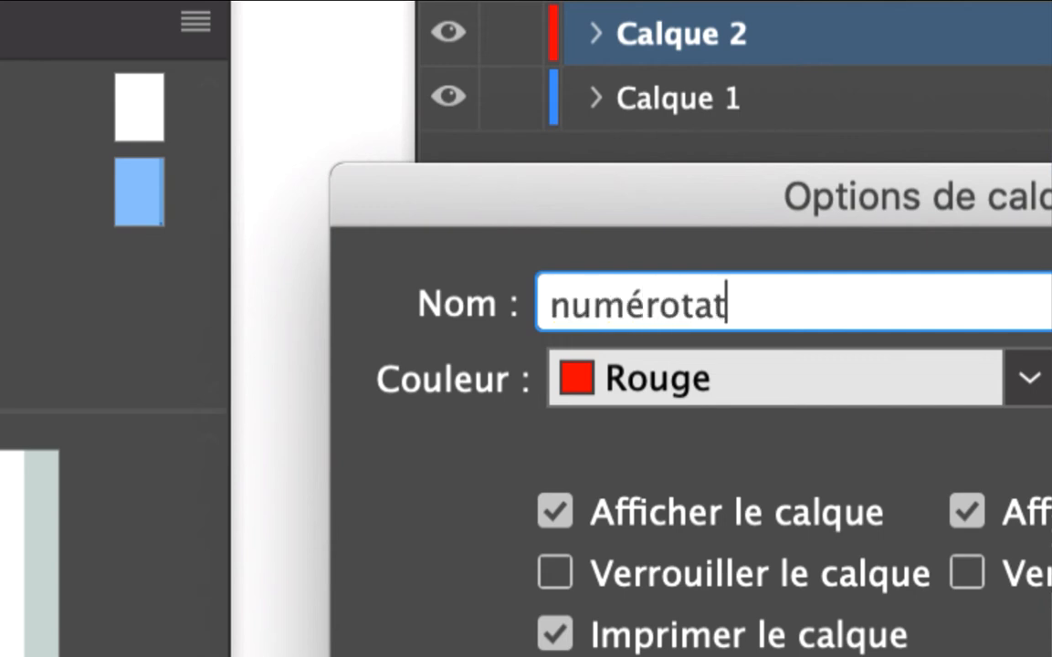
pyautogui.write('ion')
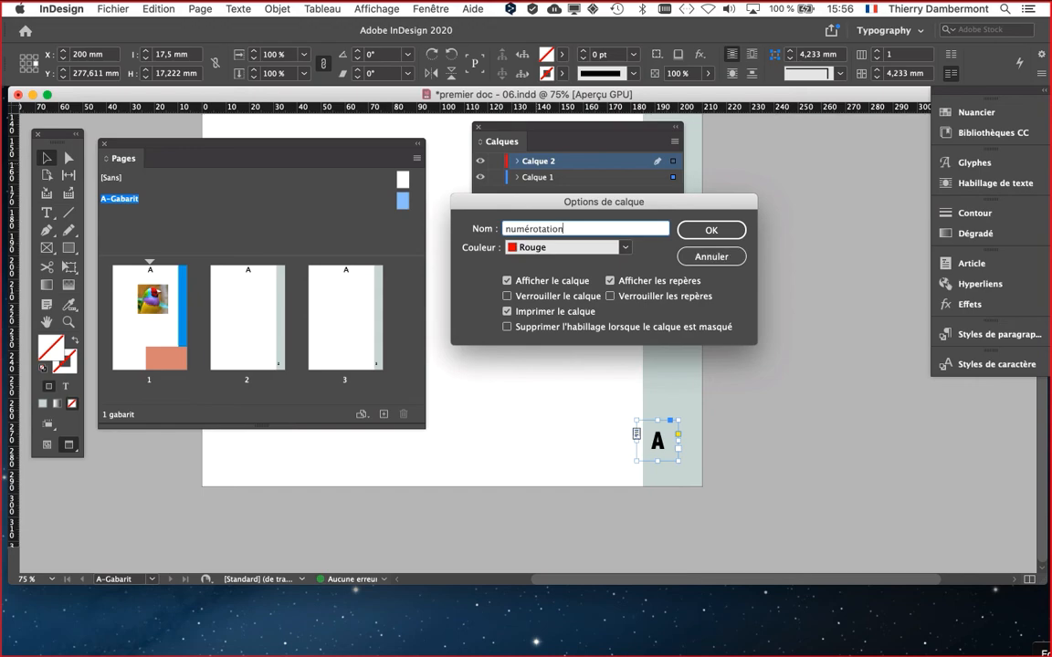
pyautogui.press('Return')
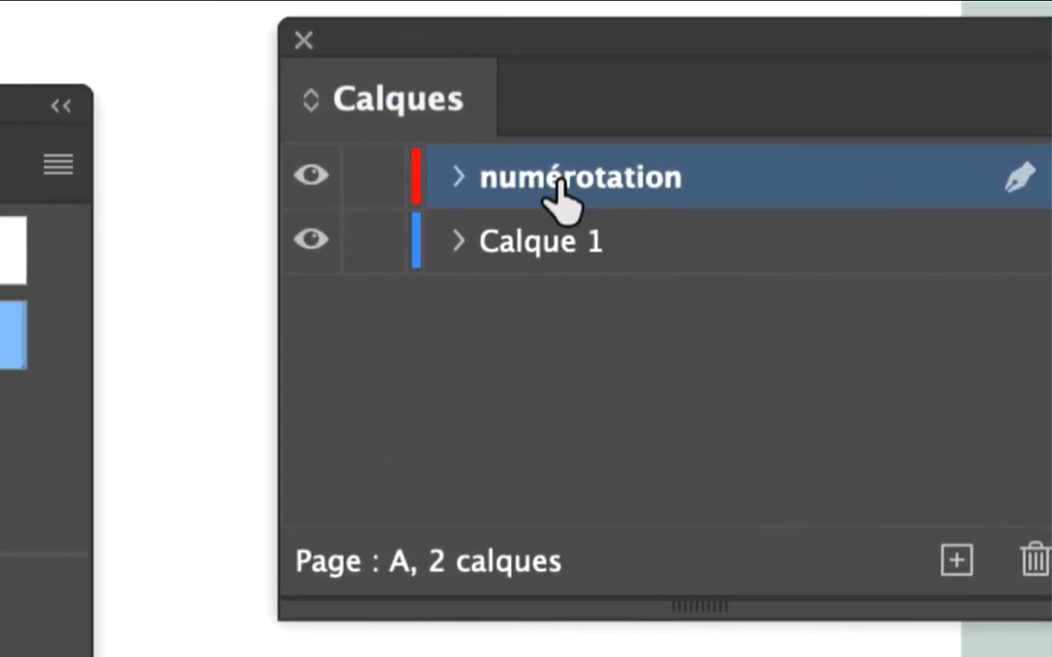
pyautogui.doubleClick(559, 179)
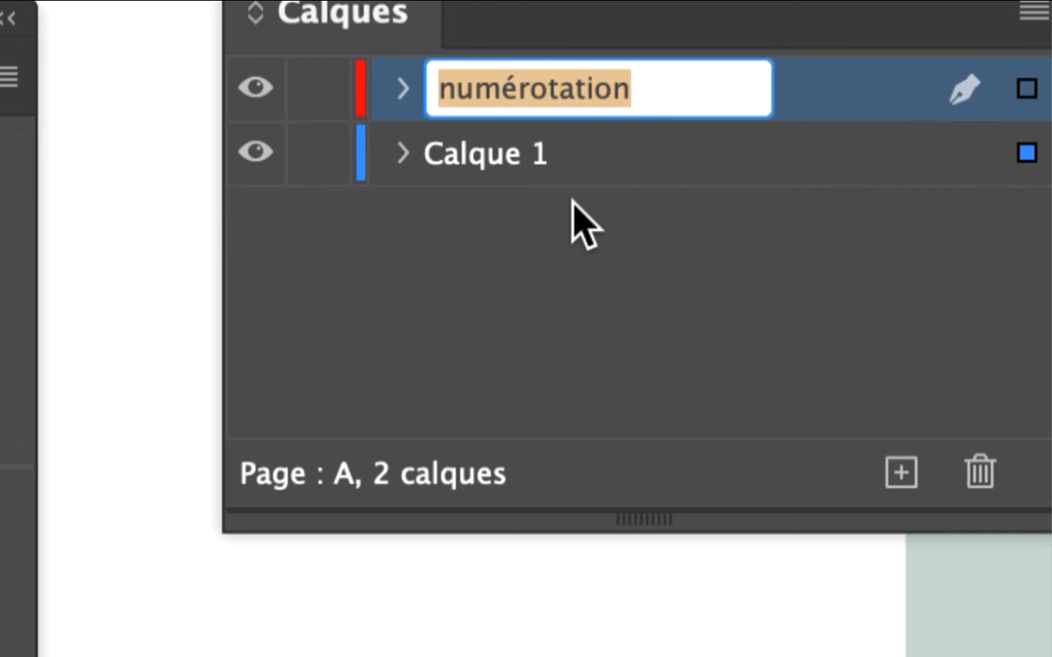
pyautogui.click(560, 308)
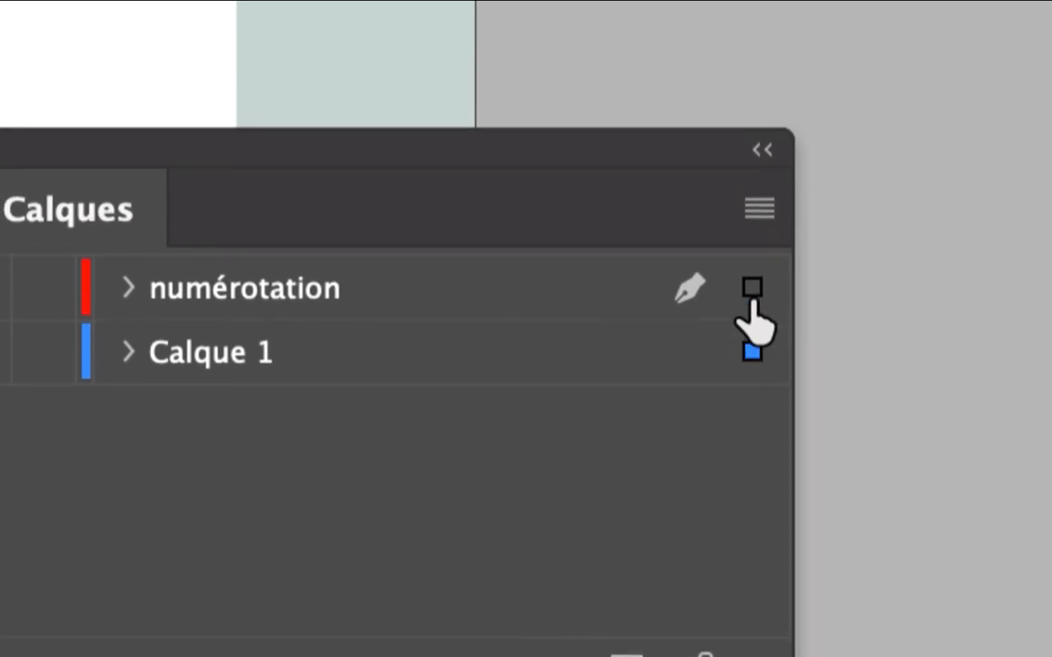
# Move the selected page-number text frame onto the numérotation layer and check that layer's contents
pyautogui.click(752, 293)
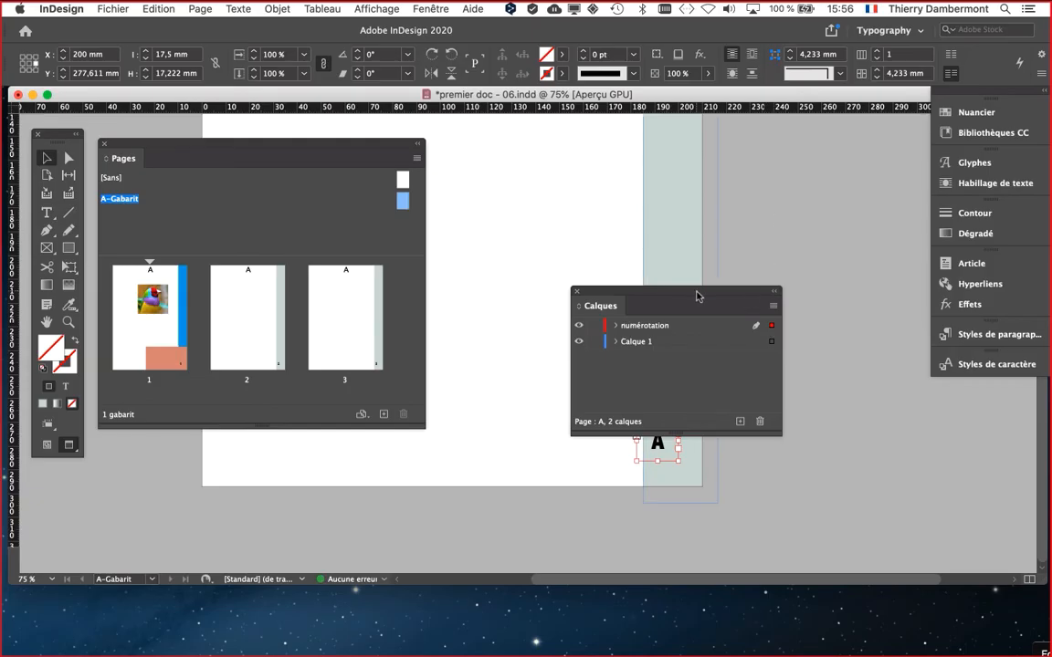
pyautogui.moveTo(696, 295); pyautogui.dragTo(613, 189)
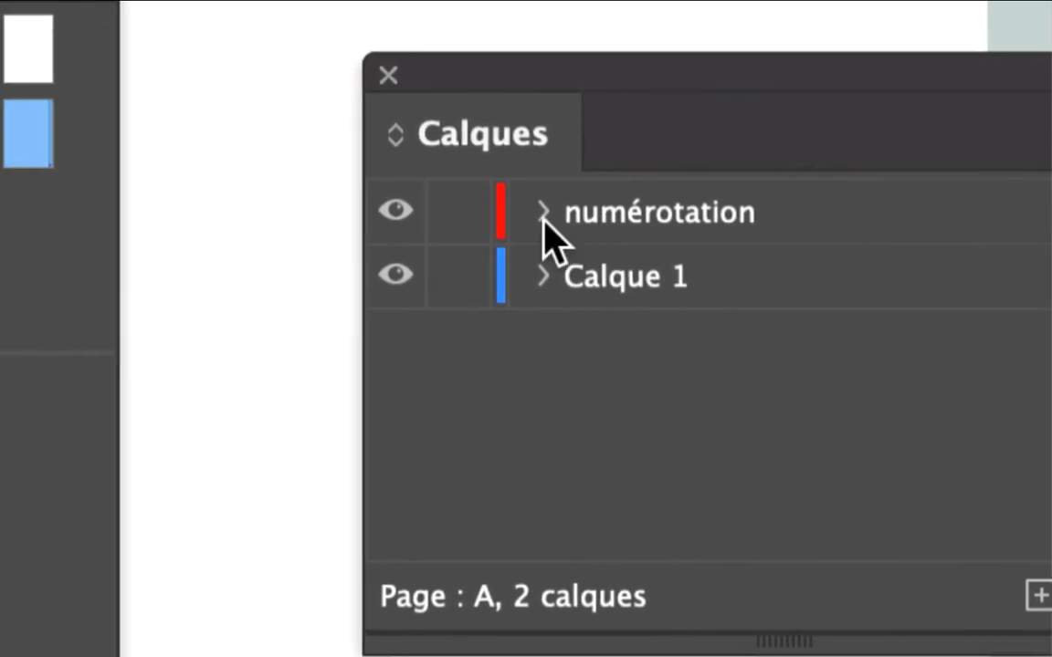
pyautogui.click(531, 220)
pyautogui.click(542, 216)
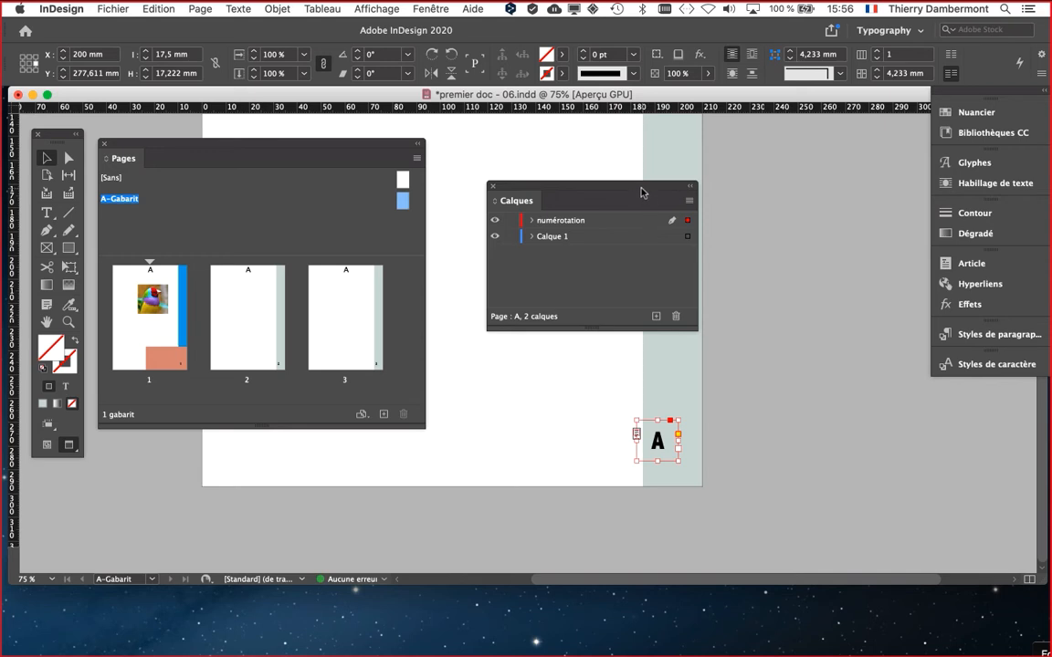
pyautogui.moveTo(644, 191); pyautogui.dragTo(621, 188)
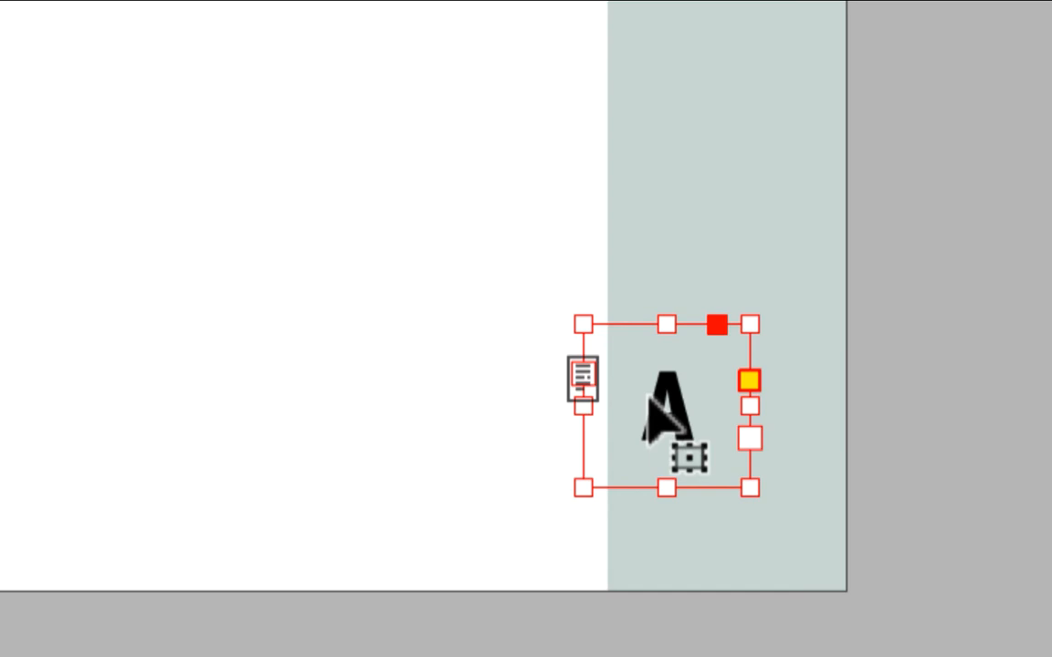
# Select the grey-green band and the page-number frame in turn to compare their layer outline colours
pyautogui.click(778, 223)
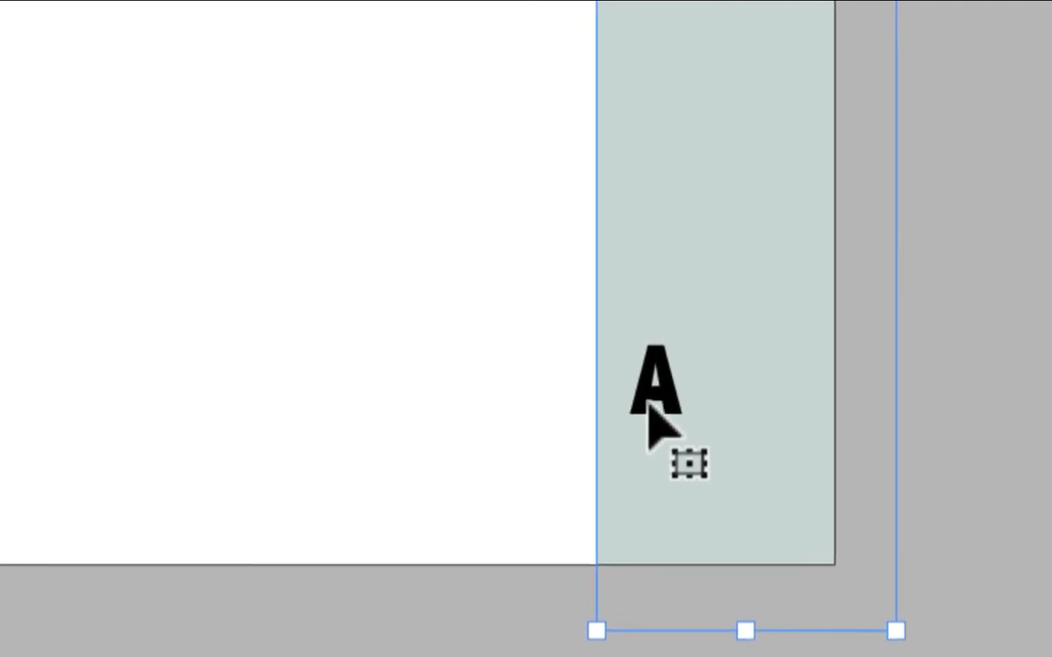
pyautogui.click(637, 403)
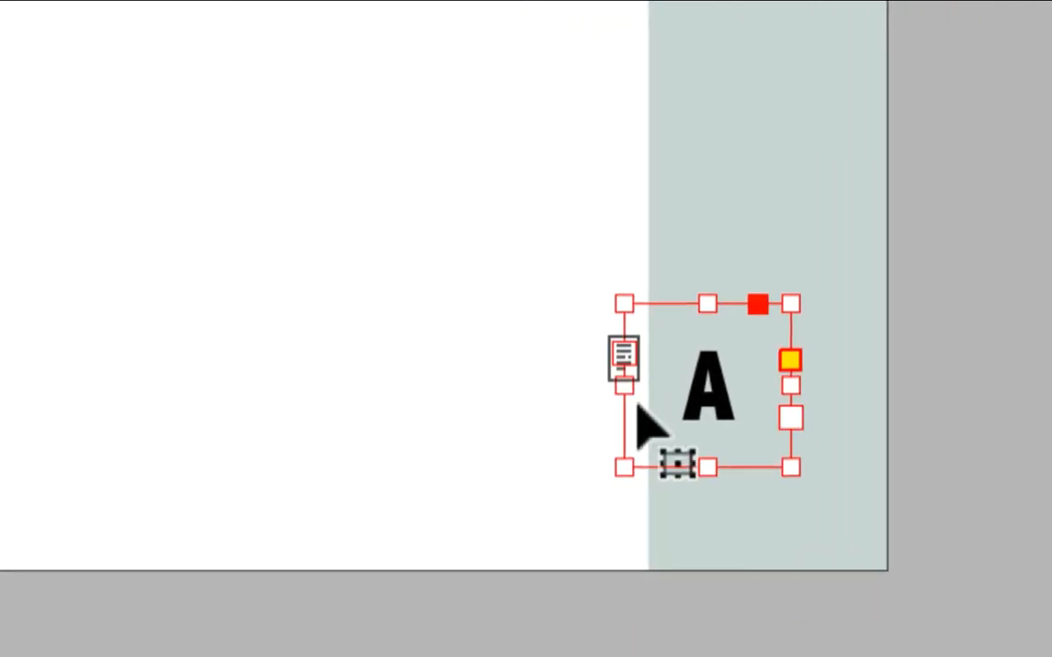
pyautogui.click(680, 438)
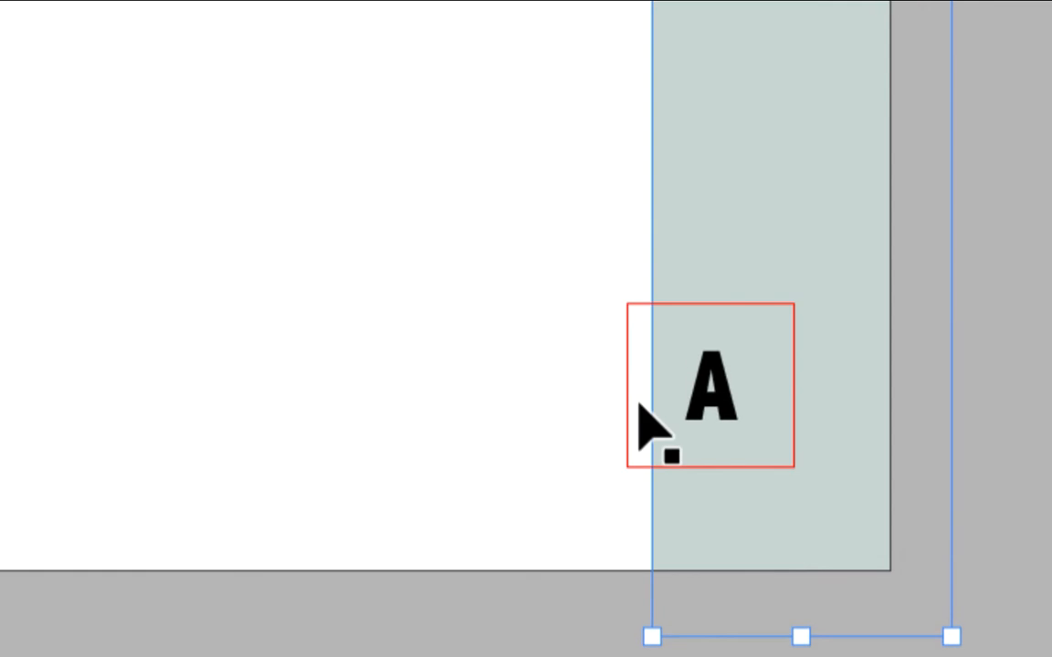
pyautogui.click(537, 309)
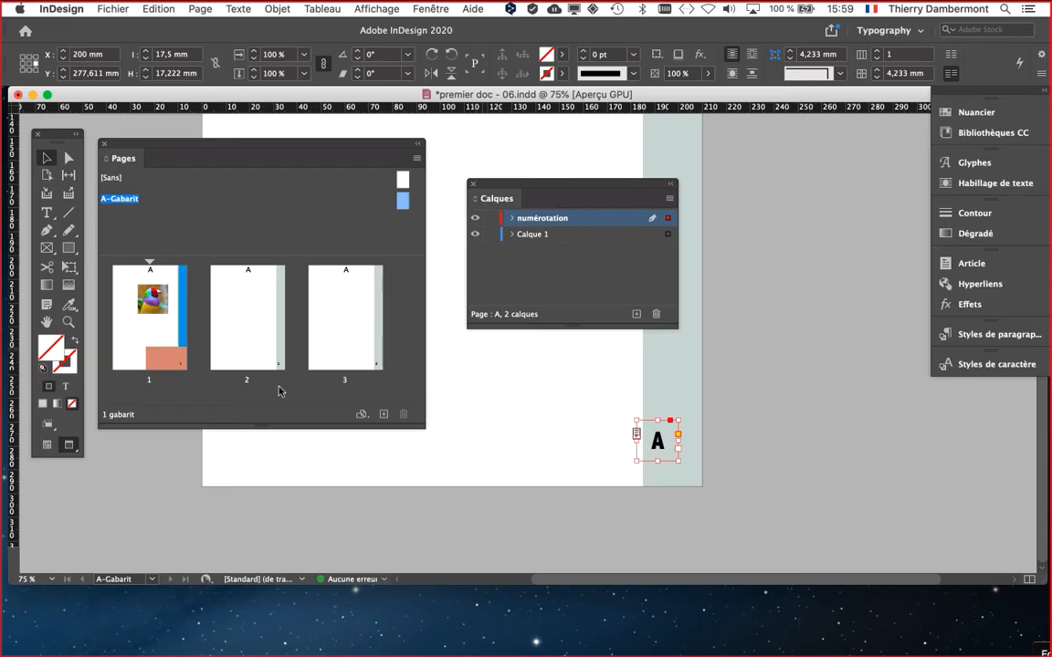
# Switch the document to Normal view and arrange the Pages and Calques panels side by side, with the Pages panel made taller
pyautogui.click(48, 445)
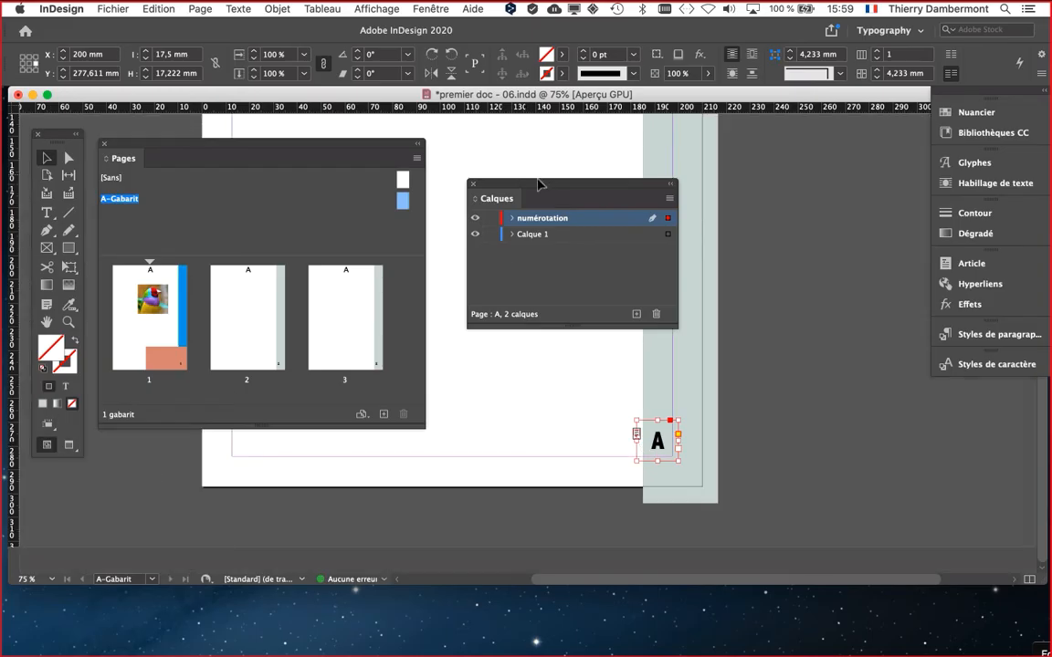
pyautogui.moveTo(536, 188); pyautogui.dragTo(738, 158)
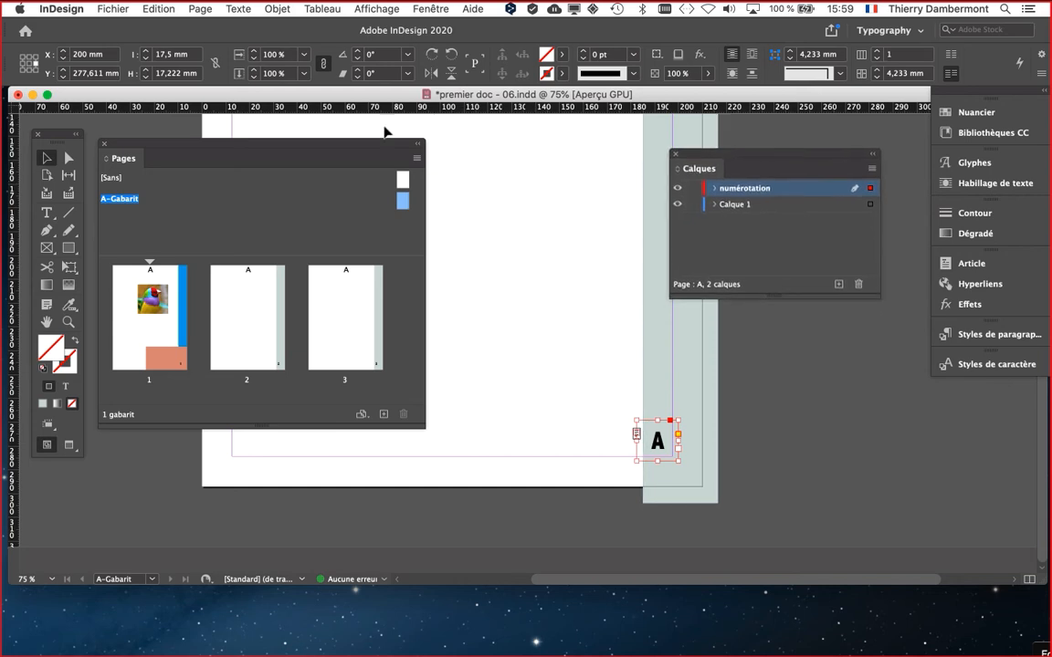
pyautogui.moveTo(365, 148); pyautogui.dragTo(510, 144)
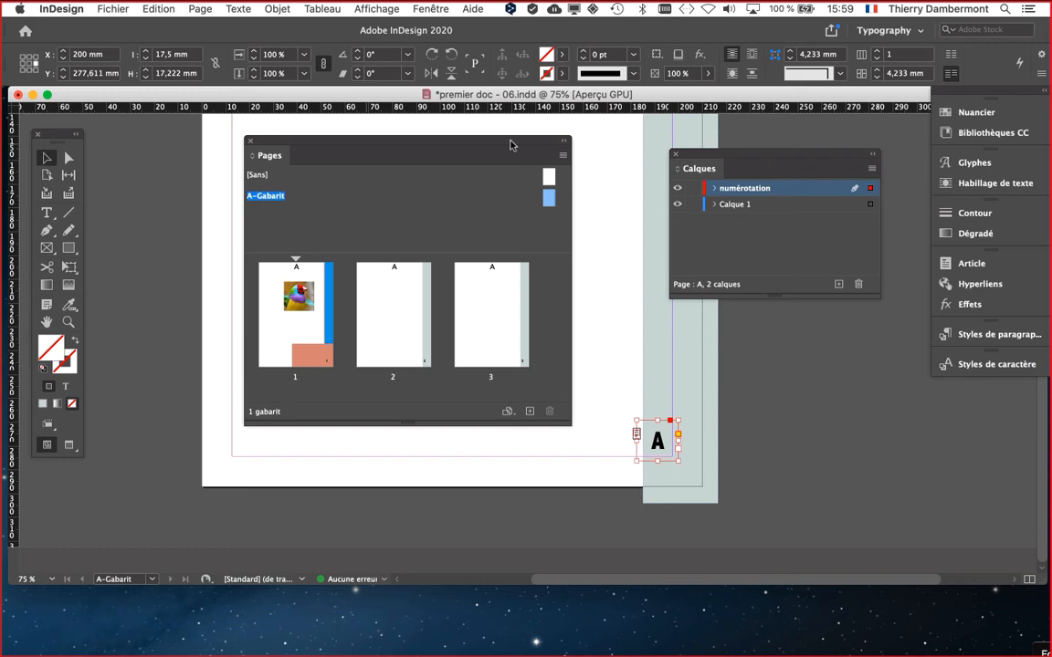
pyautogui.moveTo(510, 144); pyautogui.dragTo(413, 157)
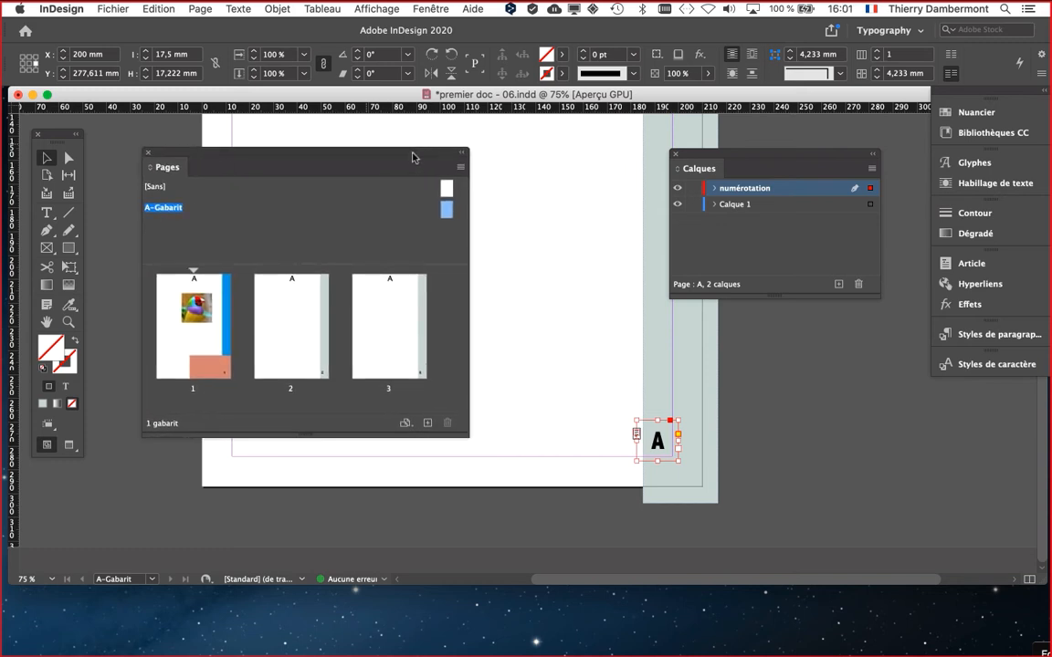
pyautogui.moveTo(467, 436); pyautogui.dragTo(454, 491)
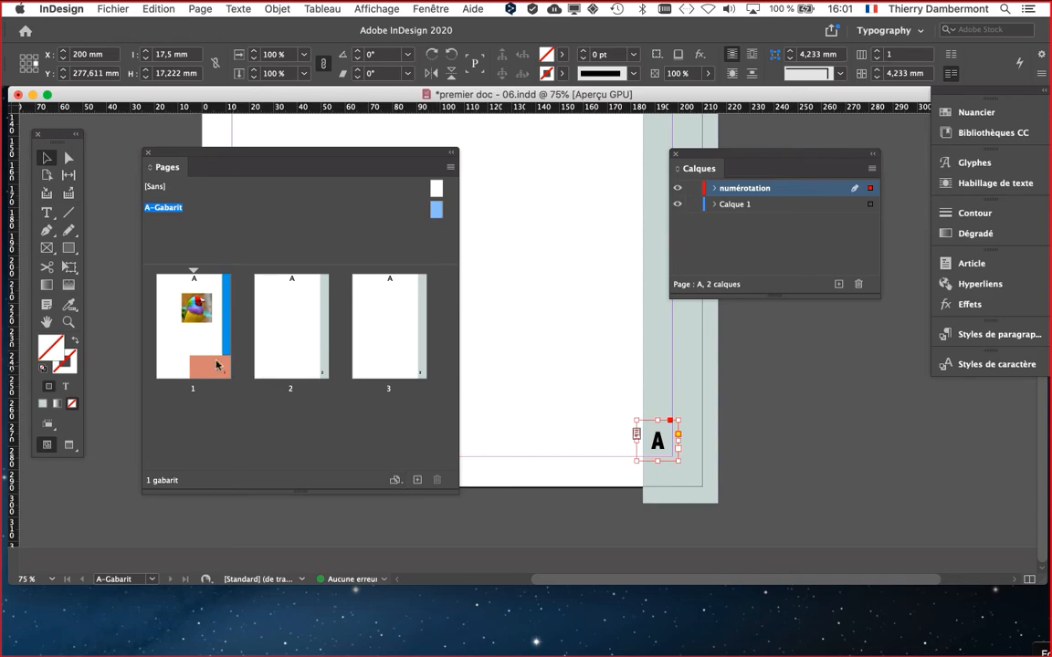
# Open page 1 and make Calque 1 the active layer
pyautogui.doubleClick(197, 329)
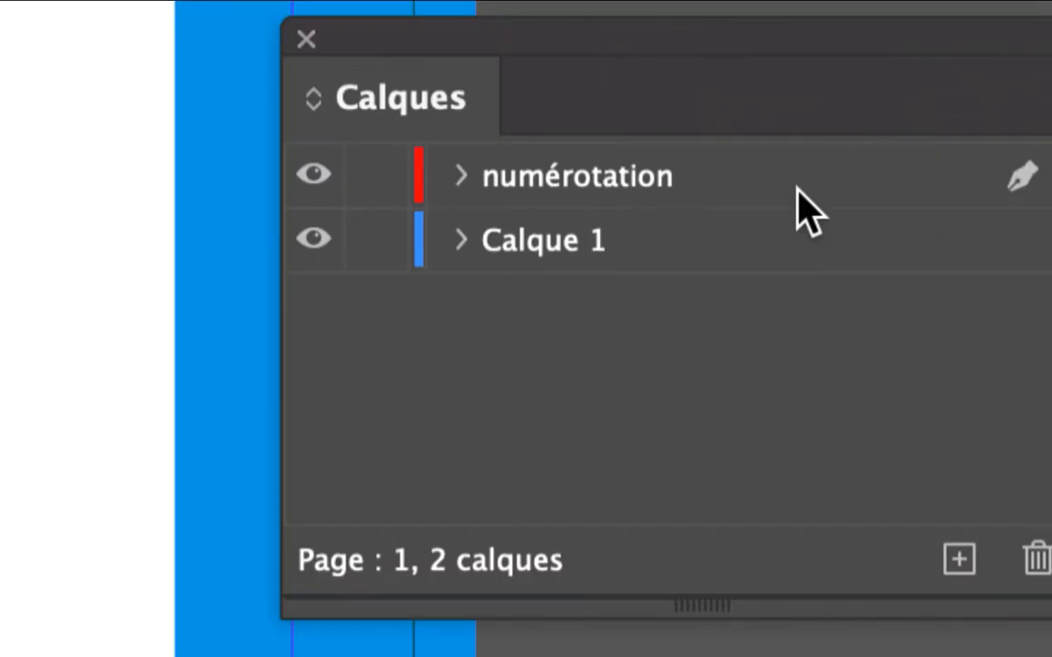
pyautogui.click(785, 248)
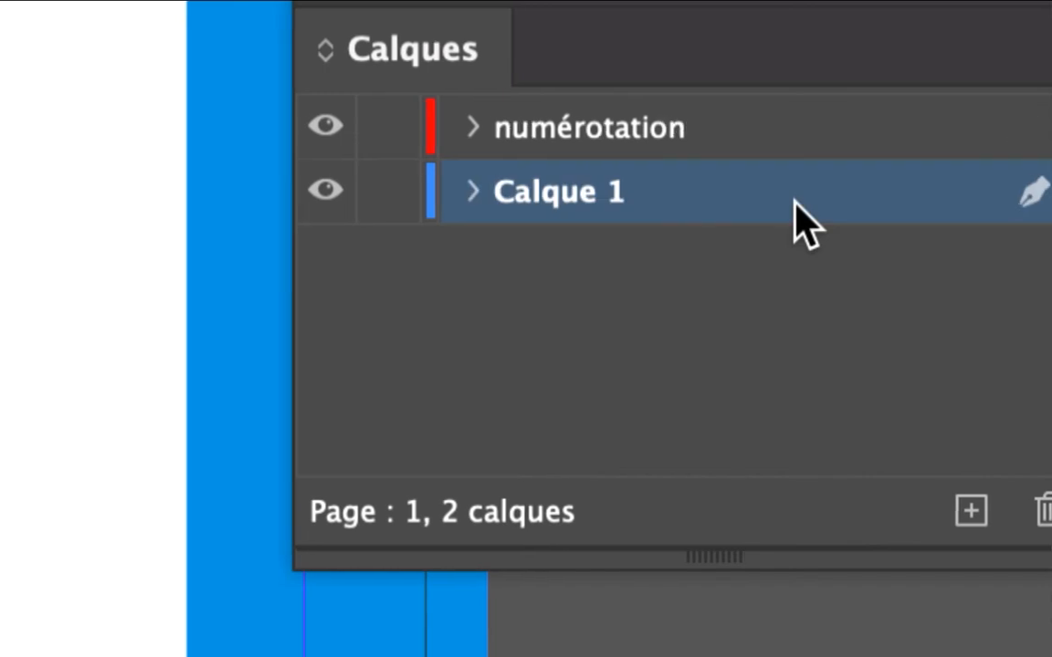
# Expand Calque 1 on page 1 and select its bird image and both rectangles in turn to identify them
pyautogui.click(461, 240)
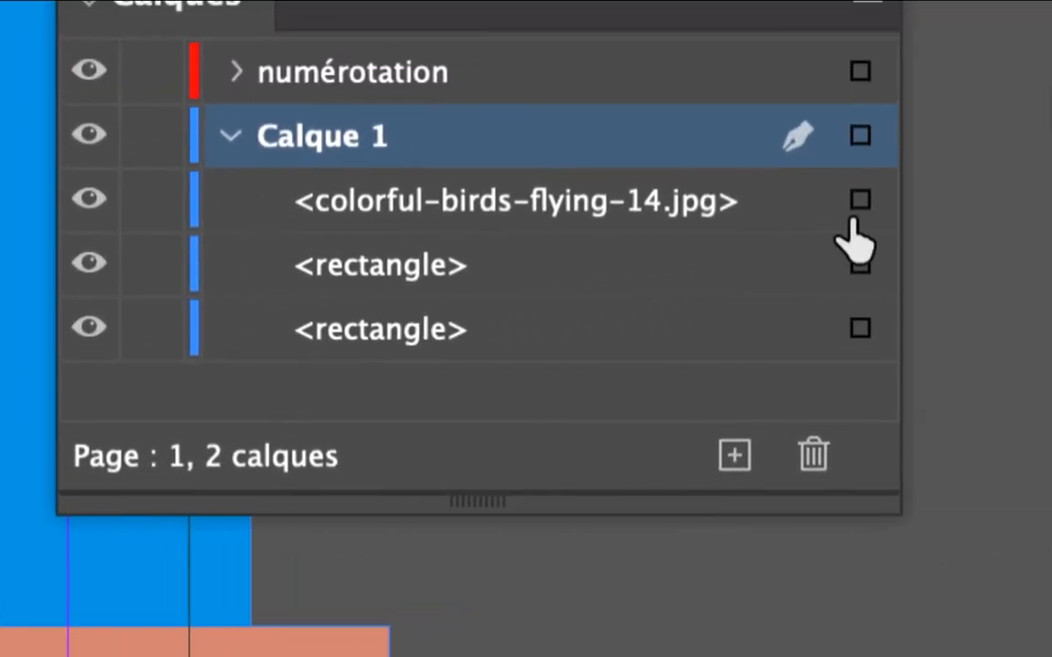
pyautogui.click(860, 199)
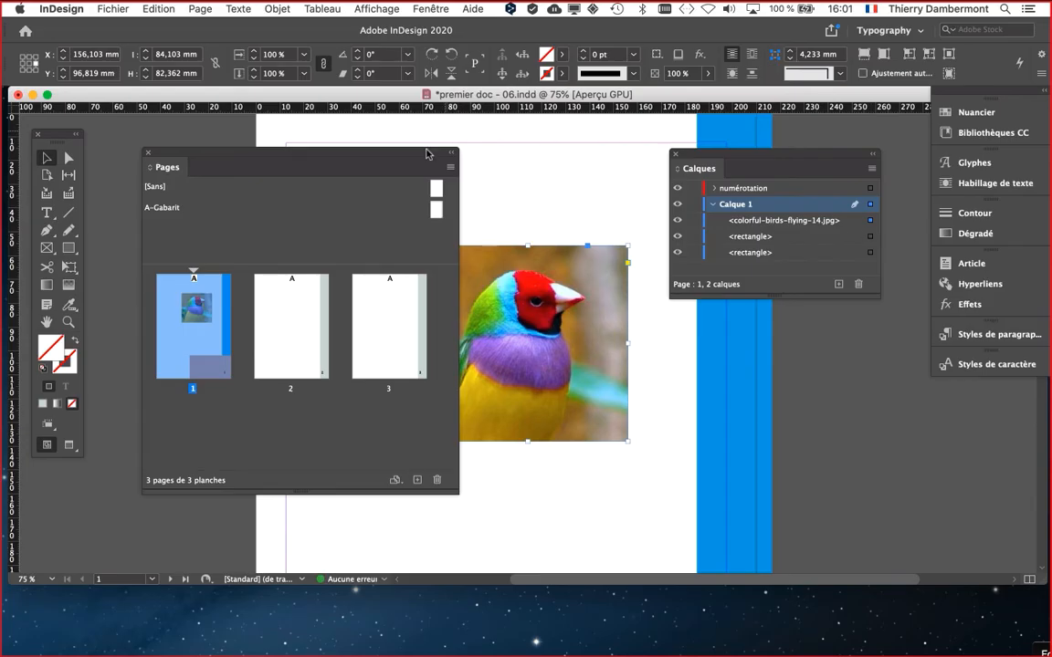
pyautogui.moveTo(427, 152); pyautogui.dragTo(239, 206)
pyautogui.press('super+minus')
pyautogui.press('super+minus')
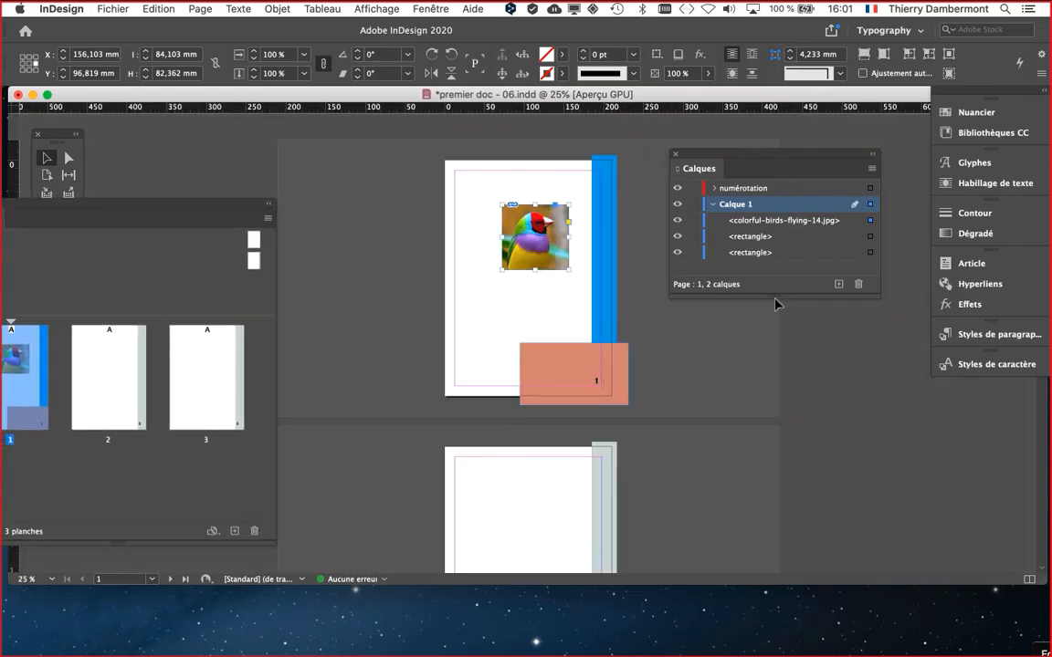
pyautogui.click(868, 238)
pyautogui.click(868, 253)
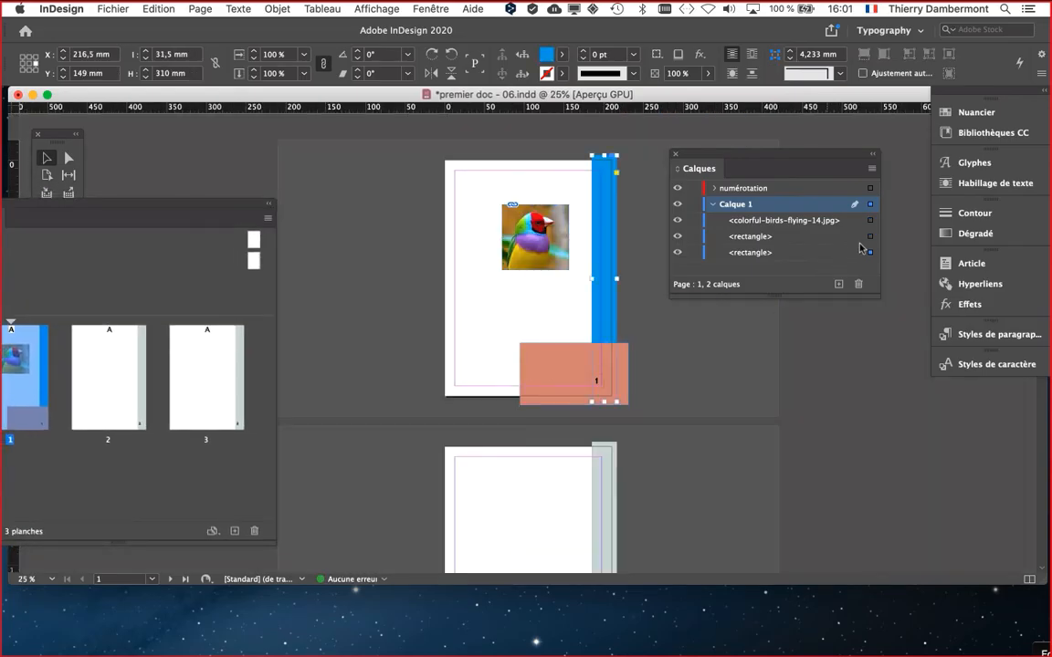
# Make numérotation the active layer and preview page 1 without guides or frame edges
pyautogui.click(712, 204)
pyautogui.click(749, 190)
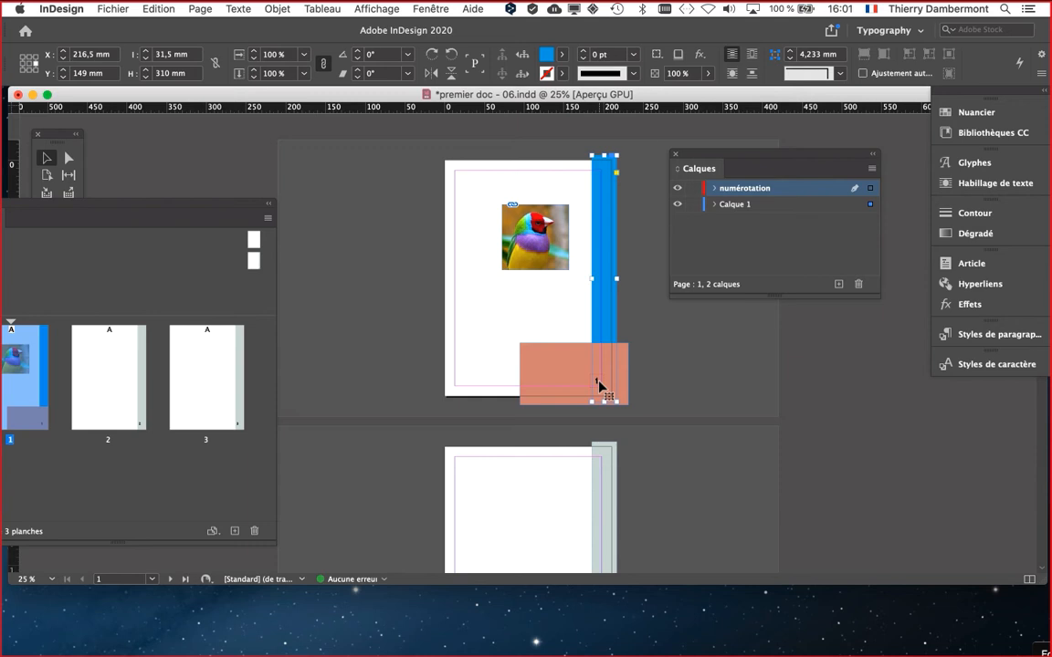
pyautogui.moveTo(134, 207); pyautogui.dragTo(861, 428)
pyautogui.click(69, 445)
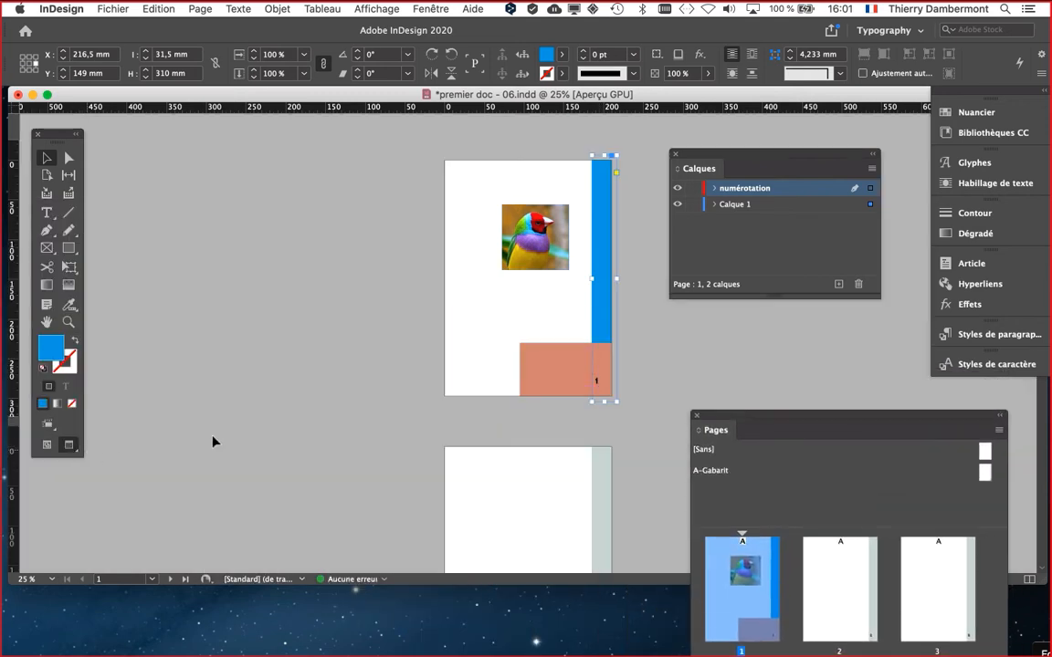
pyautogui.click(652, 383)
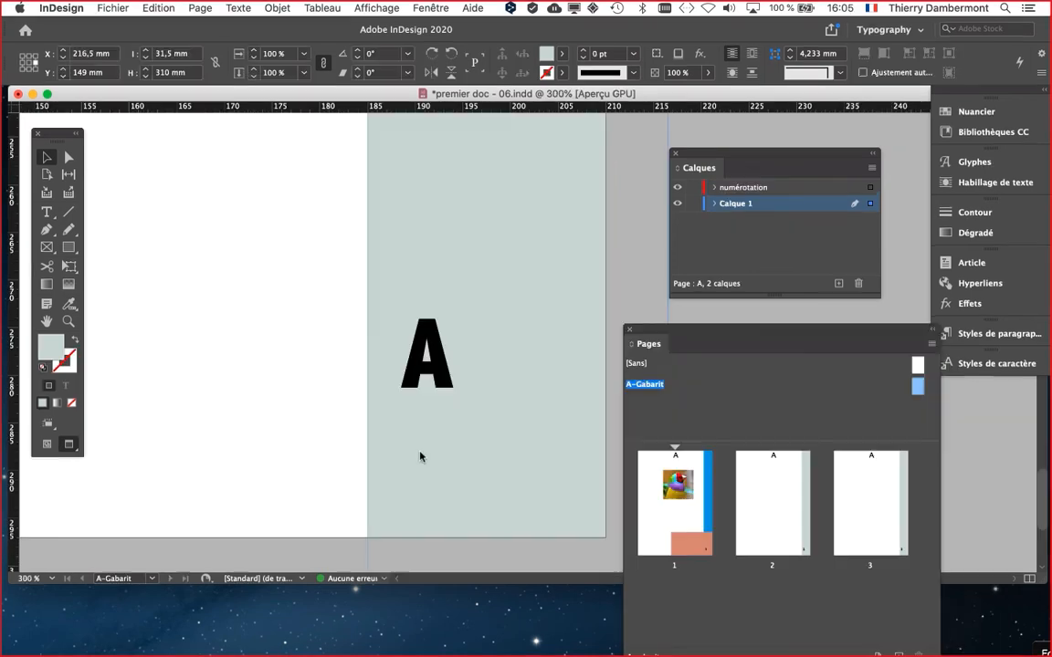
# Select the page-number frame on master A-Gabarit and return the document to Normal view
pyautogui.moveTo(920, 391); pyautogui.dragTo(411, 369)
pyautogui.click(410, 370)
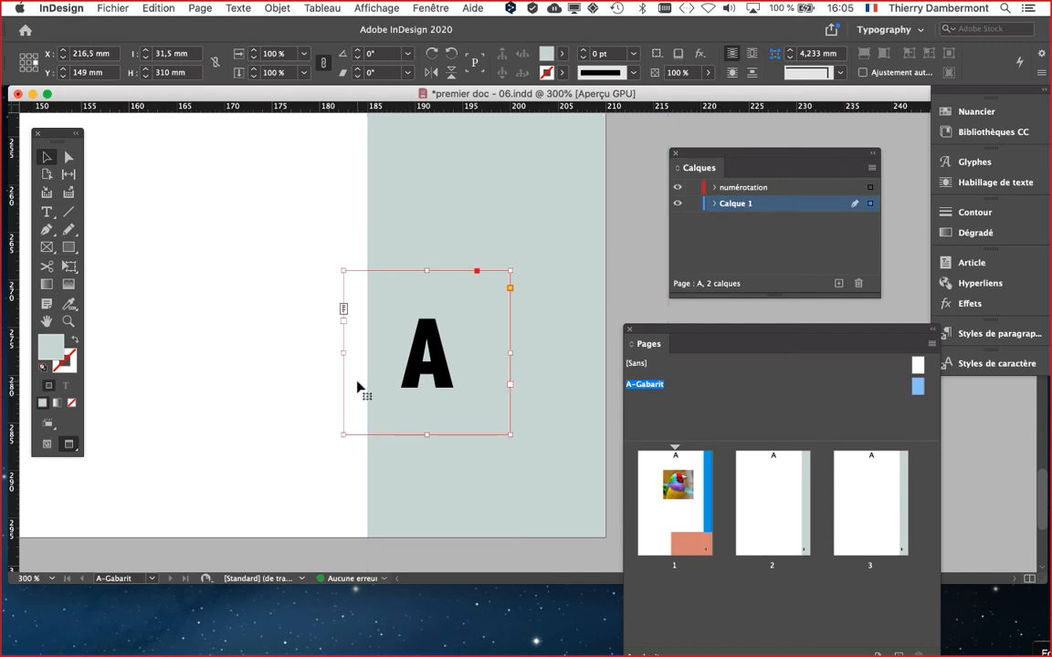
pyautogui.click(50, 445)
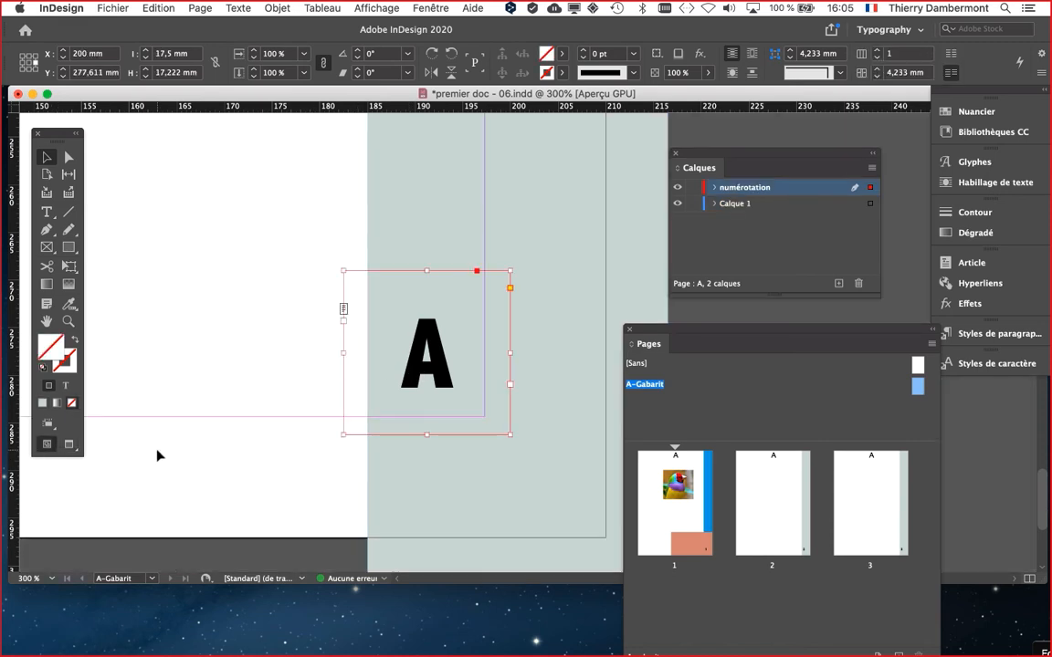
pyautogui.scroll(1, 407, 396)
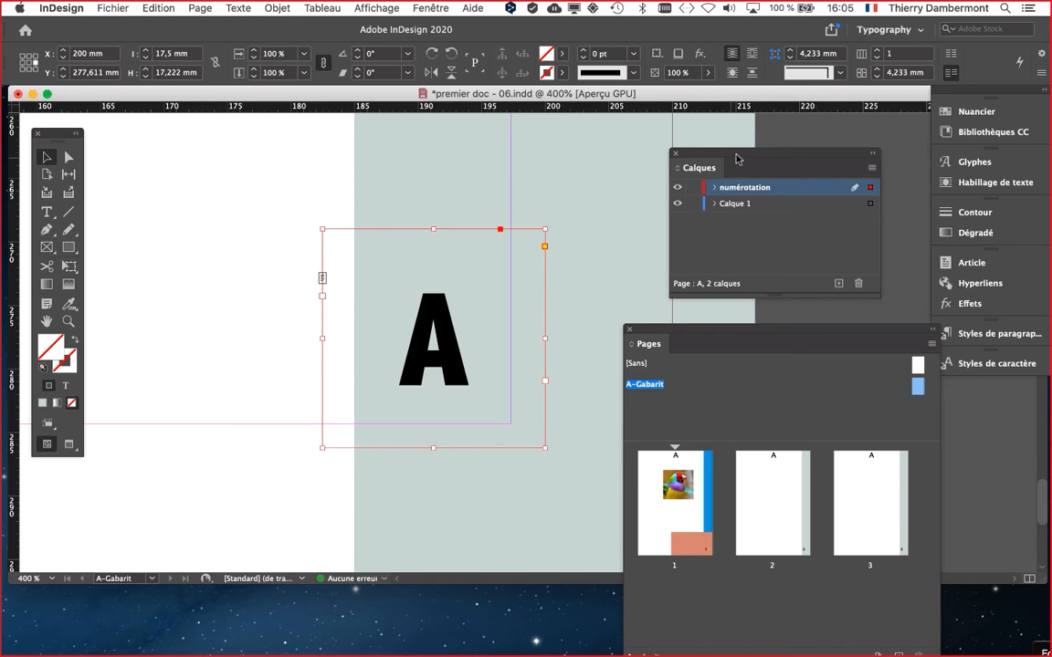
pyautogui.moveTo(673, 152); pyautogui.dragTo(648, 158)
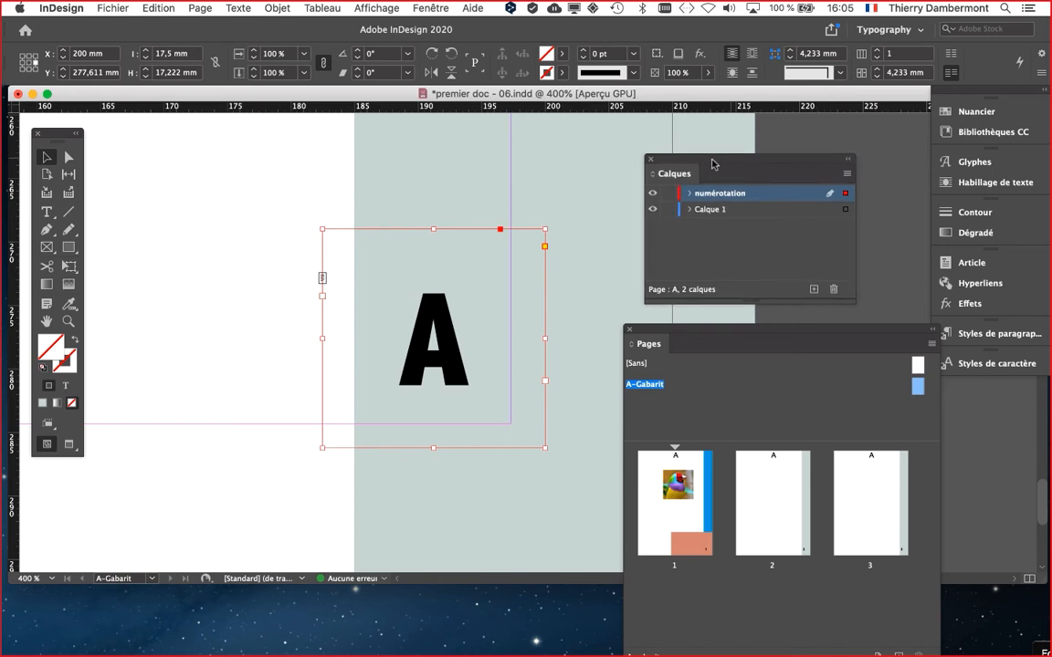
# Open page 2 and check what the numérotation layer contains there
pyautogui.doubleClick(758, 500)
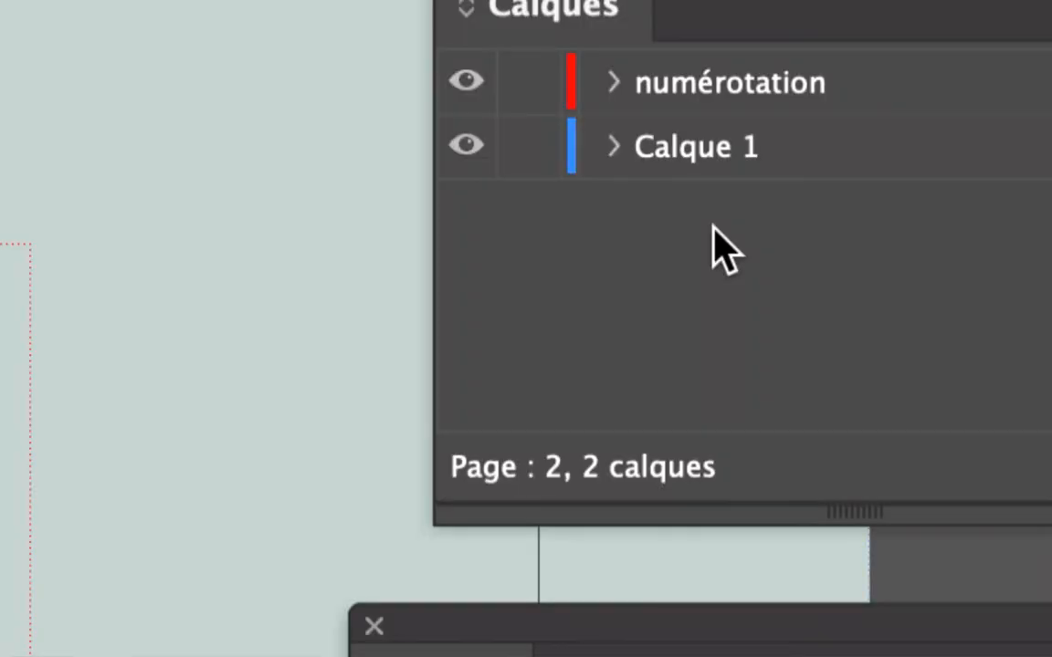
pyautogui.click(613, 82)
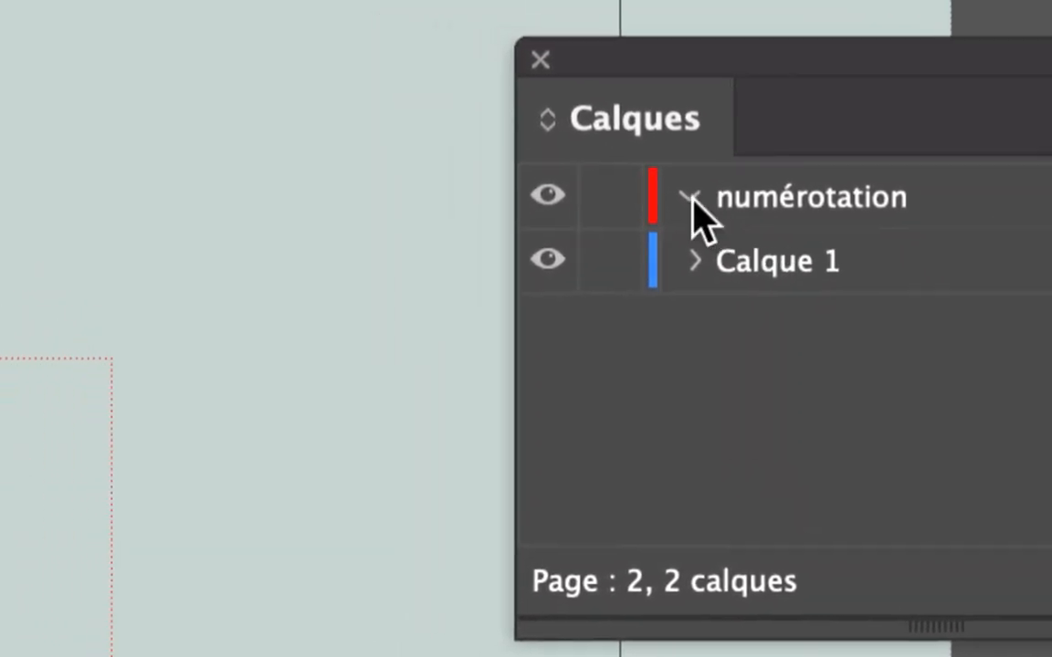
pyautogui.click(545, 173)
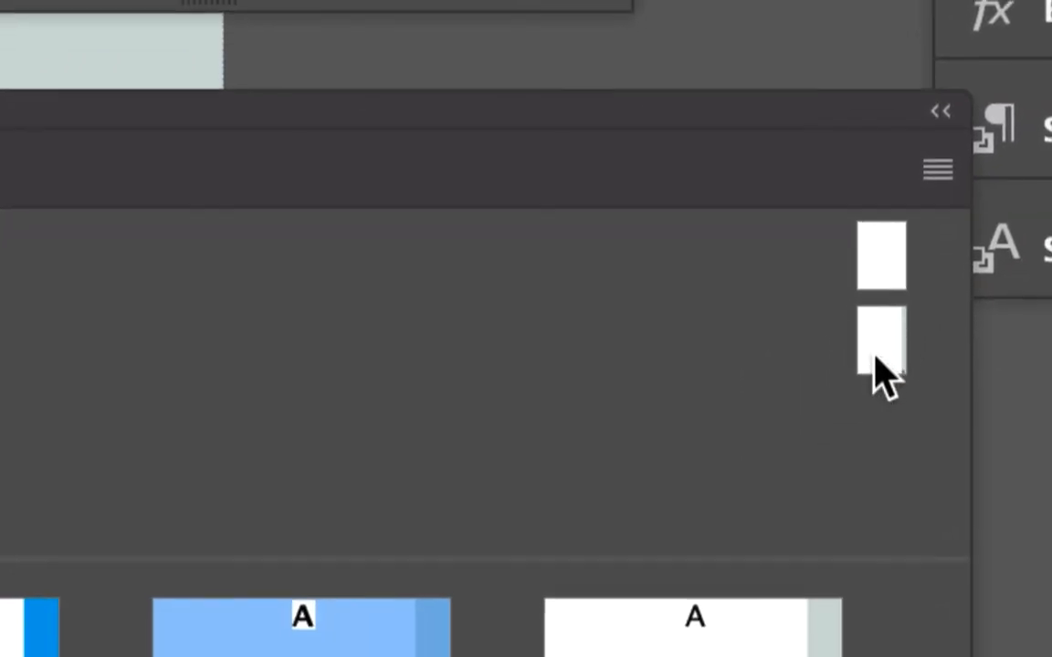
# Go back to master A-Gabarit and check the contents of its numérotation layer
pyautogui.click(879, 351)
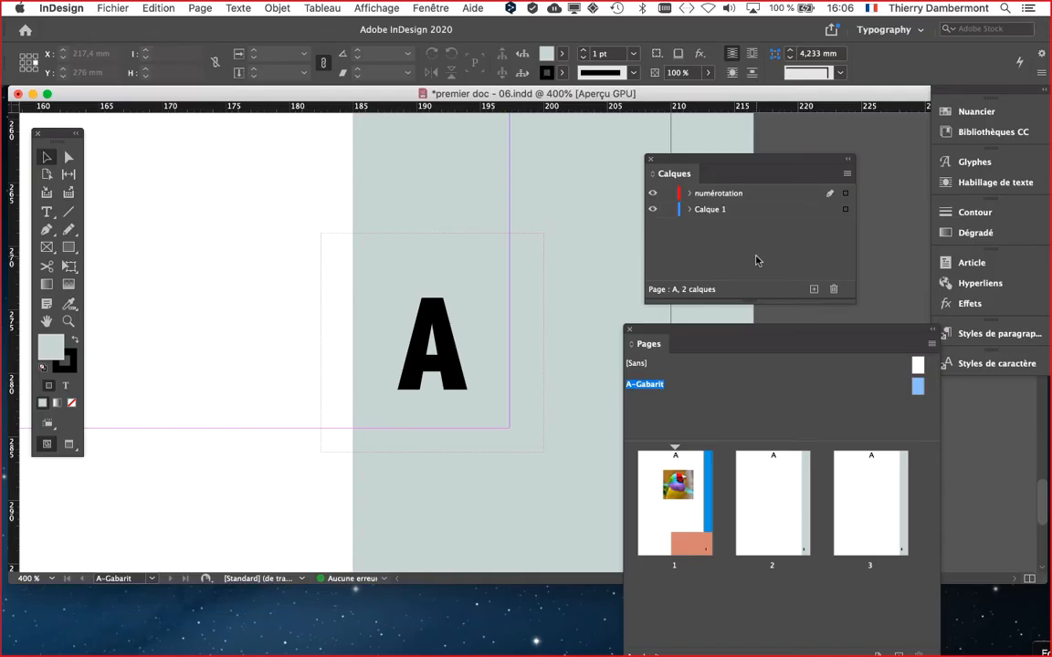
pyautogui.moveTo(681, 160); pyautogui.dragTo(583, 146)
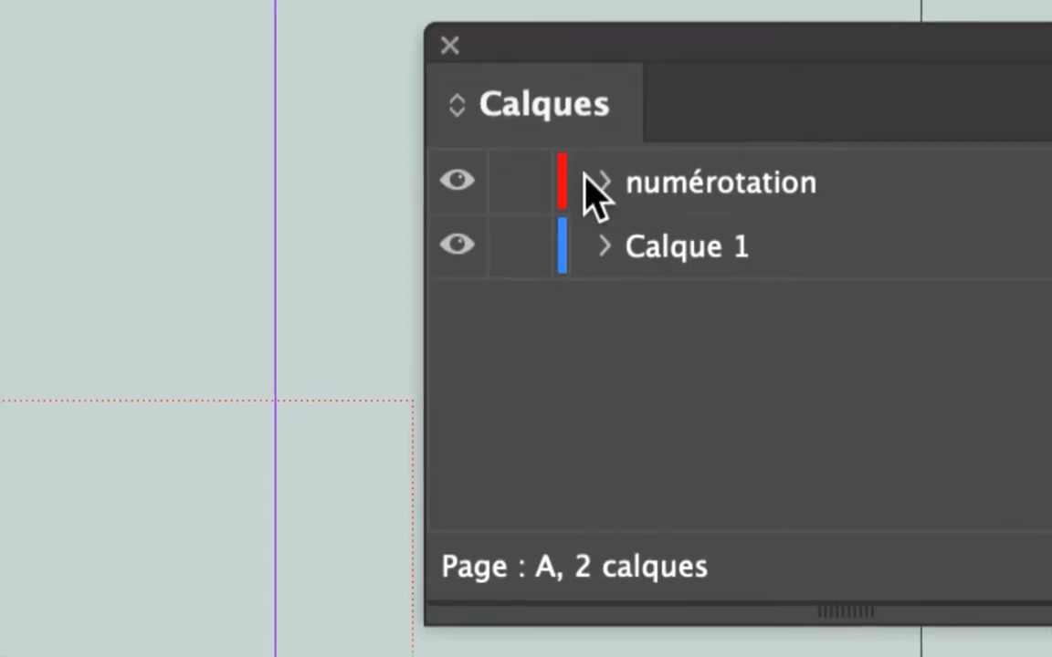
pyautogui.click(589, 179)
pyautogui.click(582, 172)
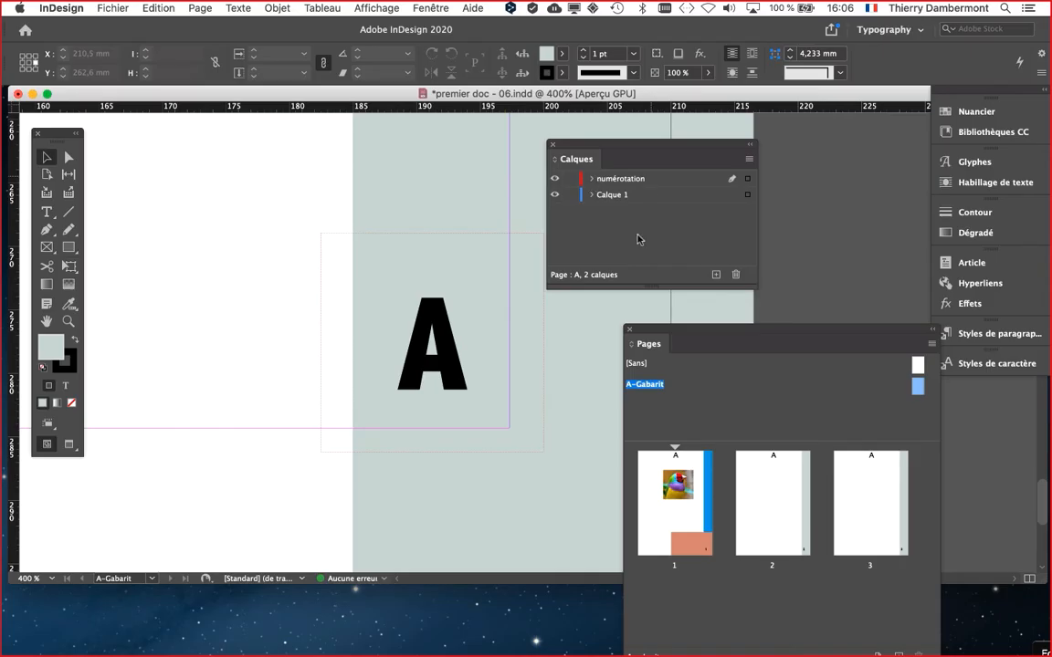
# Reopen page 2 and check its numérotation layer again for comparison with the master
pyautogui.doubleClick(763, 497)
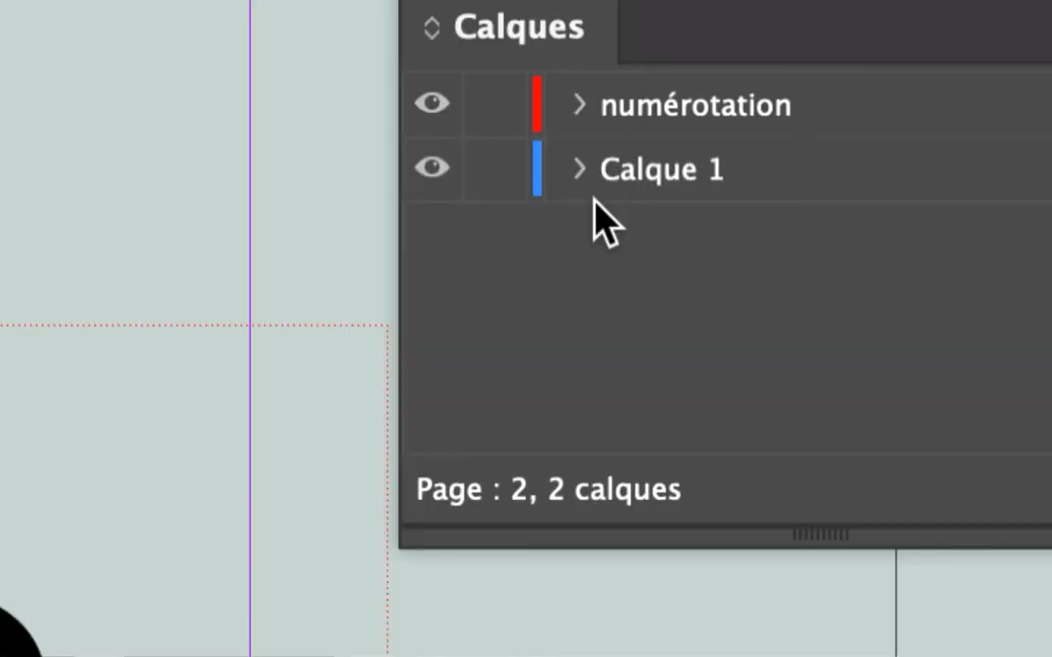
pyautogui.click(592, 178)
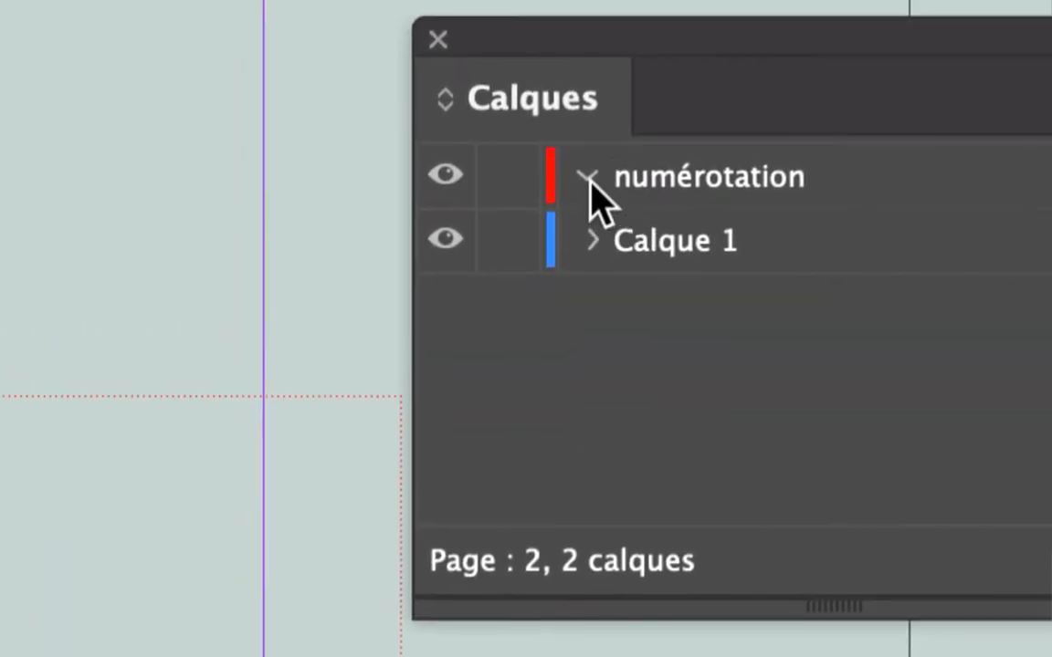
pyautogui.click(557, 154)
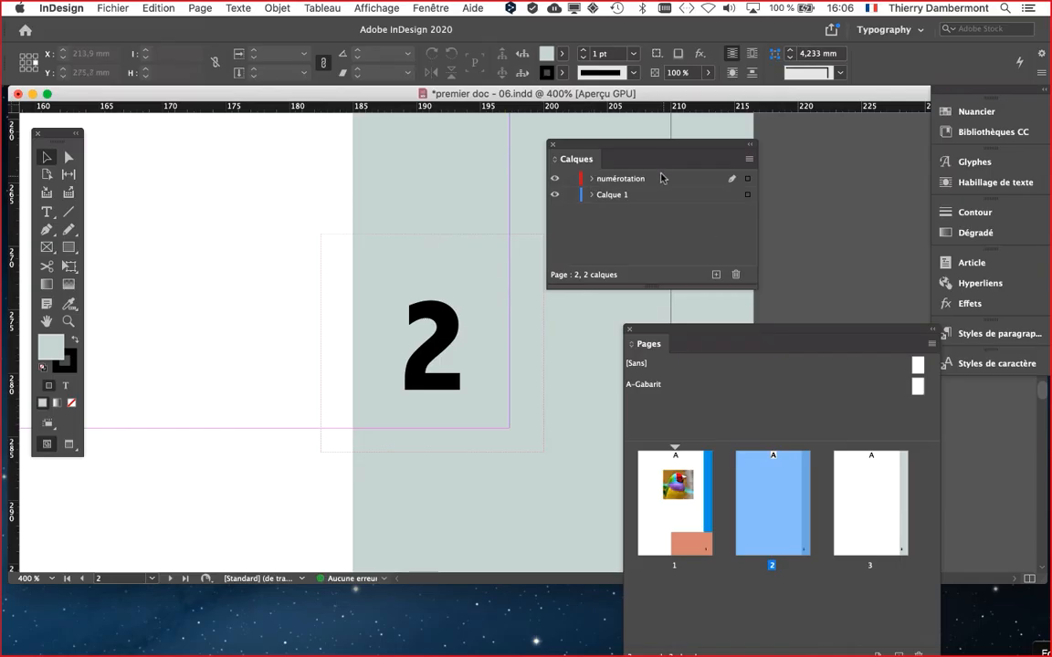
pyautogui.moveTo(599, 146); pyautogui.dragTo(756, 131)
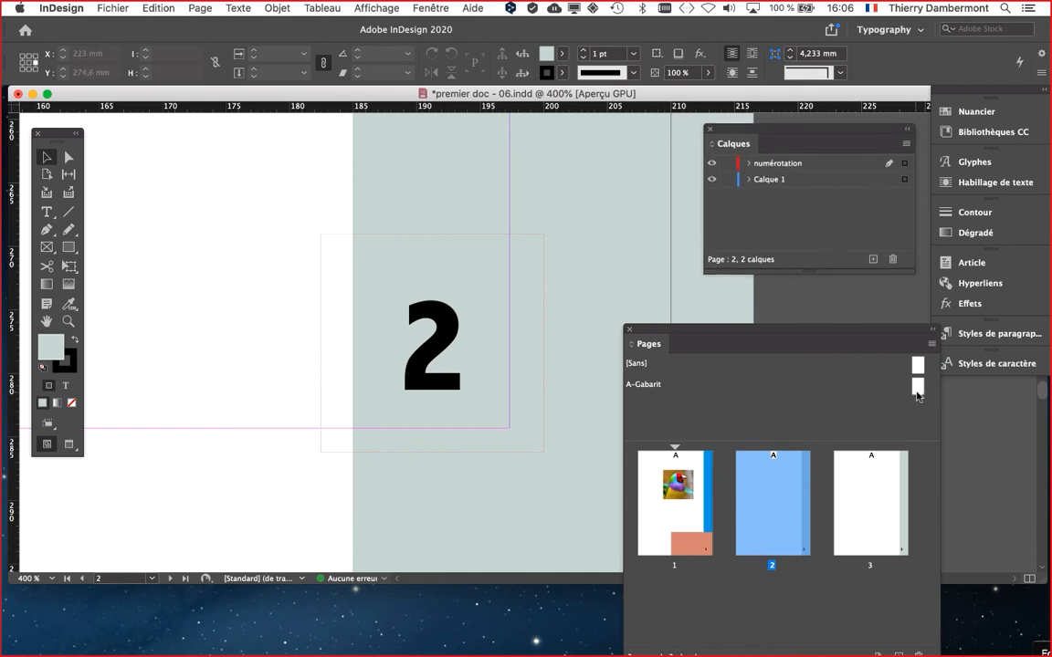
# Open master A-Gabarit and select its page-number frame, with the Tools panel moved closer to the artwork
pyautogui.doubleClick(917, 387)
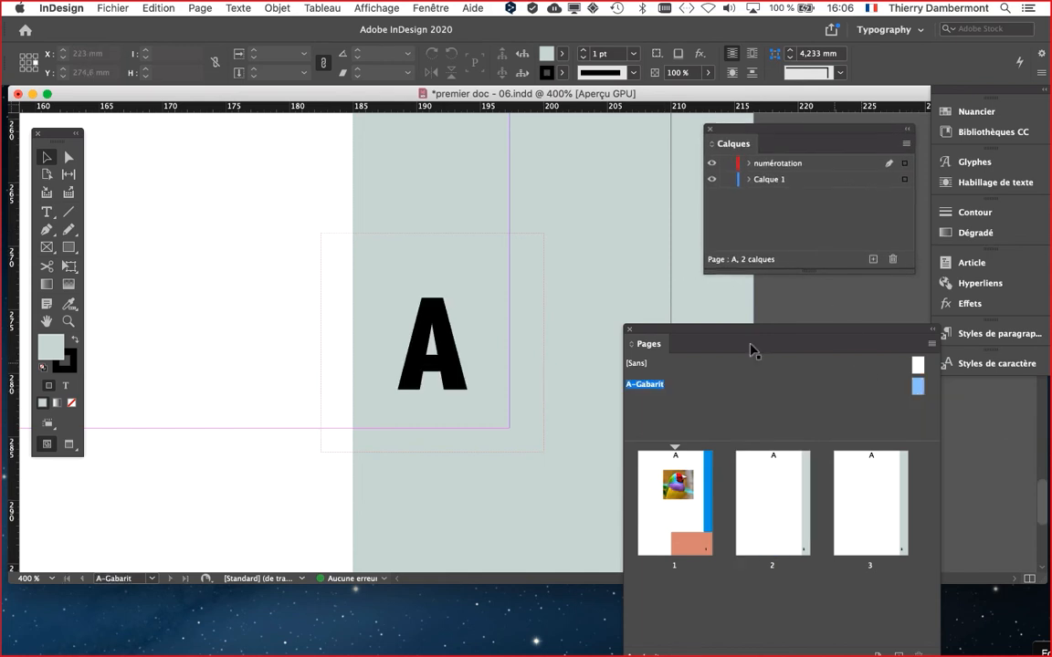
pyautogui.click(435, 341)
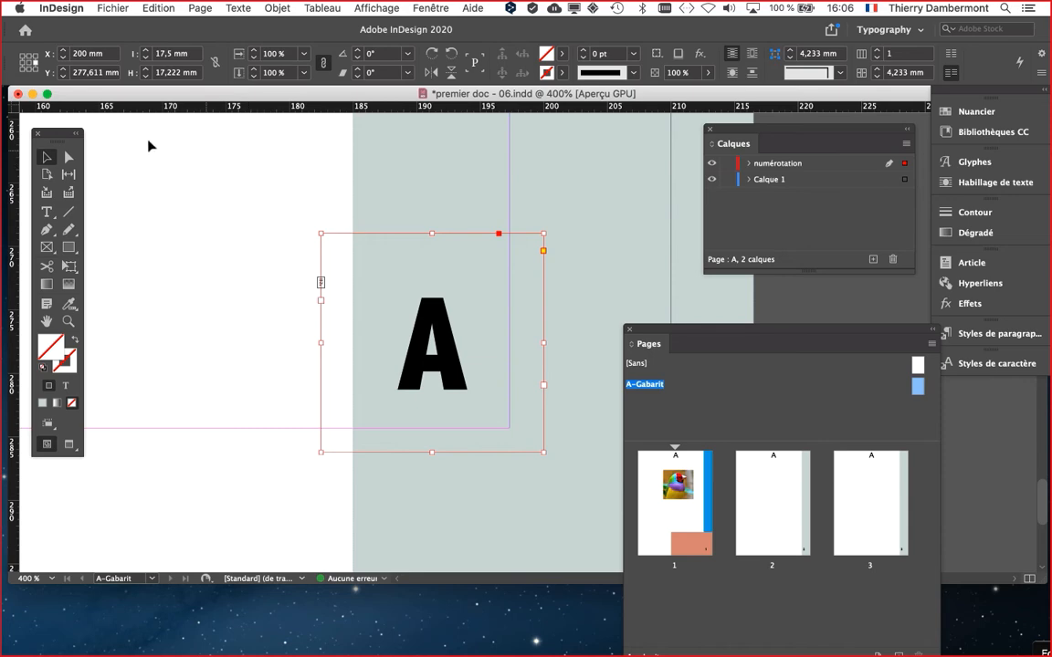
pyautogui.moveTo(54, 139); pyautogui.dragTo(265, 145)
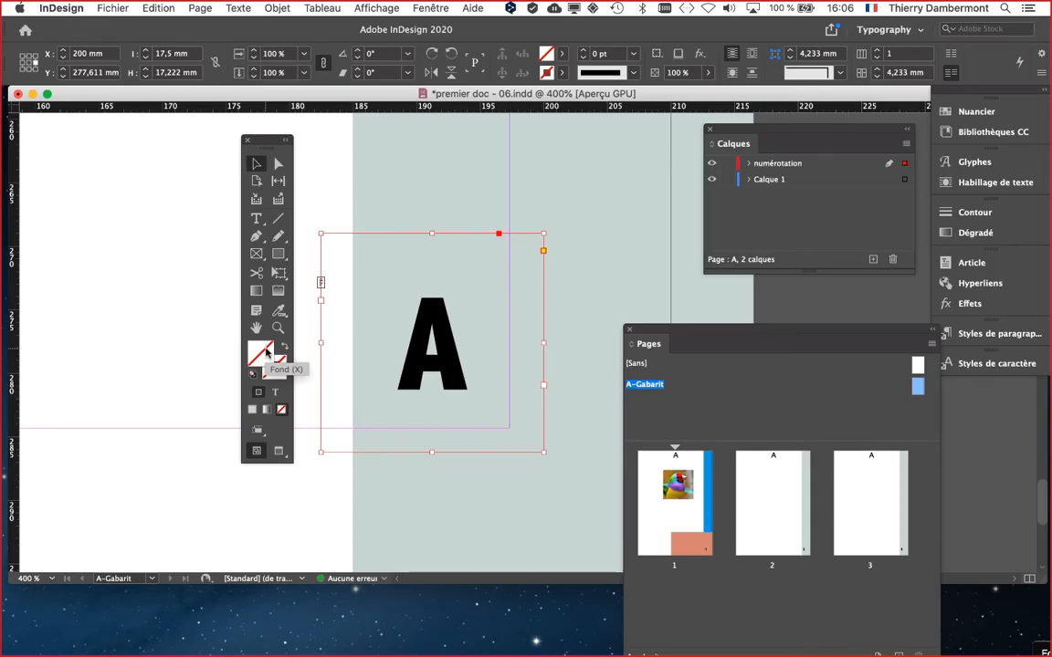
pyautogui.moveTo(260, 142); pyautogui.dragTo(114, 137)
# Float the Nuancier panel beside the tools and make it tall enough to list every swatch
pyautogui.click(429, 8)
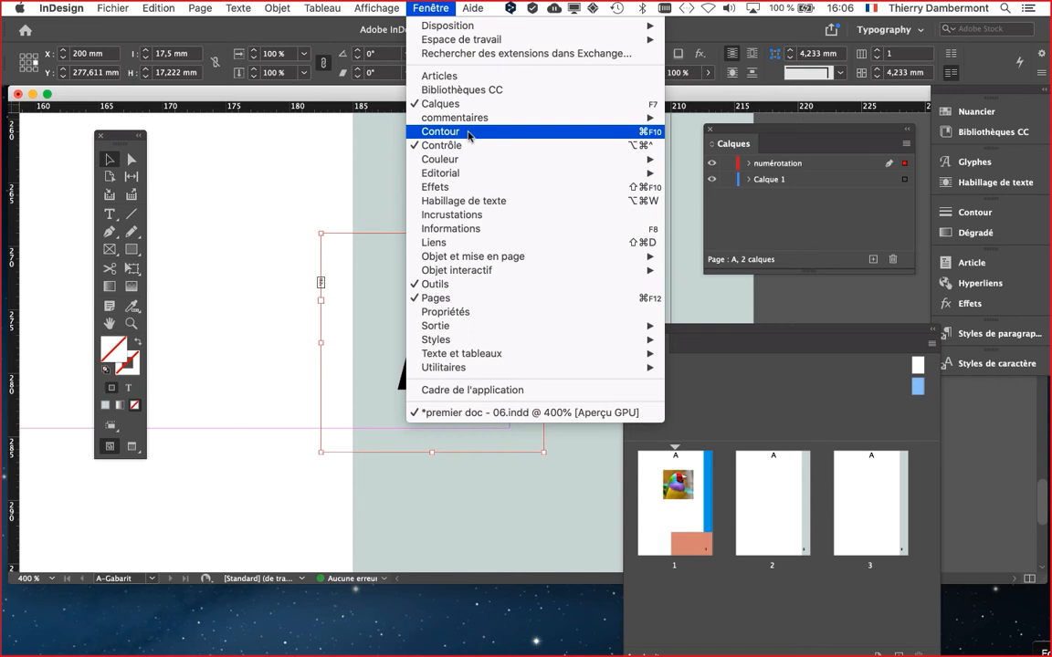
pyautogui.click(796, 407)
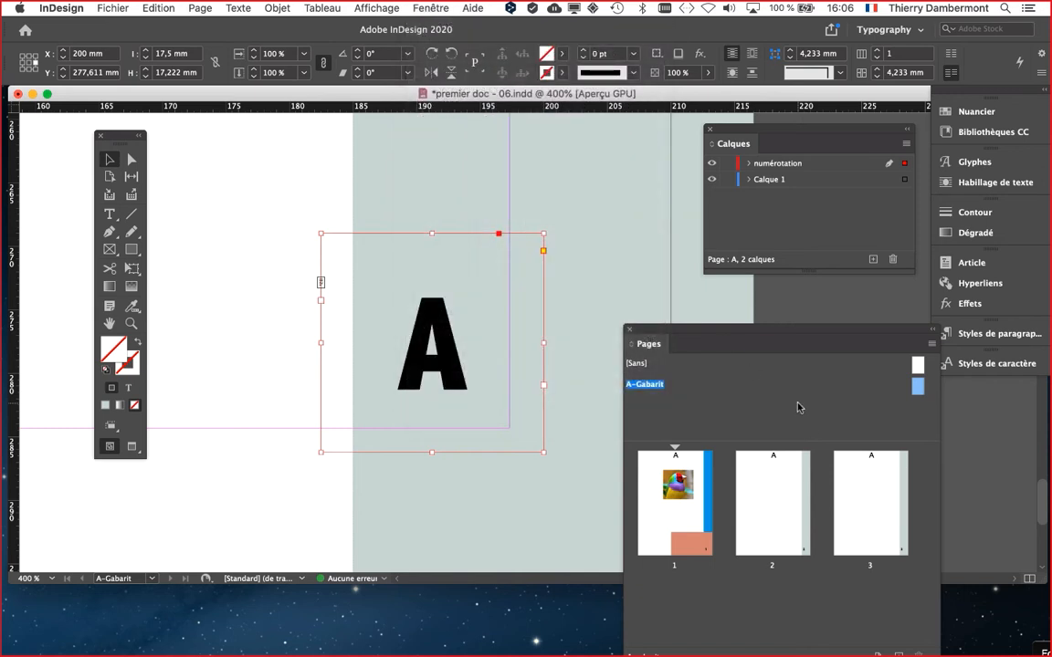
pyautogui.press('F5')
pyautogui.moveTo(785, 105); pyautogui.dragTo(200, 148)
pyautogui.click(803, 104)
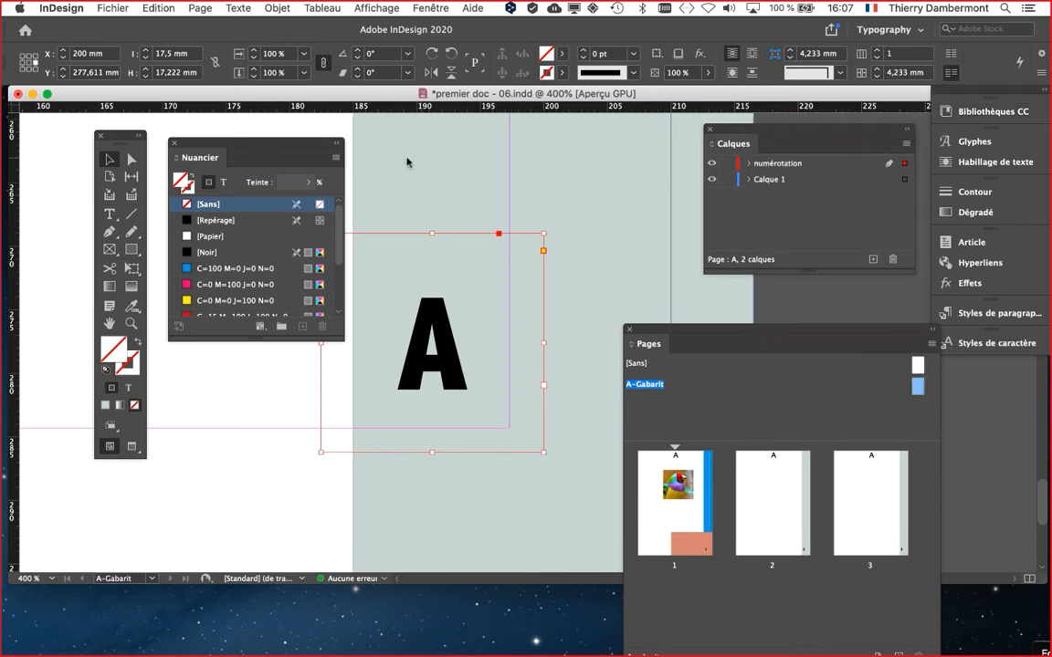
pyautogui.moveTo(257, 144)
pyautogui.mouseDown()
pyautogui.moveTo(292, 142)
pyautogui.moveTo(263, 132)
pyautogui.mouseUp()
pyautogui.moveTo(345, 325); pyautogui.dragTo(345, 430)
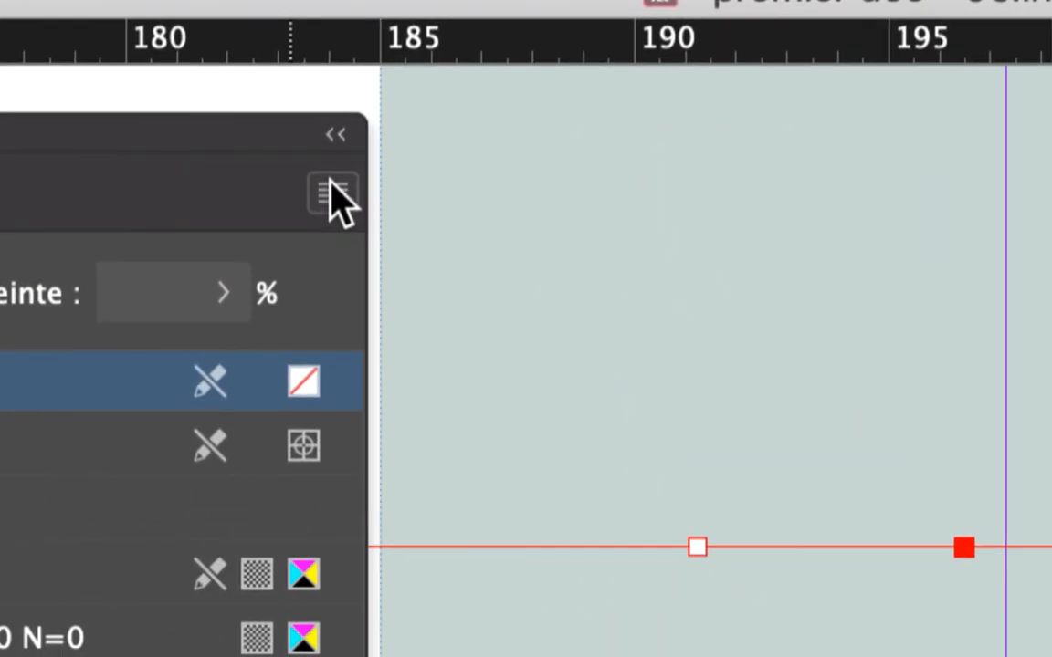
# Start a new colour swatch, turn off naming by colour value and name it "pour bloc numérotation"
pyautogui.click(330, 190)
pyautogui.click(342, 192)
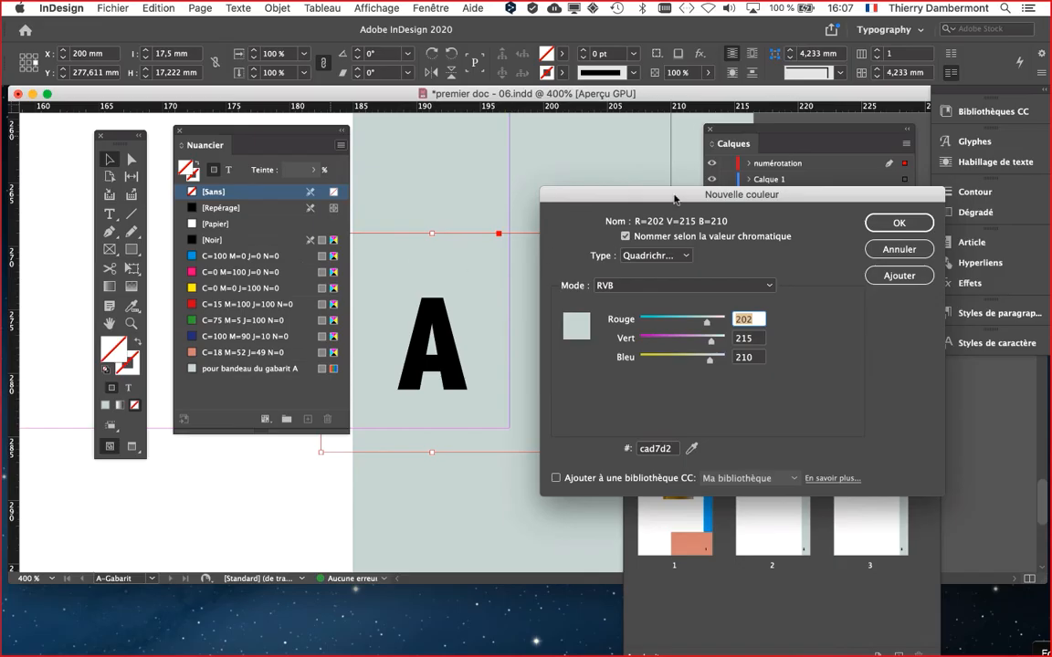
pyautogui.moveTo(669, 200); pyautogui.dragTo(682, 135)
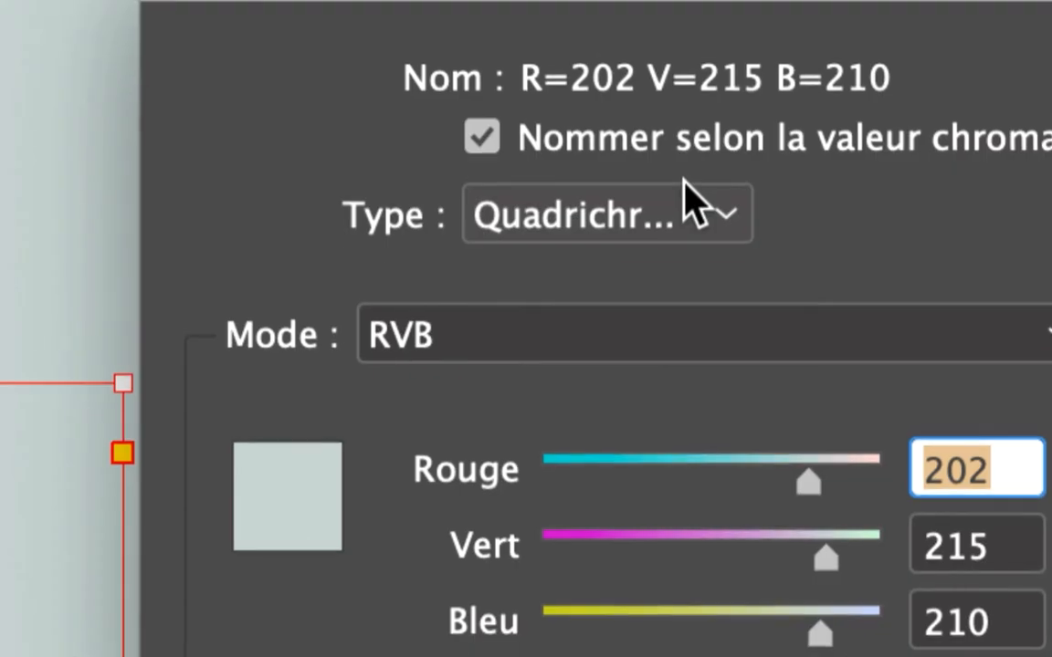
pyautogui.click(683, 141)
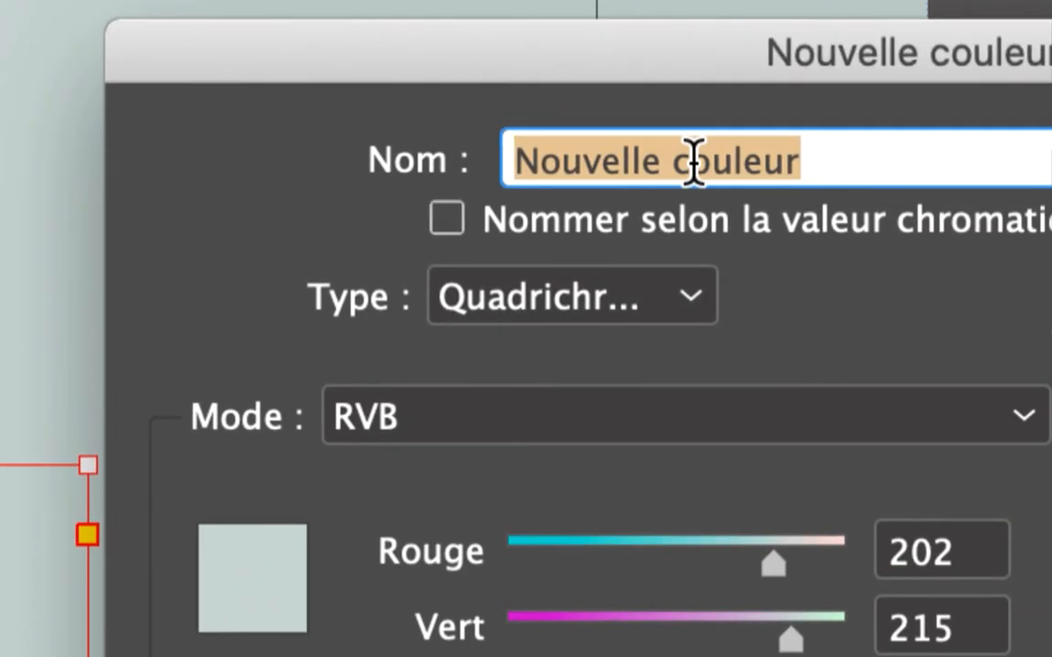
pyautogui.write('pour bloc num')
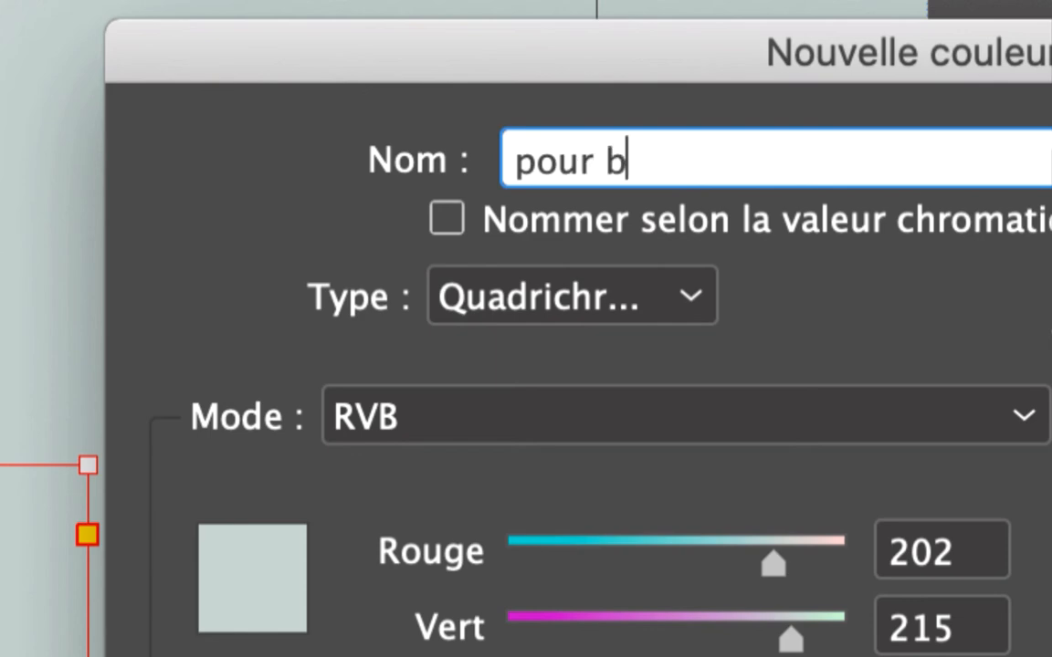
pyautogui.write('érotation')
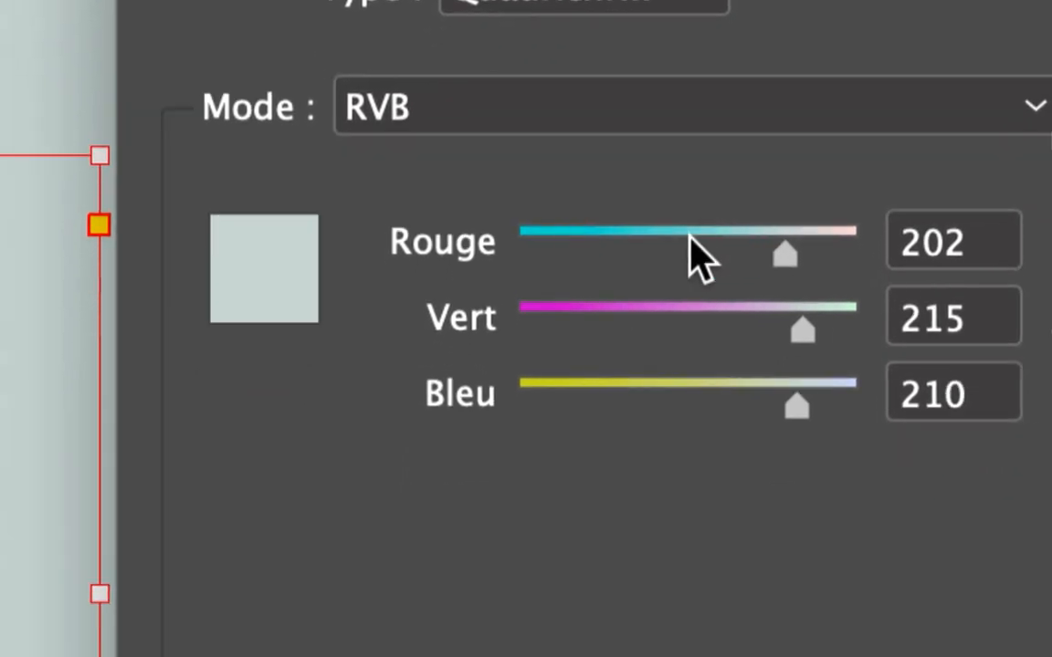
# Set the new swatch's red, green and blue values to 50 each for a neutral dark grey
pyautogui.click(629, 312)
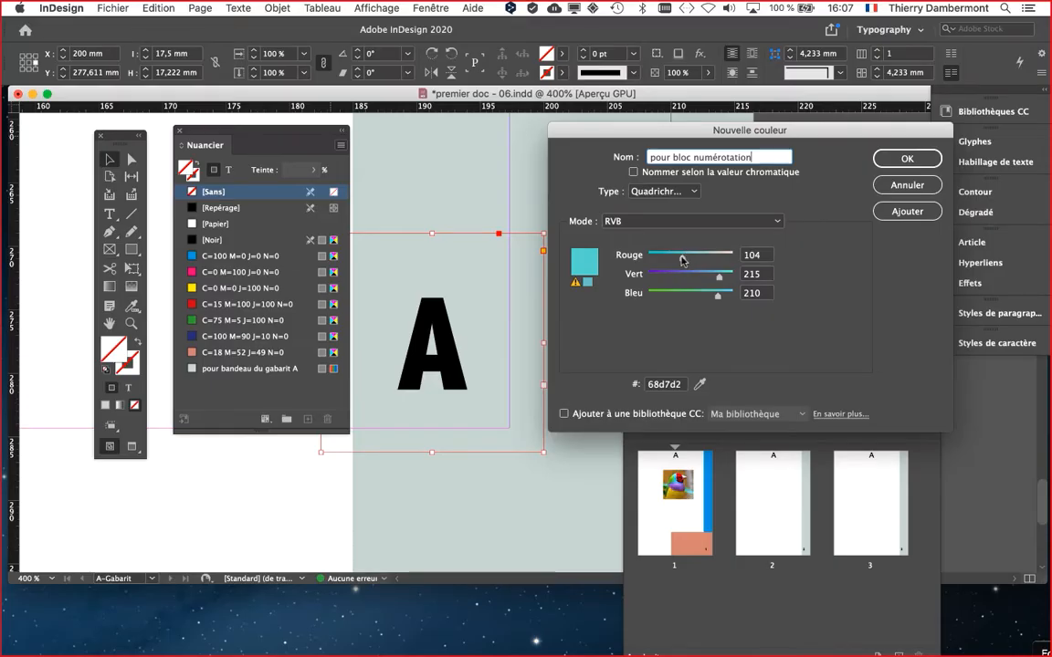
pyautogui.click(649, 309)
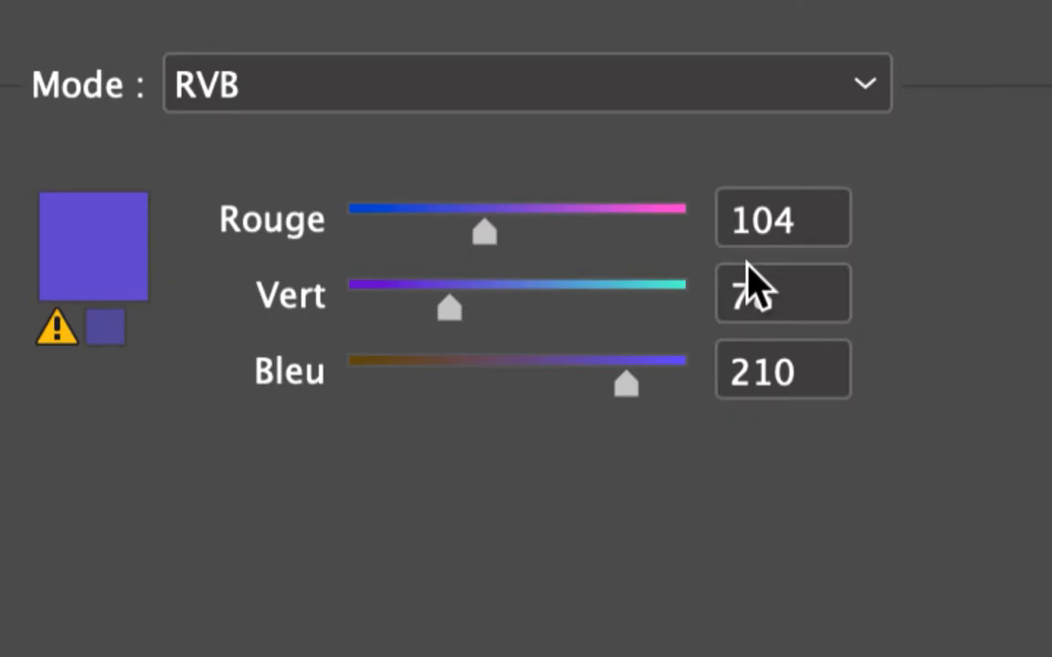
pyautogui.click(743, 255)
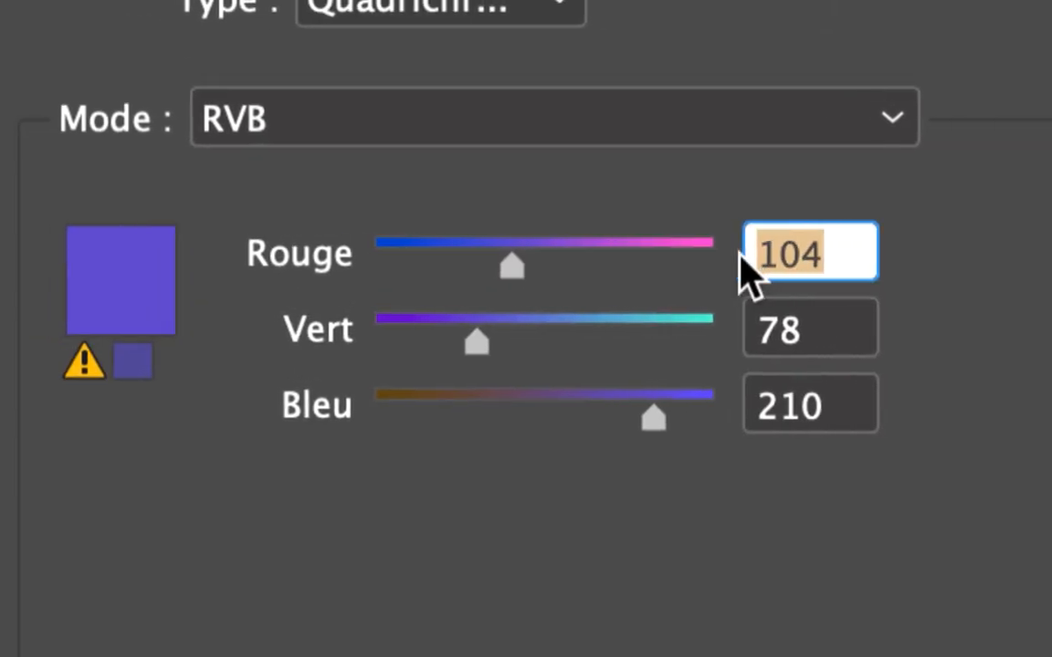
pyautogui.write('50')
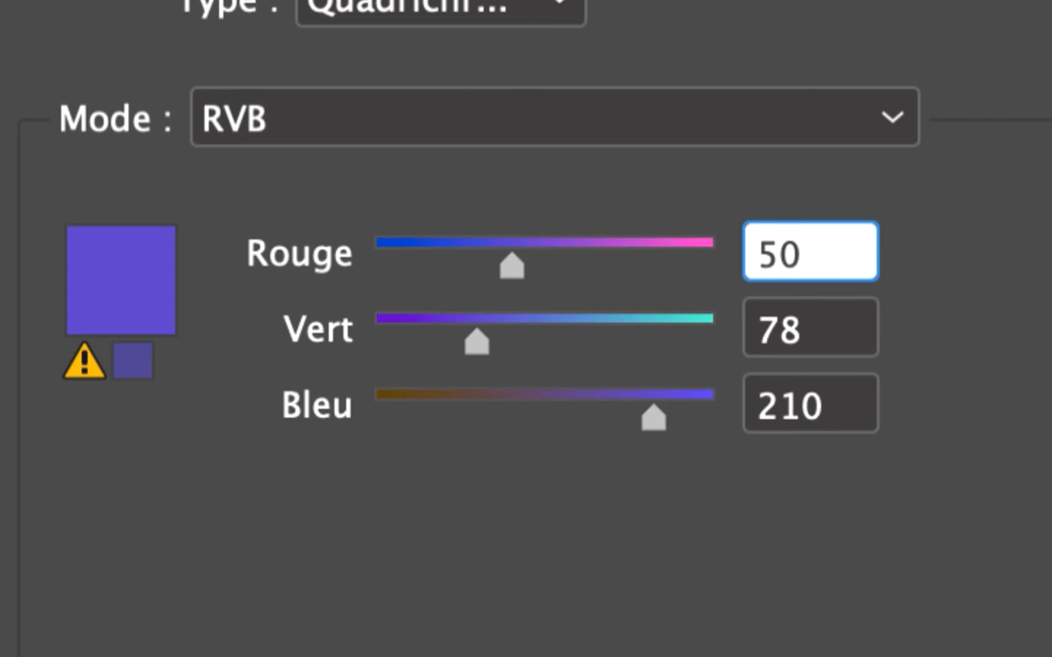
pyautogui.press('Tab')
pyautogui.write('50')
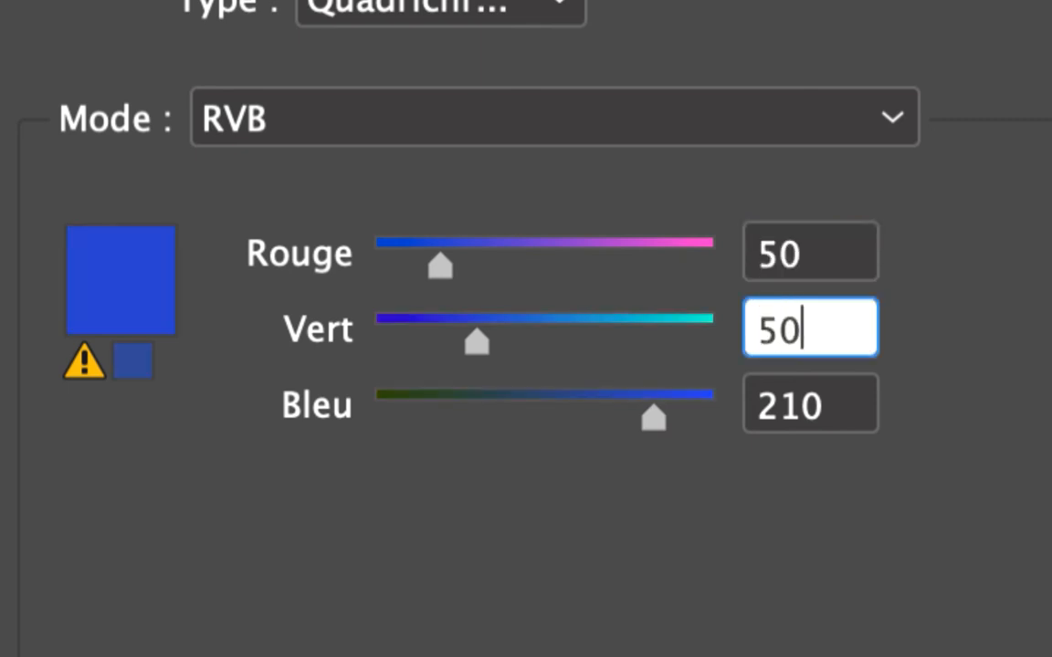
pyautogui.press('Tab')
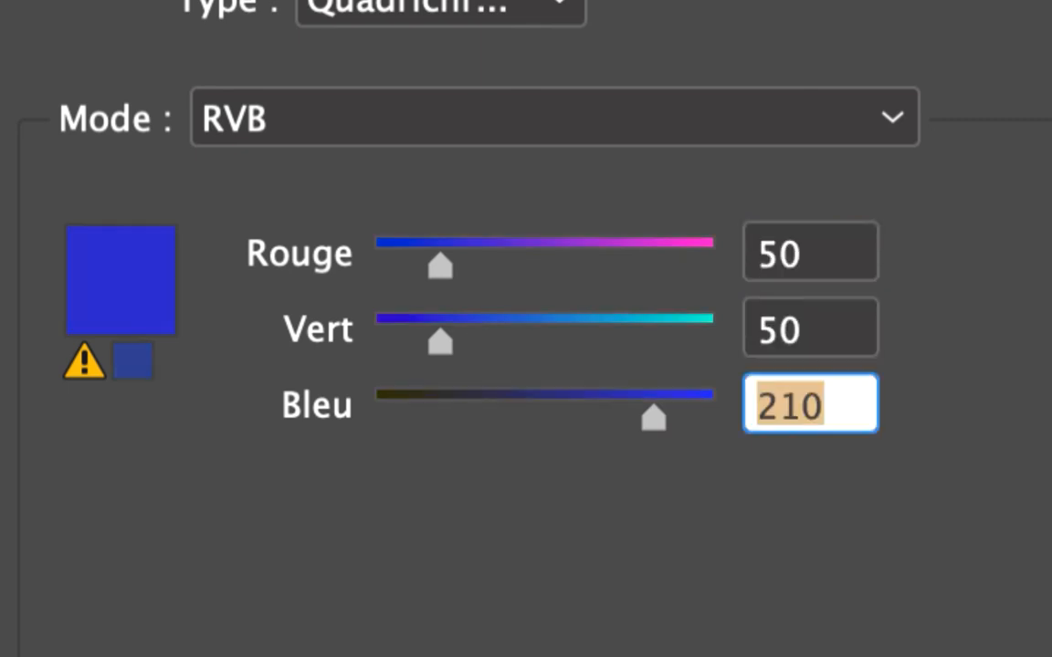
pyautogui.write('50')
pyautogui.press('Tab')
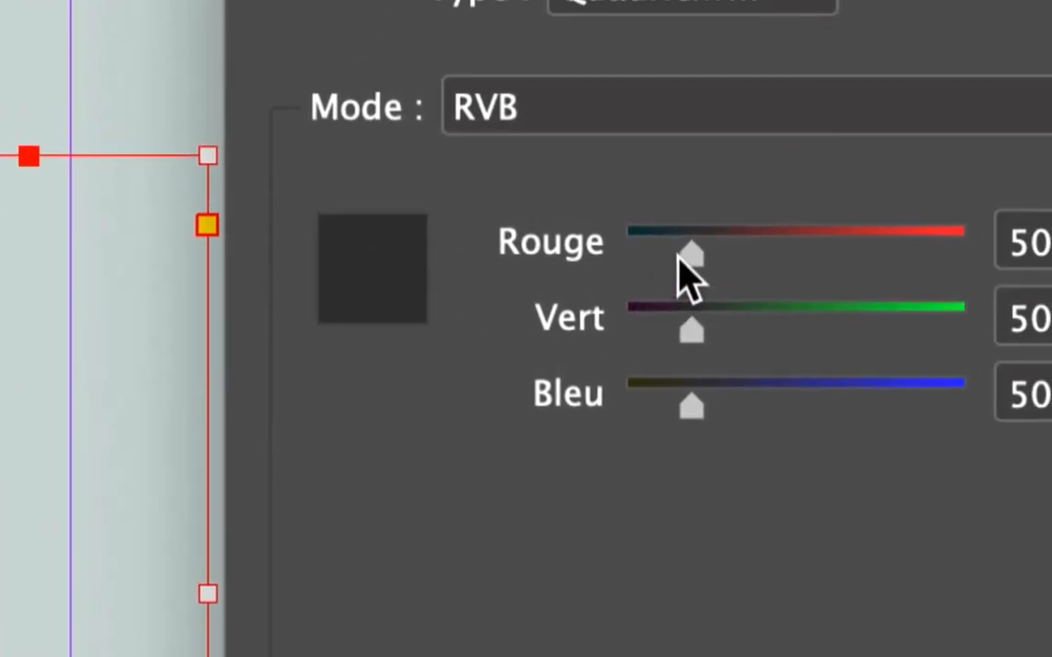
# Adjust the three RGB values together to a grey of 67 each and create the swatch as the page-number frame's fill
pyautogui.moveTo(680, 256); pyautogui.dragTo(863, 260)
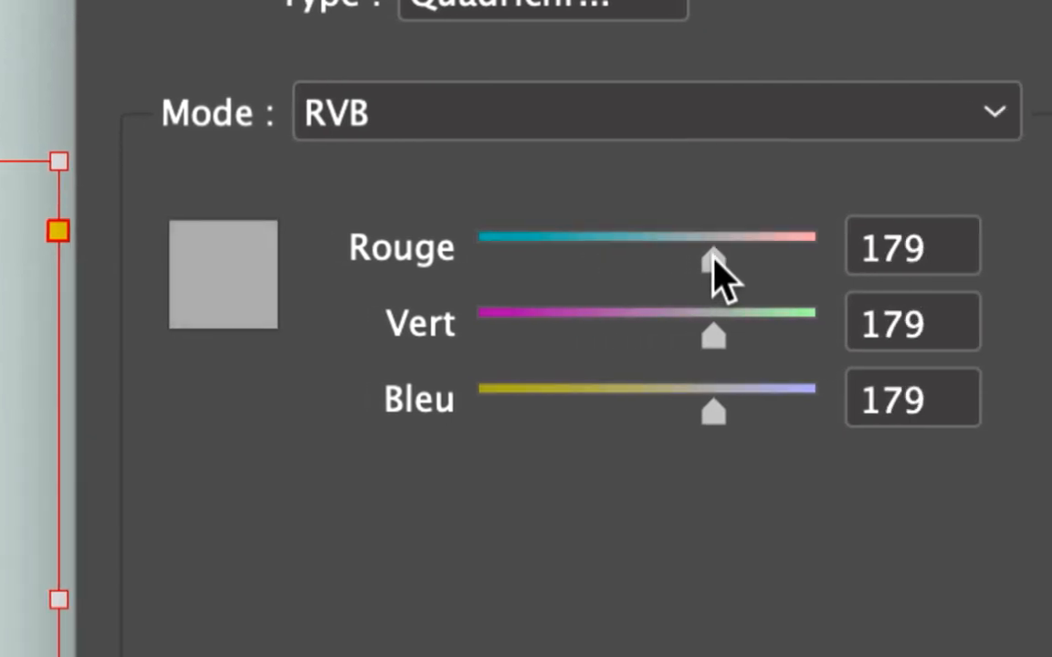
pyautogui.moveTo(713, 258); pyautogui.dragTo(632, 260)
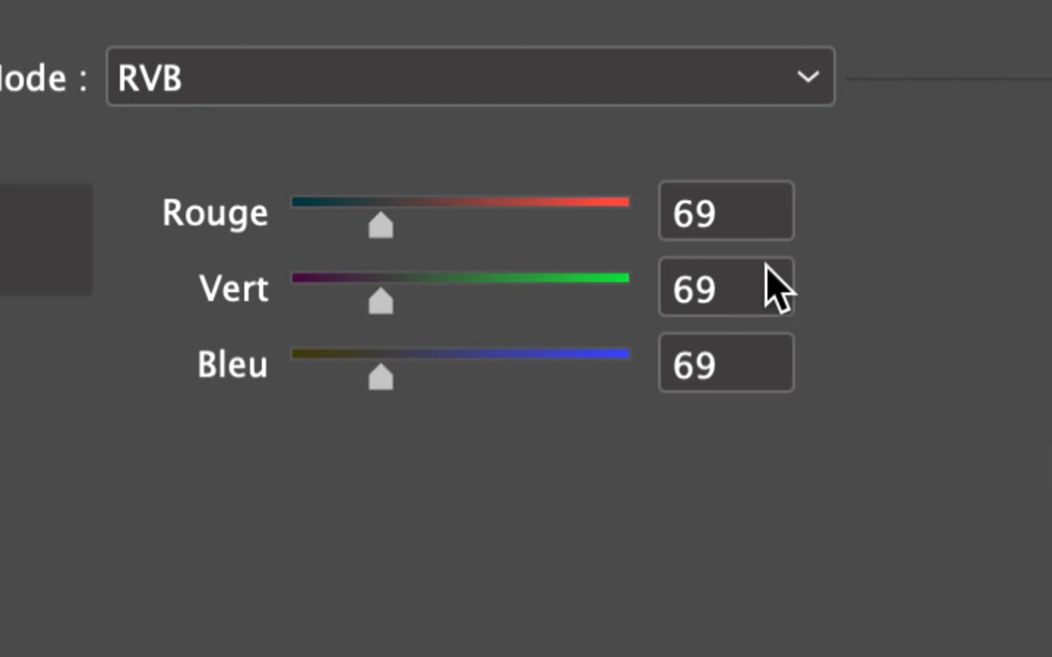
pyautogui.moveTo(517, 170)
pyautogui.mouseDown()
pyautogui.moveTo(540, 177)
pyautogui.moveTo(513, 177)
pyautogui.mouseUp()
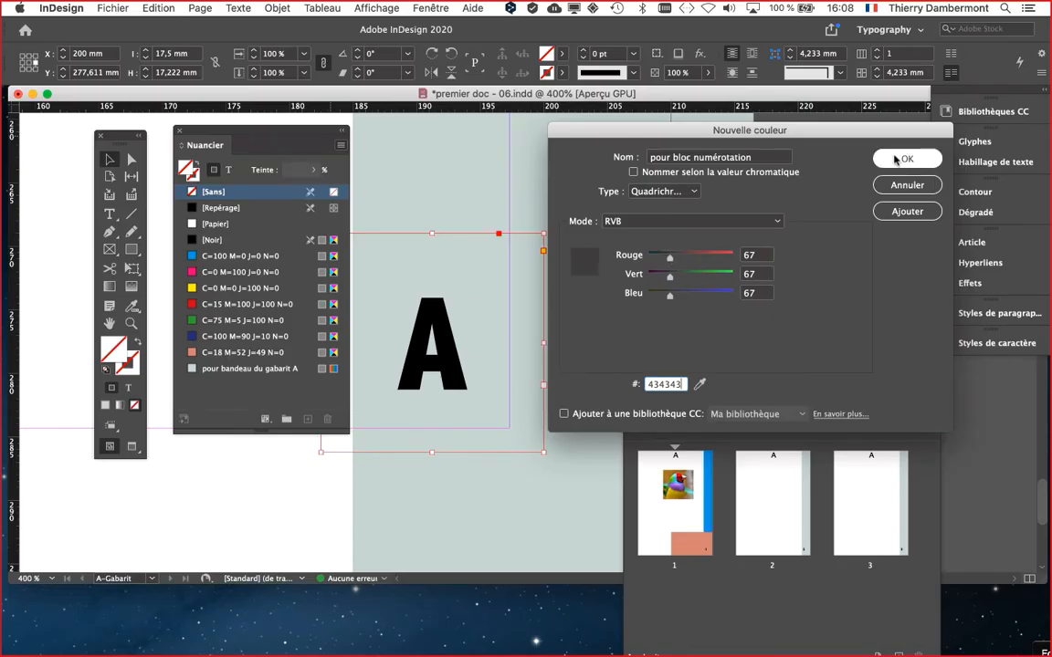
pyautogui.press('Return')
# Shift the Nuancier panel clear of the page-number frame and review the "pour bloc numérotation" swatch's options without changing them
pyautogui.moveTo(253, 135); pyautogui.dragTo(650, 143)
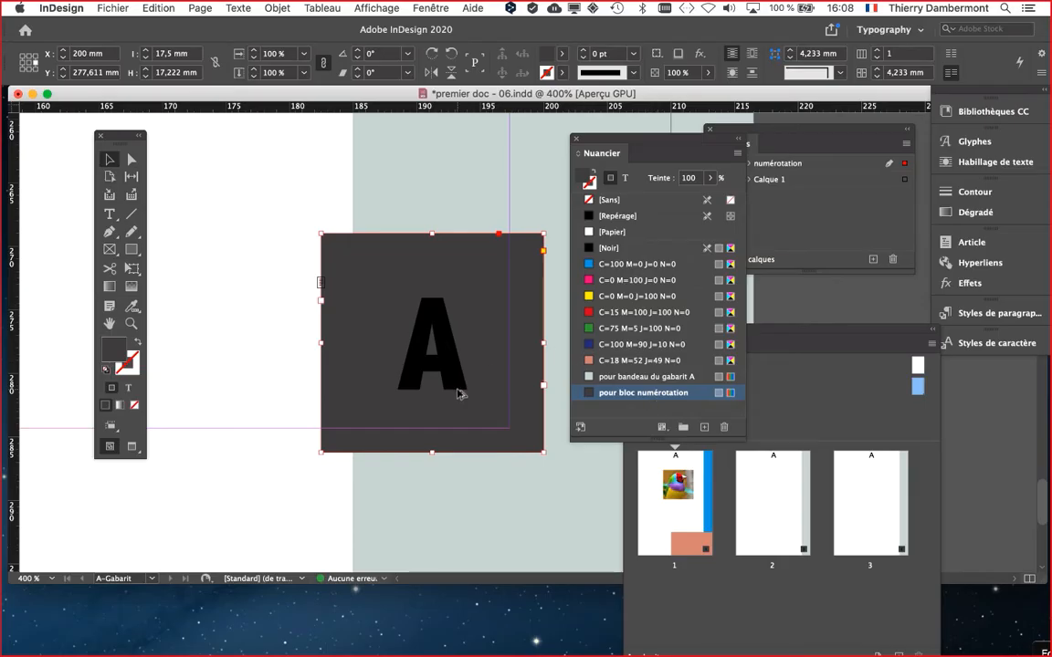
pyautogui.keyDown('alt'); pyautogui.scroll(-2, 459, 394); pyautogui.keyUp('alt')
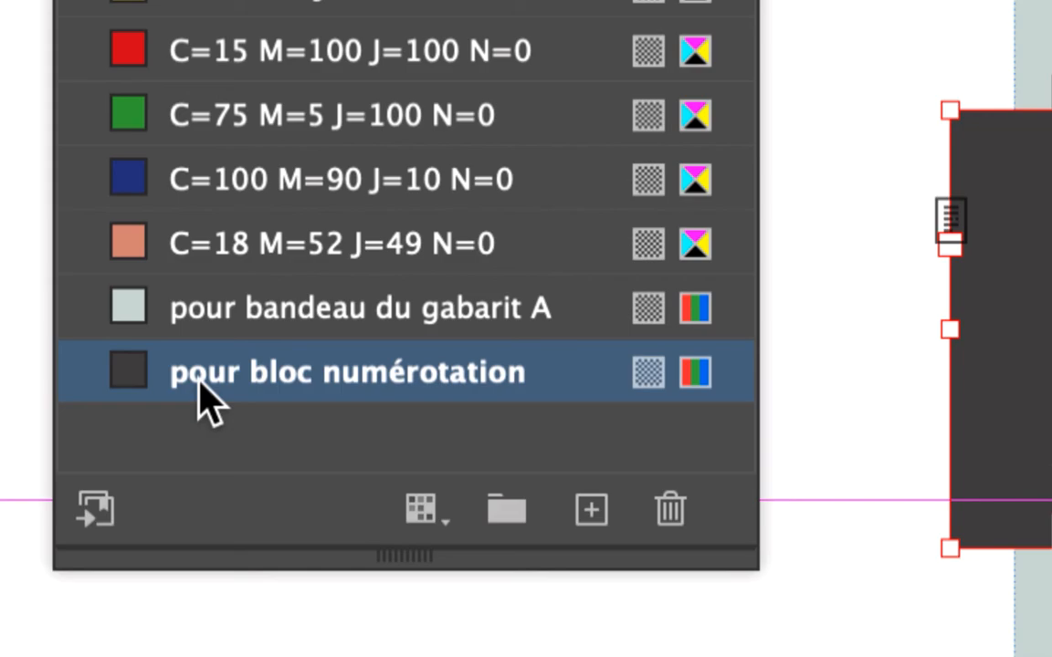
pyautogui.doubleClick(199, 383)
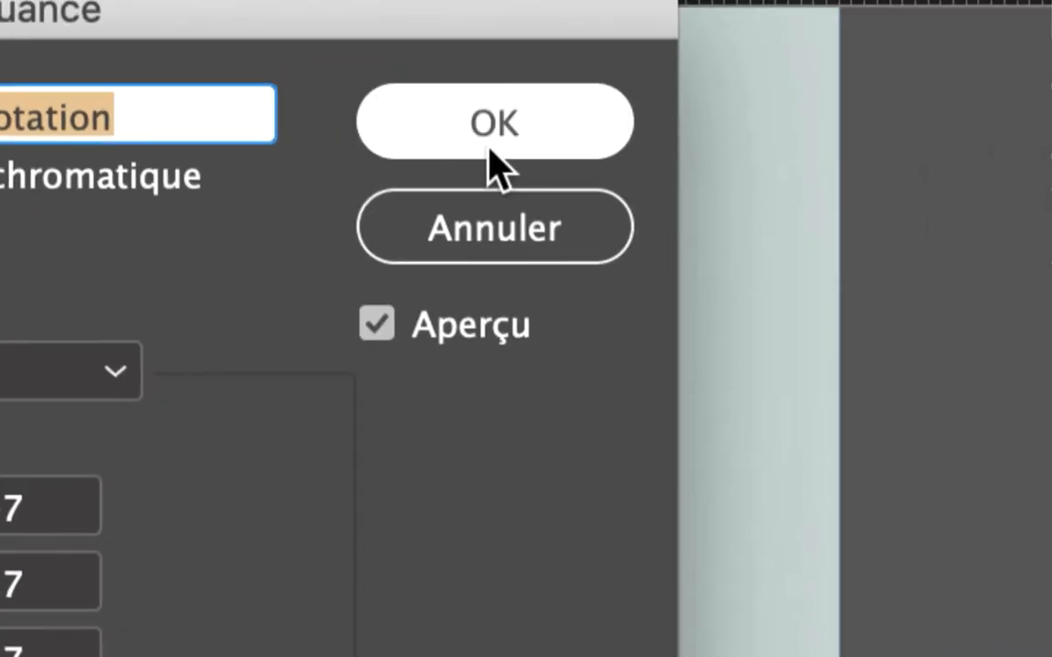
pyautogui.click(1040, 101)
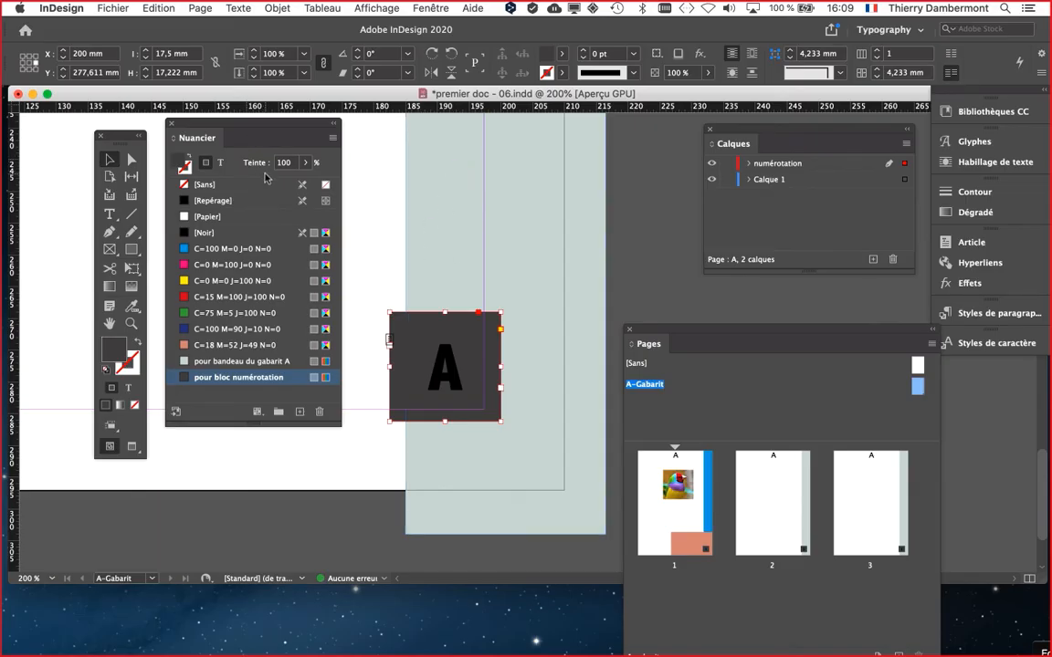
# Check the filled page-number block on pages 1, 2 and 3, and return to master A-Gabarit
pyautogui.doubleClick(688, 543)
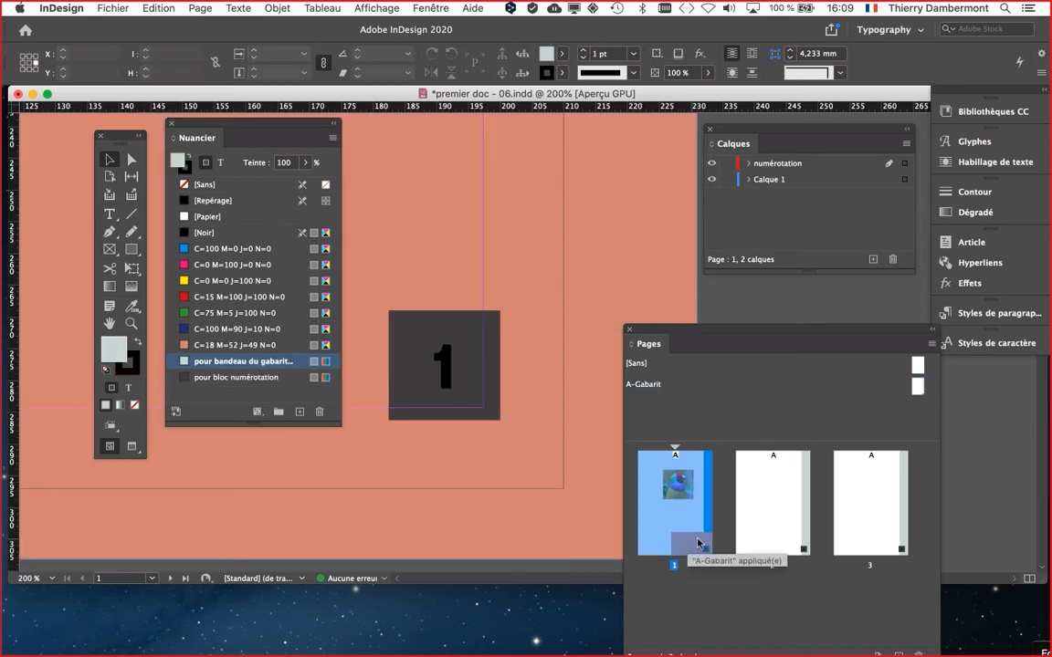
pyautogui.doubleClick(751, 536)
pyautogui.doubleClick(859, 531)
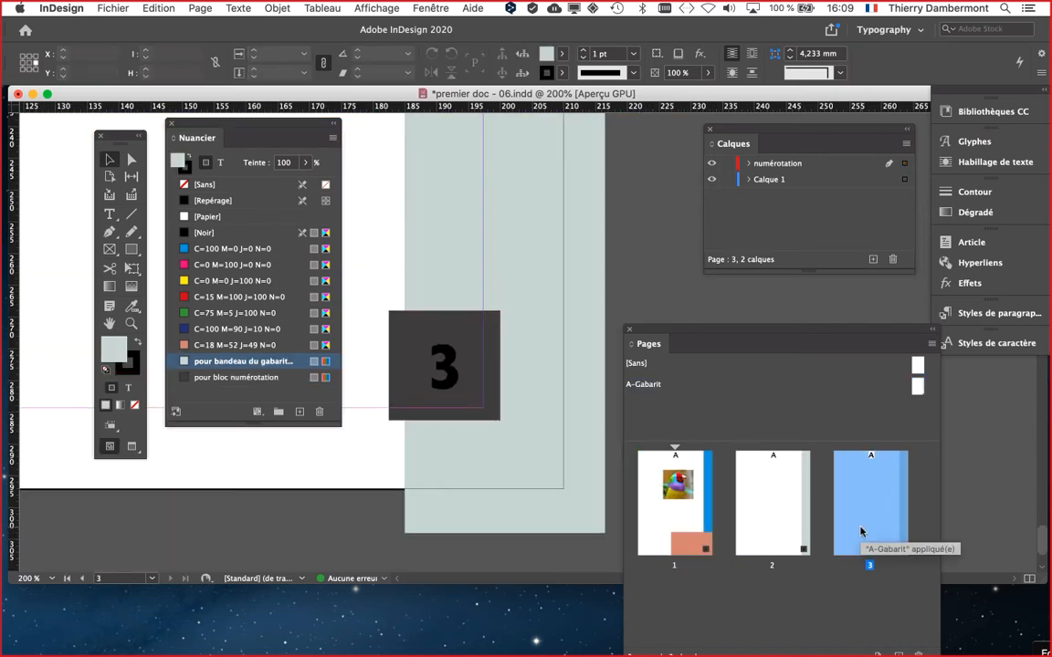
pyautogui.doubleClick(798, 530)
pyautogui.doubleClick(706, 527)
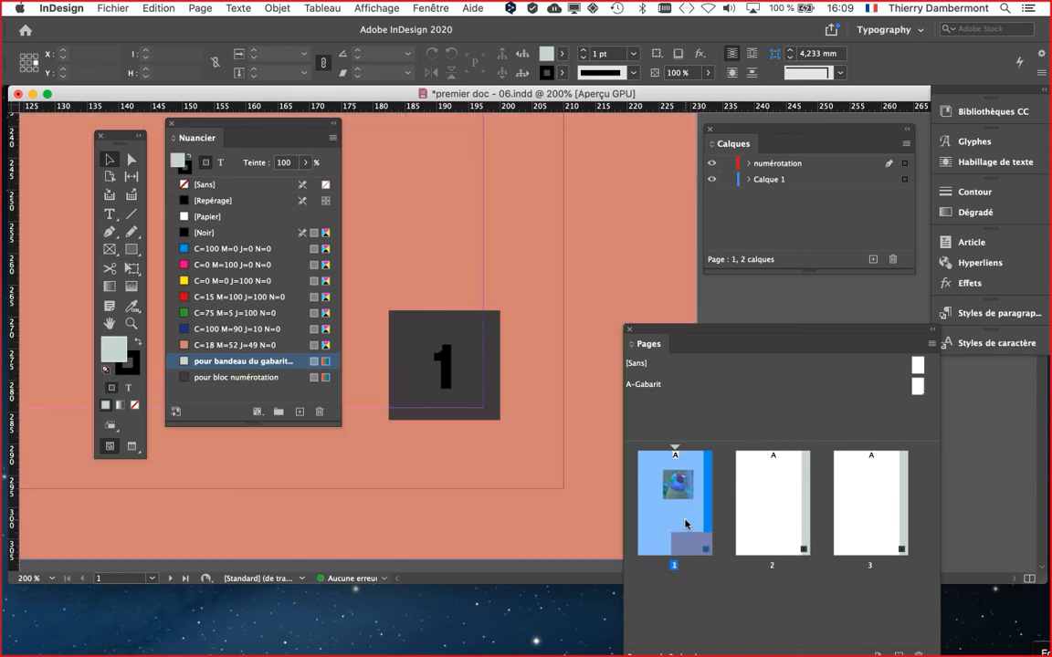
pyautogui.doubleClick(916, 387)
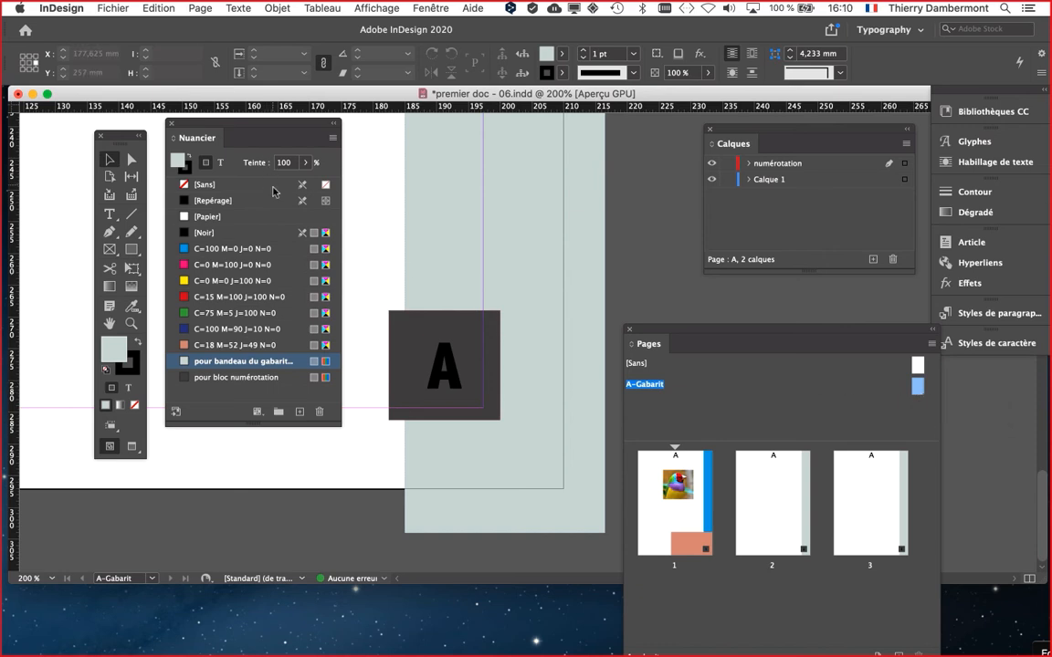
# Move the Tools, Calques and Pages panels off the A-Gabarit master page, shown at 50 %
pyautogui.moveTo(104, 137); pyautogui.dragTo(66, 132)
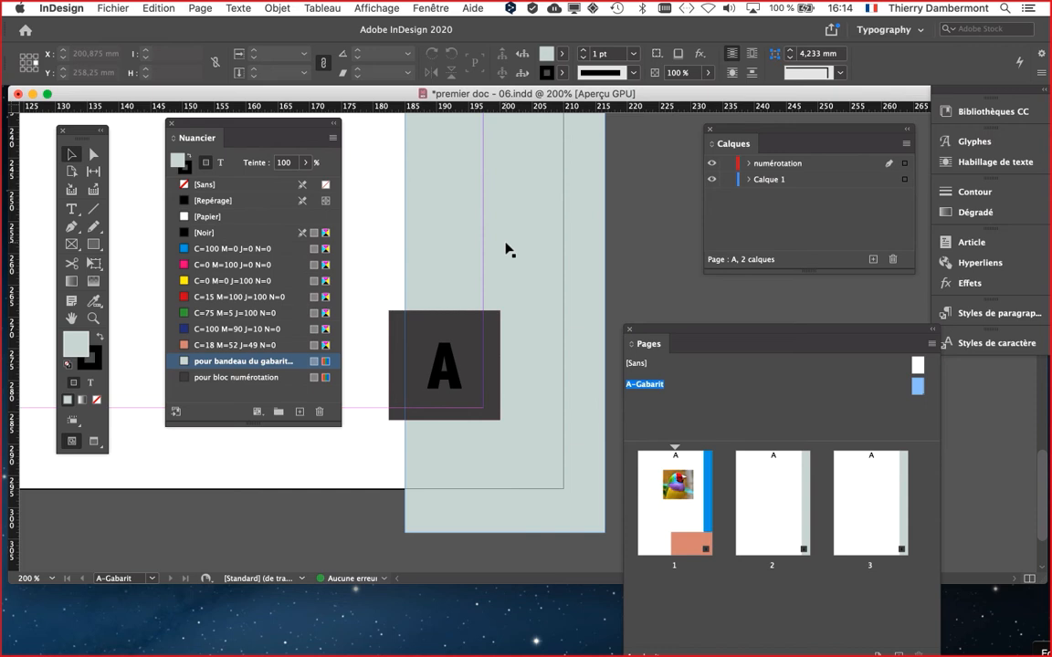
pyautogui.scroll(-2, 469, 218)
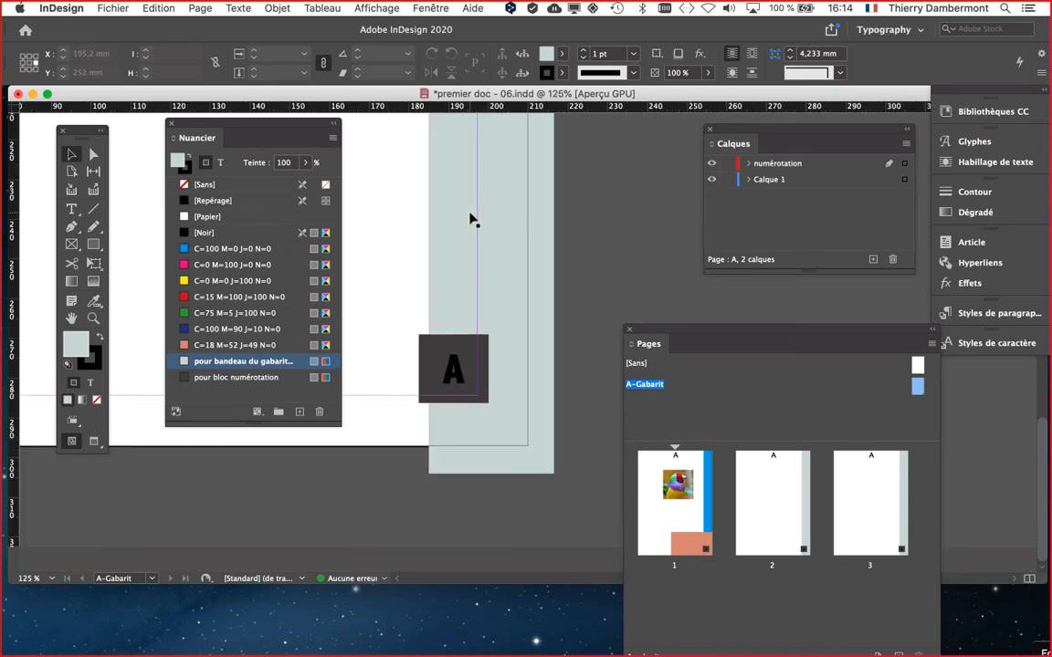
pyautogui.scroll(-1, 489, 287)
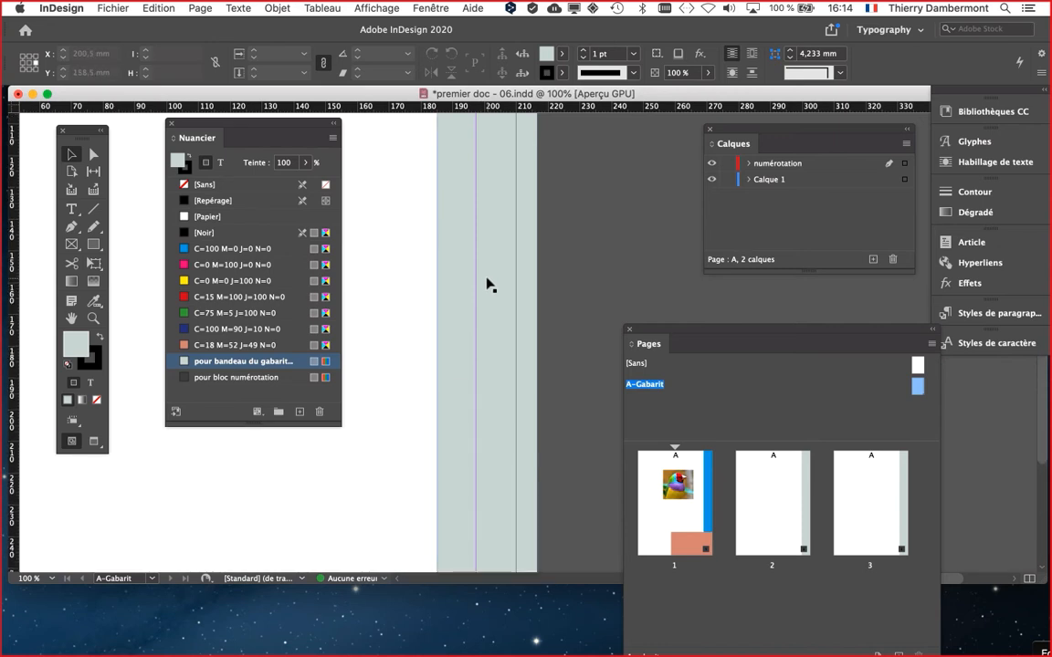
pyautogui.hscroll(-1, 485, 284)
pyautogui.scroll(-1, 486, 283)
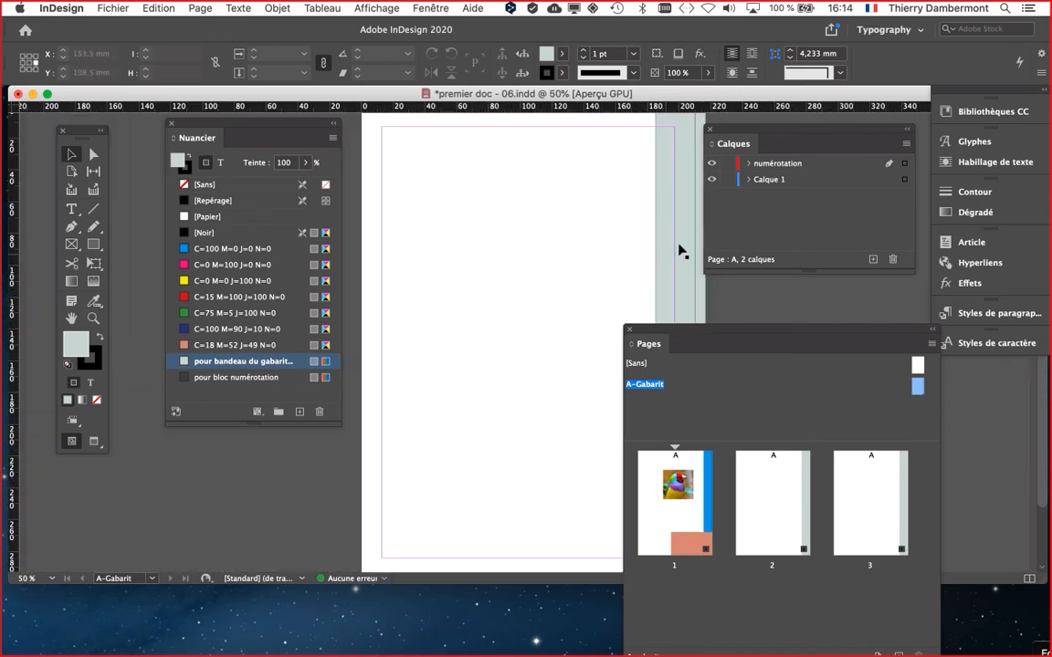
pyautogui.moveTo(754, 128); pyautogui.dragTo(850, 143)
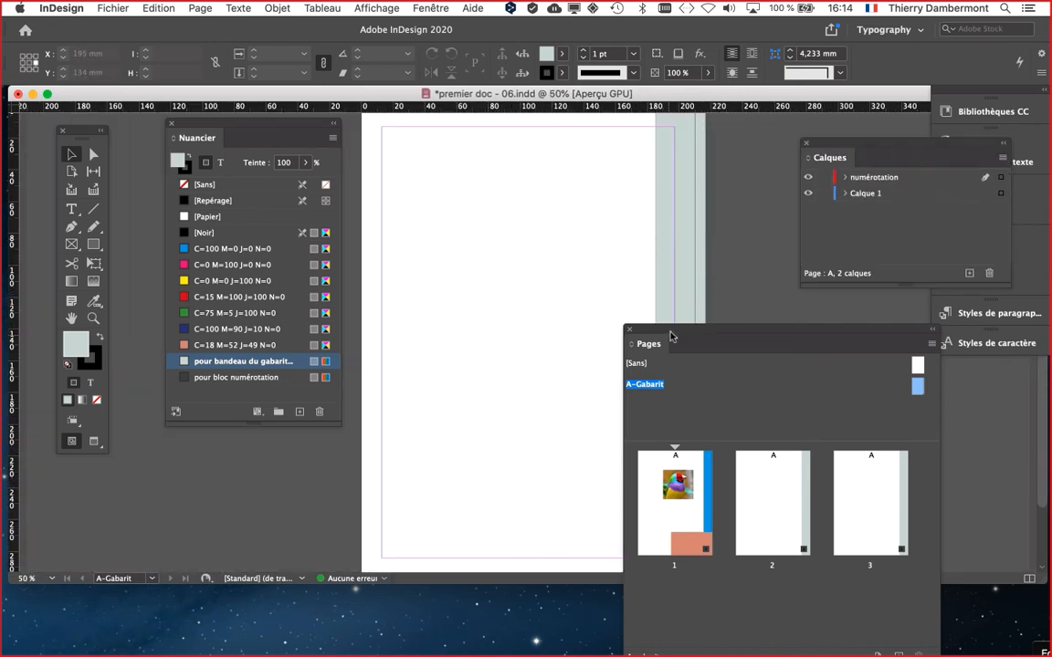
pyautogui.moveTo(724, 344); pyautogui.dragTo(885, 370)
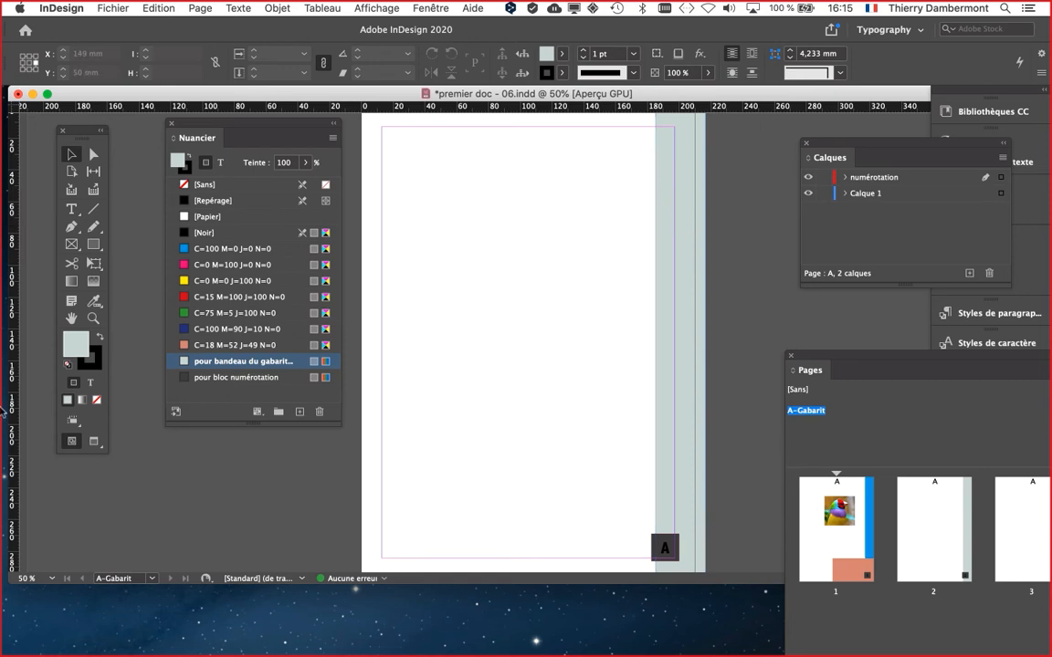
# Switch to Firefox, search the web for "scribus page layout" in a new tab, and look at the image results before returning to all results
pyautogui.moveTo(10, 461)
pyautogui.click(24, 498)
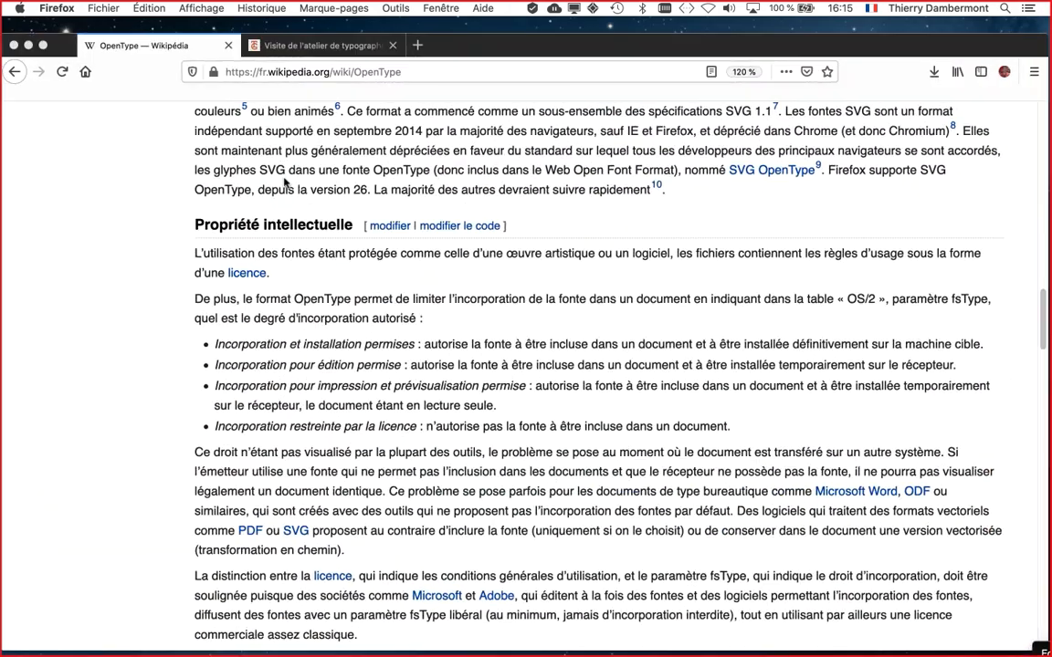
pyautogui.click(417, 46)
pyautogui.click(333, 160)
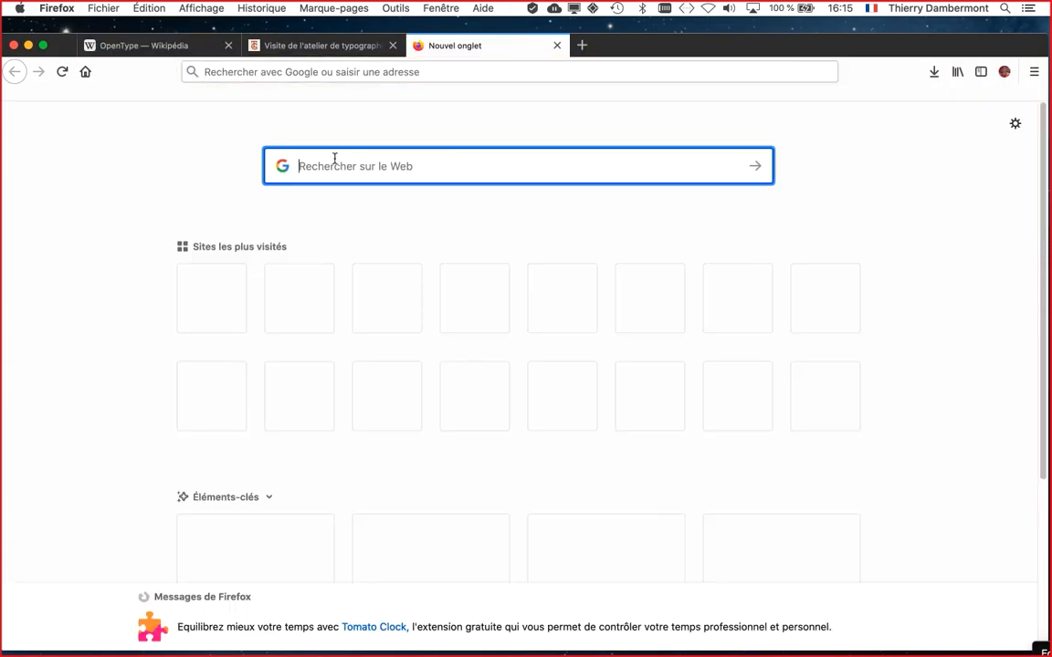
pyautogui.write('scribus p')
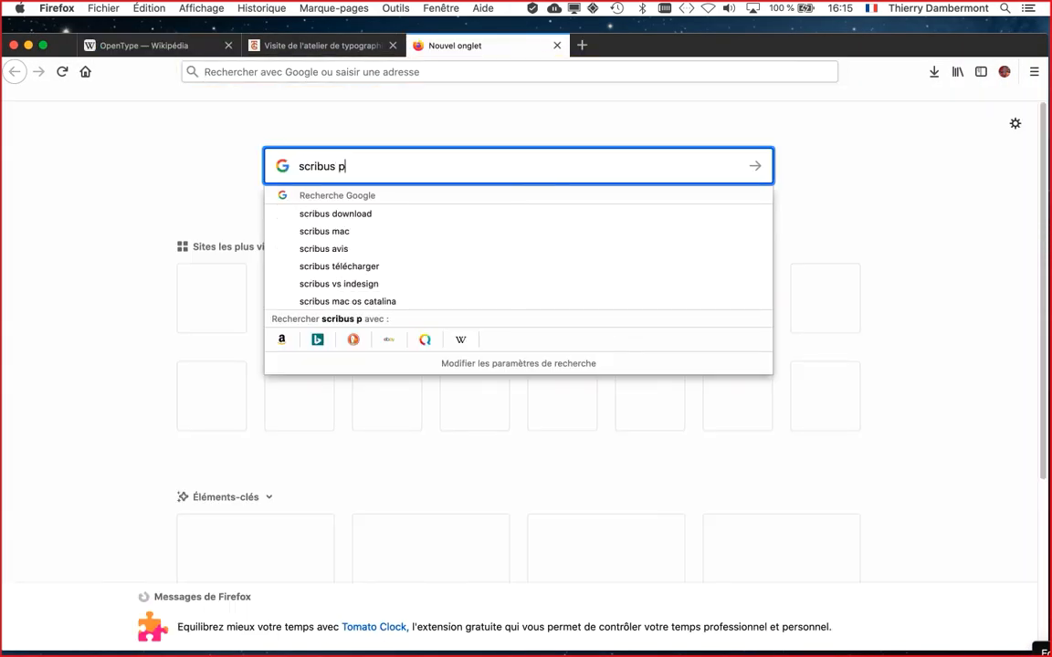
pyautogui.write('age layout')
pyautogui.press('Return')
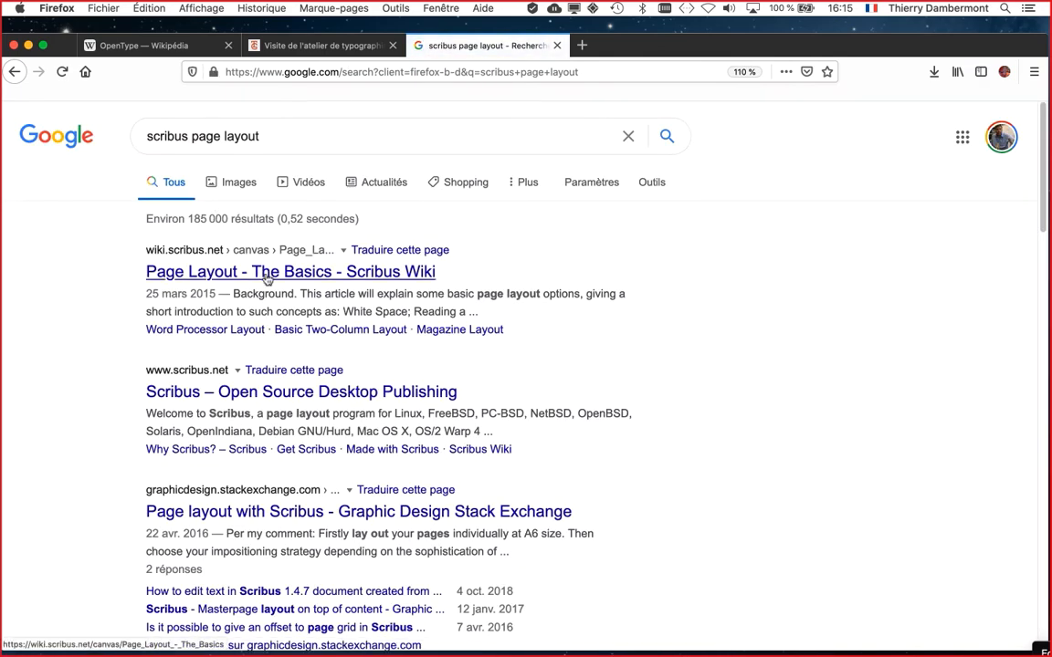
pyautogui.click(228, 179)
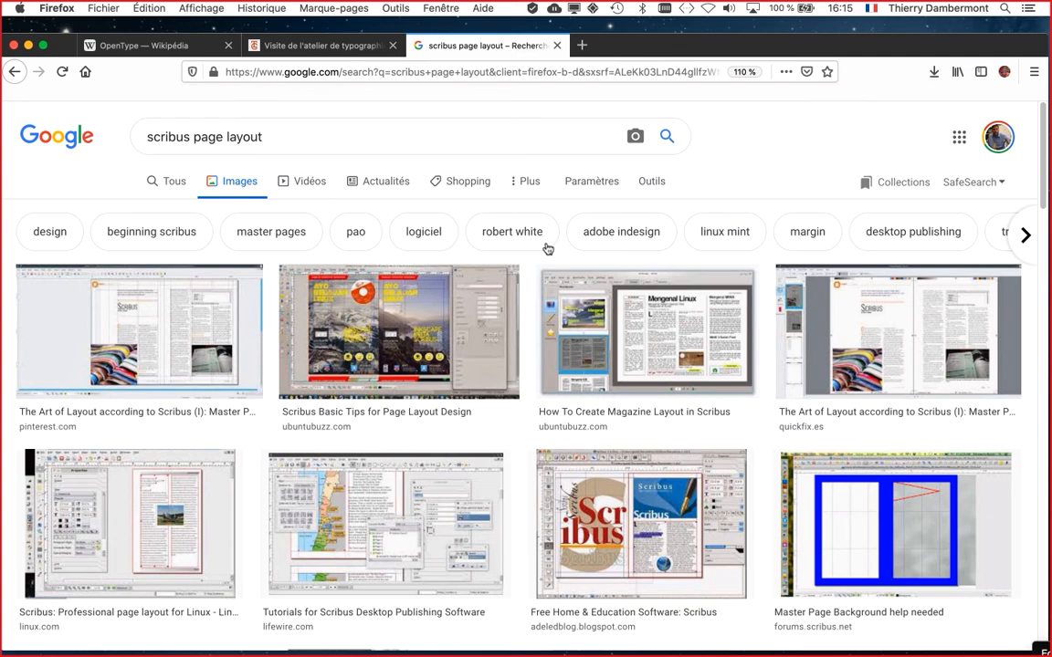
pyautogui.click(173, 182)
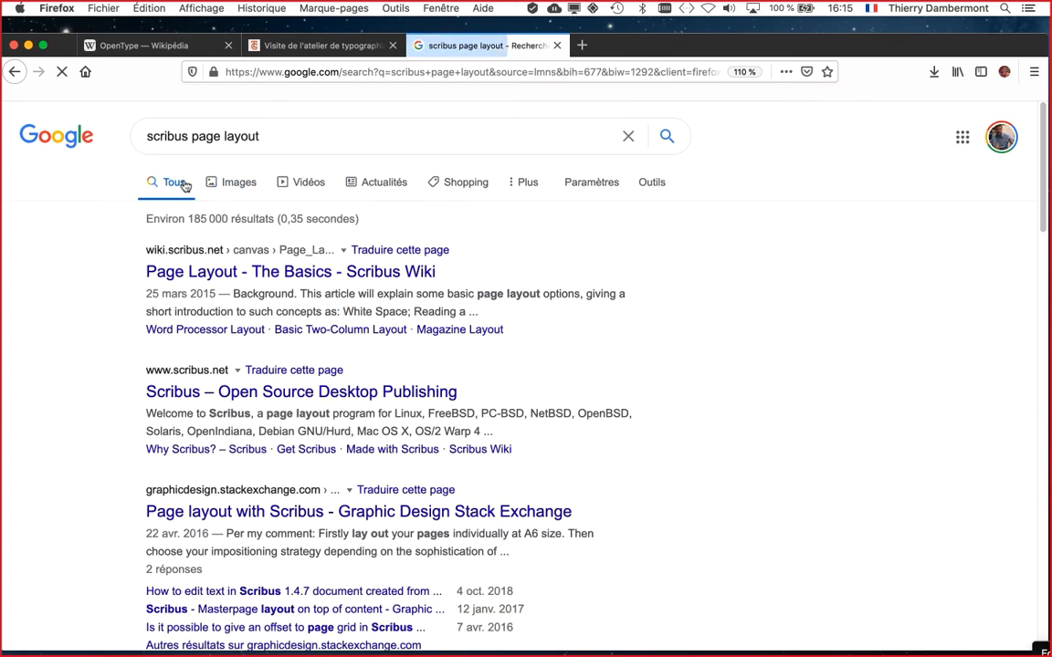
# Look over the Scribus results, then search the web for "affinity page layout" instead
pyautogui.scroll(-3, 657, 359)
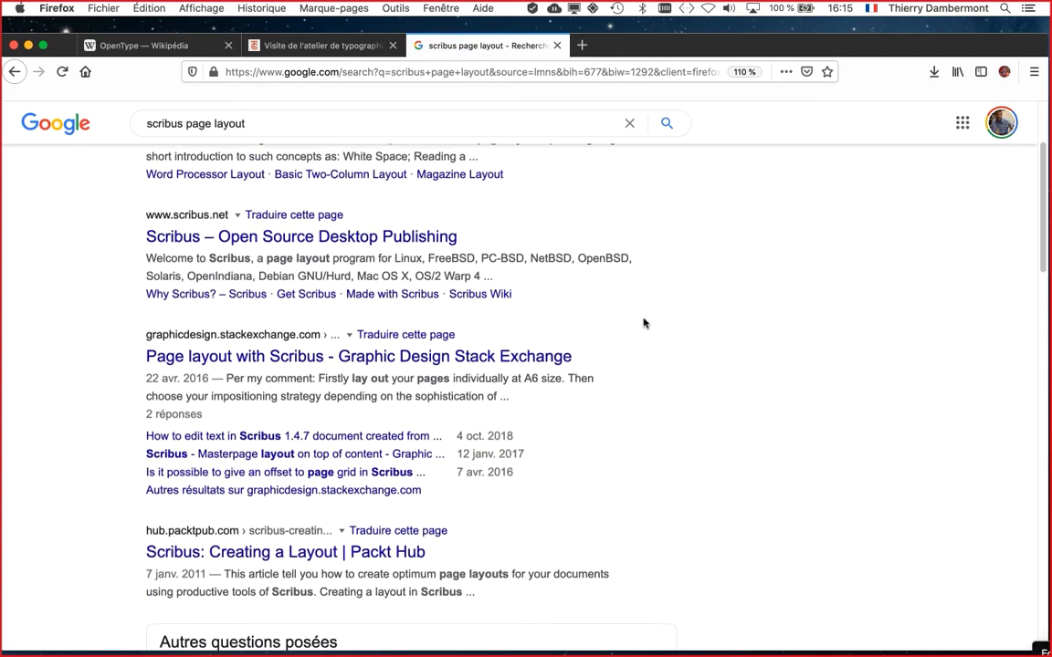
pyautogui.scroll(3, 643, 323)
pyautogui.click(252, 136)
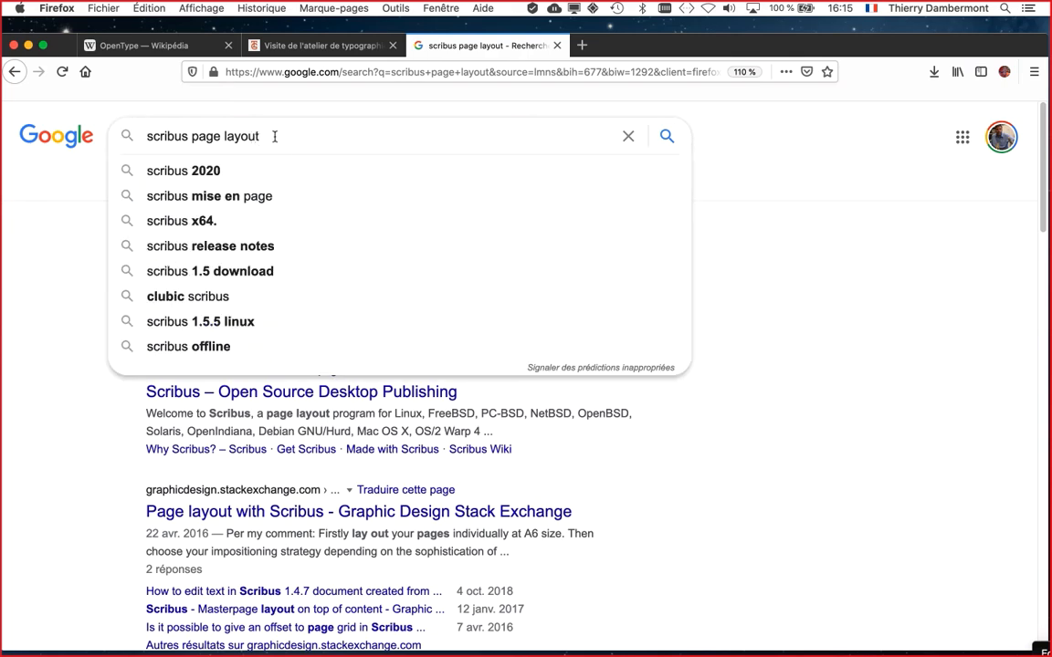
pyautogui.moveTo(274, 136); pyautogui.dragTo(134, 136)
pyautogui.click(189, 136)
pyautogui.write('aff')
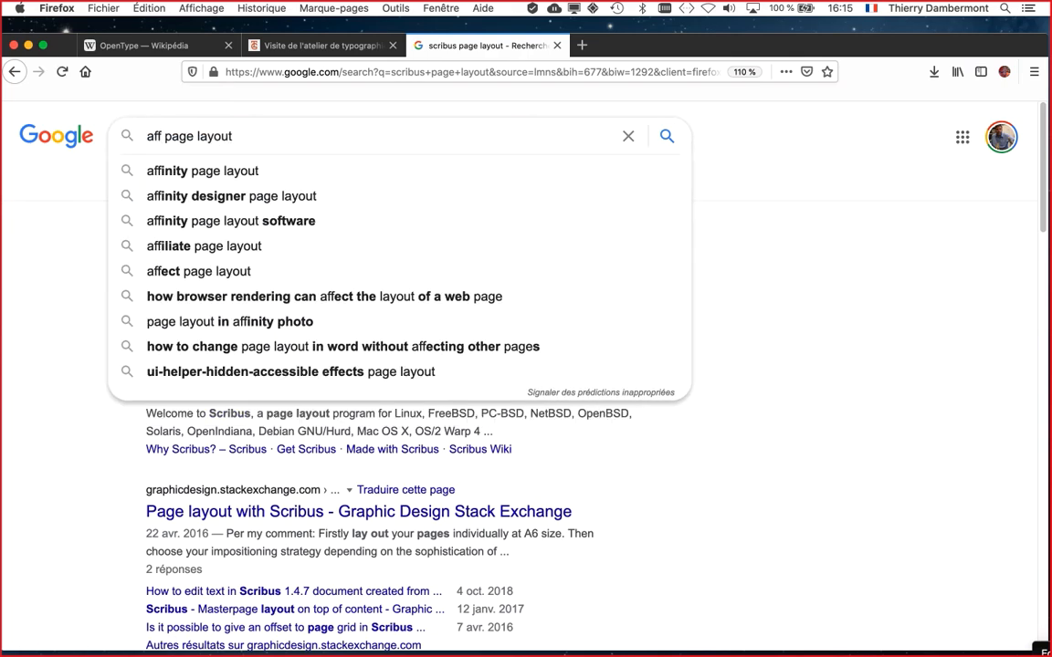
pyautogui.write('inity')
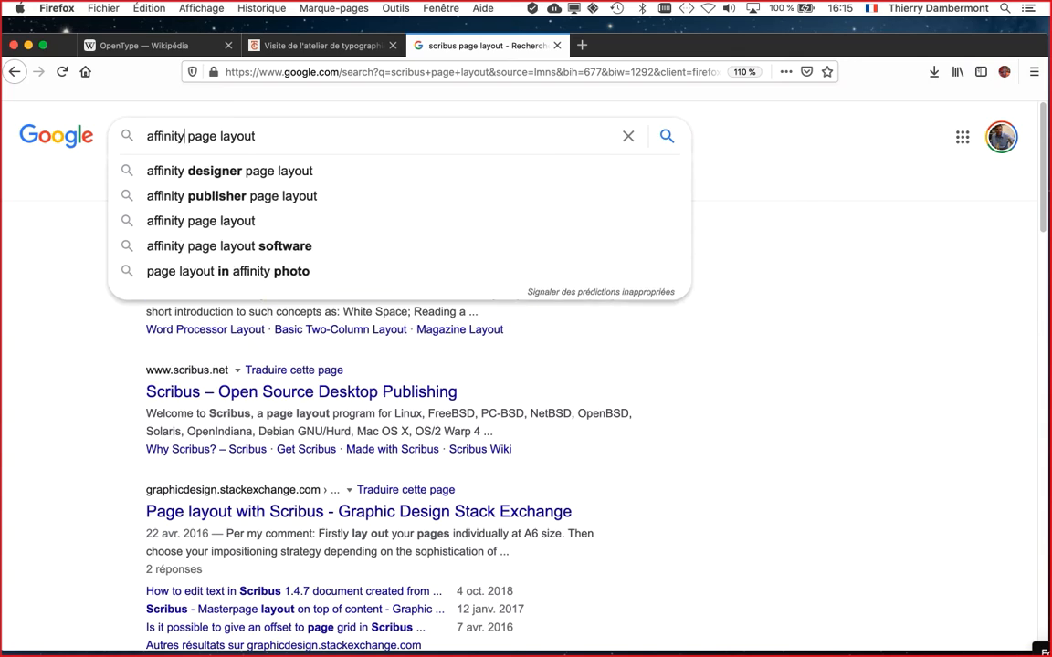
pyautogui.press('Return')
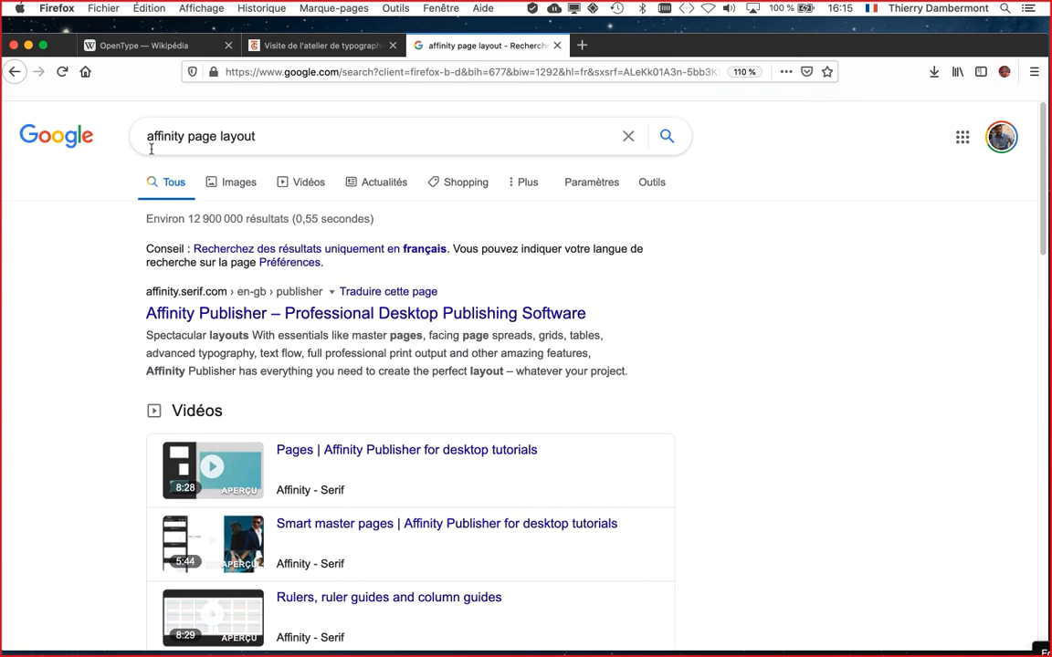
# Open the Affinity Publisher page from the results, read down through its page-layout features, and return to its beginning
pyautogui.click(307, 314)
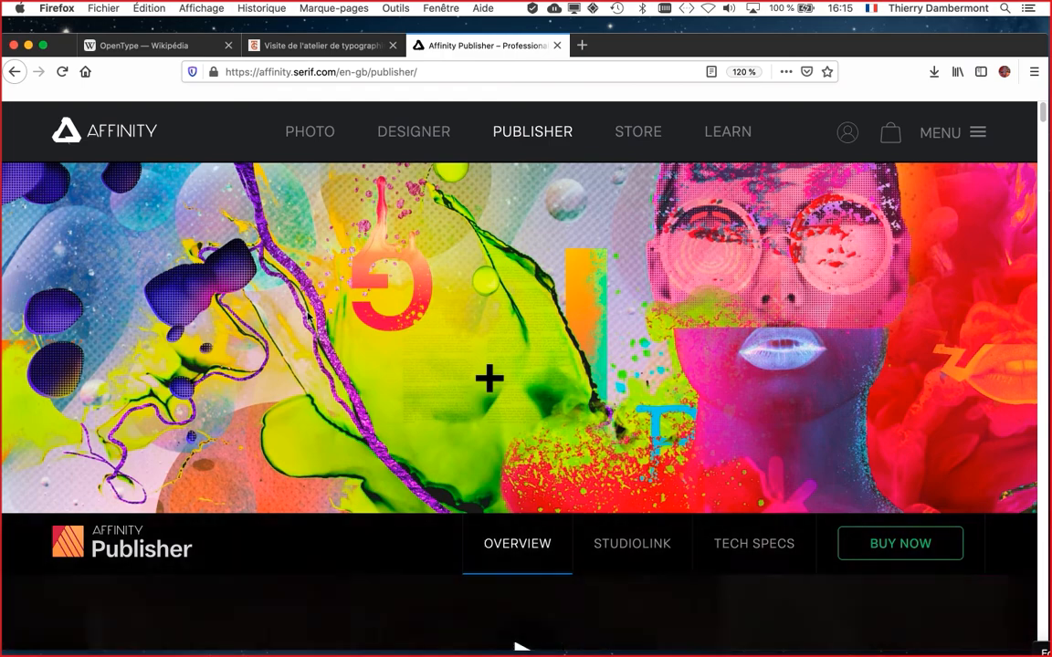
pyautogui.scroll(-5, 400, 316)
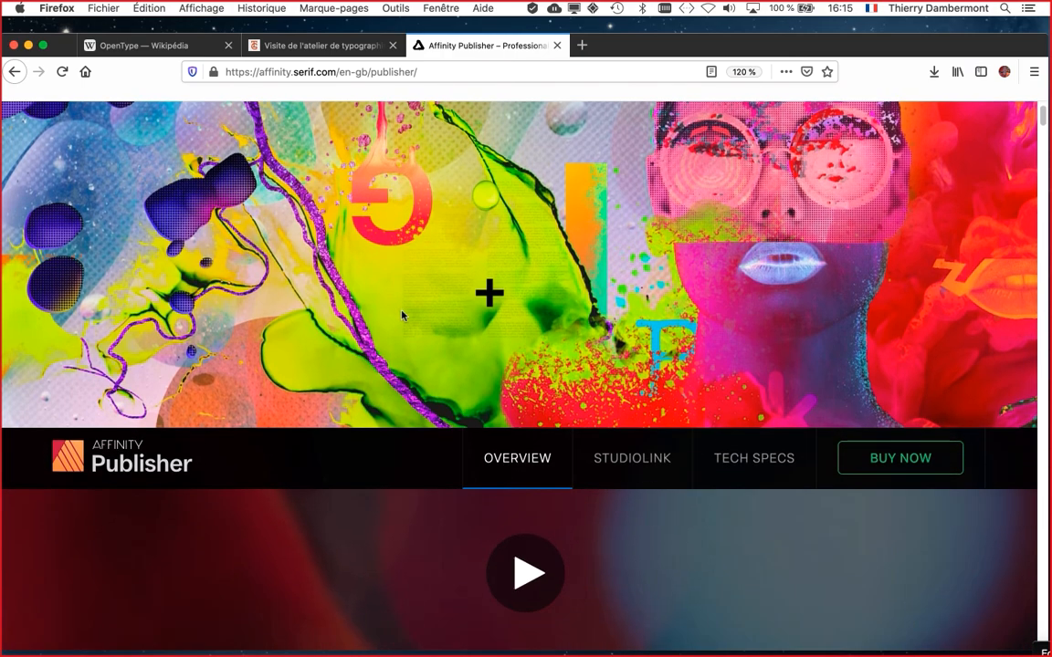
pyautogui.scroll(-3, 400, 318)
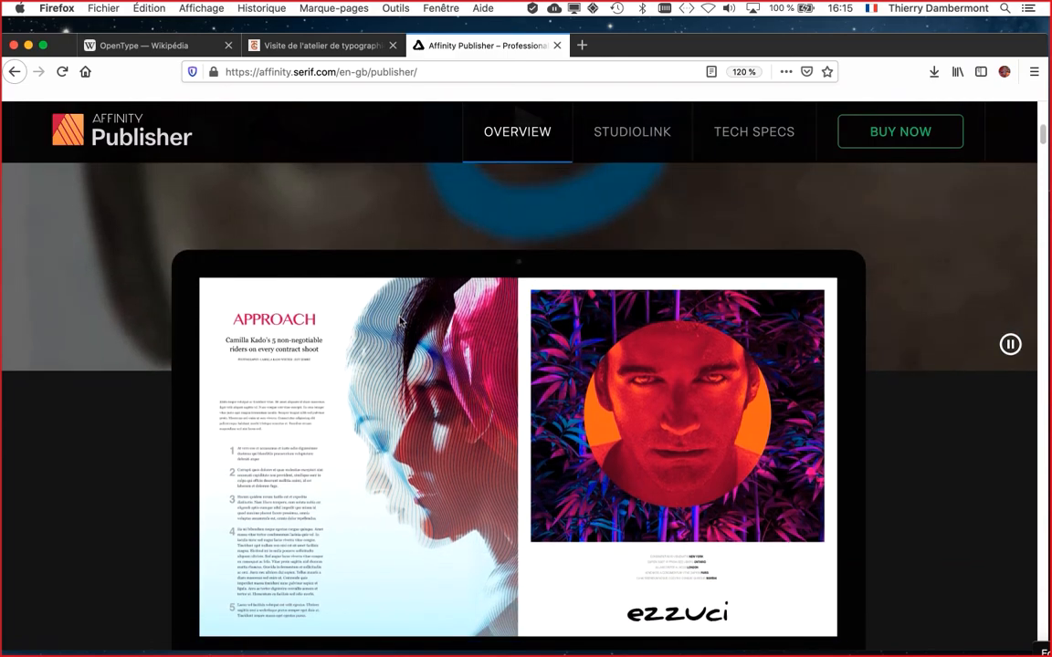
pyautogui.scroll(-2, 400, 320)
pyautogui.scroll(-10, 398, 321)
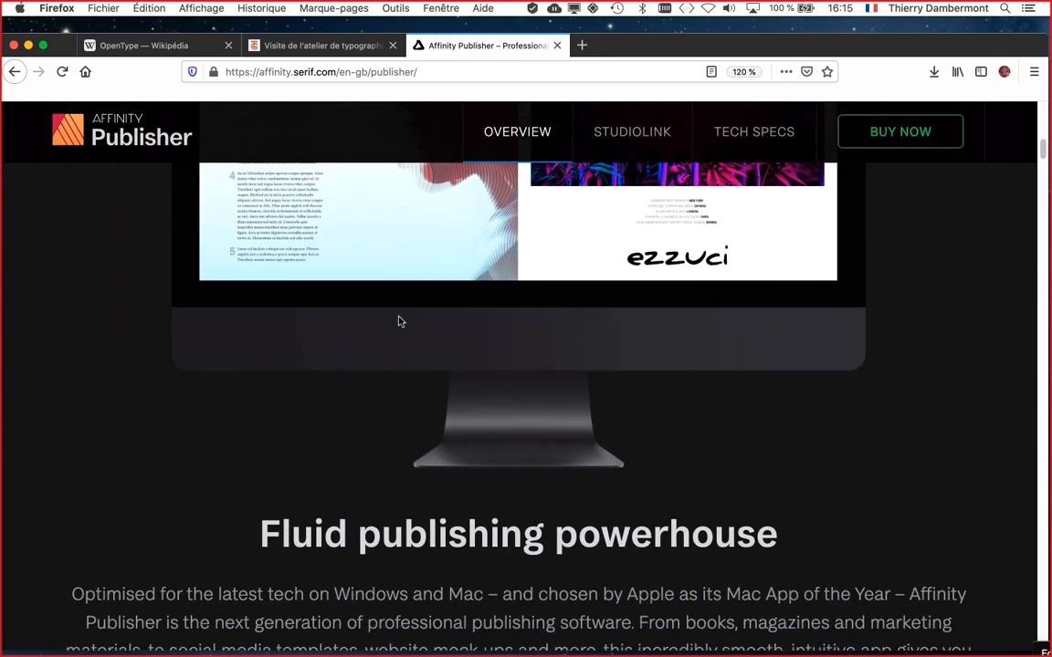
pyautogui.scroll(-10, 396, 323)
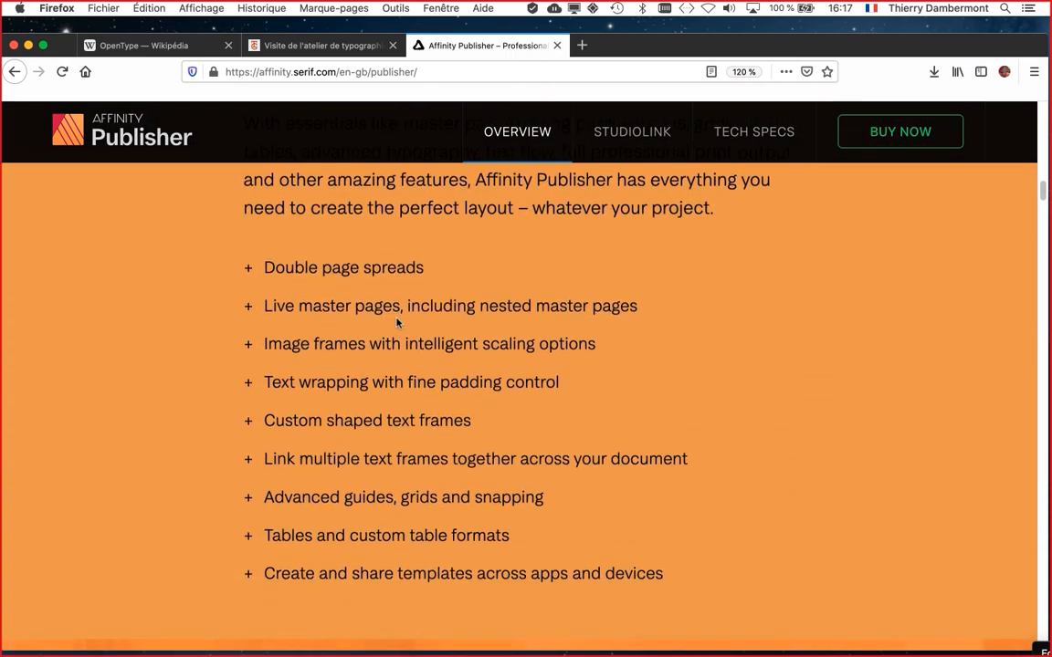
pyautogui.scroll(-2, 460, 324)
pyautogui.moveTo(1042, 195); pyautogui.dragTo(1042, 108)
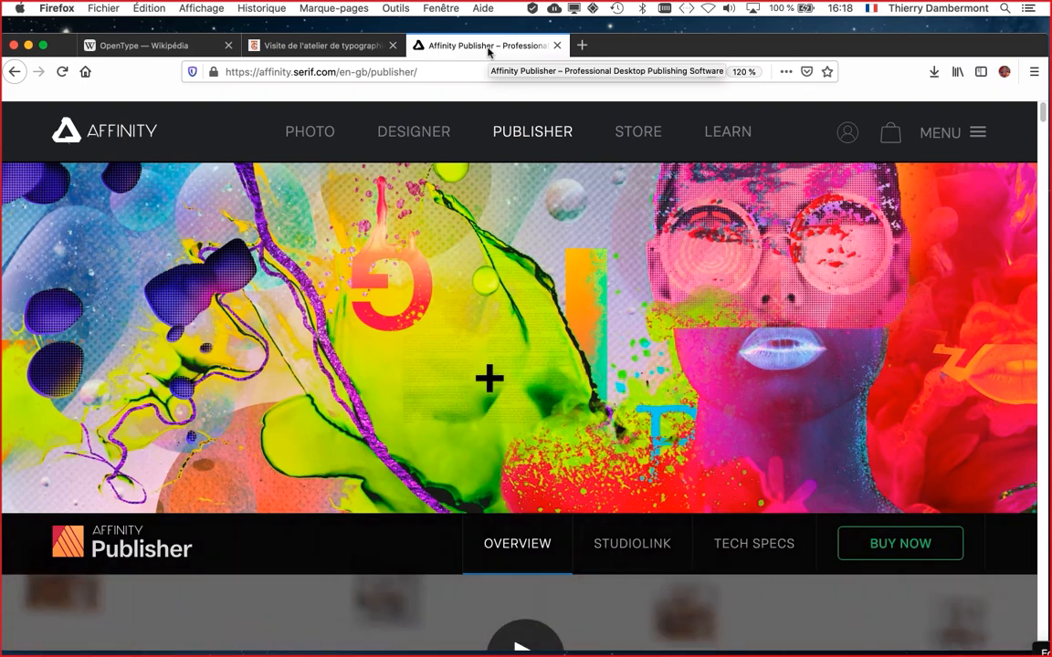
# Switch back to InDesign and select the page-number frame on master A-Gabarit, shown at 300 %
pyautogui.click(28, 44)
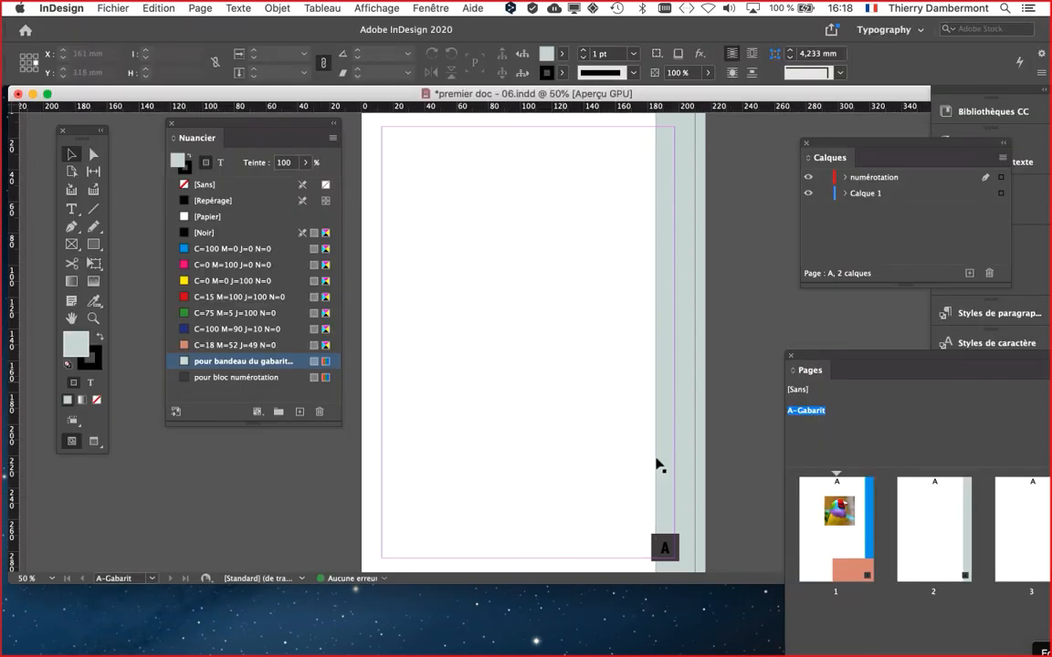
pyautogui.press('super+1')
pyautogui.moveTo(600, 485); pyautogui.dragTo(512, 312)
pyautogui.scroll(2, 584, 433)
pyautogui.scroll(3, 585, 438)
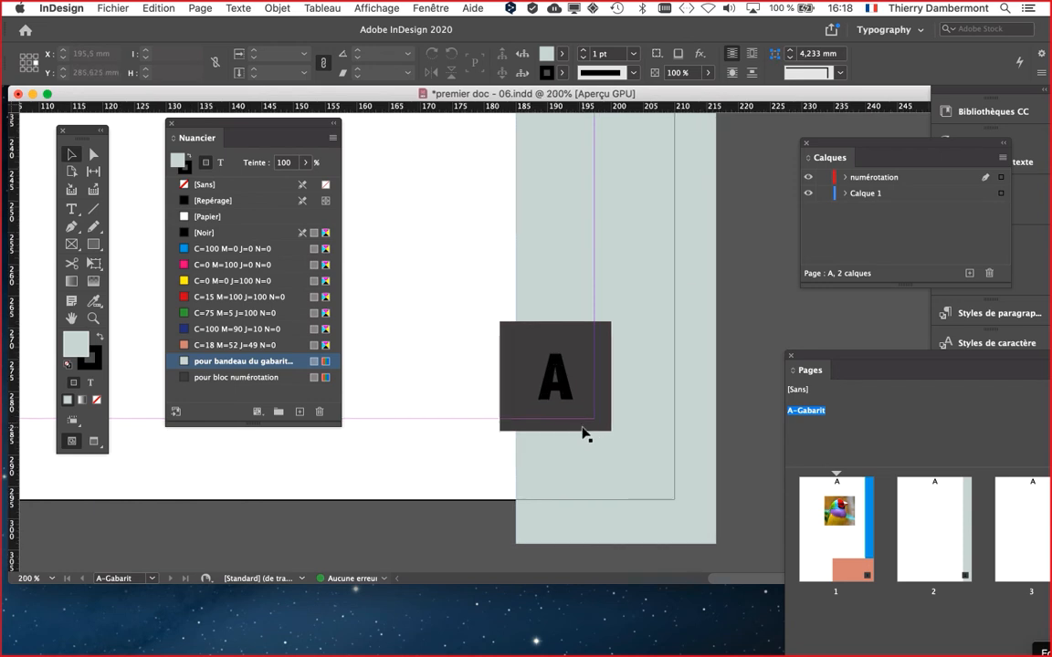
pyautogui.click(475, 293)
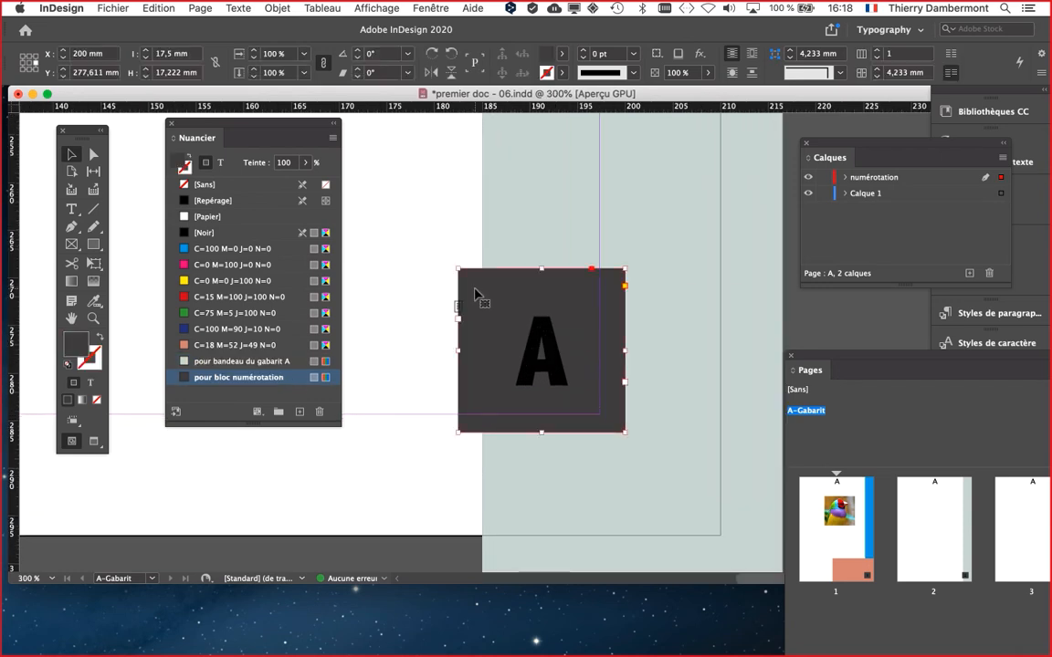
# Move the Nuancier panel lower on the workspace and keep the page-number frame in a clear area of the view
pyautogui.moveTo(286, 130); pyautogui.dragTo(328, 359)
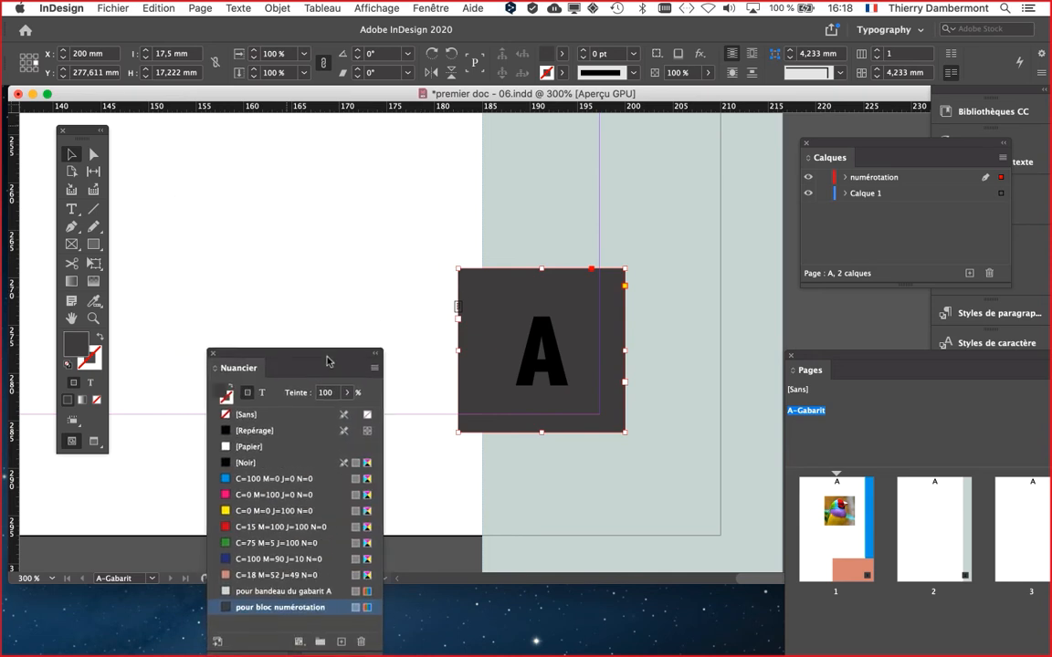
pyautogui.moveTo(486, 282); pyautogui.dragTo(661, 299)
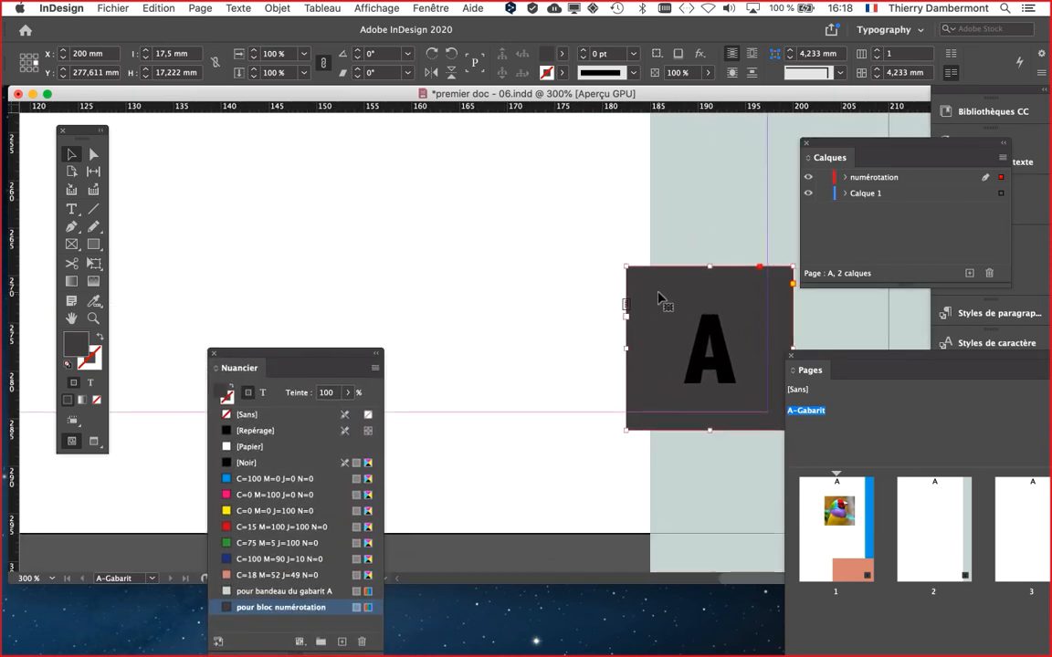
pyautogui.moveTo(668, 284); pyautogui.dragTo(194, 155)
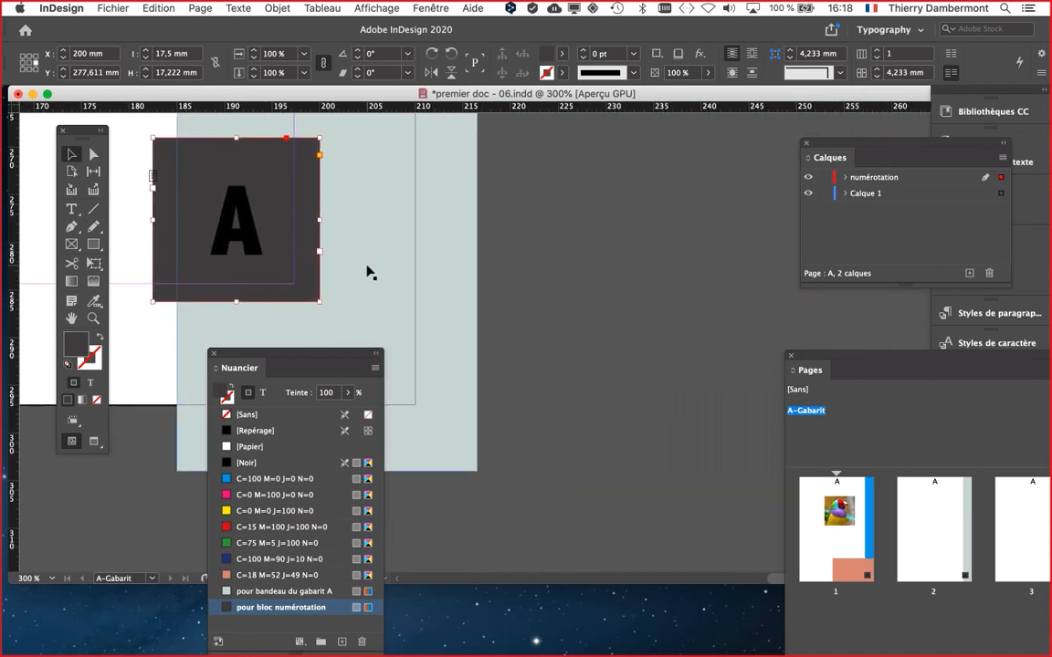
pyautogui.moveTo(249, 192); pyautogui.dragTo(232, 180)
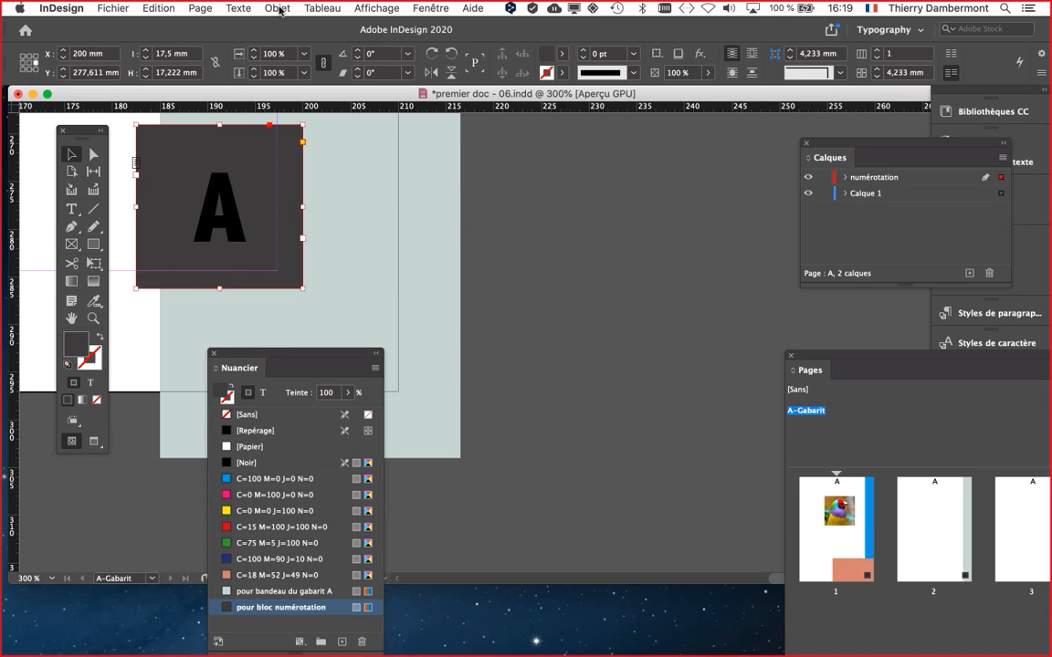
# Open the Transparence effect settings for the page-number frame, place the dialog clear of the frame, and enable the preview
pyautogui.click(428, 7)
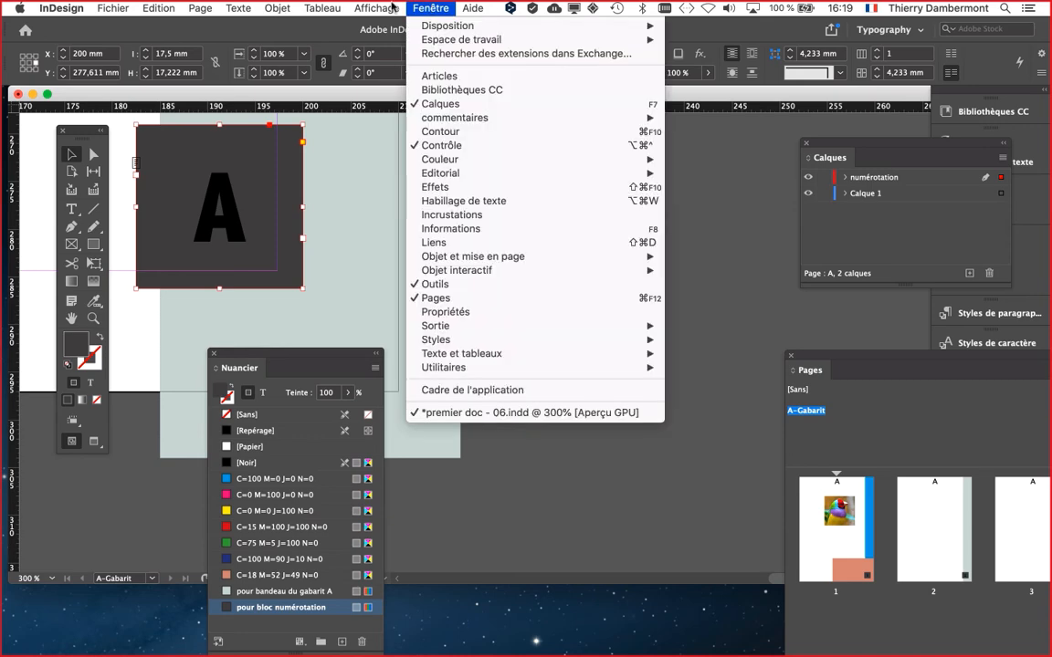
pyautogui.moveTo(277, 8)
pyautogui.moveTo(372, 302)
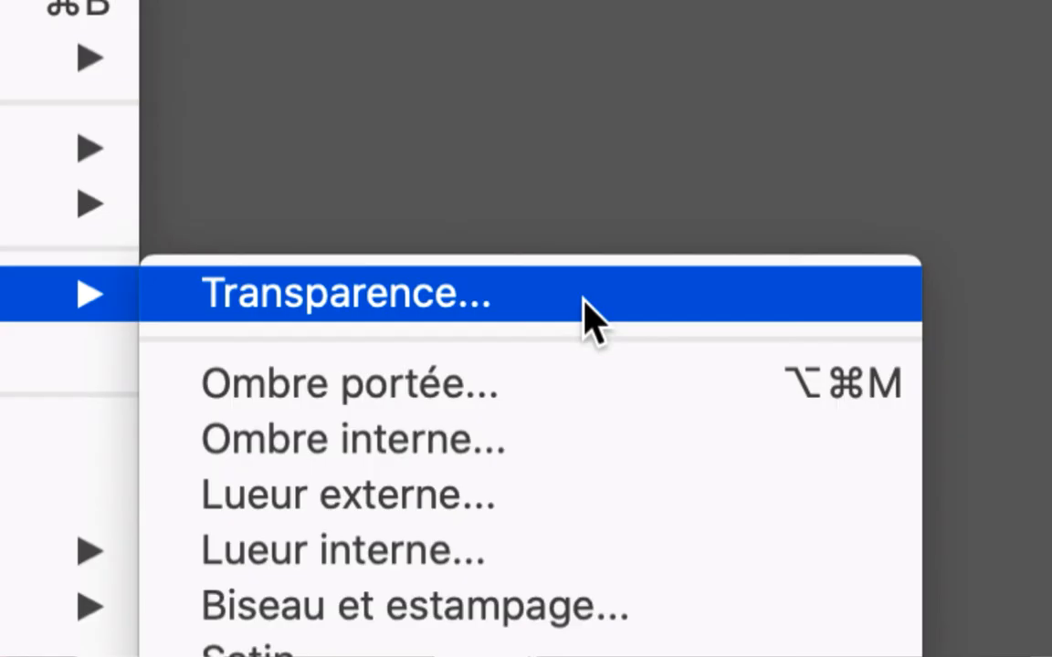
pyautogui.click(589, 319)
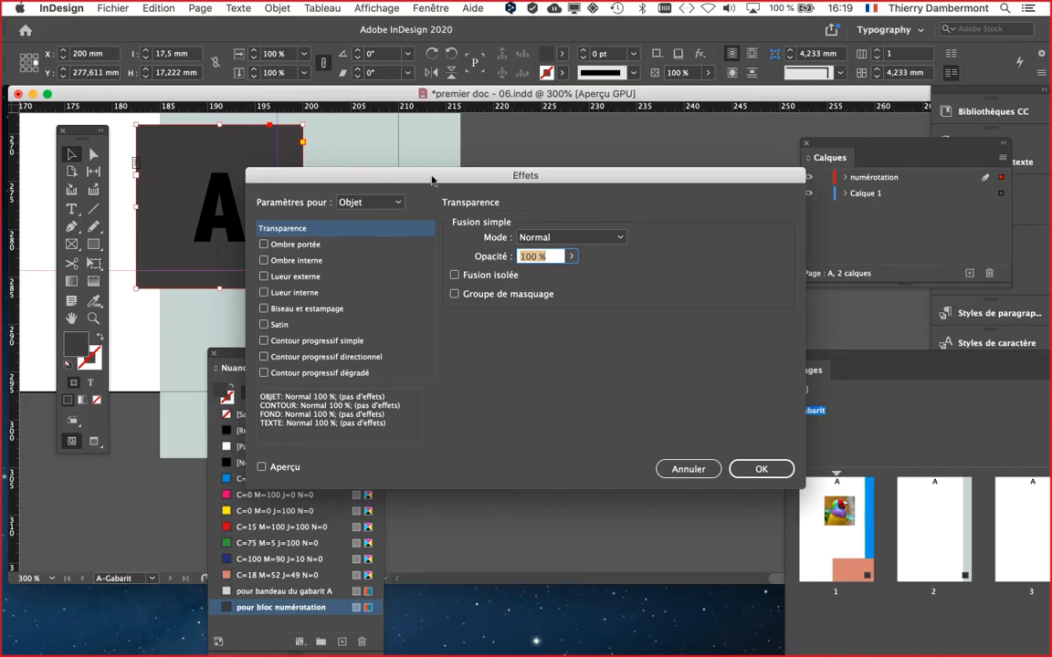
pyautogui.moveTo(433, 179); pyautogui.dragTo(590, 120)
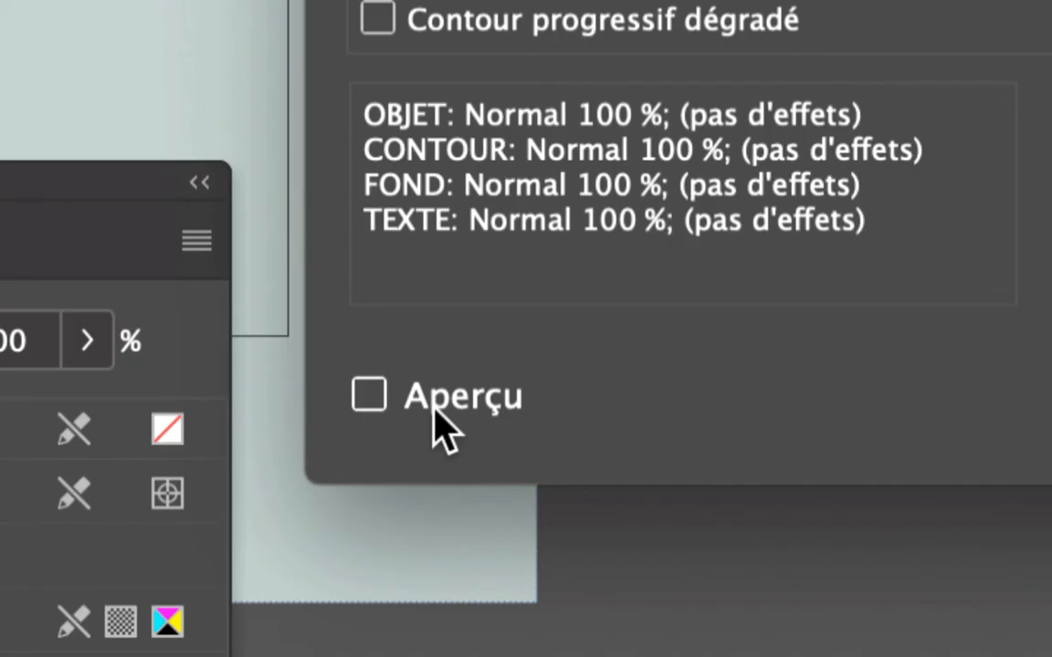
pyautogui.click(436, 411)
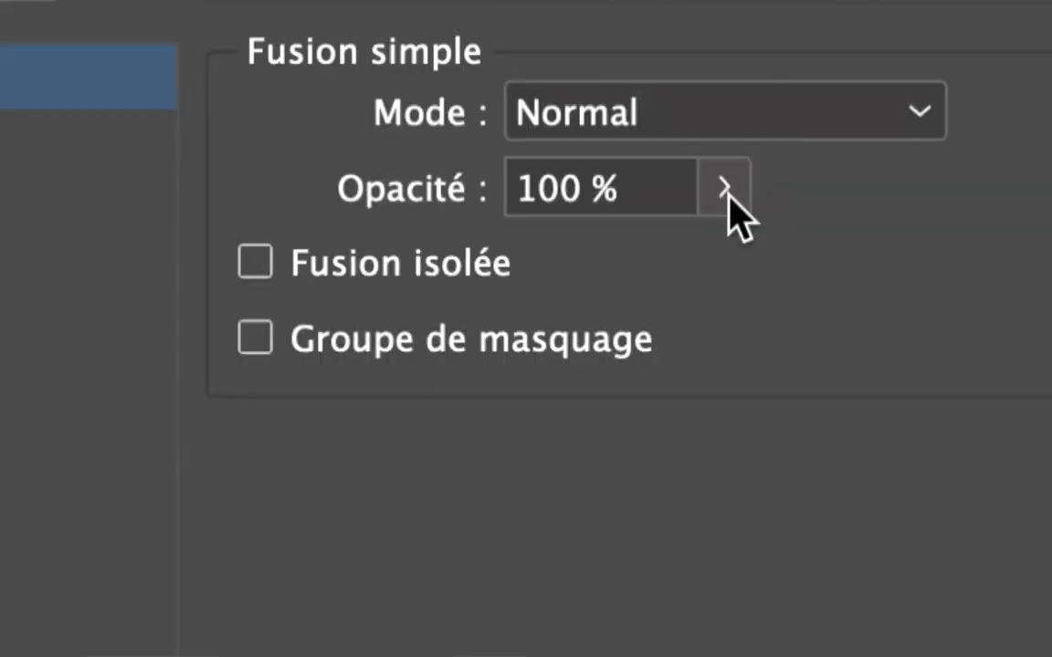
# Try an opacity of 34 % on the whole page-number object, then restore it to 100 %
pyautogui.click(726, 191)
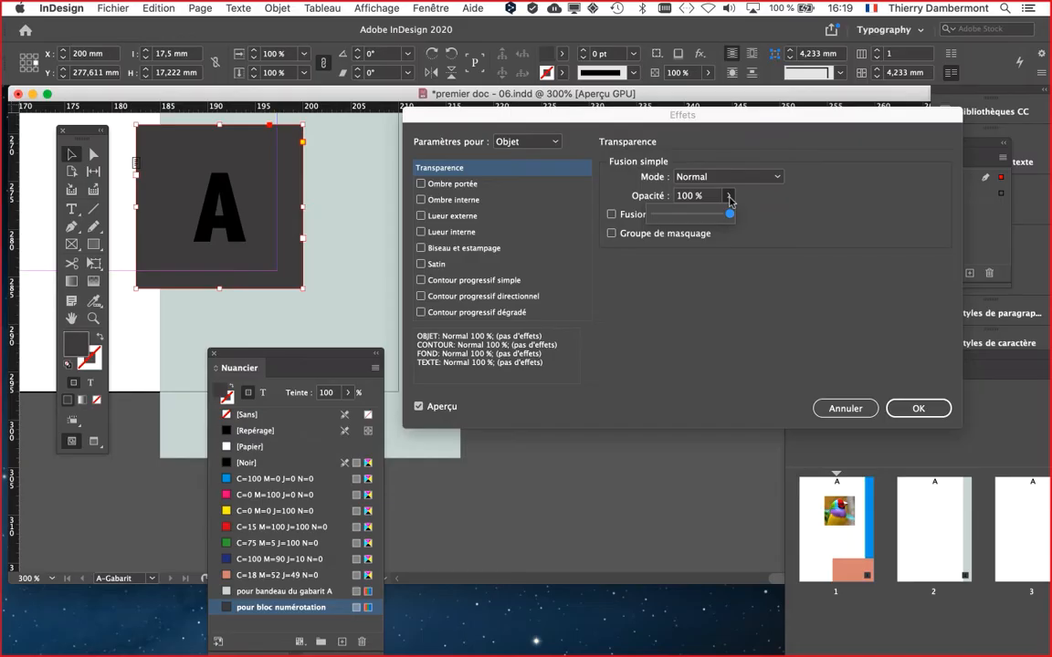
pyautogui.moveTo(719, 215); pyautogui.dragTo(679, 218)
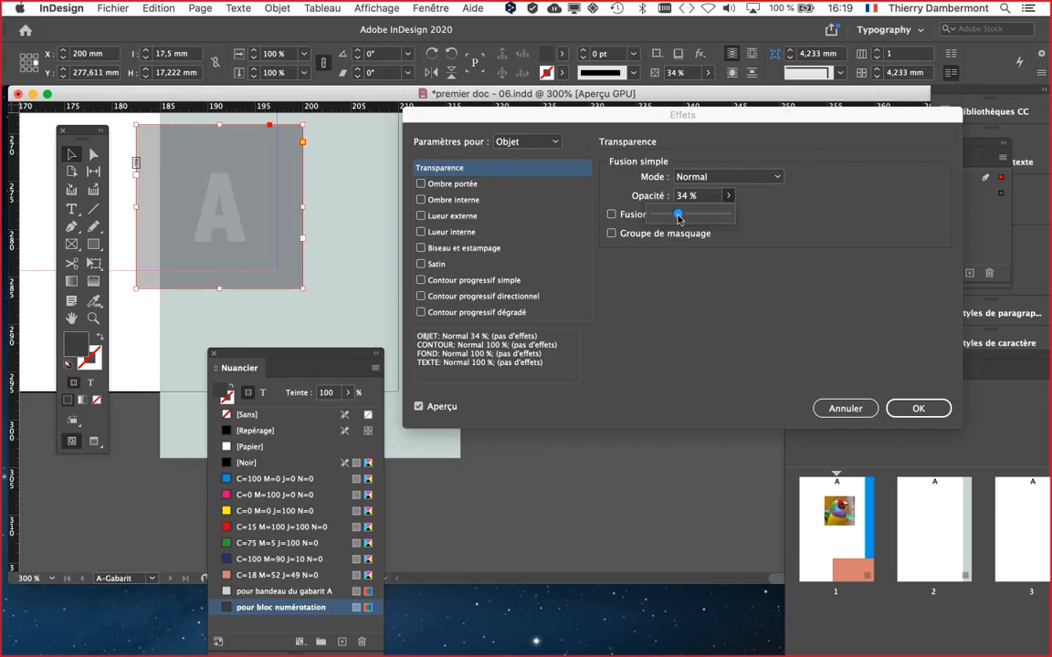
pyautogui.moveTo(678, 215); pyautogui.dragTo(734, 217)
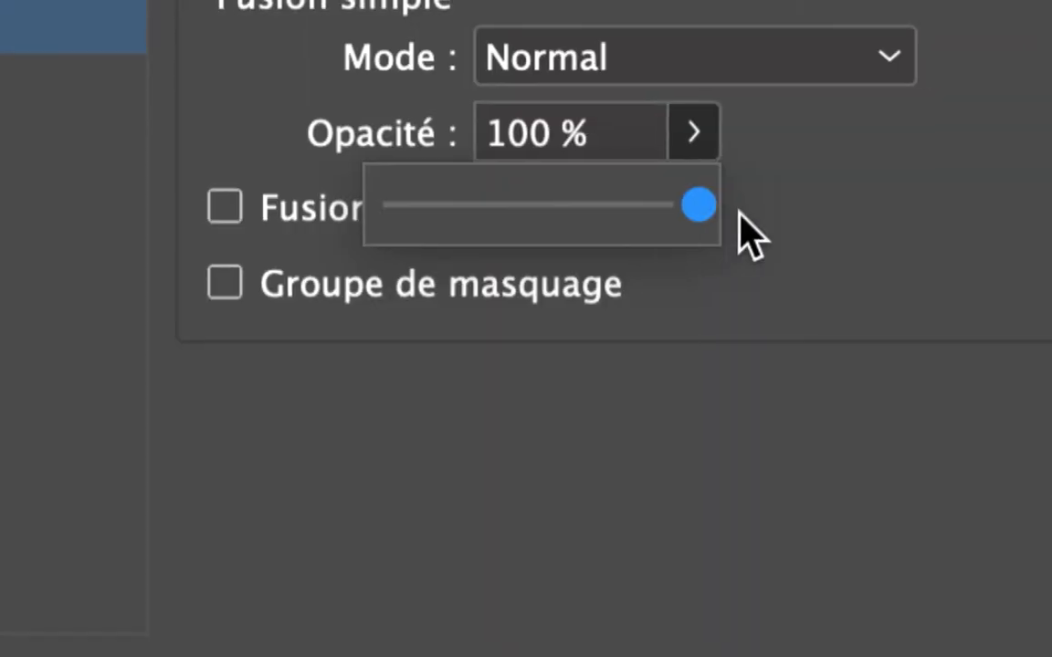
pyautogui.click(758, 209)
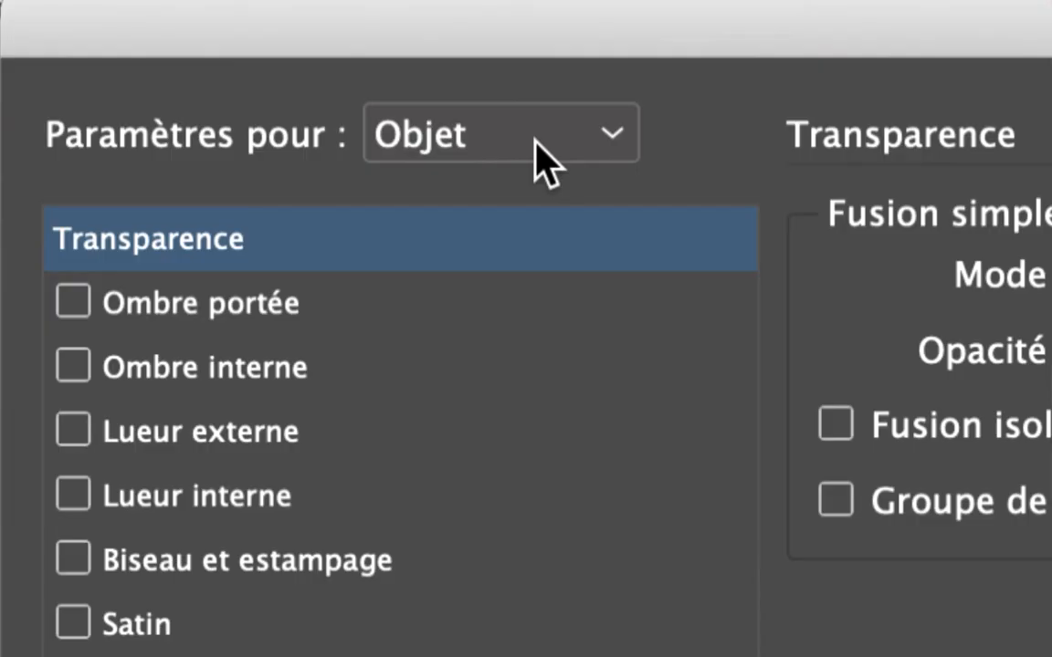
# Set the opacity of only the page-number frame's fill (Fond) to 39 % and apply the effect
pyautogui.click(465, 137)
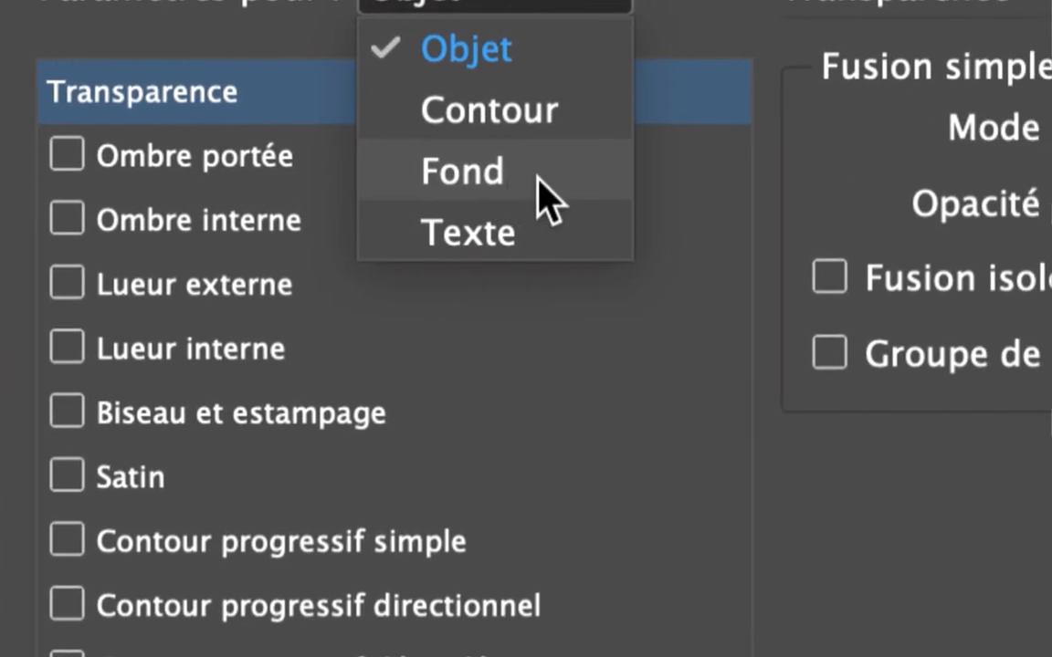
pyautogui.click(545, 197)
pyautogui.click(456, 4)
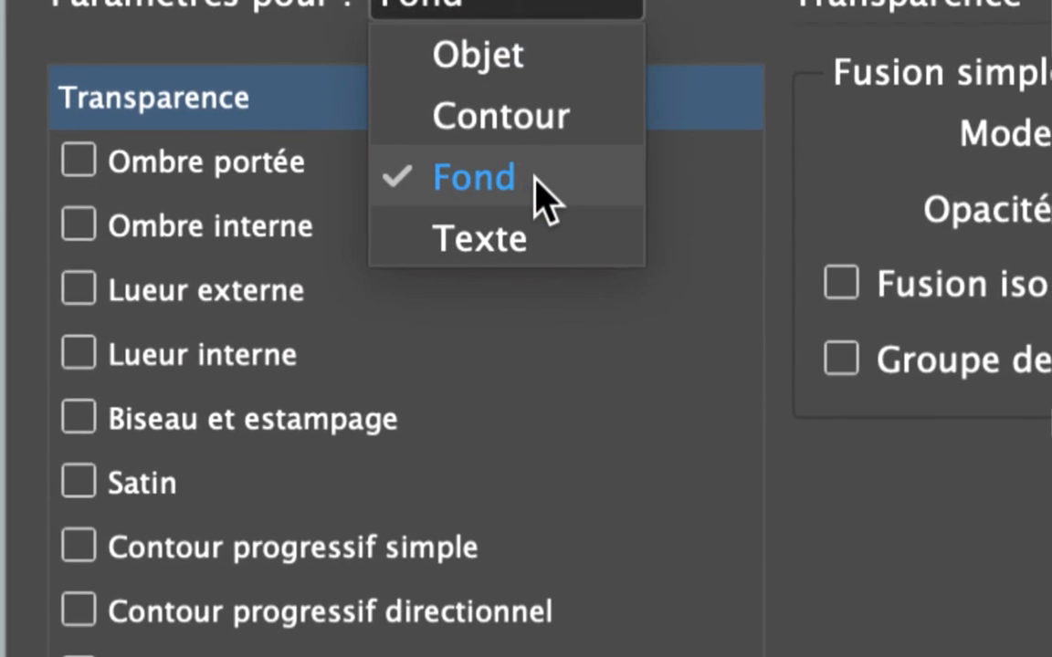
pyautogui.click(537, 181)
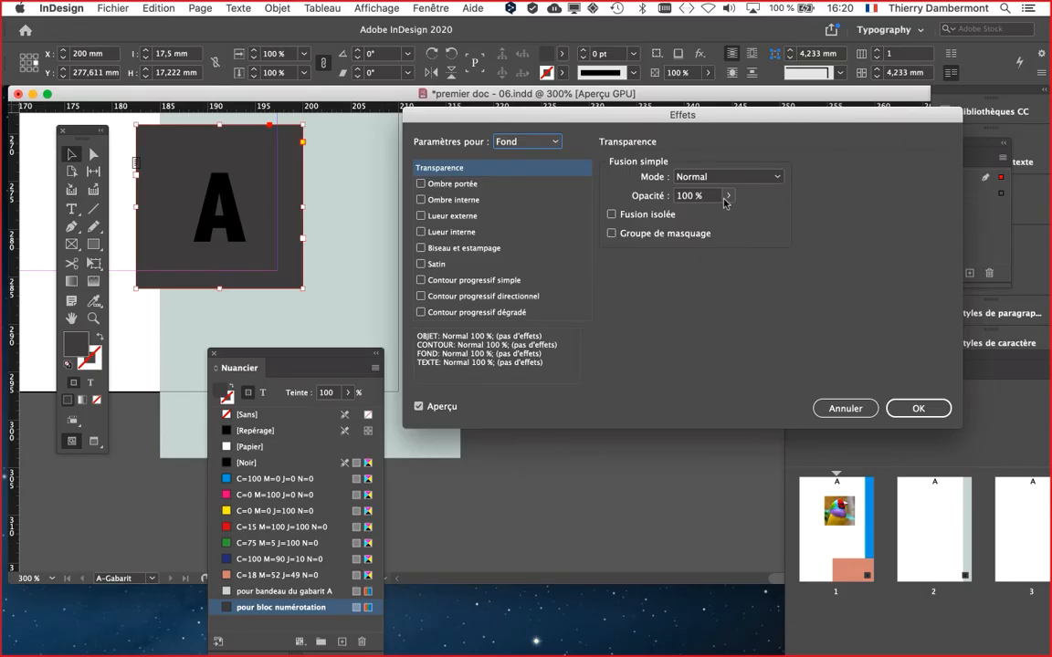
pyautogui.click(727, 195)
pyautogui.moveTo(725, 214); pyautogui.dragTo(683, 215)
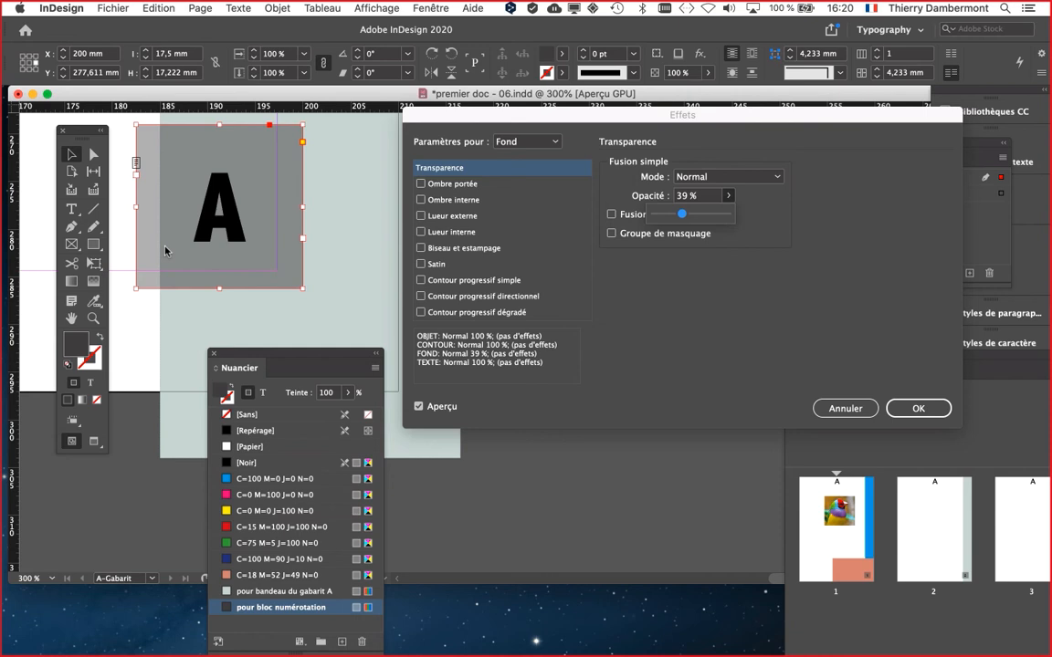
pyautogui.click(819, 405)
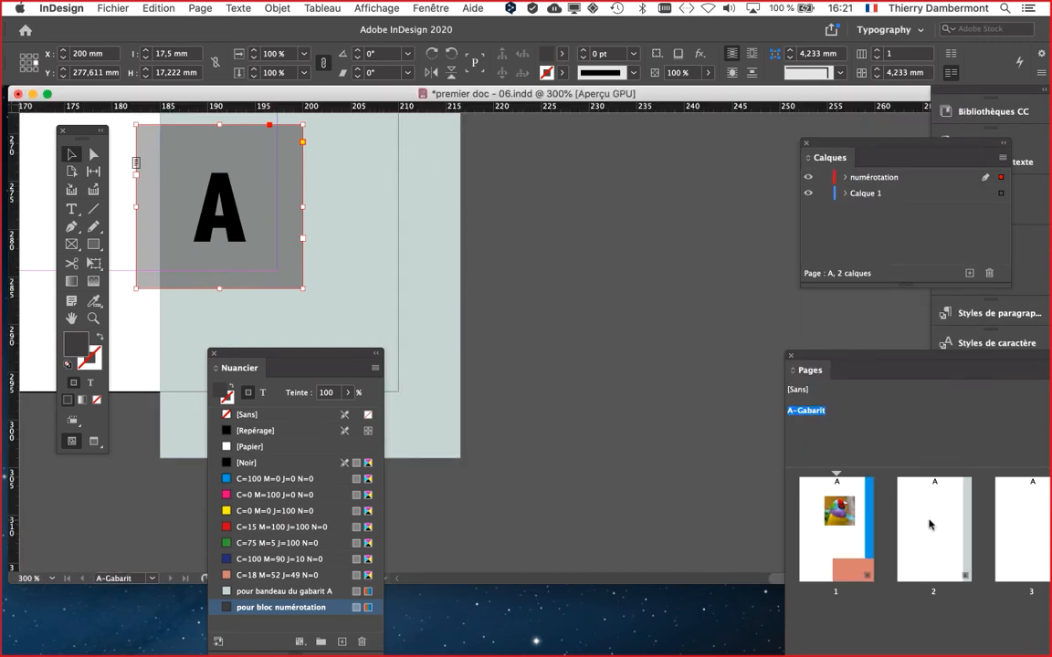
# Check how the semi-transparent page-number frame looks on document pages 1, 2 and 3 at a reduced zoom
pyautogui.doubleClick(930, 524)
pyautogui.doubleClick(845, 525)
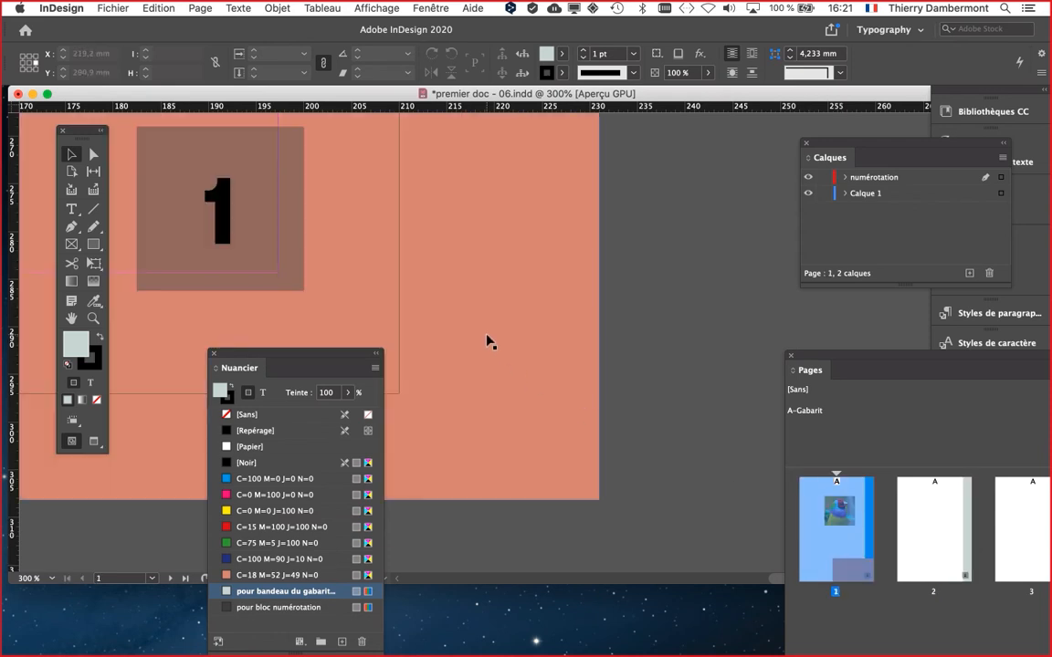
pyautogui.press('super+minus')
pyautogui.press('super+minus')
pyautogui.click(943, 553)
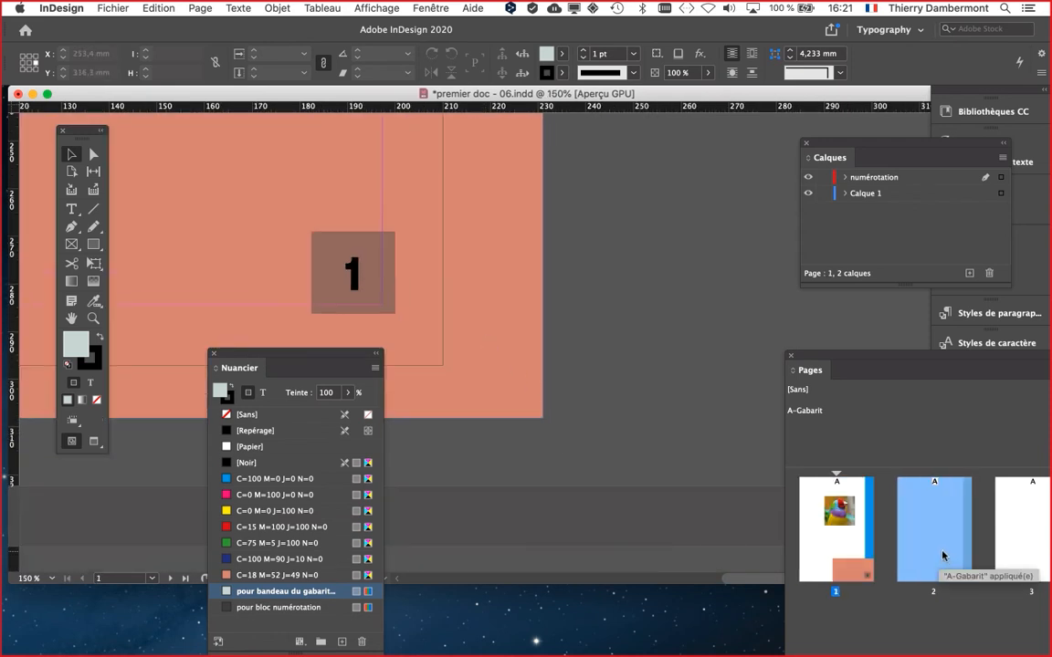
pyautogui.doubleClick(943, 555)
pyautogui.click(1029, 542)
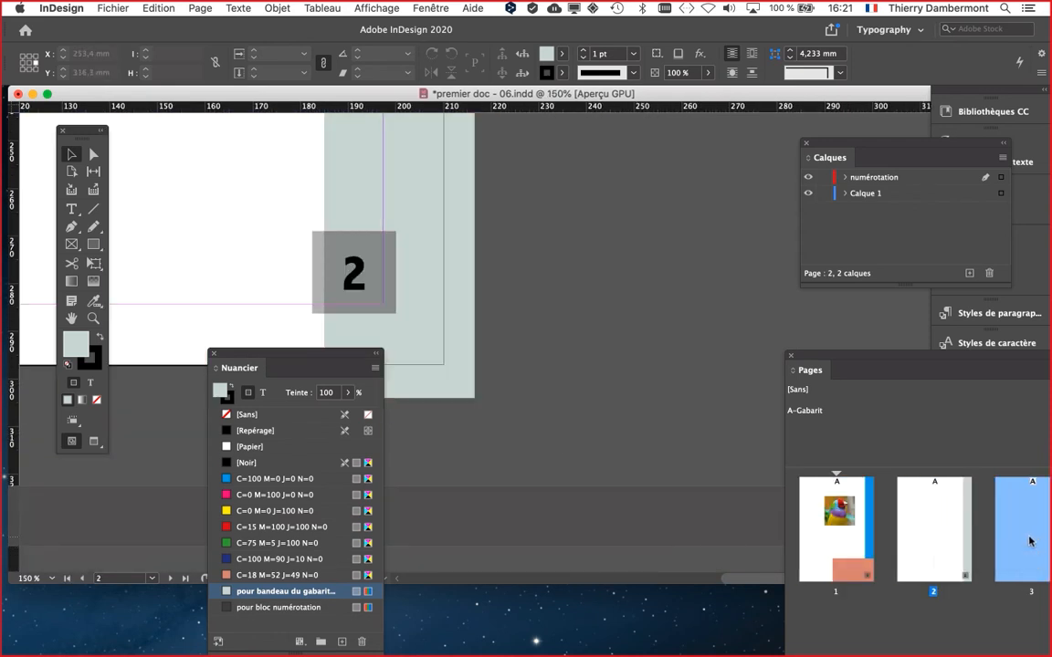
pyautogui.click(1029, 542)
# Move the Nuancier panel clear of the page, switch to the preview display and check the number frame on pages 1 and 2
pyautogui.moveTo(334, 355); pyautogui.dragTo(460, 475)
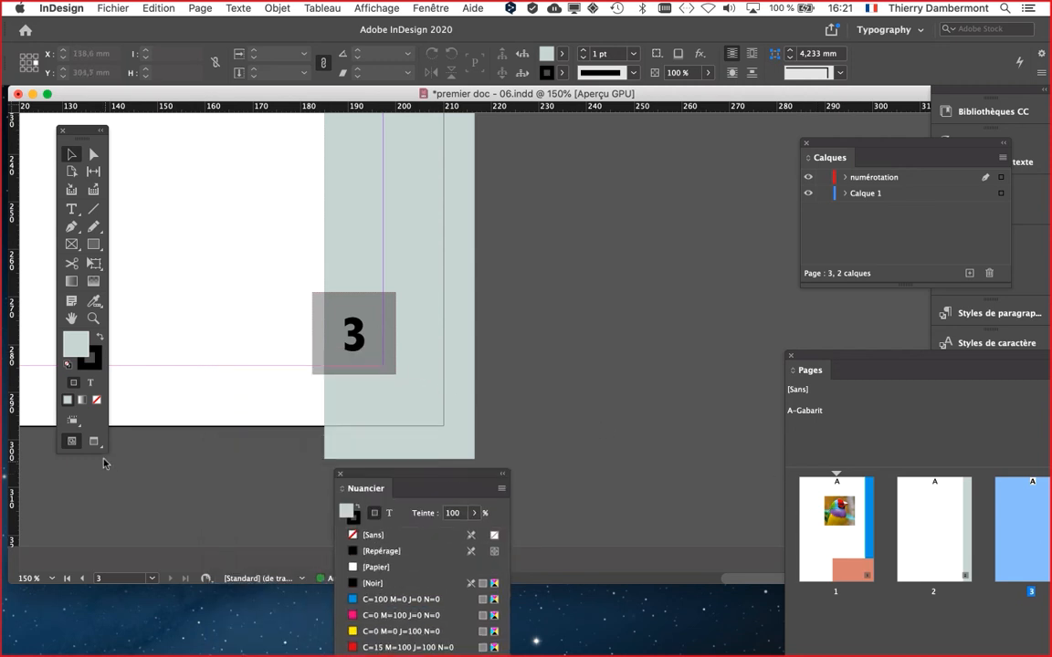
pyautogui.click(93, 441)
pyautogui.doubleClick(933, 555)
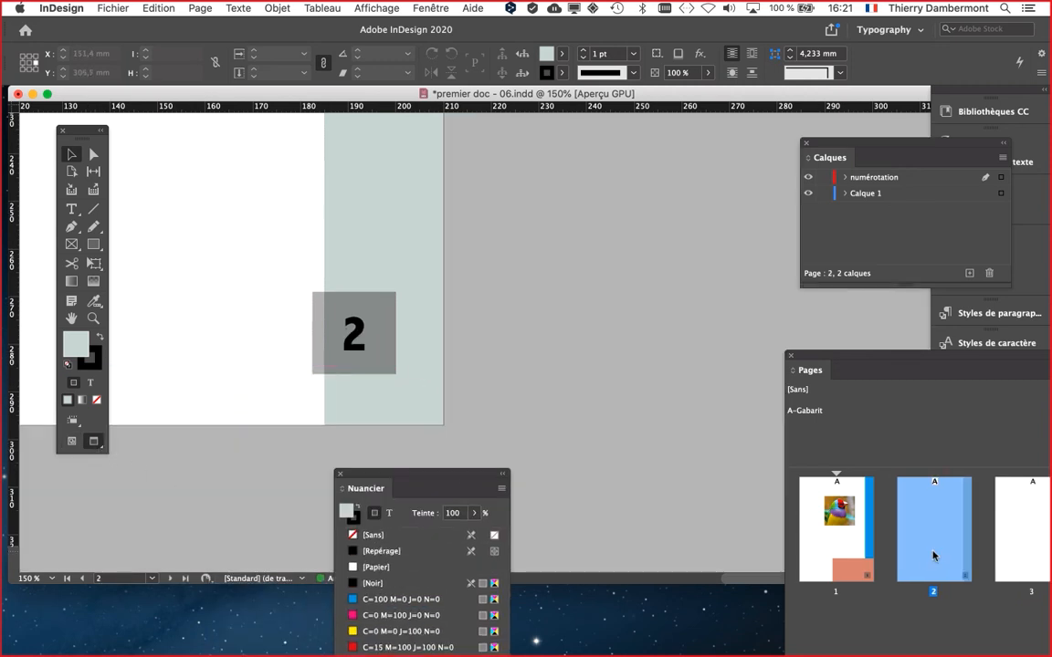
pyautogui.doubleClick(827, 563)
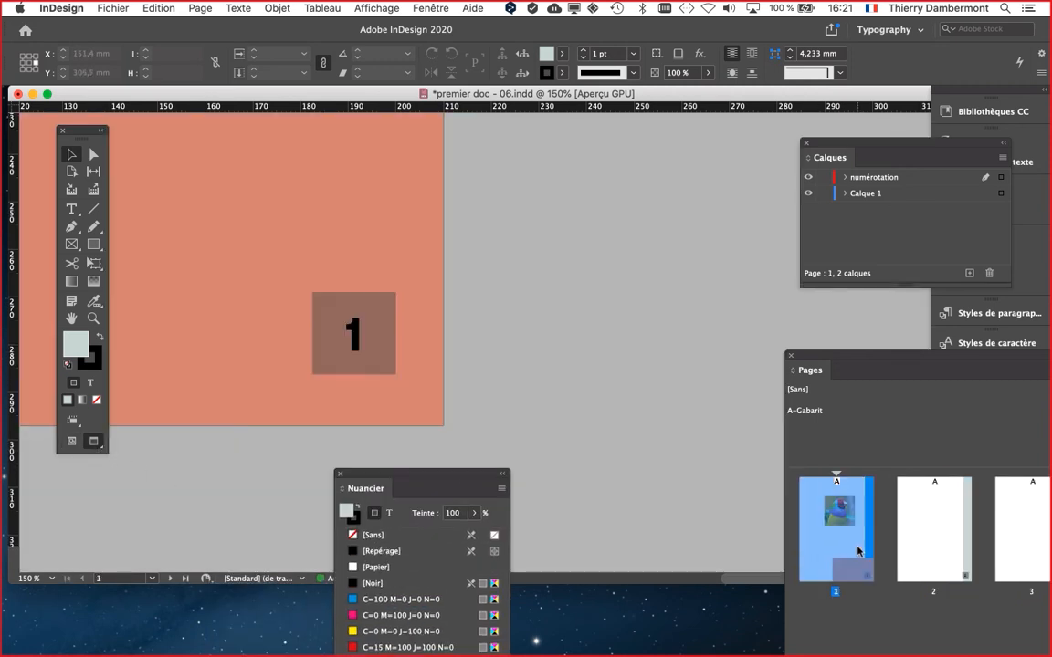
pyautogui.doubleClick(950, 540)
# Bring the whole Pages panel into view on the workspace and open the A-Gabarit master
pyautogui.moveTo(951, 358); pyautogui.dragTo(943, 359)
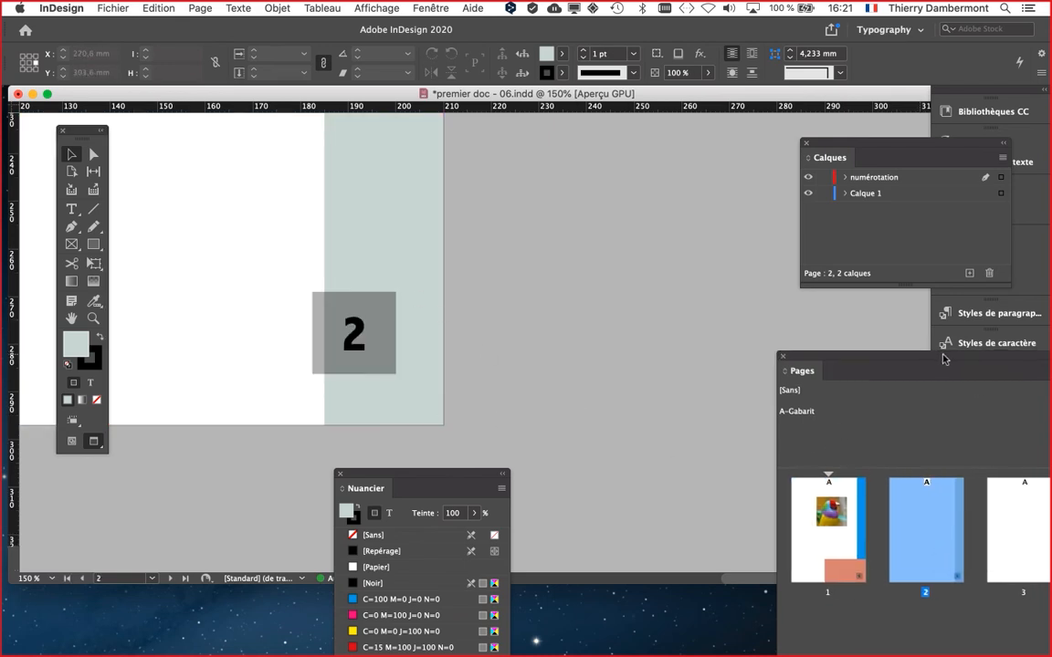
pyautogui.click(909, 353)
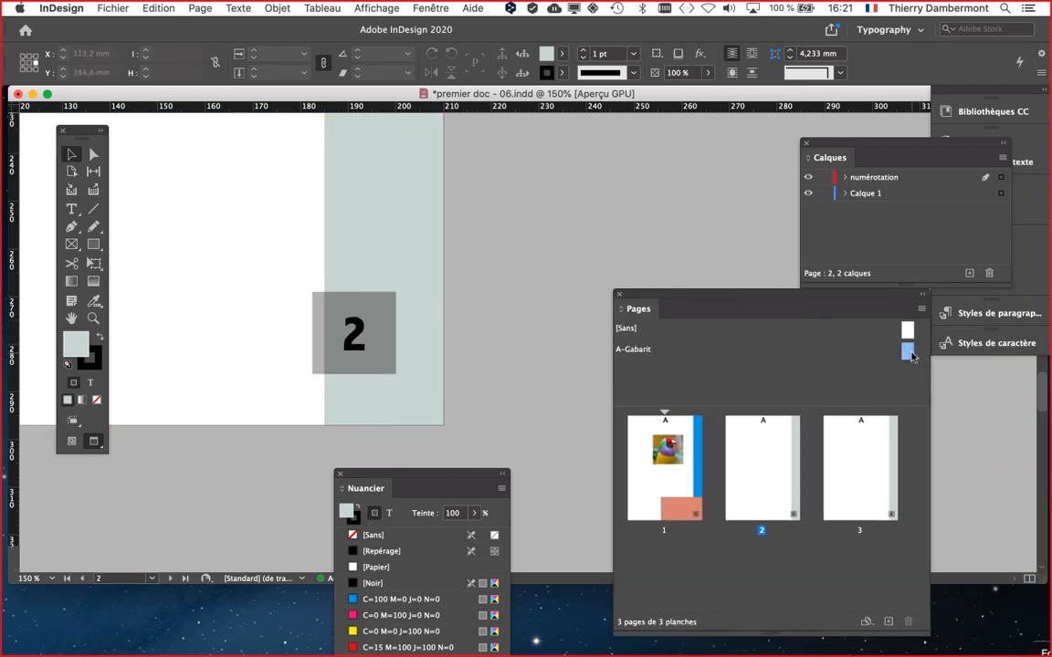
pyautogui.doubleClick(908, 353)
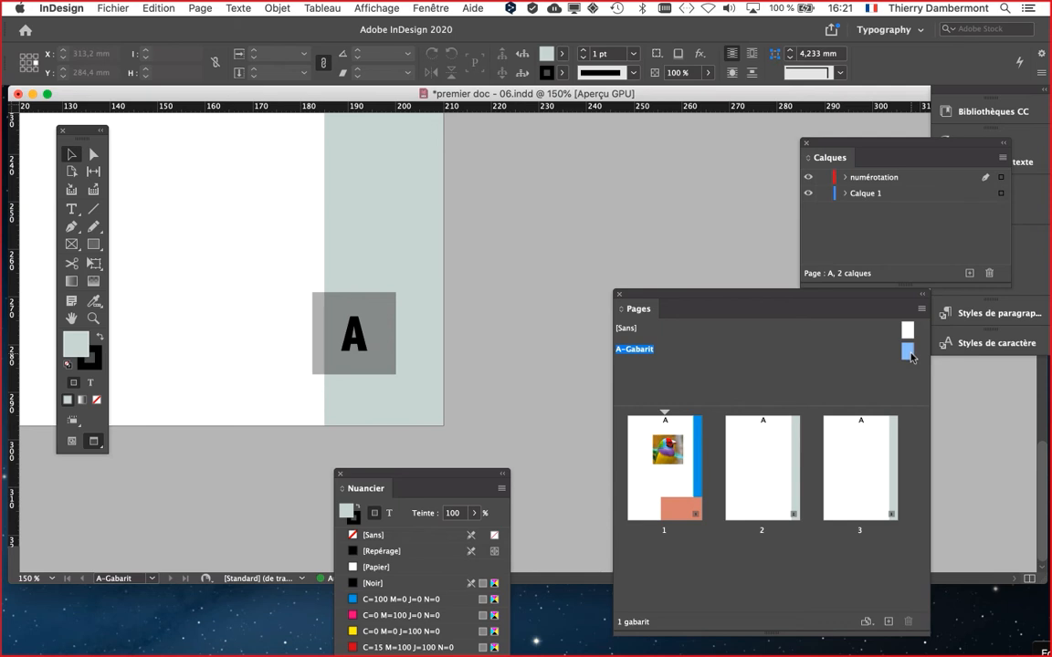
# Open the corner options (Options d'arrondis) for the master's page-number frame, place the dialog beside it and enable the preview
pyautogui.click(369, 329)
pyautogui.click(266, 8)
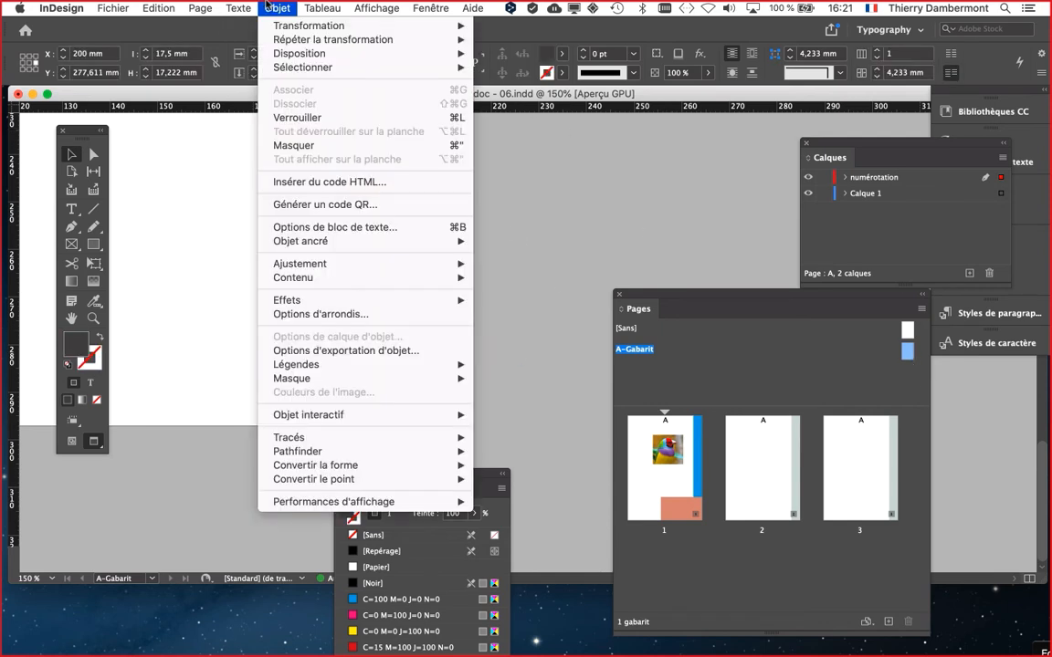
pyautogui.click(266, 7)
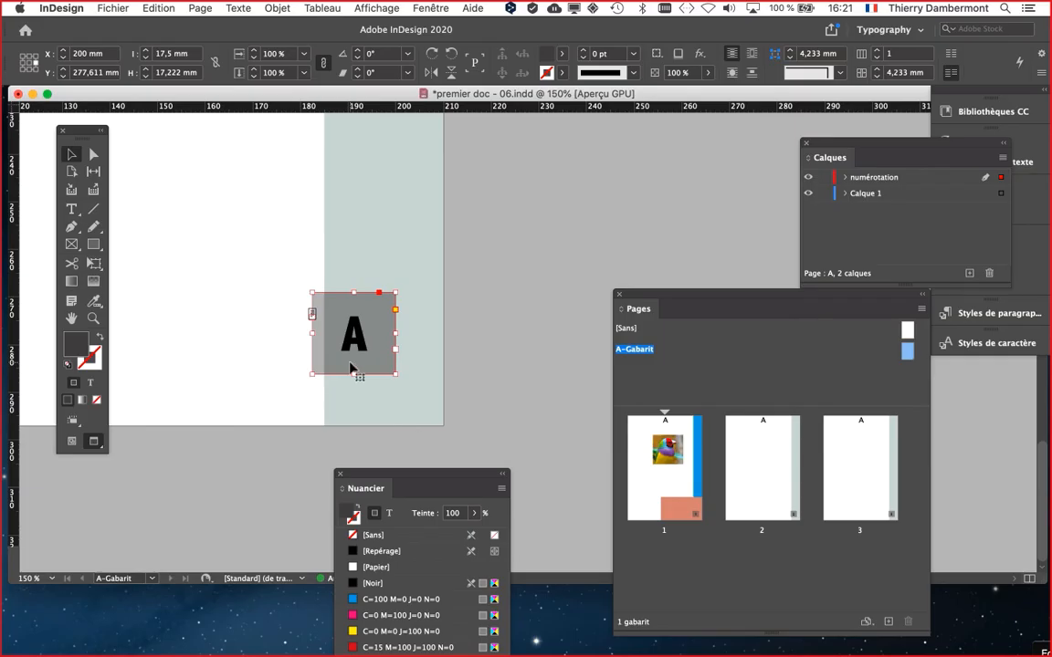
pyautogui.click(277, 8)
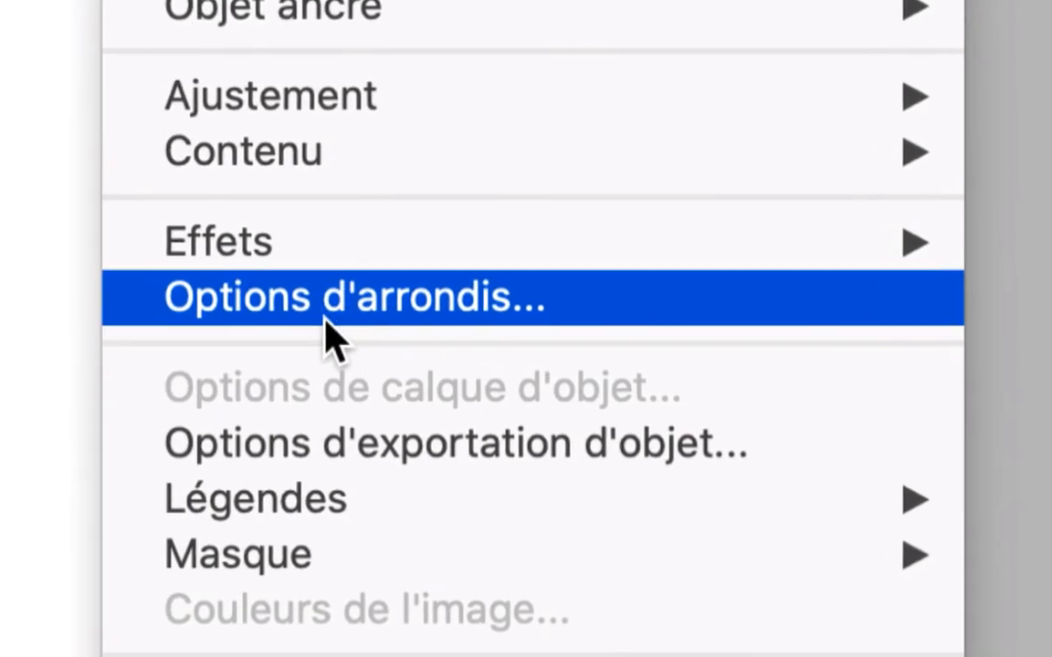
pyautogui.click(127, 320)
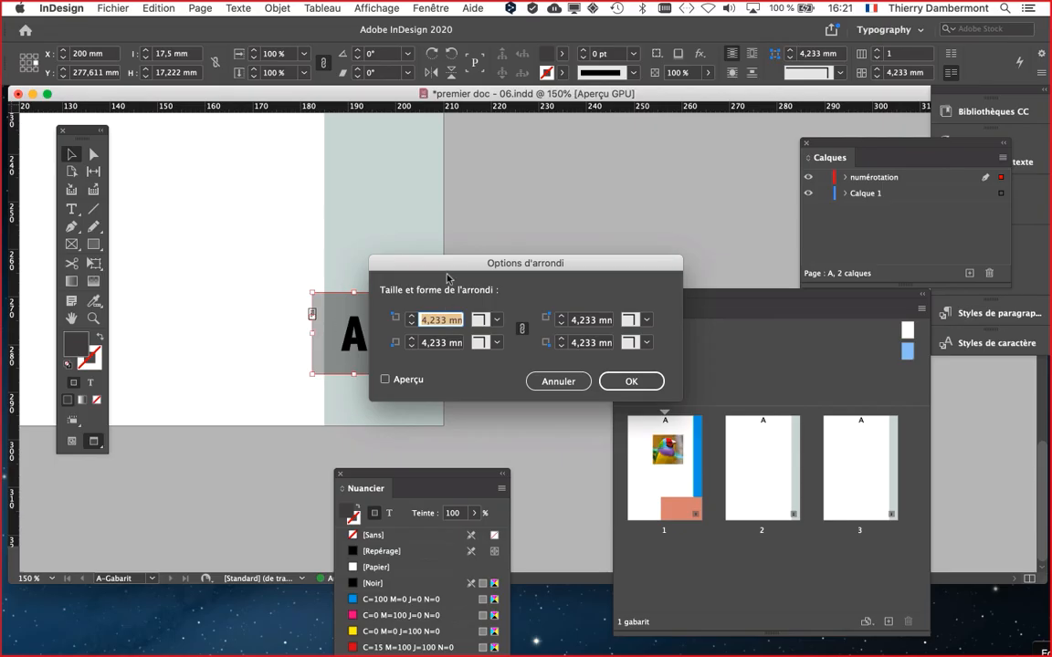
pyautogui.moveTo(447, 269); pyautogui.dragTo(489, 182)
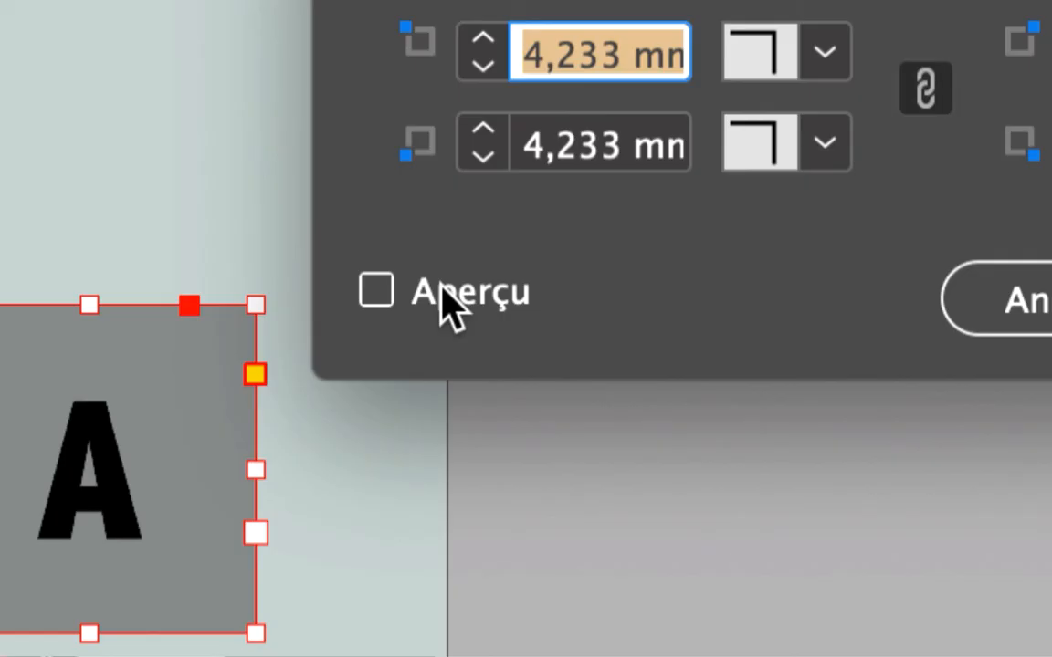
pyautogui.click(447, 305)
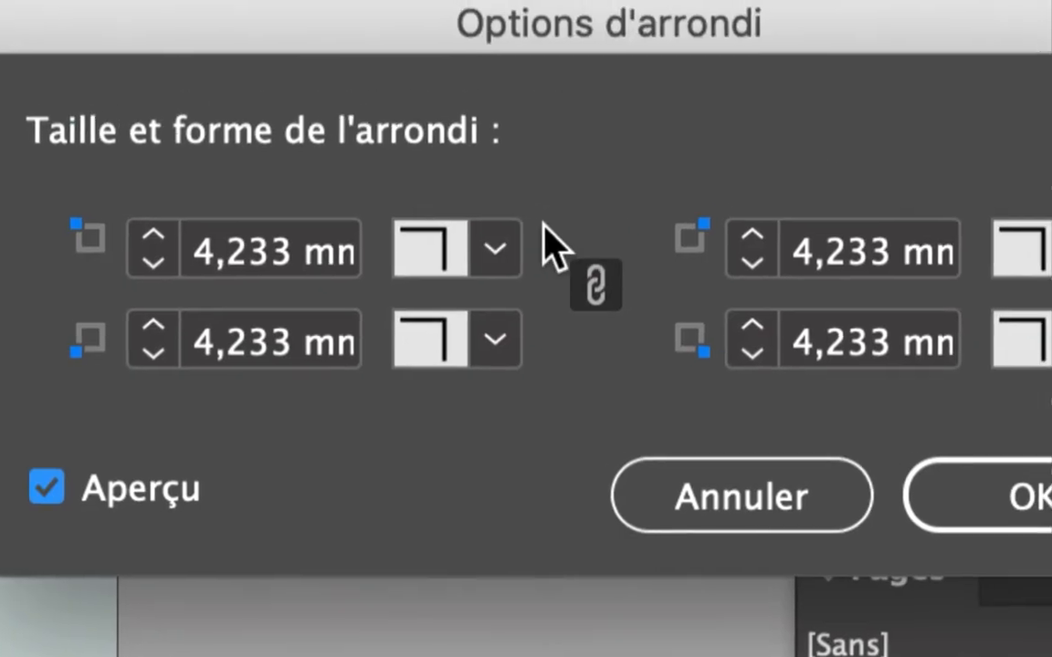
# Give all four corners of the page-number frame the Arrondi shape with a size of 3 mm and apply it
pyautogui.click(538, 229)
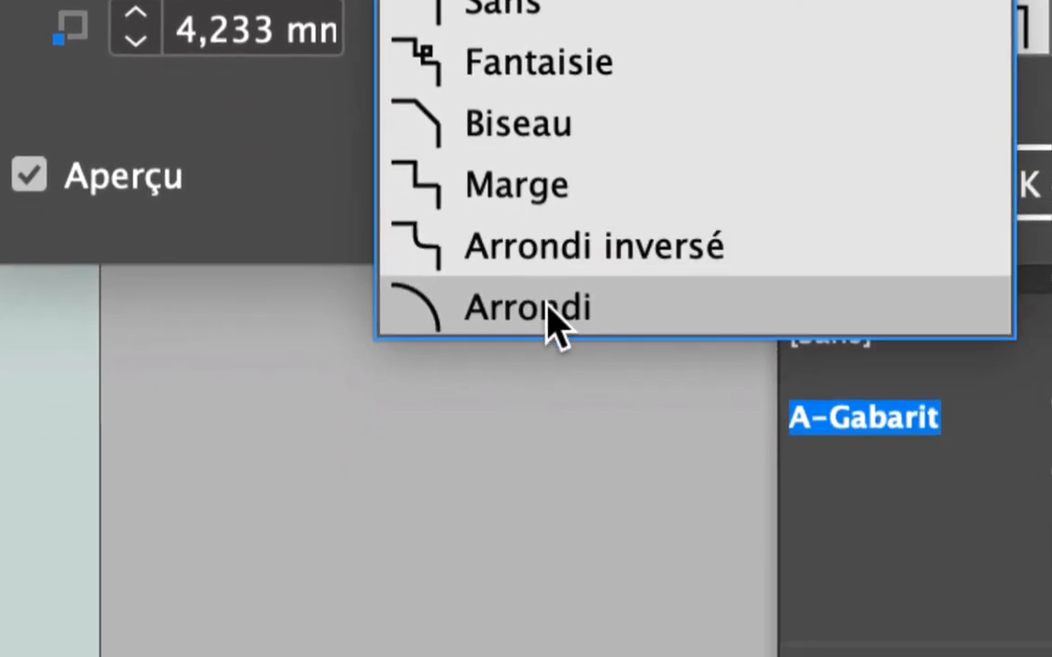
pyautogui.click(594, 584)
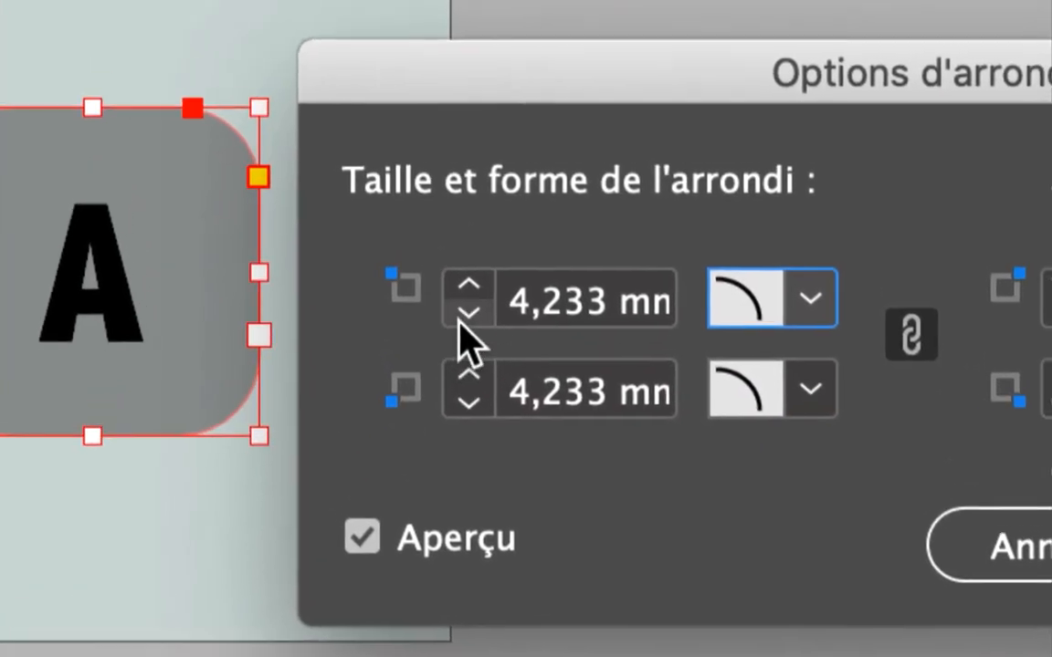
pyautogui.click(467, 313)
pyautogui.click(467, 313)
pyautogui.click(467, 313)
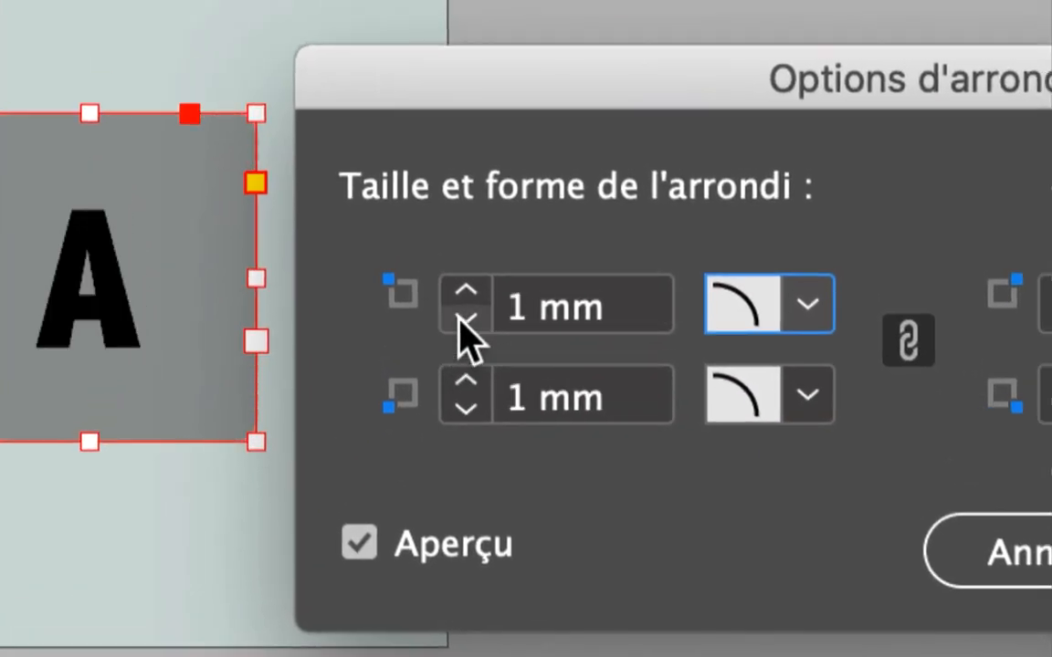
pyautogui.click(463, 317)
pyautogui.click(463, 317)
pyautogui.click(461, 347)
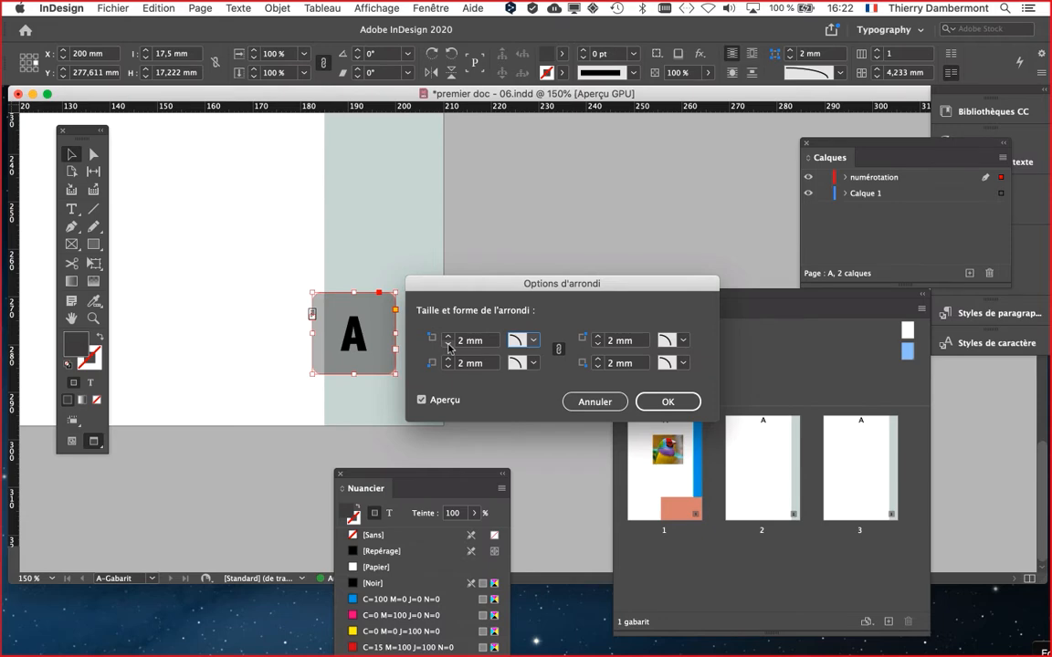
pyautogui.click(448, 336)
pyautogui.click(664, 401)
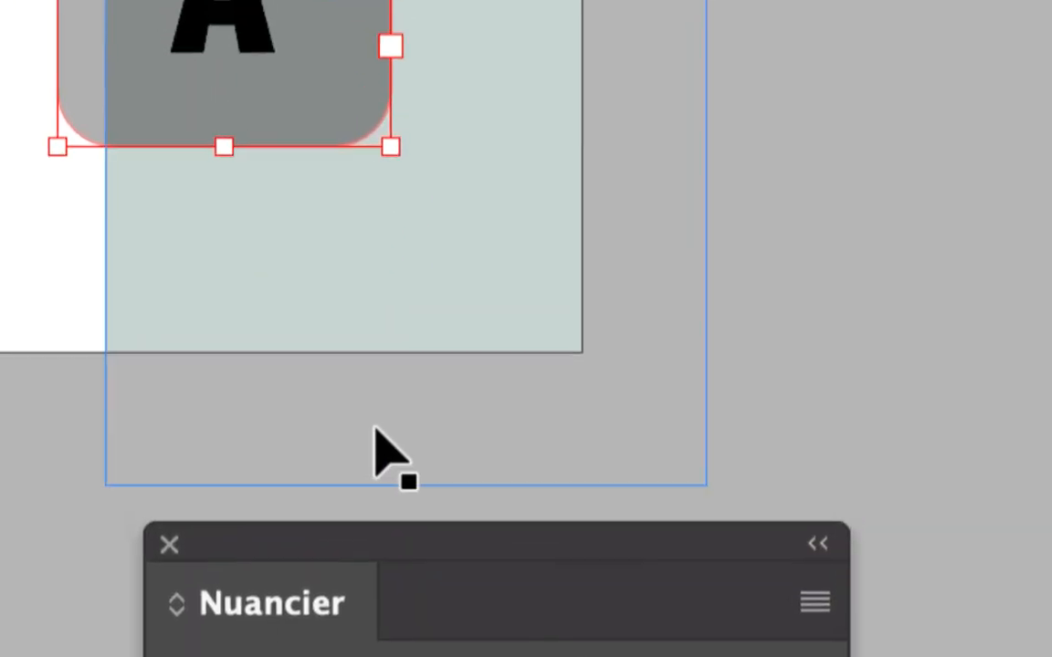
# Reopen the page-number frame's corner options, keep the Arrondi shape and set the size of all corners to 4 mm
pyautogui.click(365, 427)
pyautogui.click(282, 418)
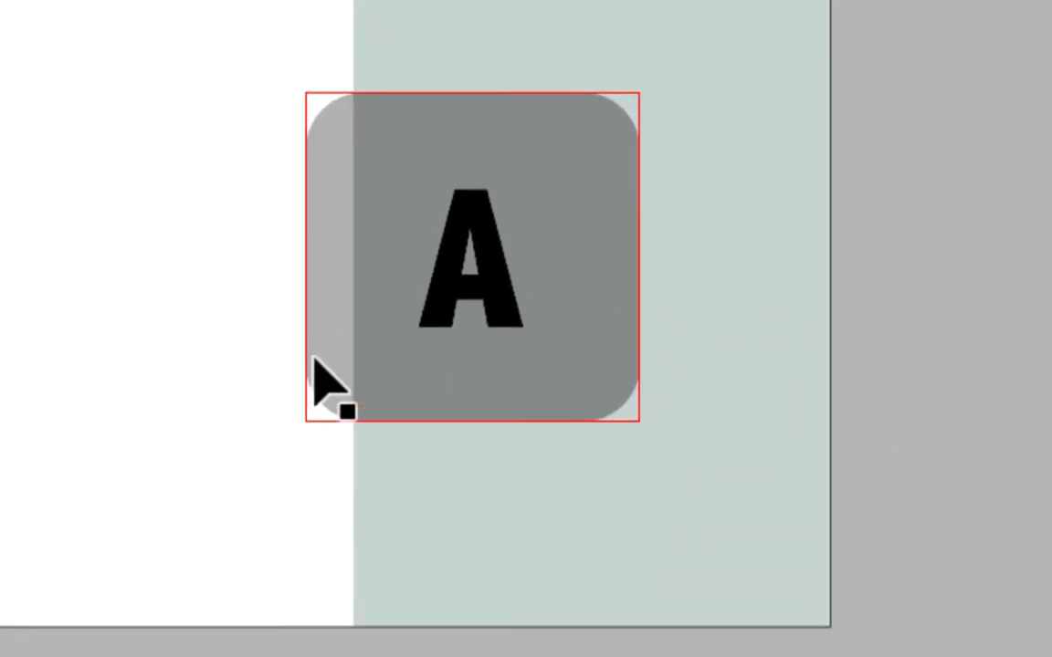
pyautogui.click(327, 303)
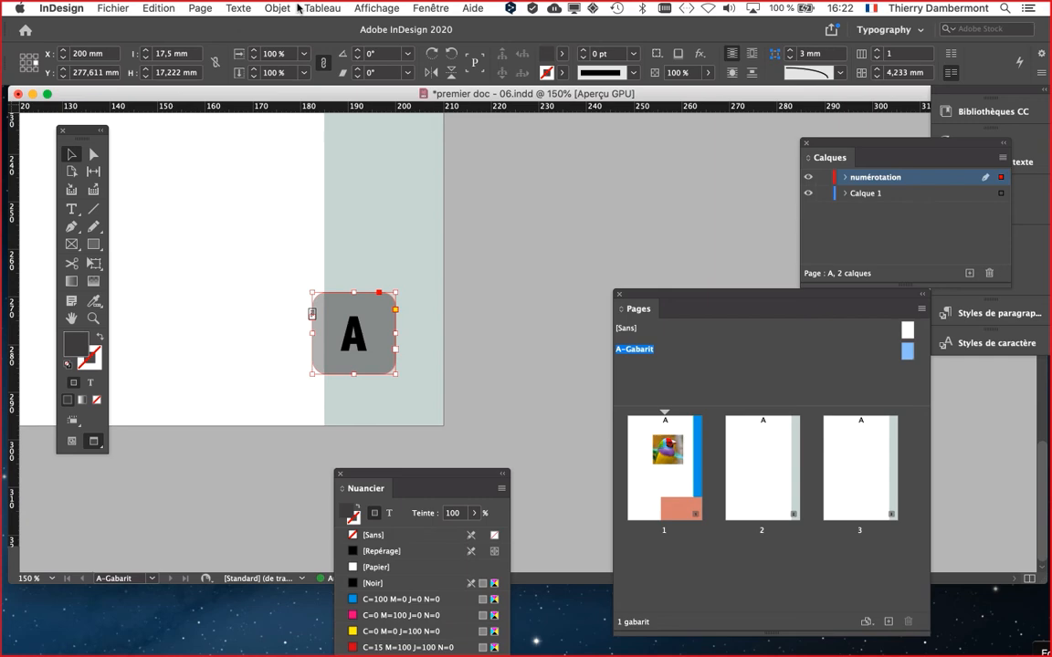
pyautogui.click(278, 9)
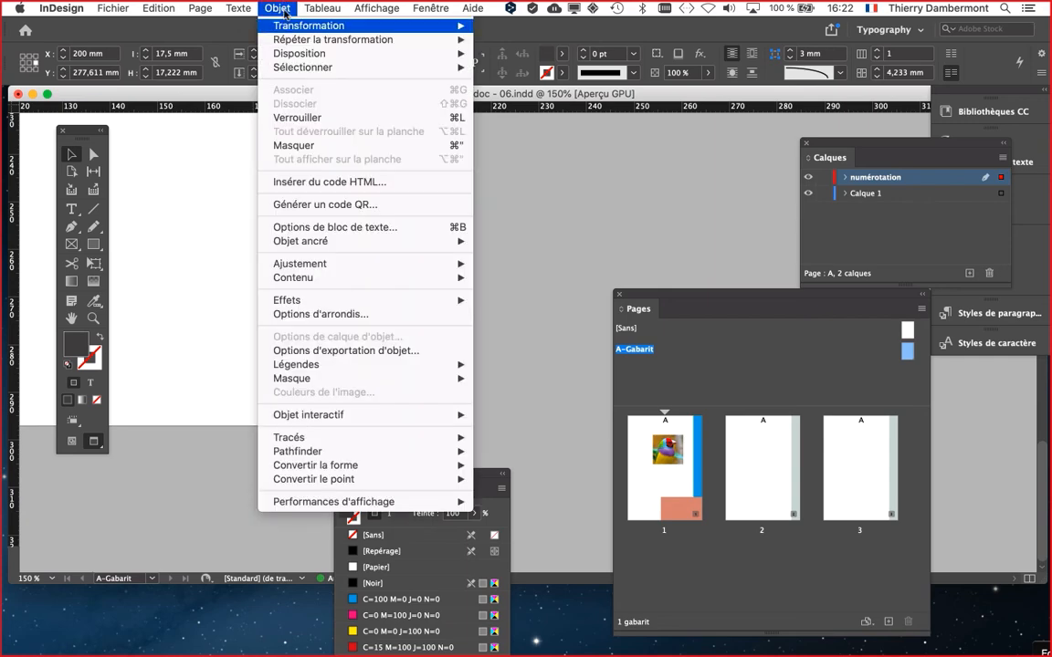
pyautogui.click(347, 314)
pyautogui.moveTo(504, 246); pyautogui.dragTo(588, 227)
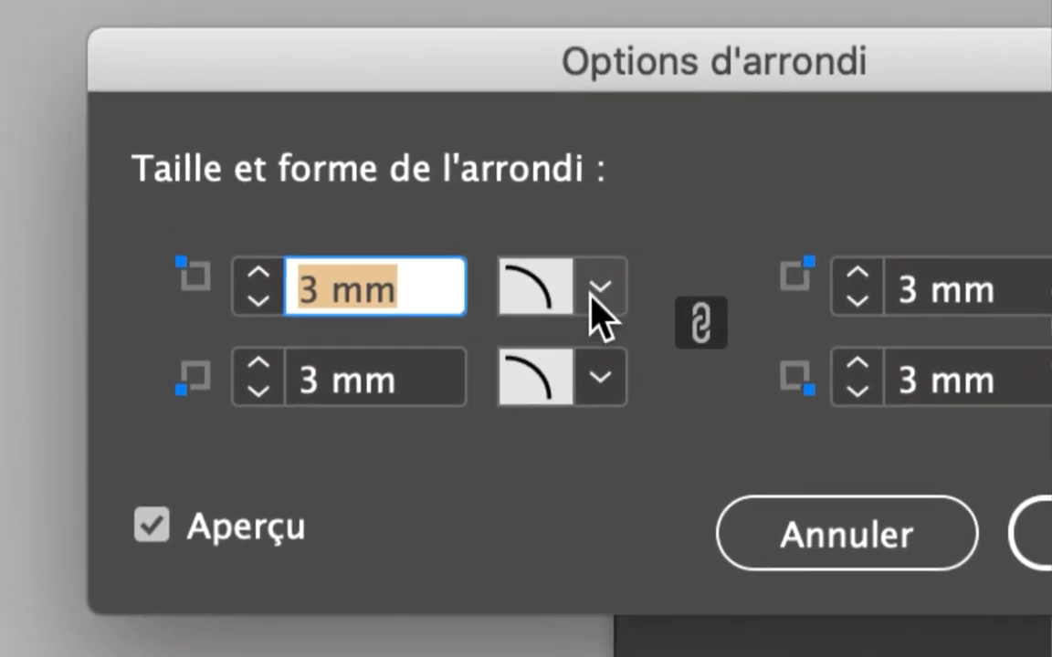
pyautogui.click(858, 86)
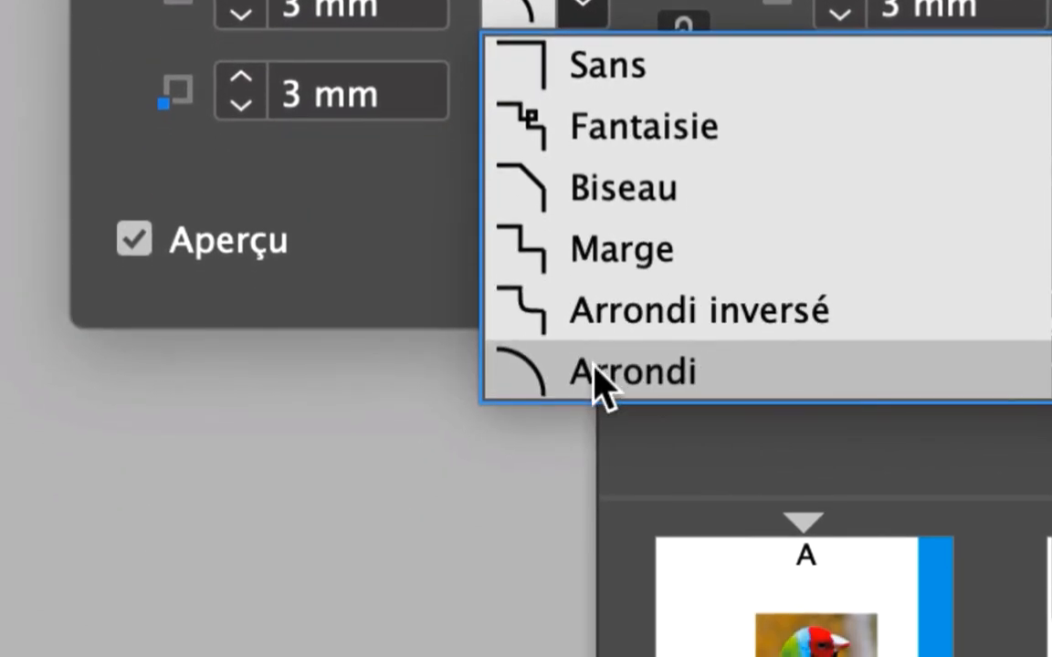
pyautogui.click(608, 650)
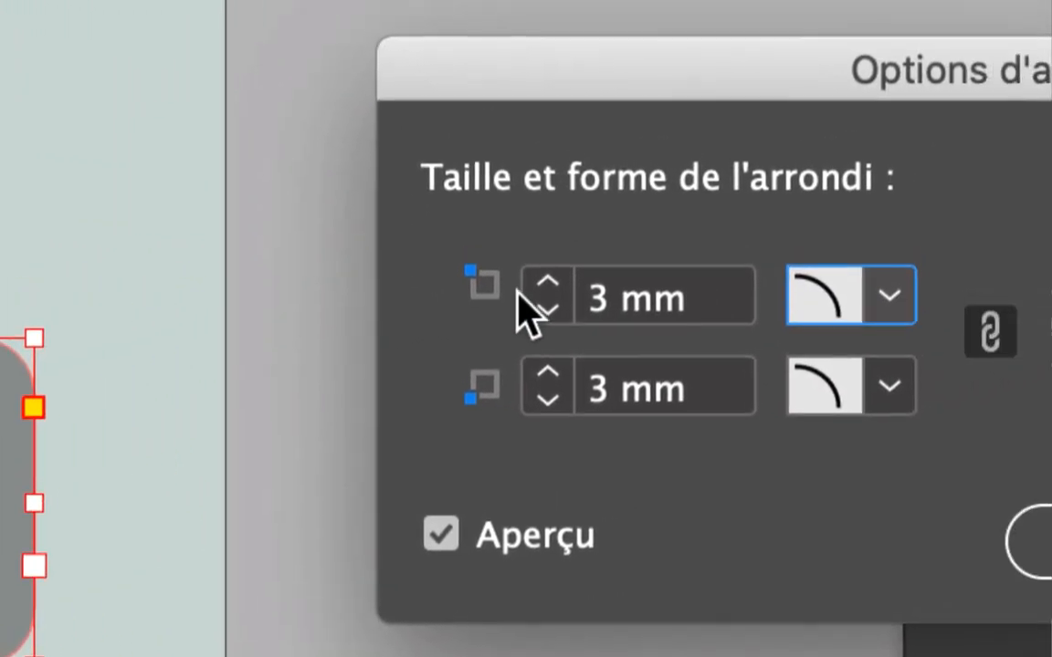
pyautogui.click(676, 244)
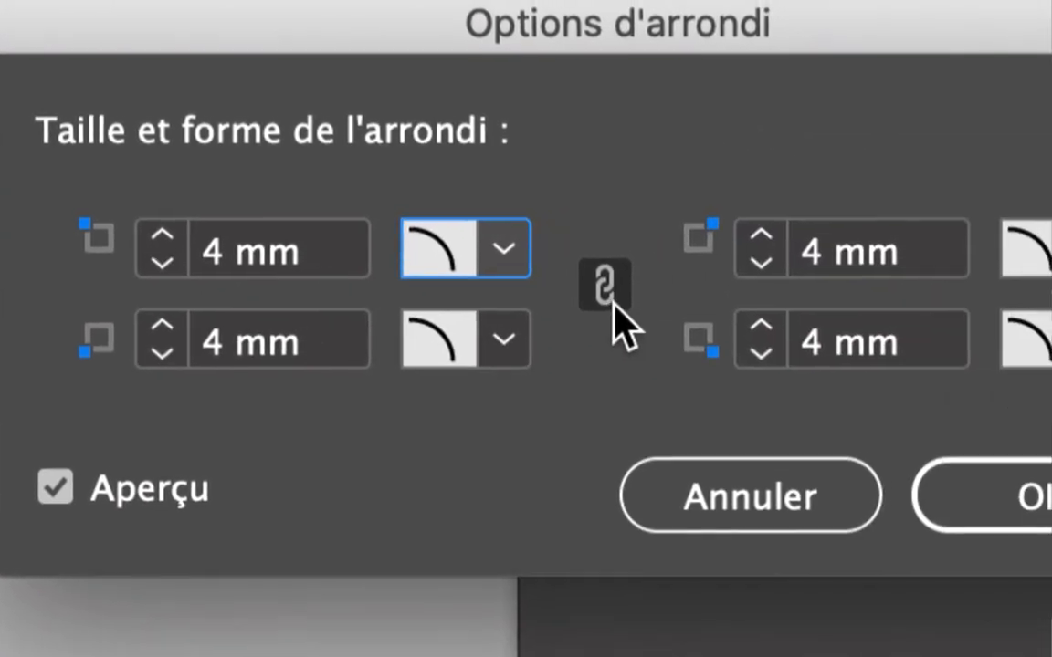
# Unlink the corner settings, set the frame's top-left and bottom-right corners to Sans, and apply the options
pyautogui.click(999, 328)
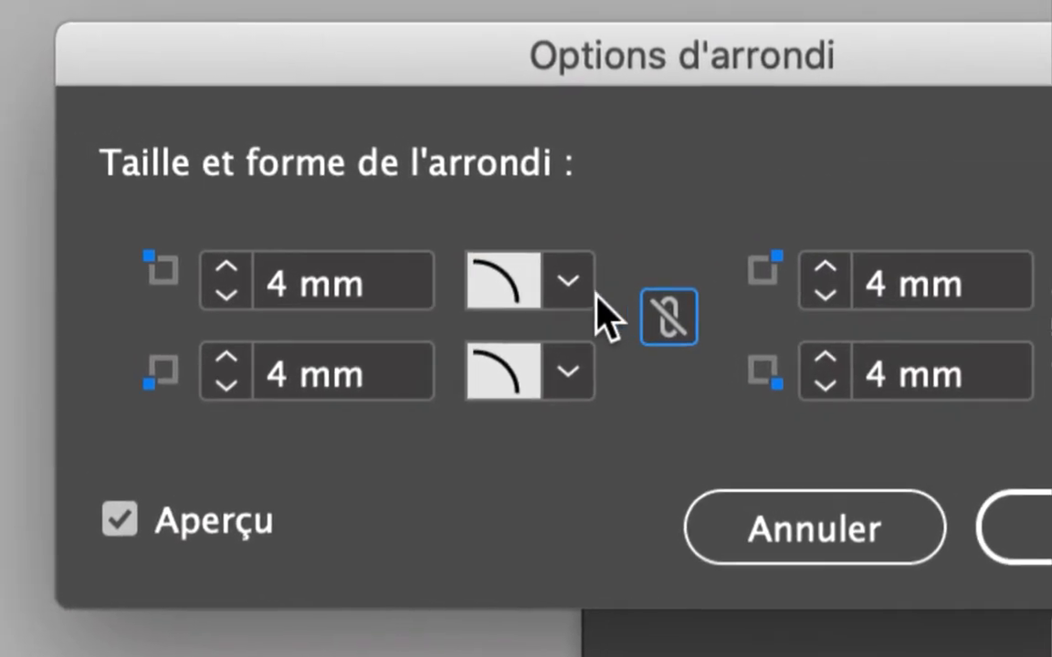
pyautogui.click(598, 311)
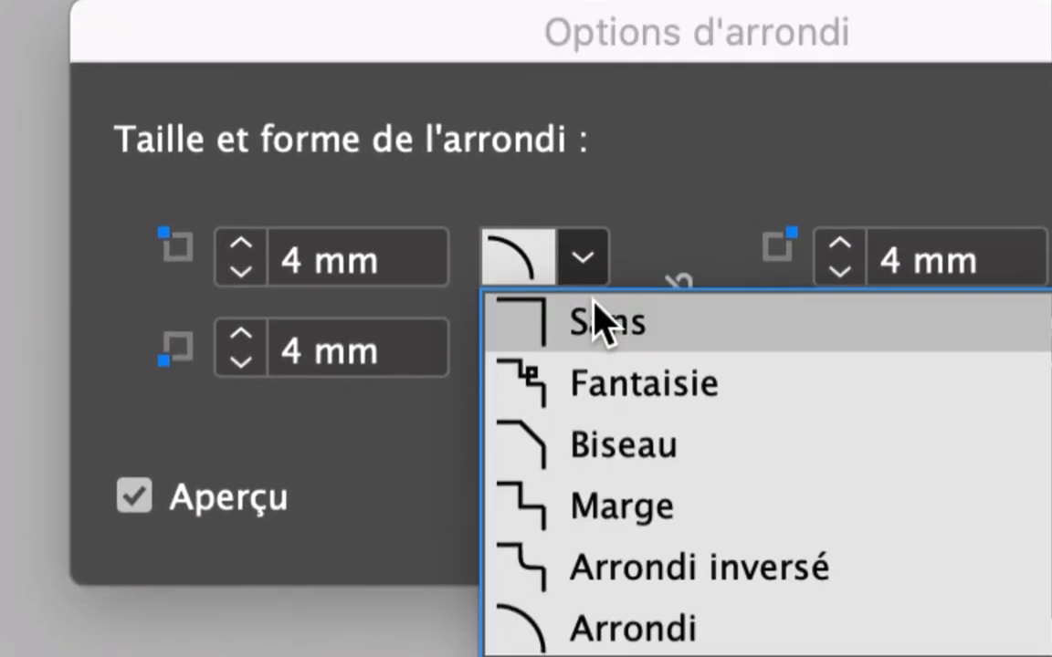
pyautogui.click(603, 347)
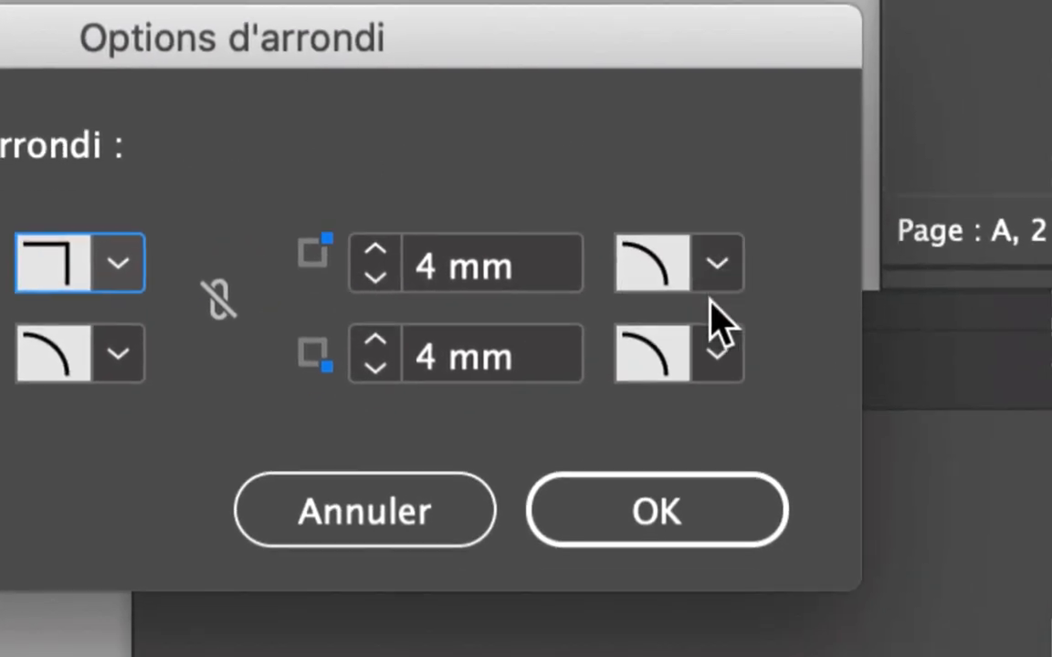
pyautogui.click(974, 375)
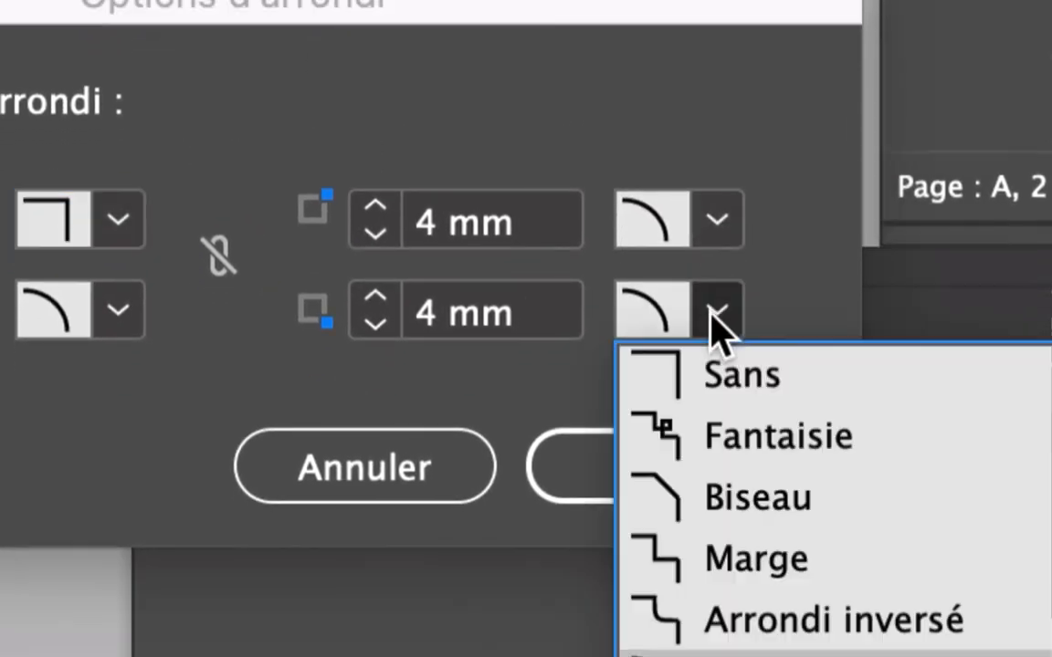
pyautogui.click(983, 433)
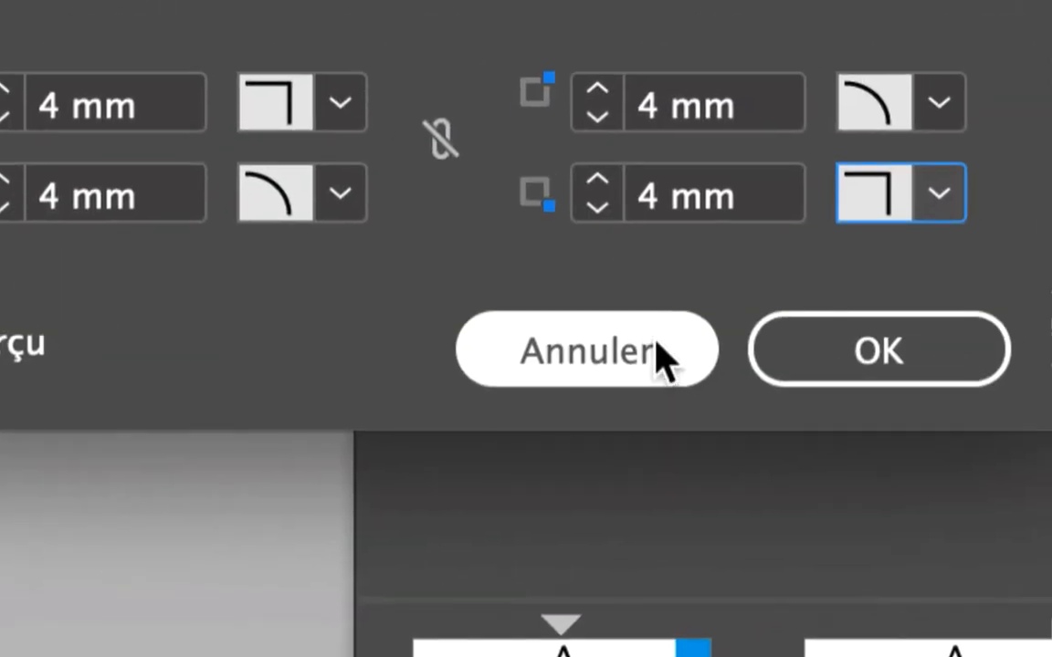
pyautogui.click(810, 351)
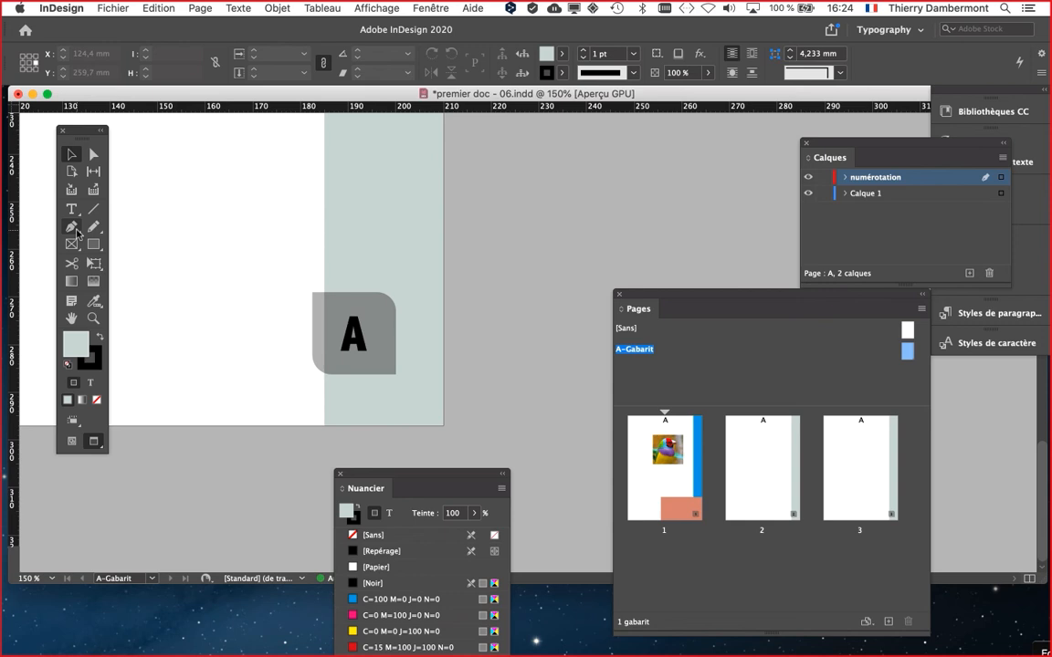
pyautogui.press('super+minus')
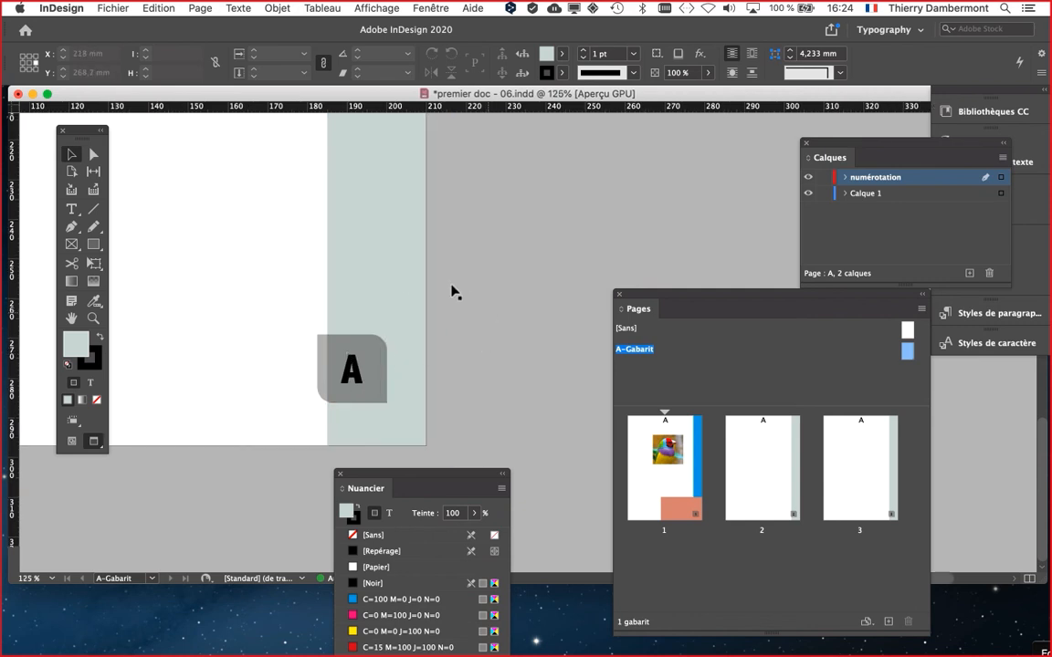
pyautogui.hscroll(-5, 453, 290)
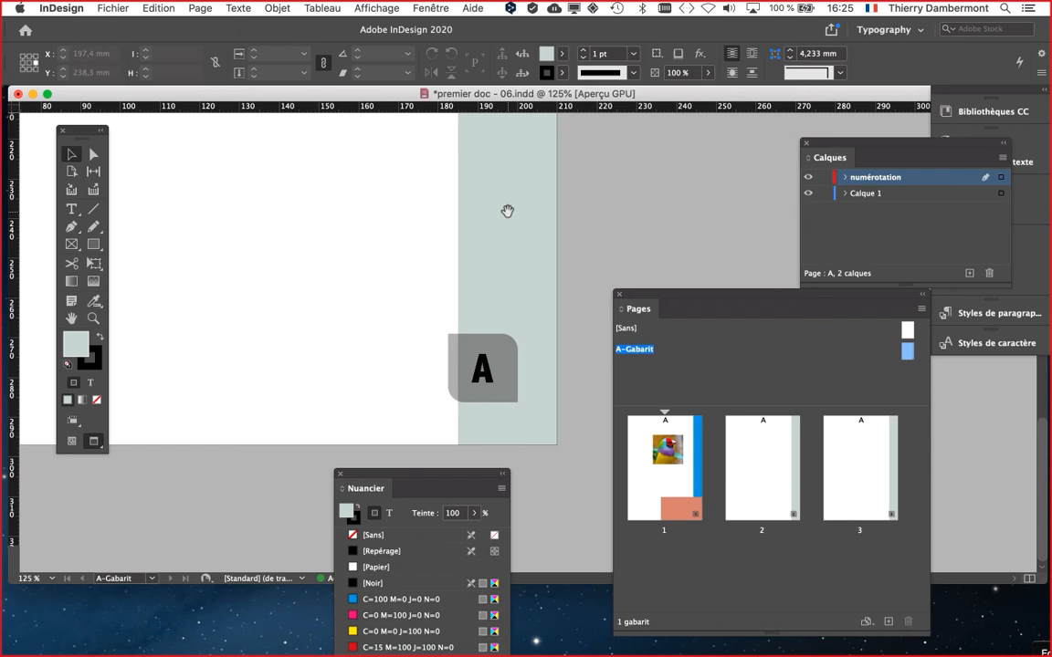
# Move the Pages and Nuancier panels clear of the layout and display pages 1 and 2 to check the styled page number
pyautogui.press('super+minus')
pyautogui.press('super+minus')
pyautogui.press('super+minus')
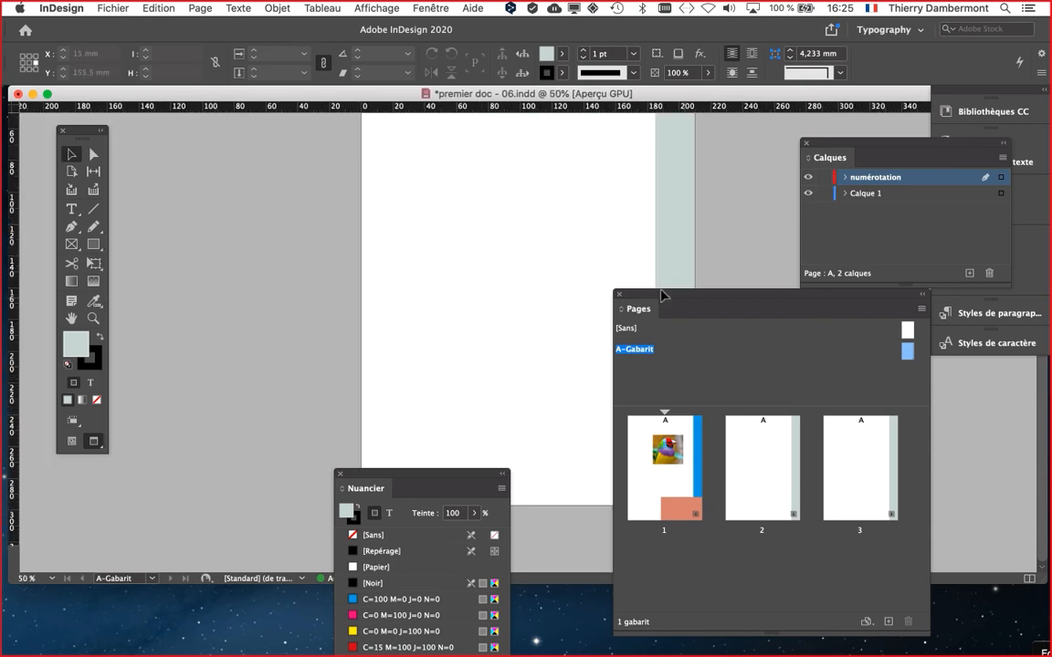
pyautogui.moveTo(661, 294); pyautogui.dragTo(848, 323)
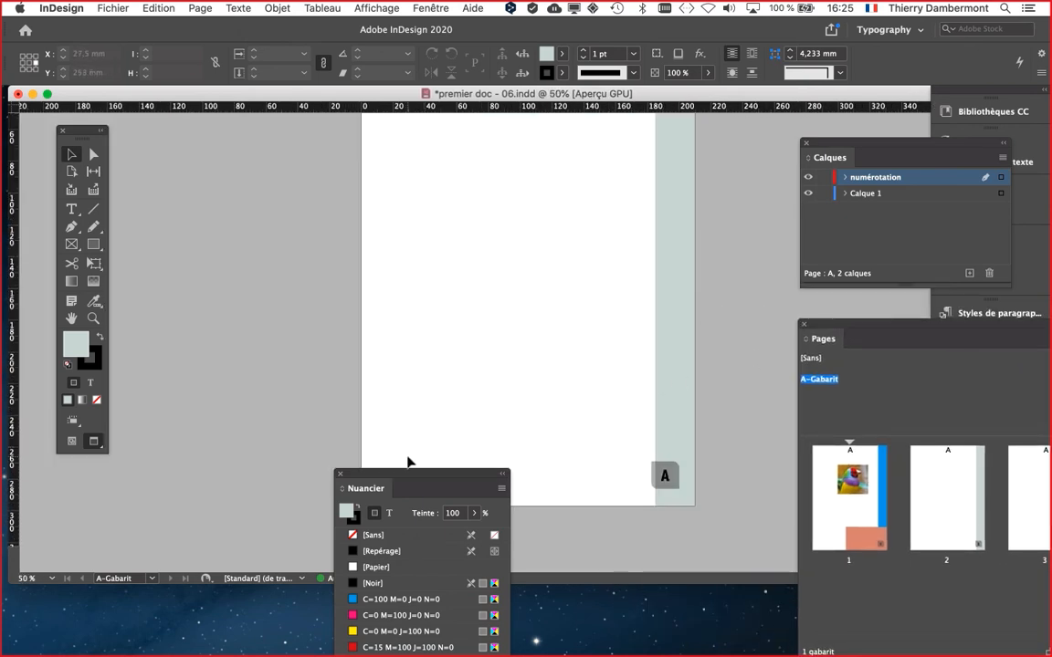
pyautogui.moveTo(412, 473); pyautogui.dragTo(213, 504)
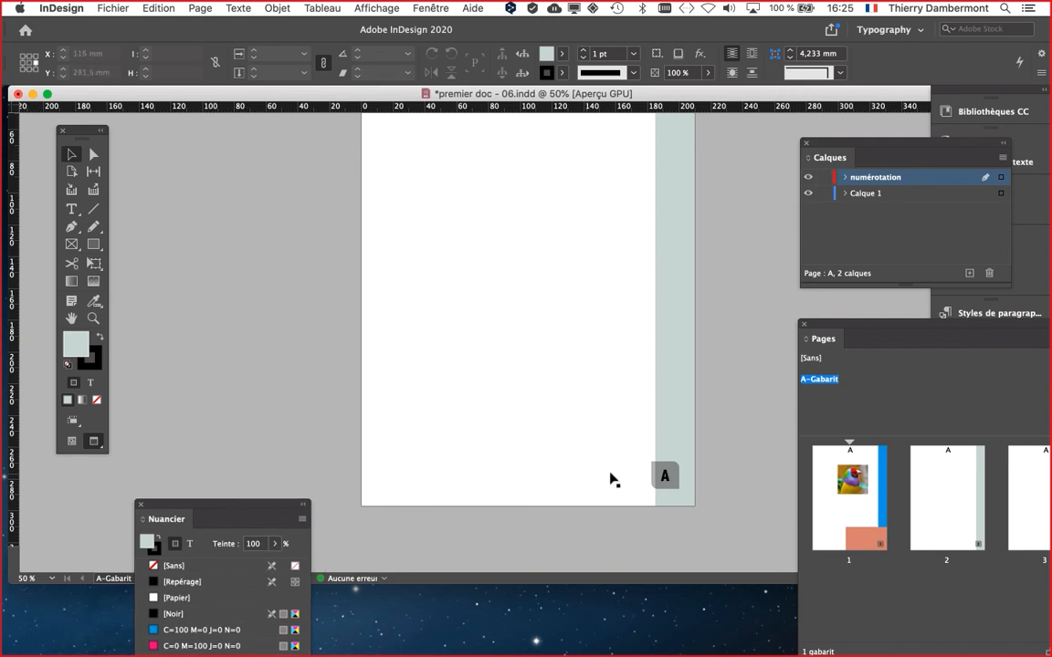
pyautogui.moveTo(854, 332); pyautogui.dragTo(704, 158)
pyautogui.doubleClick(696, 336)
pyautogui.click(829, 315)
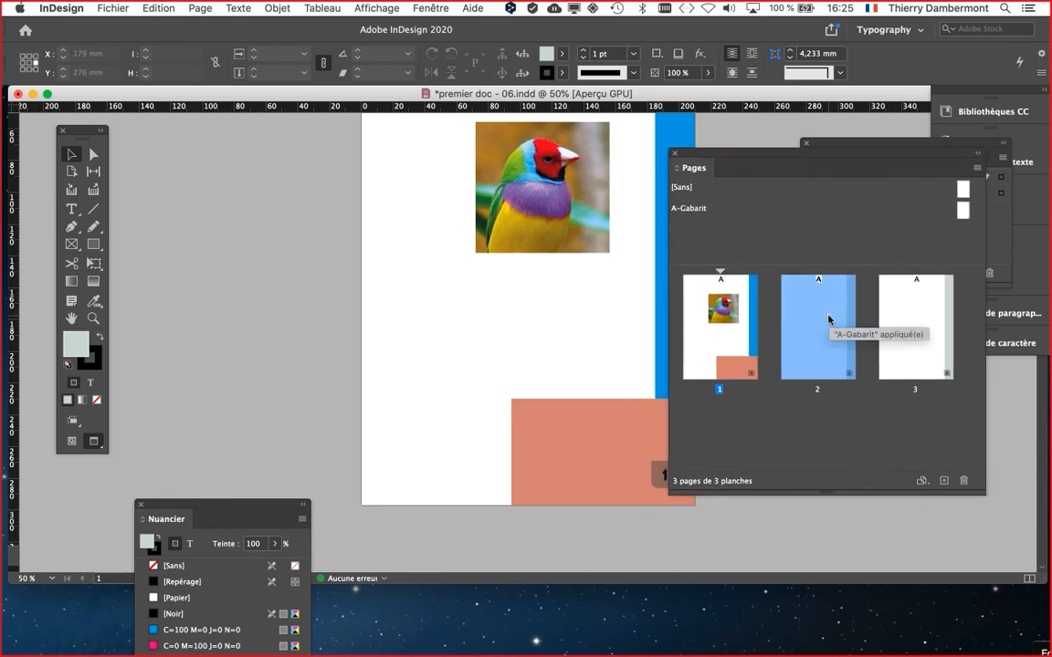
pyautogui.doubleClick(829, 319)
# Save the document under the new name premier doc - 07.indd in the ID jour 1 au matin folder
pyautogui.click(113, 9)
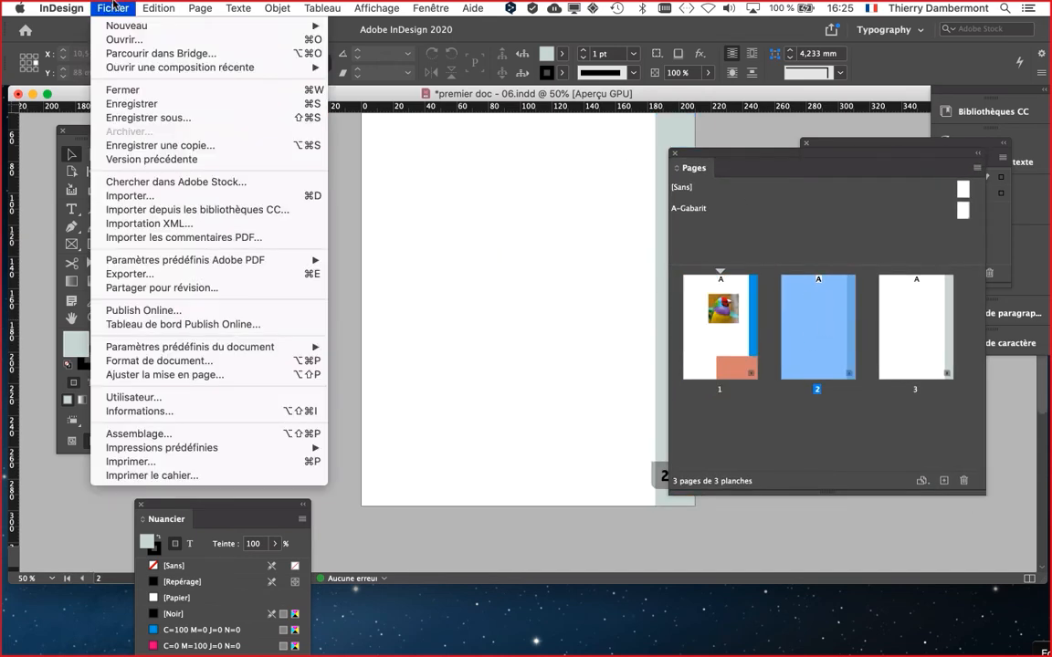
pyautogui.click(153, 117)
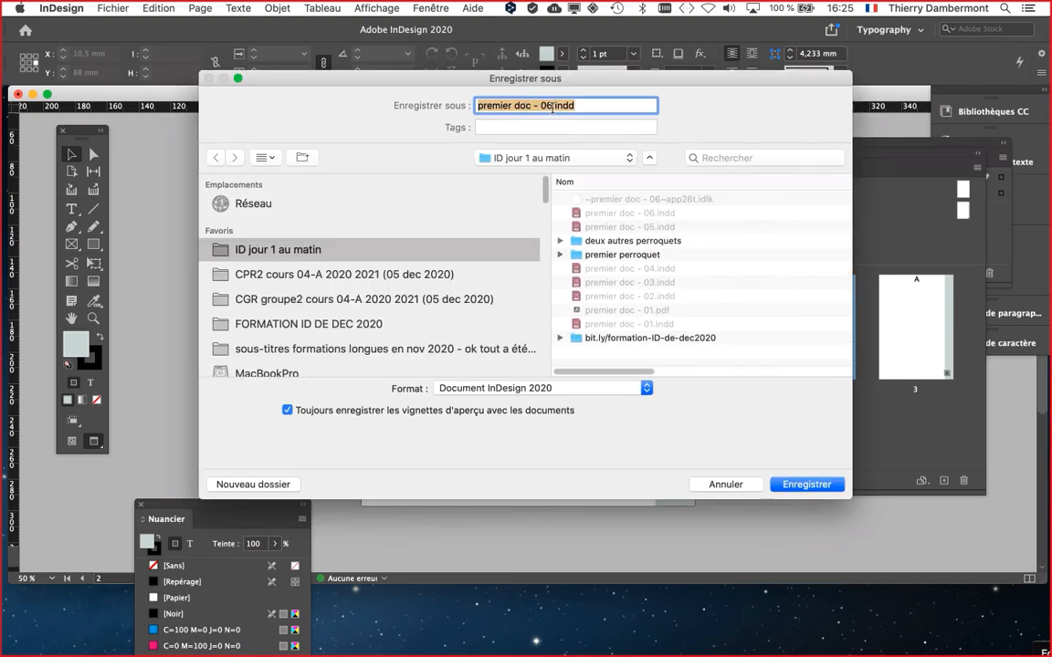
pyautogui.click(554, 109)
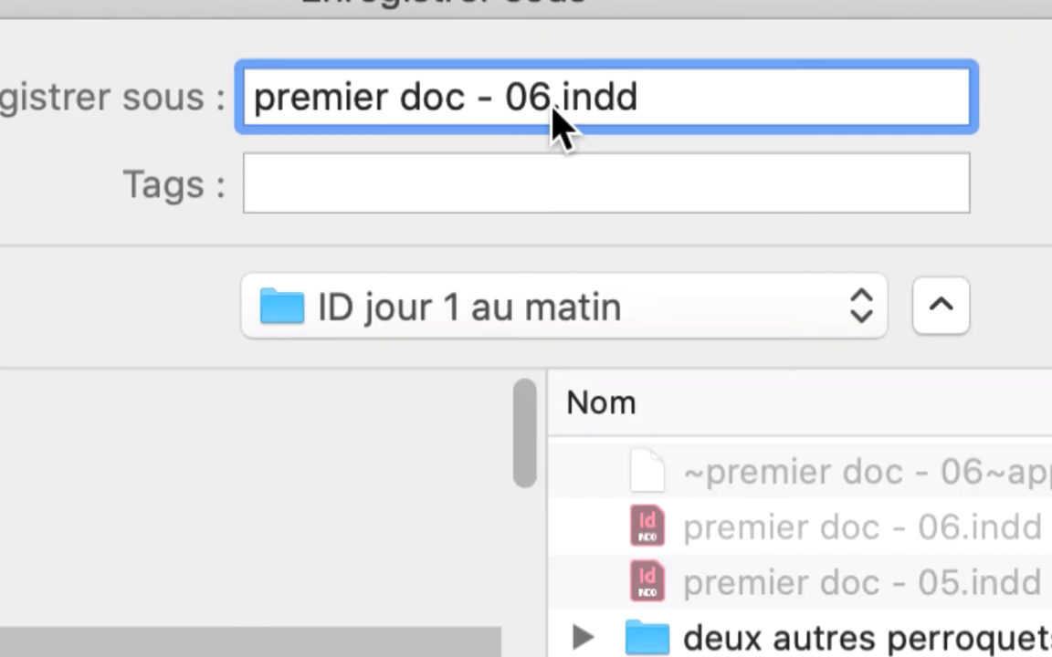
pyautogui.press('BackSpace')
pyautogui.write('7')
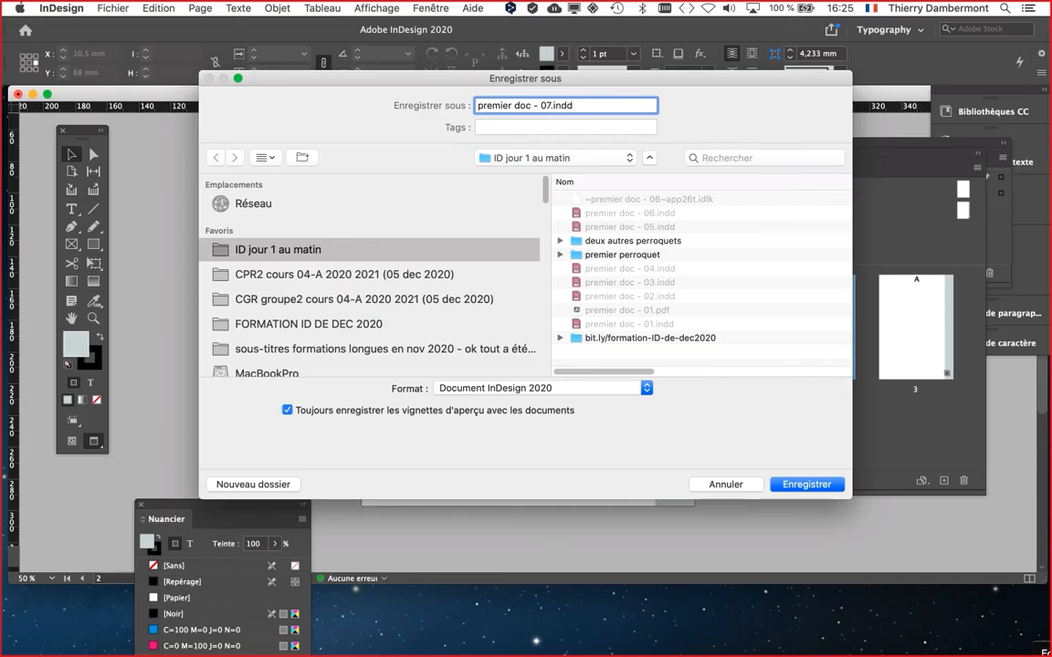
pyautogui.click(807, 484)
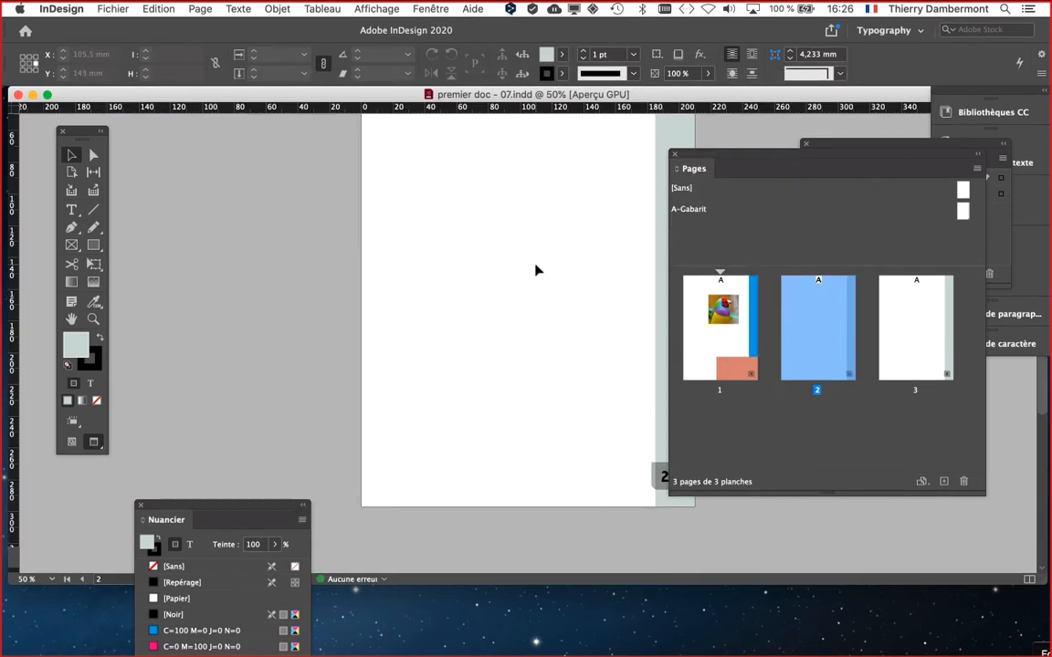
# Show the Calques panel and place it on the pasteboard beside page 2
pyautogui.scroll(3, 476, 284)
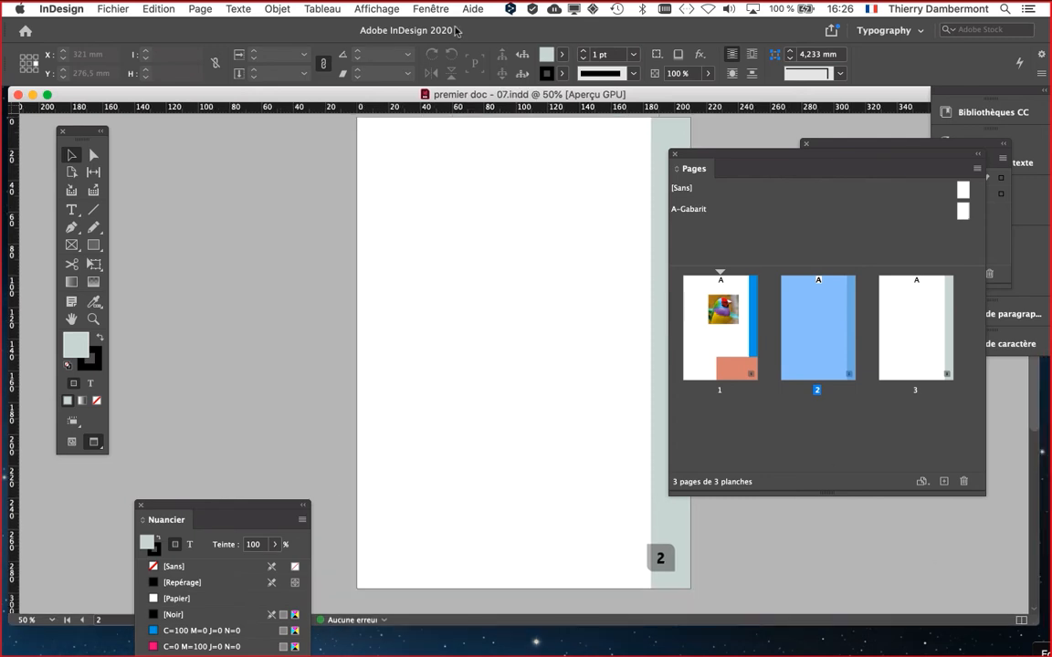
pyautogui.click(427, 9)
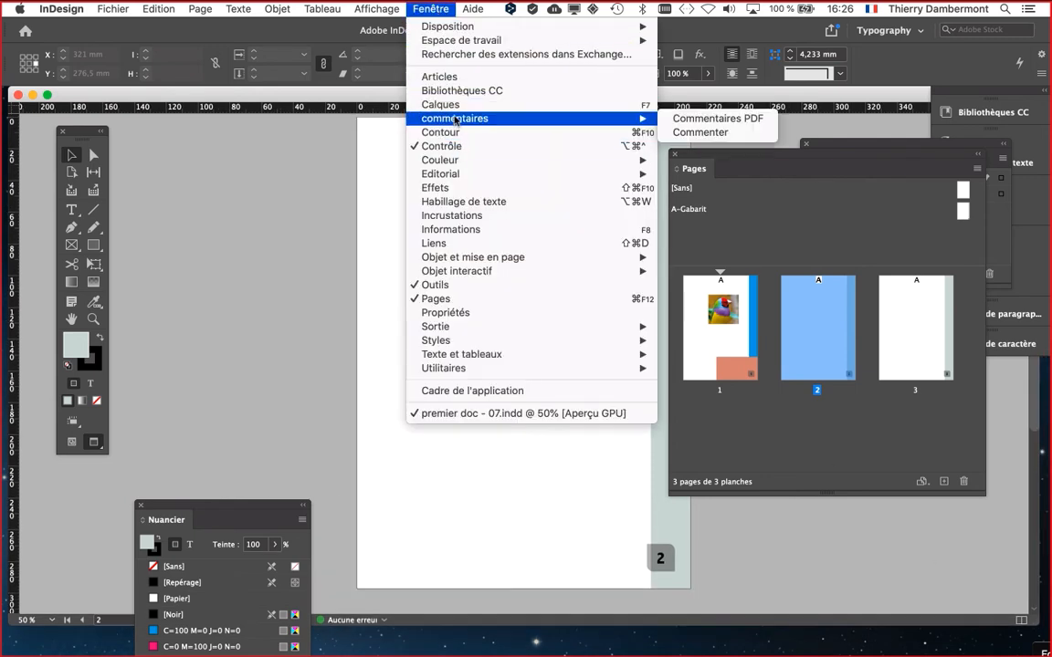
pyautogui.click(445, 105)
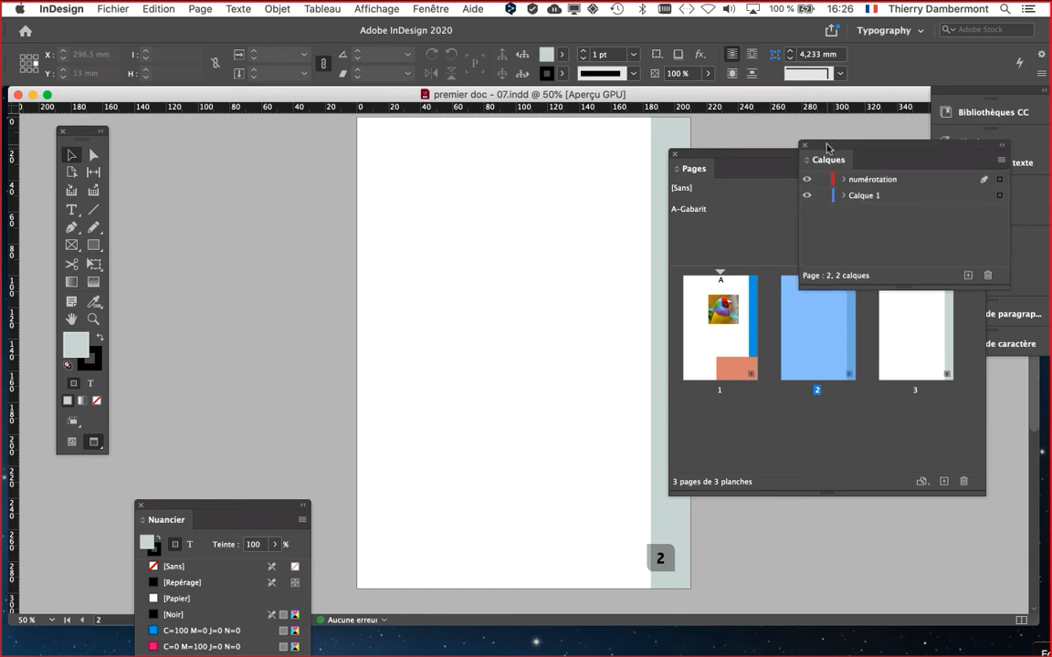
pyautogui.moveTo(828, 146); pyautogui.dragTo(184, 153)
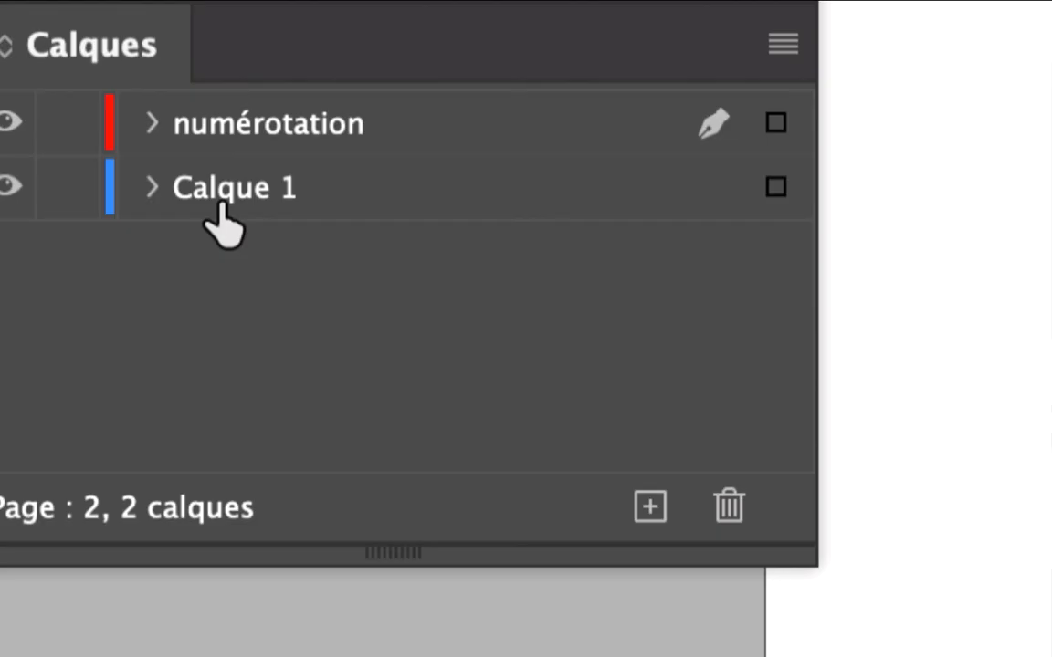
# Rename the layer Calque 1 as images through its layer options
pyautogui.click(220, 201)
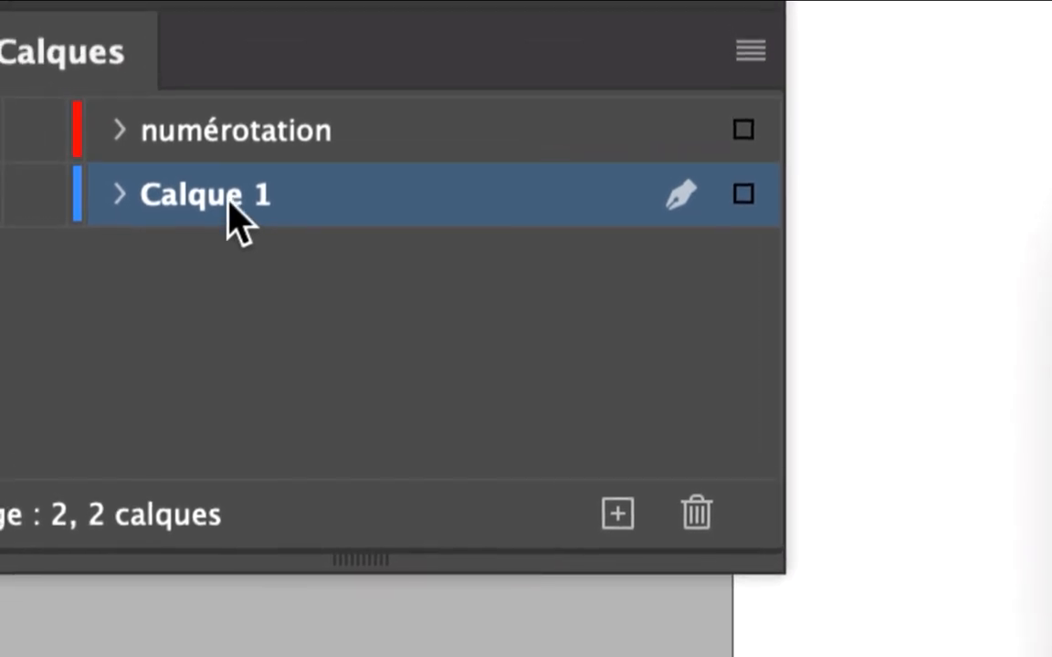
pyautogui.doubleClick(233, 208)
pyautogui.moveTo(601, 205); pyautogui.dragTo(296, 233)
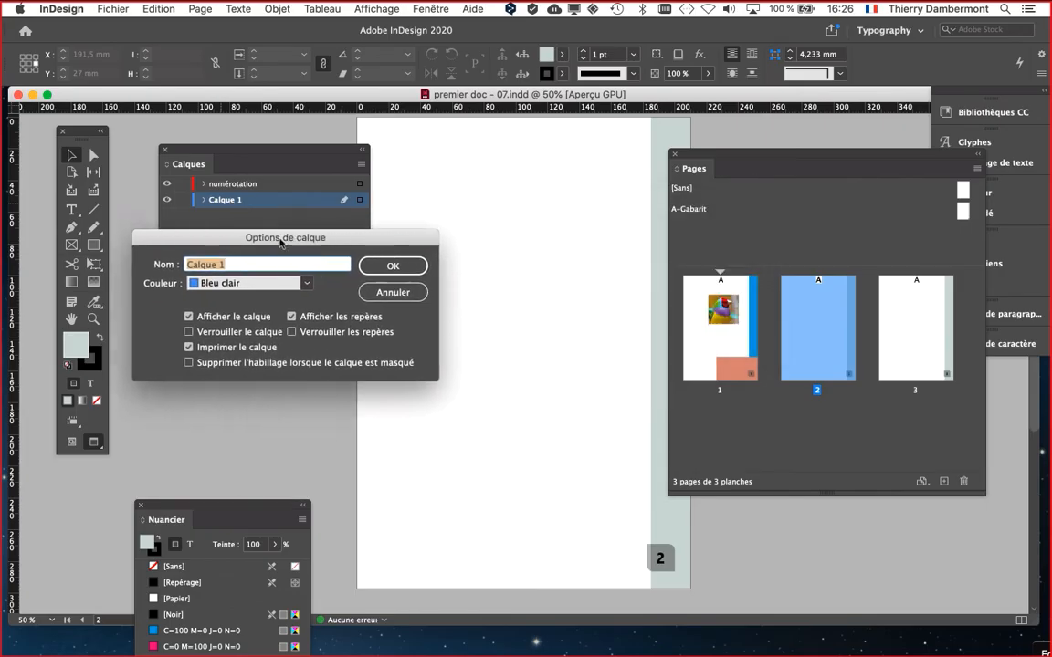
pyautogui.press('alt')
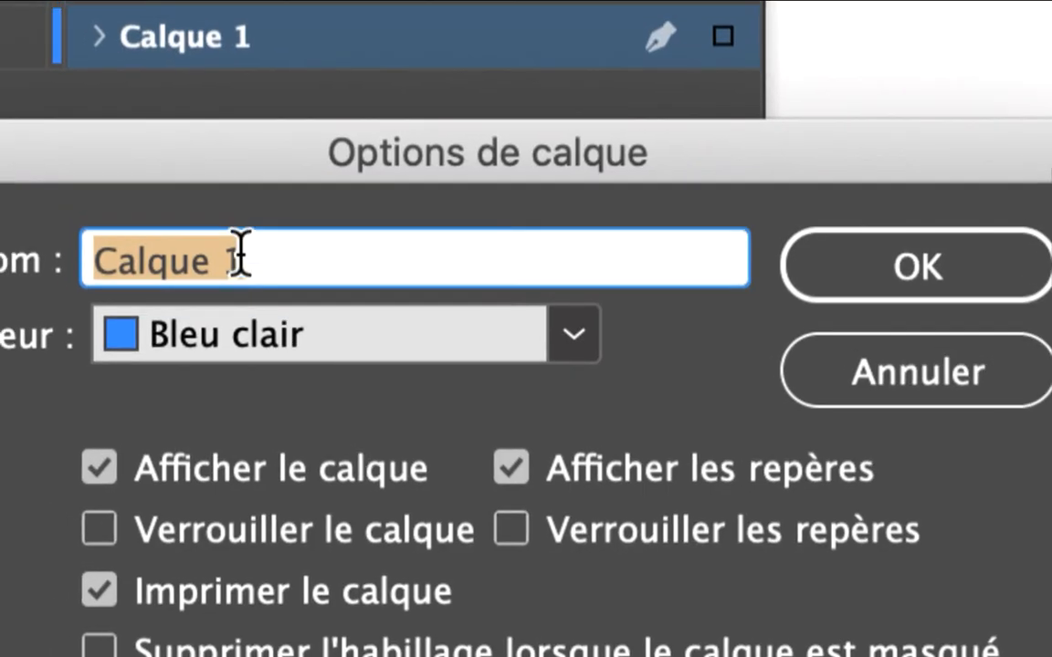
pyautogui.write('ima')
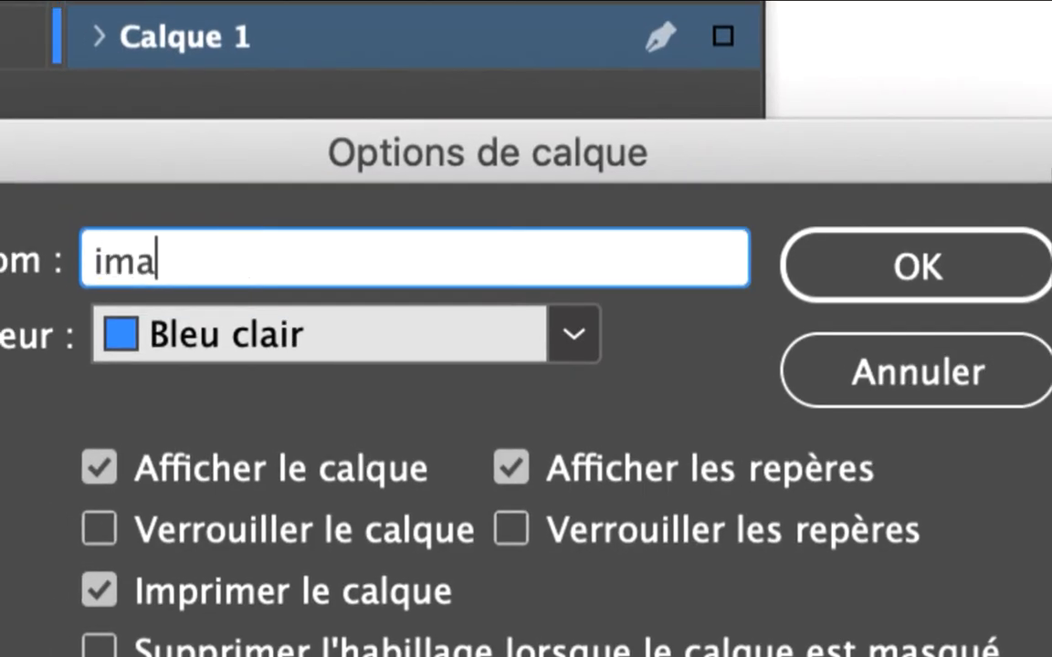
pyautogui.write('ges')
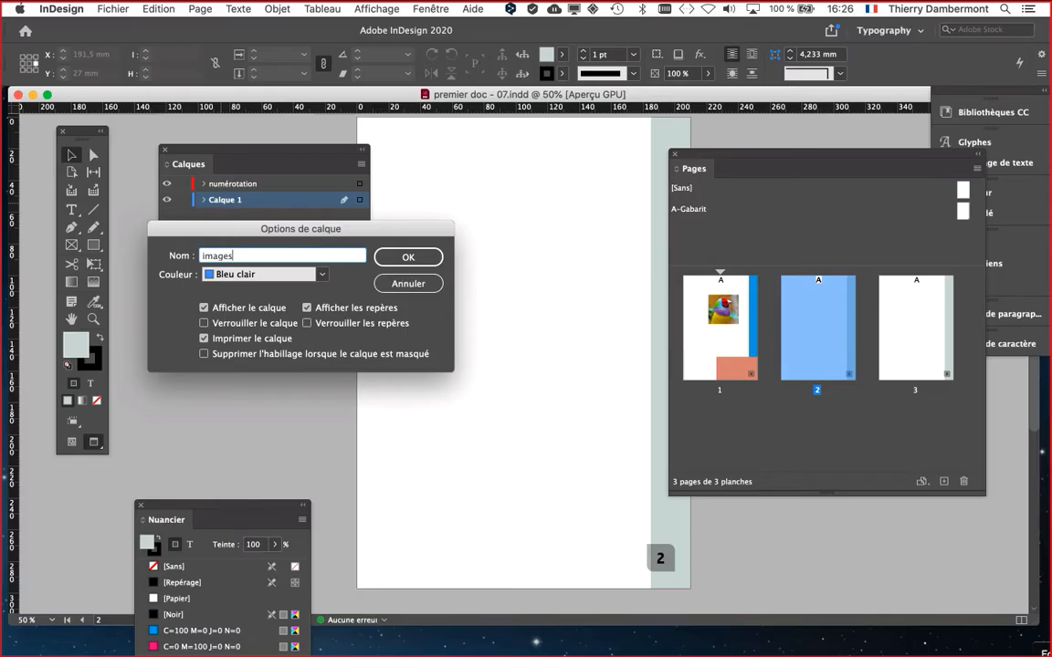
pyautogui.press('Return')
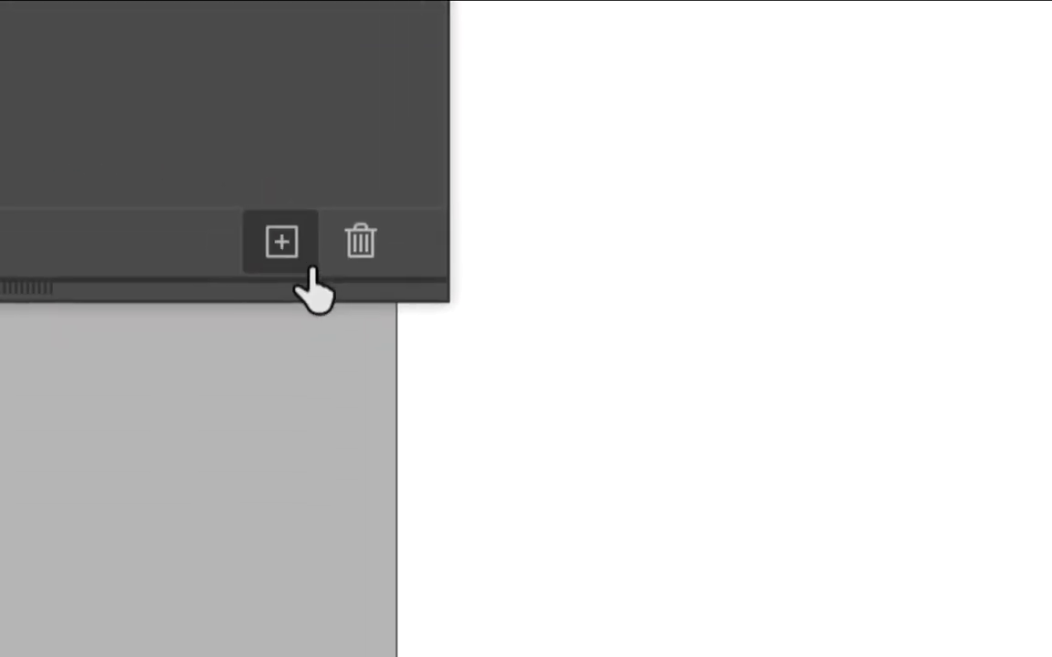
# Create a new layer between numérotation and images and name it textes
pyautogui.click(305, 265)
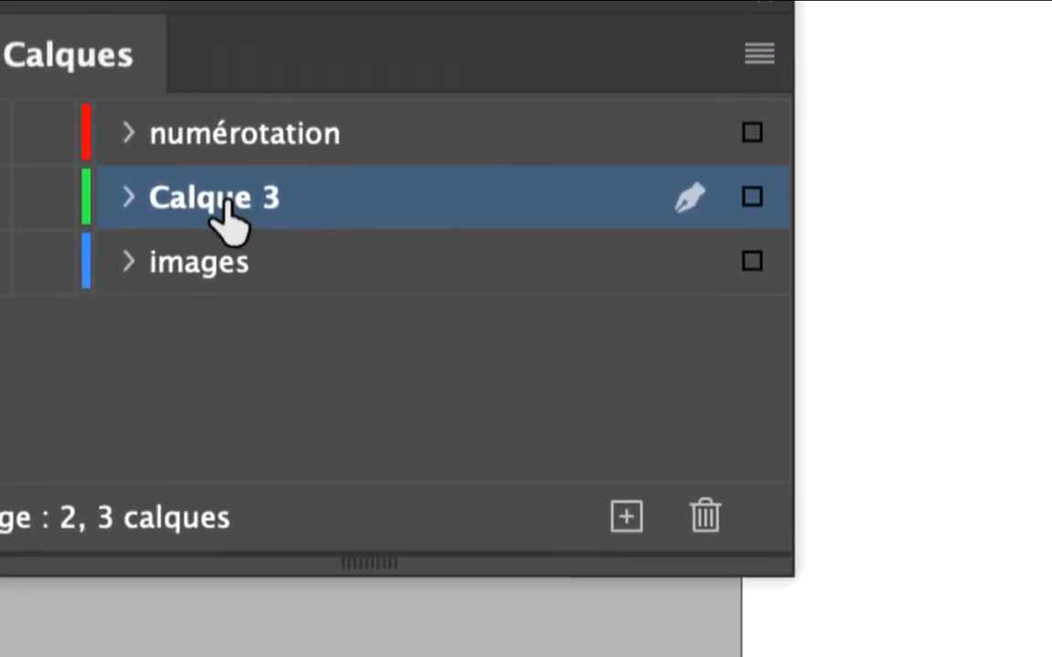
pyautogui.doubleClick(225, 202)
pyautogui.write('textes')
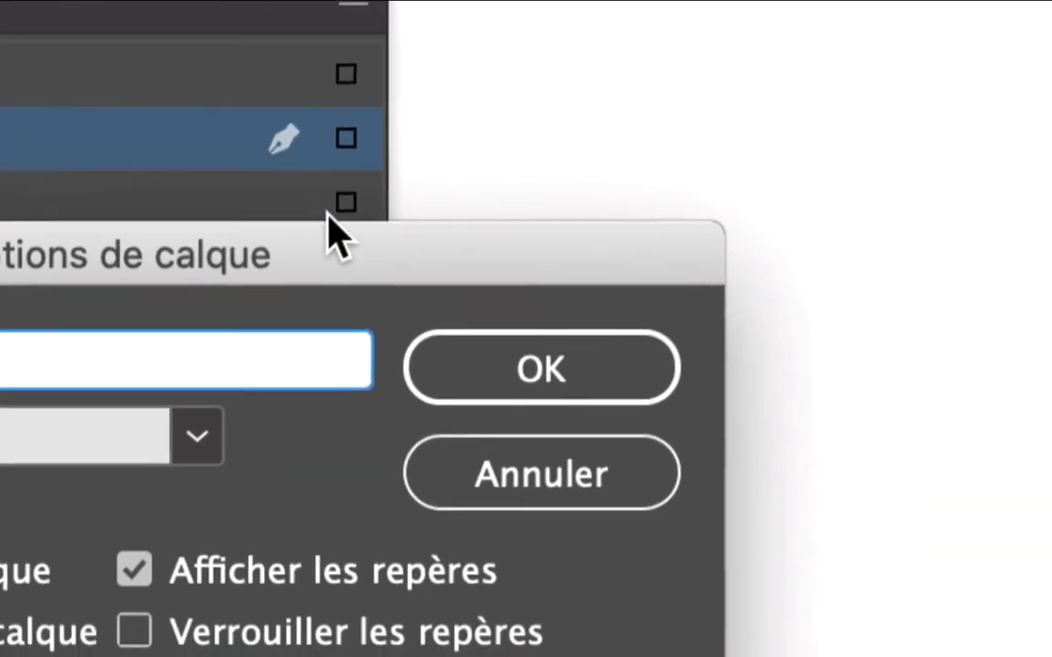
pyautogui.click(869, 420)
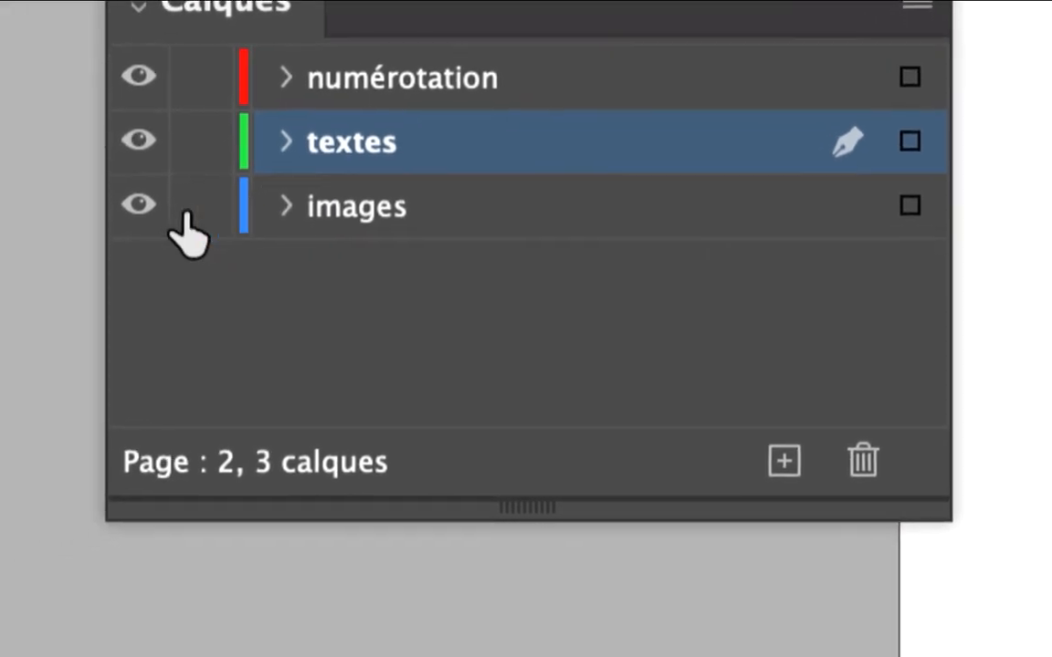
# Try locking every layer except images and every layer except textes, and unlock all layers again
pyautogui.keyDown('alt'); pyautogui.click(187, 215); pyautogui.keyUp('alt')
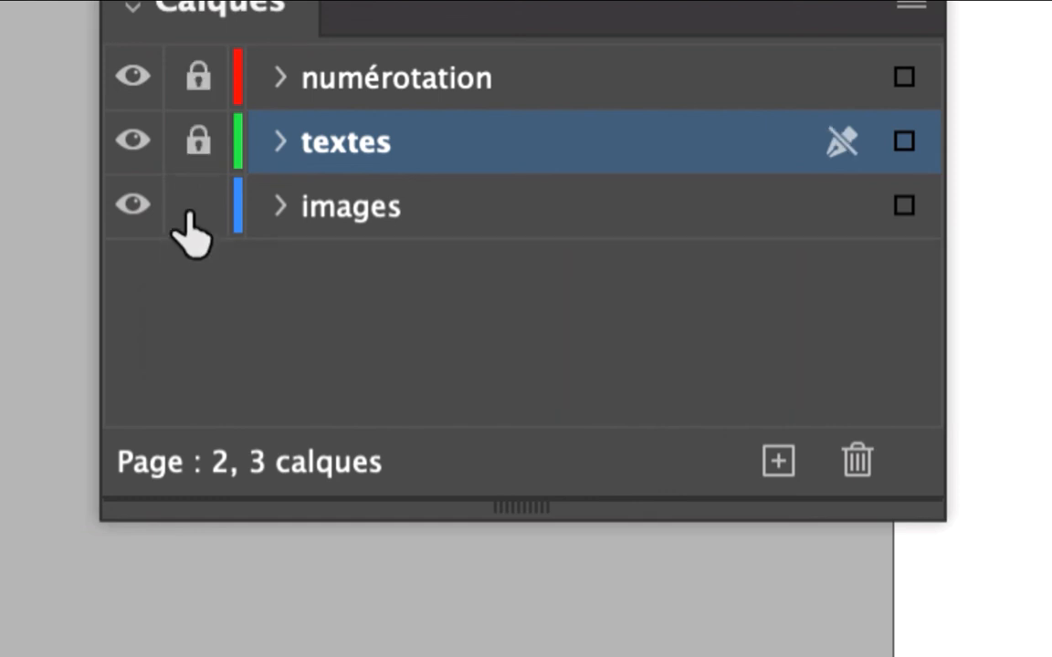
pyautogui.keyDown('alt'); pyautogui.click(196, 162); pyautogui.keyUp('alt')
pyautogui.keyDown('alt'); pyautogui.click(196, 162); pyautogui.keyUp('alt')
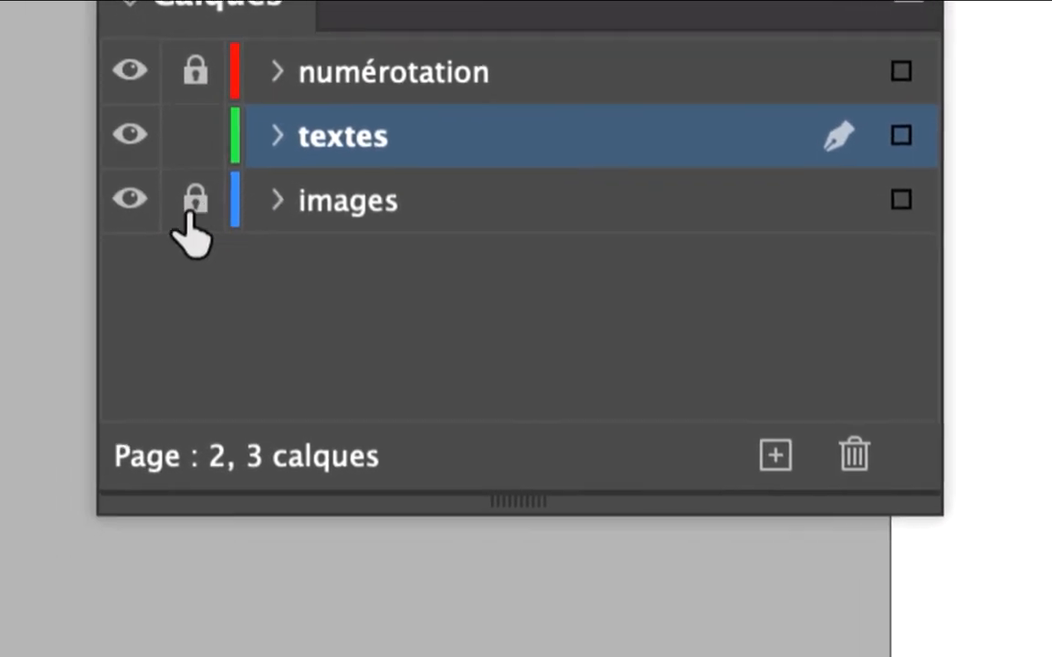
pyautogui.keyDown('alt'); pyautogui.click(64, 256); pyautogui.keyUp('alt')
pyautogui.keyDown('alt'); pyautogui.click(188, 219); pyautogui.keyUp('alt')
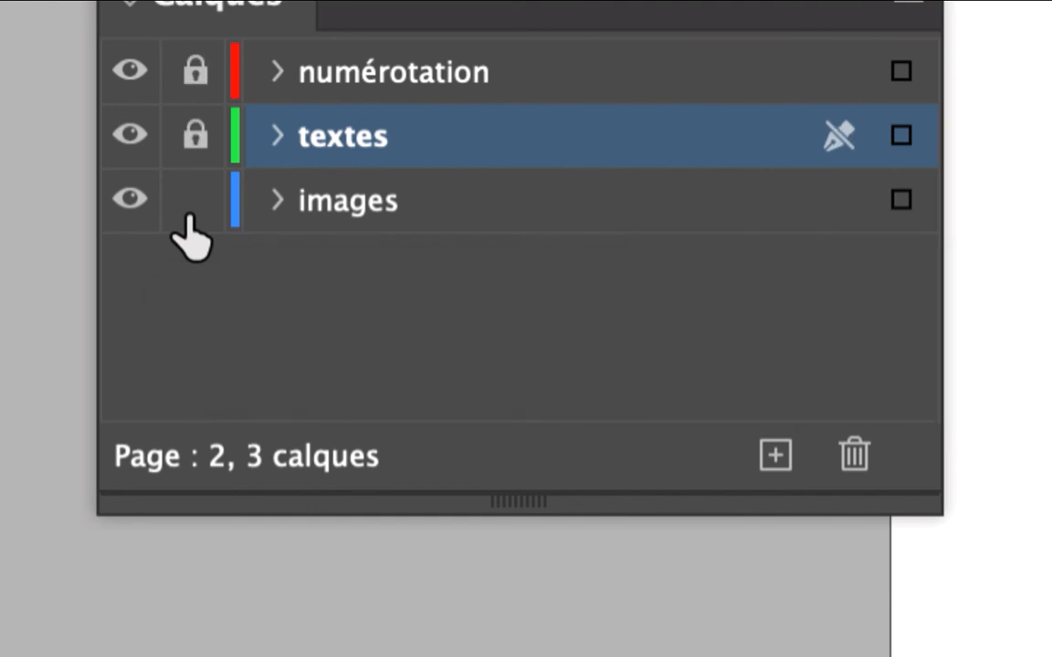
pyautogui.keyDown('alt'); pyautogui.click(188, 219); pyautogui.keyUp('alt')
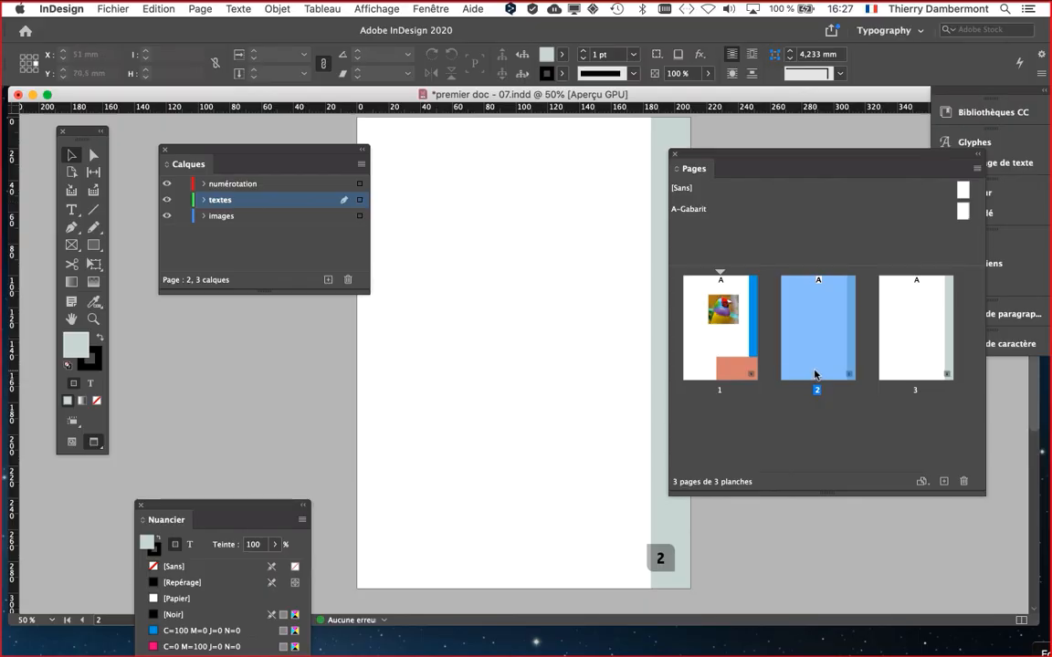
# Draw a rectangle about 140 mm wide and 158 mm high in the upper part of page 2 on the textes layer
pyautogui.moveTo(325, 153); pyautogui.dragTo(290, 146)
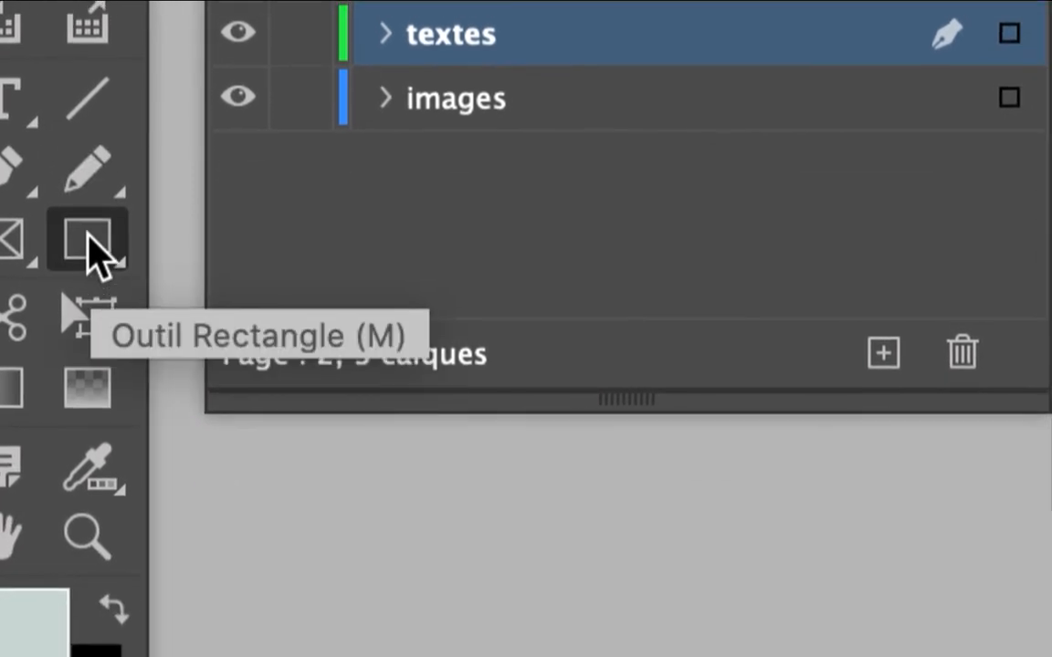
pyautogui.click(91, 240)
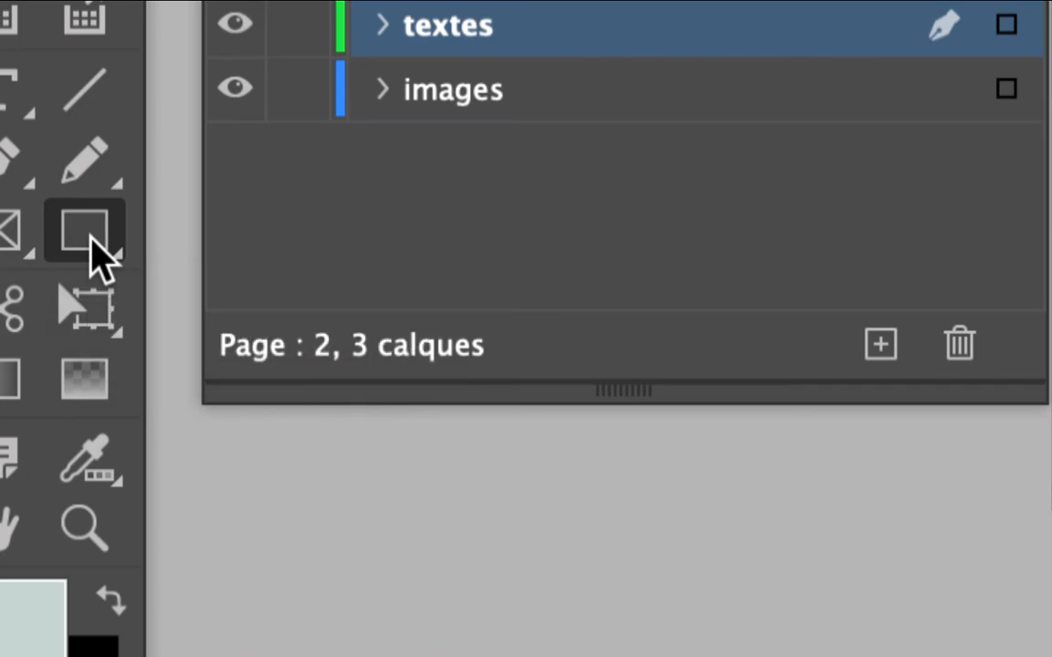
pyautogui.moveTo(377, 155)
pyautogui.mouseDown()
pyautogui.moveTo(545, 319)
pyautogui.moveTo(600, 404)
pyautogui.mouseUp()
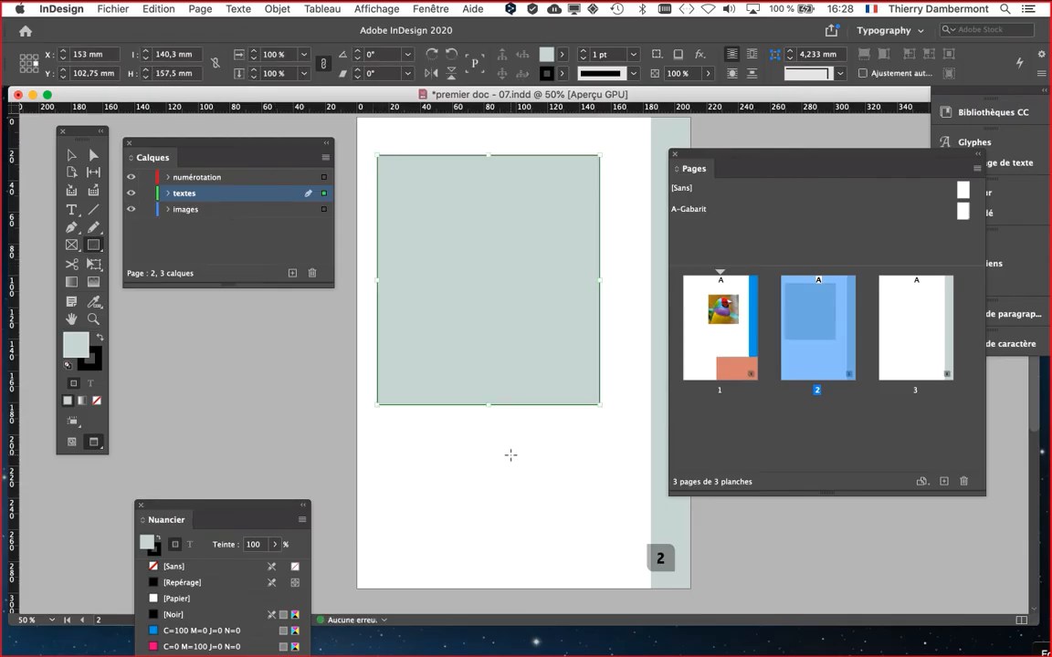
# Show the Styles d'objet panel, apply the [Sans] style to the rectangle on page 2, and place the panel beneath Calques
pyautogui.moveTo(249, 146); pyautogui.dragTo(245, 134)
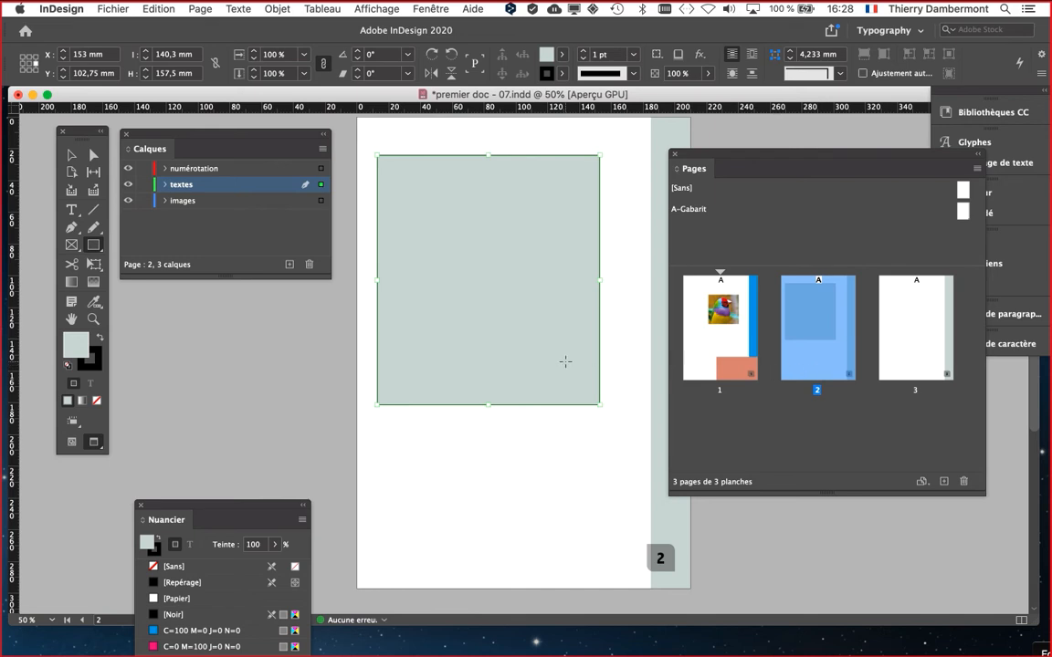
pyautogui.click(436, 9)
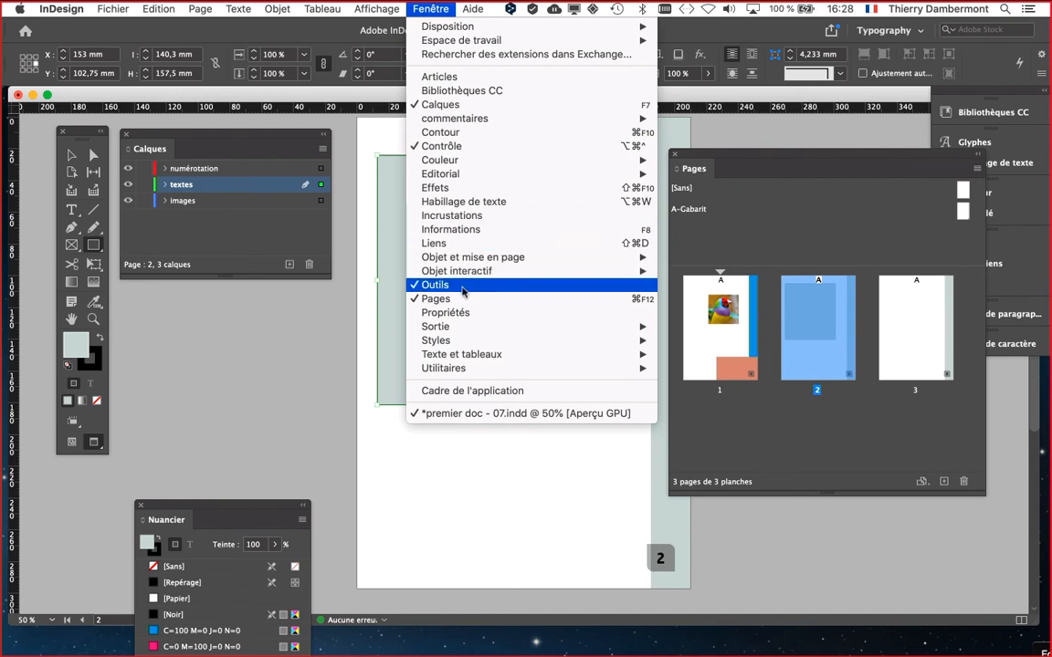
pyautogui.moveTo(558, 342)
pyautogui.click(674, 341)
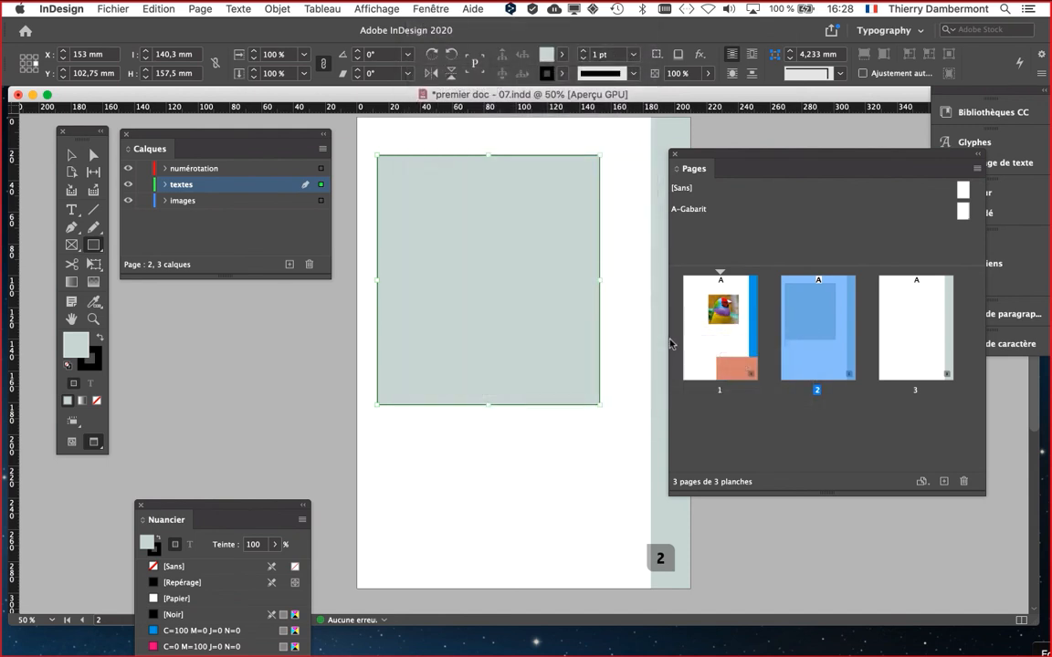
pyautogui.click(505, 329)
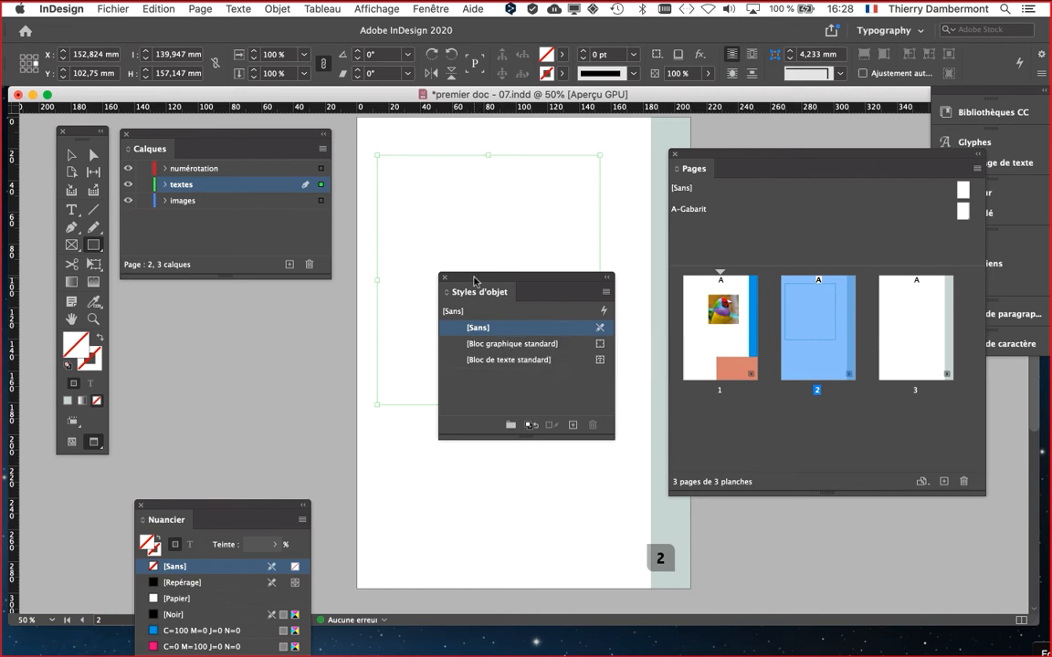
pyautogui.moveTo(474, 279); pyautogui.dragTo(209, 306)
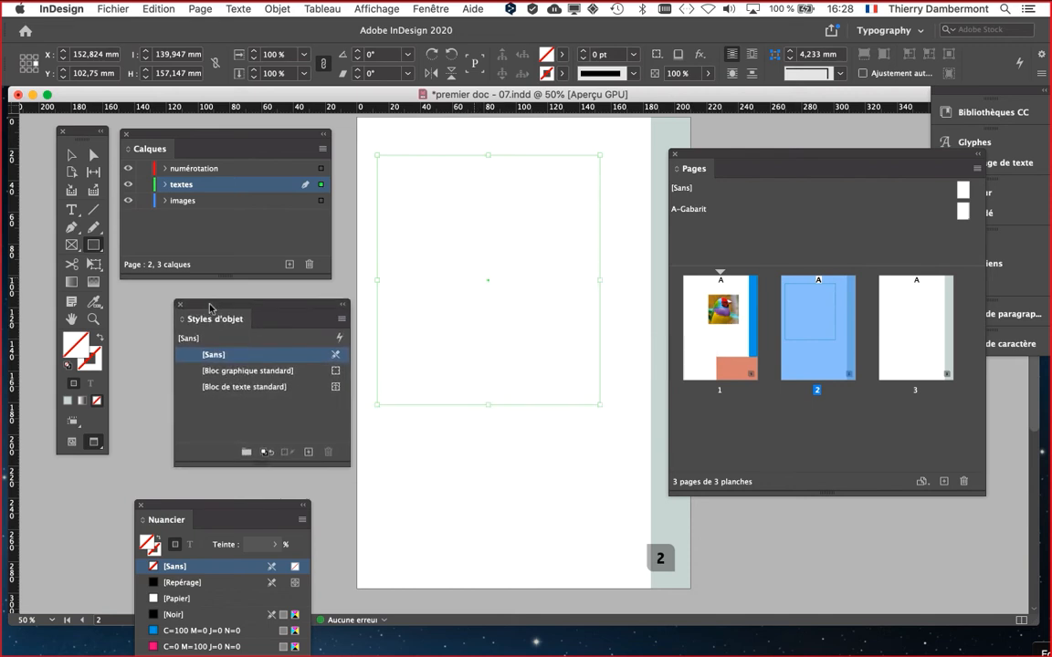
pyautogui.click(425, 9)
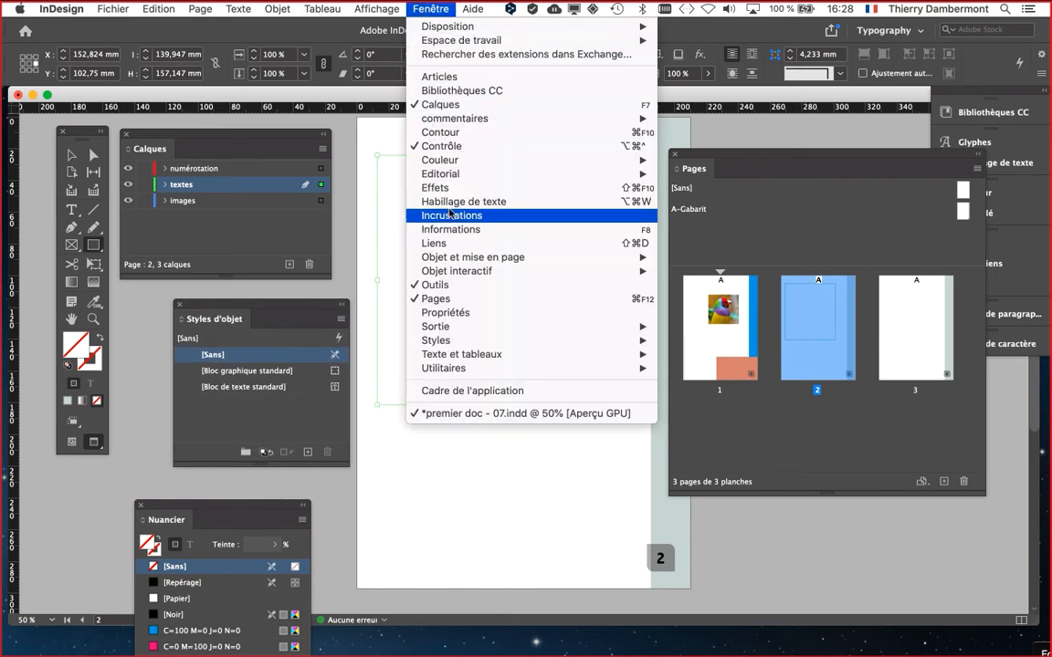
pyautogui.moveTo(585, 346)
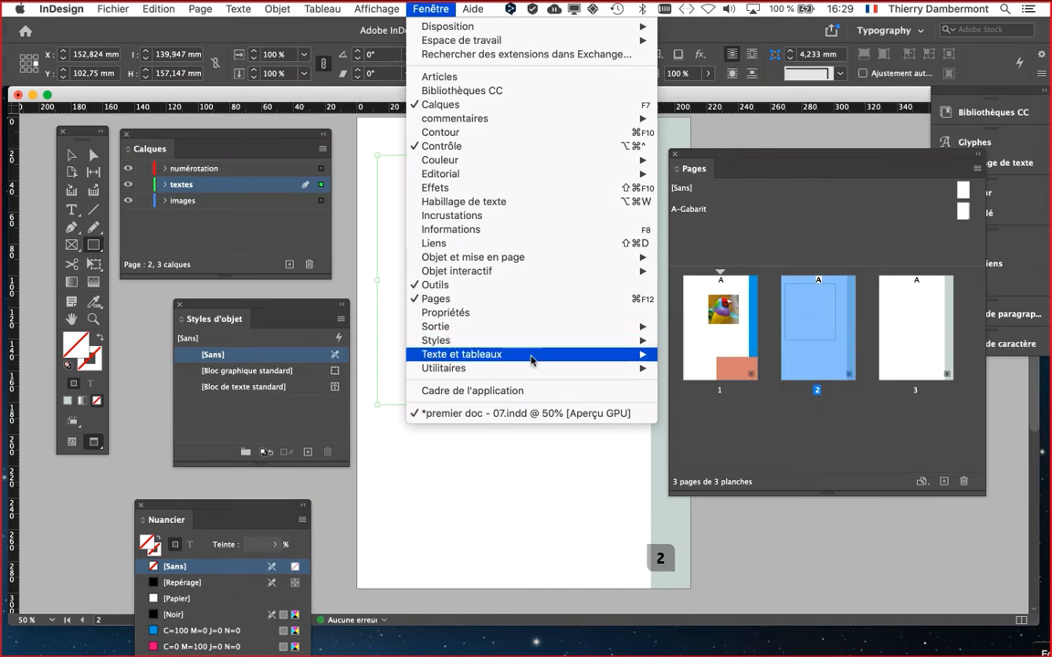
pyautogui.click(262, 361)
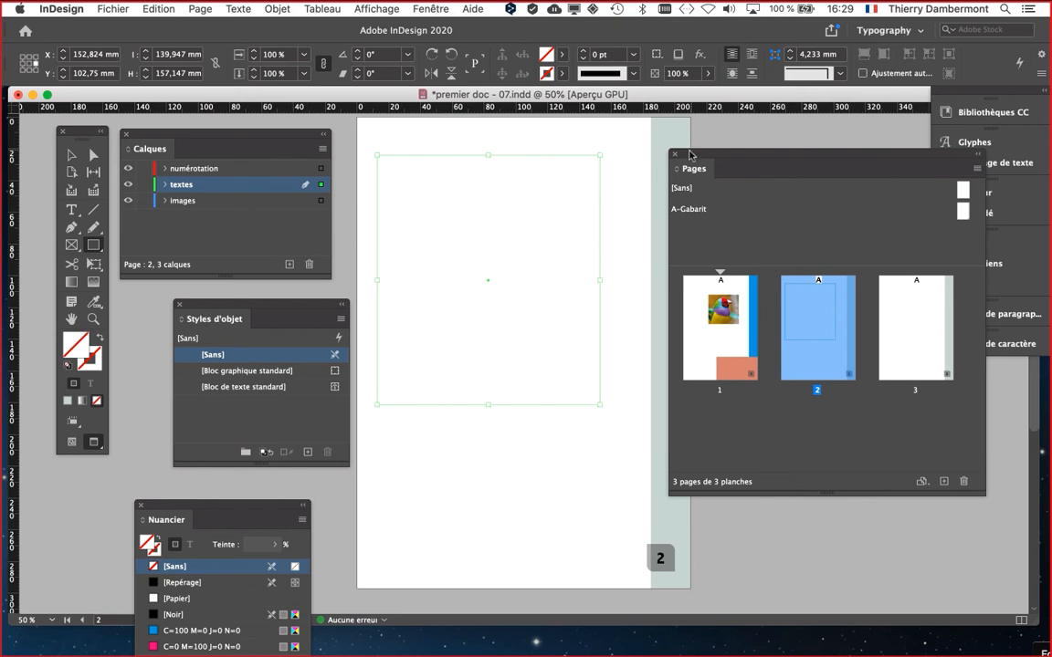
# Move the Pages panel off page 2, close the Styles d'objet panel, and turn the rectangle into a text frame with the Type tool
pyautogui.moveTo(676, 155); pyautogui.dragTo(720, 156)
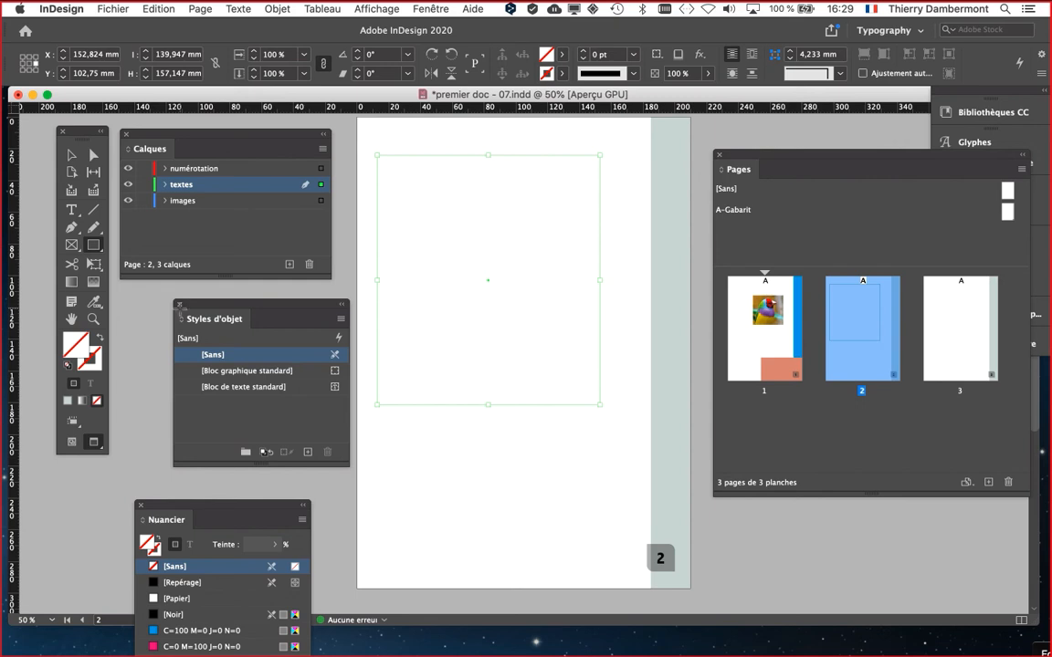
pyautogui.click(180, 306)
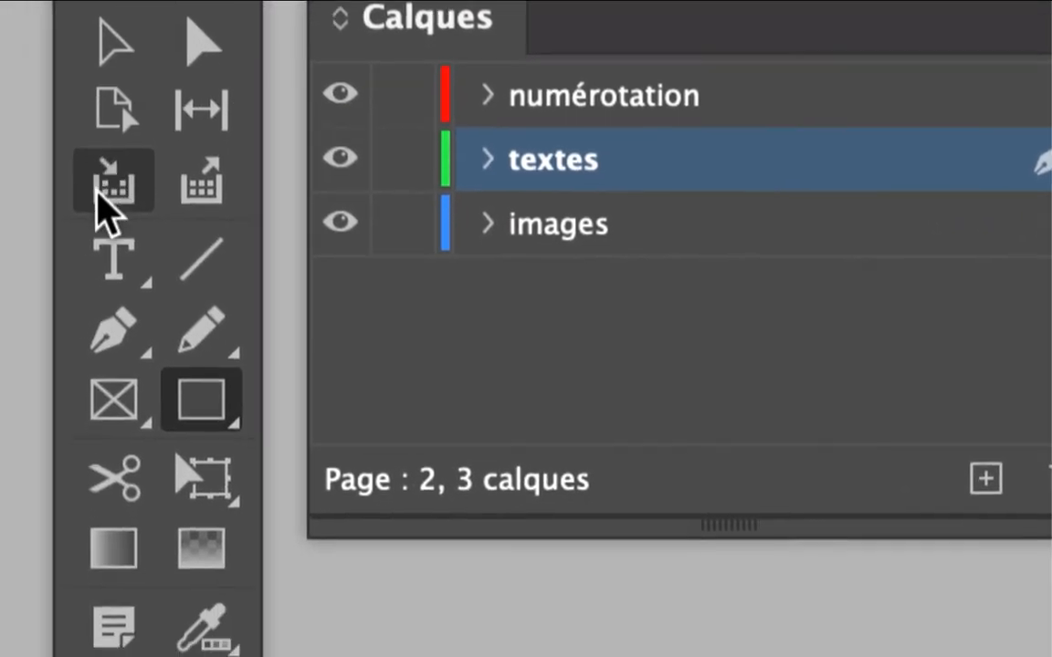
pyautogui.click(0, 277)
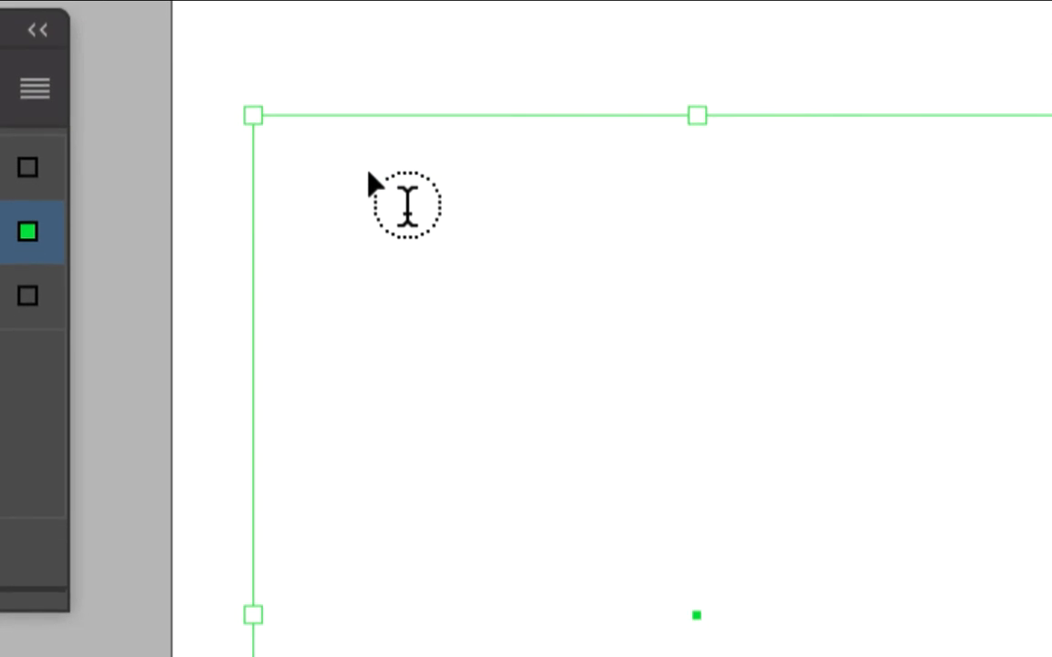
pyautogui.click(369, 166)
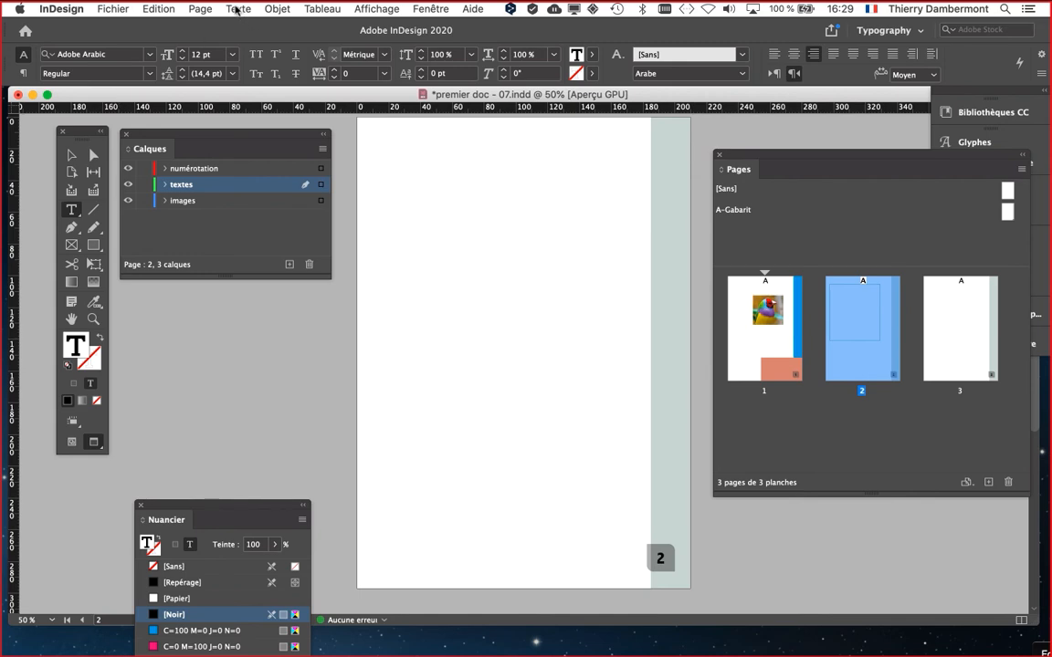
# Show the Caractère panel and place it over the text frame on page 2
pyautogui.click(238, 10)
pyautogui.click(244, 137)
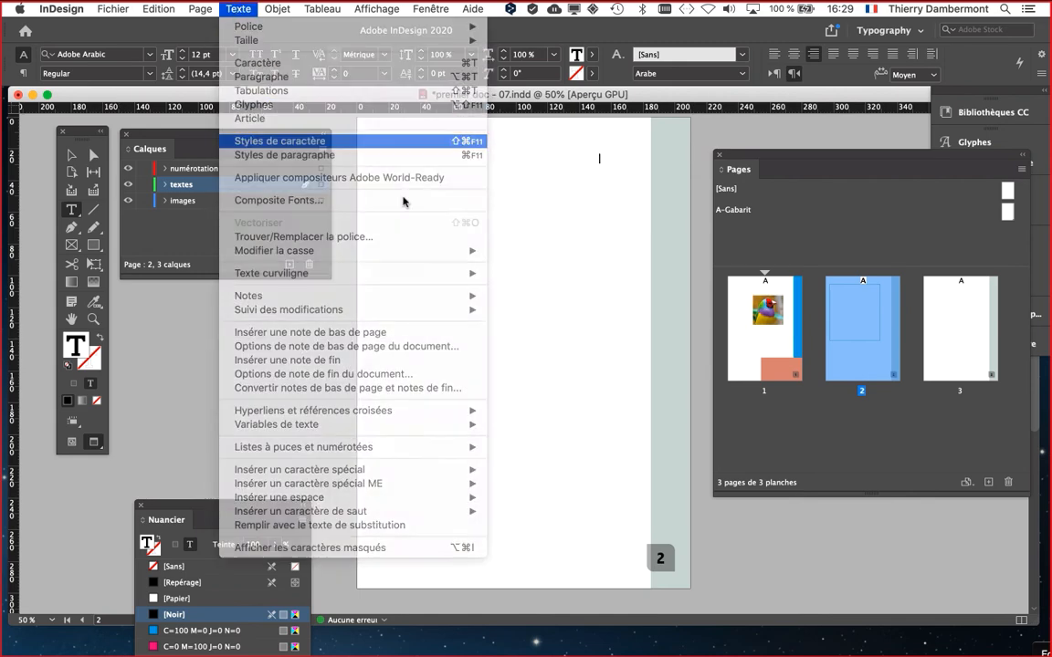
pyautogui.click(902, 337)
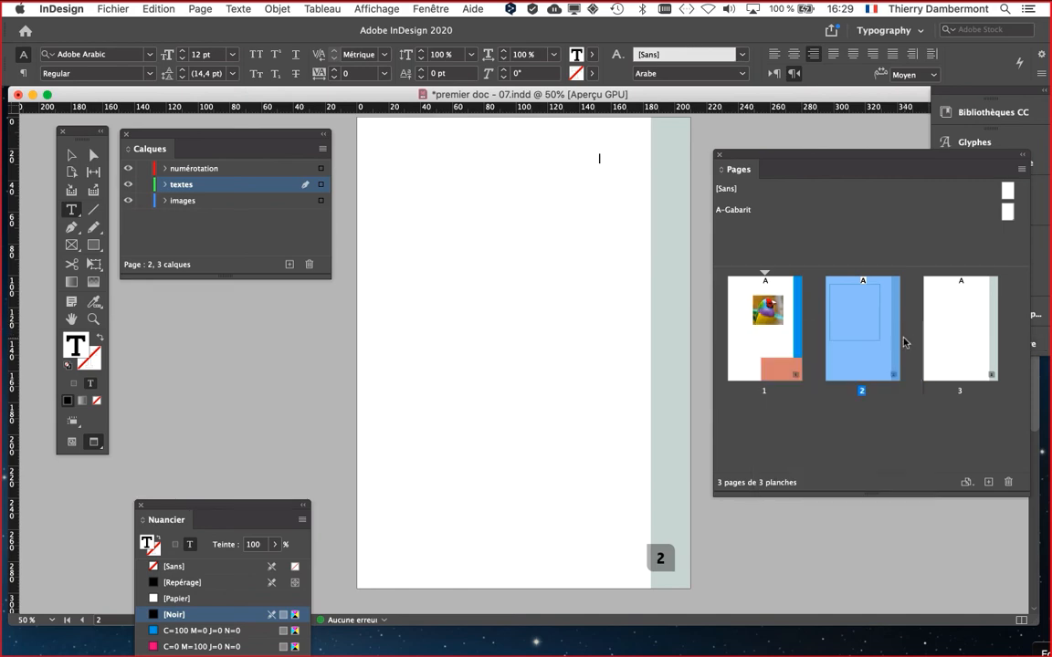
pyautogui.click(238, 9)
pyautogui.click(258, 61)
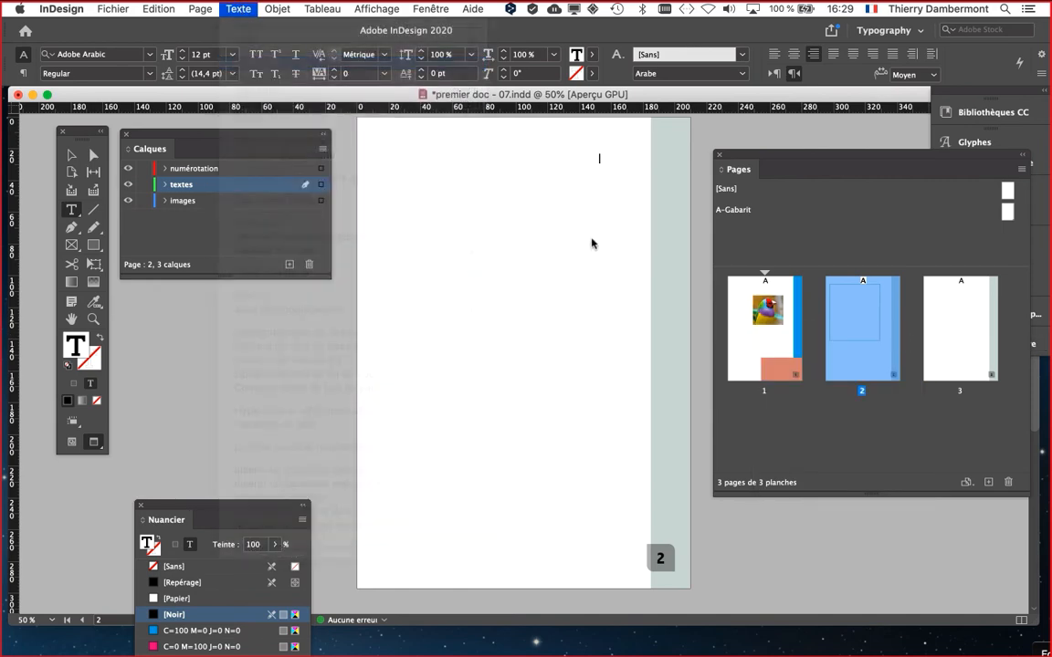
pyautogui.moveTo(328, 146); pyautogui.dragTo(503, 199)
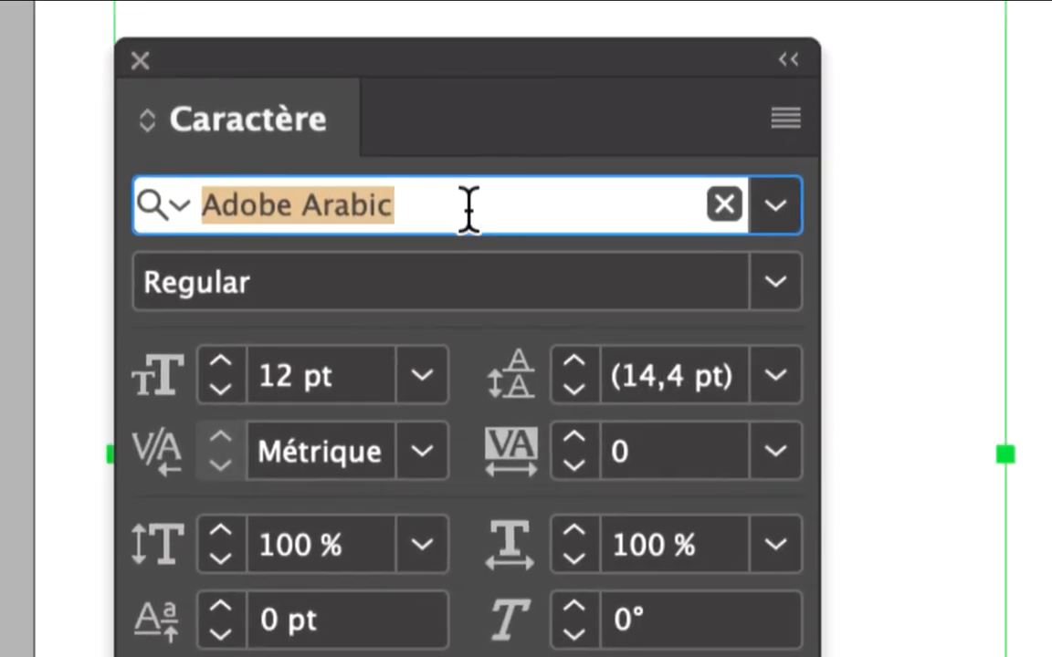
# Set the text frame's font to Al Bayan and move the Caractère panel off the frame's upper area, beneath Calques
pyautogui.click(468, 208)
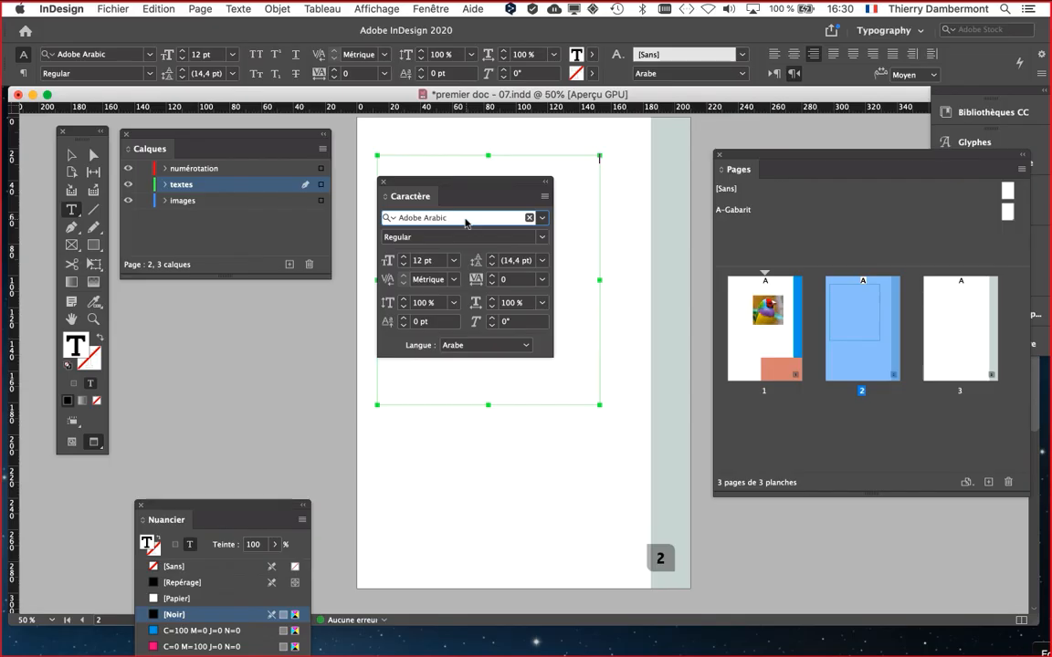
pyautogui.press('Up')
pyautogui.press('Up')
pyautogui.press('Up')
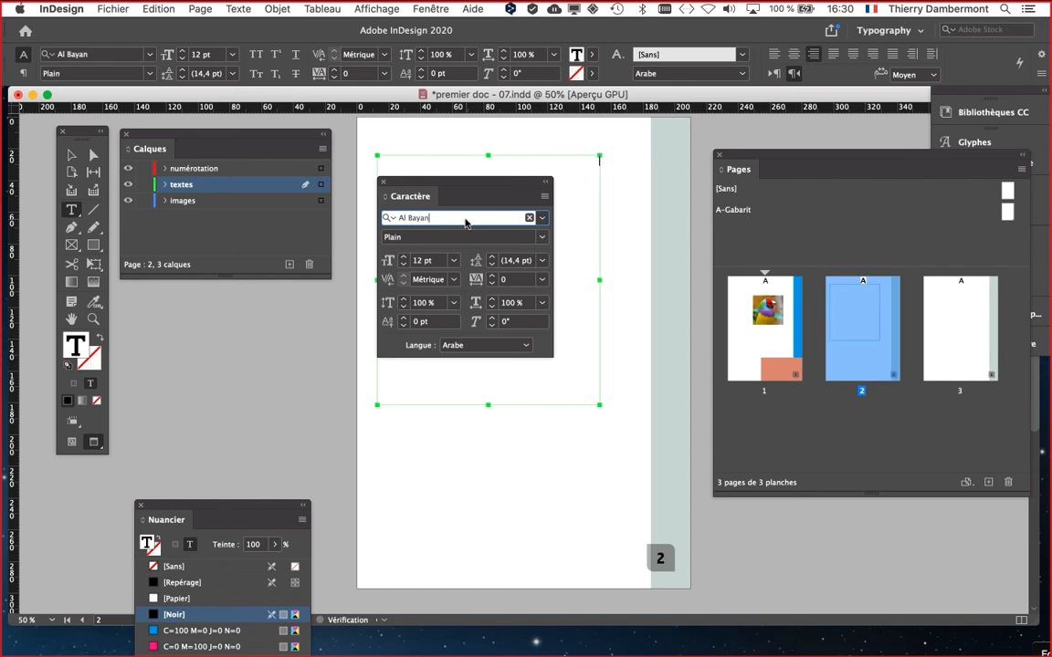
pyautogui.moveTo(422, 186); pyautogui.dragTo(287, 294)
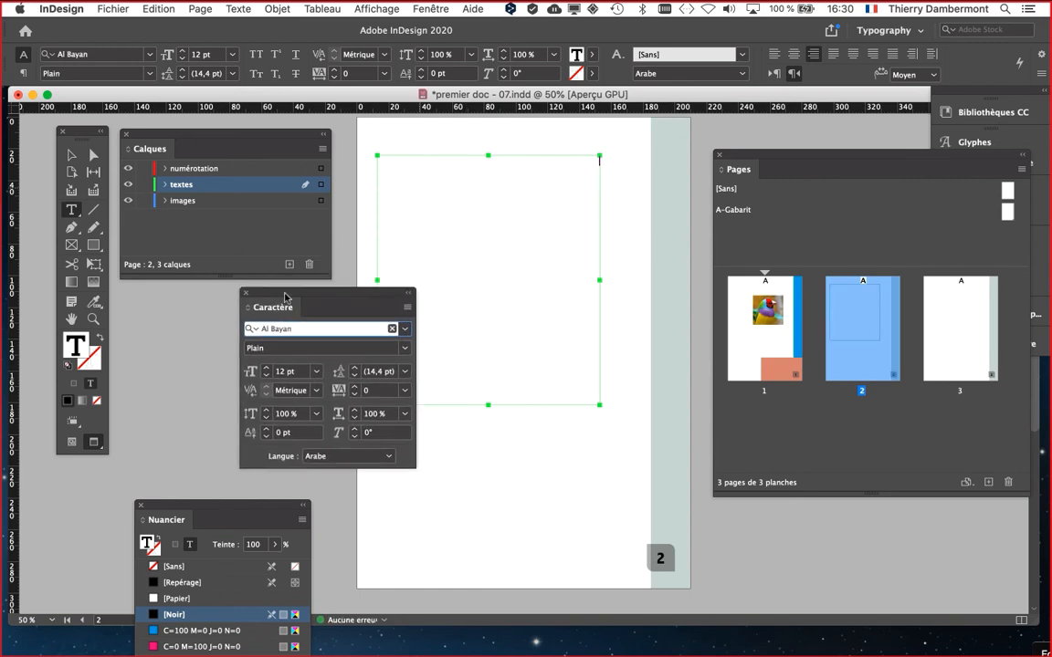
# Show the Paragraphe panel and left-align the text in the frame on page 2
pyautogui.click(229, 9)
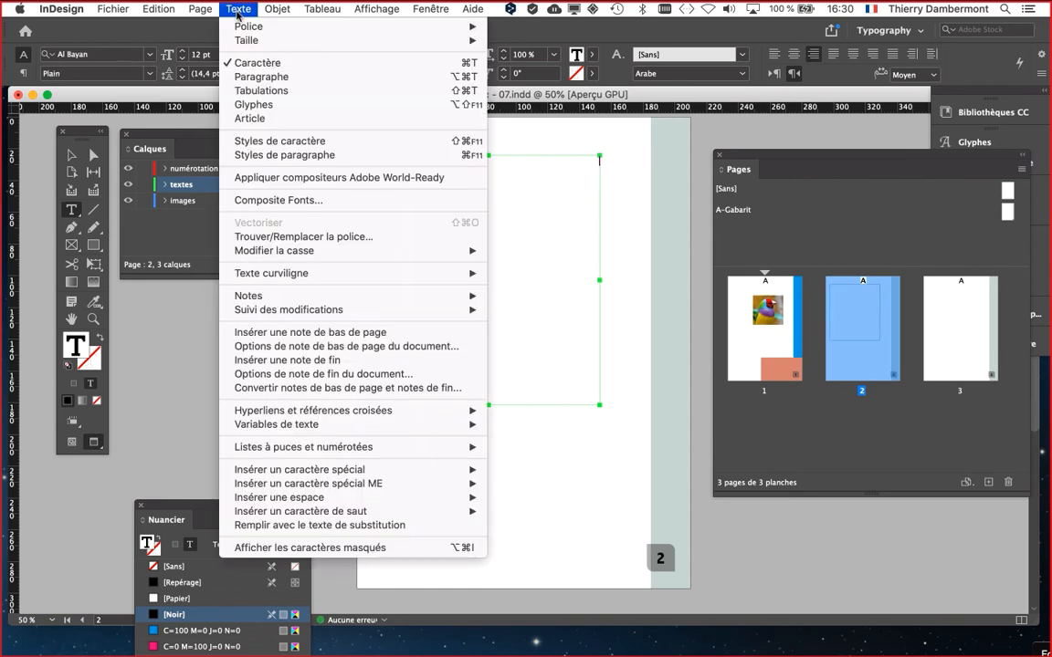
pyautogui.click(260, 76)
pyautogui.moveTo(388, 325); pyautogui.dragTo(586, 239)
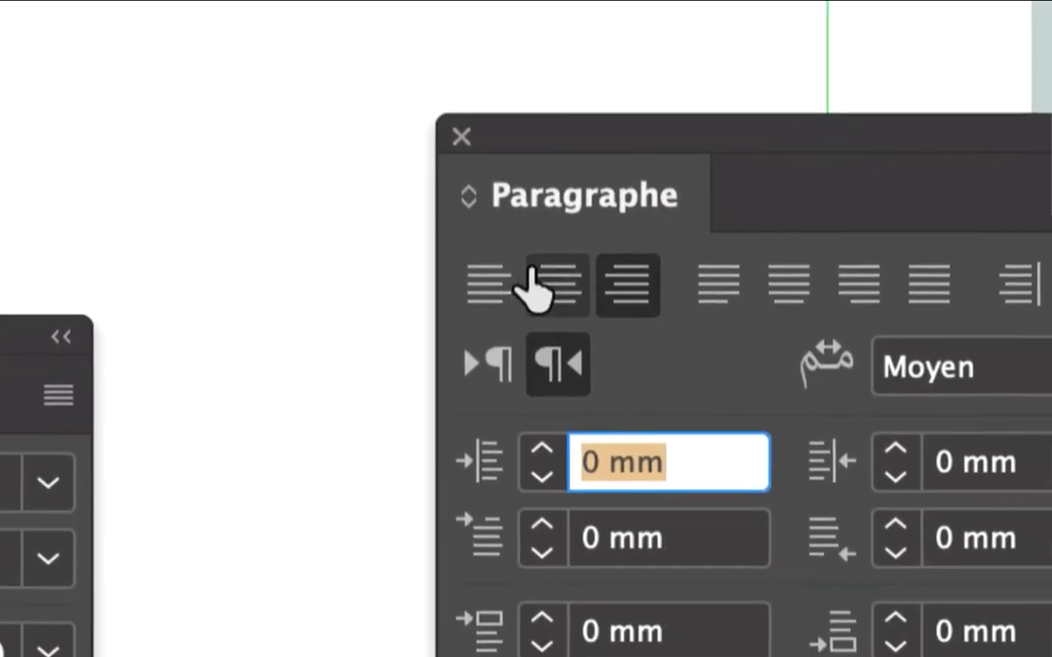
pyautogui.click(420, 395)
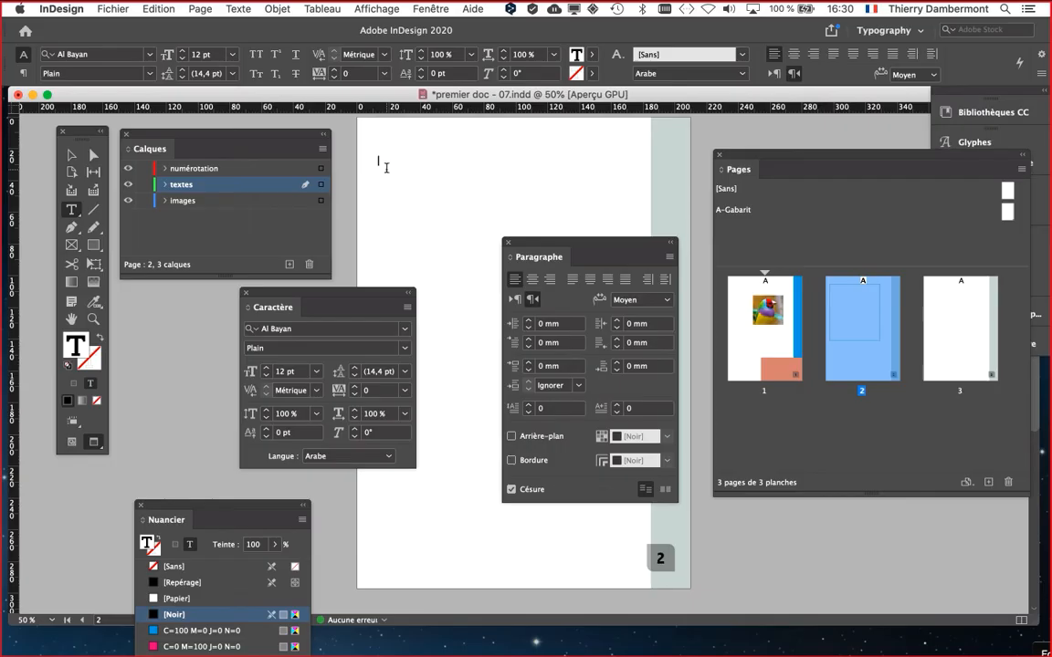
# Select the text frame as an object and arrange the Paragraphe, Caractère and Calques panels around it so the frame is uncovered
pyautogui.click(71, 156)
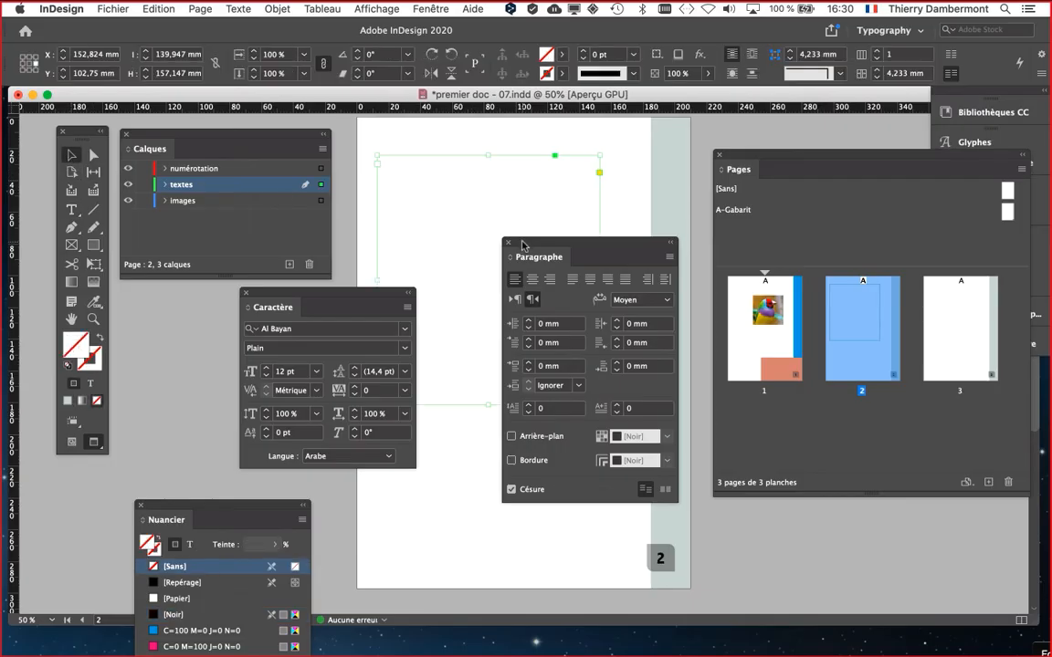
pyautogui.moveTo(522, 244); pyautogui.dragTo(643, 304)
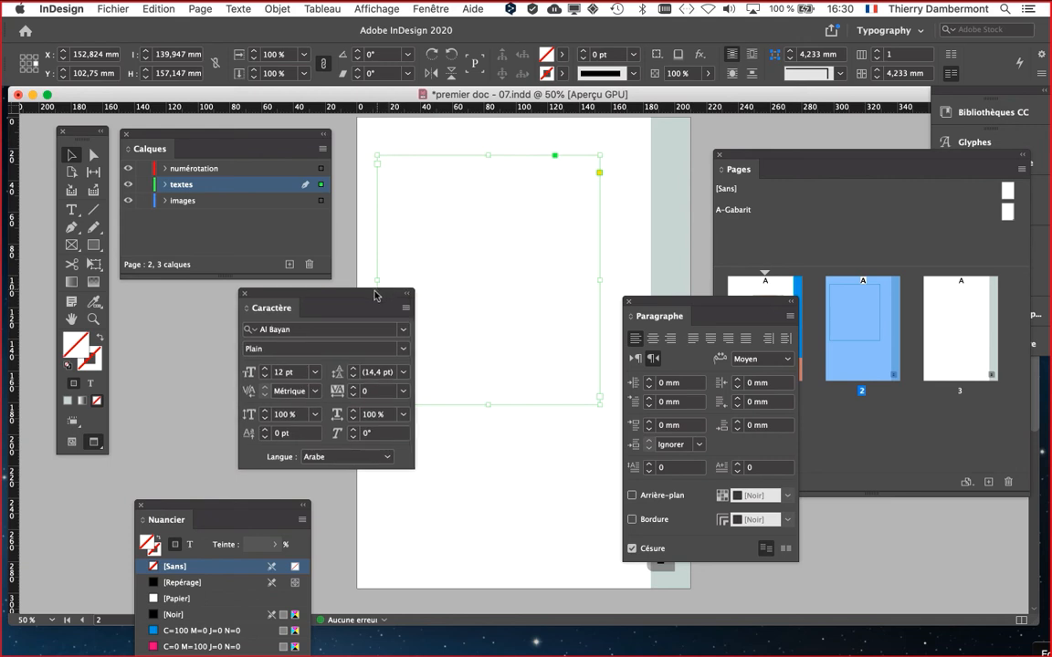
pyautogui.moveTo(374, 295); pyautogui.dragTo(270, 308)
pyautogui.scroll(1, 406, 208)
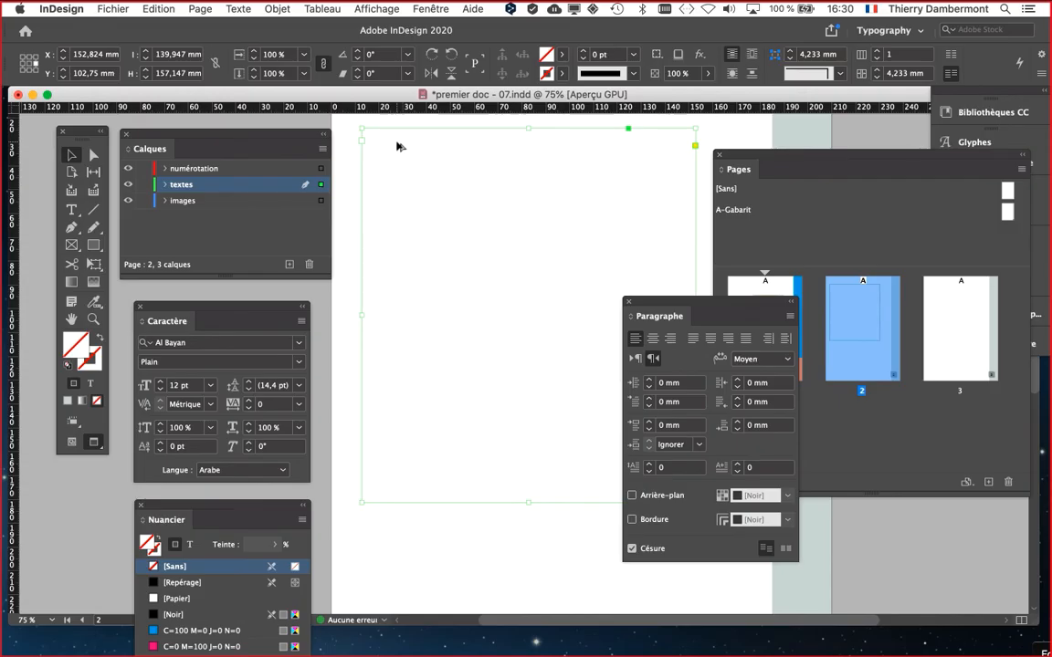
pyautogui.press('super+minus')
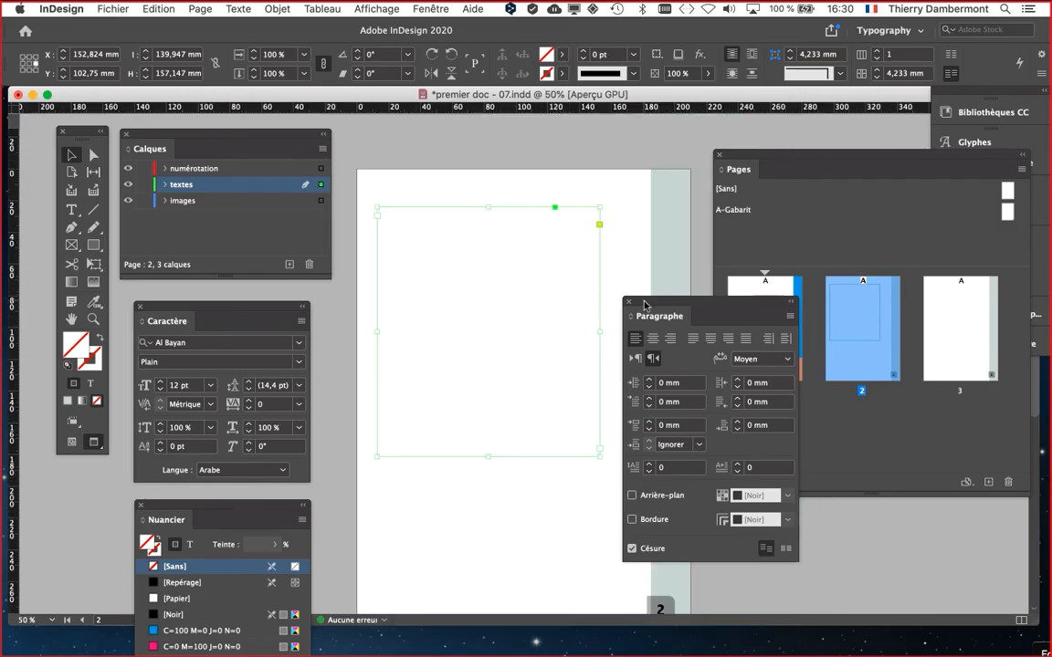
pyautogui.moveTo(639, 302); pyautogui.dragTo(691, 311)
pyautogui.moveTo(265, 139)
pyautogui.mouseDown()
pyautogui.moveTo(343, 143)
pyautogui.moveTo(256, 142)
pyautogui.moveTo(281, 136)
pyautogui.mouseUp()
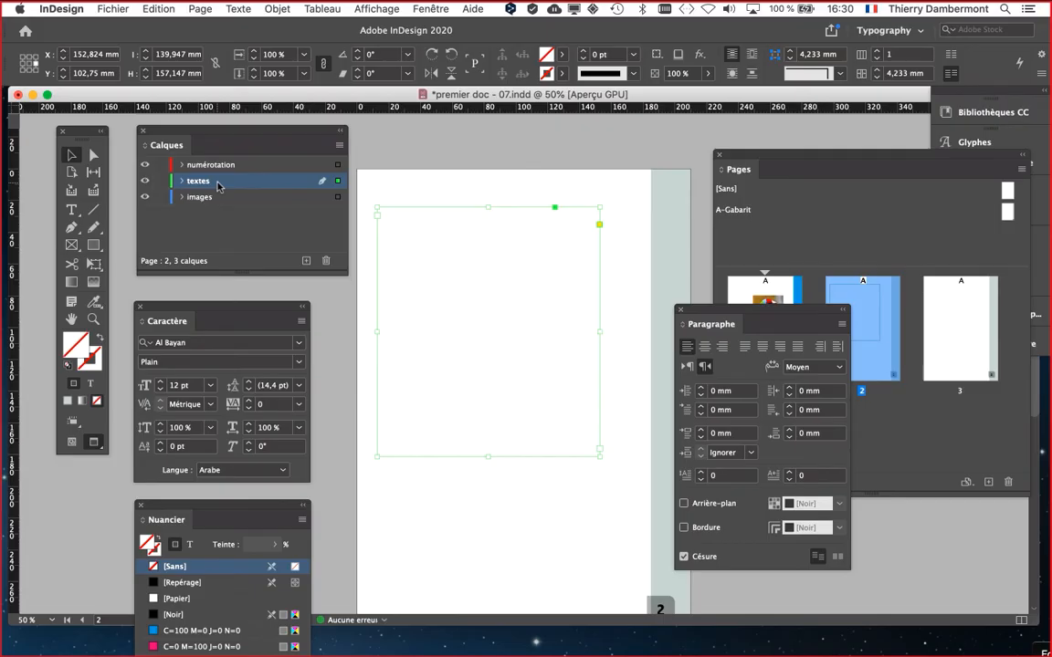
# Set the textes layer's colour to Magenta
pyautogui.doubleClick(216, 187)
pyautogui.moveTo(238, 231); pyautogui.dragTo(459, 162)
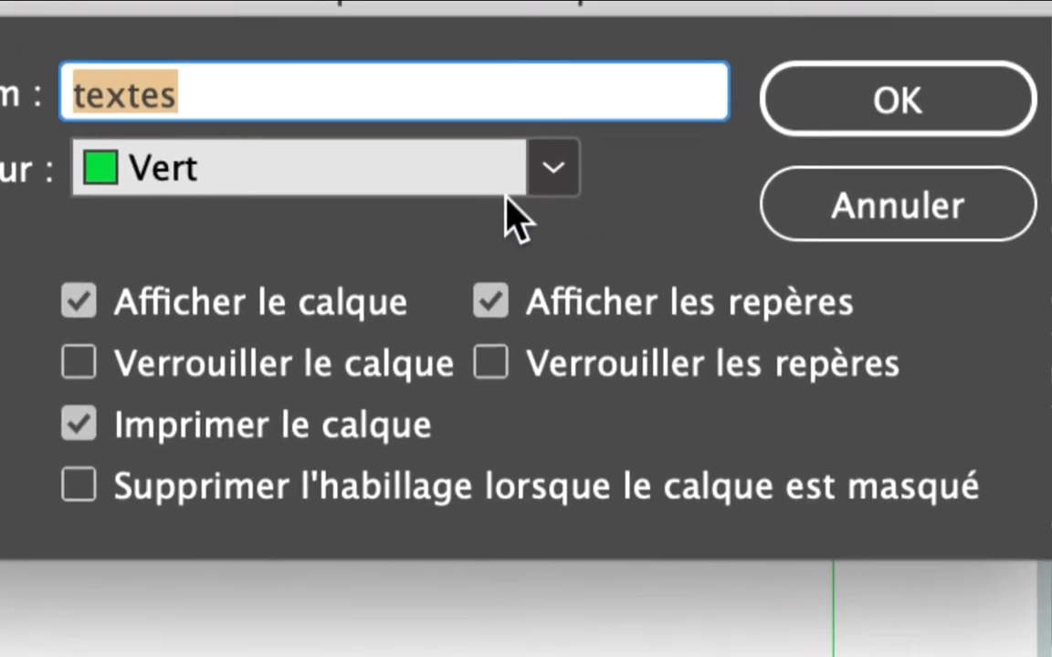
pyautogui.click(529, 202)
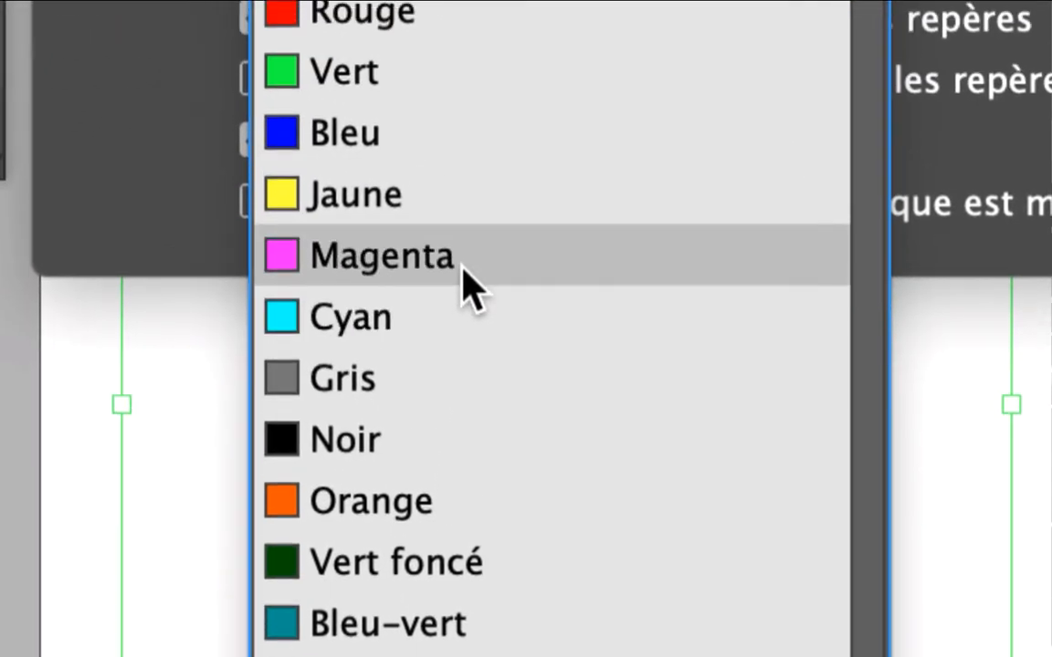
pyautogui.click(466, 272)
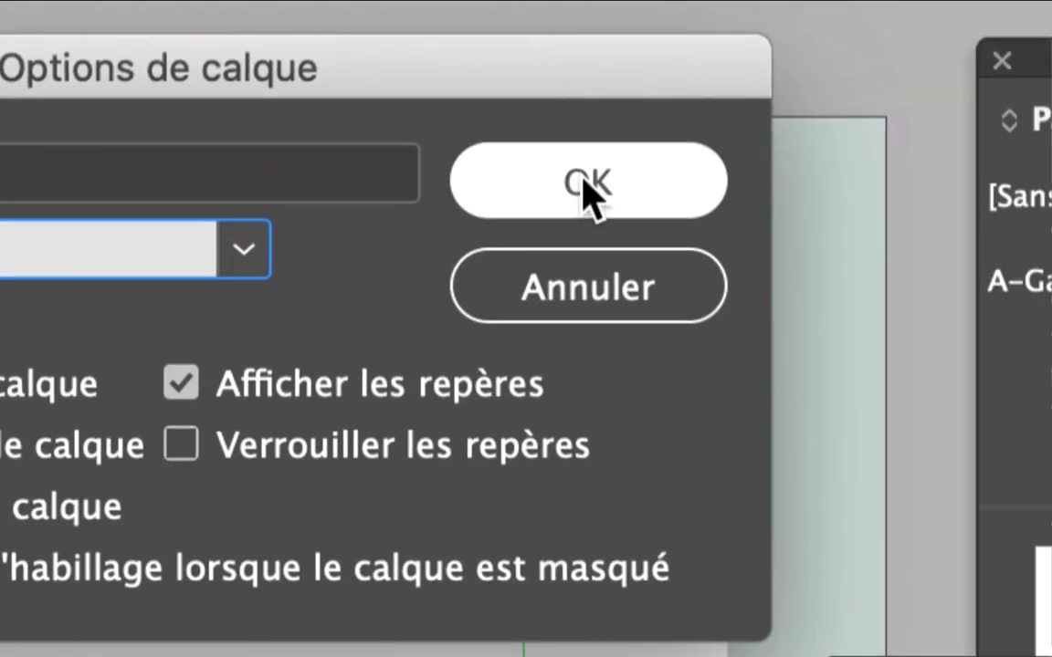
pyautogui.click(1022, 107)
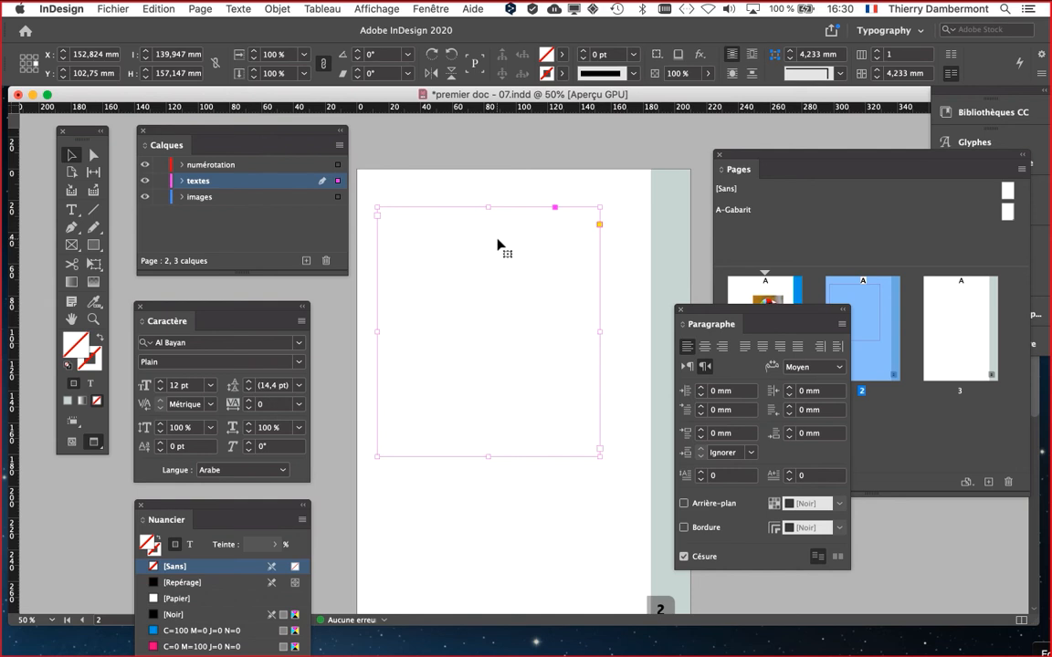
# Move the text frame about 10 mm right and 7 mm down on page 2, and place the text cursor in it
pyautogui.moveTo(493, 242); pyautogui.dragTo(509, 254)
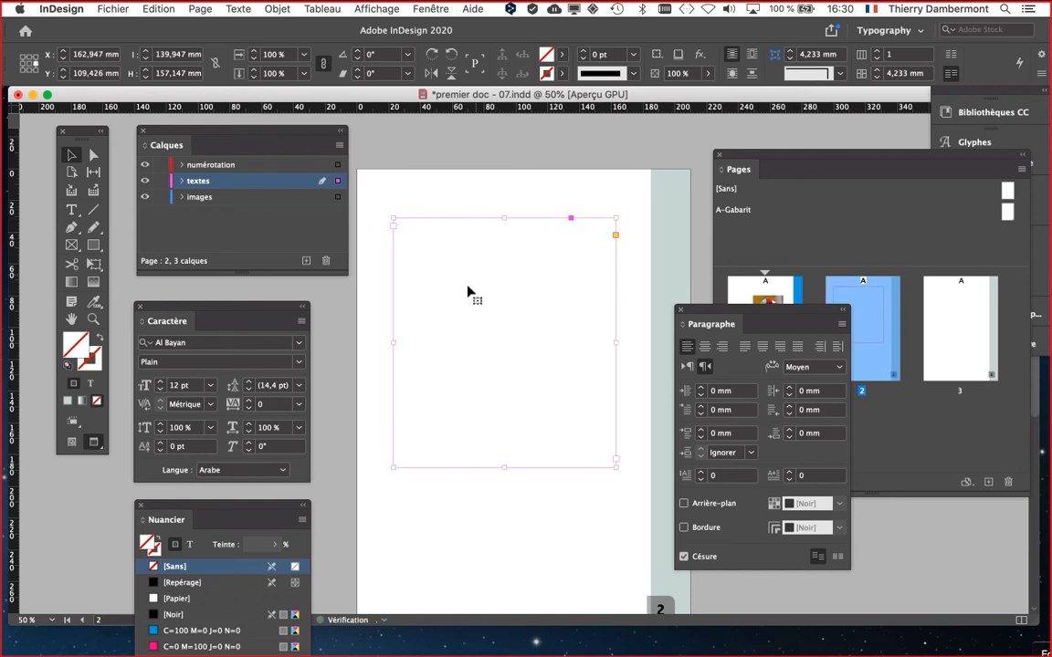
pyautogui.click(71, 209)
pyautogui.click(418, 250)
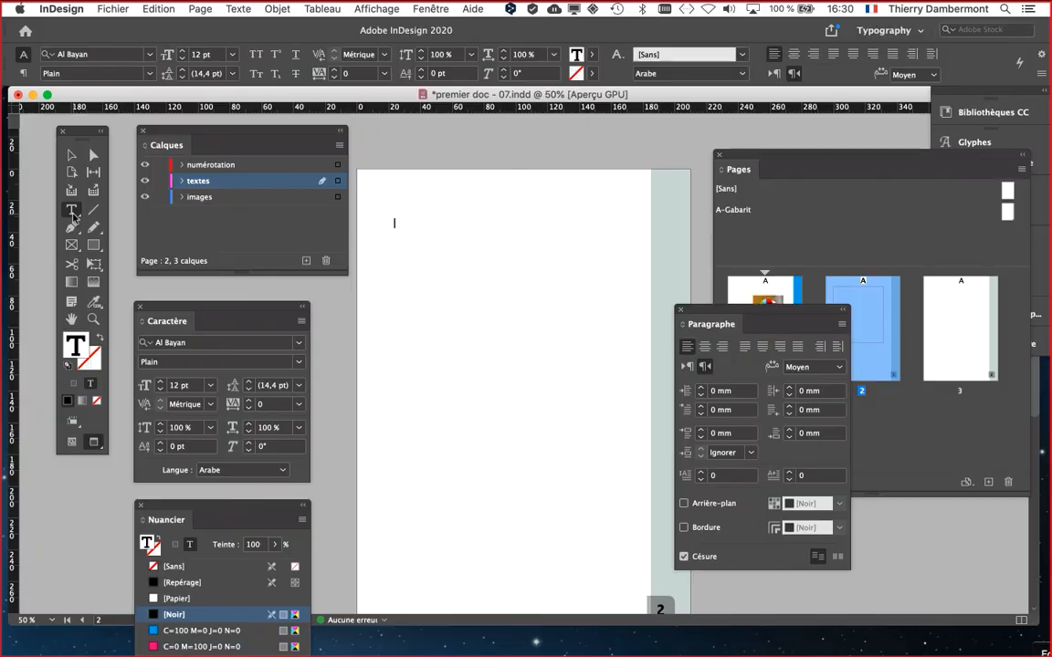
# Try alternating between editing text inside the frame and selecting the frame as an object, ending with the frame selected
pyautogui.click(71, 209)
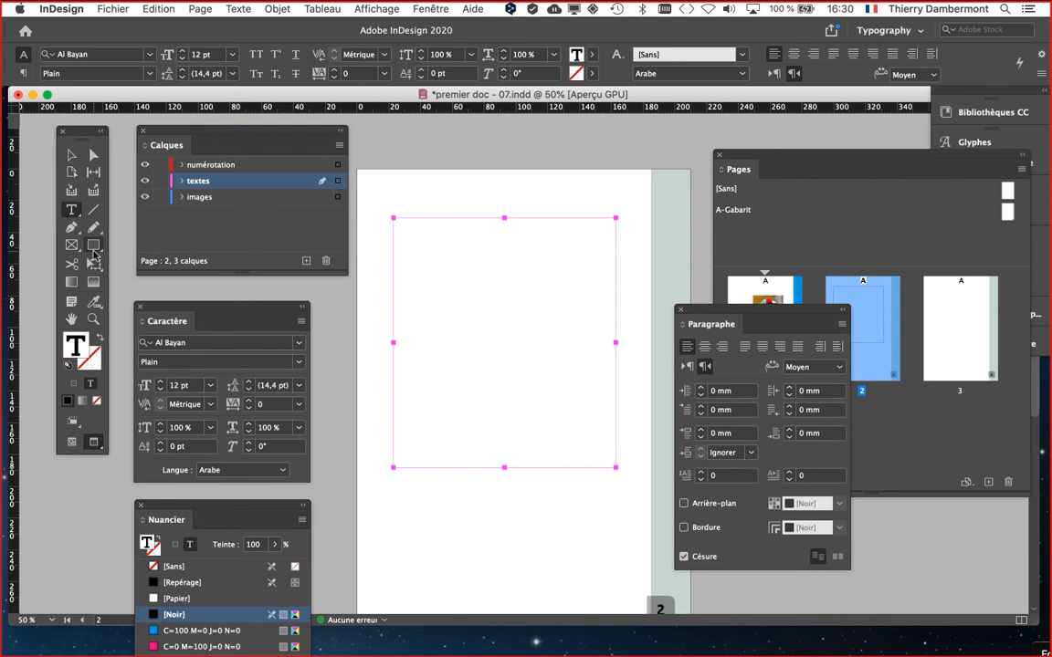
pyautogui.click(451, 255)
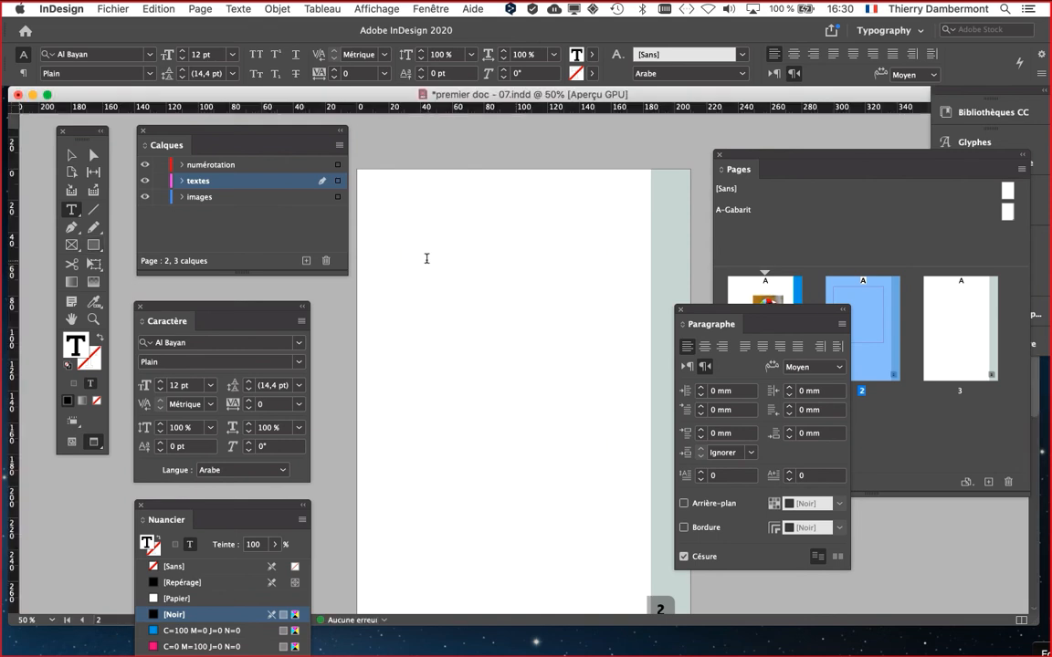
pyautogui.click(71, 155)
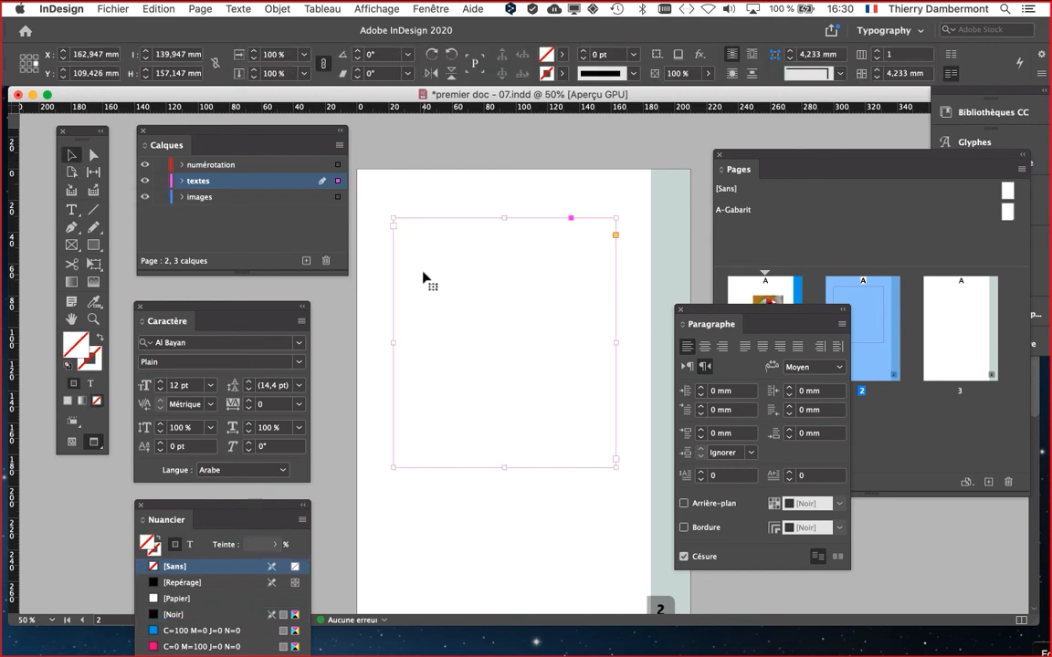
pyautogui.click(71, 208)
pyautogui.click(427, 242)
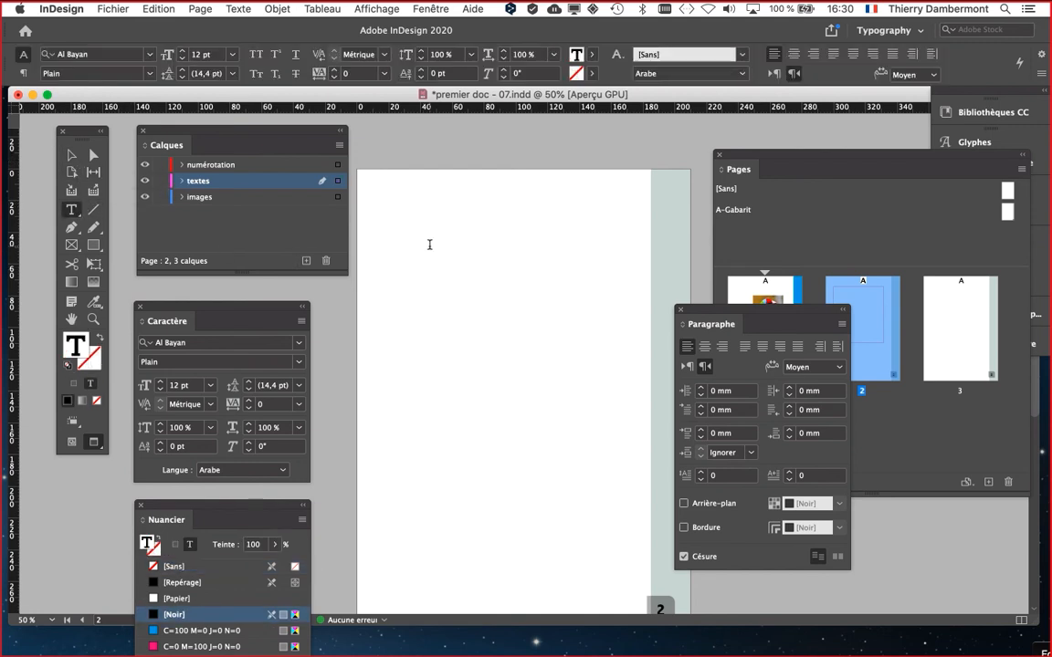
pyautogui.click(71, 155)
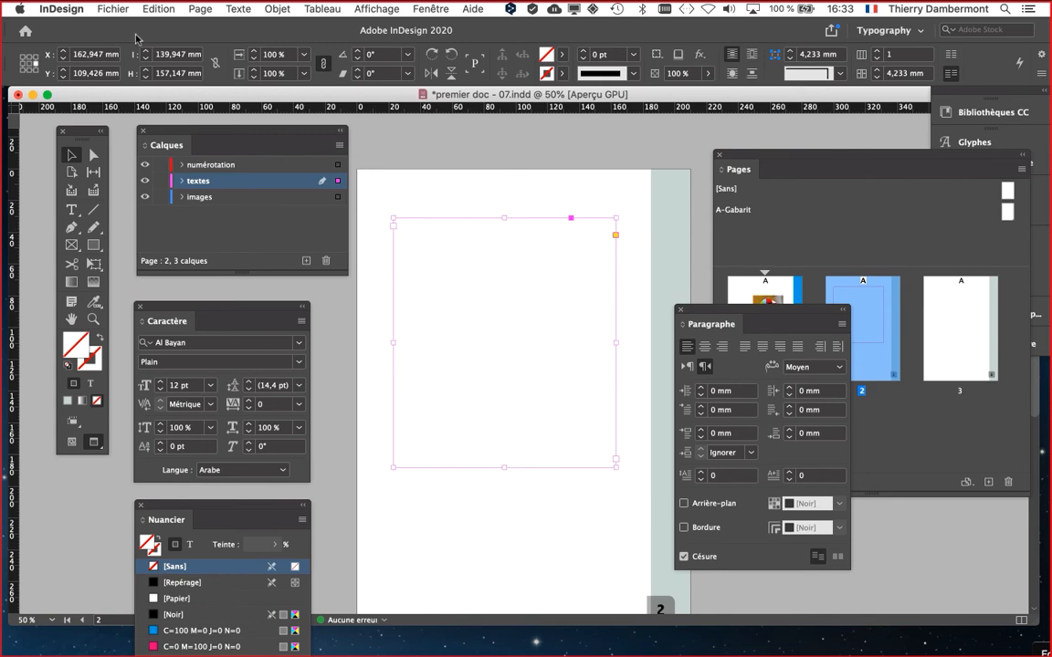
# Examine the Gestion des fichiers preferences, including the links option for text and spreadsheet files, and leave the Préférences dialog without saving changes
pyautogui.click(61, 8)
pyautogui.moveTo(82, 40)
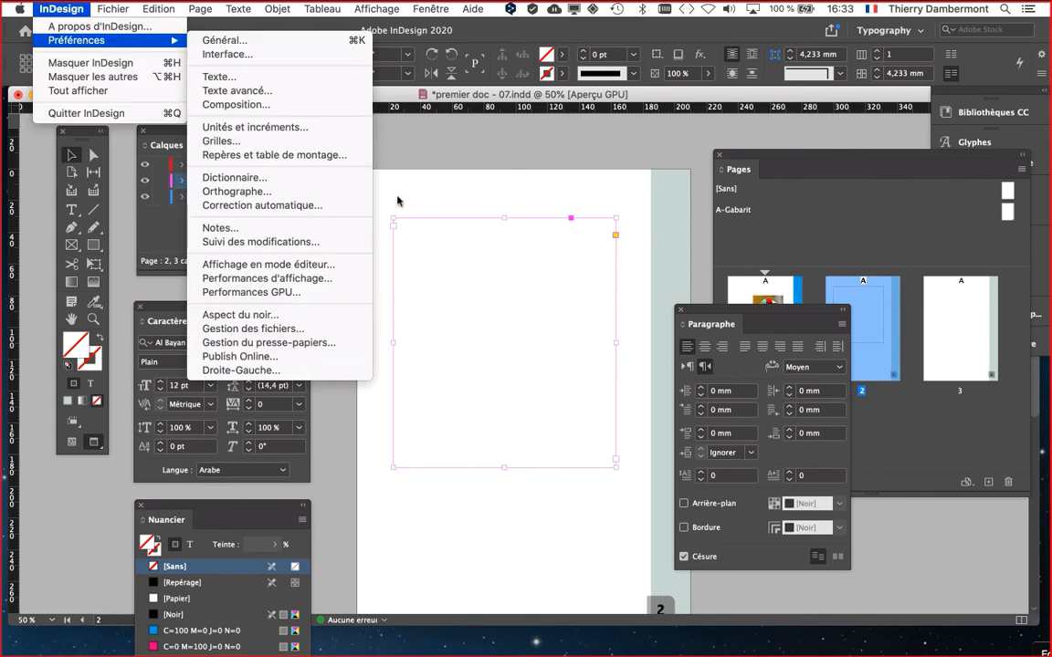
pyautogui.click(301, 328)
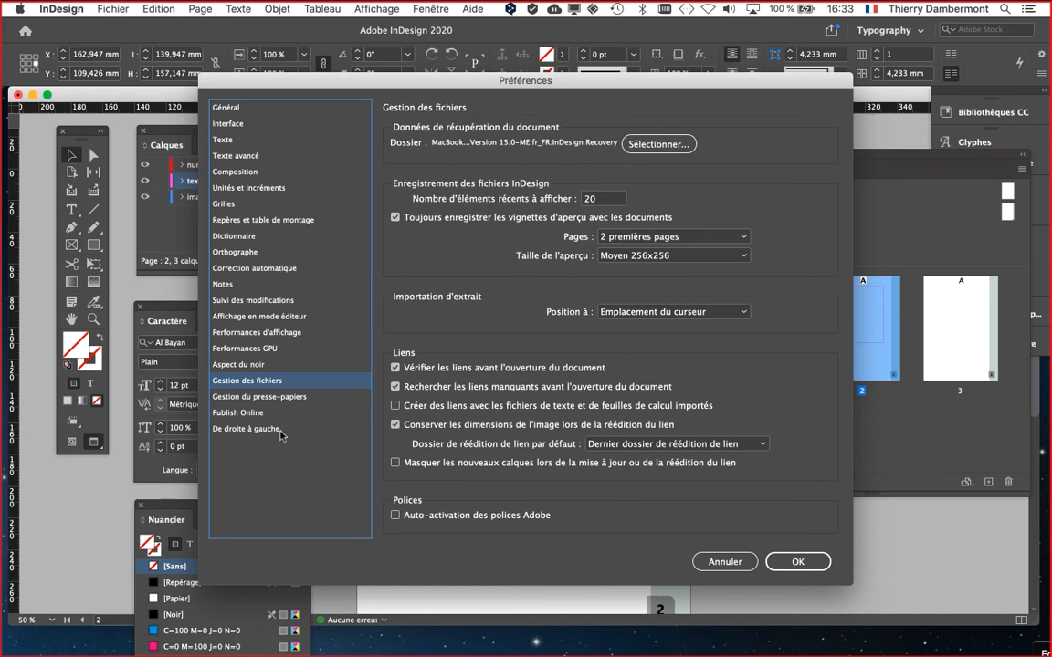
pyautogui.press('alt')
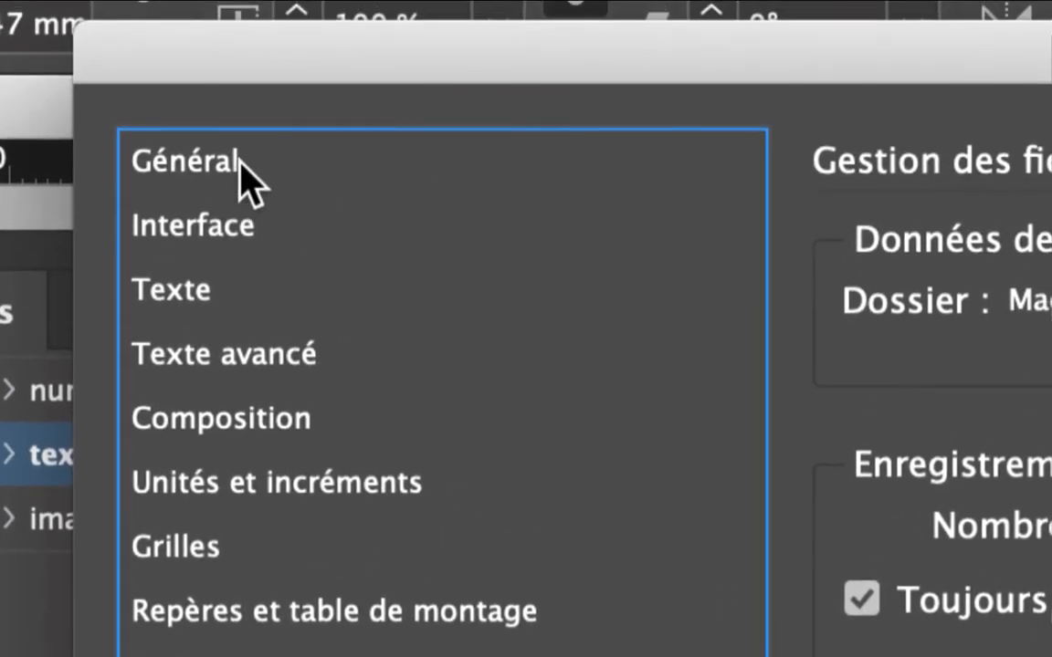
pyautogui.click(240, 161)
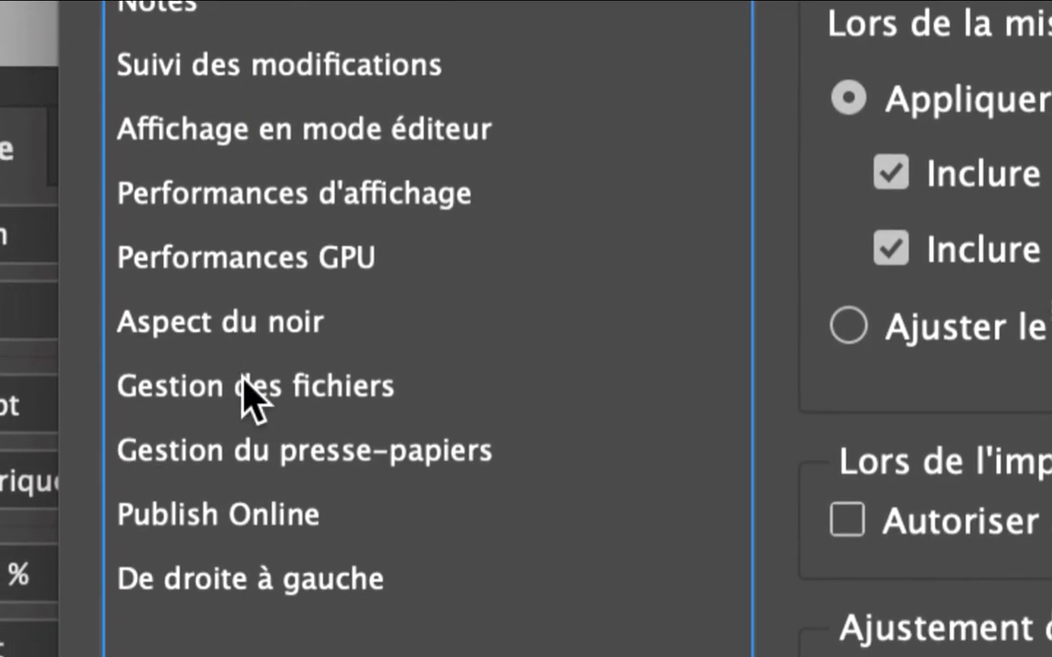
pyautogui.click(260, 520)
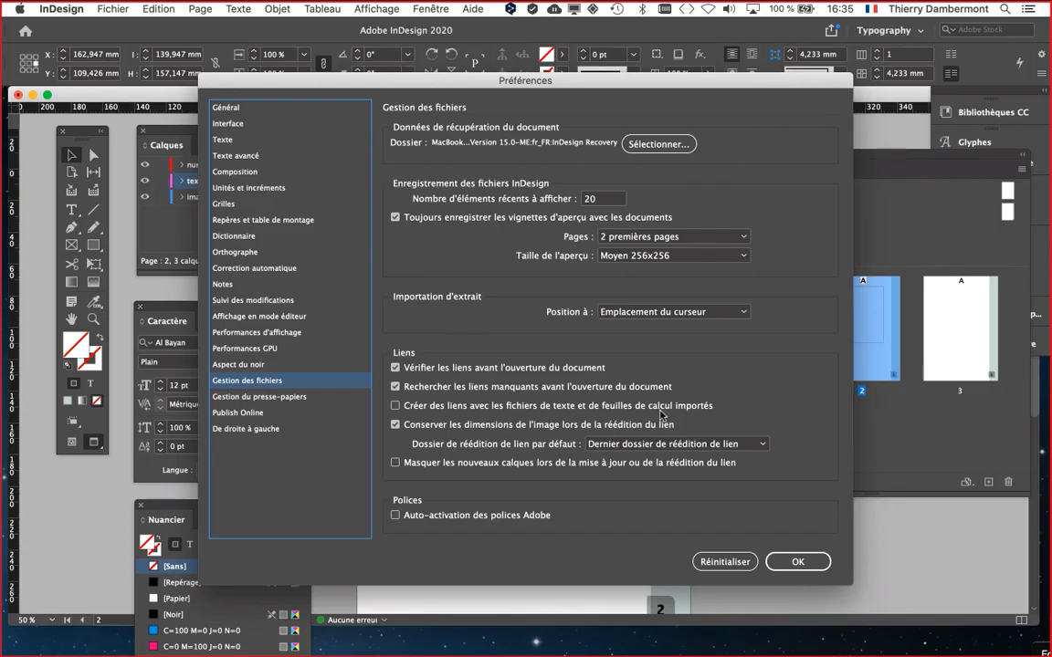
pyautogui.click(745, 565)
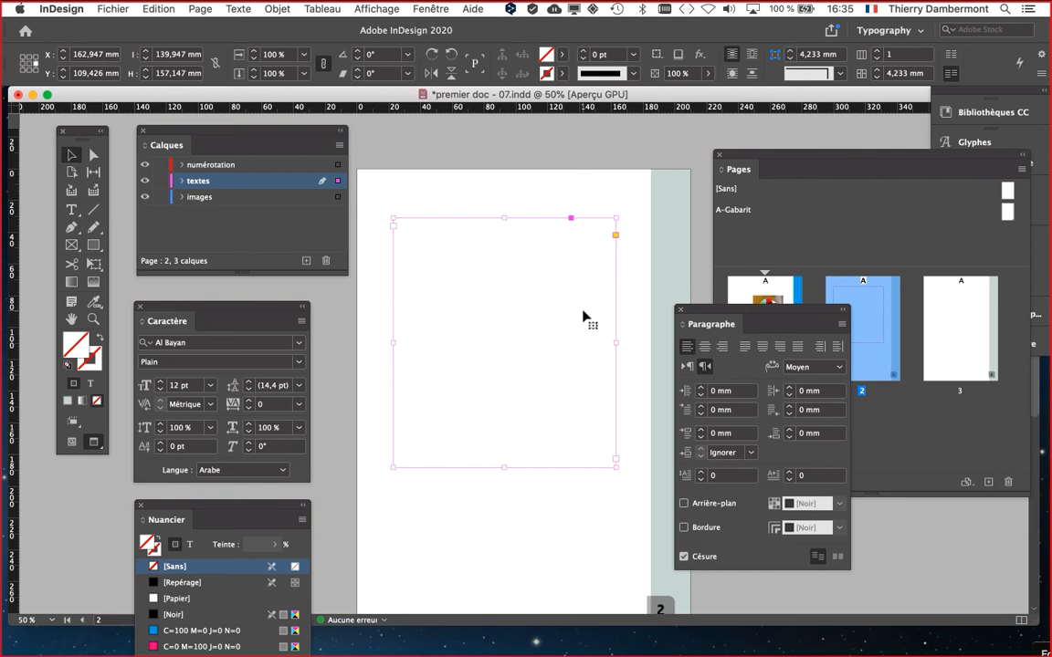
# Switch to Firefox and search the web for "adobe incopy" in a new tab
pyautogui.moveTo(4, 475)
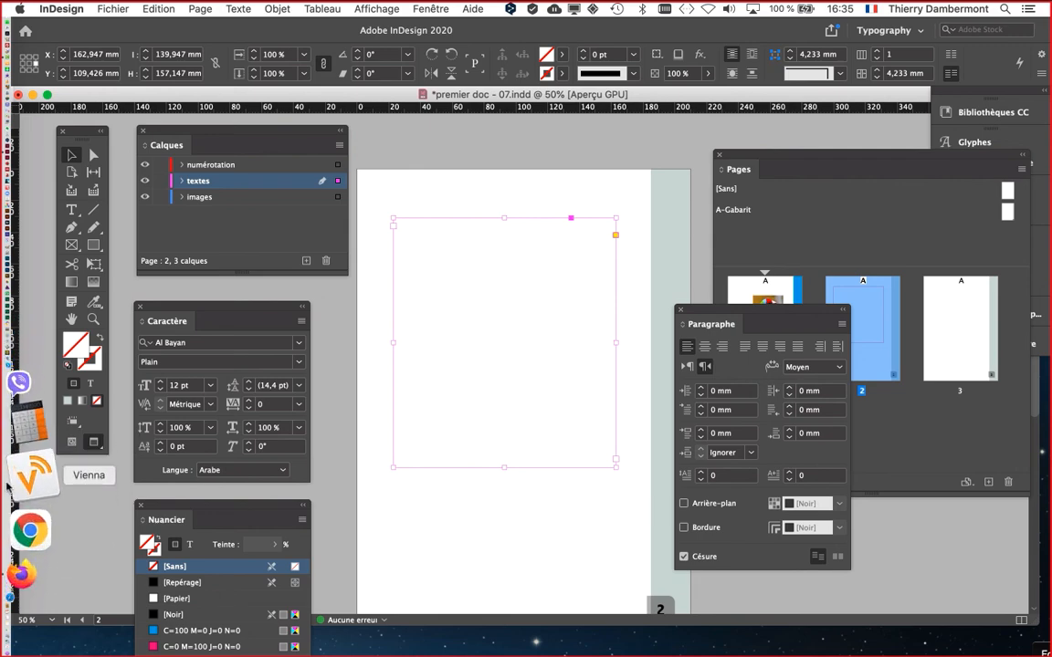
pyautogui.click(13, 477)
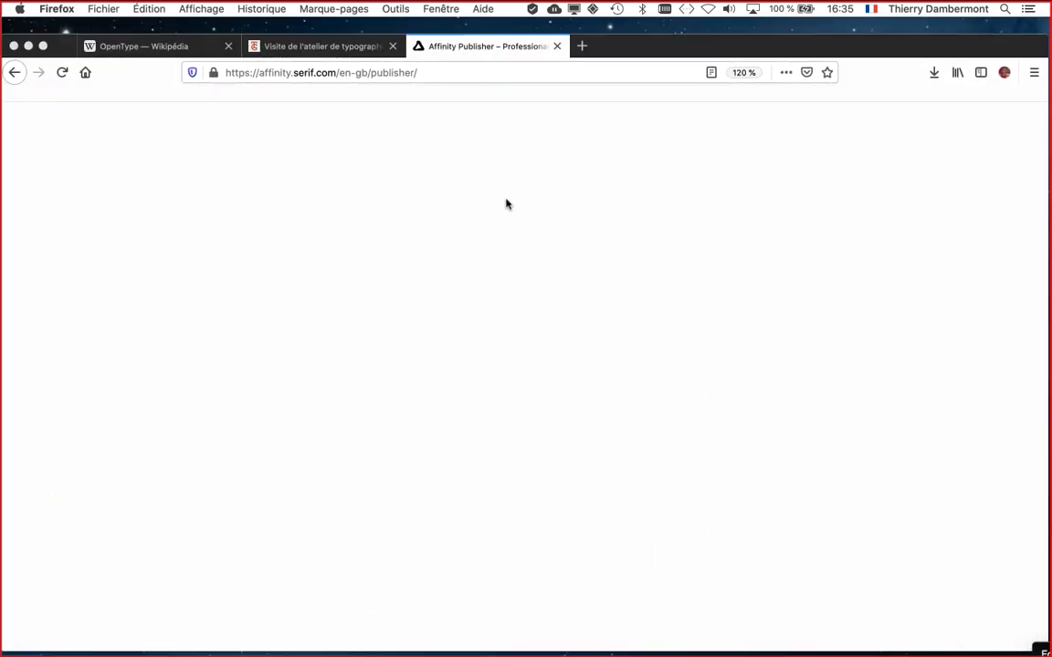
pyautogui.press('super+t')
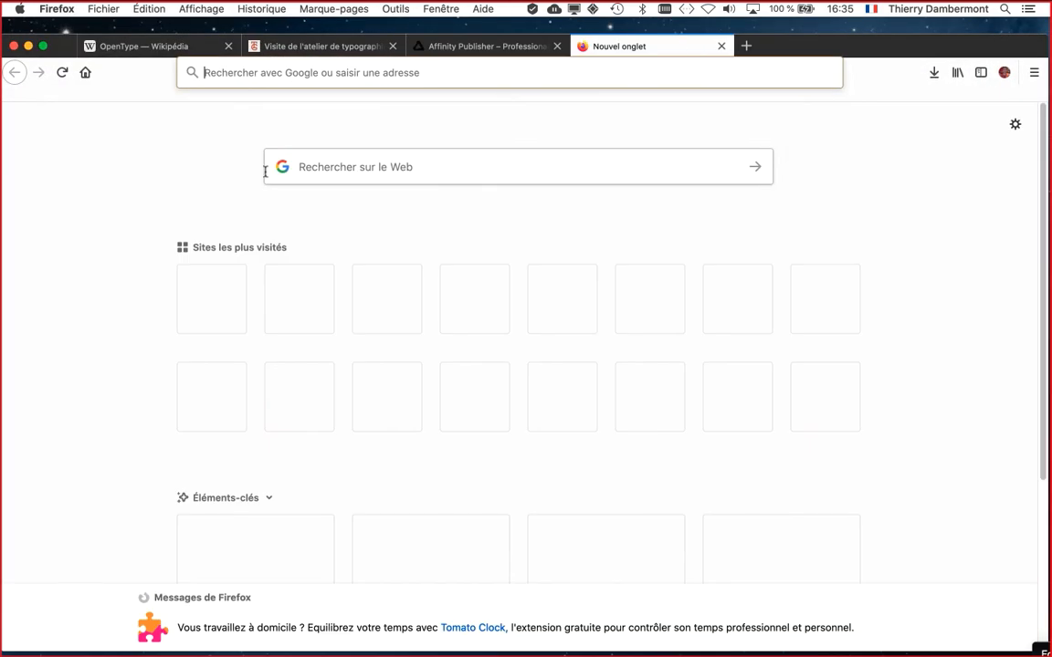
pyautogui.click(332, 167)
pyautogui.write('adobe ')
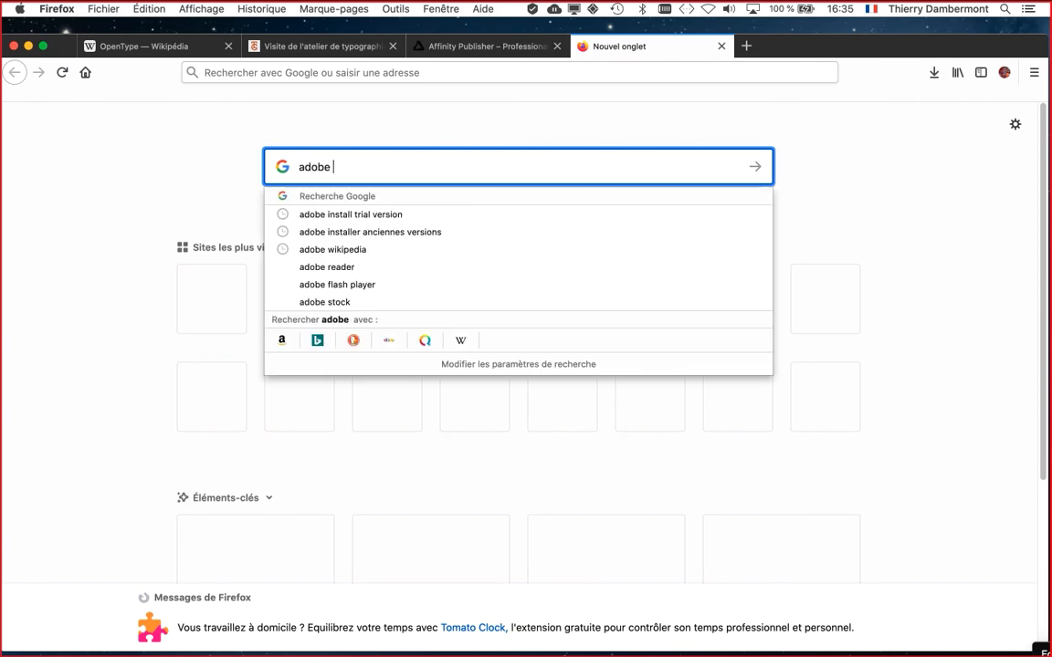
pyautogui.write('incopy')
pyautogui.press('Return')
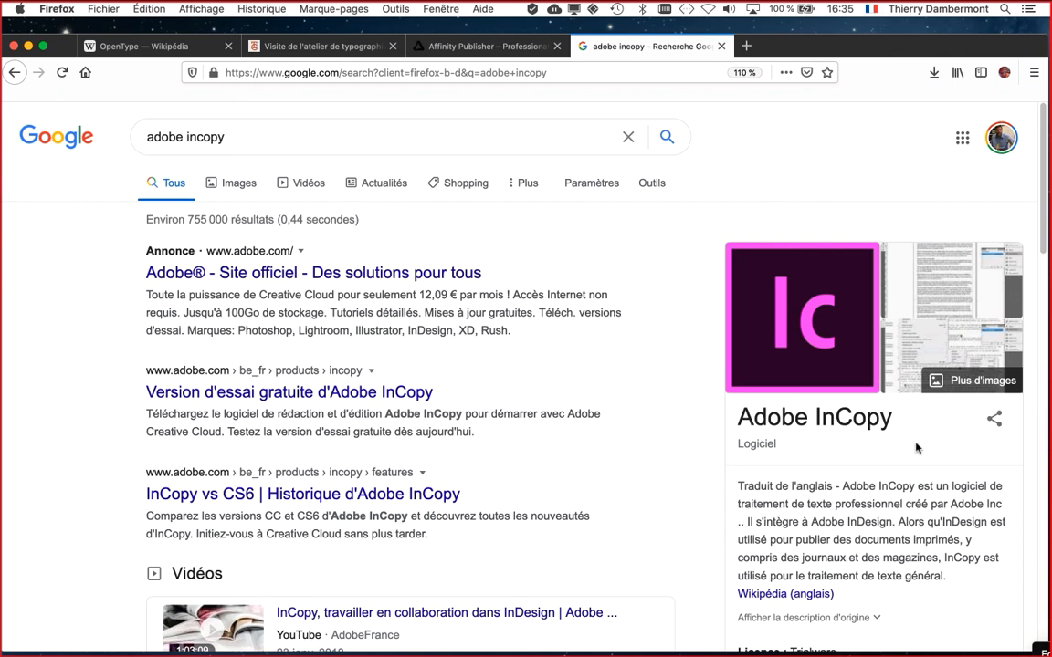
# Read the Adobe InCopy description in the search results, then minimise the browser and return to the InDesign document
pyautogui.scroll(-4, 913, 443)
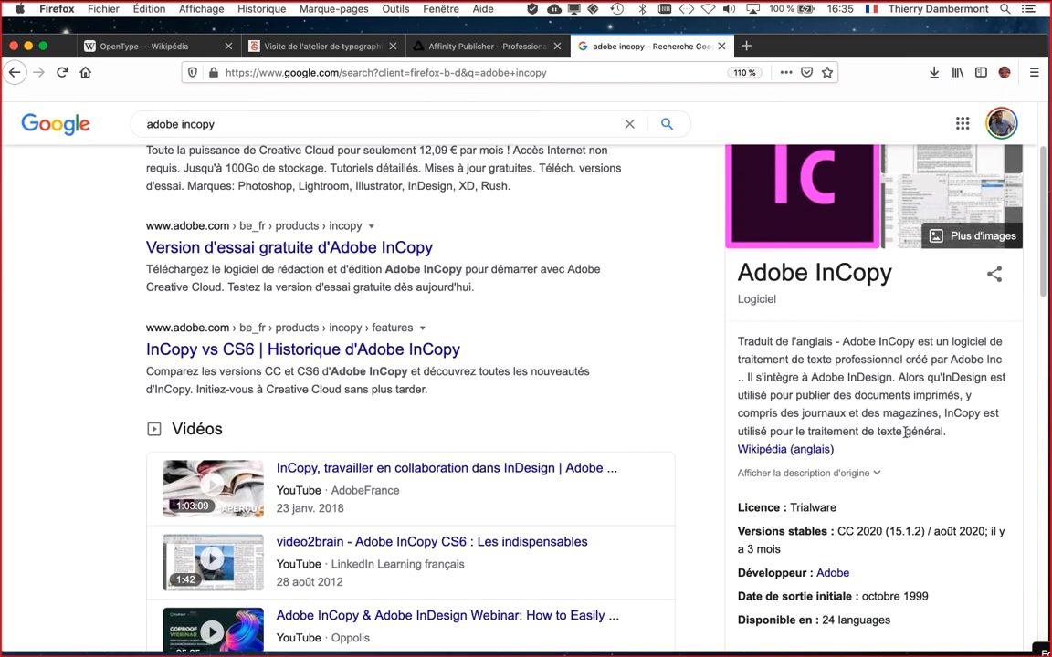
pyautogui.scroll(2, 903, 432)
pyautogui.scroll(-1, 906, 431)
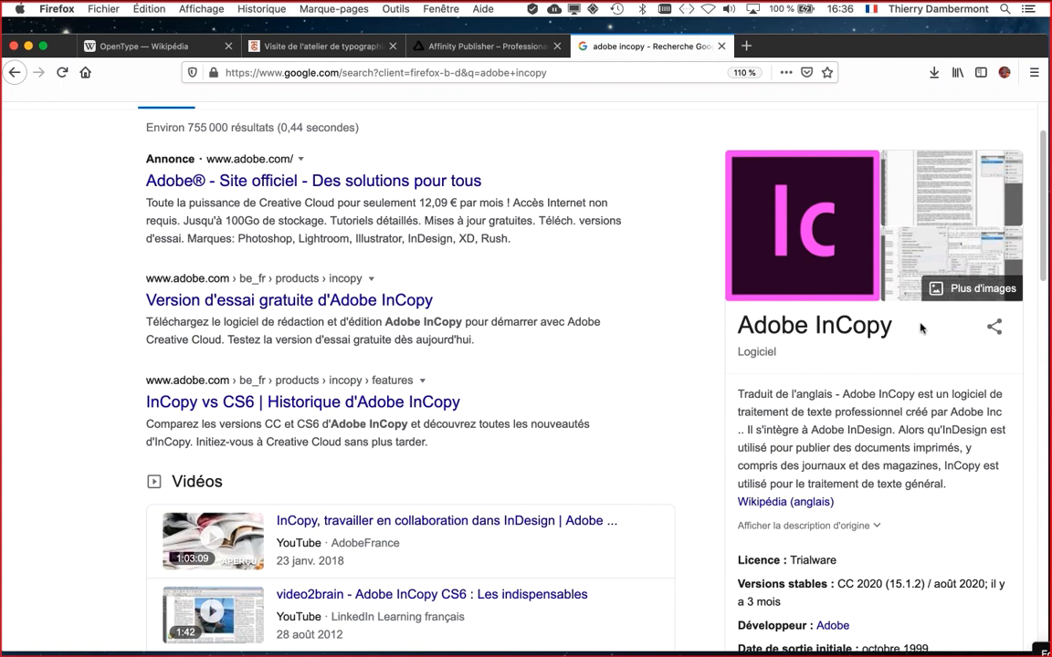
pyautogui.click(28, 46)
pyautogui.click(175, 99)
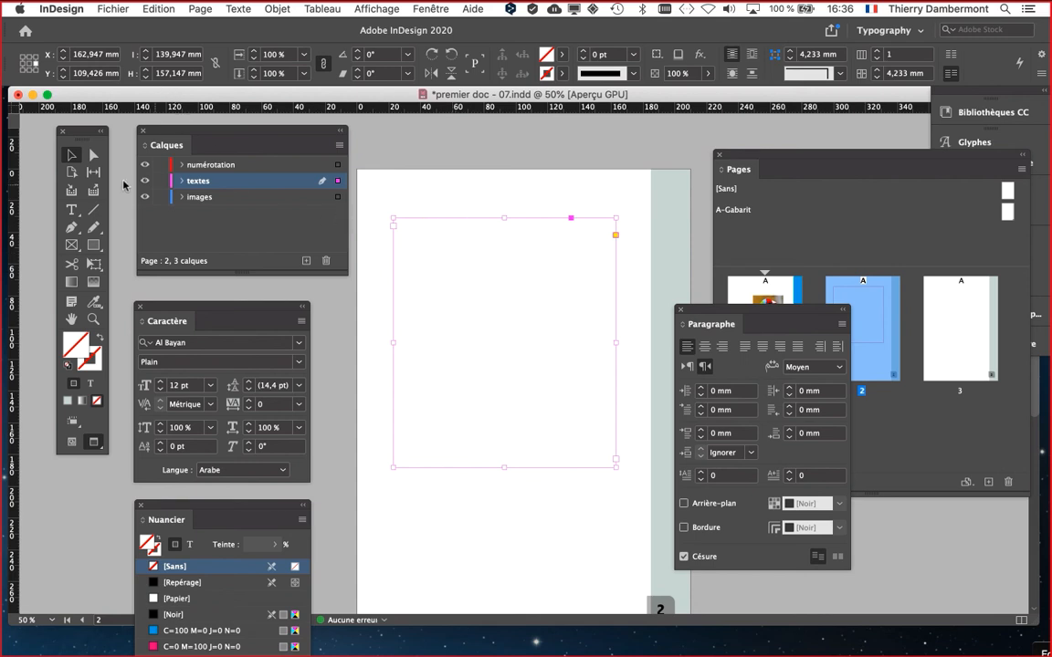
# Try filling the page 2 text frame with placeholder text, and undo the fill
pyautogui.click(70, 210)
pyautogui.click(431, 239)
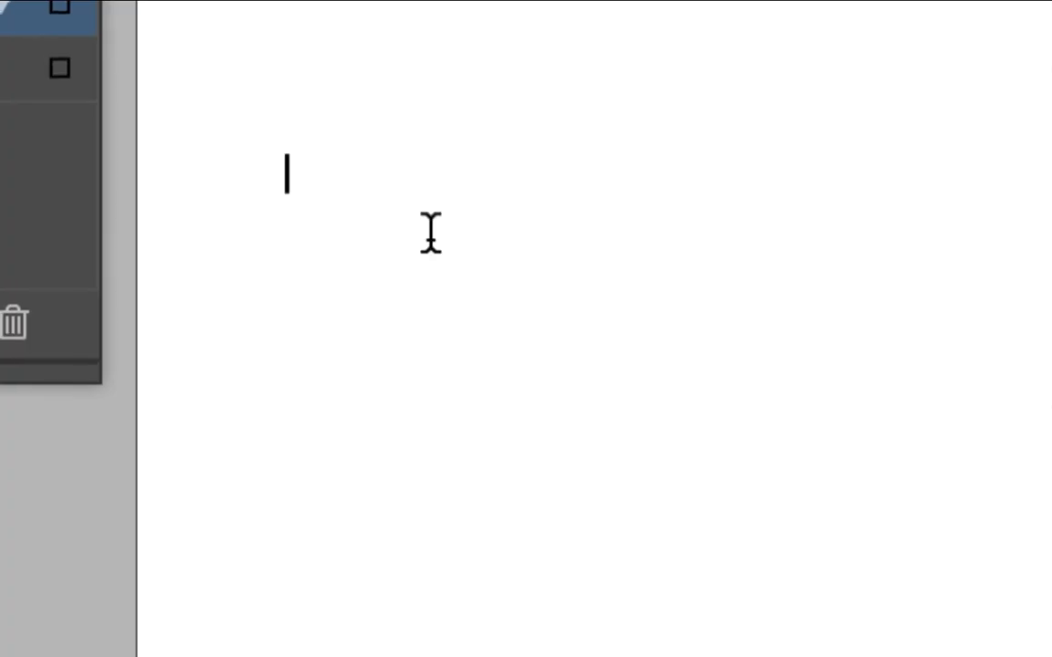
pyautogui.rightClick(431, 239)
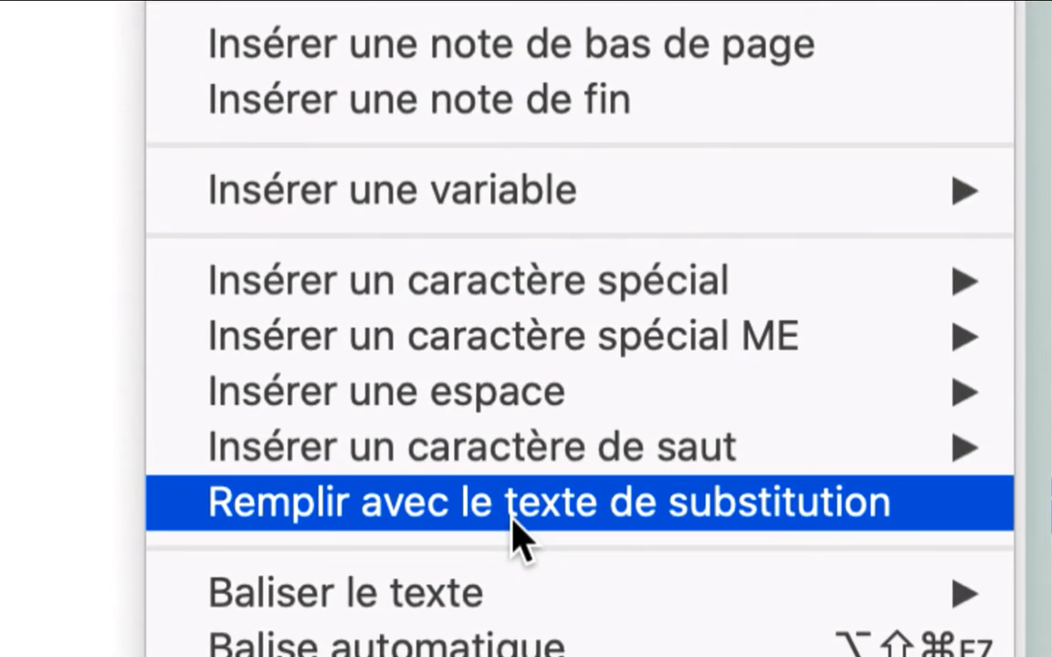
pyautogui.click(471, 511)
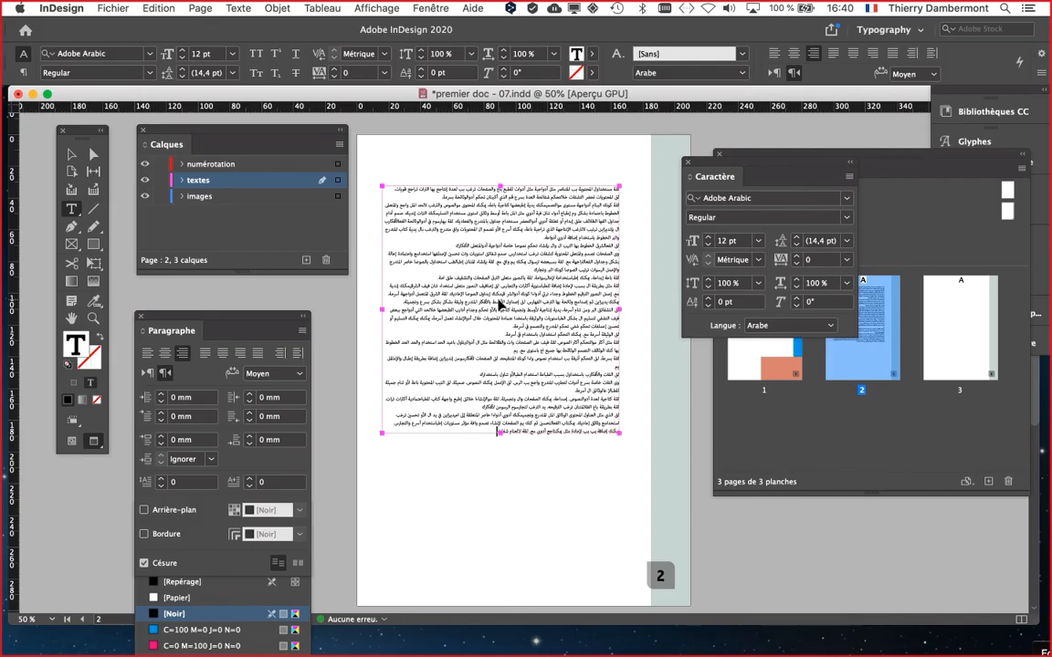
pyautogui.press('super+z')
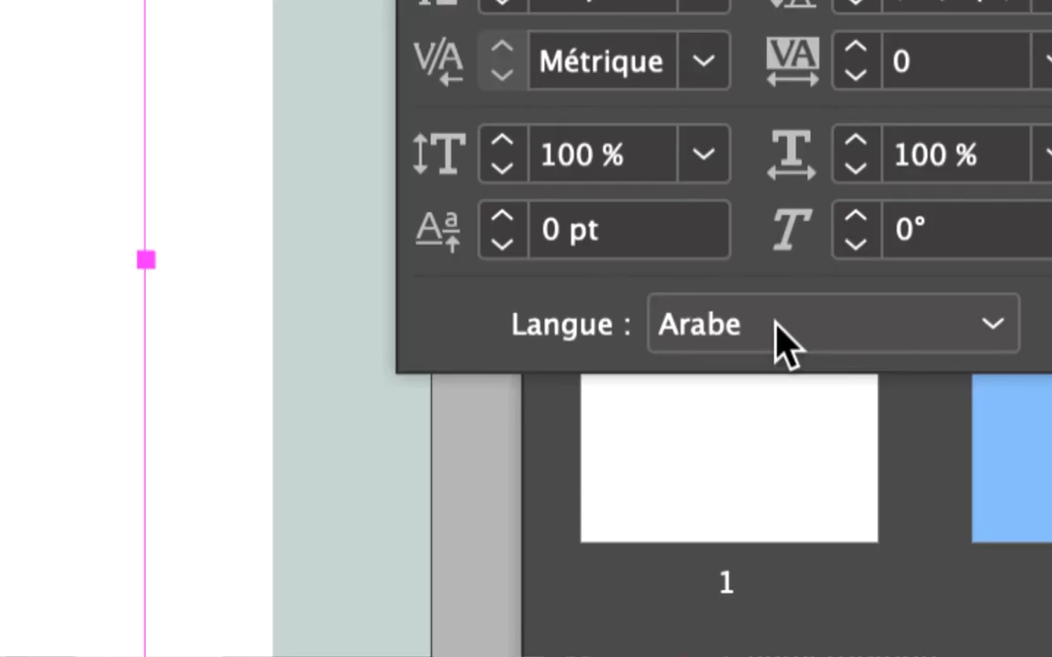
# Set the text language to Français and fill the page 2 frame with placeholder text
pyautogui.click(776, 325)
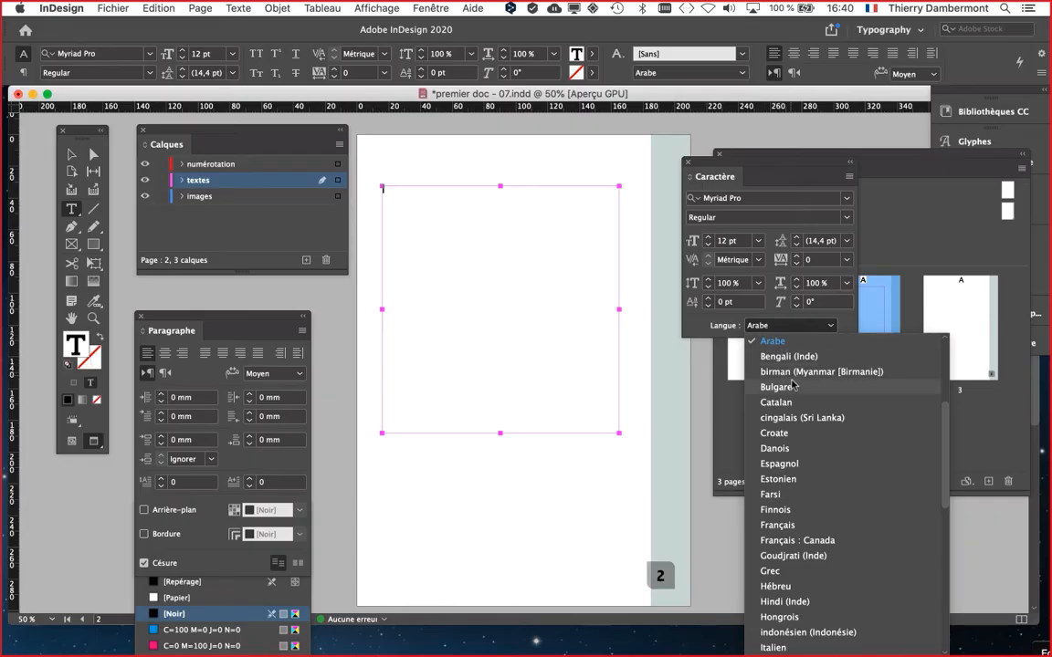
pyautogui.click(777, 525)
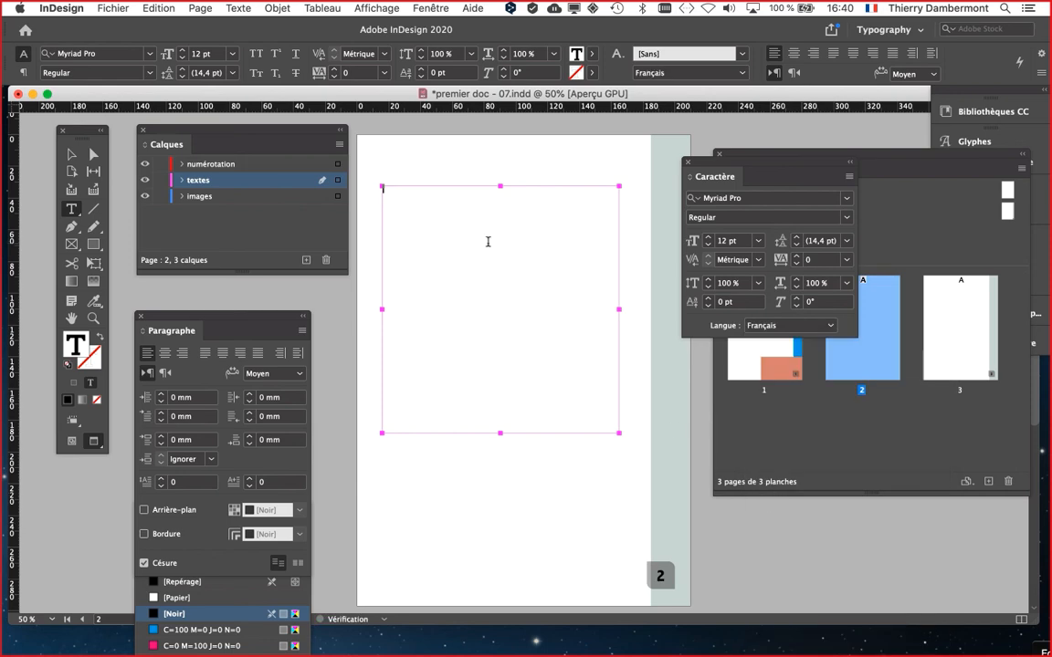
pyautogui.rightClick(474, 239)
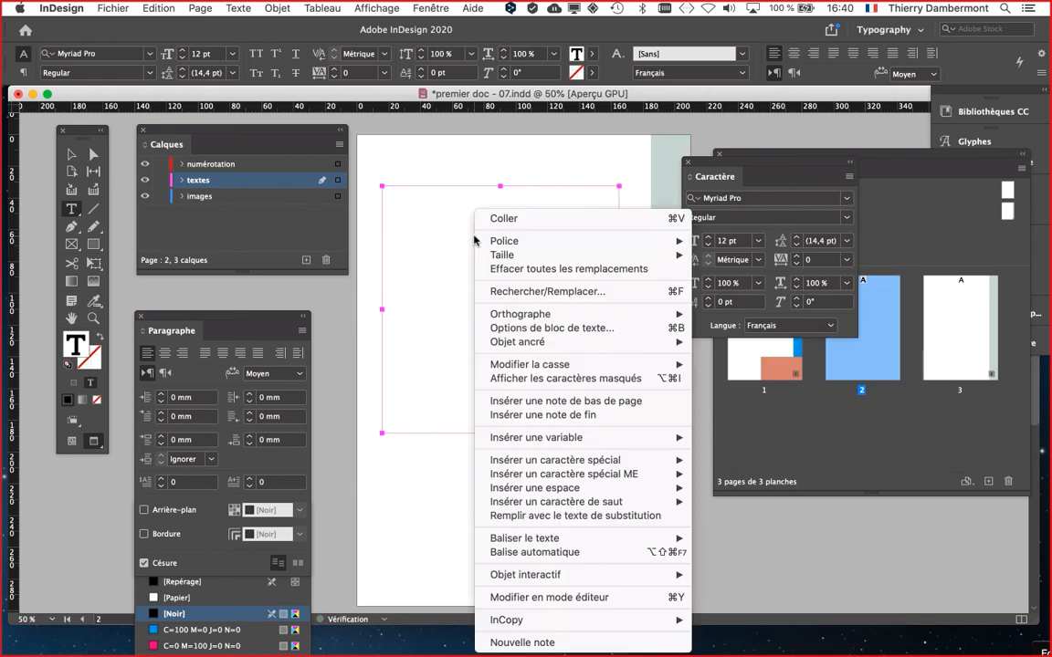
pyautogui.click(625, 516)
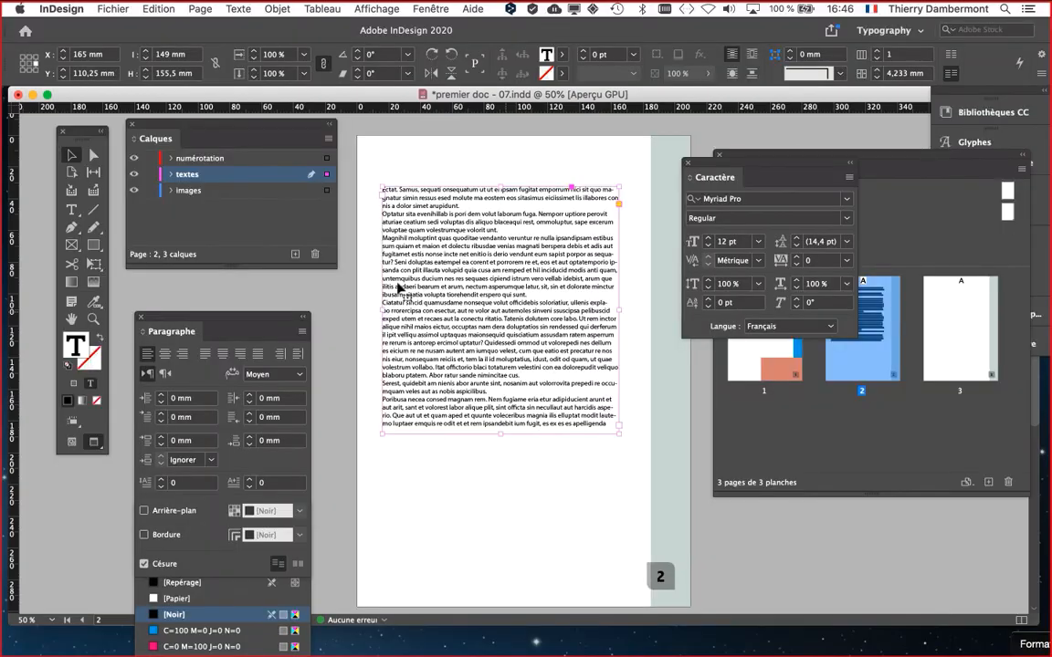
# Place the Caractère and Paragraphe panels beside the enlarged text frame and close the Pages panel
pyautogui.press('super+plus')
pyautogui.moveTo(737, 172); pyautogui.dragTo(836, 569)
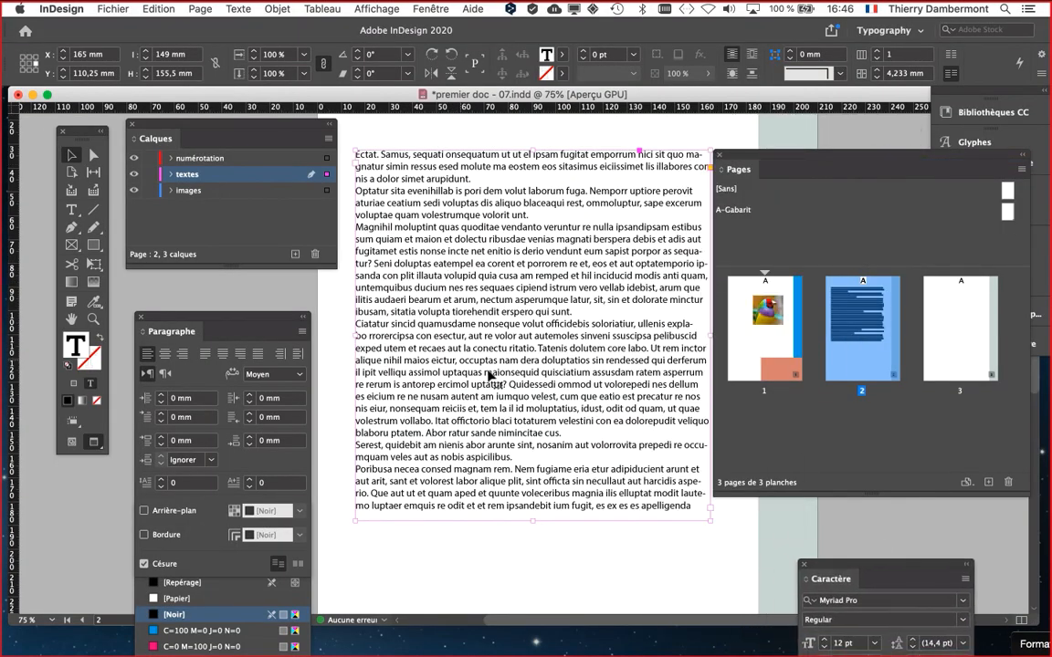
pyautogui.moveTo(232, 322); pyautogui.dragTo(863, 161)
pyautogui.click(719, 154)
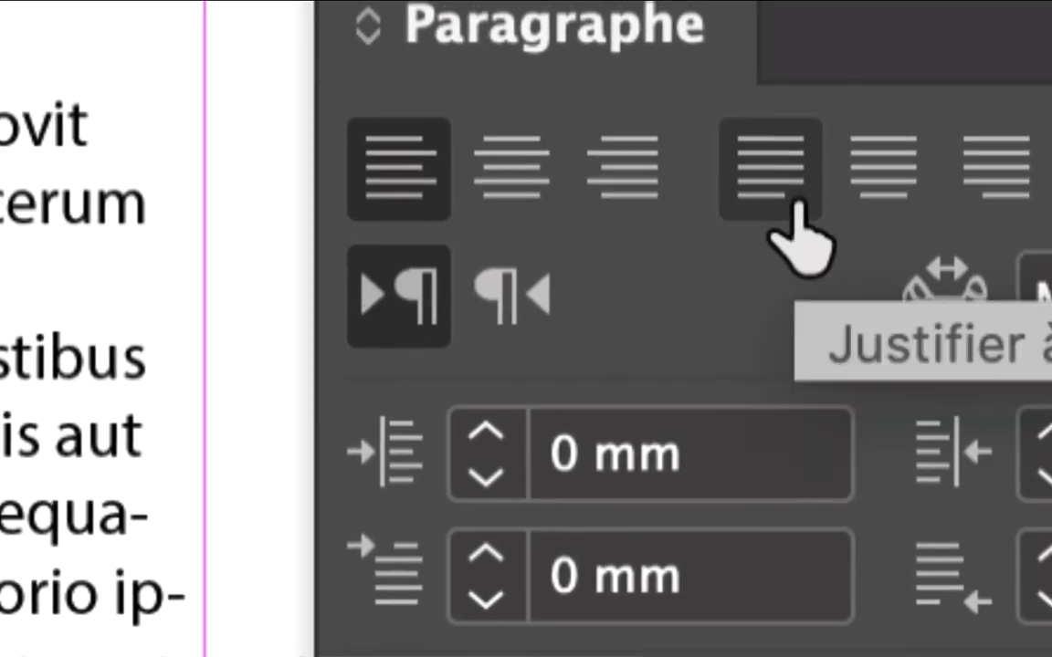
# Compare justified and left-aligned text in the frame, ending on justified with the last line left-aligned, and move the Calques panel below the frame
pyautogui.click(797, 208)
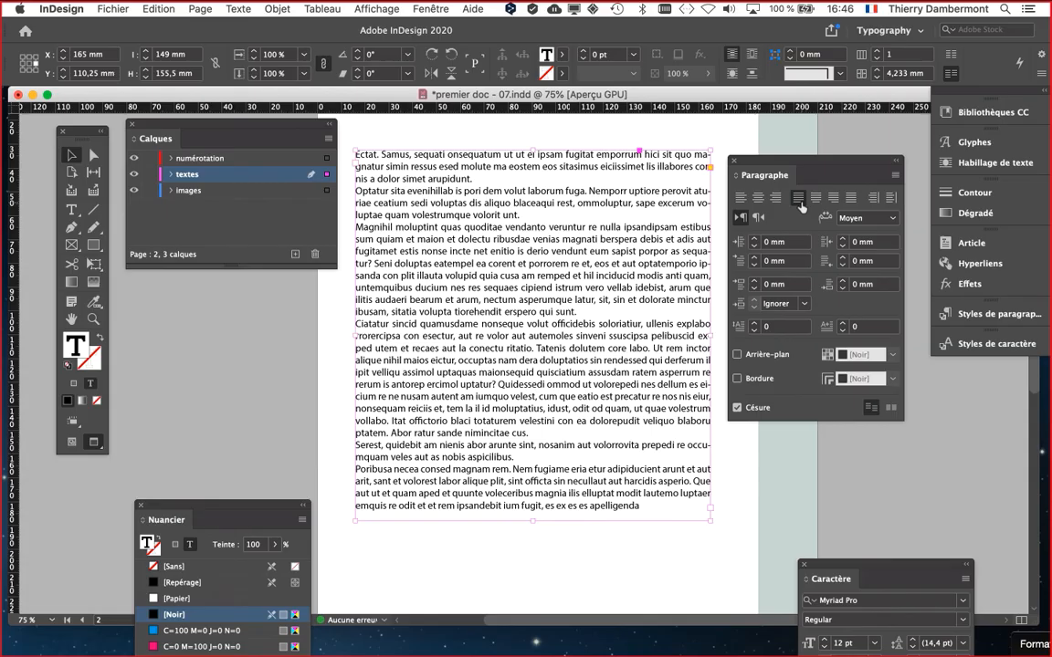
pyautogui.moveTo(280, 127); pyautogui.dragTo(541, 580)
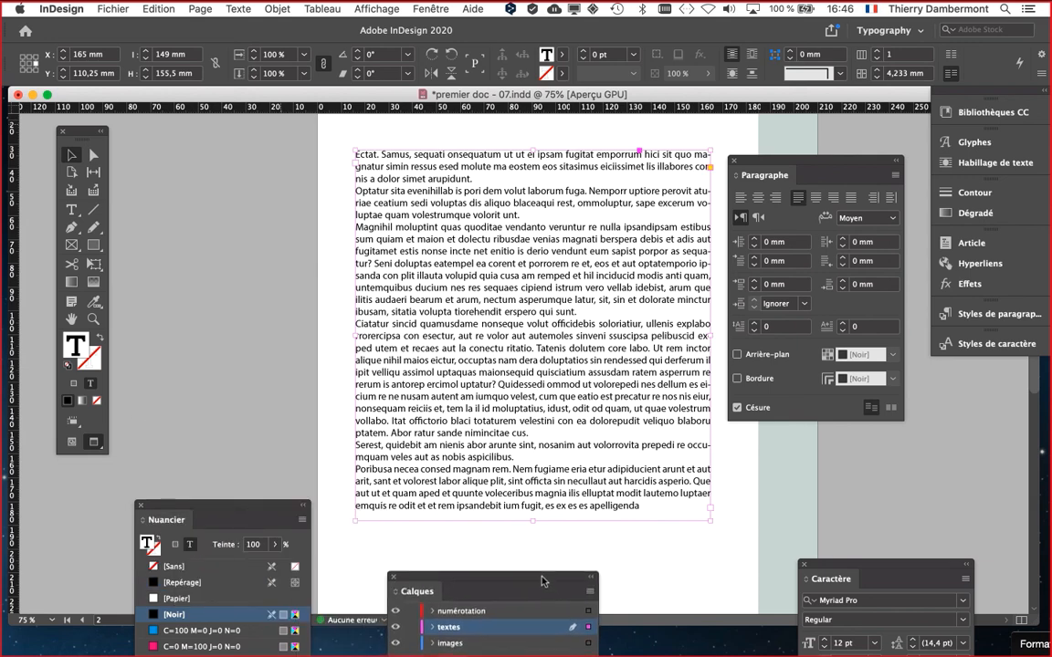
pyautogui.press('super+minus')
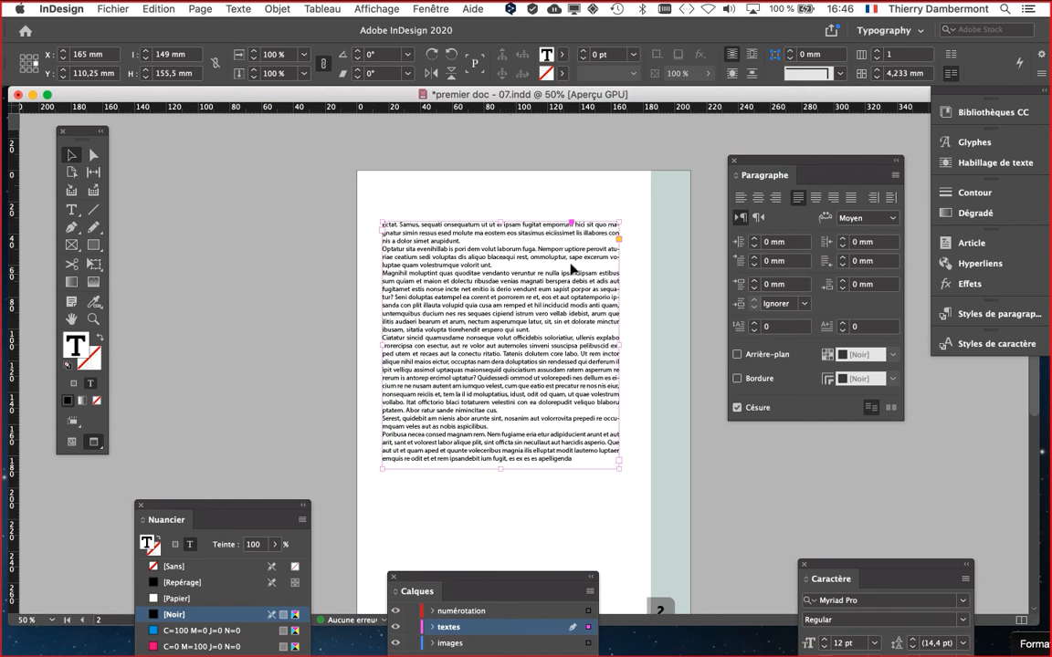
pyautogui.click(740, 199)
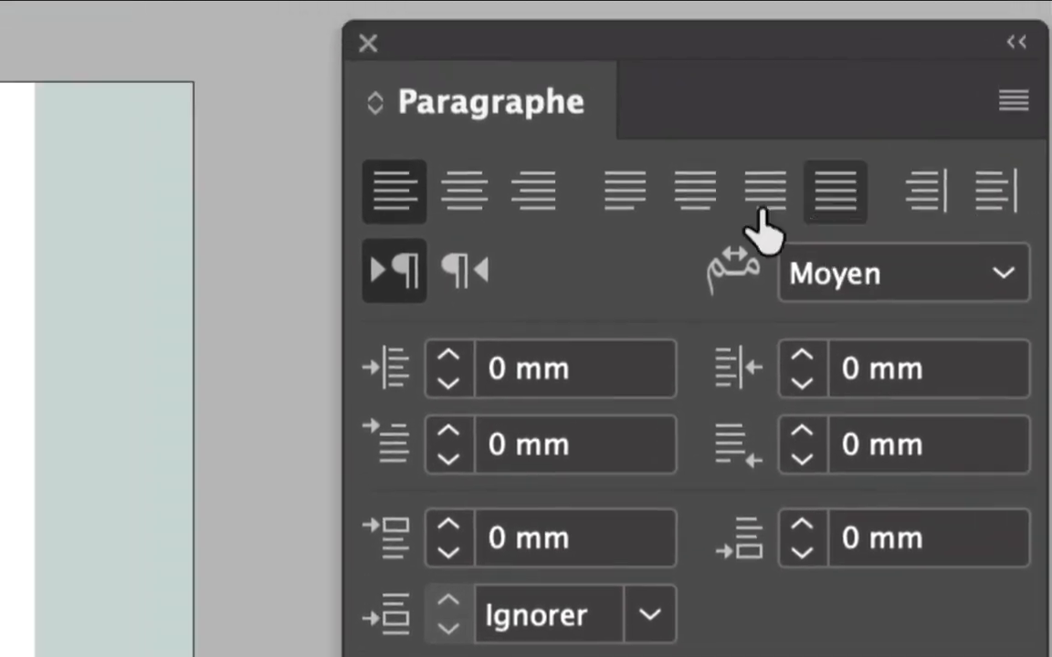
pyautogui.click(624, 192)
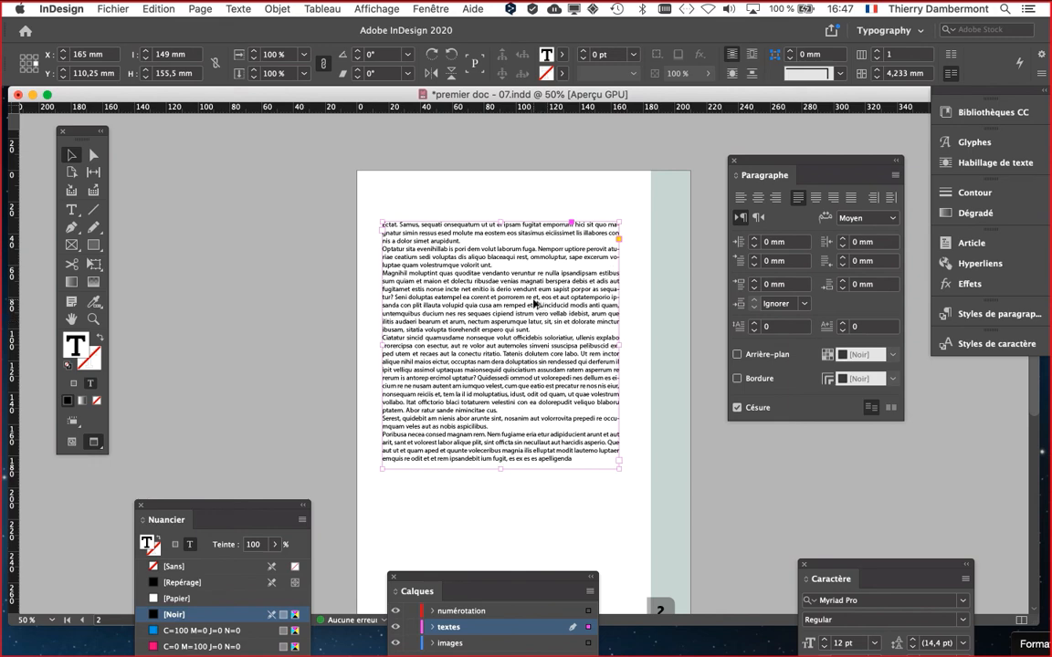
# Move the Paragraphe, Nuancier and Calques panels further away so the enlarged text frame is fully uncovered
pyautogui.scroll(1, 535, 304)
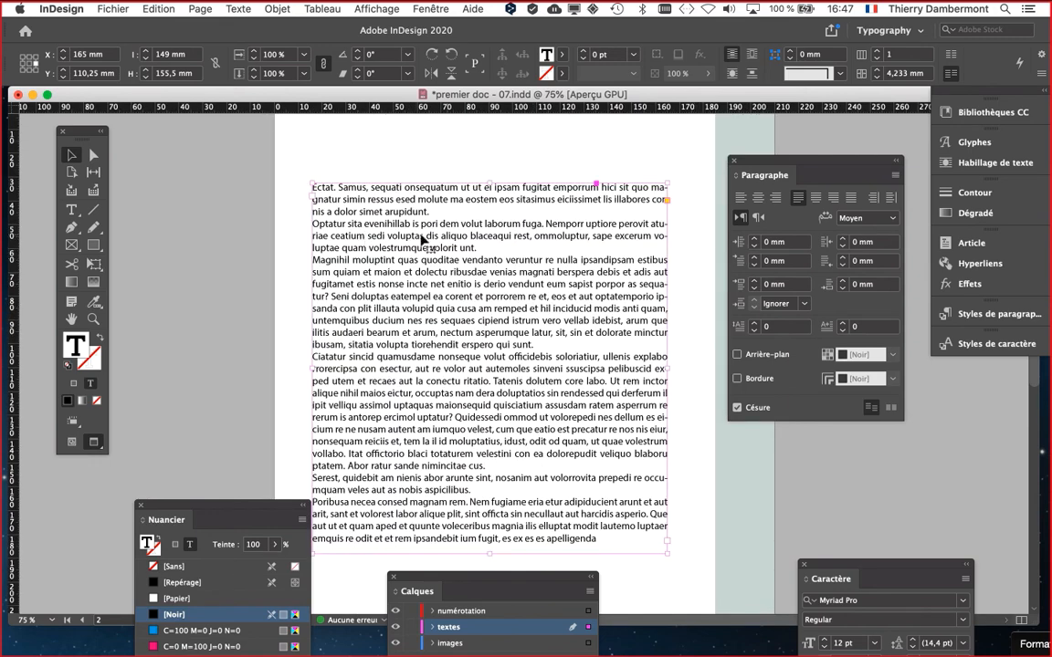
pyautogui.moveTo(758, 161); pyautogui.dragTo(830, 188)
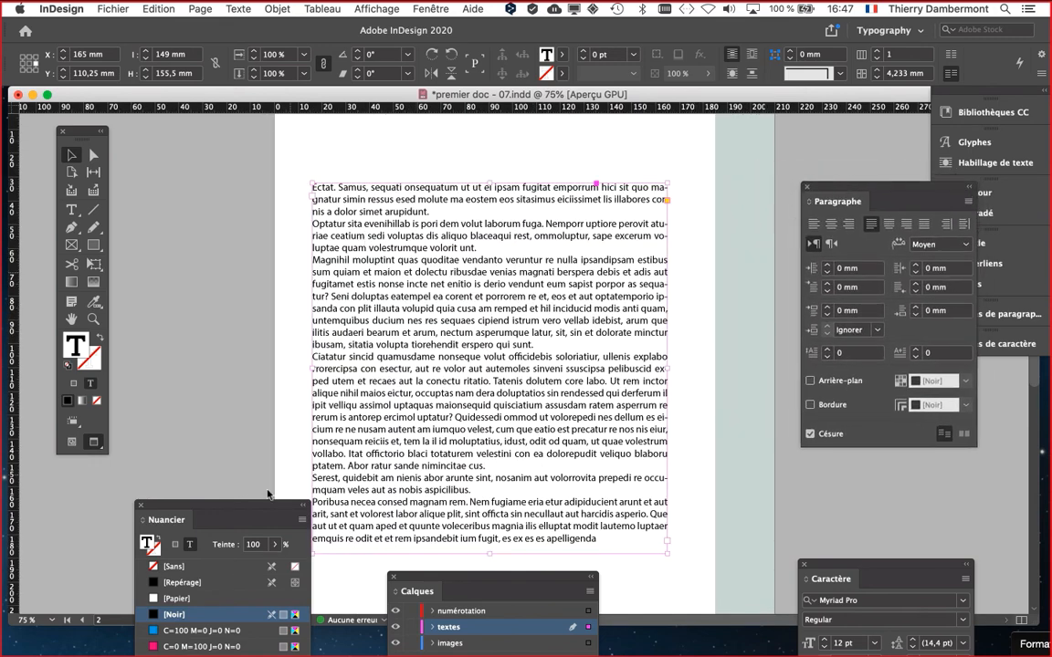
pyautogui.moveTo(265, 504); pyautogui.dragTo(160, 503)
pyautogui.moveTo(429, 586); pyautogui.dragTo(508, 620)
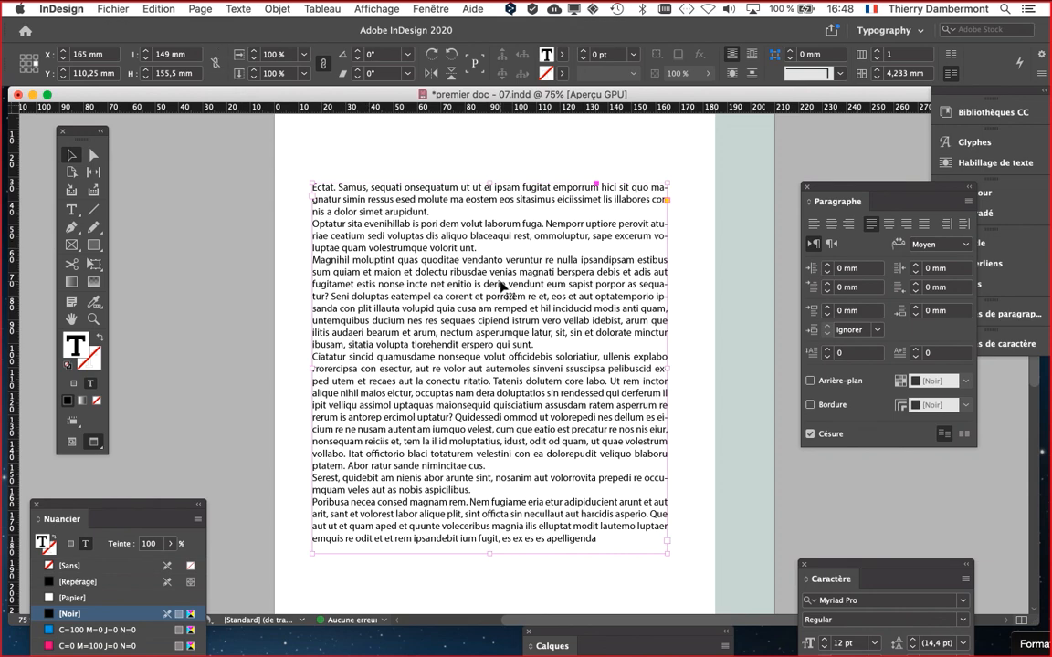
# Set the page 2 text frame to two fixed columns with an 8 mm gutter in the text frame options
pyautogui.click(266, 10)
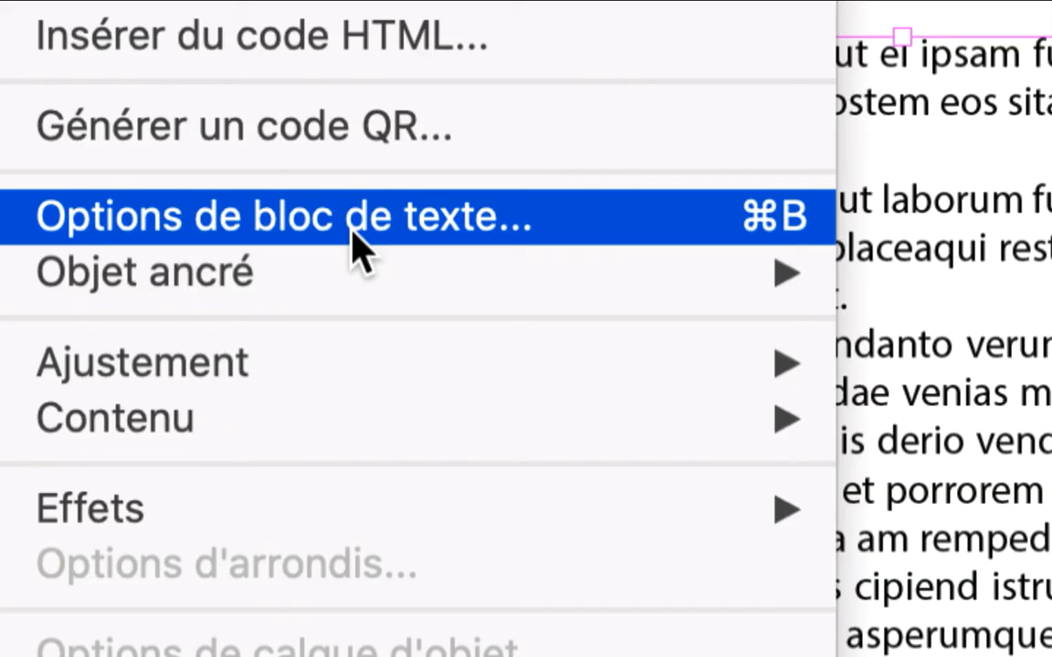
pyautogui.click(352, 236)
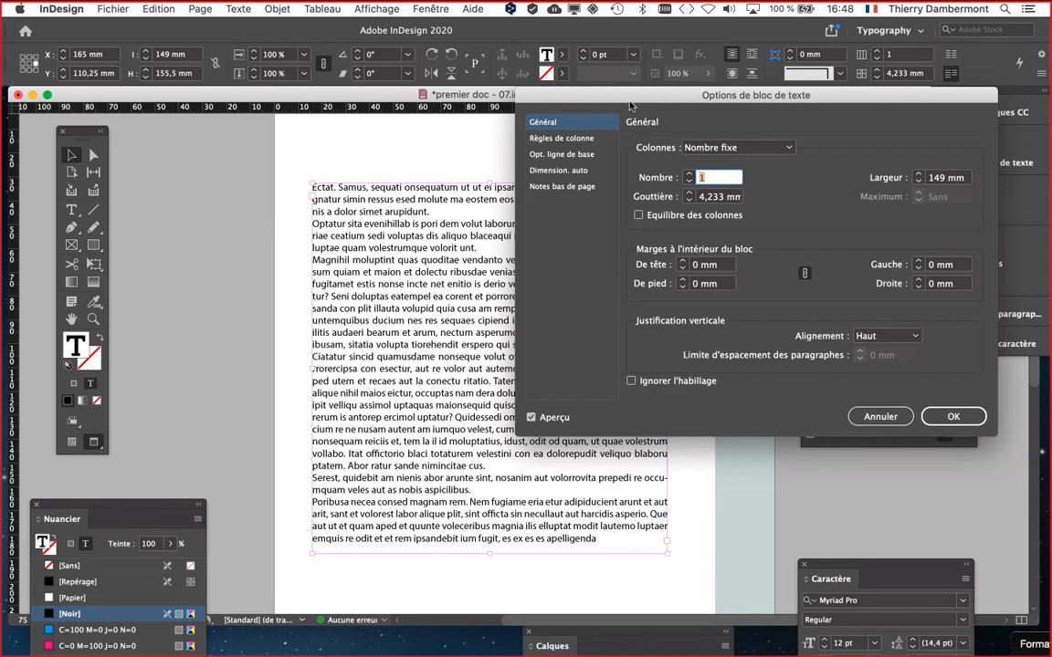
pyautogui.moveTo(628, 105); pyautogui.dragTo(747, 150)
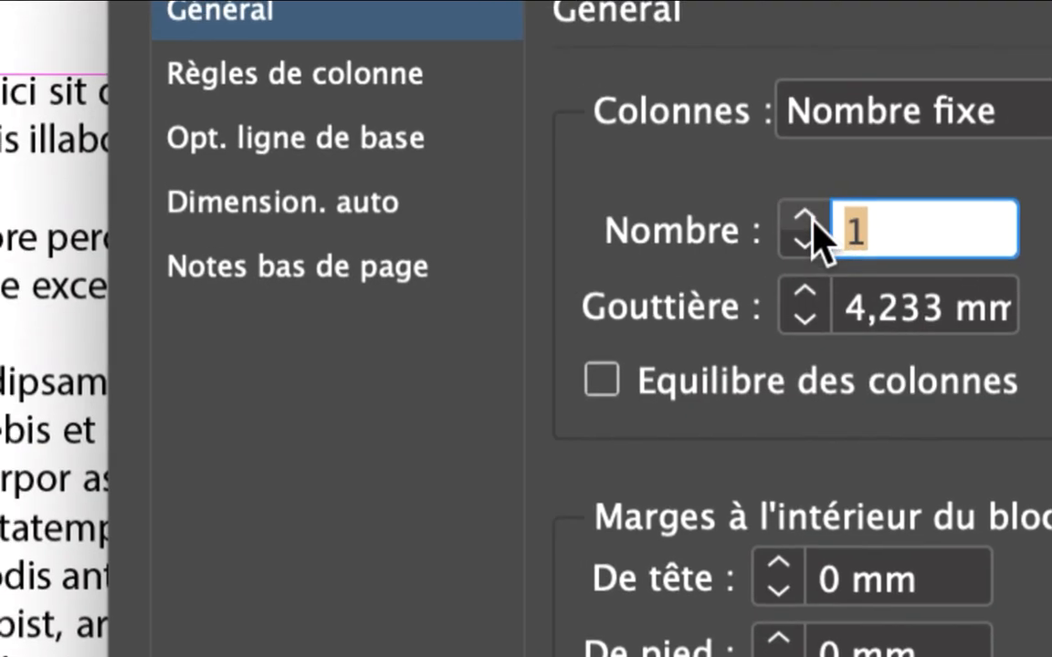
pyautogui.click(807, 219)
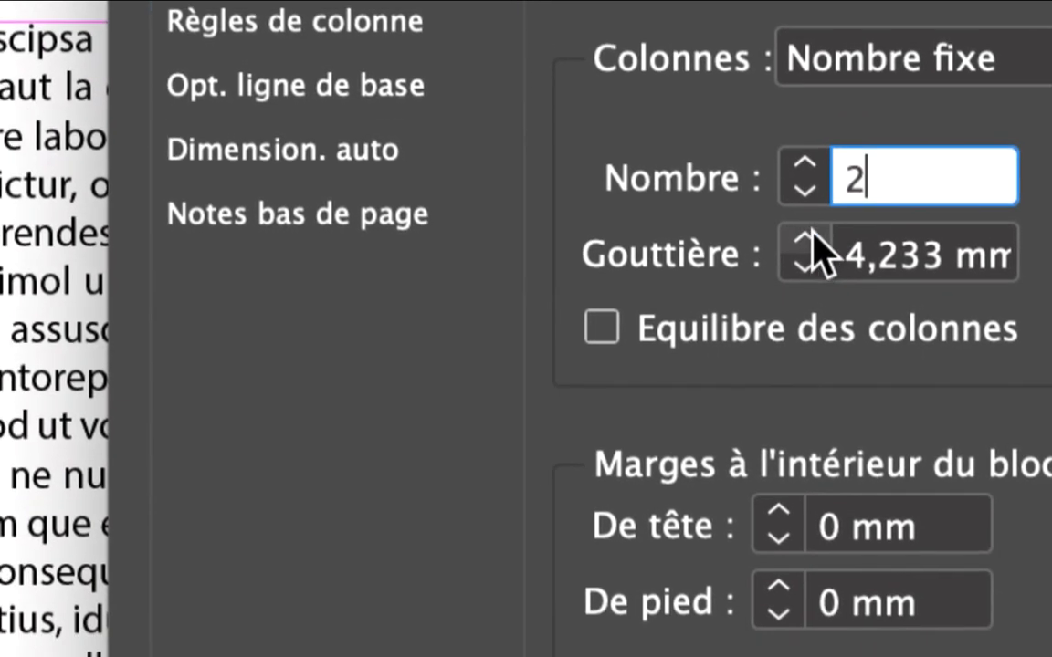
pyautogui.click(771, 288)
pyautogui.click(771, 287)
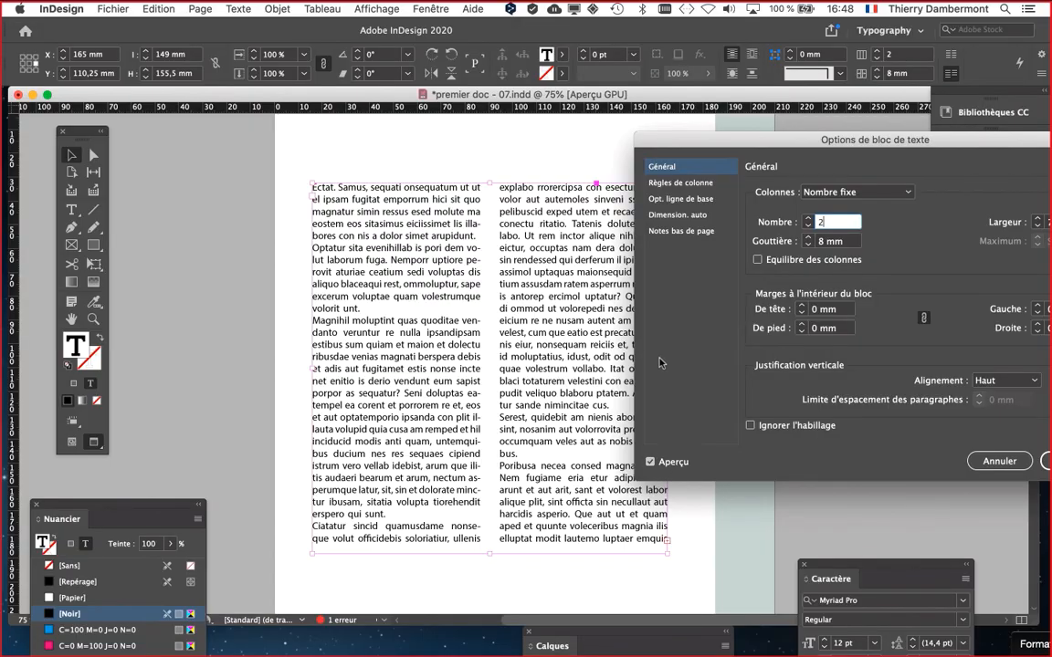
pyautogui.moveTo(876, 141); pyautogui.dragTo(746, 96)
pyautogui.click(942, 416)
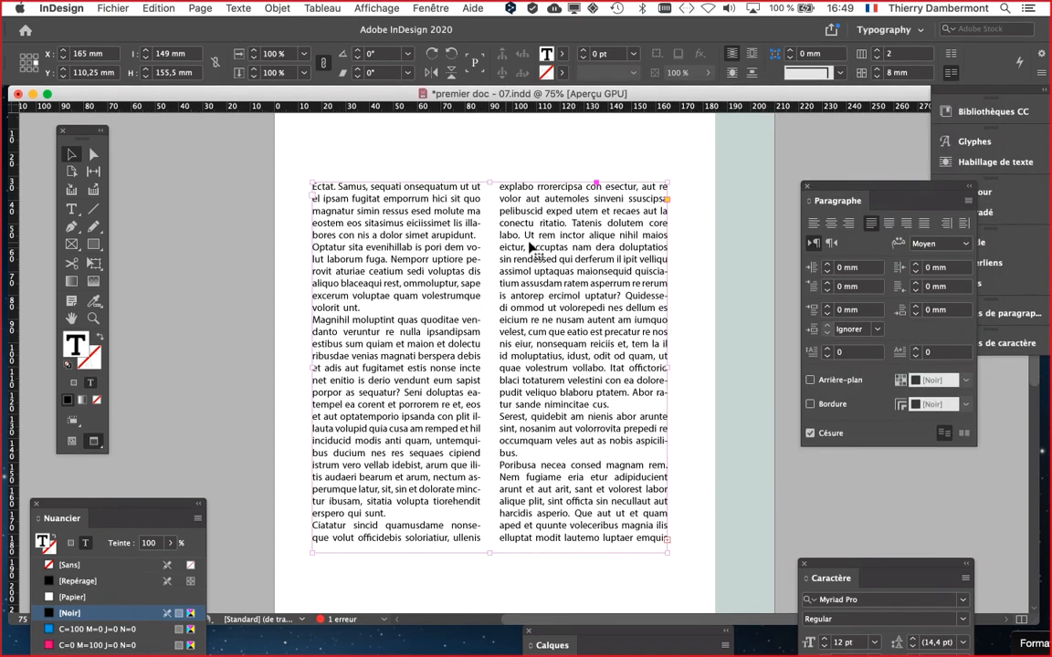
pyautogui.press('super+b')
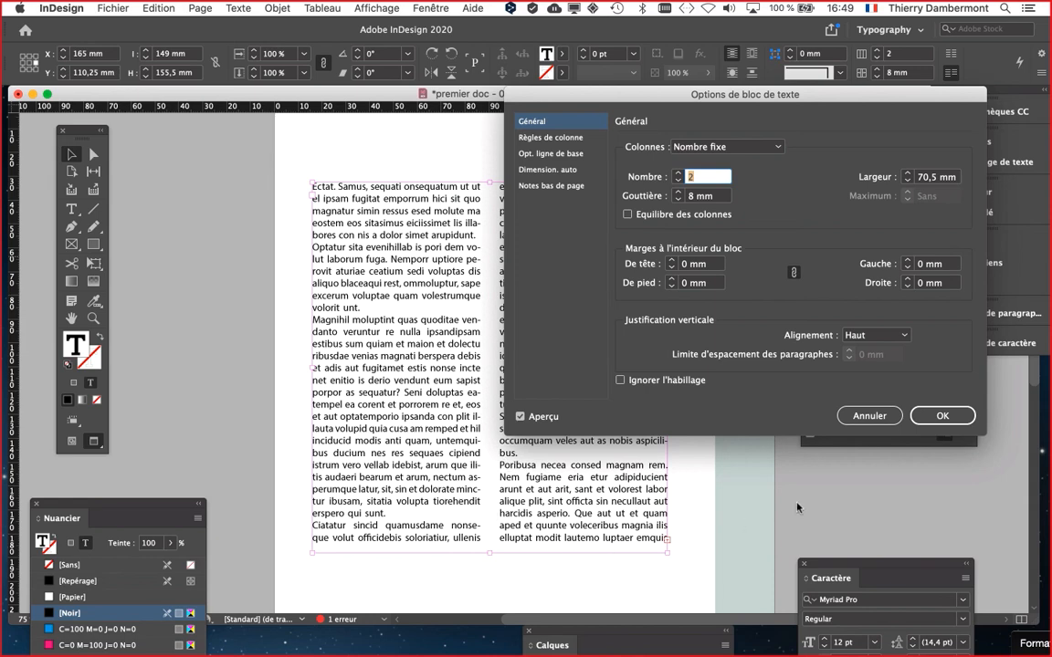
pyautogui.click(961, 416)
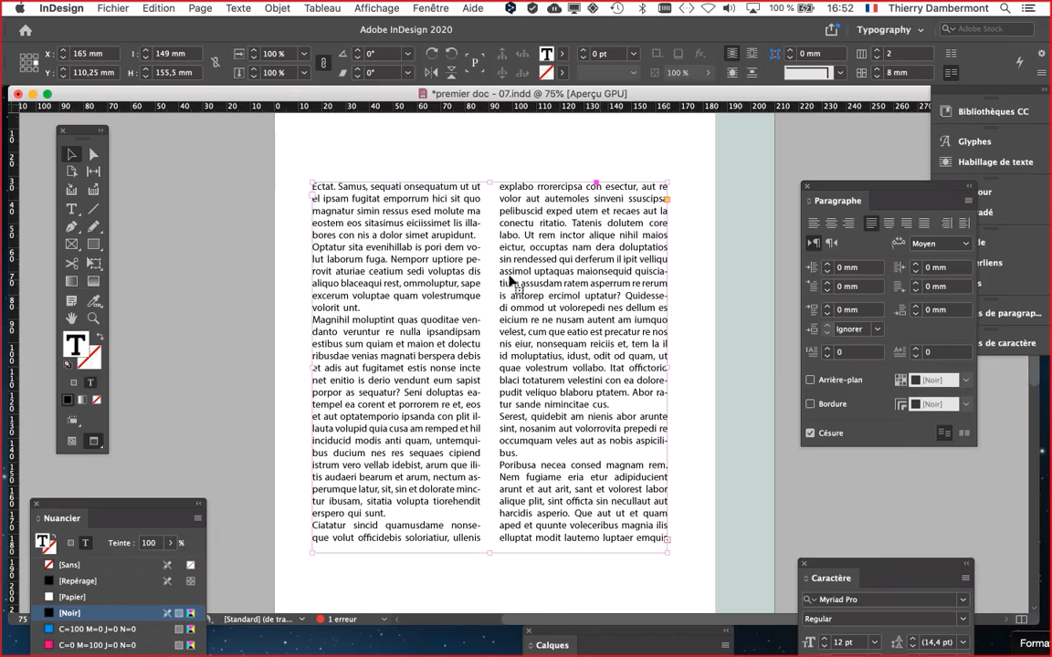
# Open the Article panel and place it on its own just beside the two-column text frame
pyautogui.moveTo(355, 247); pyautogui.dragTo(257, 220)
pyautogui.click(422, 8)
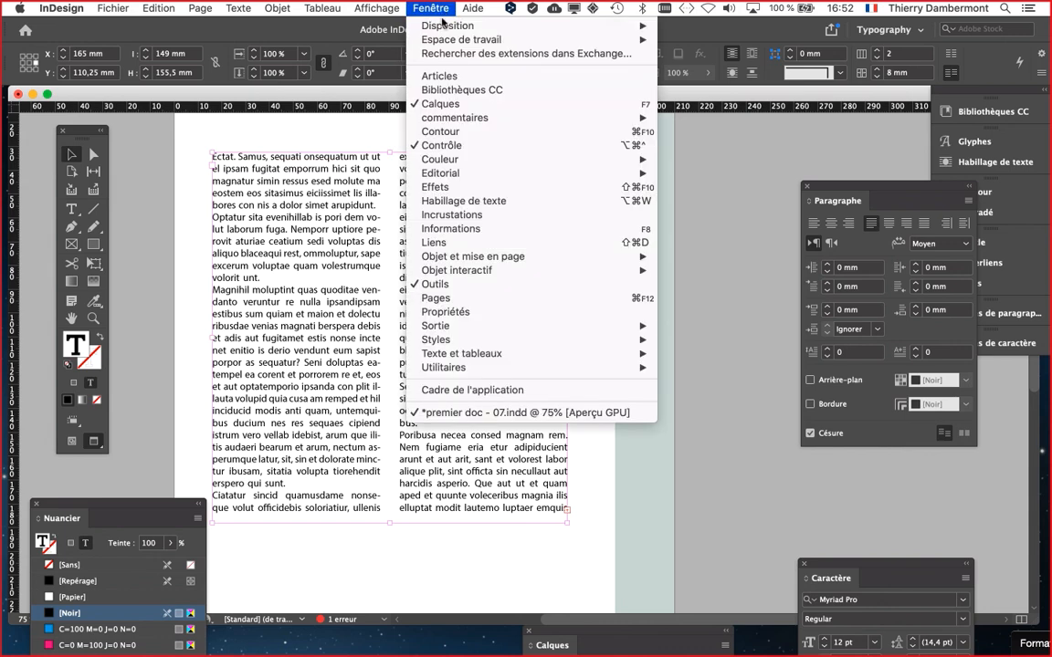
pyautogui.moveTo(502, 326)
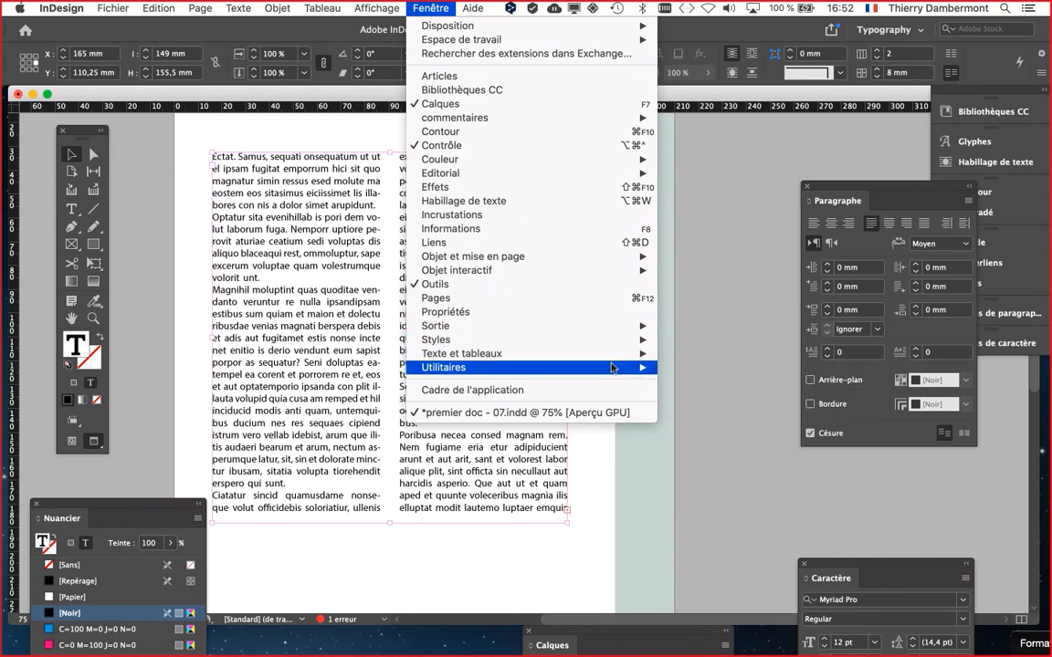
pyautogui.moveTo(611, 358)
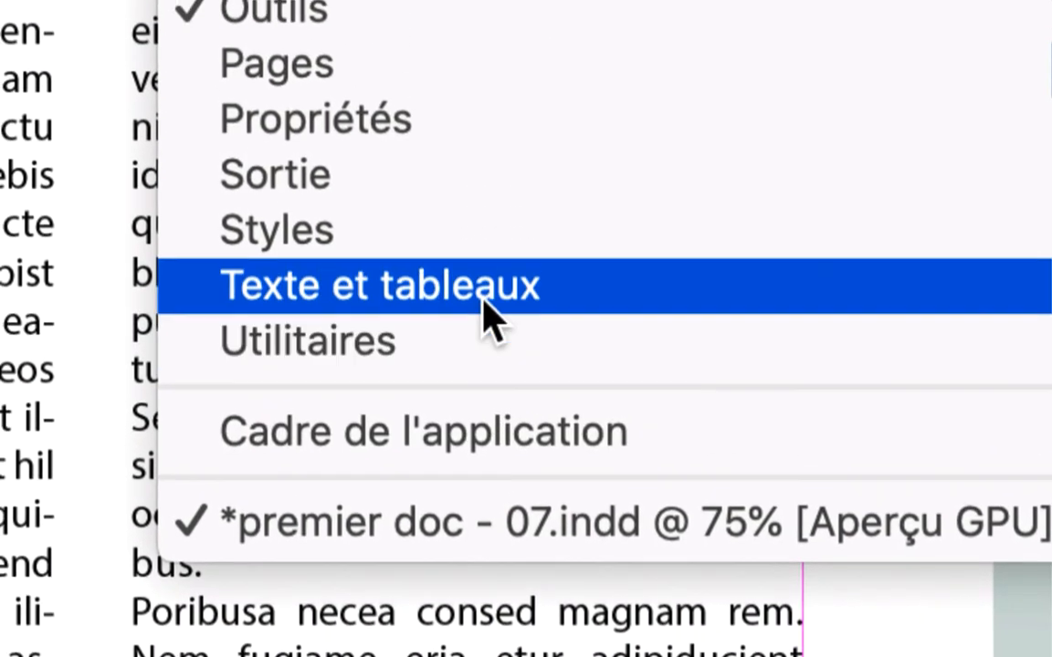
pyautogui.moveTo(487, 312)
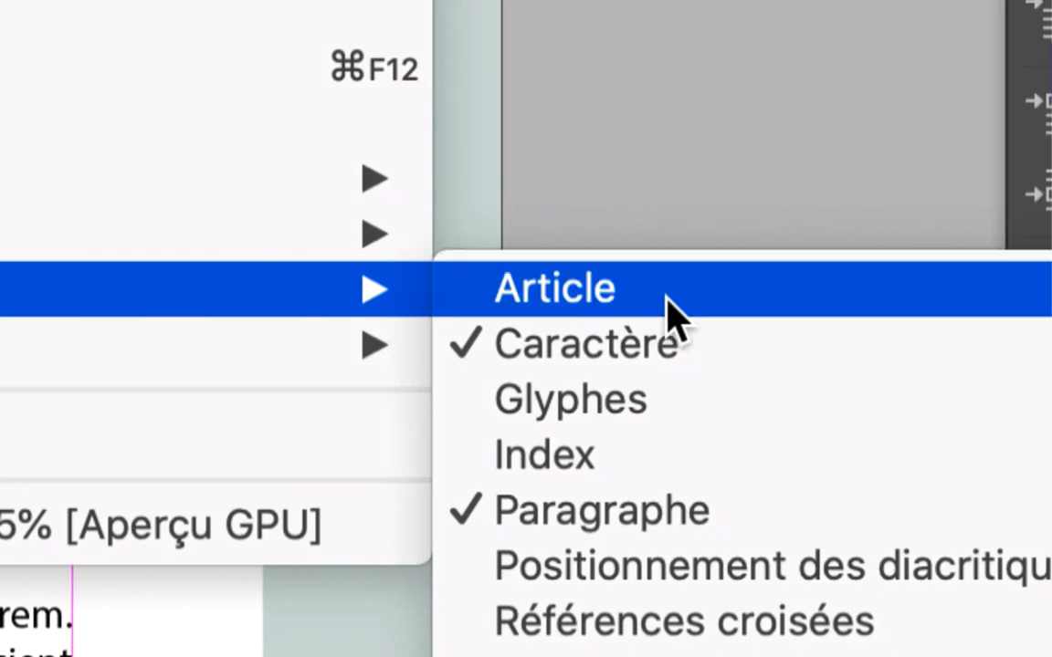
pyautogui.click(997, 294)
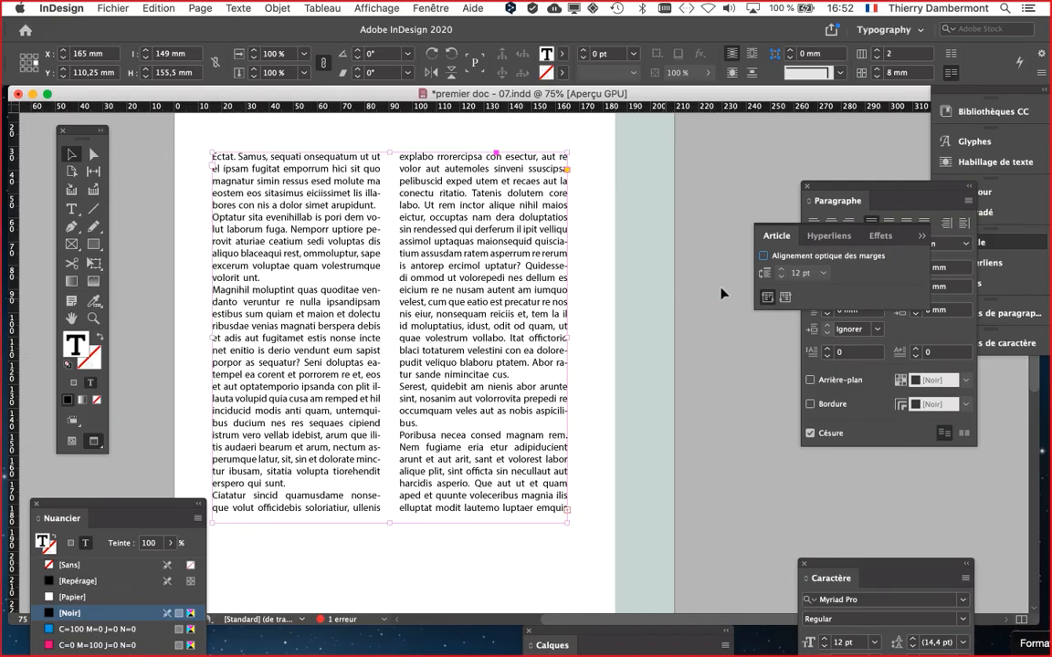
pyautogui.moveTo(765, 237); pyautogui.dragTo(610, 294)
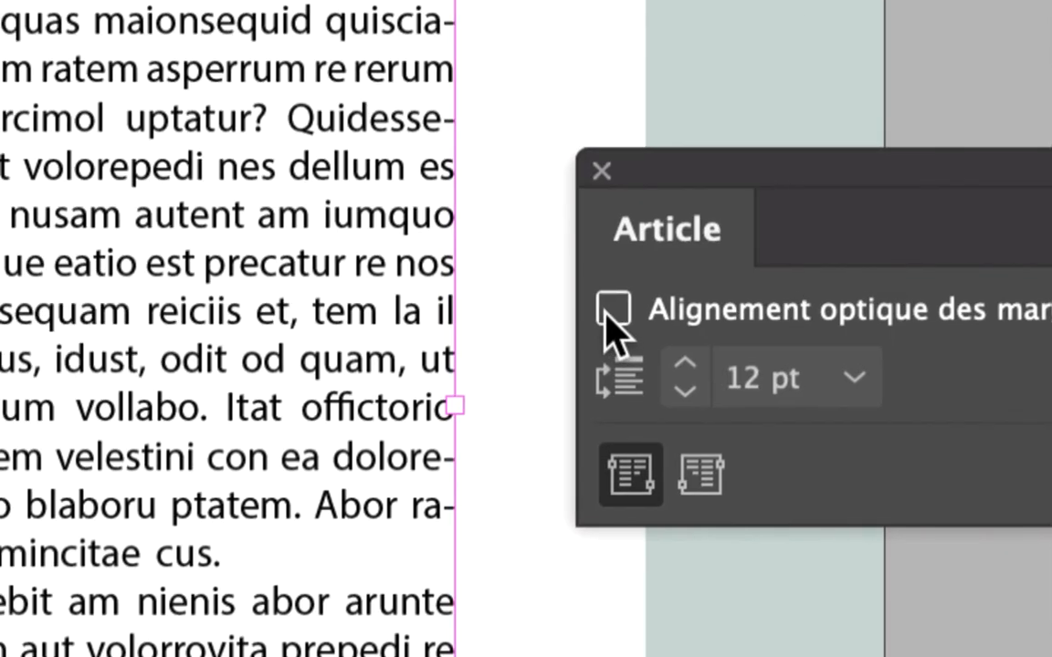
# Compare the text with and without optical margin alignment, leave it enabled at 12 pt, and close the Article panel
pyautogui.click(613, 311)
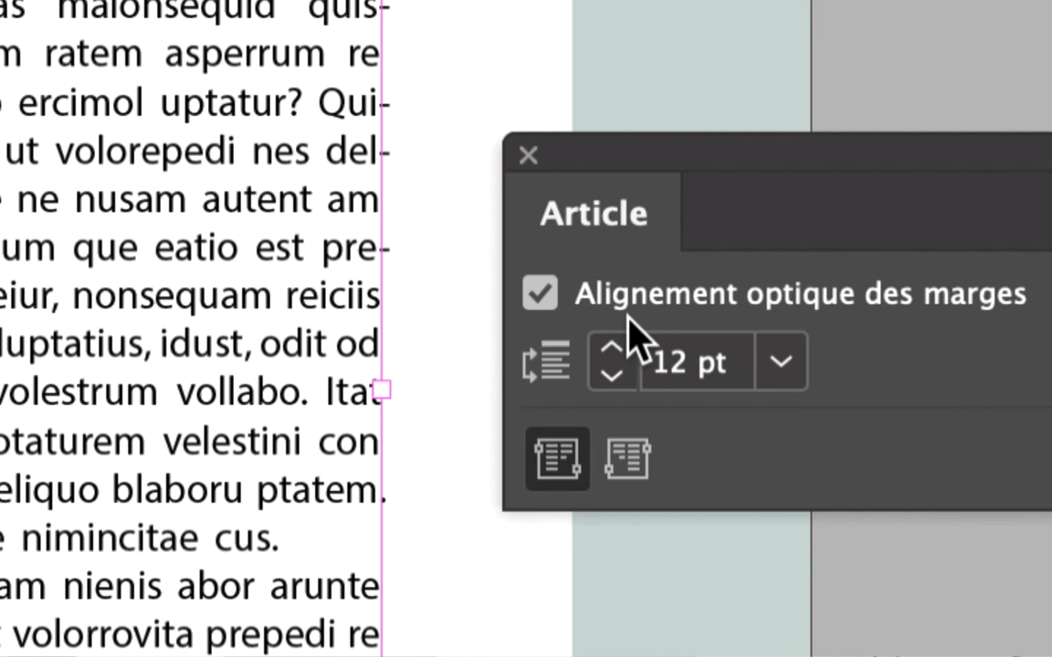
pyautogui.click(549, 307)
pyautogui.click(549, 307)
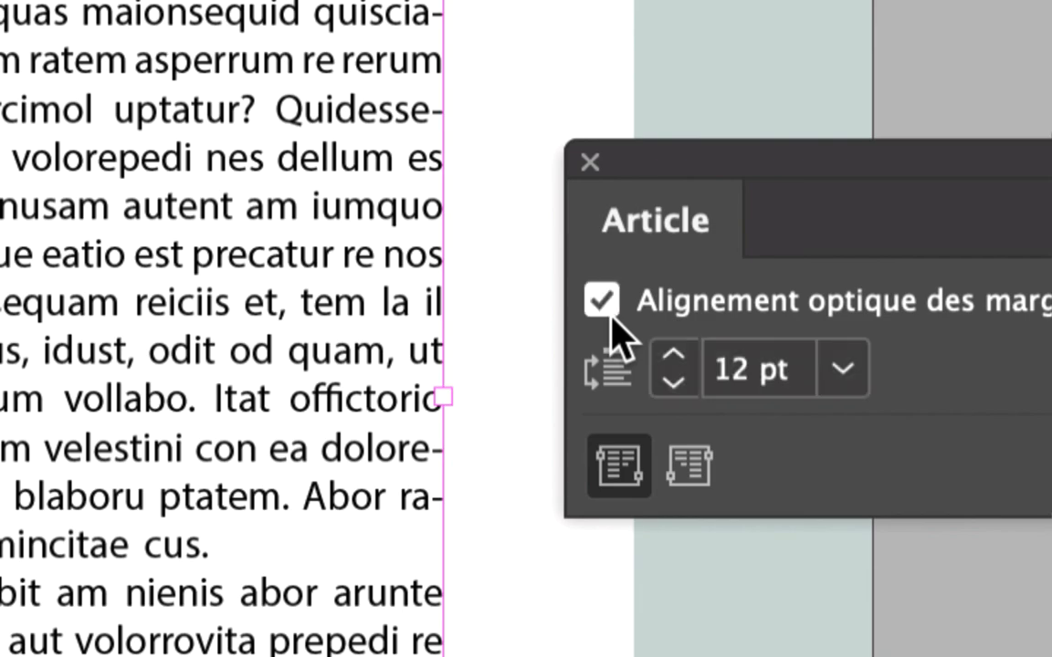
pyautogui.click(610, 314)
pyautogui.click(610, 314)
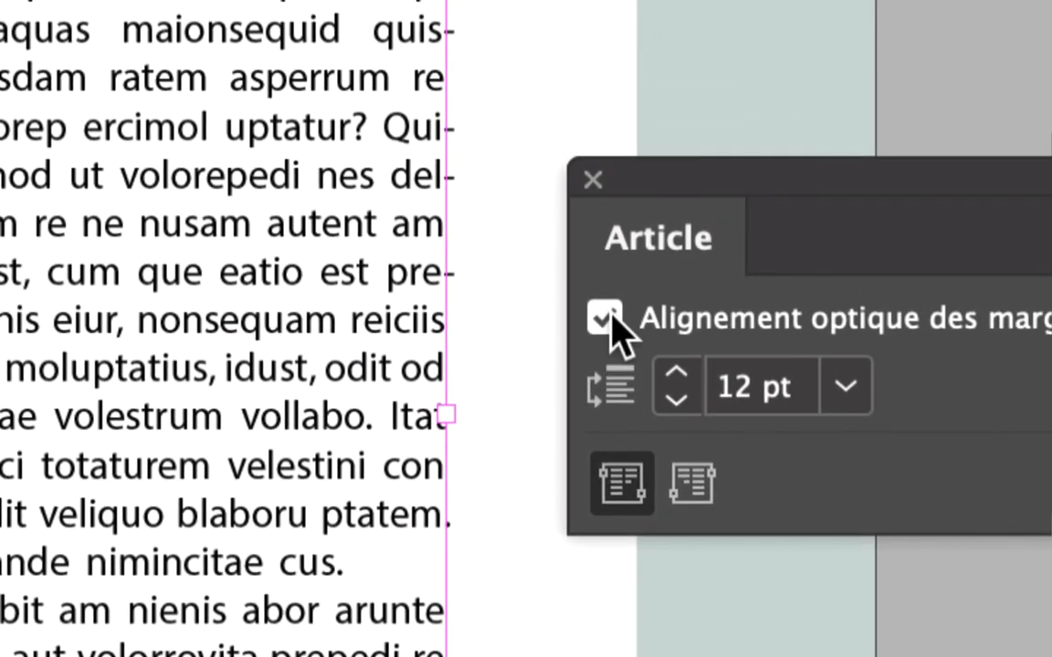
pyautogui.click(610, 314)
pyautogui.click(609, 314)
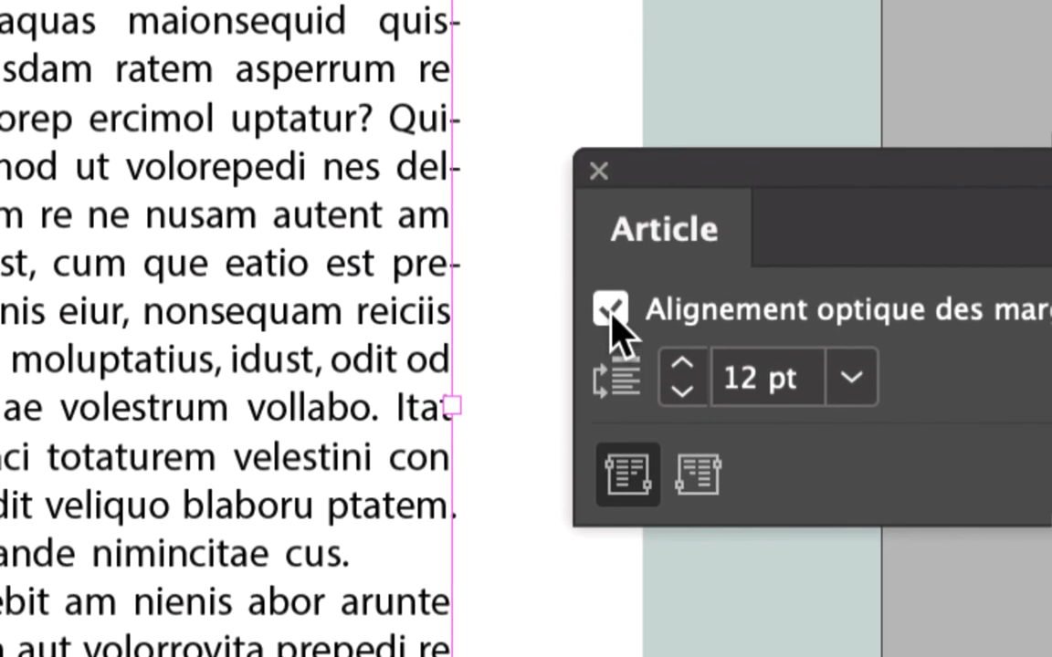
pyautogui.click(610, 314)
pyautogui.click(609, 314)
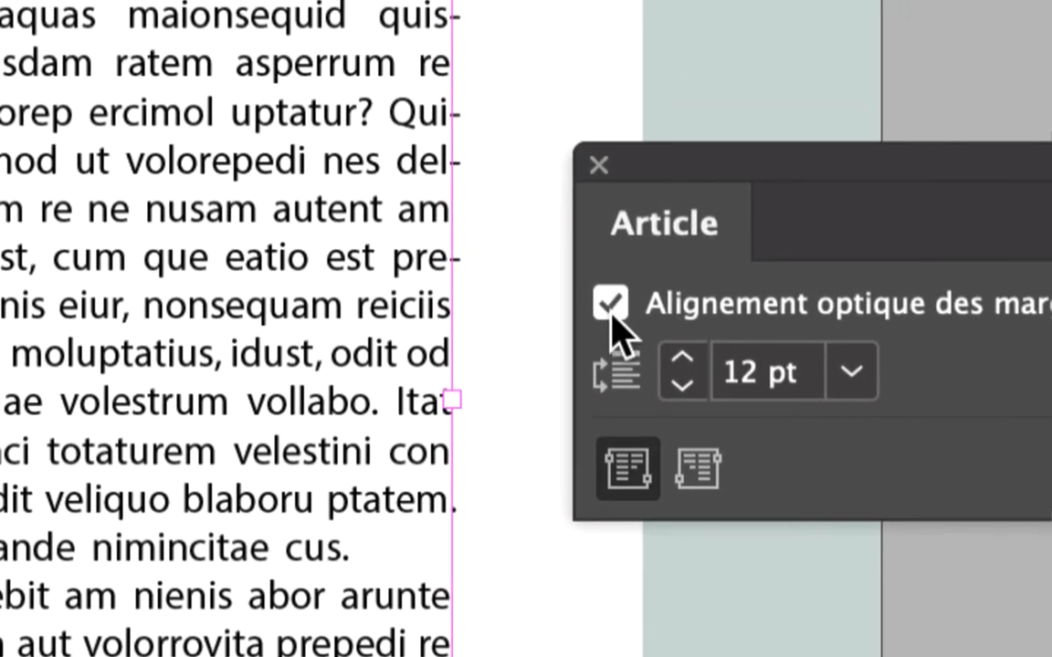
pyautogui.click(680, 226)
pyautogui.click(609, 310)
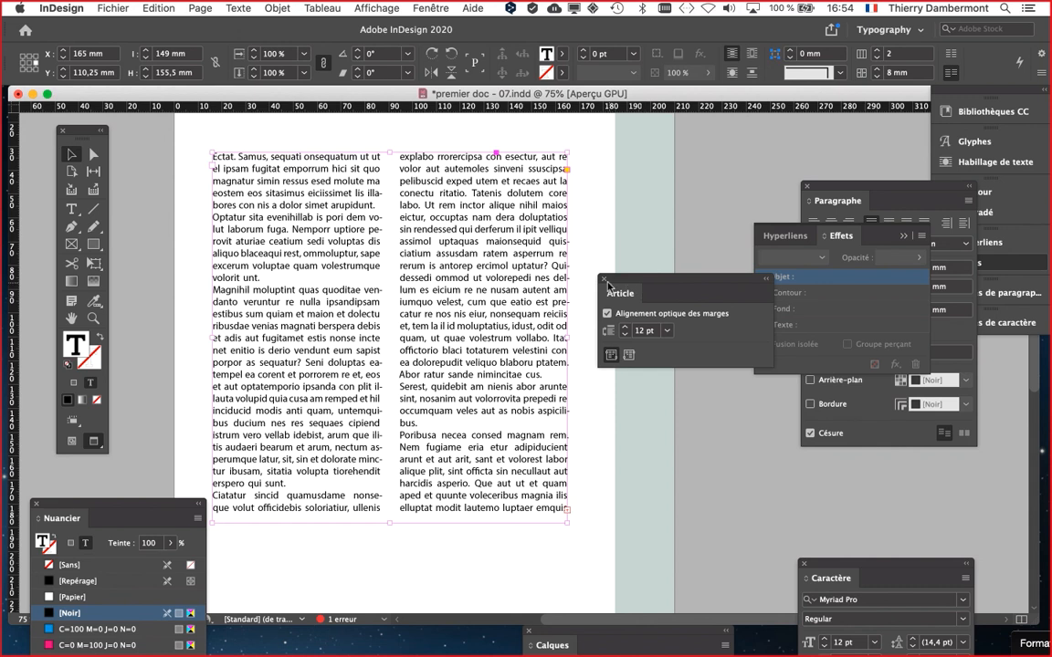
pyautogui.click(606, 283)
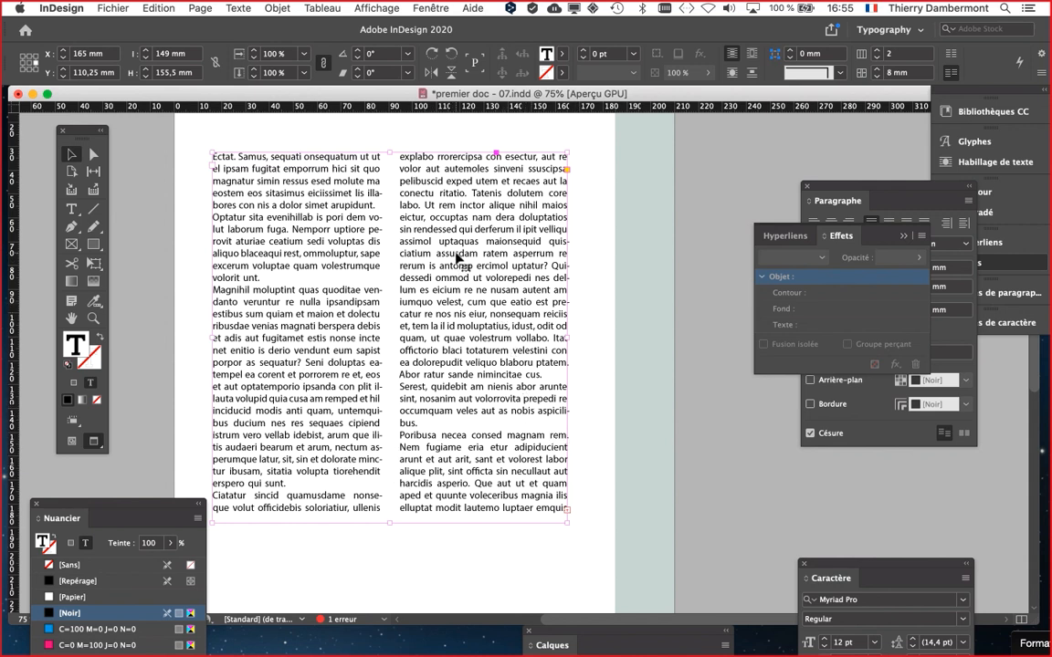
# Set the frame text's kerning to Optique, then hide the Caractère panel and bring the Paragraphe panel in front of Effets
pyautogui.scroll(2, 457, 255)
pyautogui.scroll(1, 458, 257)
pyautogui.scroll(1, 457, 257)
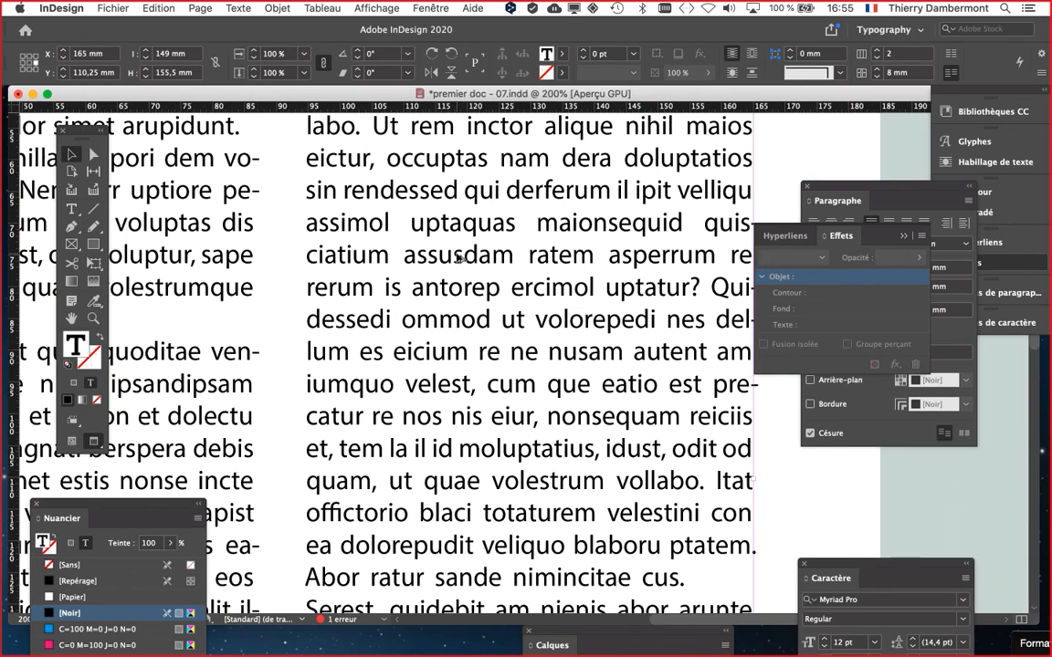
pyautogui.hscroll(4, 455, 254)
pyautogui.scroll(1, 455, 253)
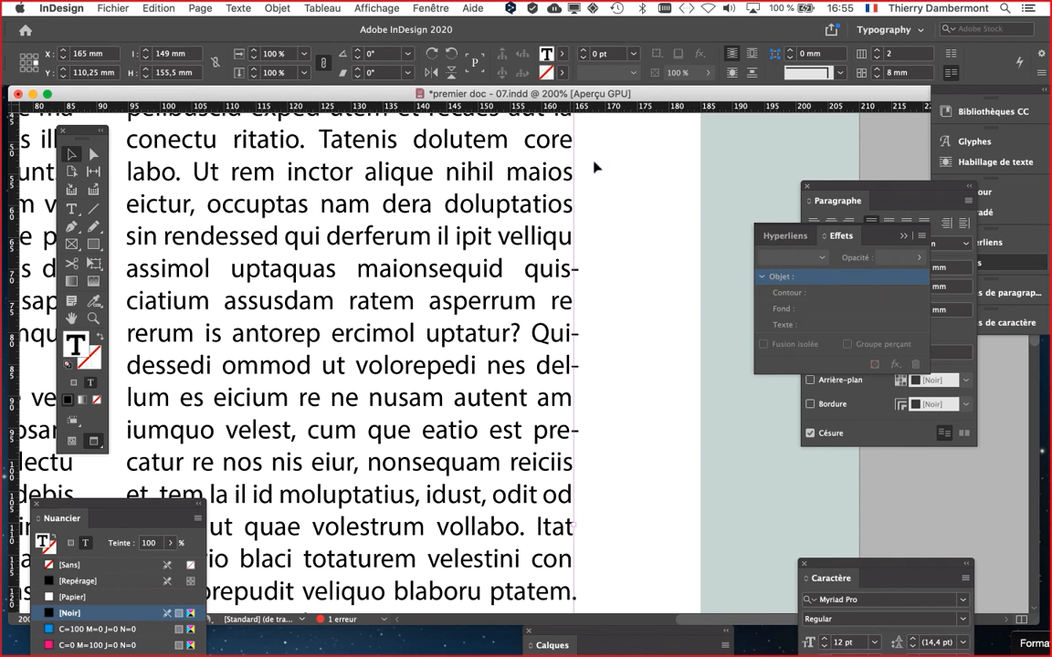
pyautogui.moveTo(840, 572); pyautogui.dragTo(577, 204)
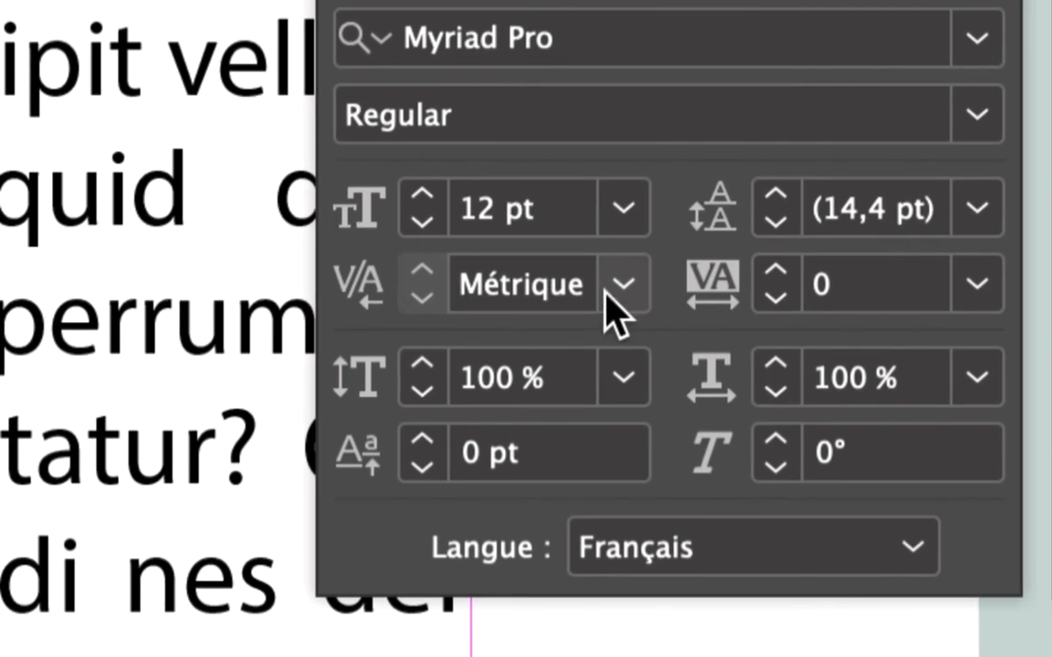
pyautogui.click(650, 290)
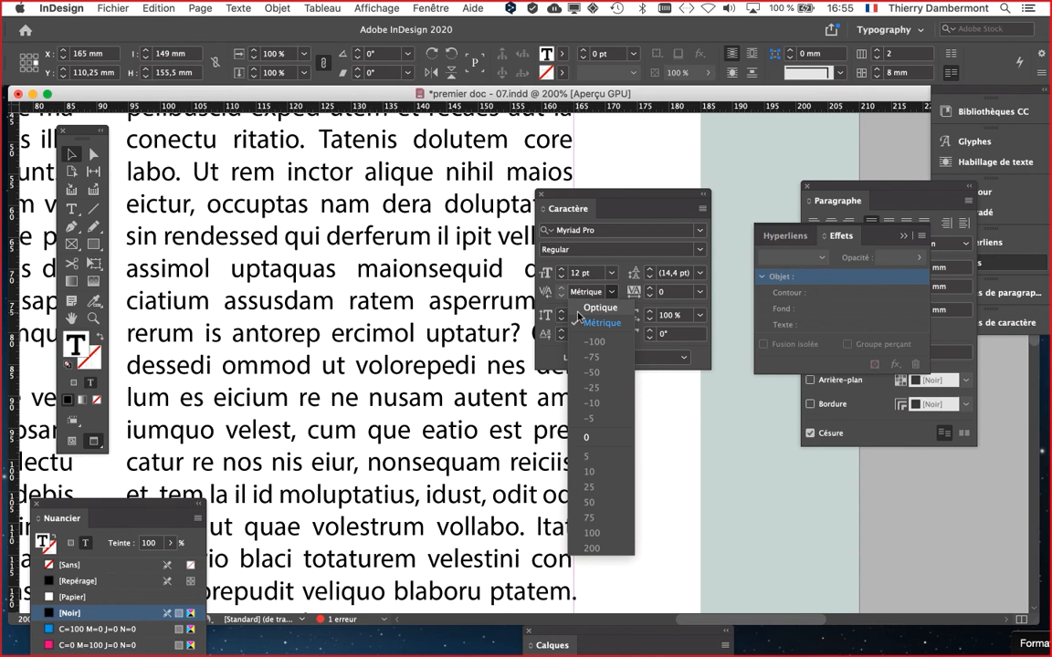
pyautogui.click(612, 288)
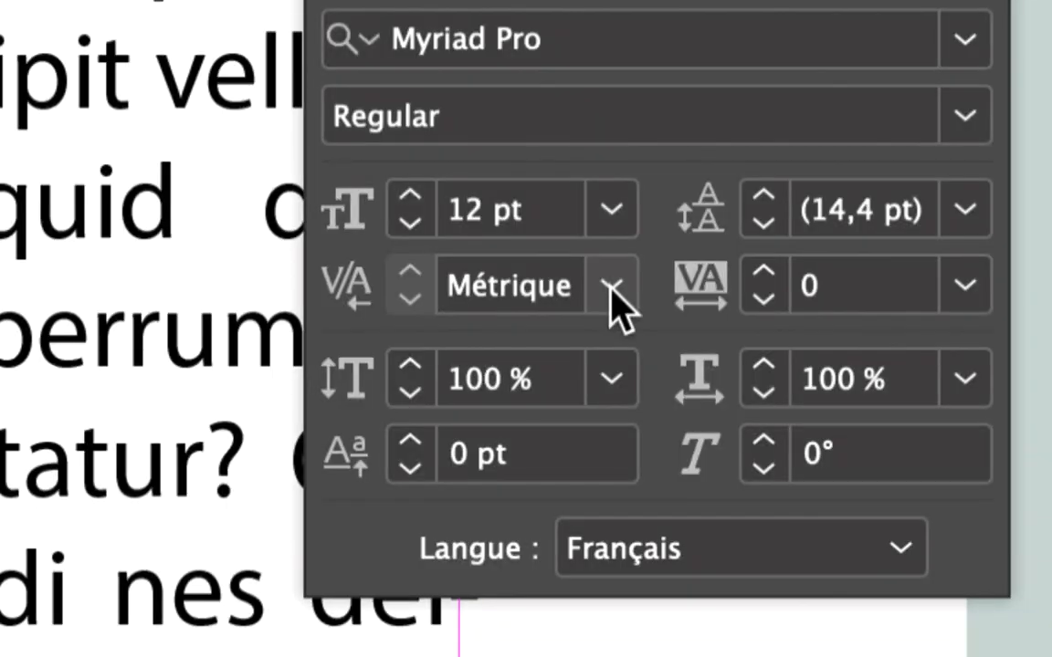
pyautogui.click(612, 289)
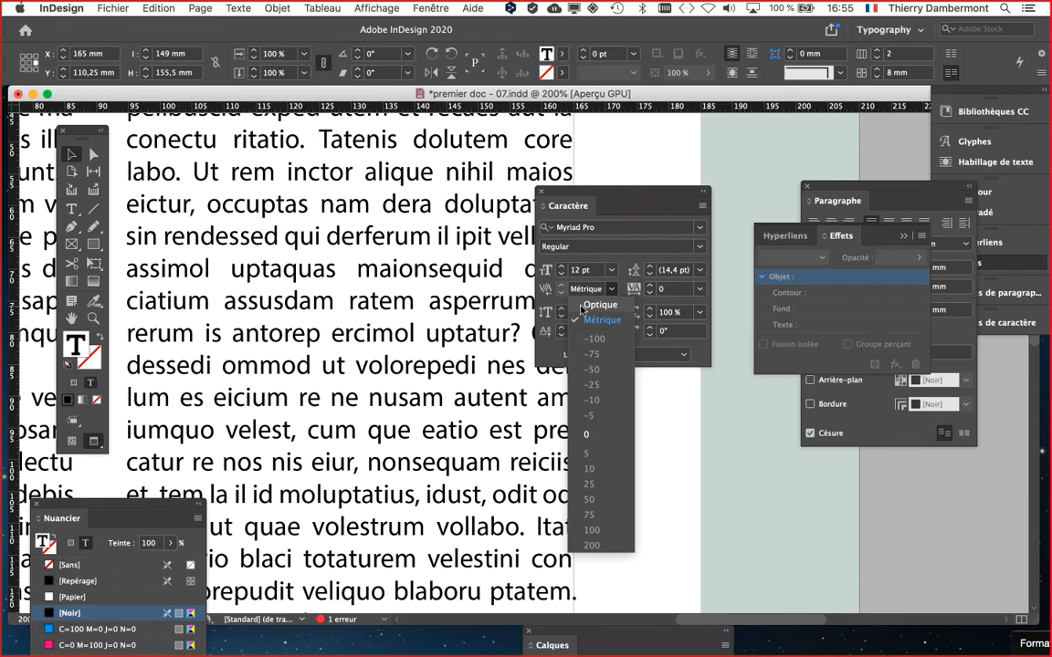
pyautogui.click(600, 305)
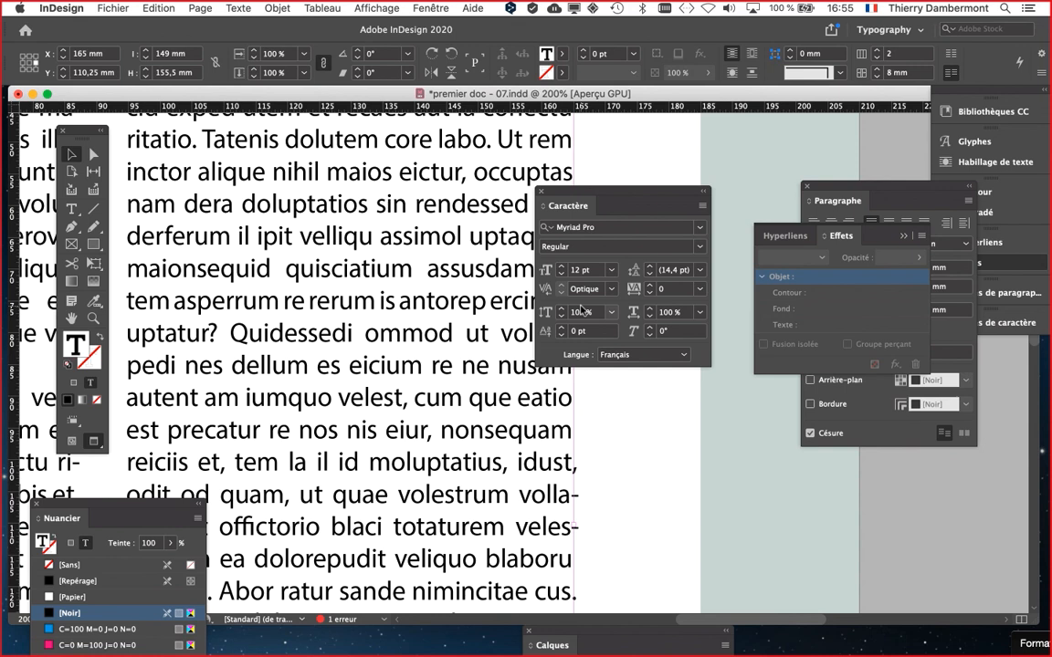
pyautogui.press('super+t')
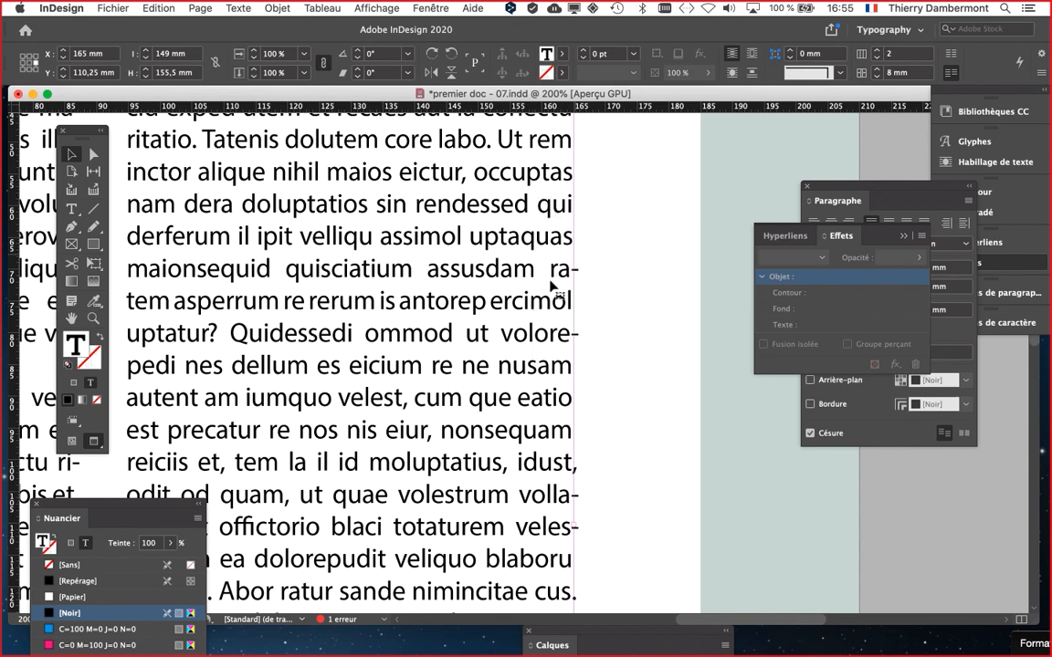
pyautogui.press('super+alt+t')
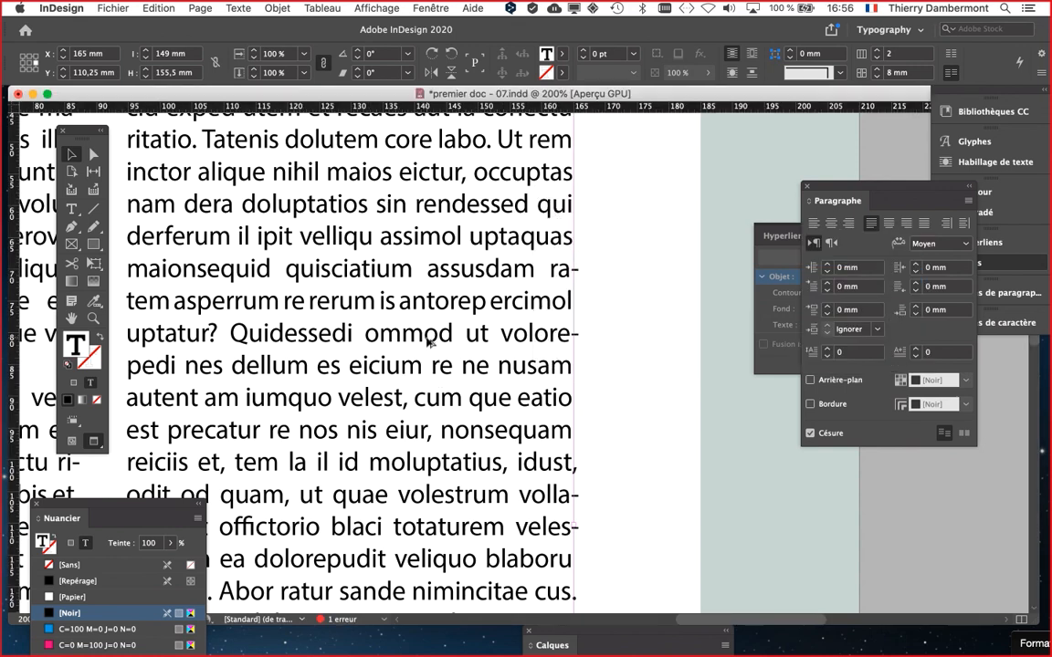
# Examine the two-column text frame from close up to a view of its place on the page
pyautogui.press('super+1')
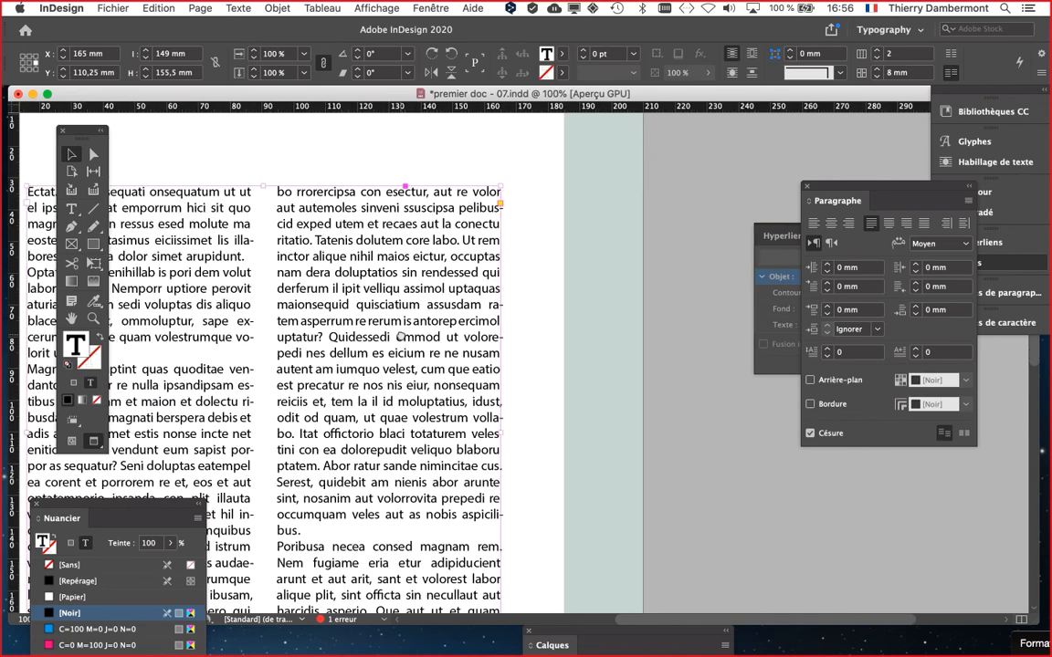
pyautogui.moveTo(407, 341); pyautogui.dragTo(649, 224)
pyautogui.moveTo(518, 263); pyautogui.dragTo(496, 359)
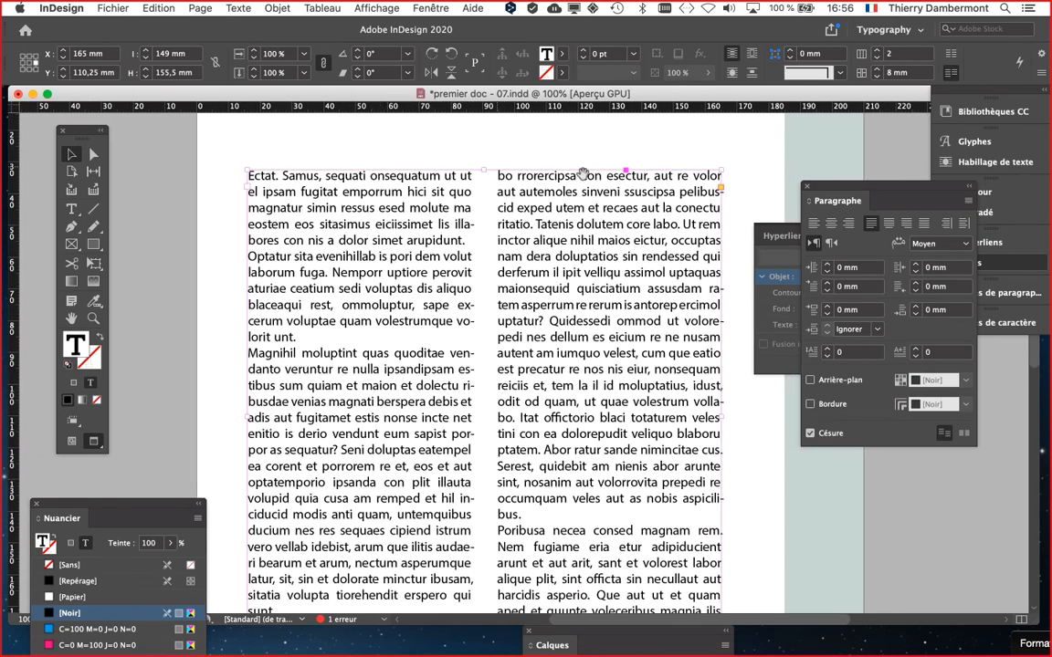
pyautogui.moveTo(620, 279); pyautogui.dragTo(583, 266)
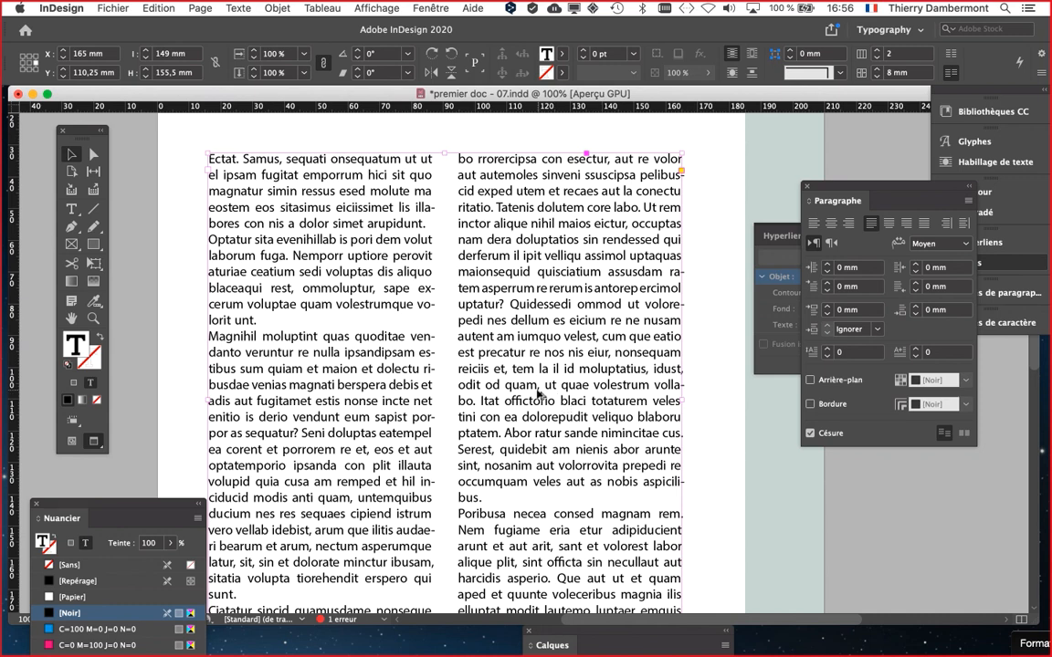
pyautogui.scroll(-1, 539, 392)
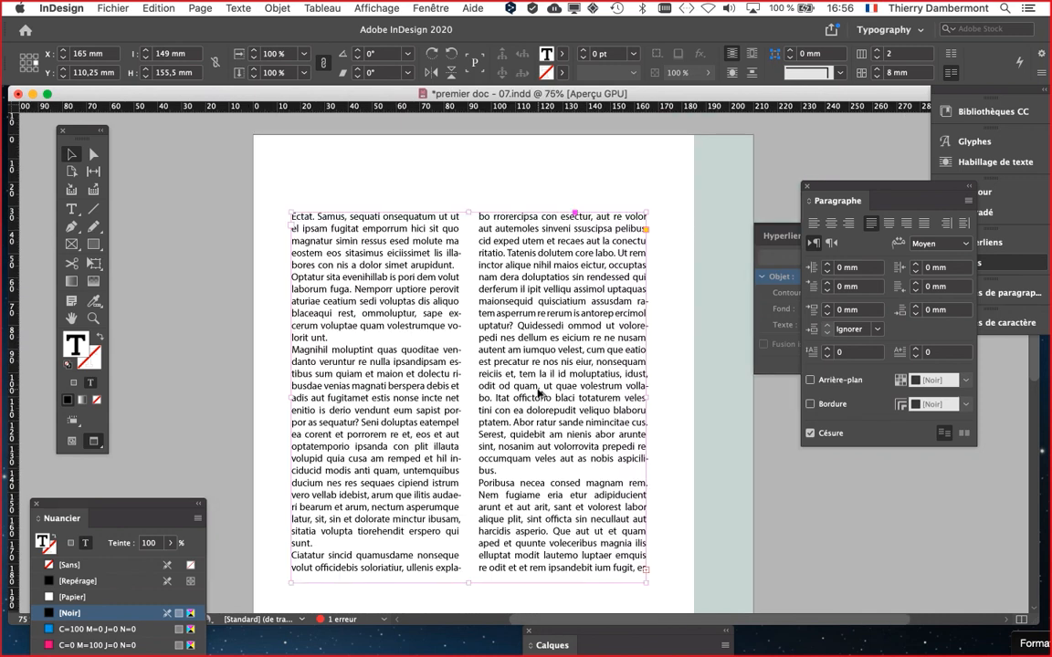
pyautogui.scroll(-1, 539, 393)
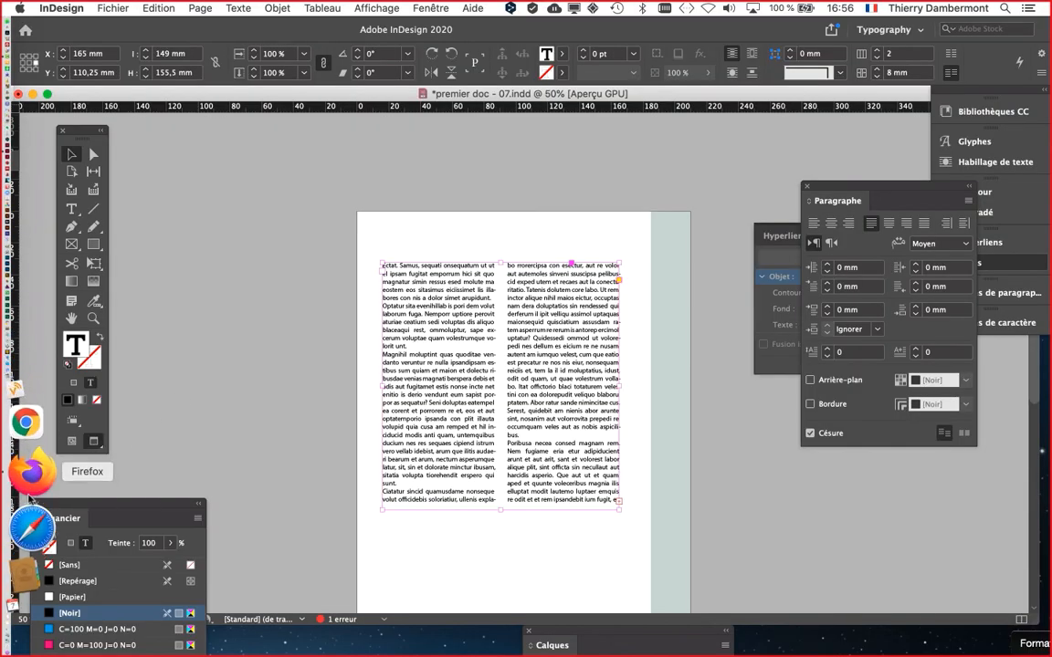
# Switch to Firefox, search Google for "gris typographique" and show the image results
pyautogui.click(30, 500)
pyautogui.click(745, 45)
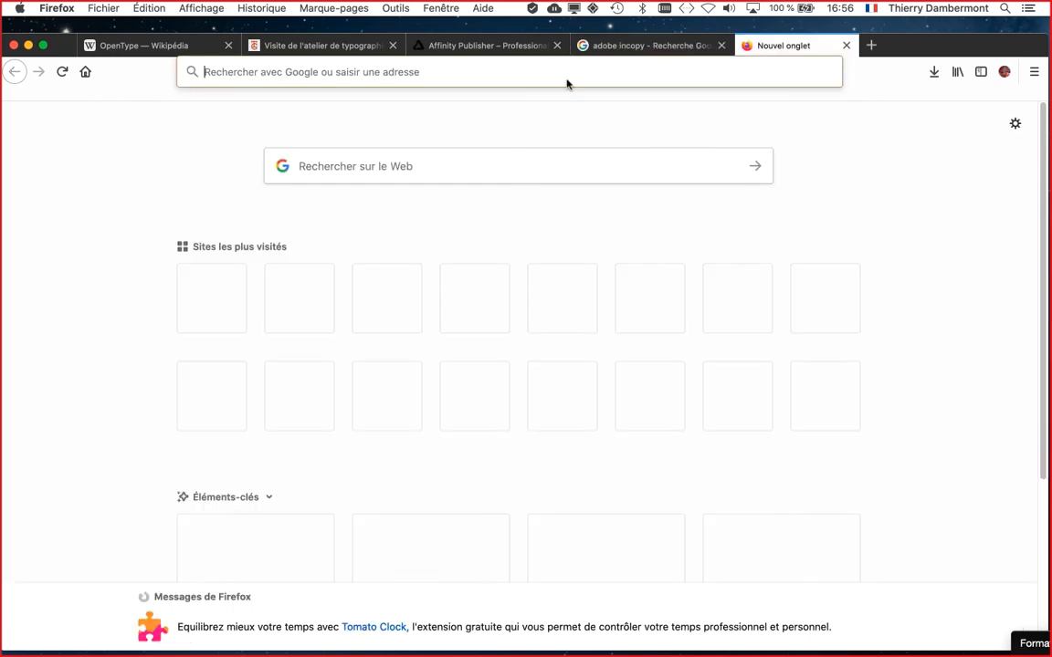
pyautogui.click(304, 168)
pyautogui.write('gris typographiq')
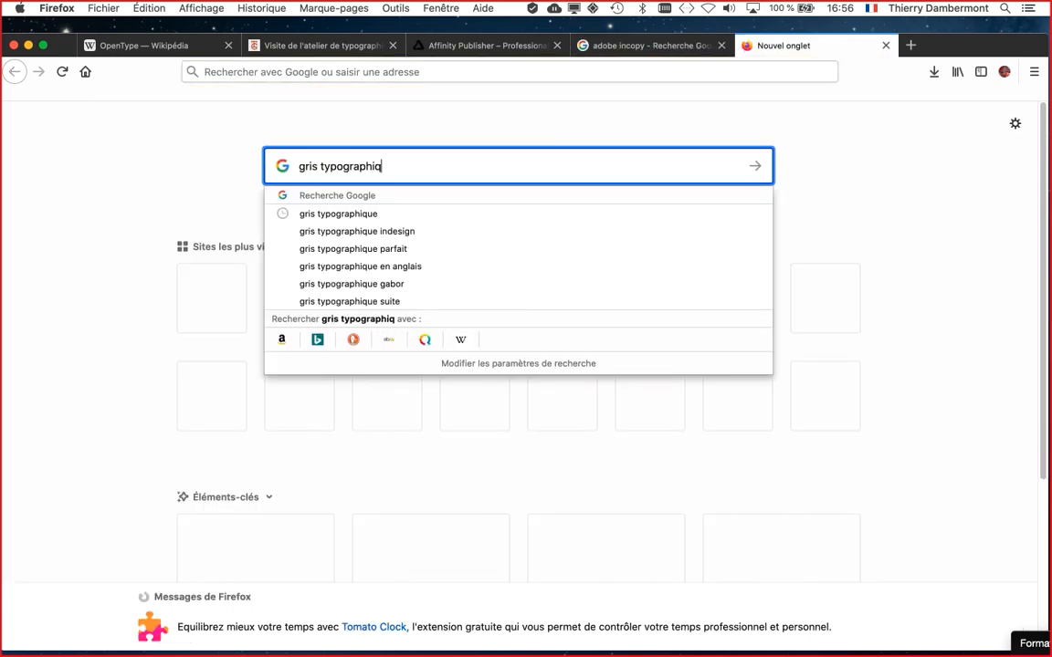
pyautogui.click(280, 214)
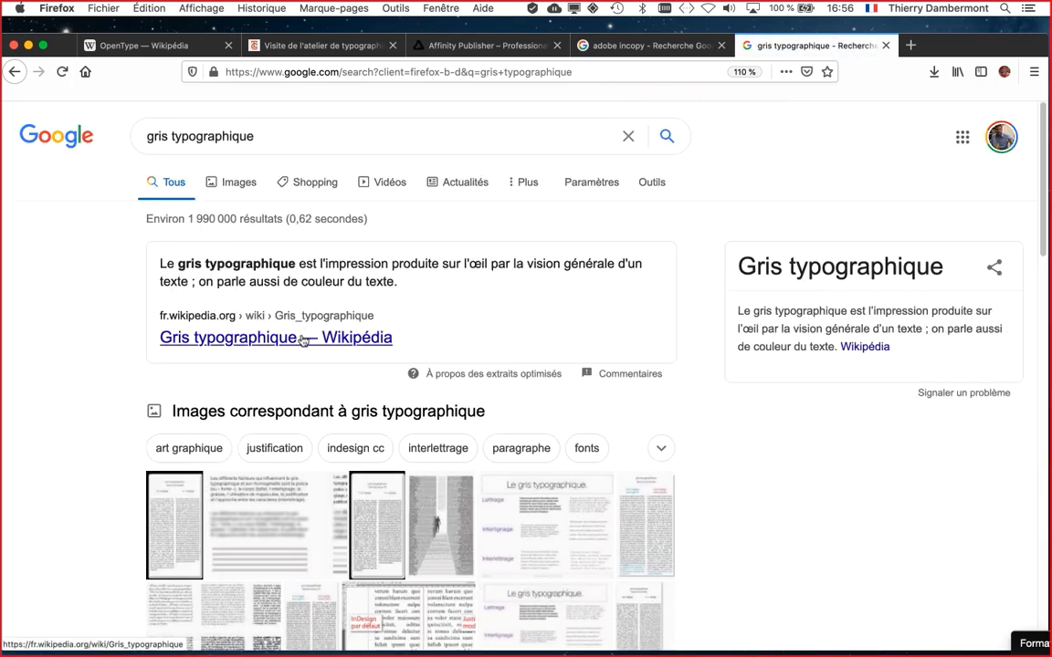
pyautogui.click(209, 176)
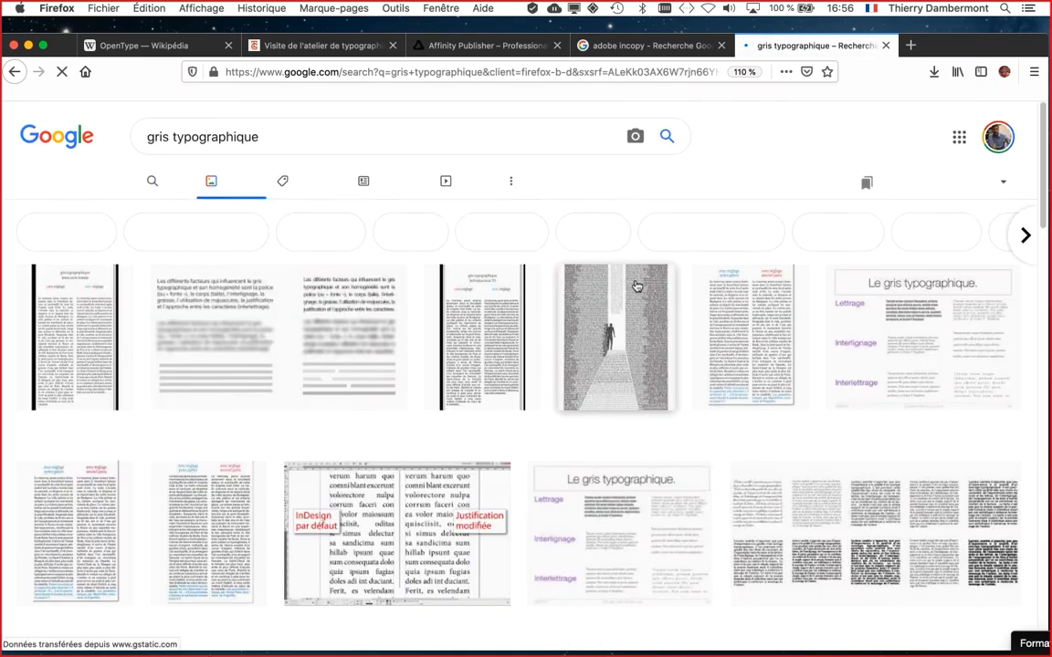
# Open the Times New Roman "sans réglage / avec réglage" comparison image on its own, enlarge it to 150 % and compare its two columns
pyautogui.click(101, 333)
pyautogui.rightClick(824, 375)
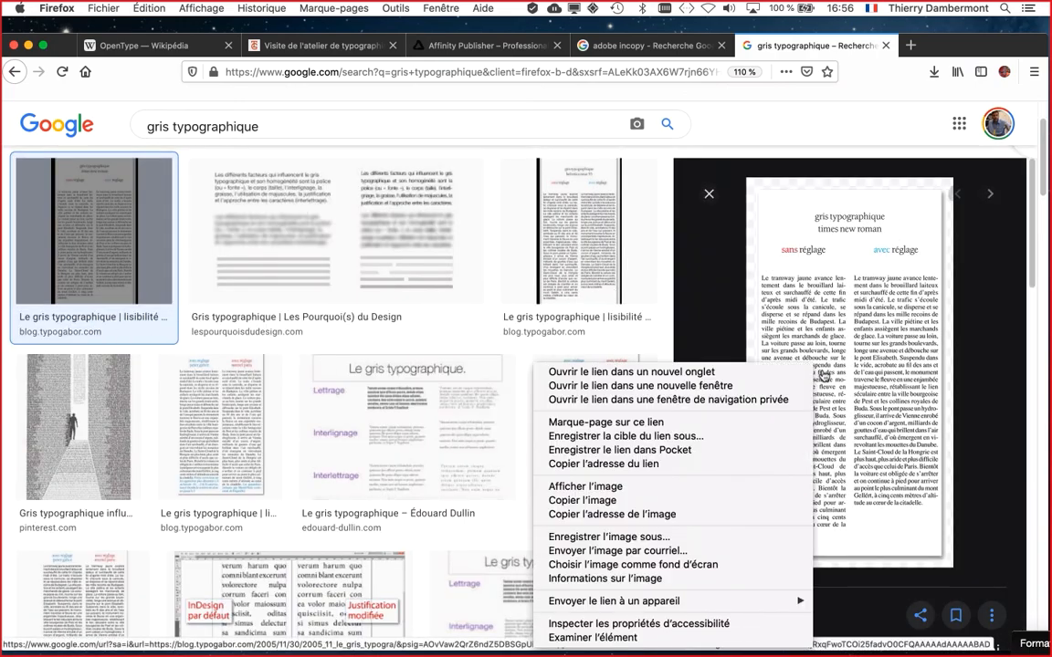
pyautogui.click(630, 485)
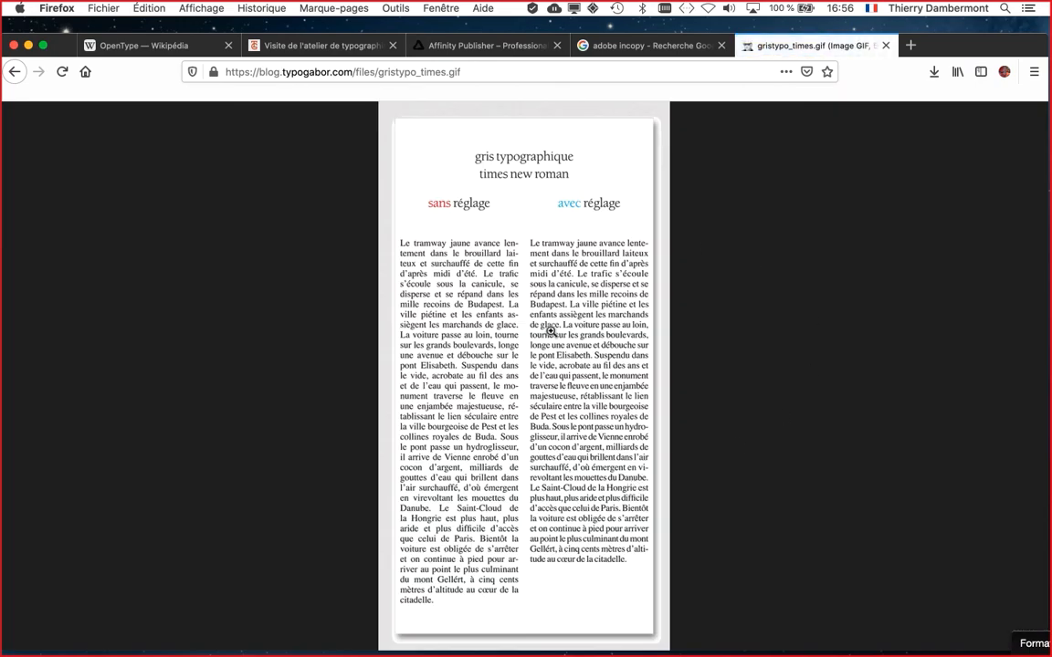
pyautogui.press('super+plus')
pyautogui.press('super+plus')
pyautogui.press('super+plus')
pyautogui.press('super+plus')
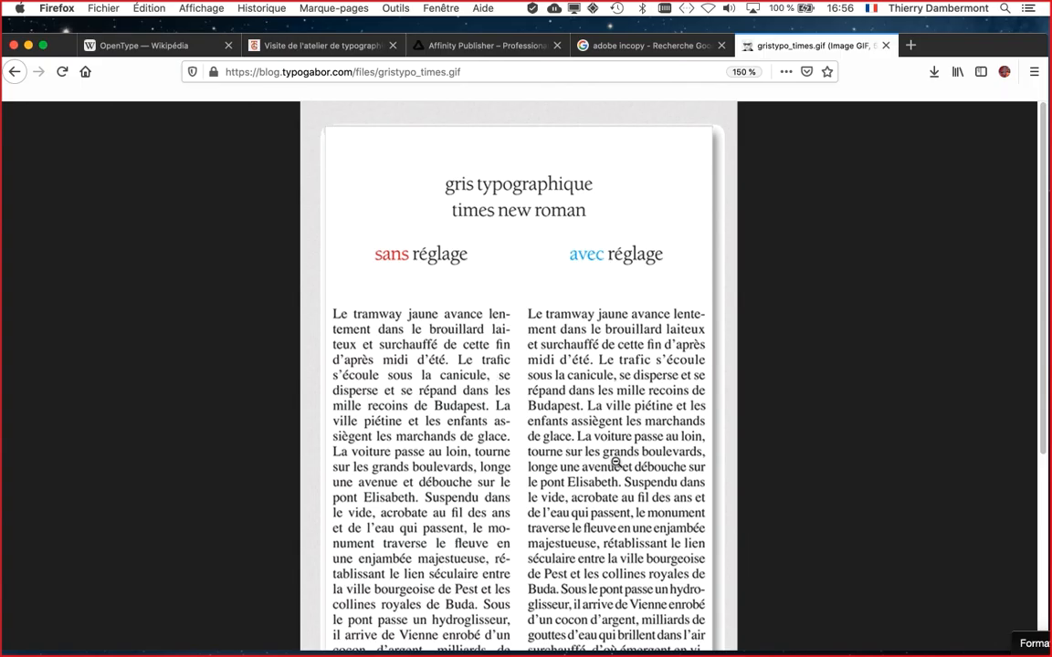
pyautogui.scroll(-5, 615, 463)
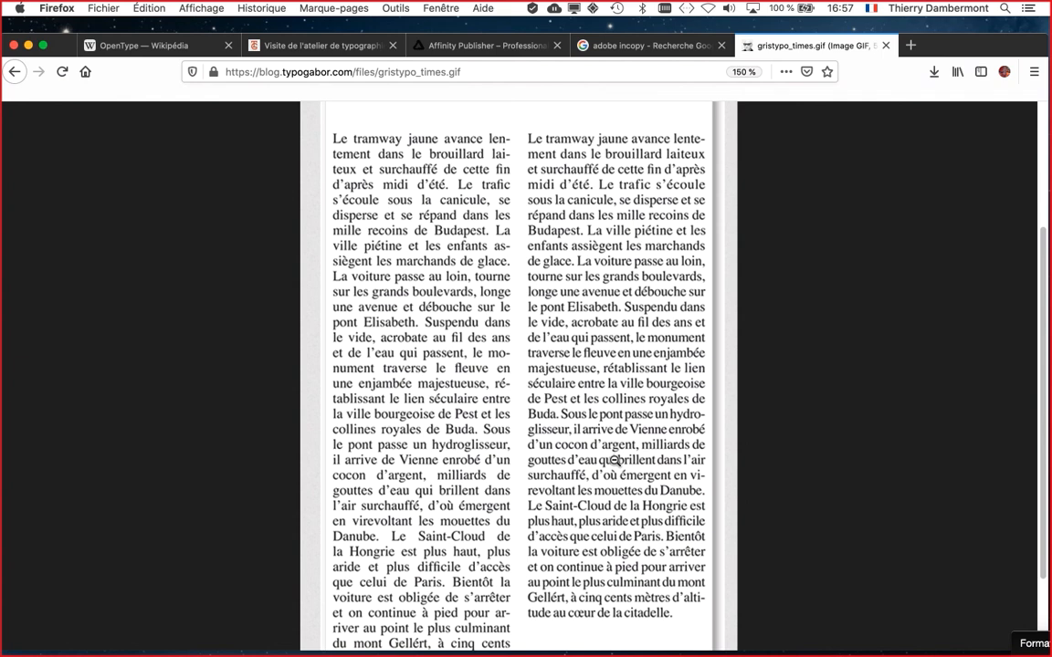
# Return to InDesign, place the Paragraphe panel beside the two-column frame and open its Justification settings clear of the text
pyautogui.press('super+Tab')
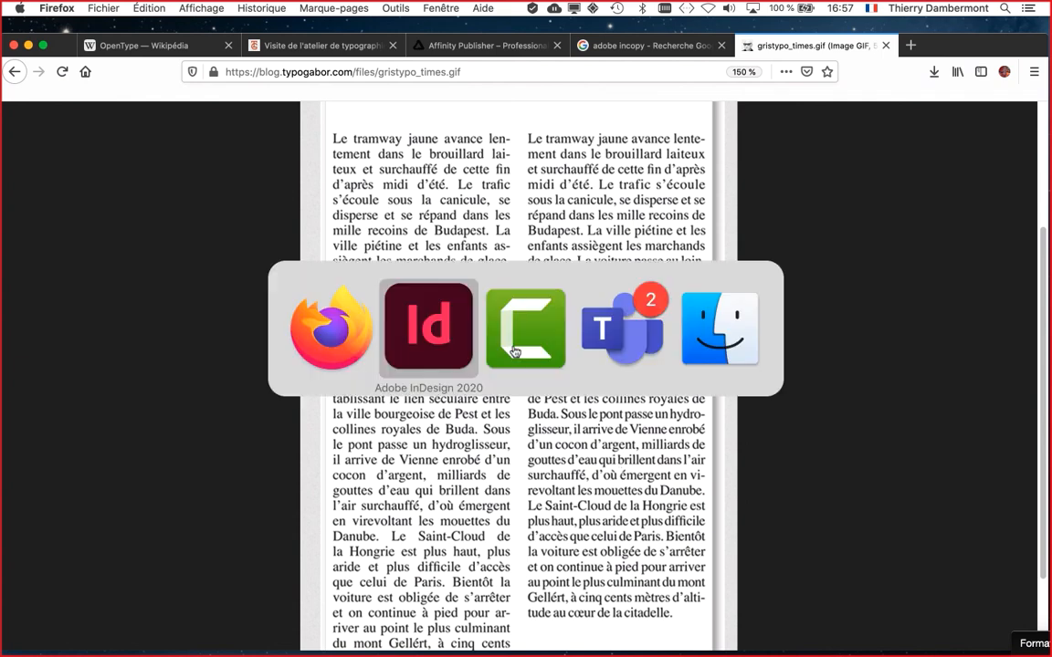
pyautogui.click(455, 343)
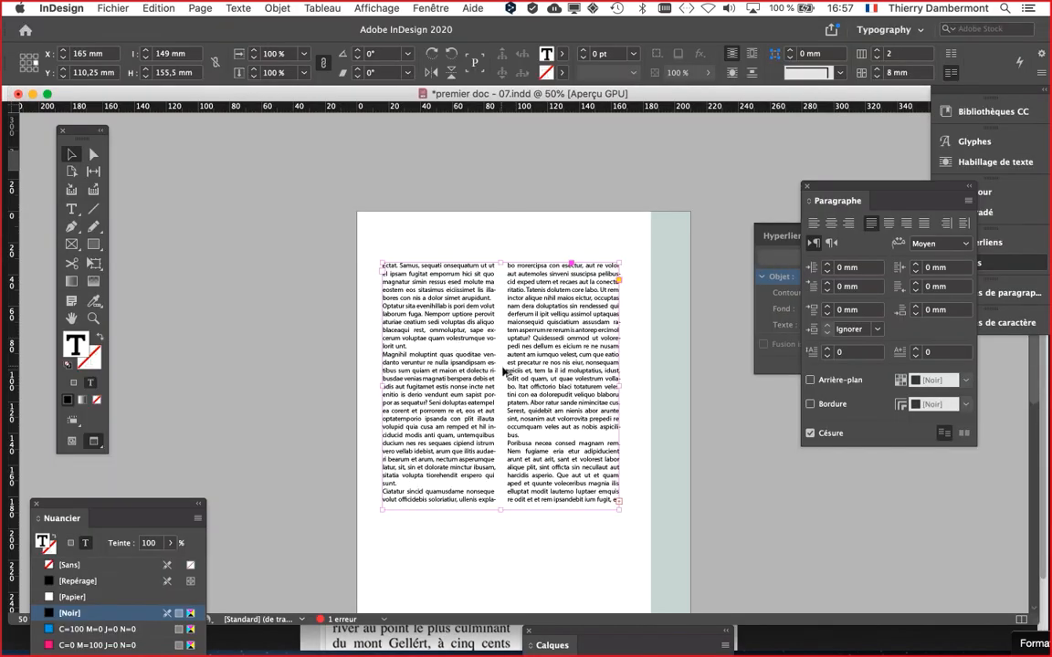
pyautogui.hscroll(3, 364, 283)
pyautogui.scroll(-2, 364, 283)
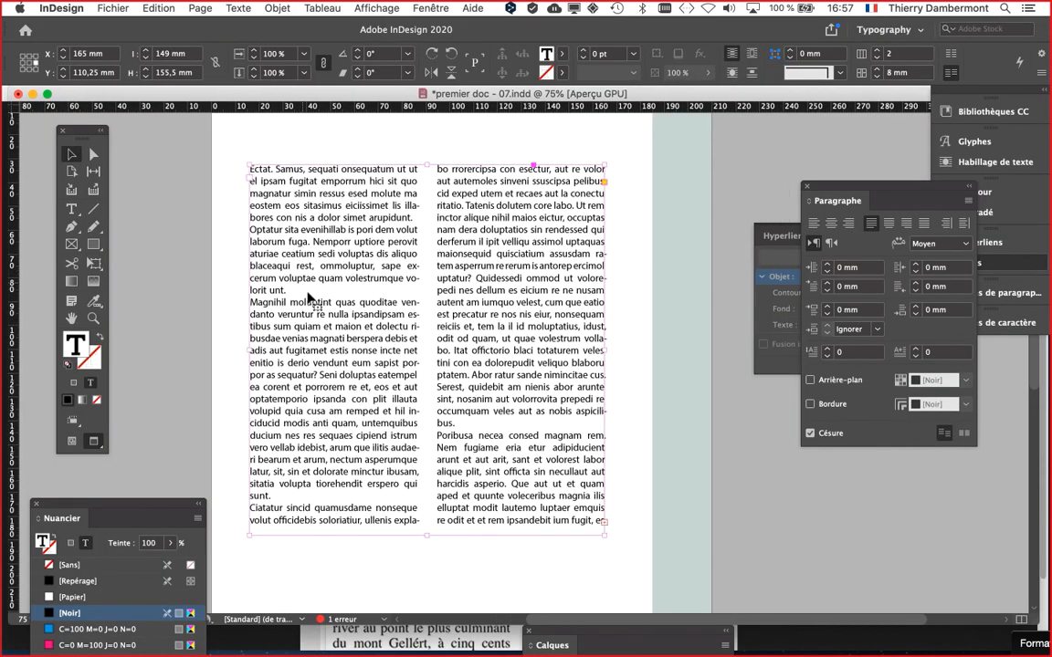
pyautogui.hscroll(1, 304, 182)
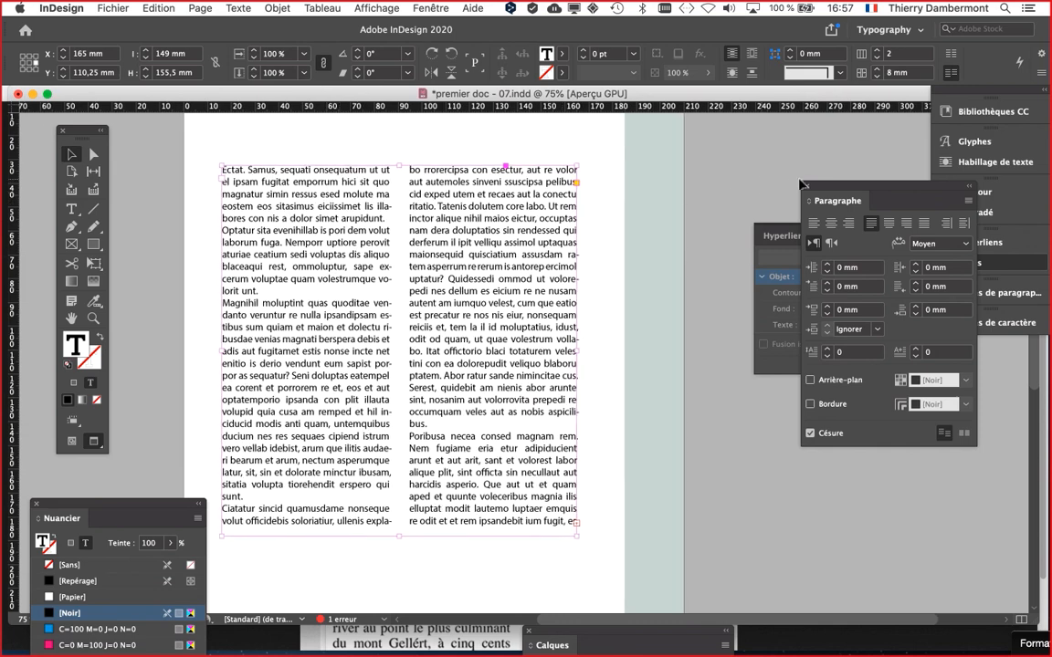
pyautogui.moveTo(820, 190); pyautogui.dragTo(629, 125)
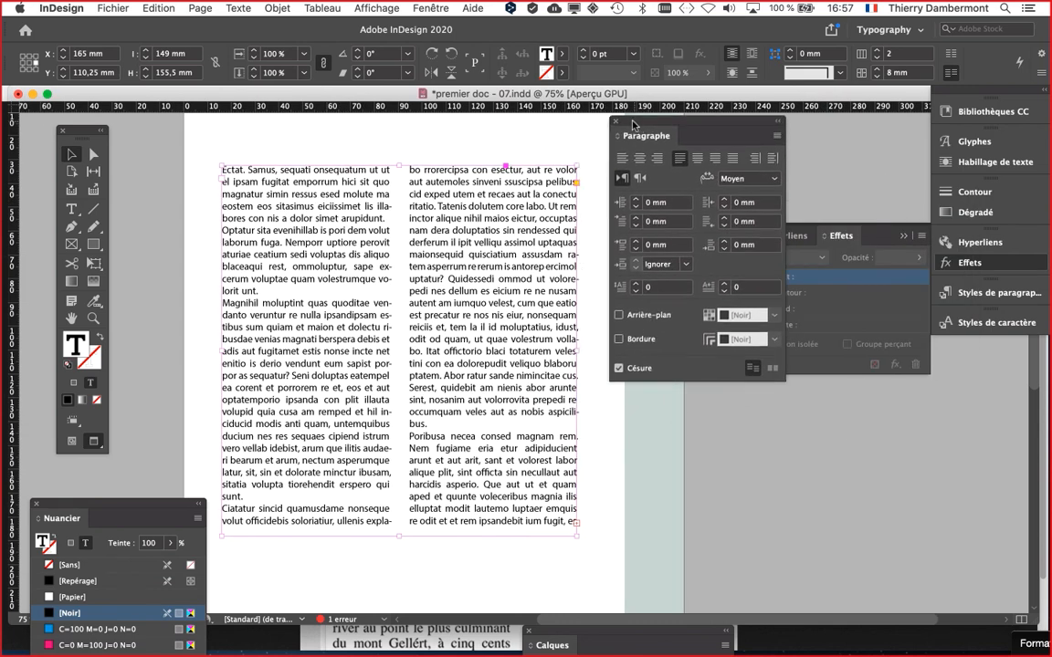
pyautogui.click(776, 137)
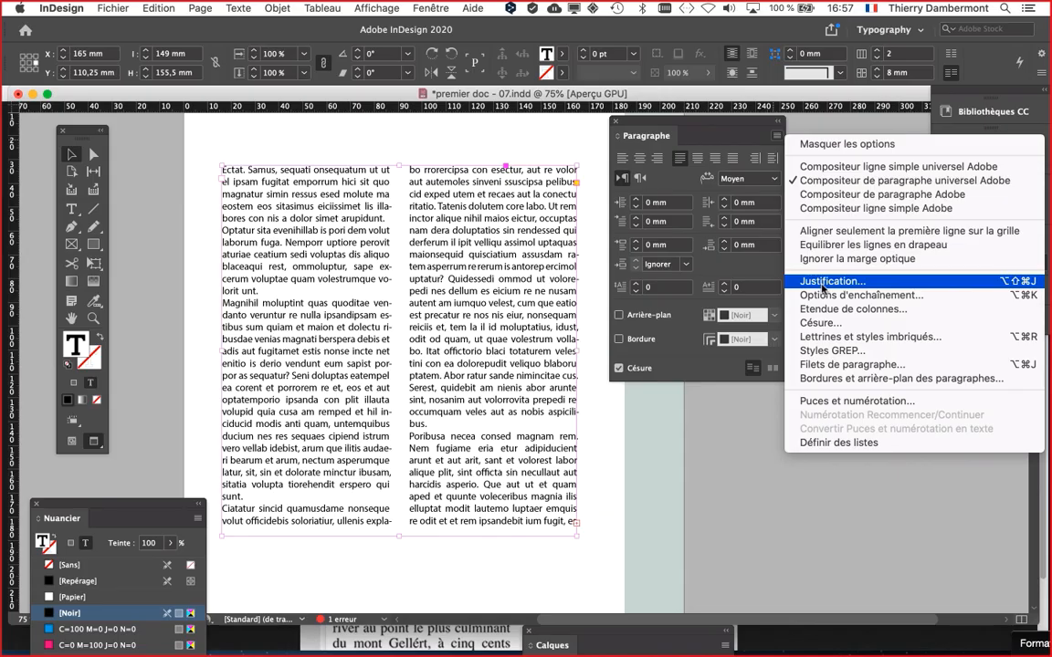
pyautogui.click(822, 285)
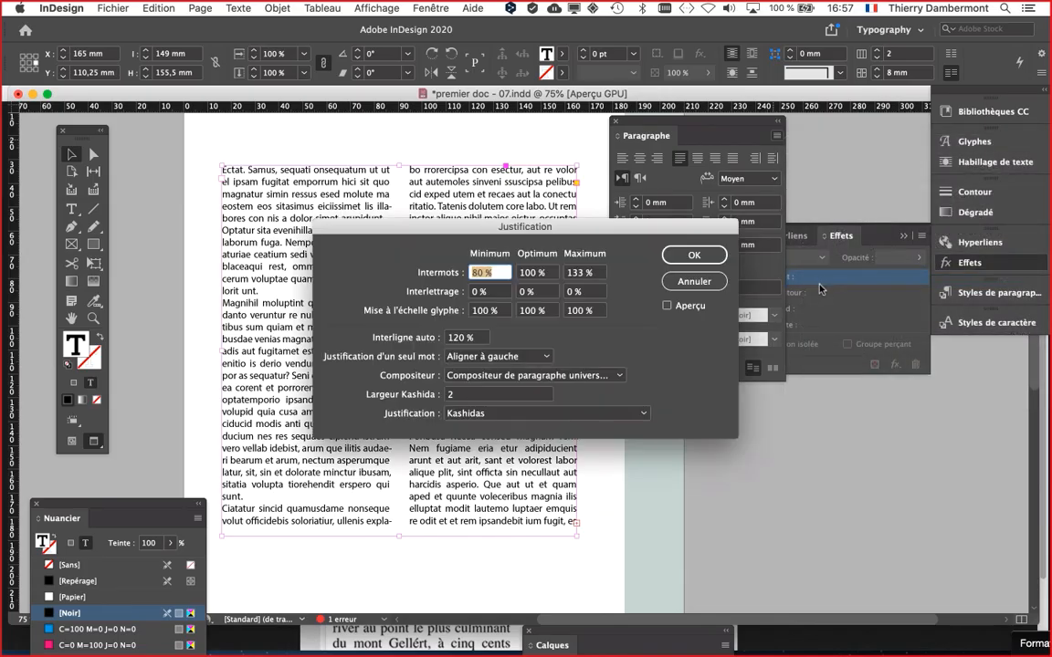
pyautogui.moveTo(773, 232); pyautogui.dragTo(845, 216)
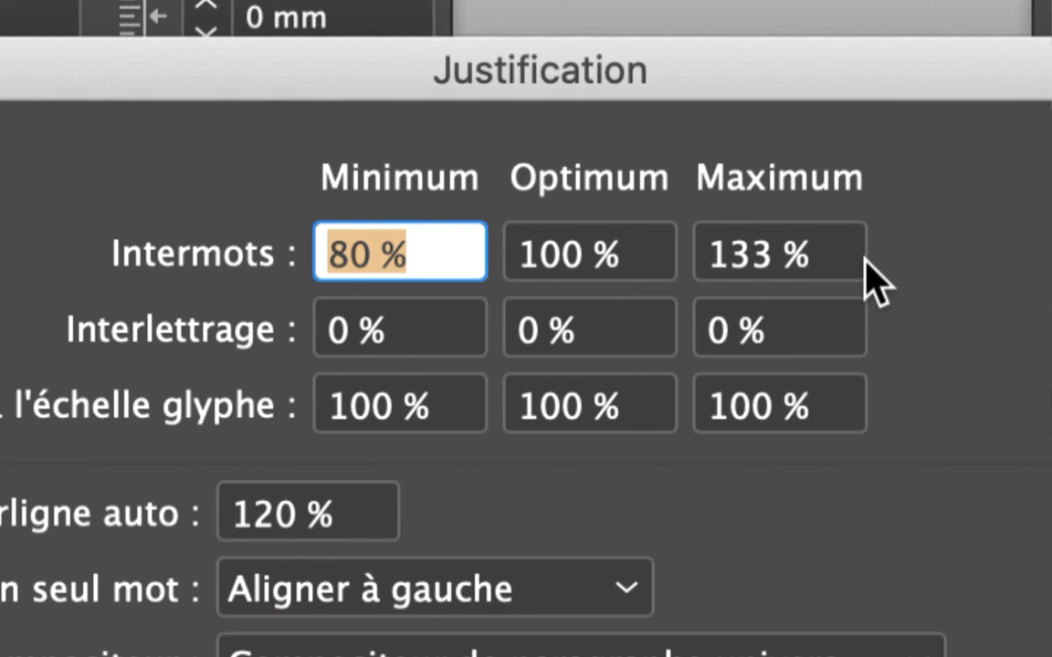
# Set the Interlettrage justification limits to −10 % minimum and 10 % maximum, and turn on the preview
pyautogui.click(1047, 263)
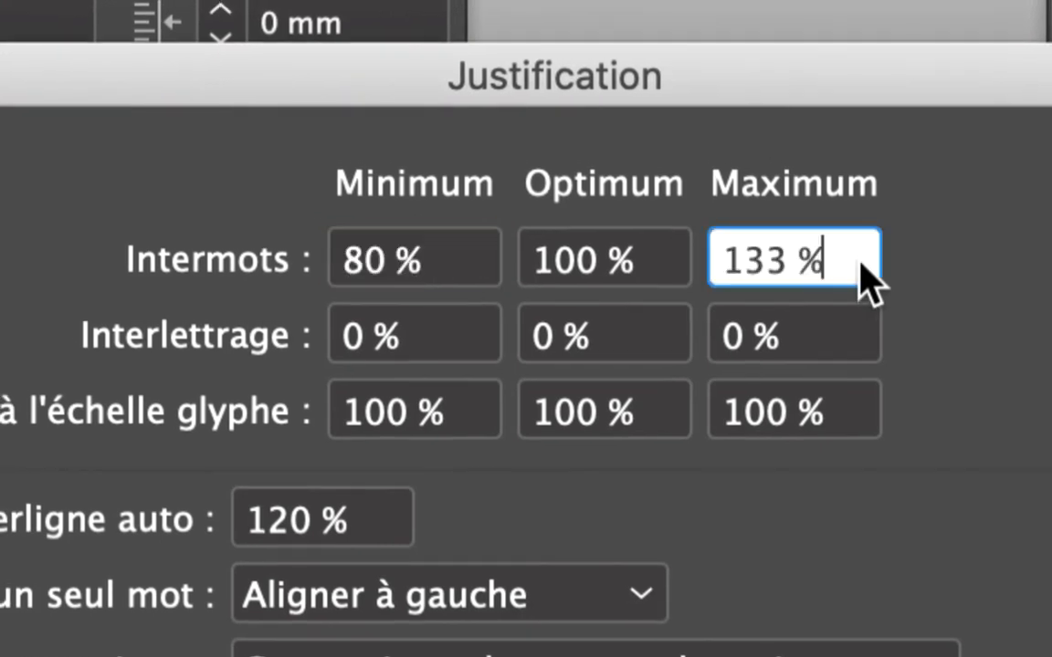
pyautogui.moveTo(677, 272); pyautogui.dragTo(559, 266)
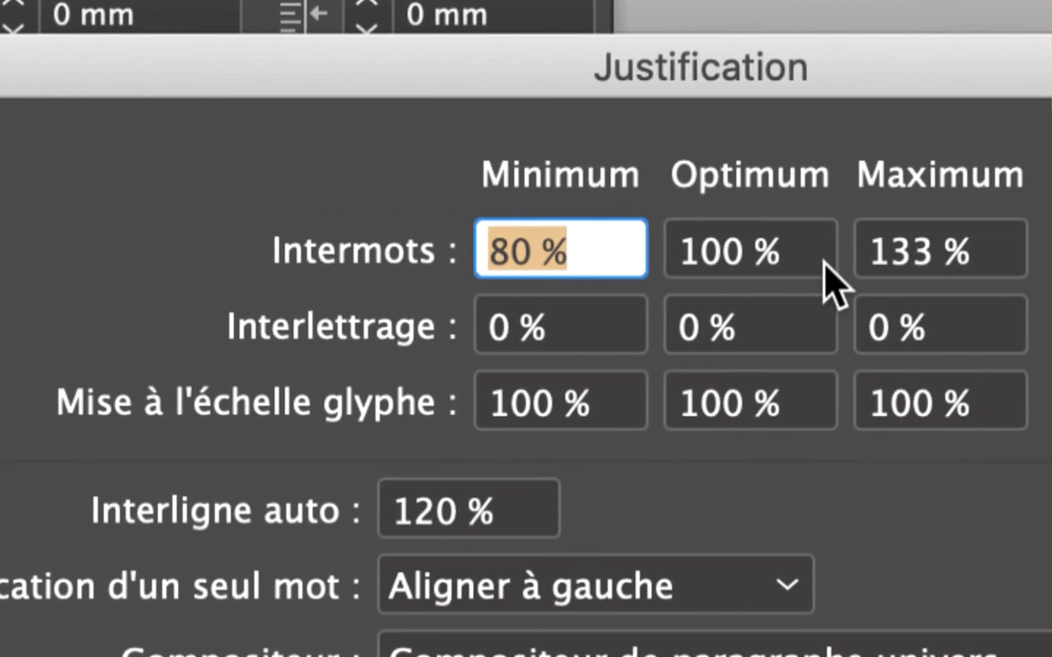
pyautogui.moveTo(969, 260); pyautogui.dragTo(871, 260)
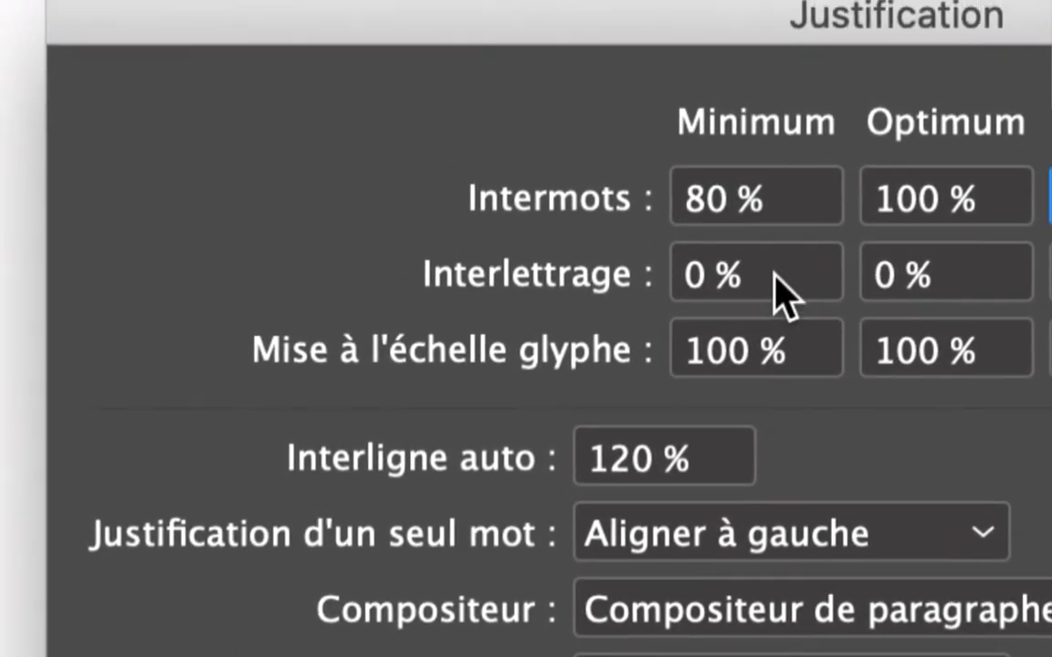
pyautogui.moveTo(775, 272); pyautogui.dragTo(680, 274)
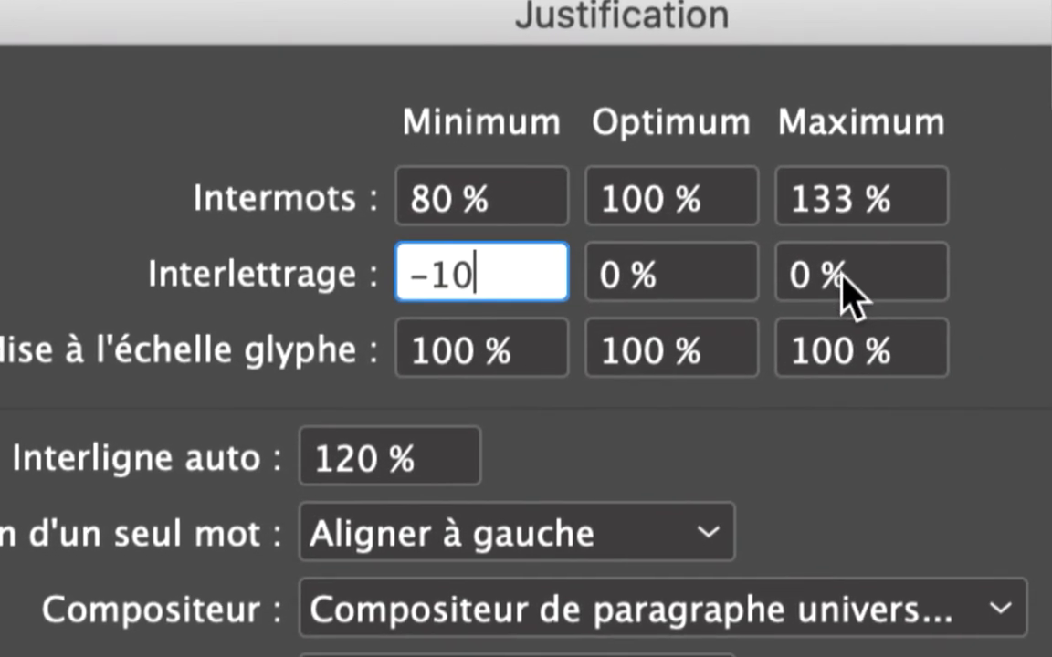
pyautogui.click(787, 274)
pyautogui.write('10')
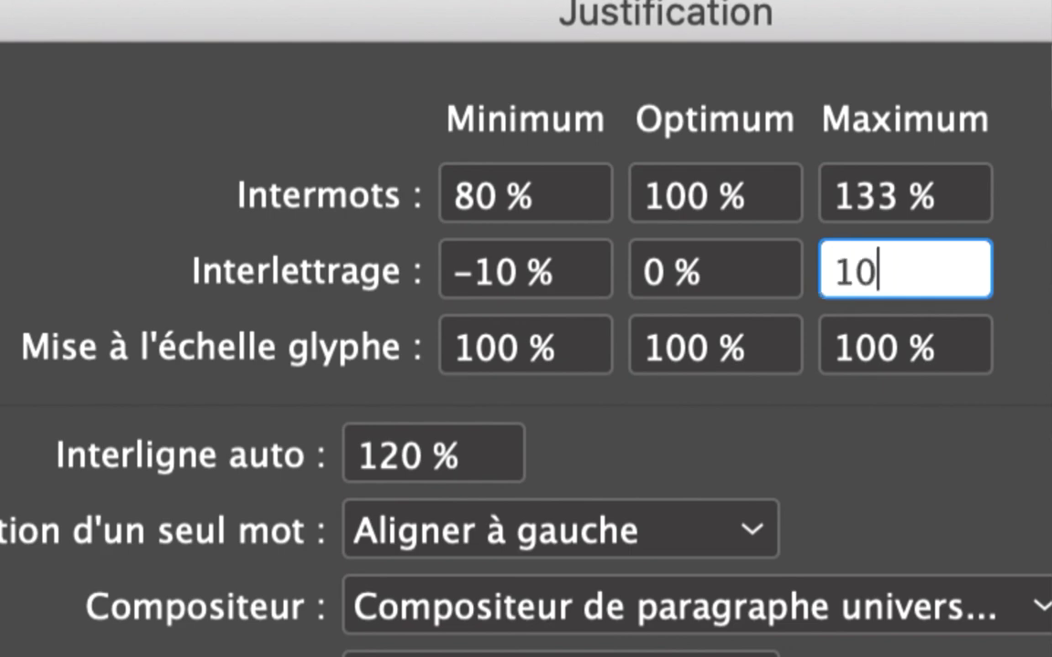
pyautogui.press('Tab')
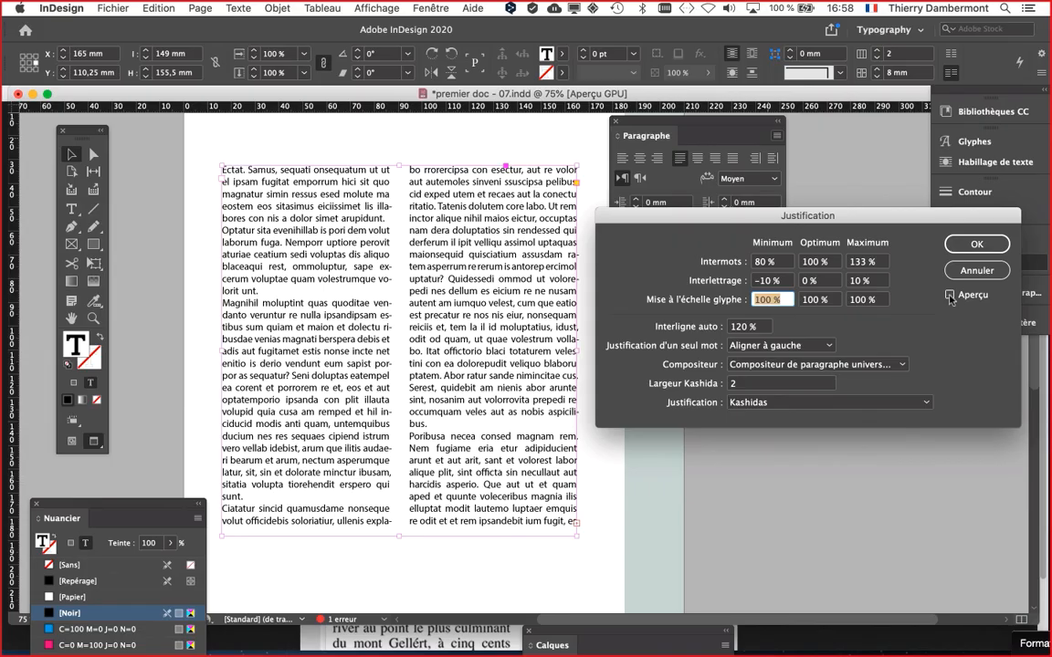
pyautogui.click(949, 295)
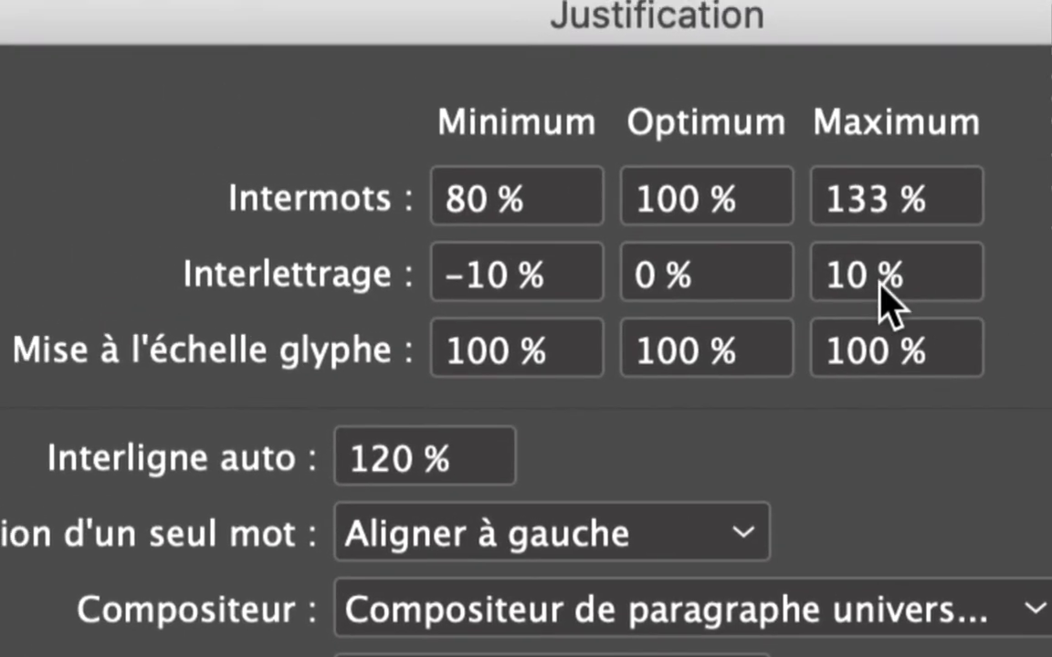
# Set the Interlettrage justification limits to −15 % minimum and 15 % maximum
pyautogui.doubleClick(579, 238)
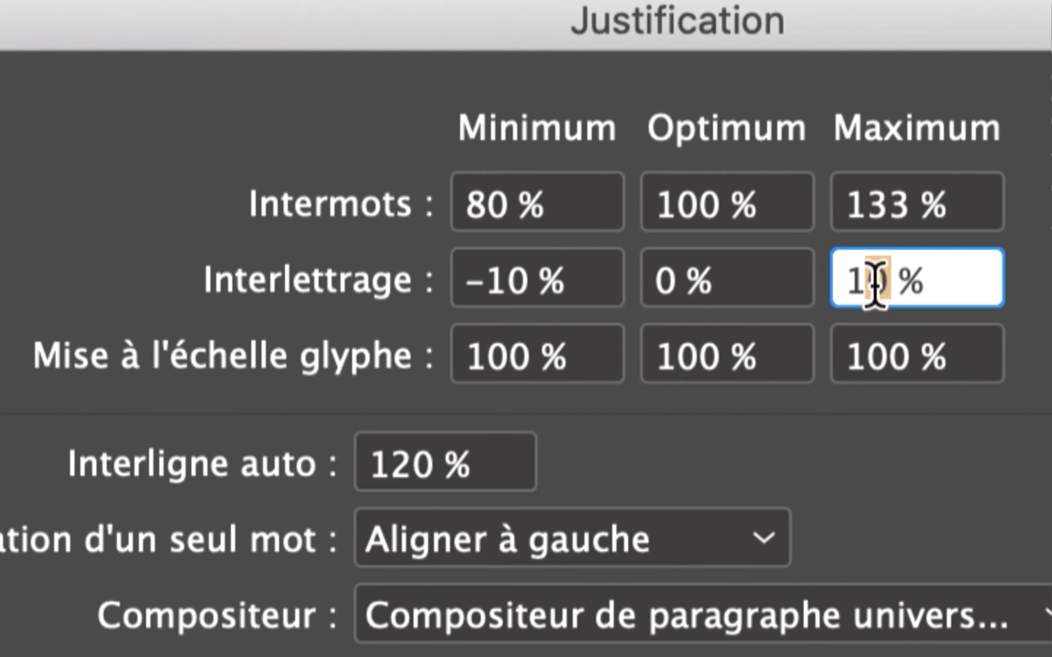
pyautogui.write('15')
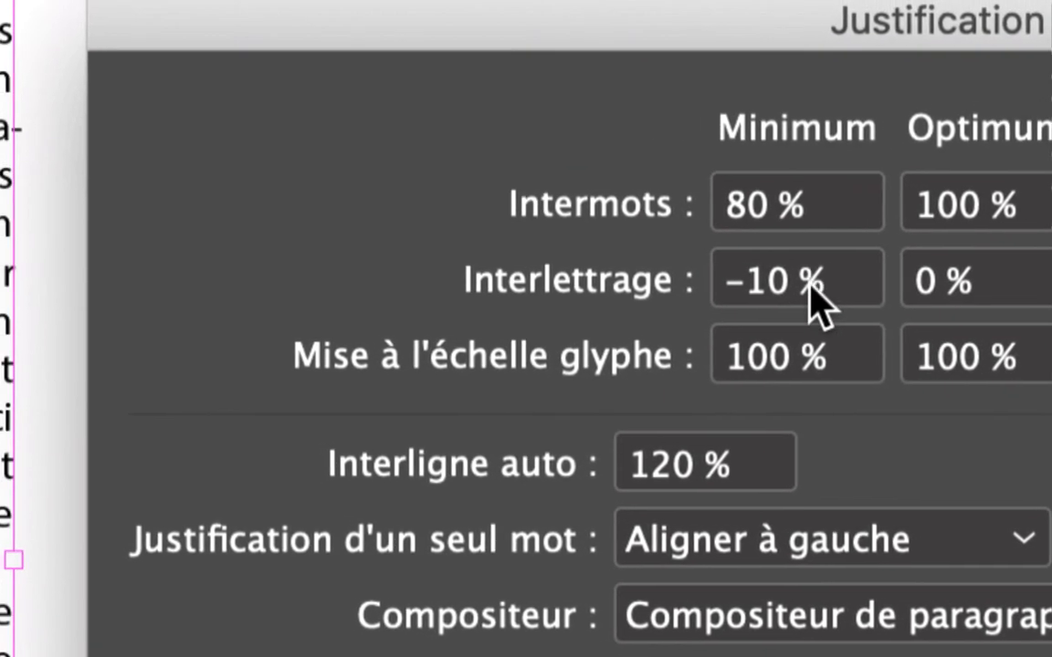
pyautogui.click(525, 288)
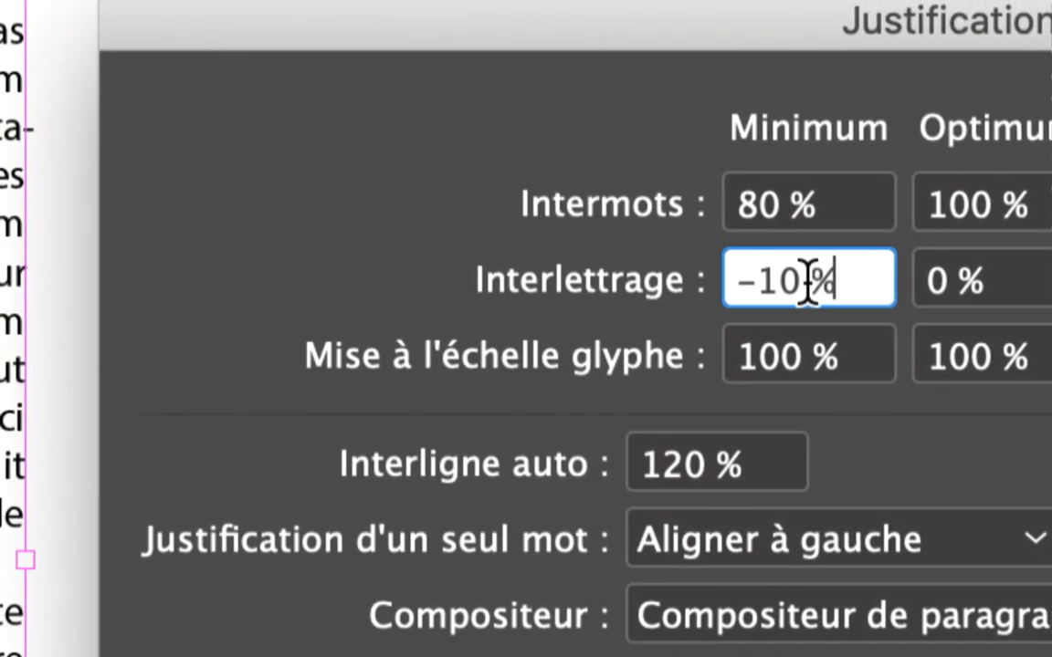
pyautogui.doubleClick(777, 283)
pyautogui.write('15')
pyautogui.press('Tab')
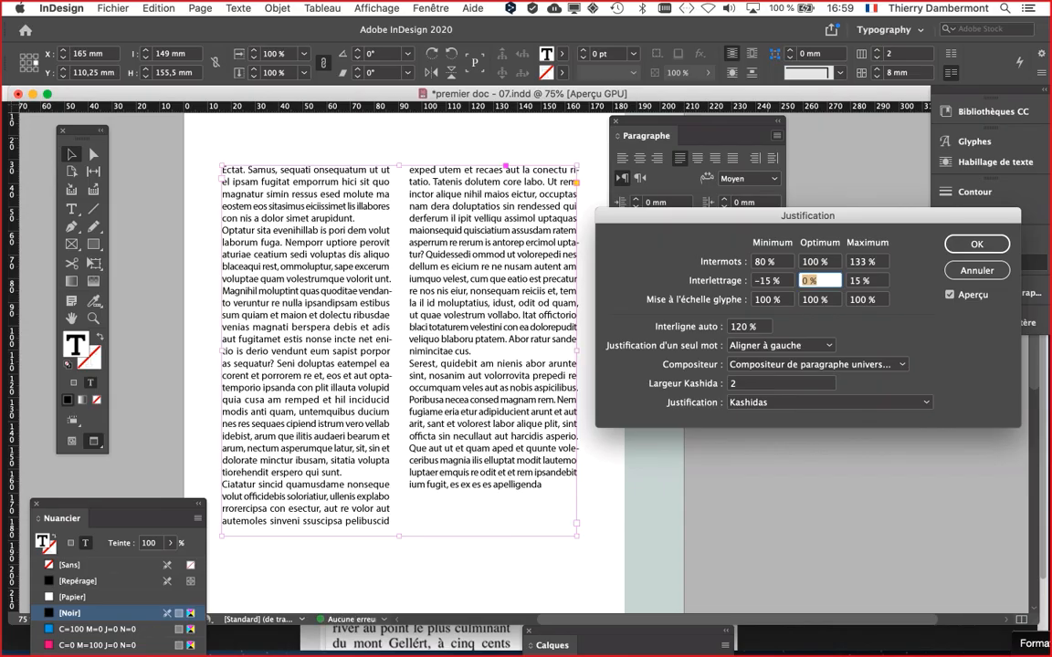
# Compare the text with and without the justification preview, leave the preview enabled and apply the settings
pyautogui.click(950, 295)
pyautogui.click(949, 295)
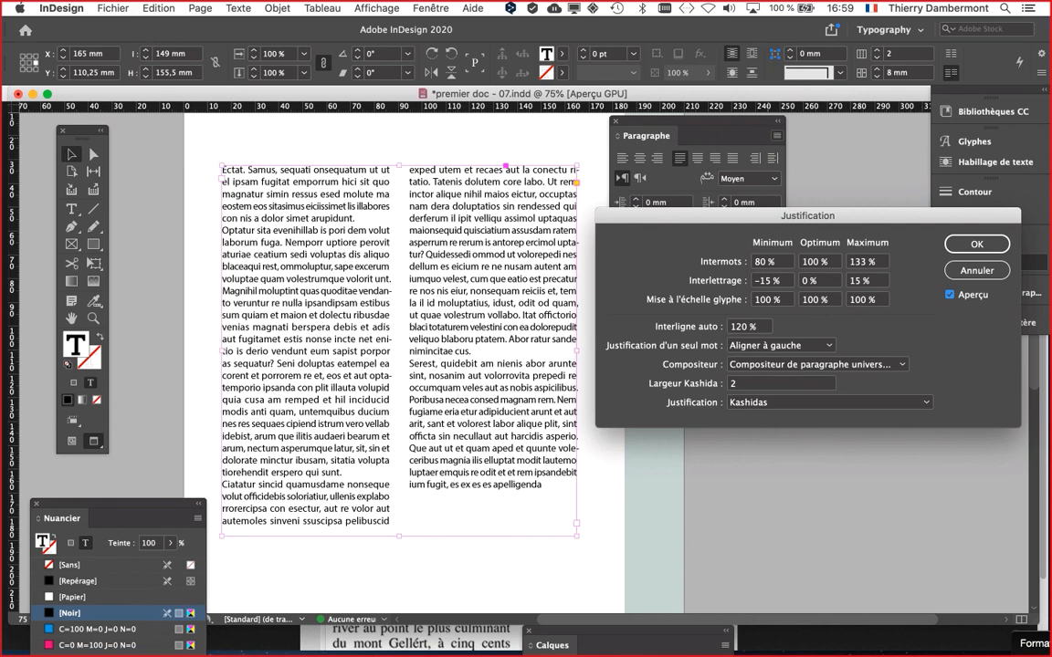
pyautogui.press('Return')
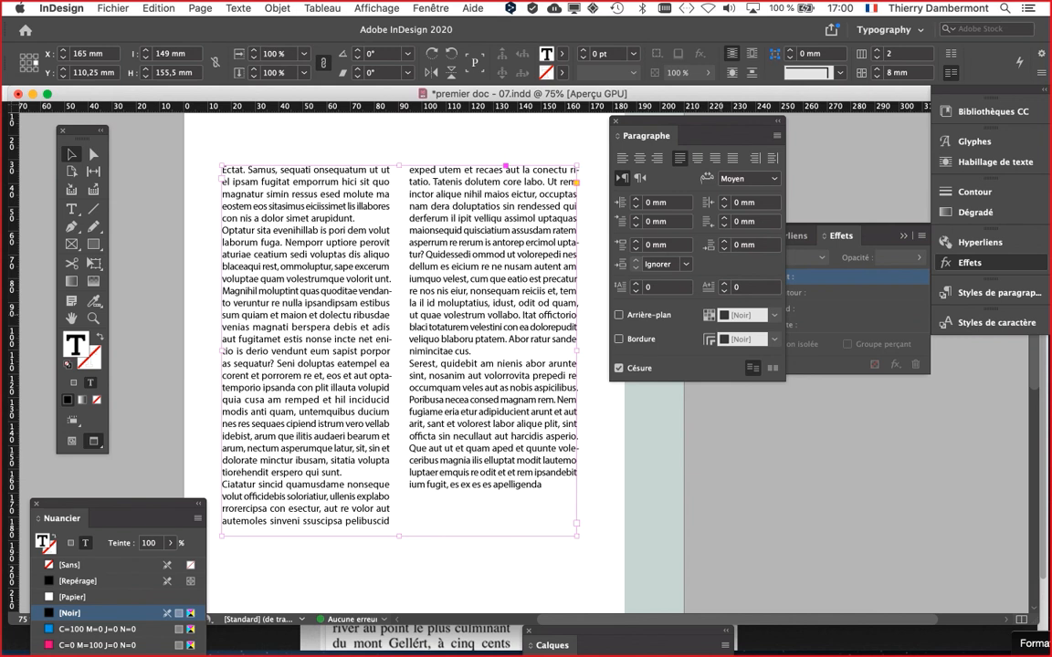
# Move the Paragraphe panel clear of the text frame, open the Caractère panel and place it just beside the text
pyautogui.moveTo(693, 121); pyautogui.dragTo(839, 125)
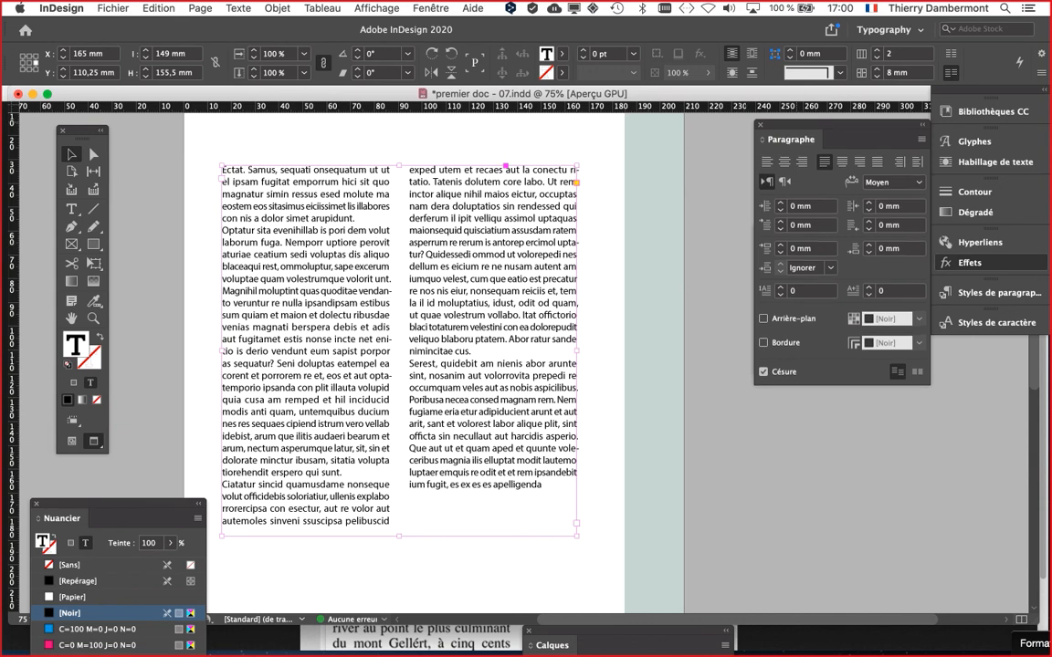
pyautogui.moveTo(790, 138); pyautogui.dragTo(771, 437)
pyautogui.click(237, 9)
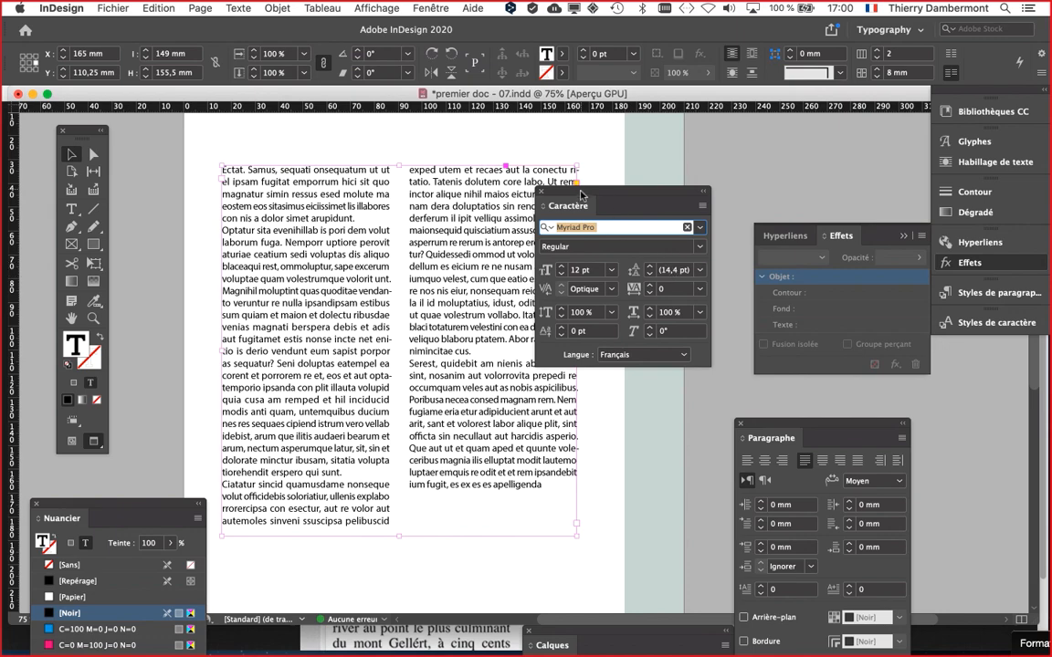
pyautogui.moveTo(581, 192); pyautogui.dragTo(674, 164)
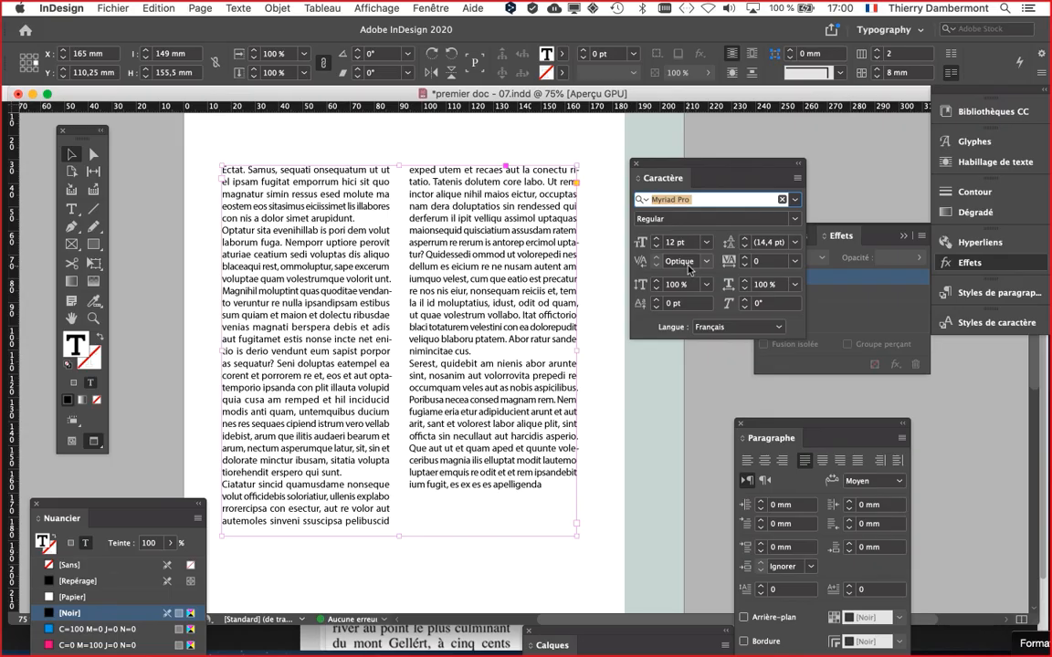
# Place the Paragraphe panel over the first column, review the text's Justification settings and dismiss them without changing any value
pyautogui.moveTo(876, 436); pyautogui.dragTo(265, 132)
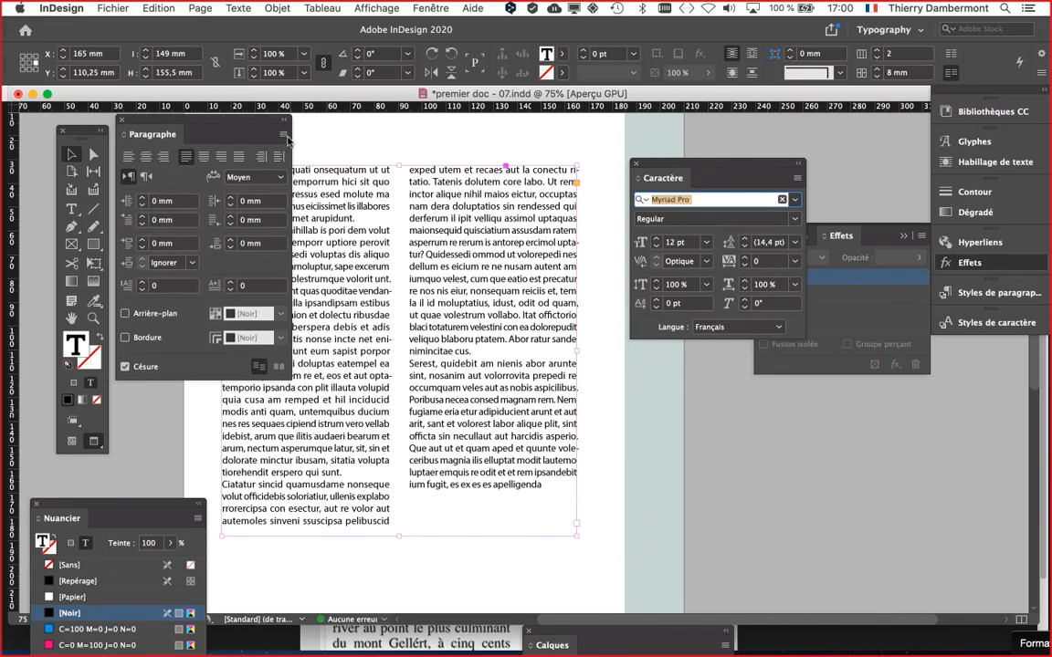
pyautogui.click(283, 134)
pyautogui.click(402, 279)
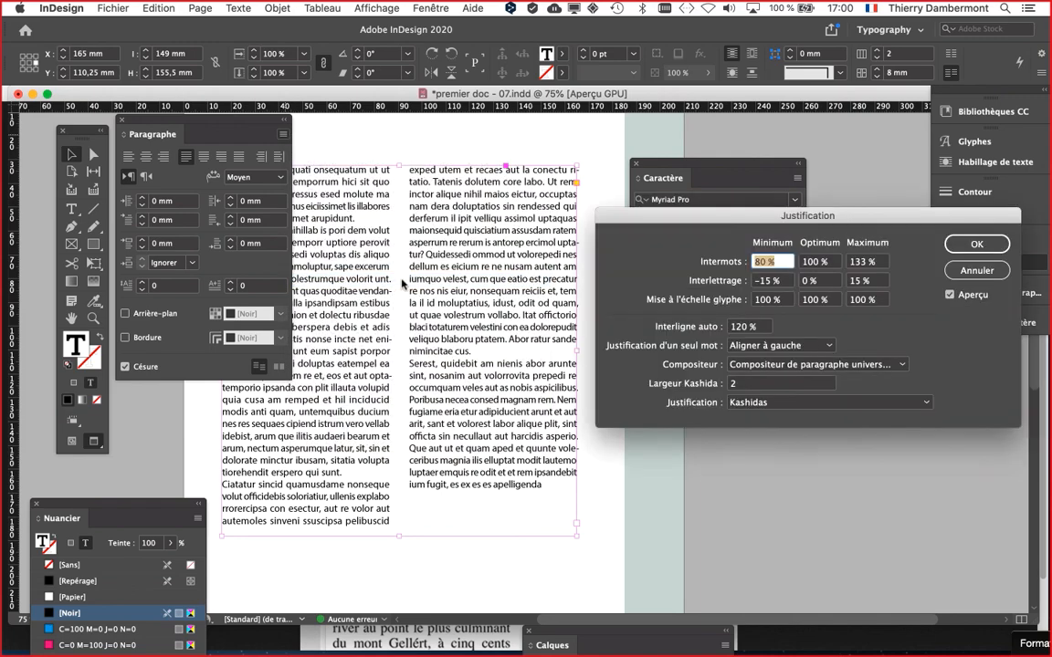
pyautogui.moveTo(728, 239); pyautogui.dragTo(727, 141)
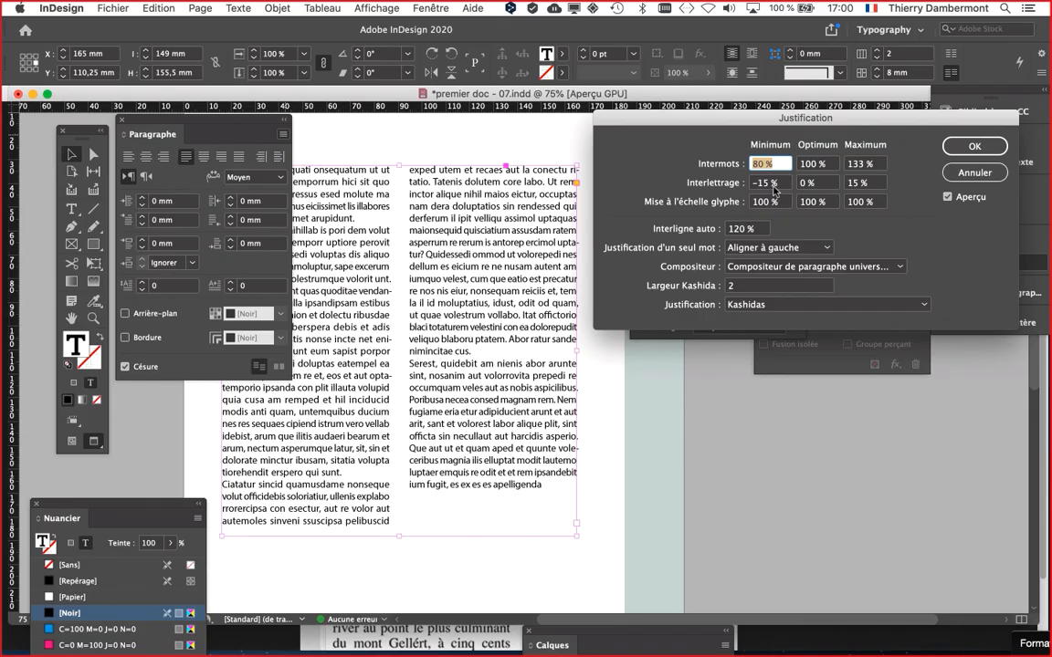
pyautogui.click(973, 177)
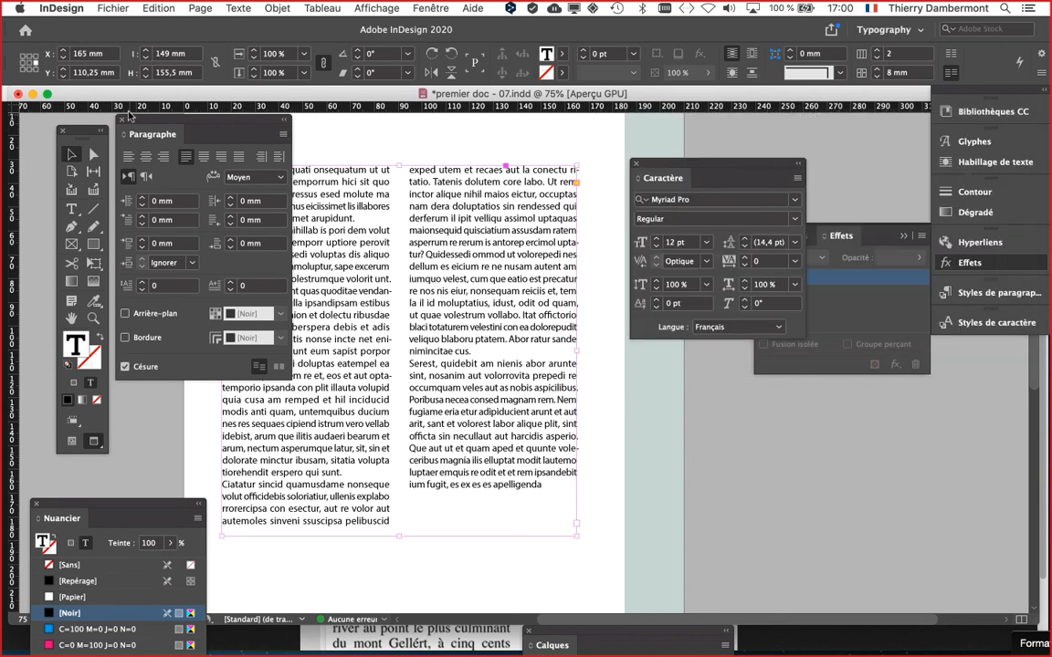
# Clear away the Paragraphe, Caractère and Effets panels, and inspect the deselected text's second column at 300 % zoom
pyautogui.click(123, 122)
pyautogui.click(637, 165)
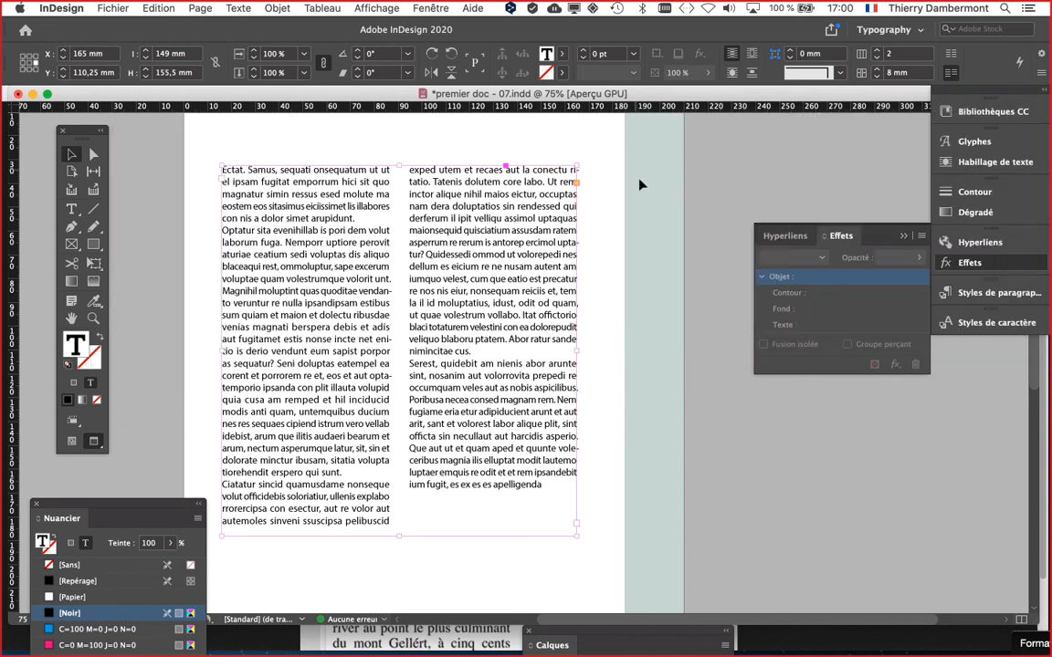
pyautogui.click(903, 236)
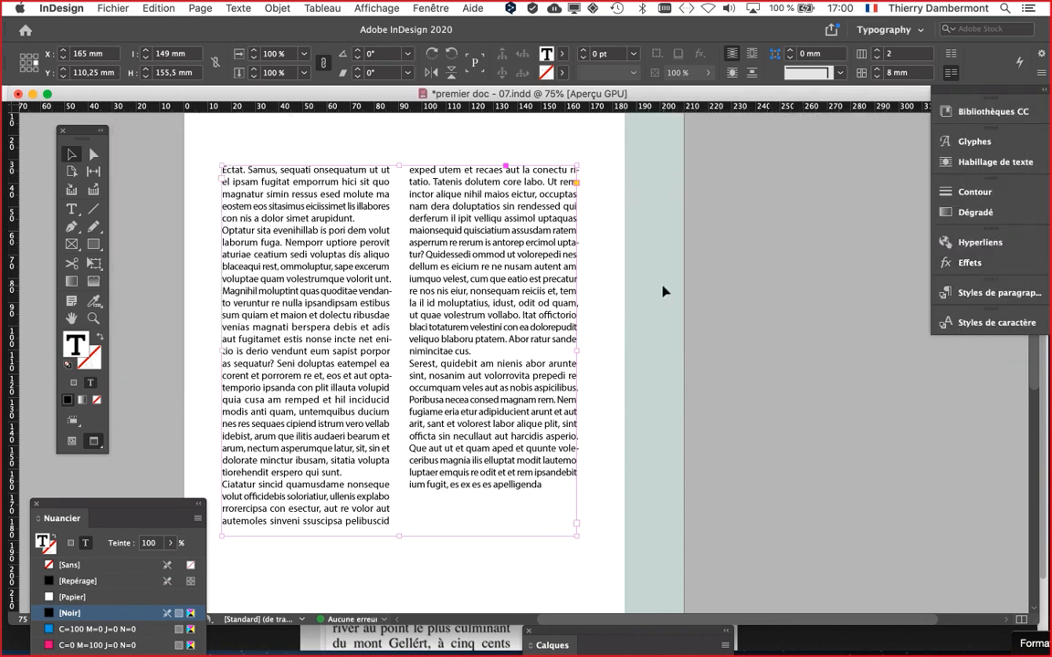
pyautogui.click(746, 304)
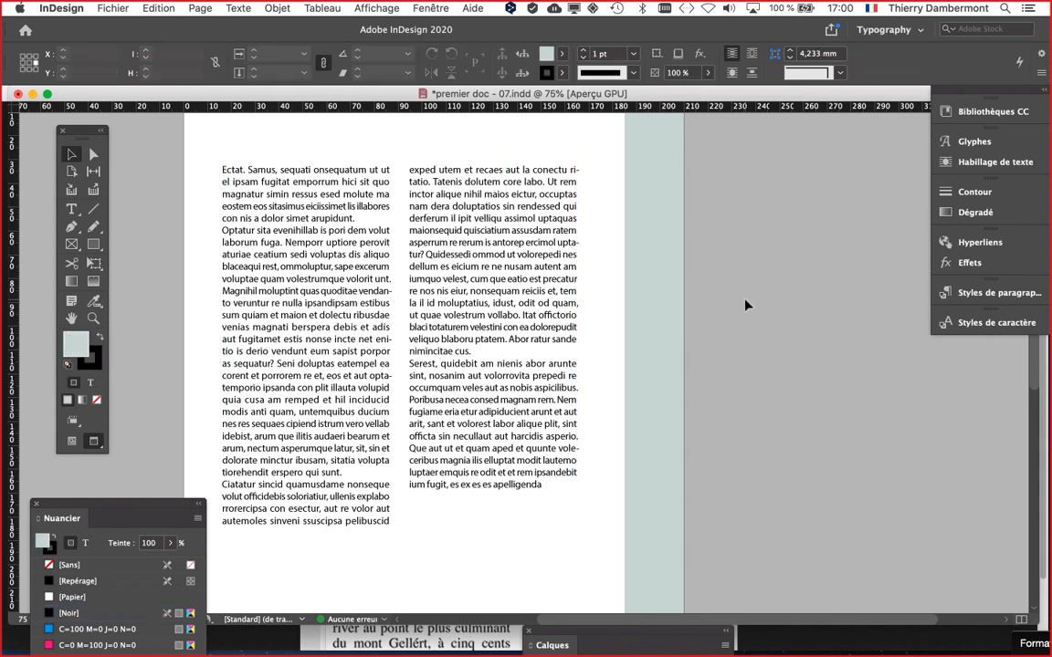
pyautogui.scroll(3, 453, 291)
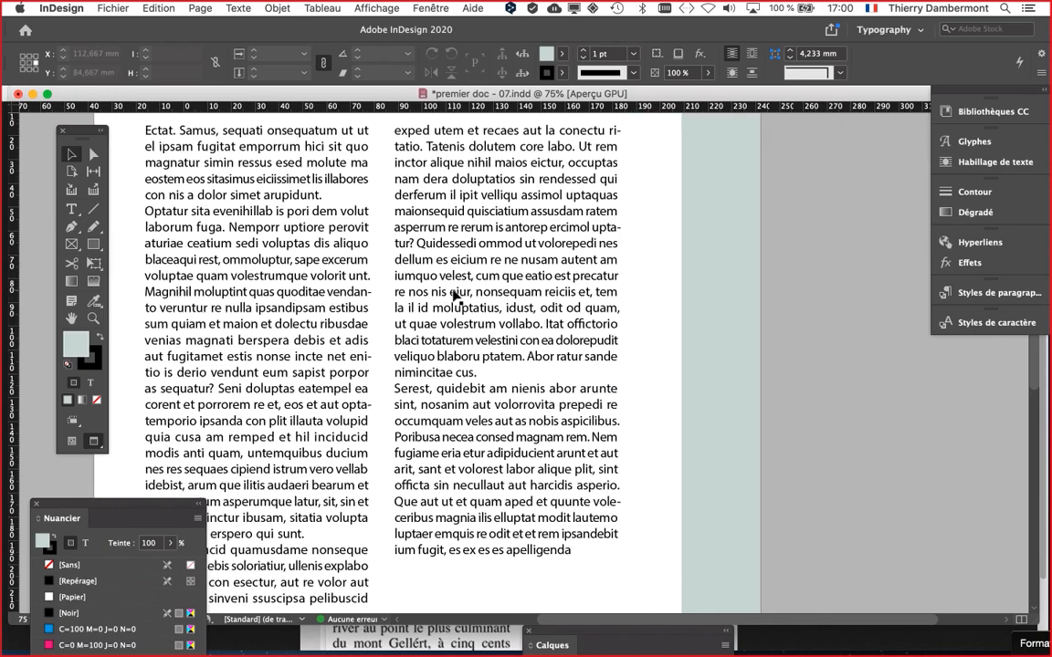
pyautogui.scroll(2, 454, 296)
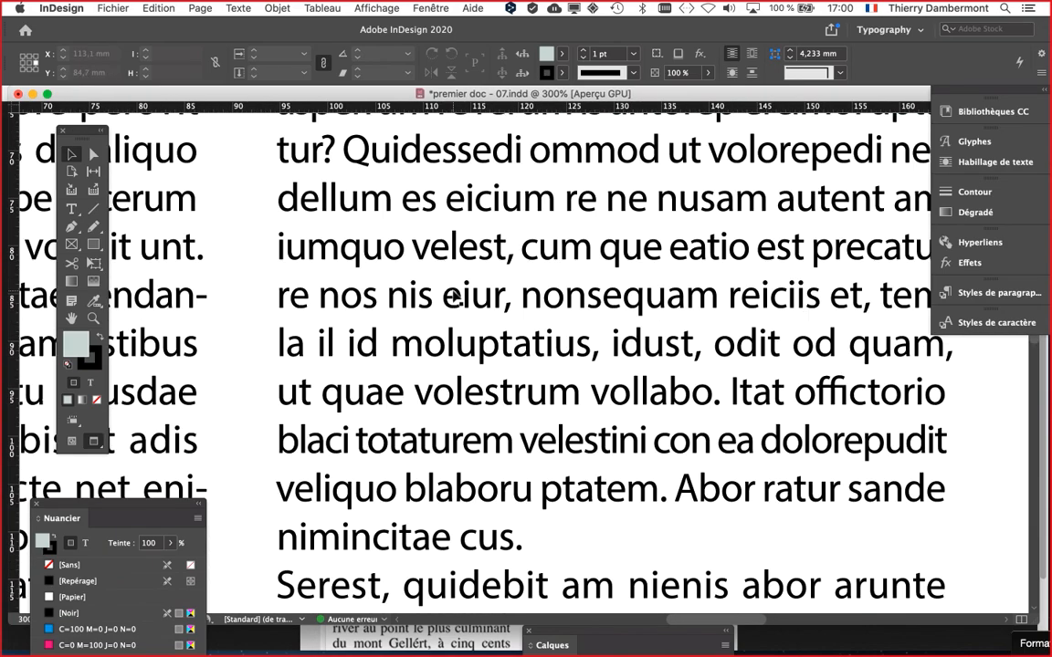